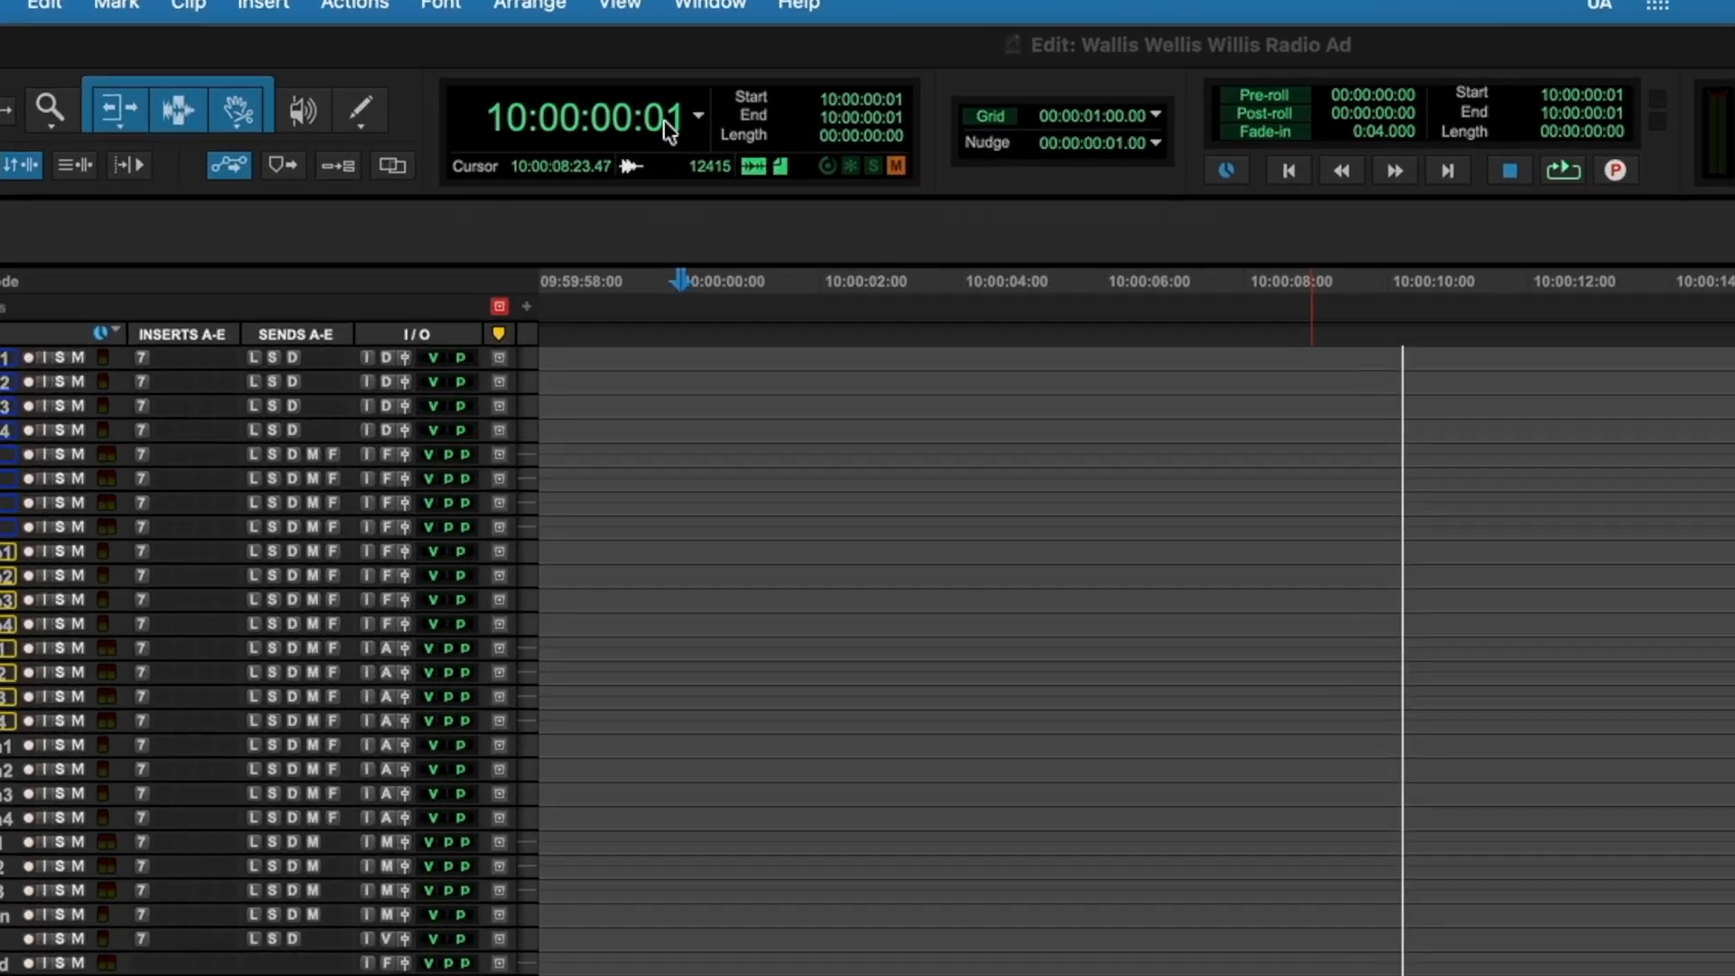
- Move the edit cursor to 10:00:00:00 and add a marker named START there
click(561, 88)
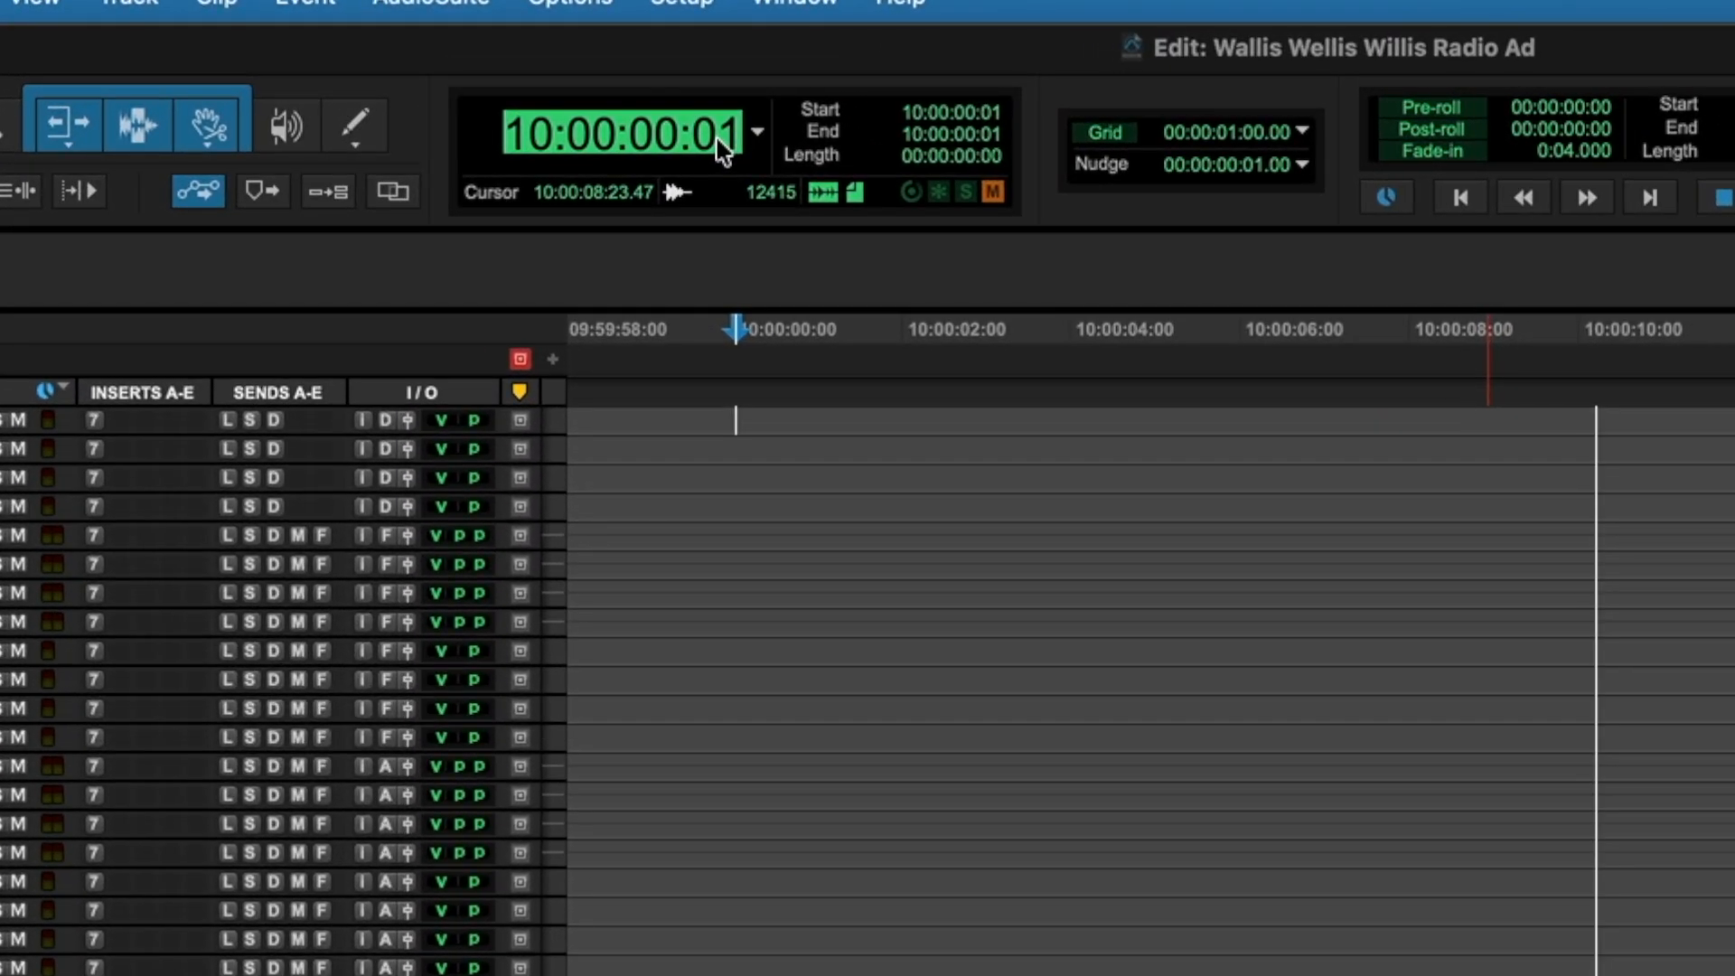
text(00)
key(Return)
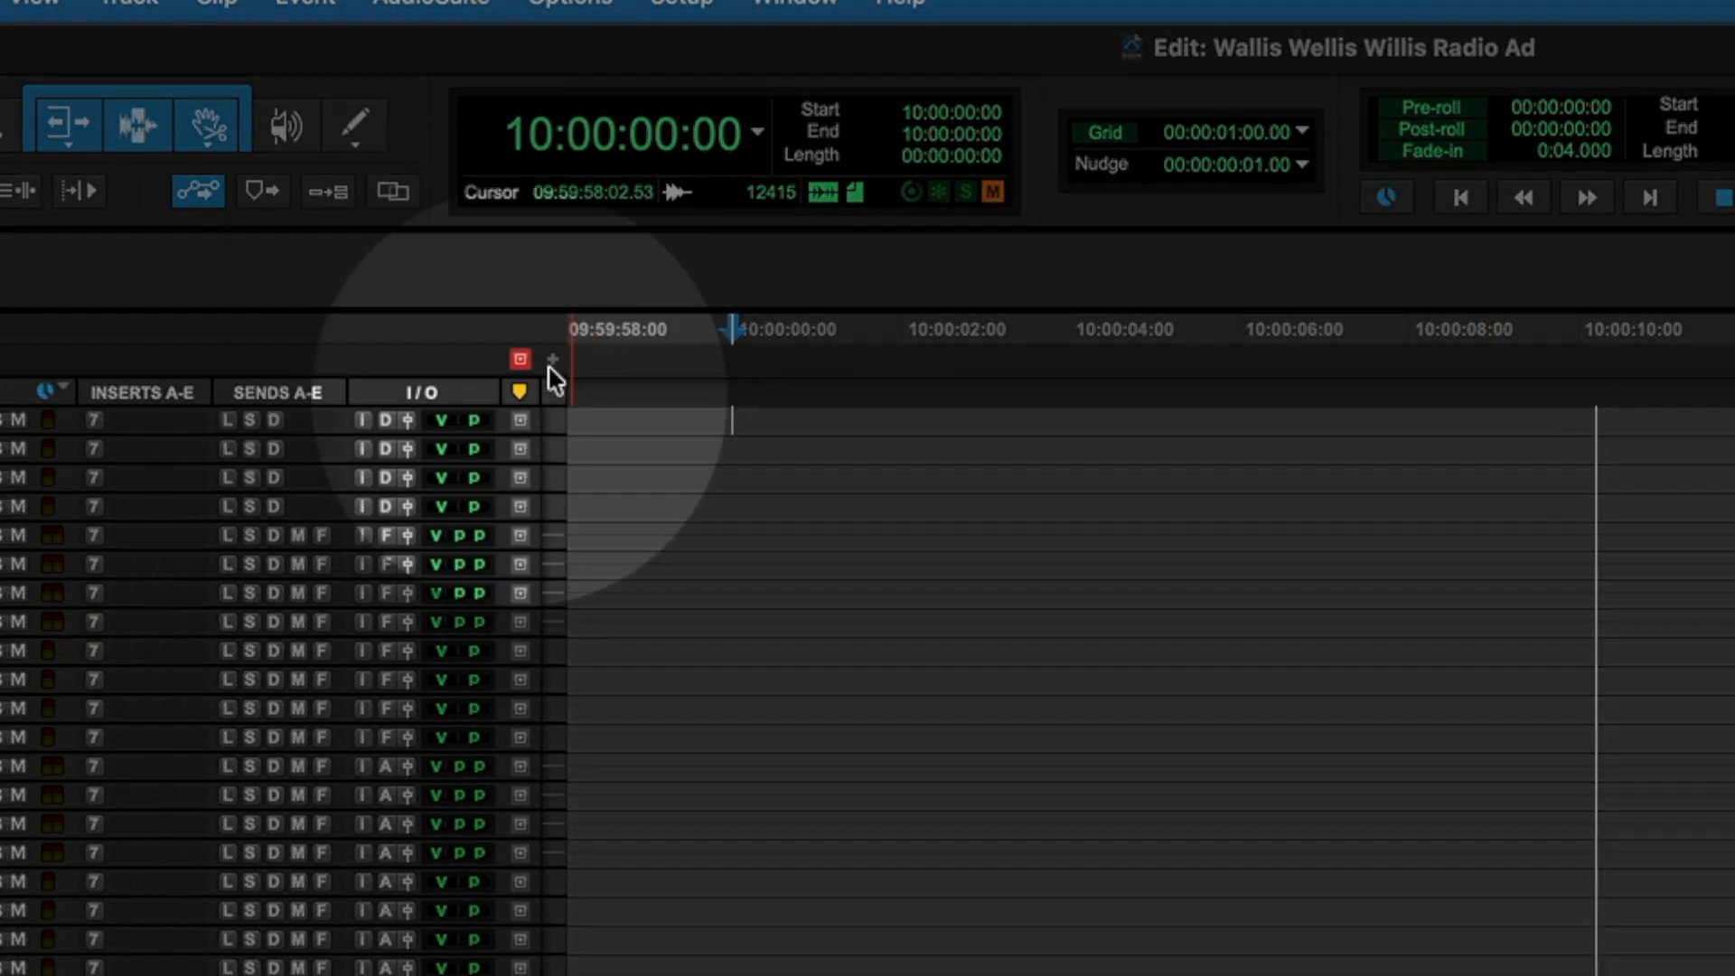
click(552, 361)
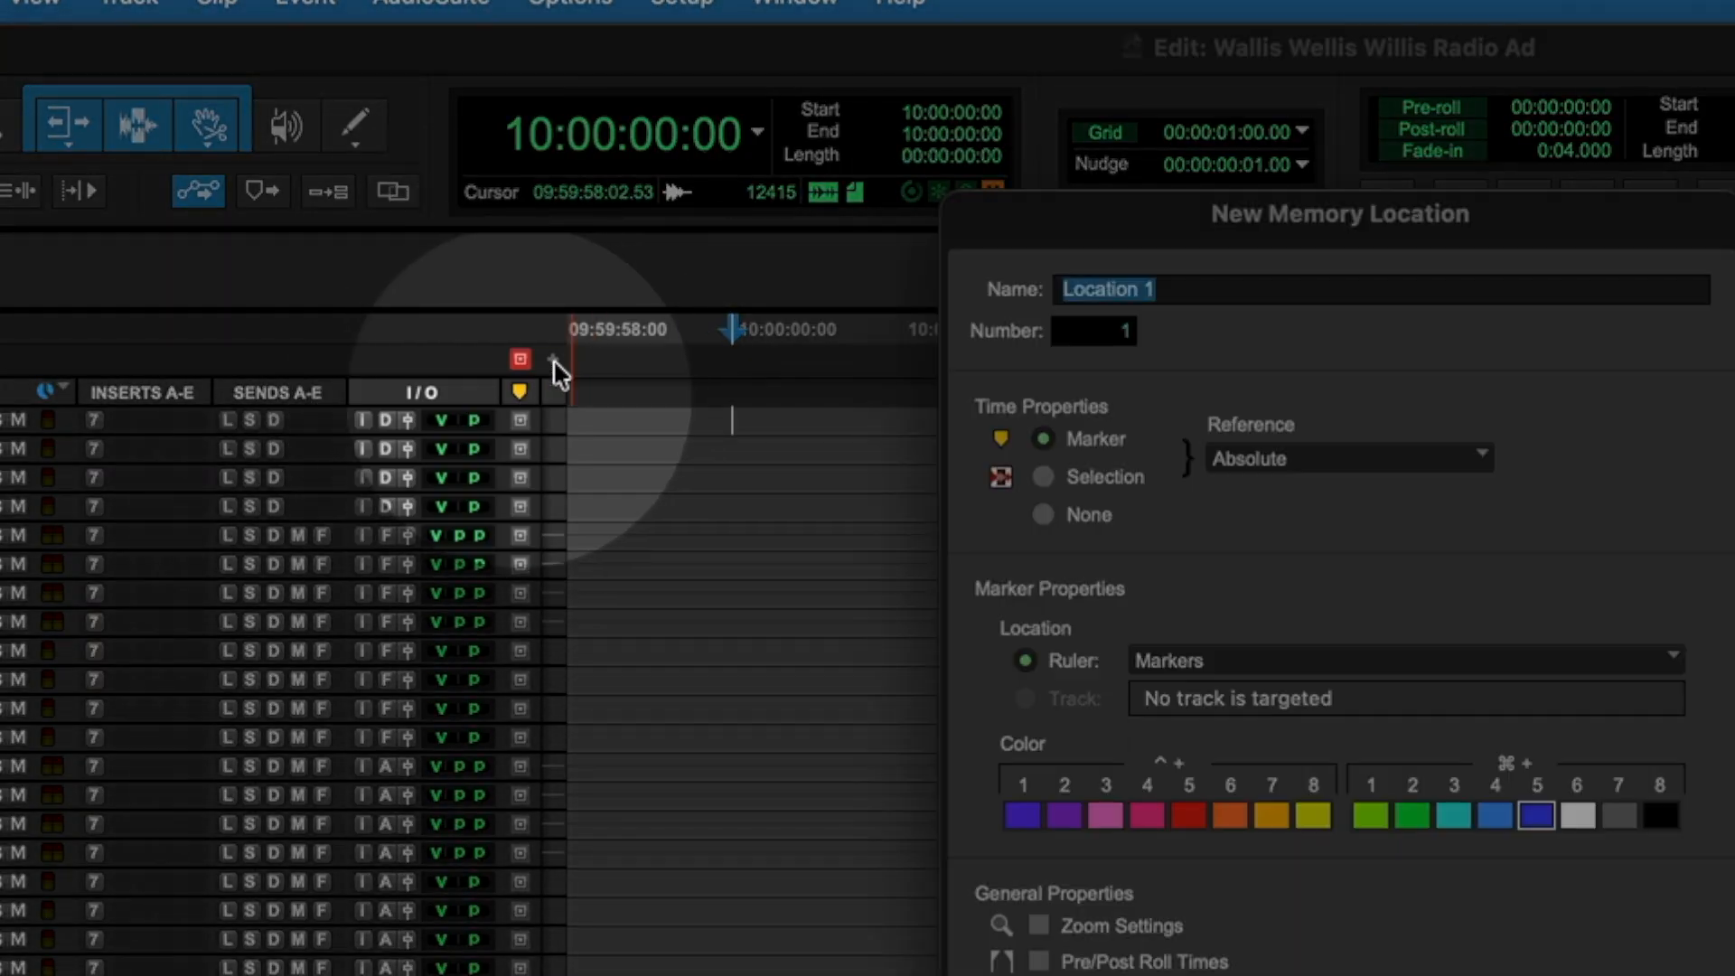
text(START)
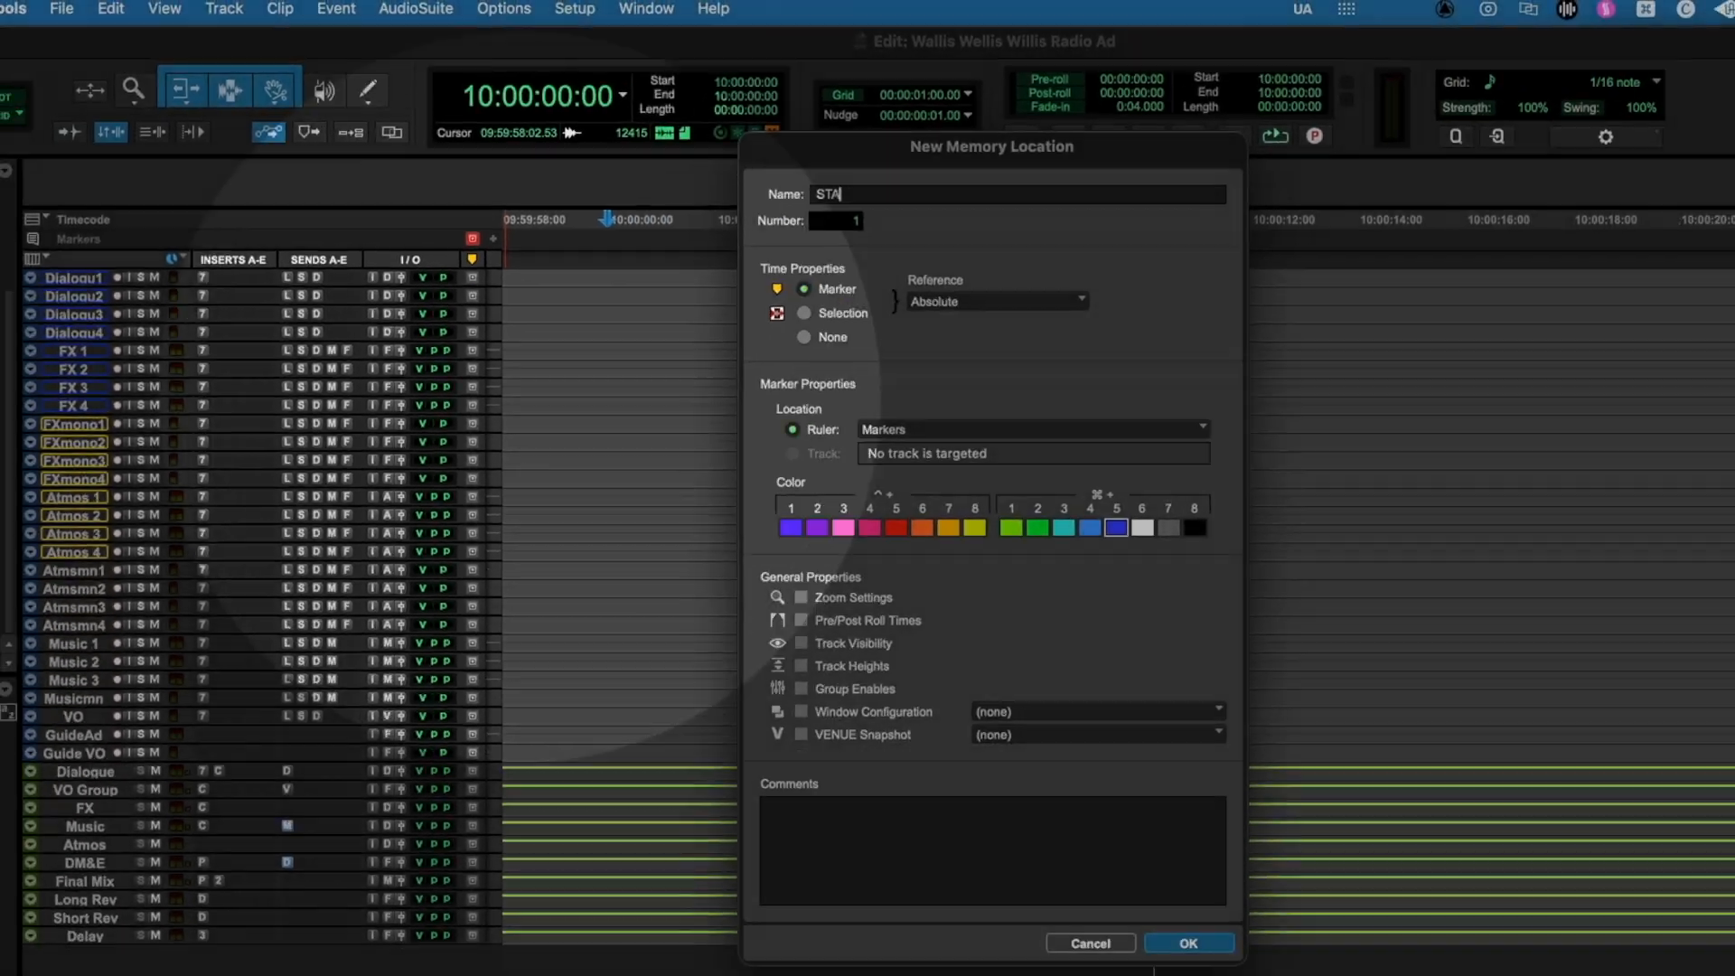
key(Return)
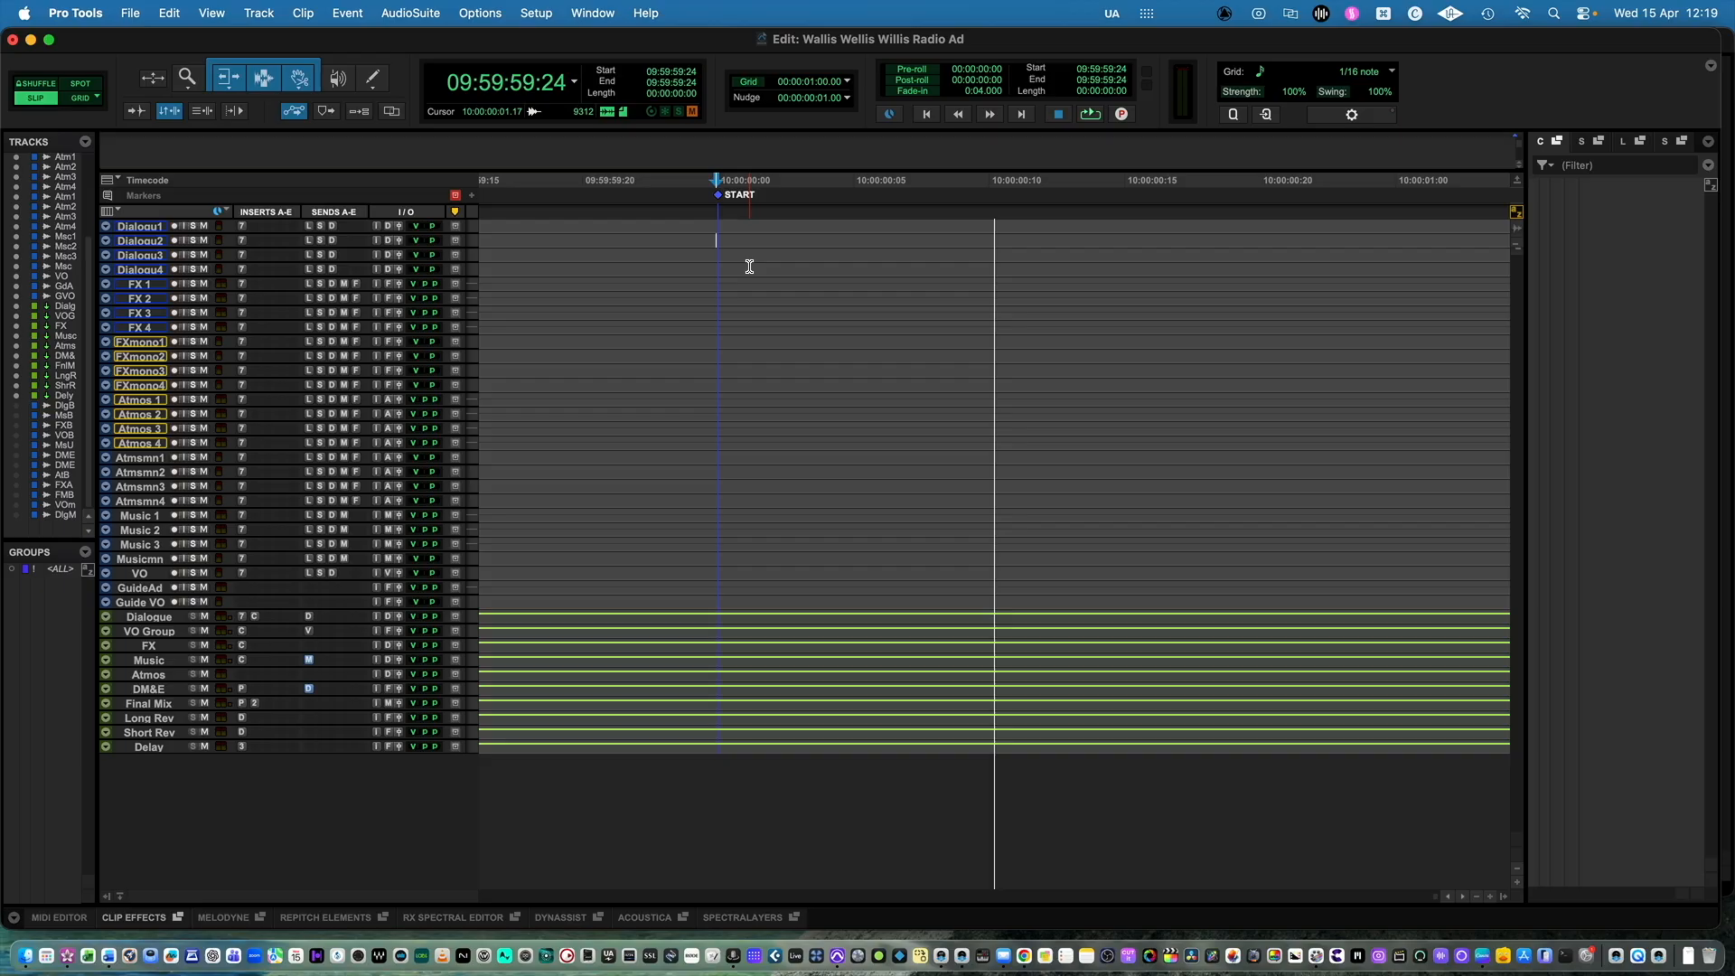
- Start an audio import and queue Car crash, Car horns, Car skids and Traffic - not too close from the FX folder as copies
key(super+shift+i)
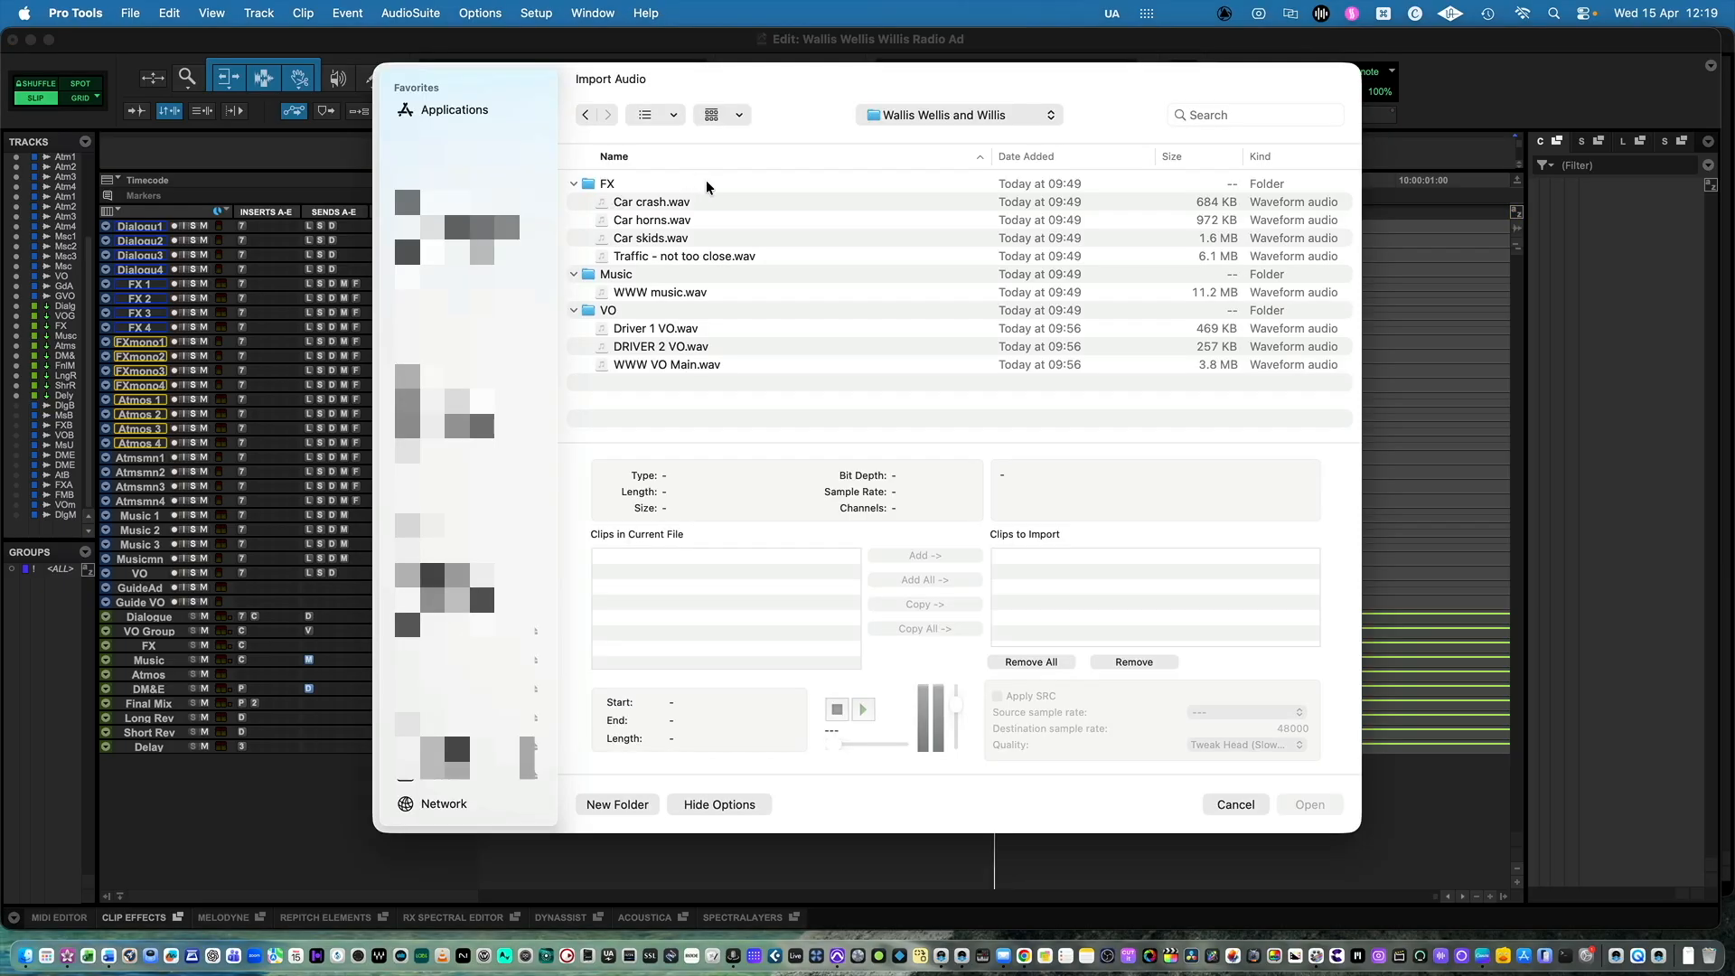
click(654, 203)
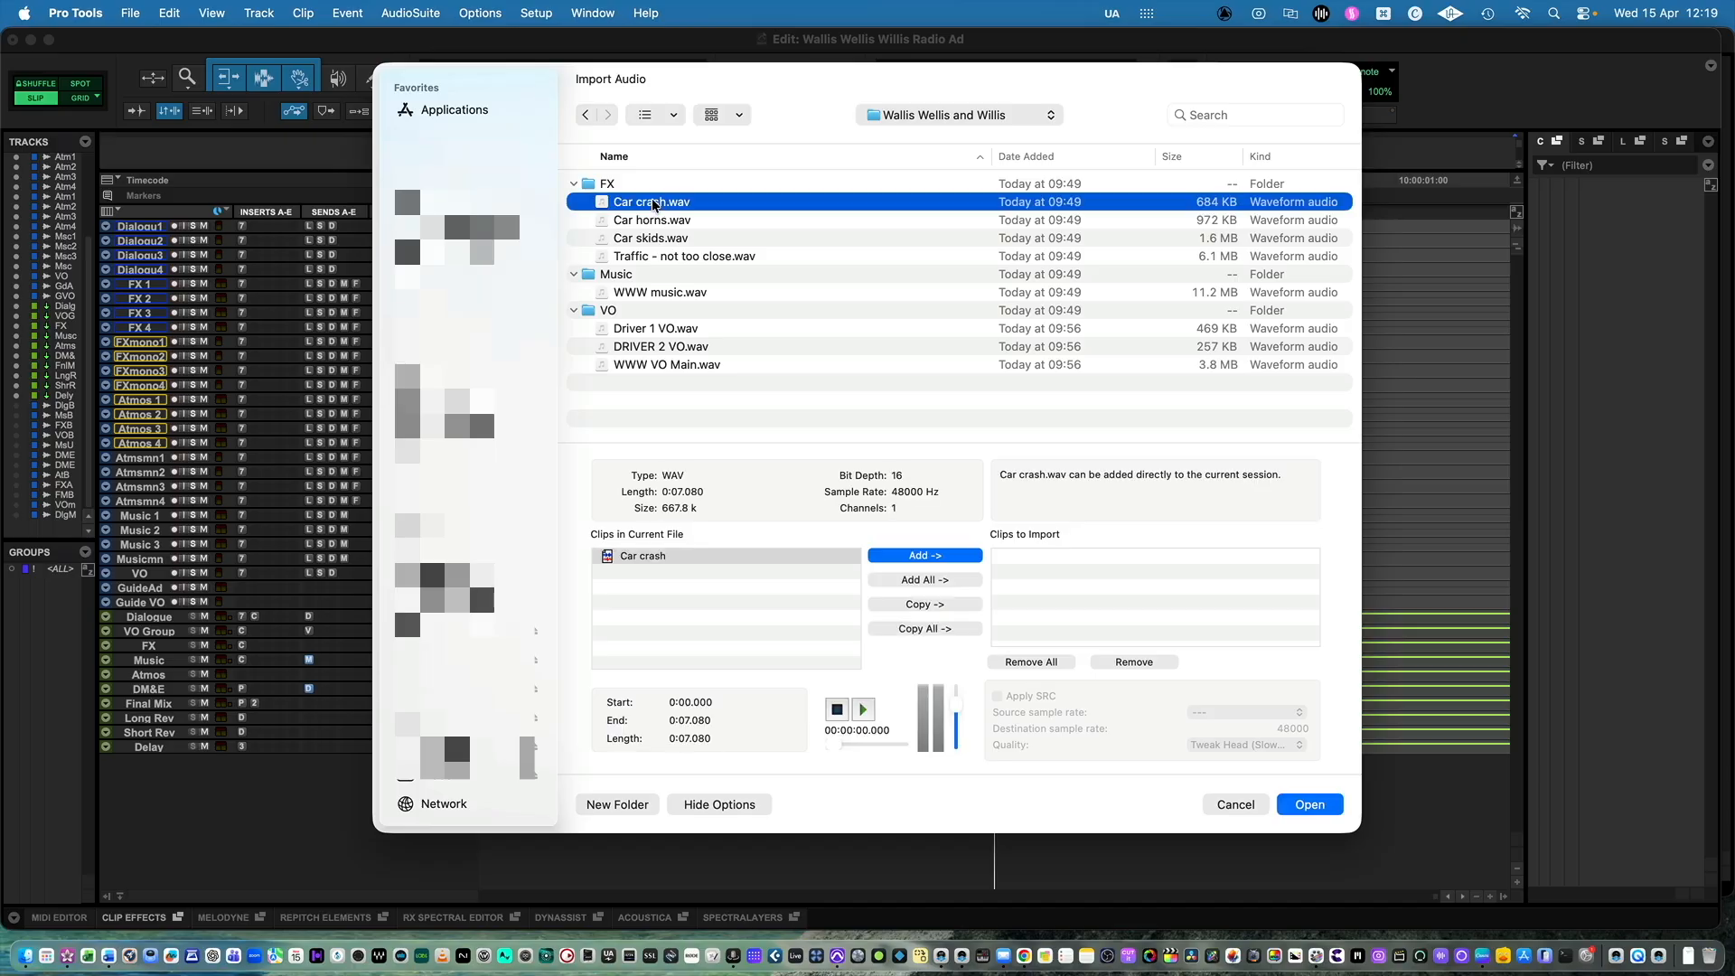
shift+click(657, 258)
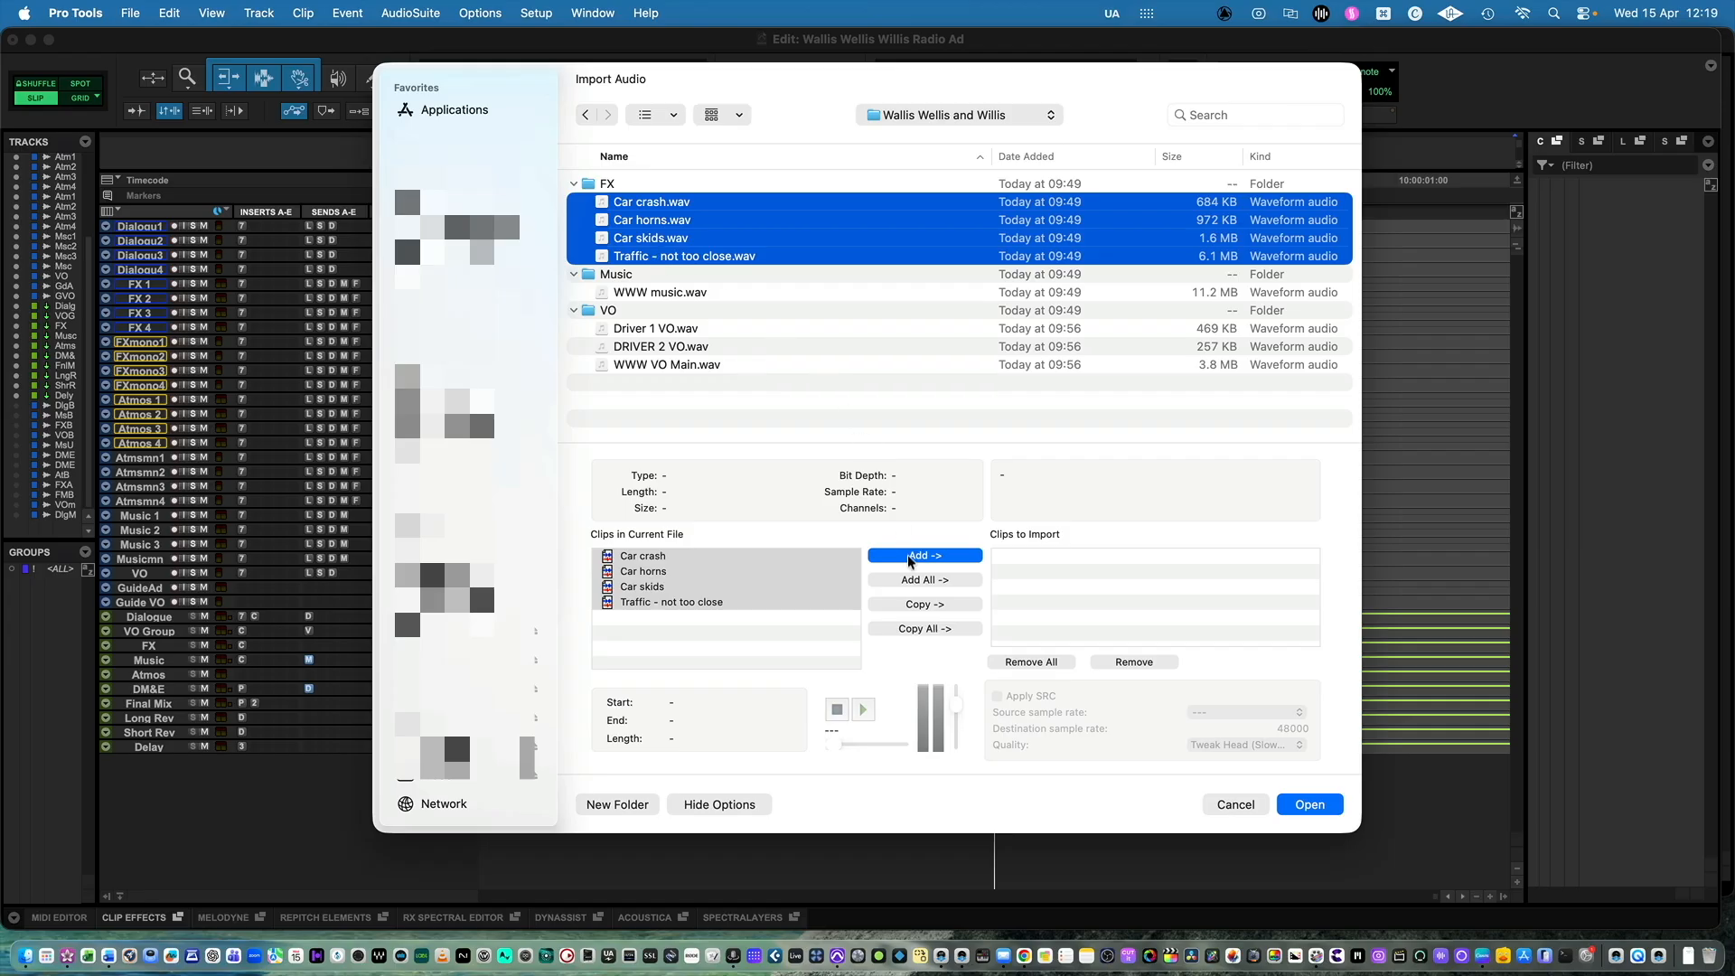
click(915, 605)
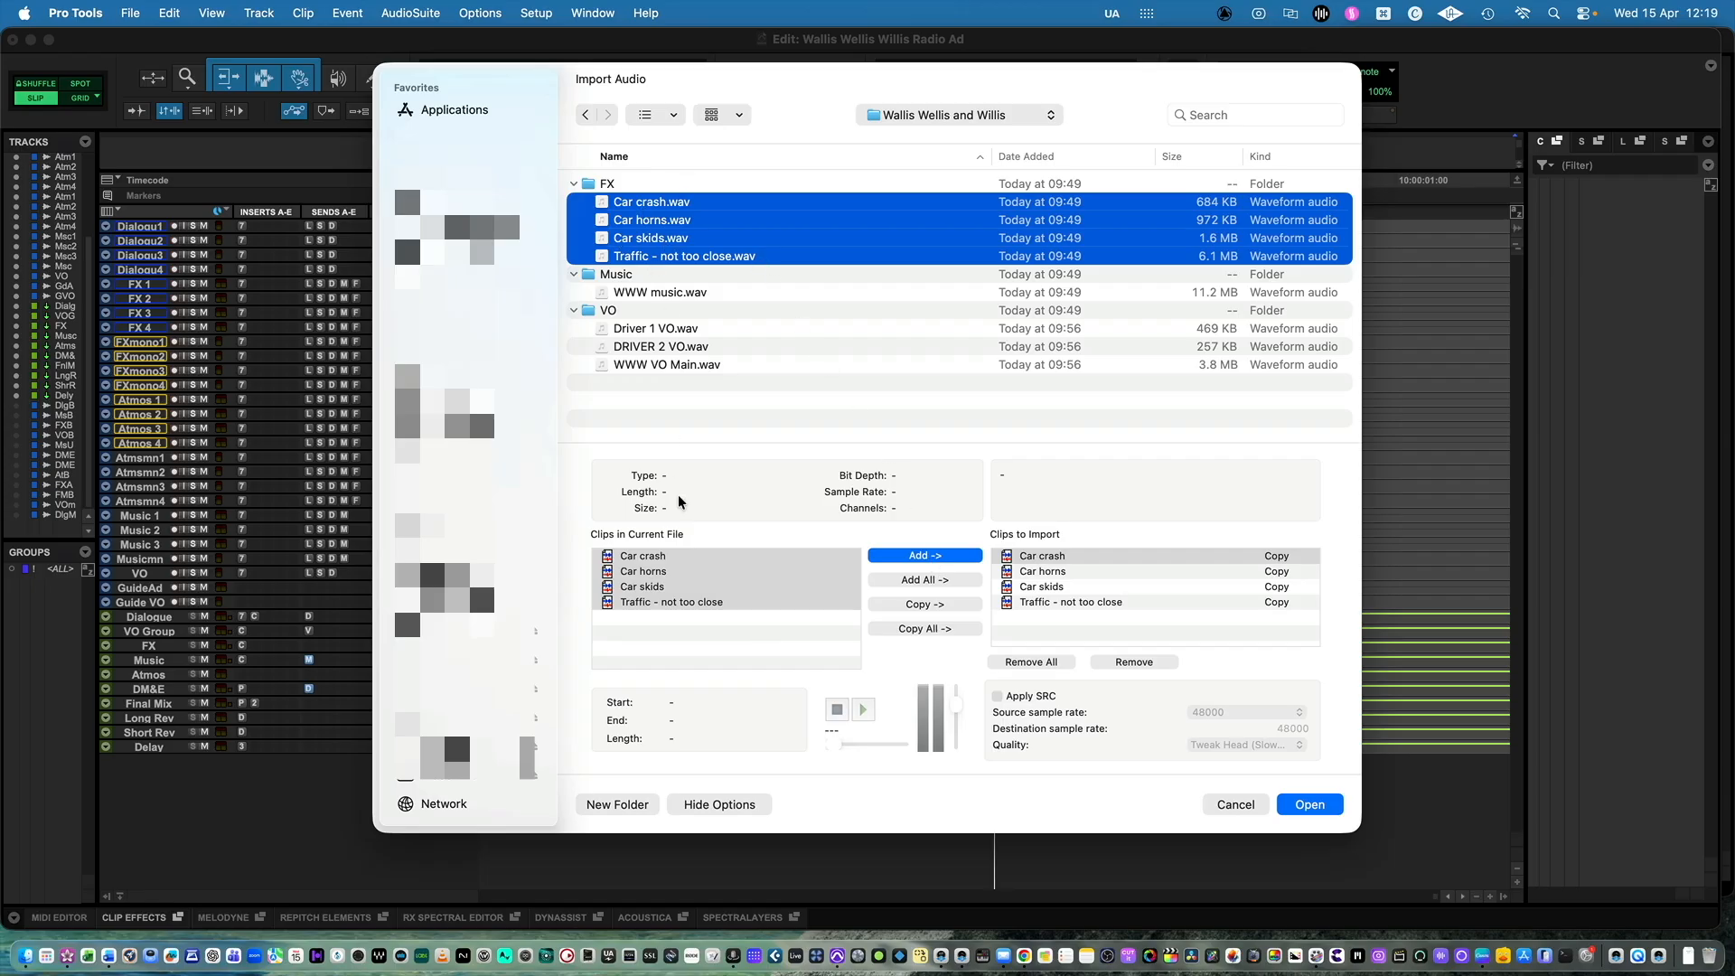
- Queue WWW music and the voice-over files Driver 1 VO, DRIVER 2 VO and WWW VO Main for import as copies
click(666, 291)
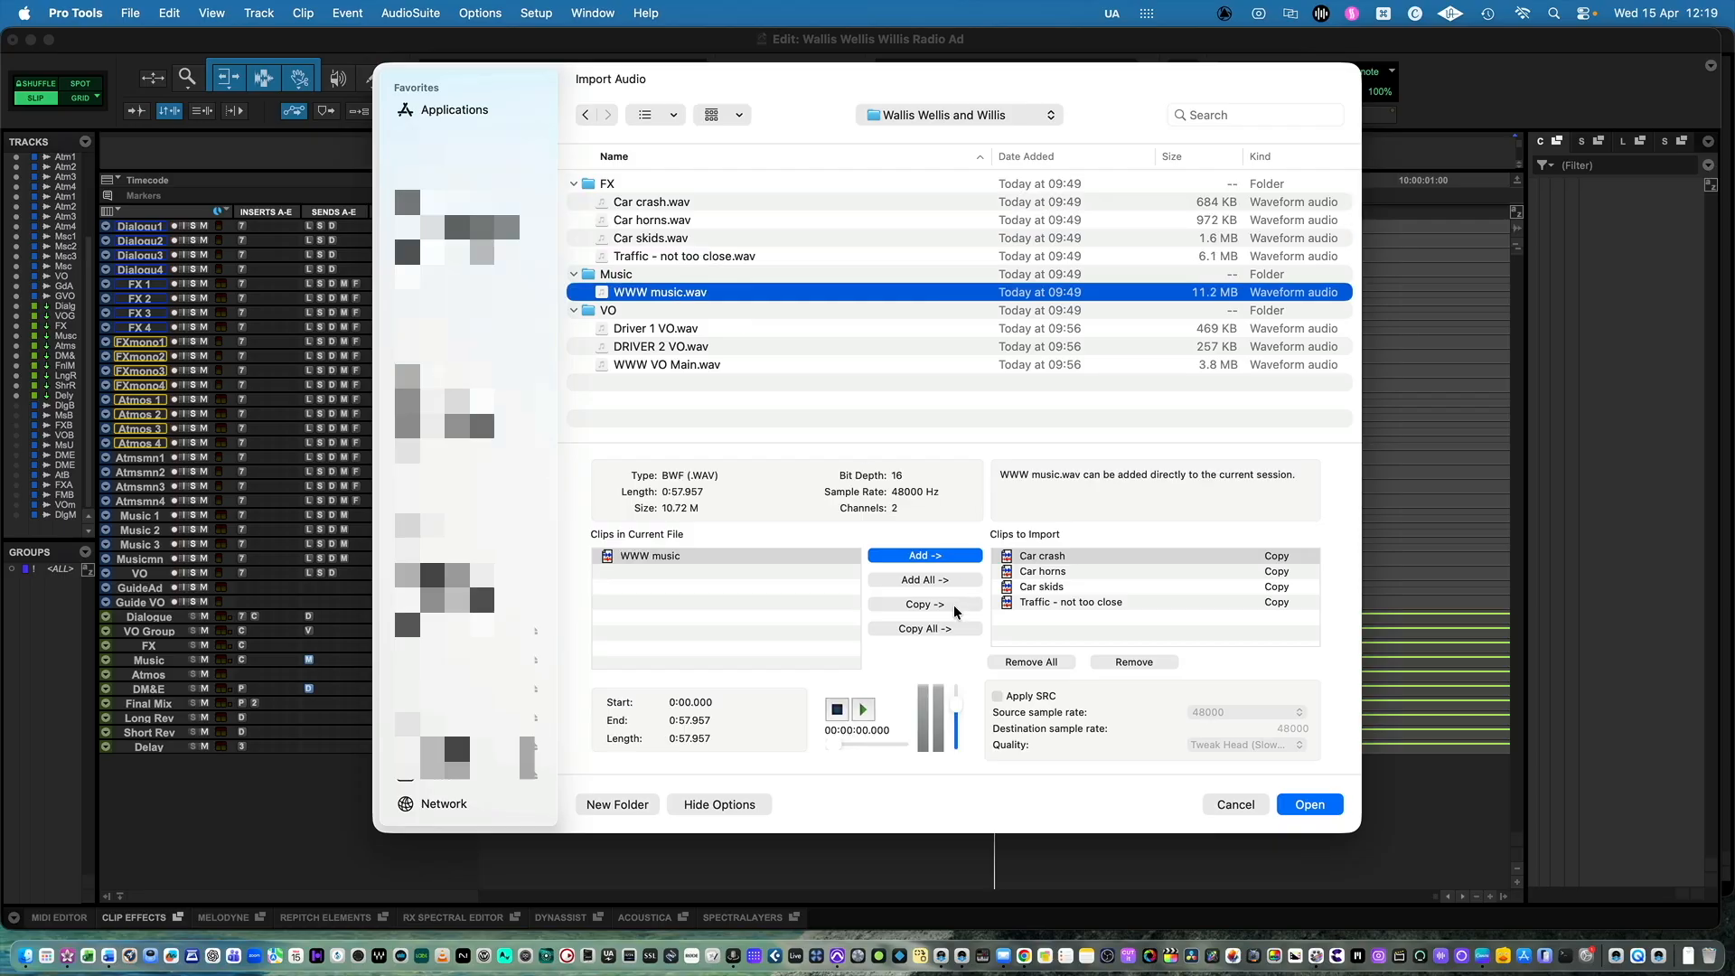
click(965, 605)
click(676, 329)
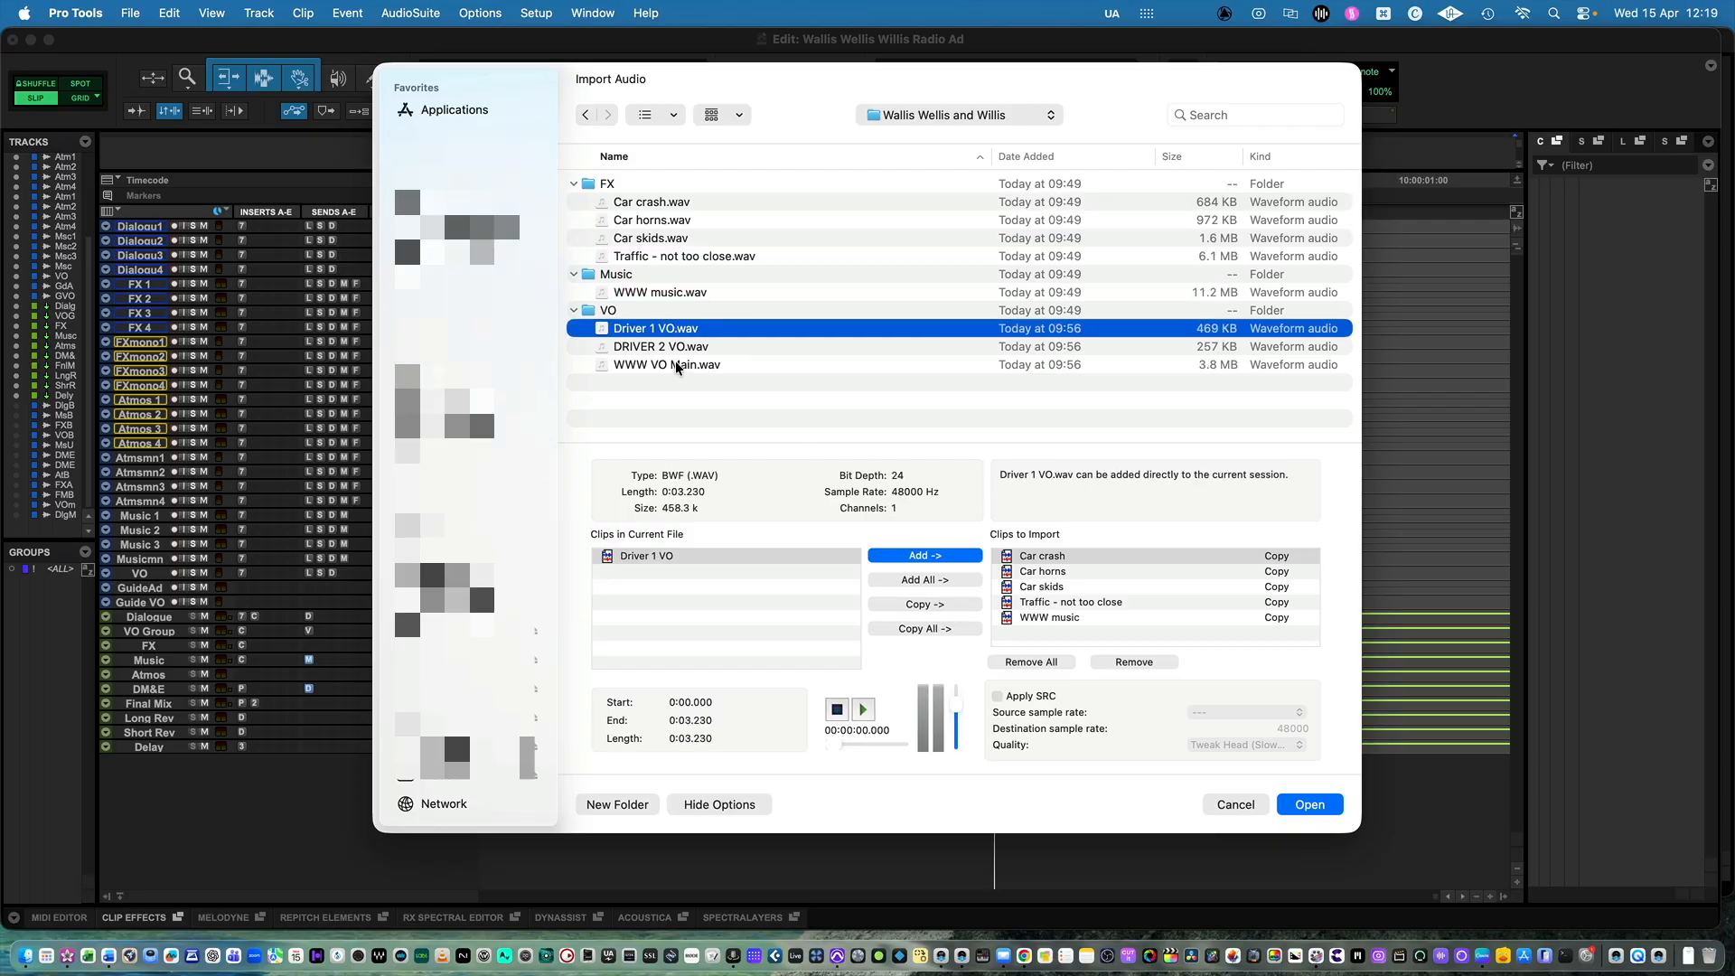
shift+click(679, 366)
click(955, 605)
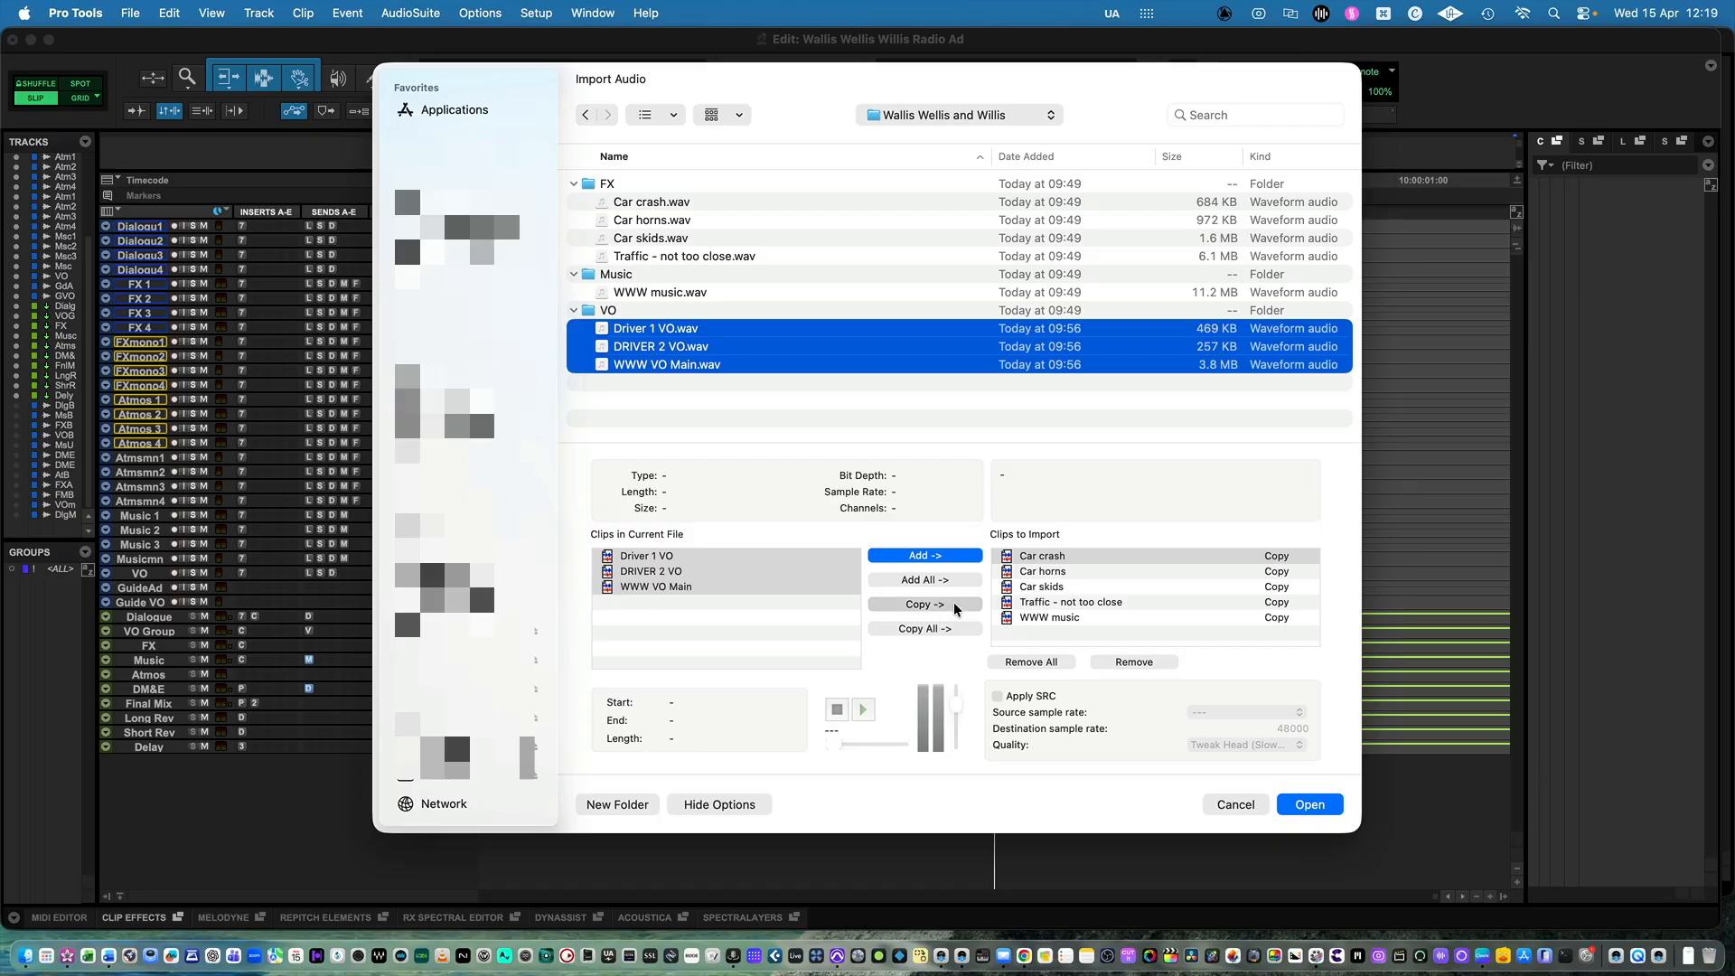
- Import the queued audio to the Clip List with the Wallis Wellis Willis Radio Ad folder as destination, and widen the clip list
click(1310, 804)
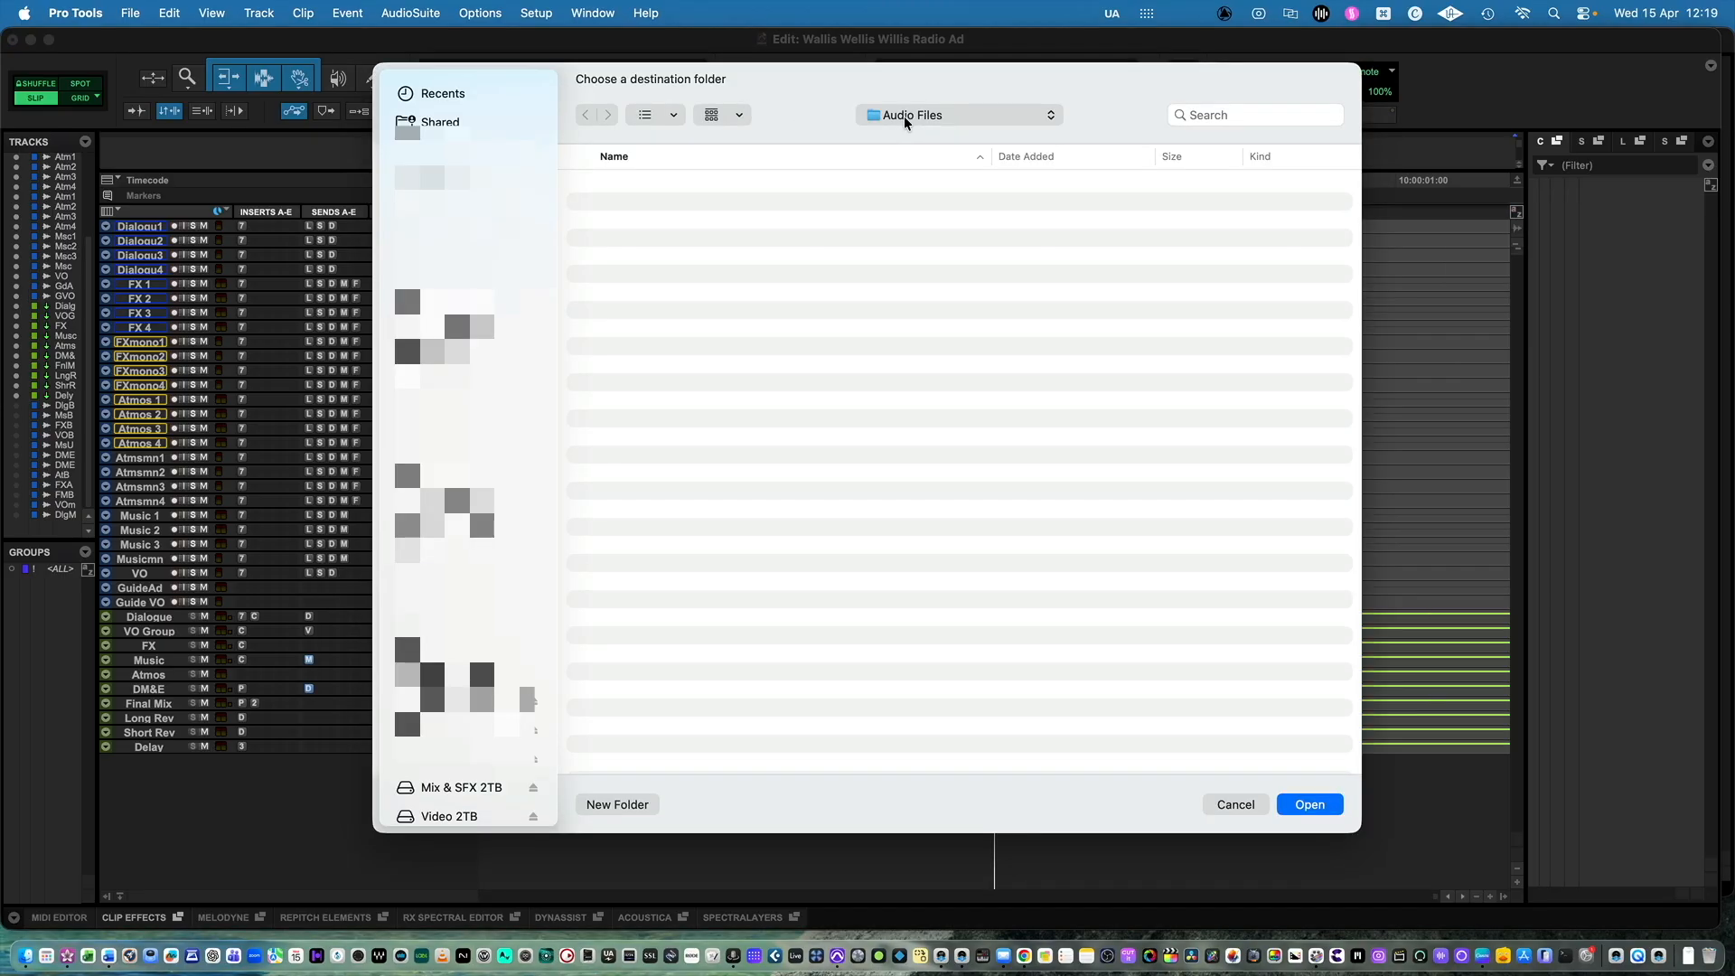
click(909, 116)
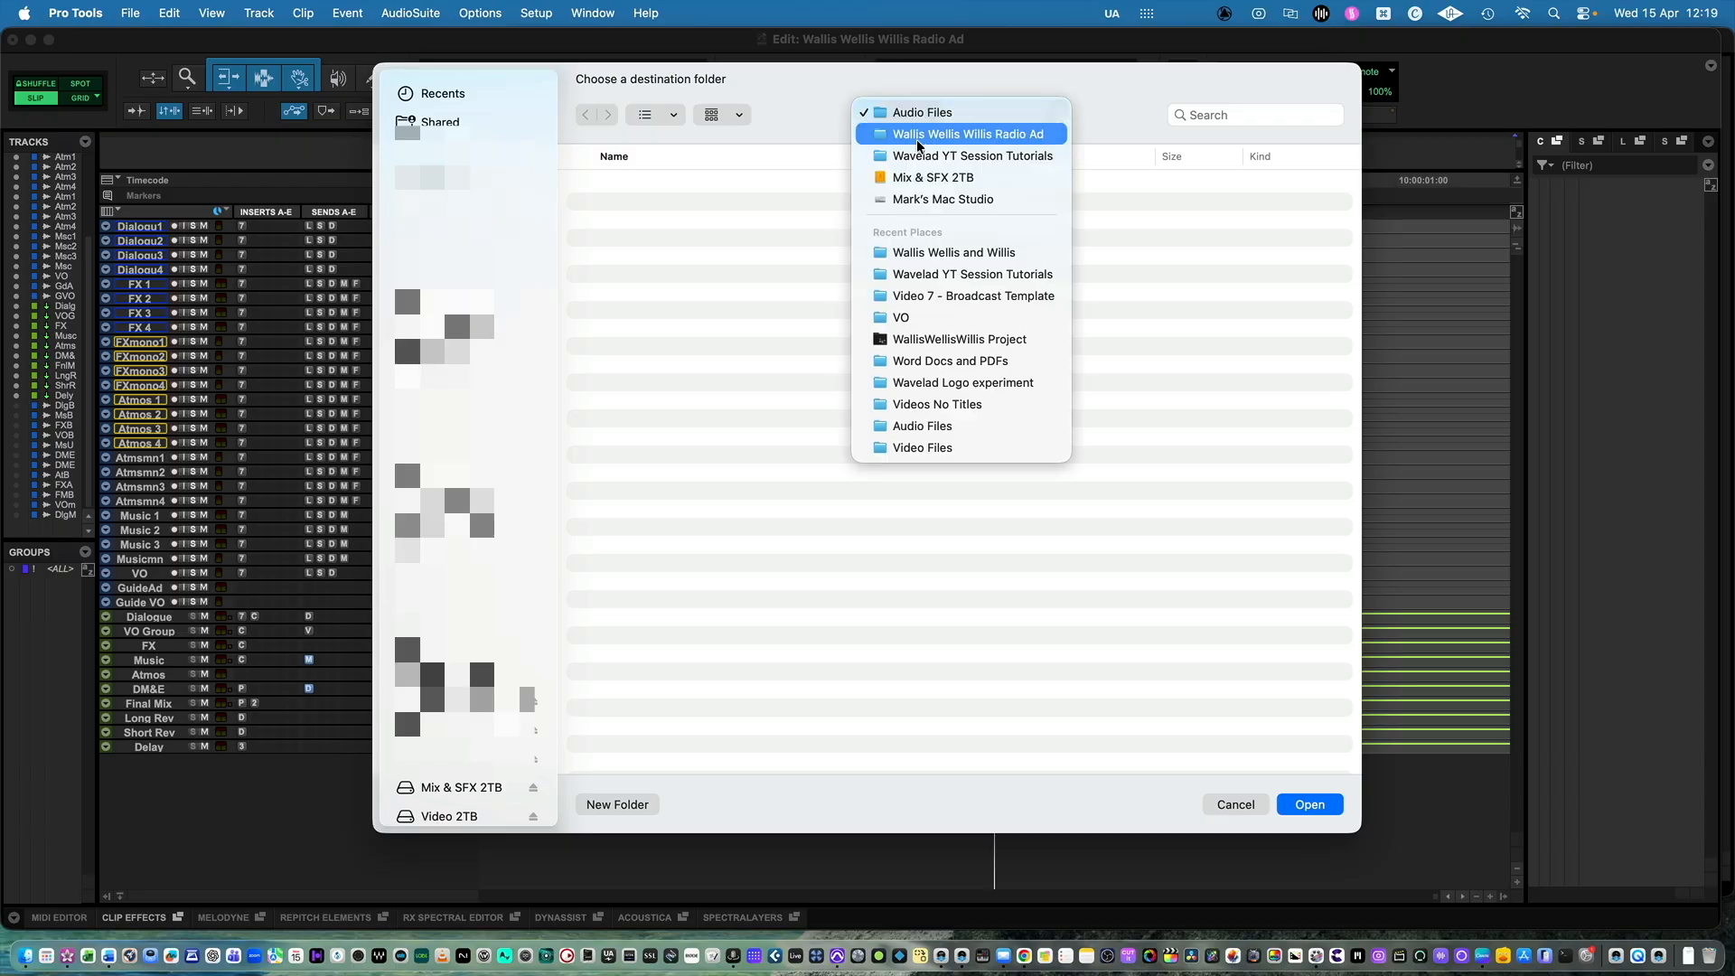
click(919, 140)
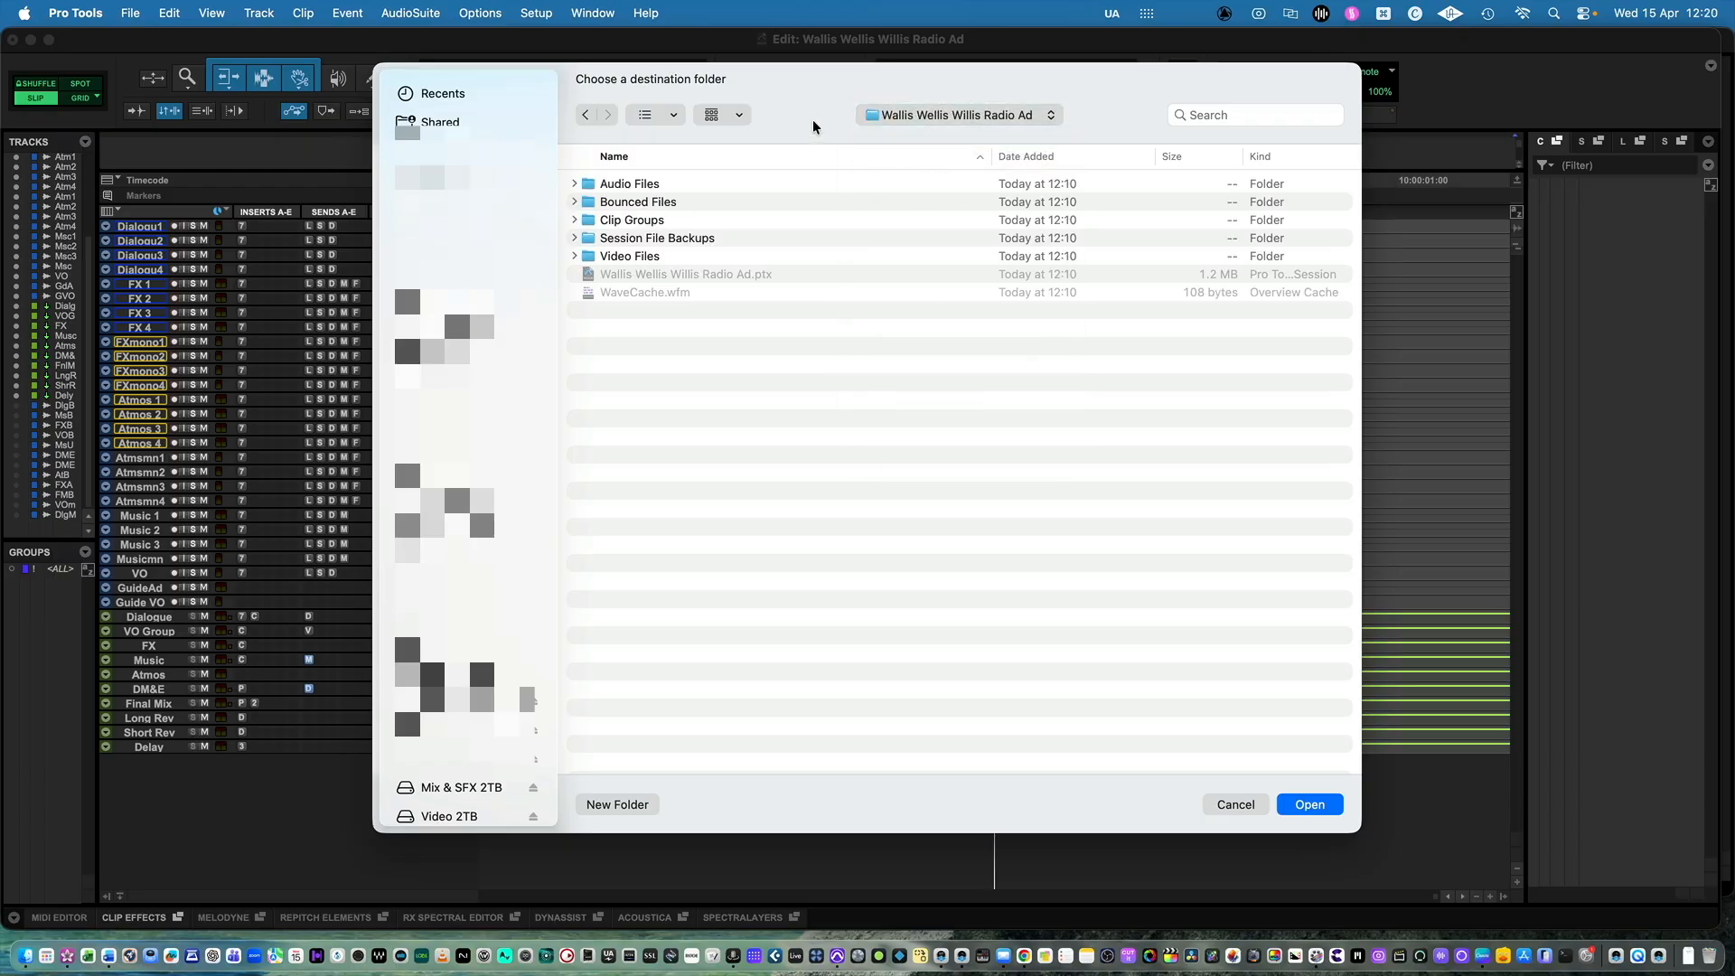
click(1309, 804)
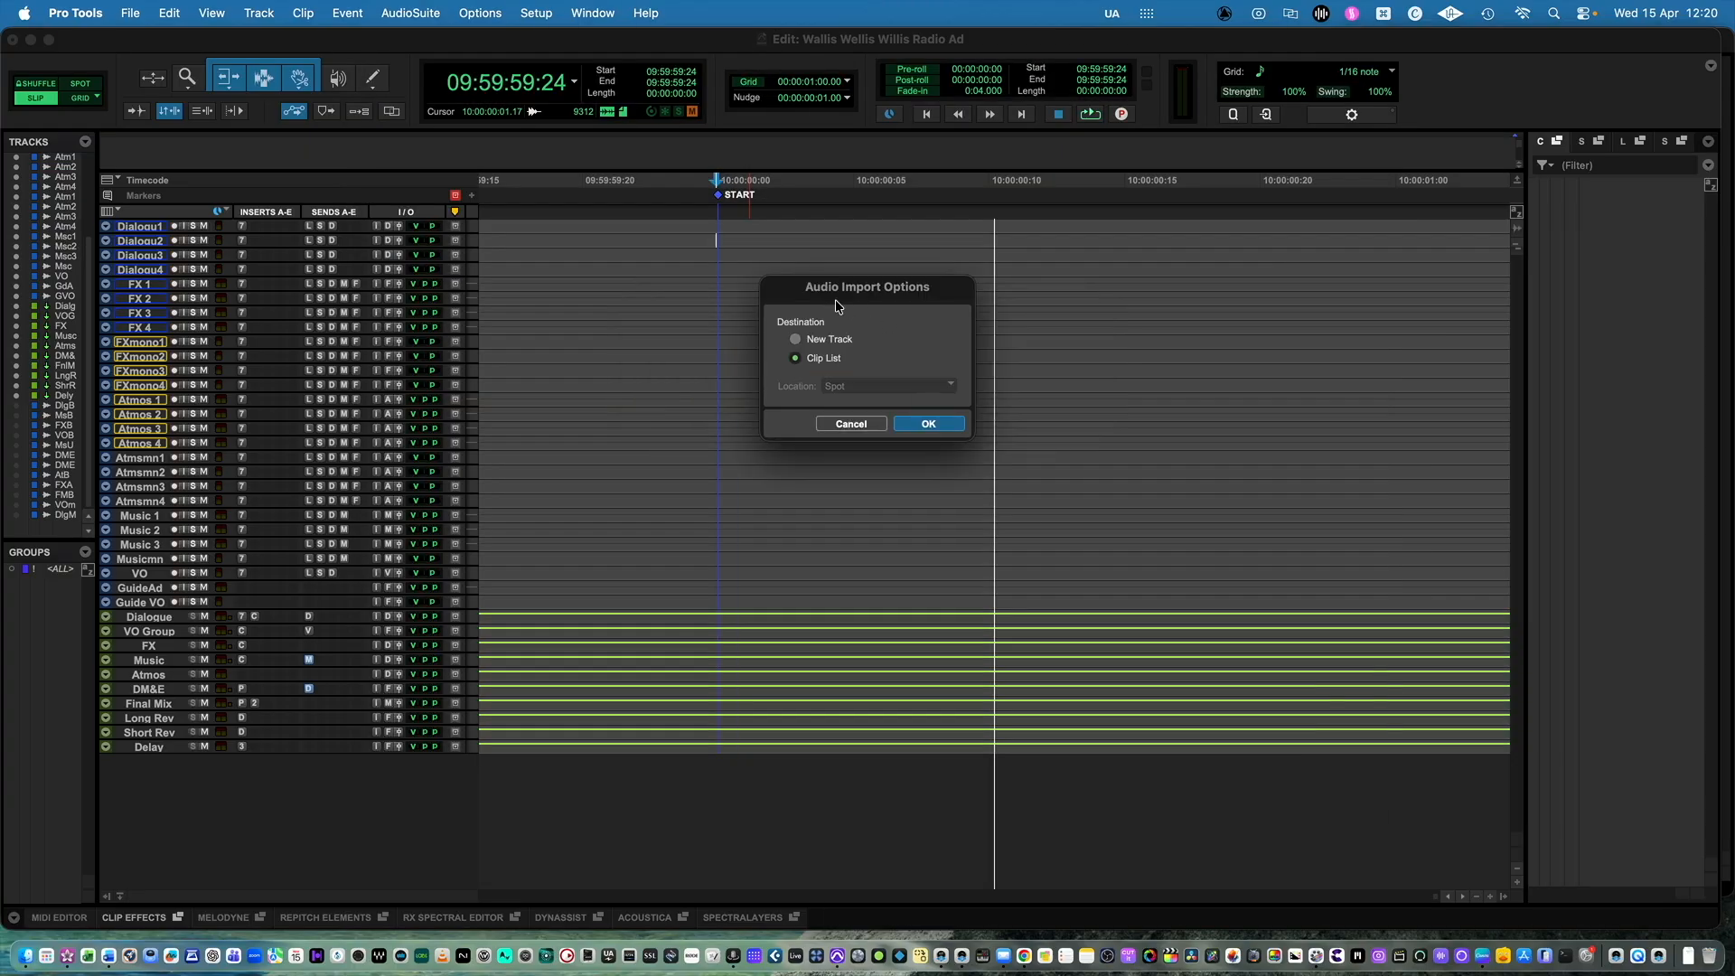
click(943, 433)
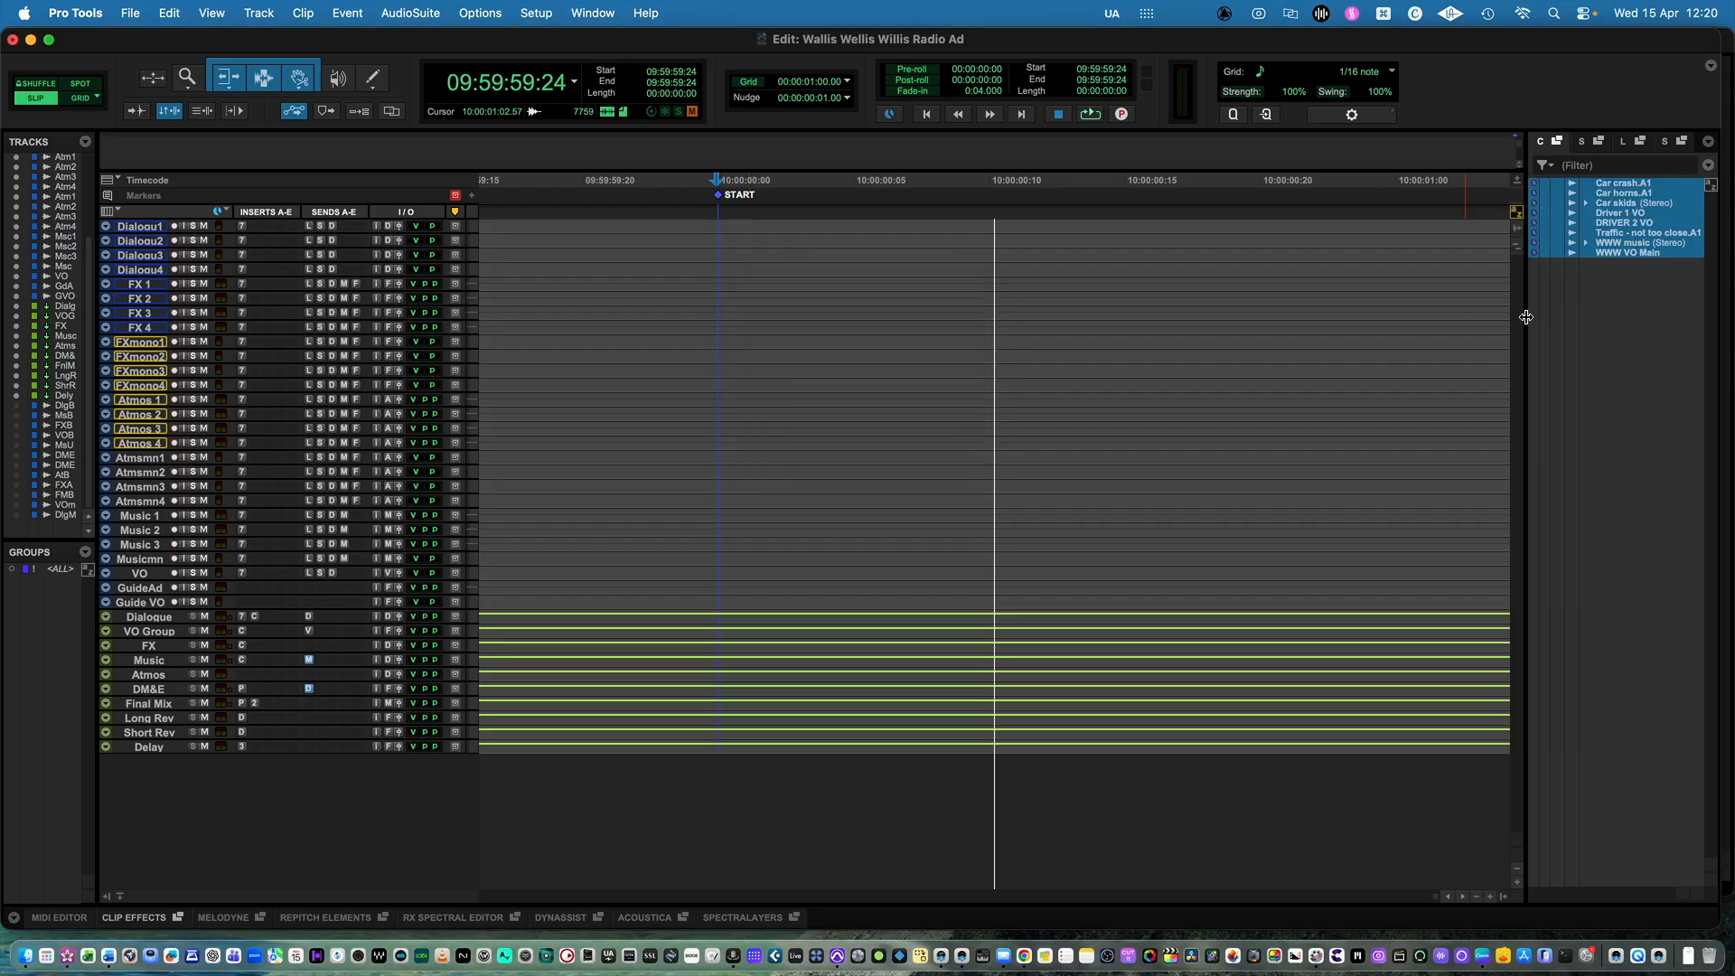
drag(1529, 316, 1501, 333)
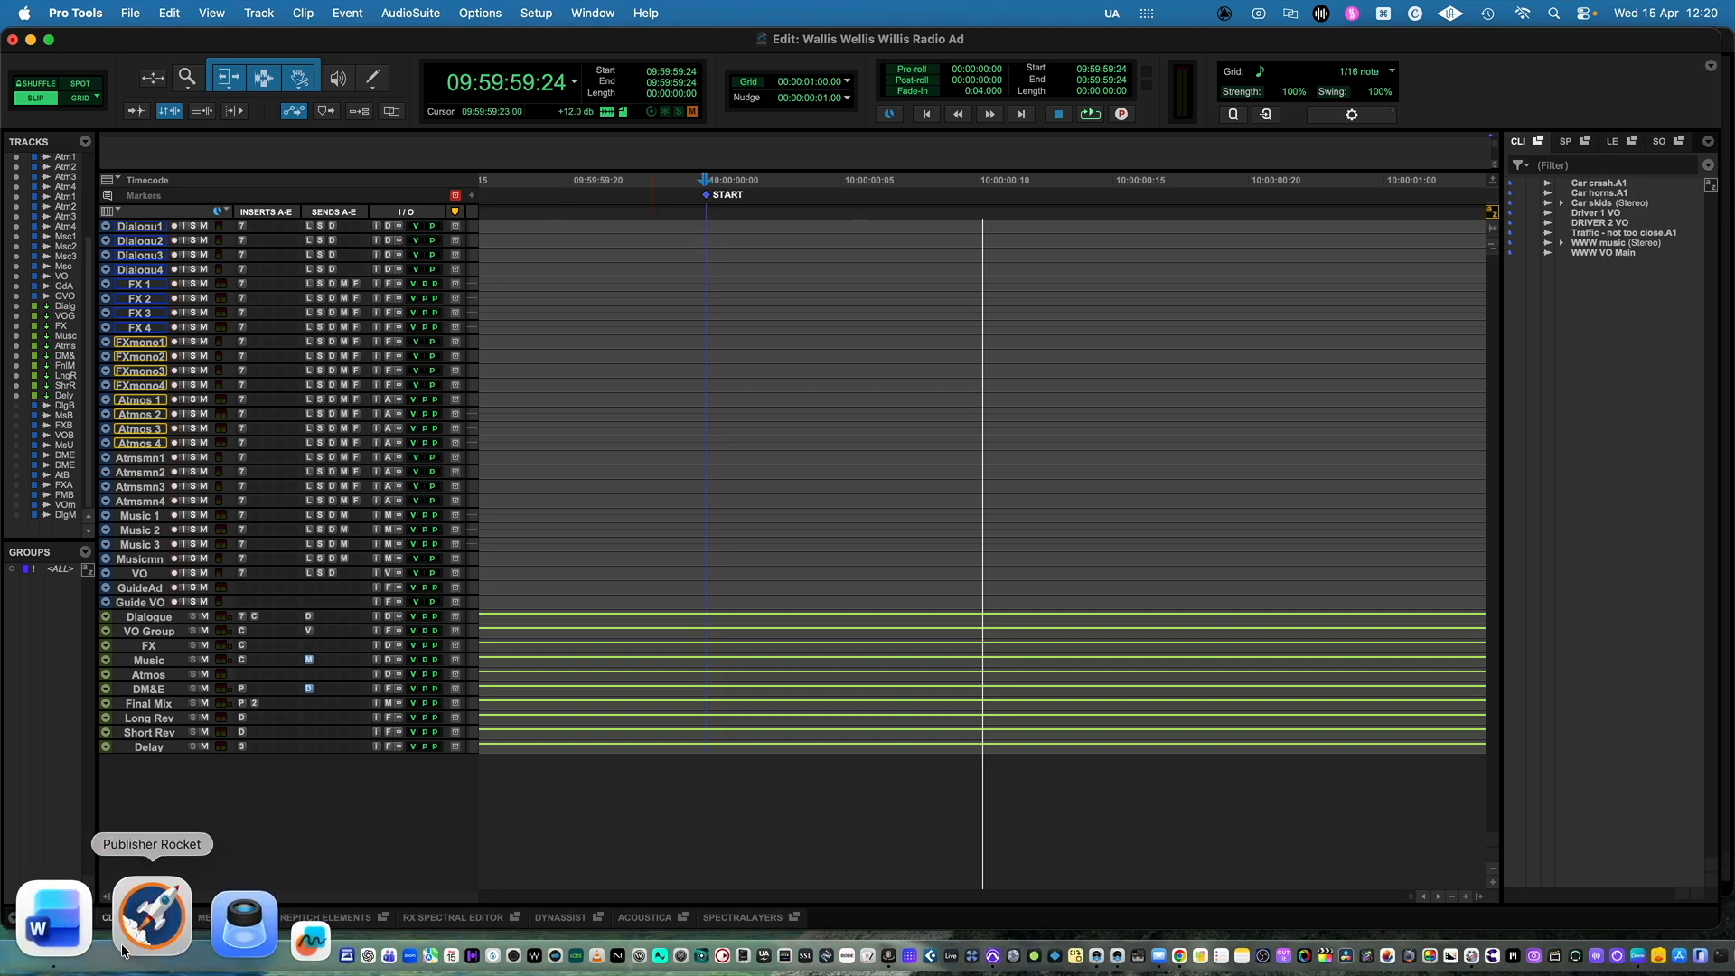
click(100, 922)
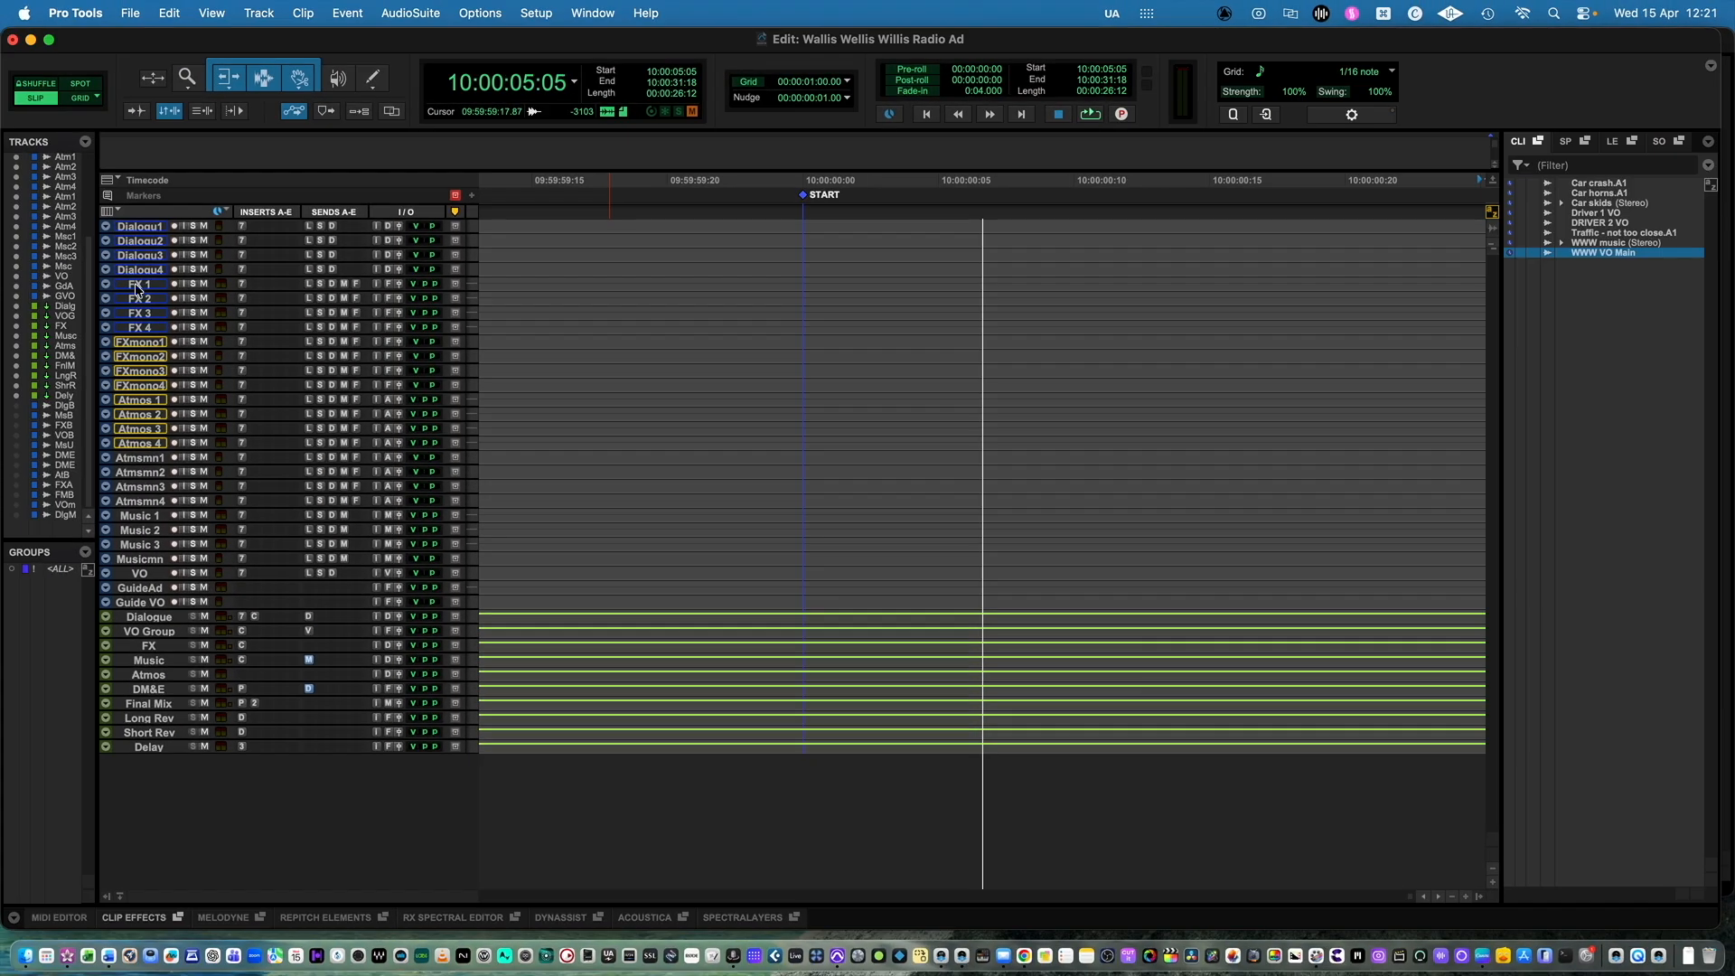
- Increase the height of the tracks and hide the Dialogue 1 to Dialogue 4 tracks
click(143, 227)
drag(149, 246, 151, 269)
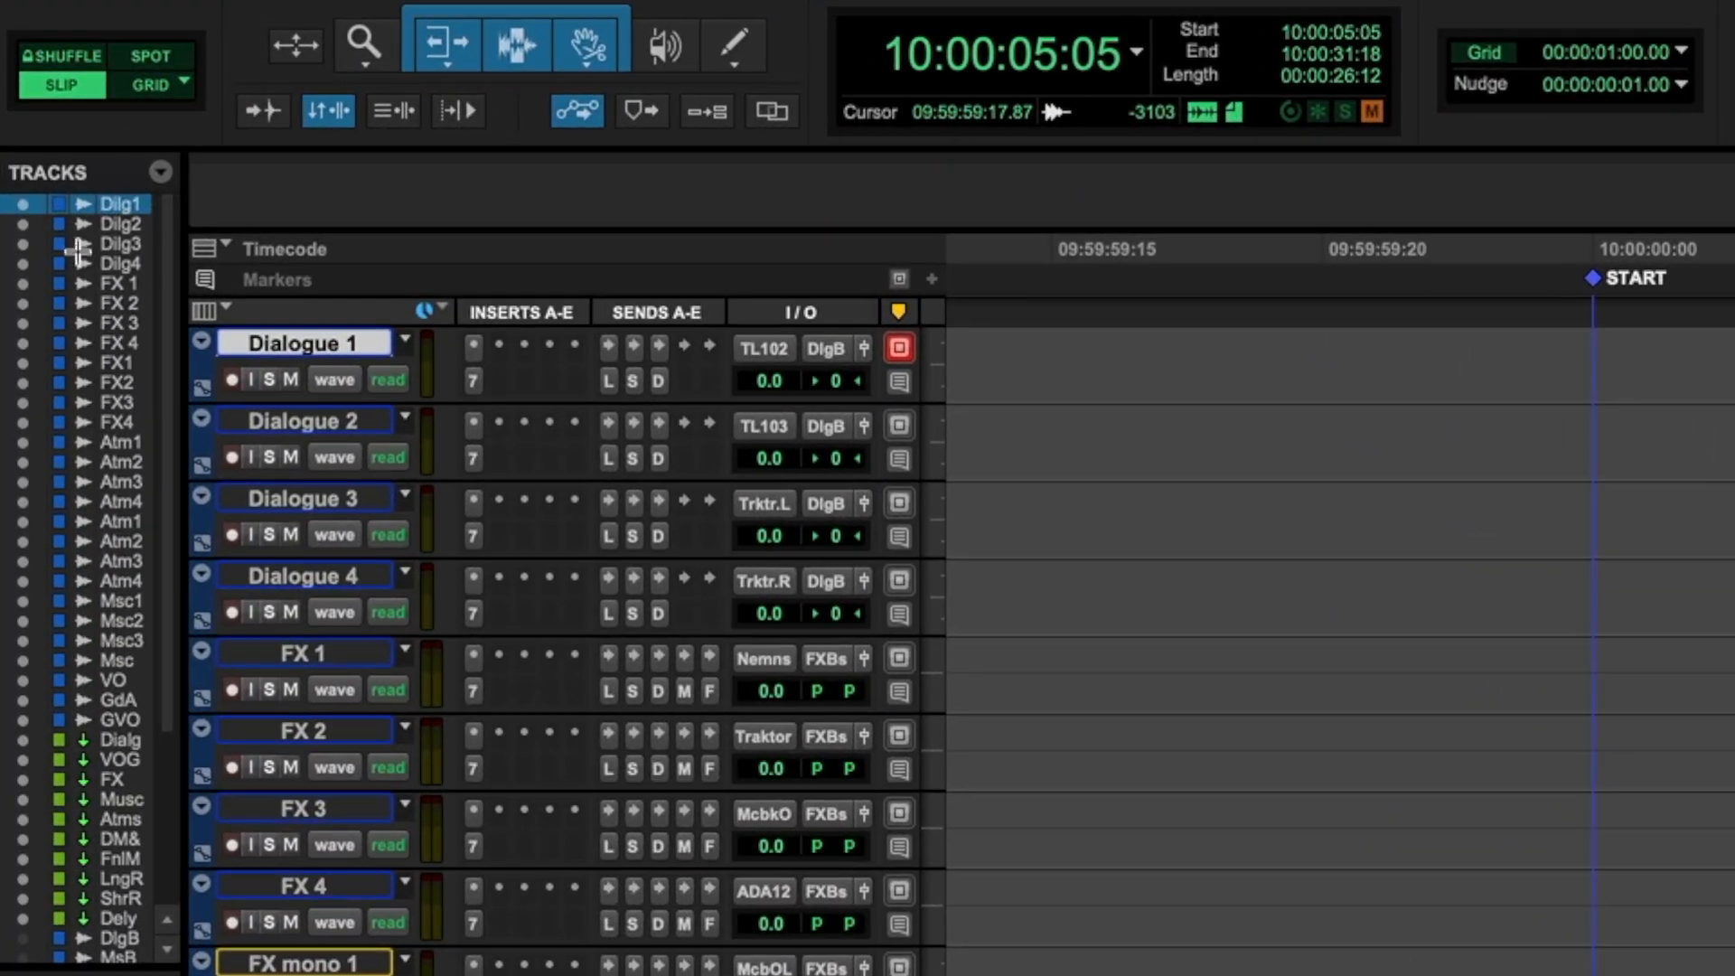
click(24, 225)
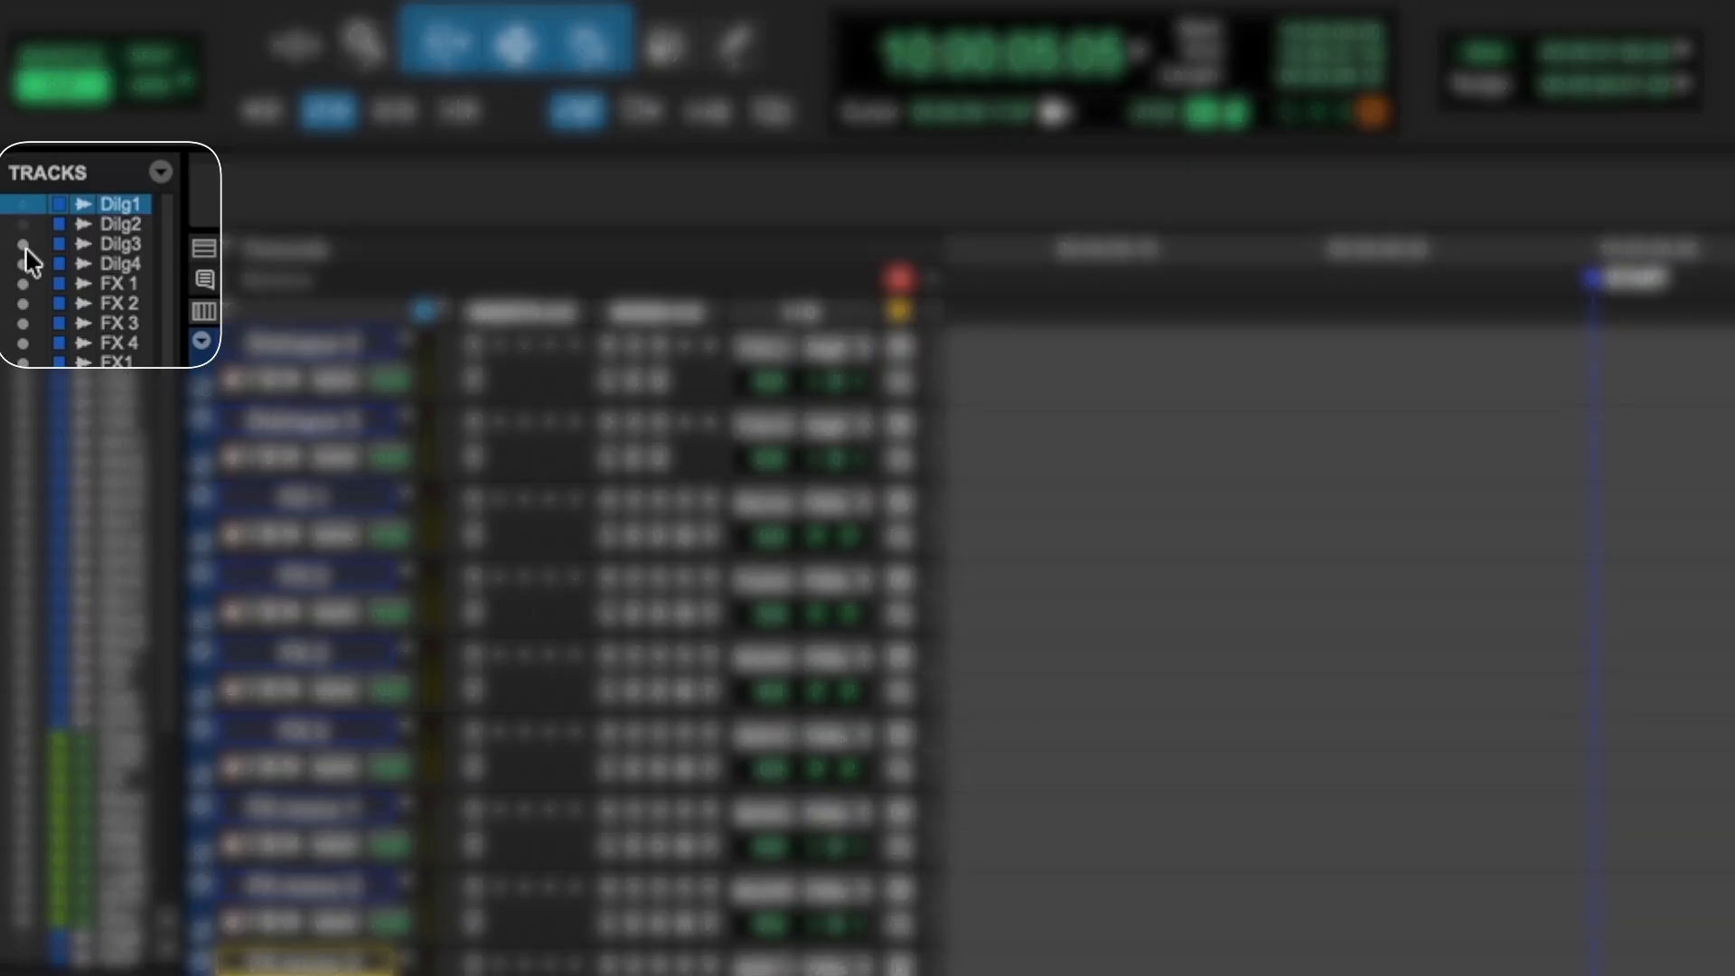
click(25, 246)
click(24, 264)
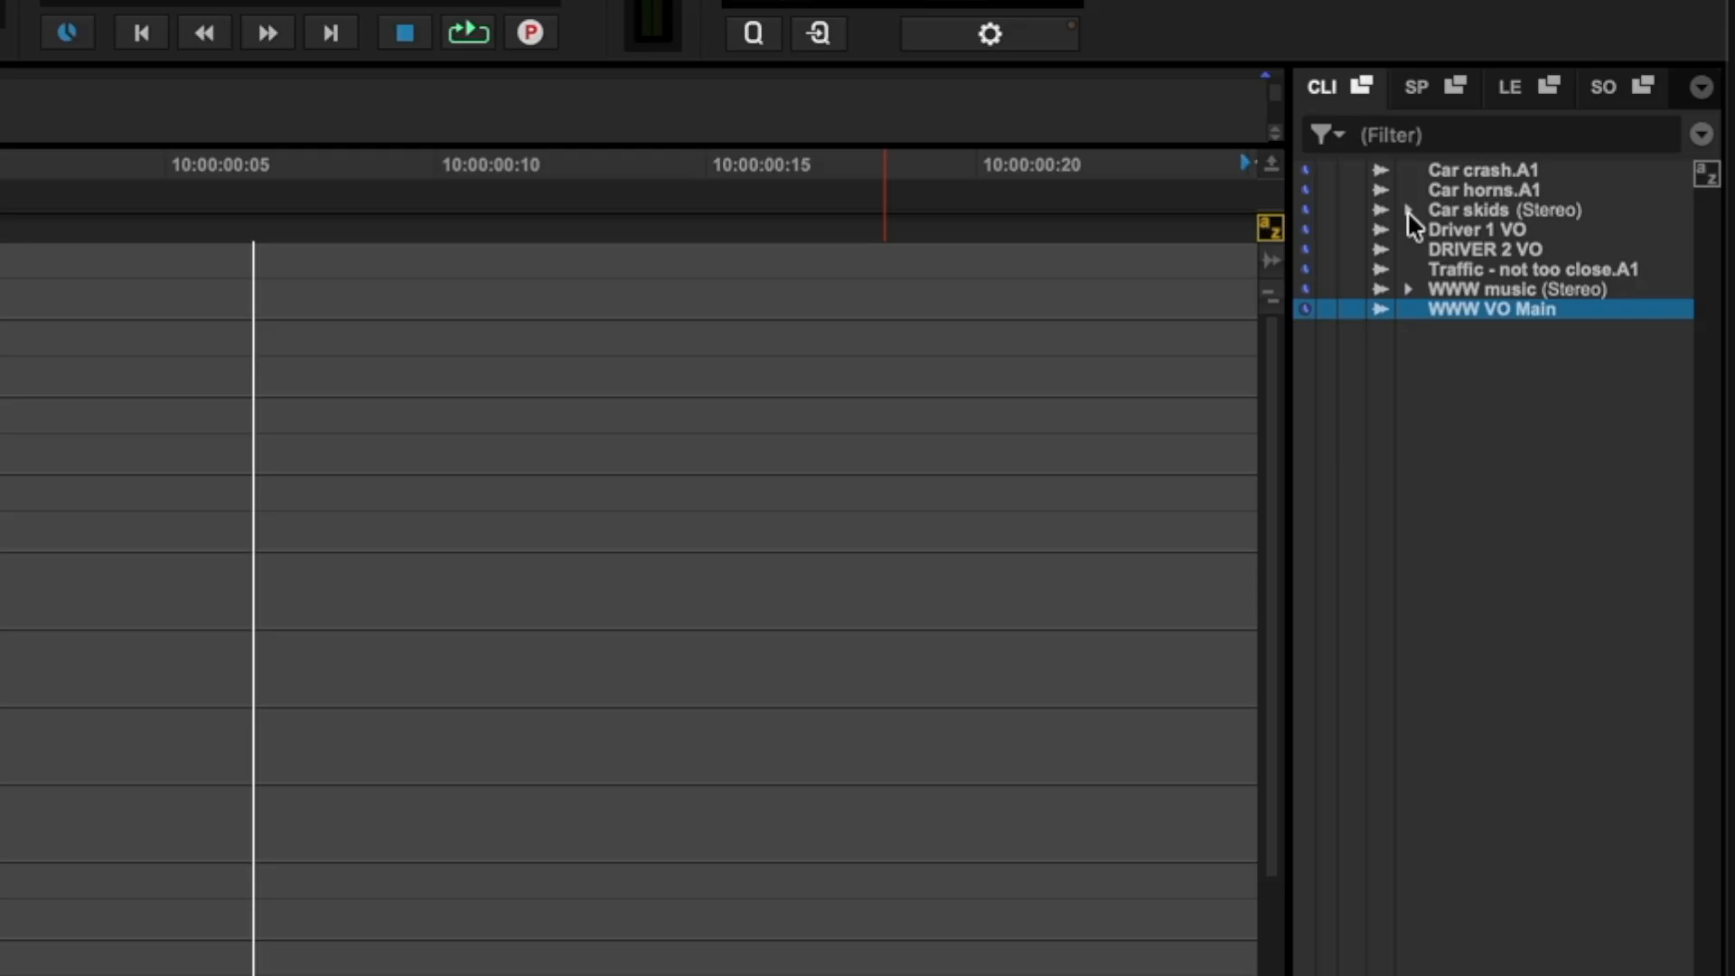
- Inspect the individual channels of the stereo Car skids clip in the clip list
click(1409, 210)
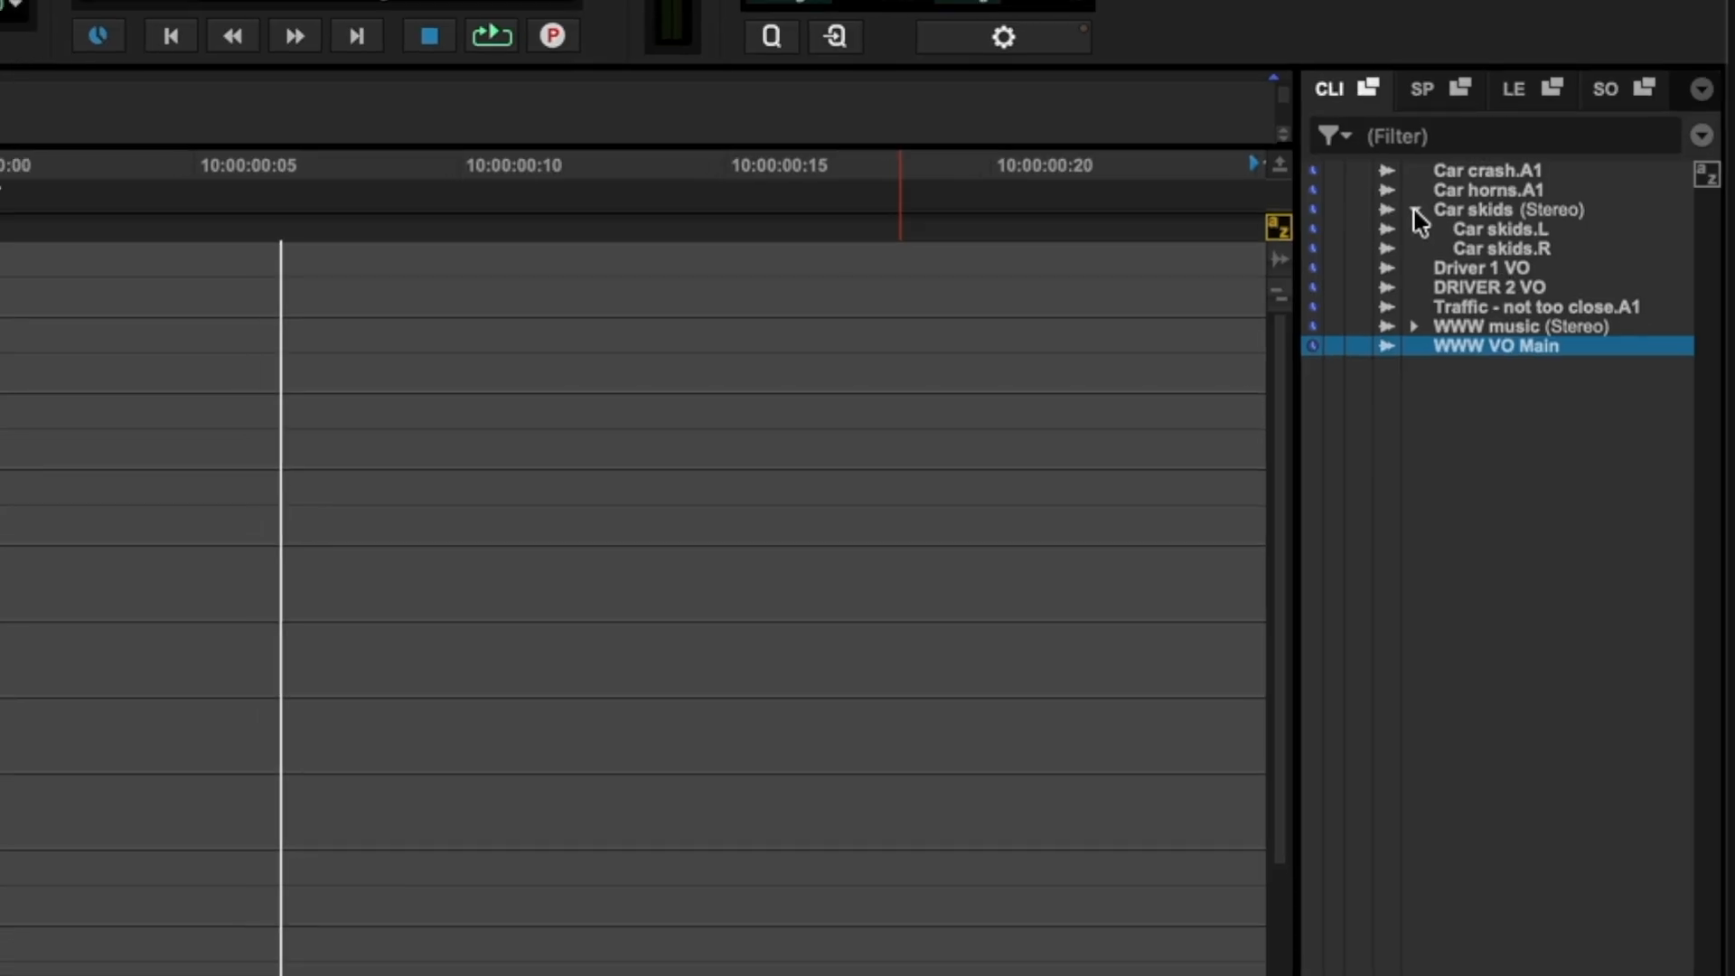
click(1409, 210)
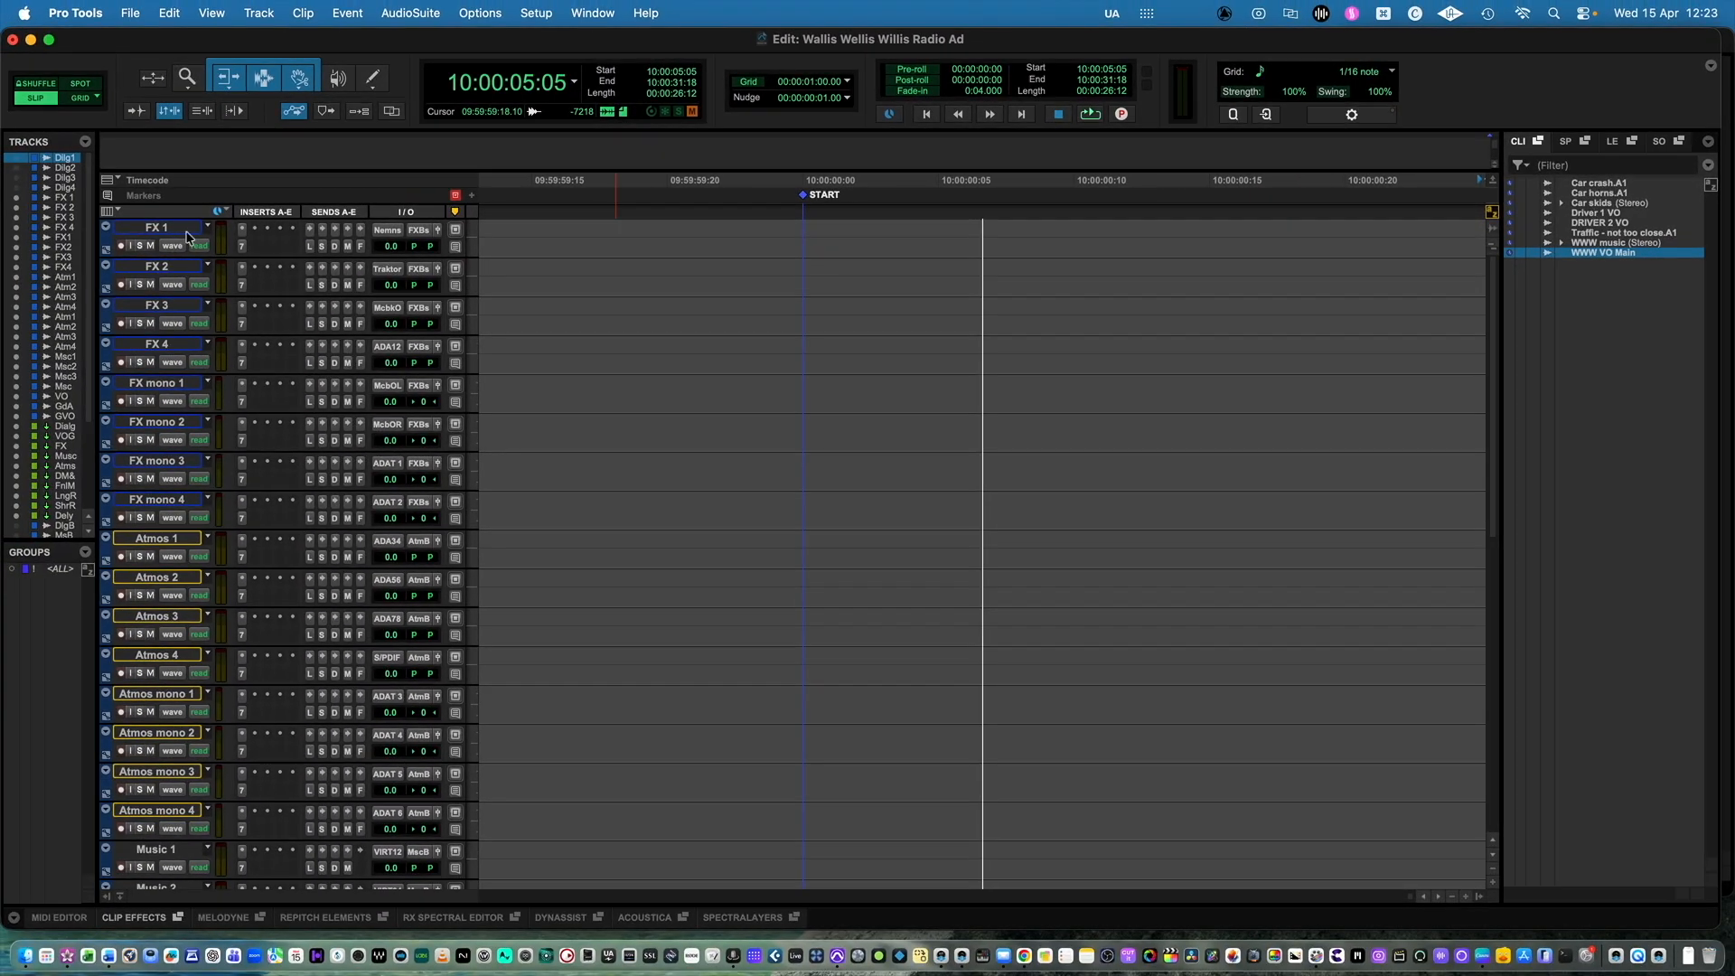
- Hide the tracks FX 3, FX 4, Atmos 1 to 4, Atmos mono 3 and 4, Music 3 and Music mono
click(175, 271)
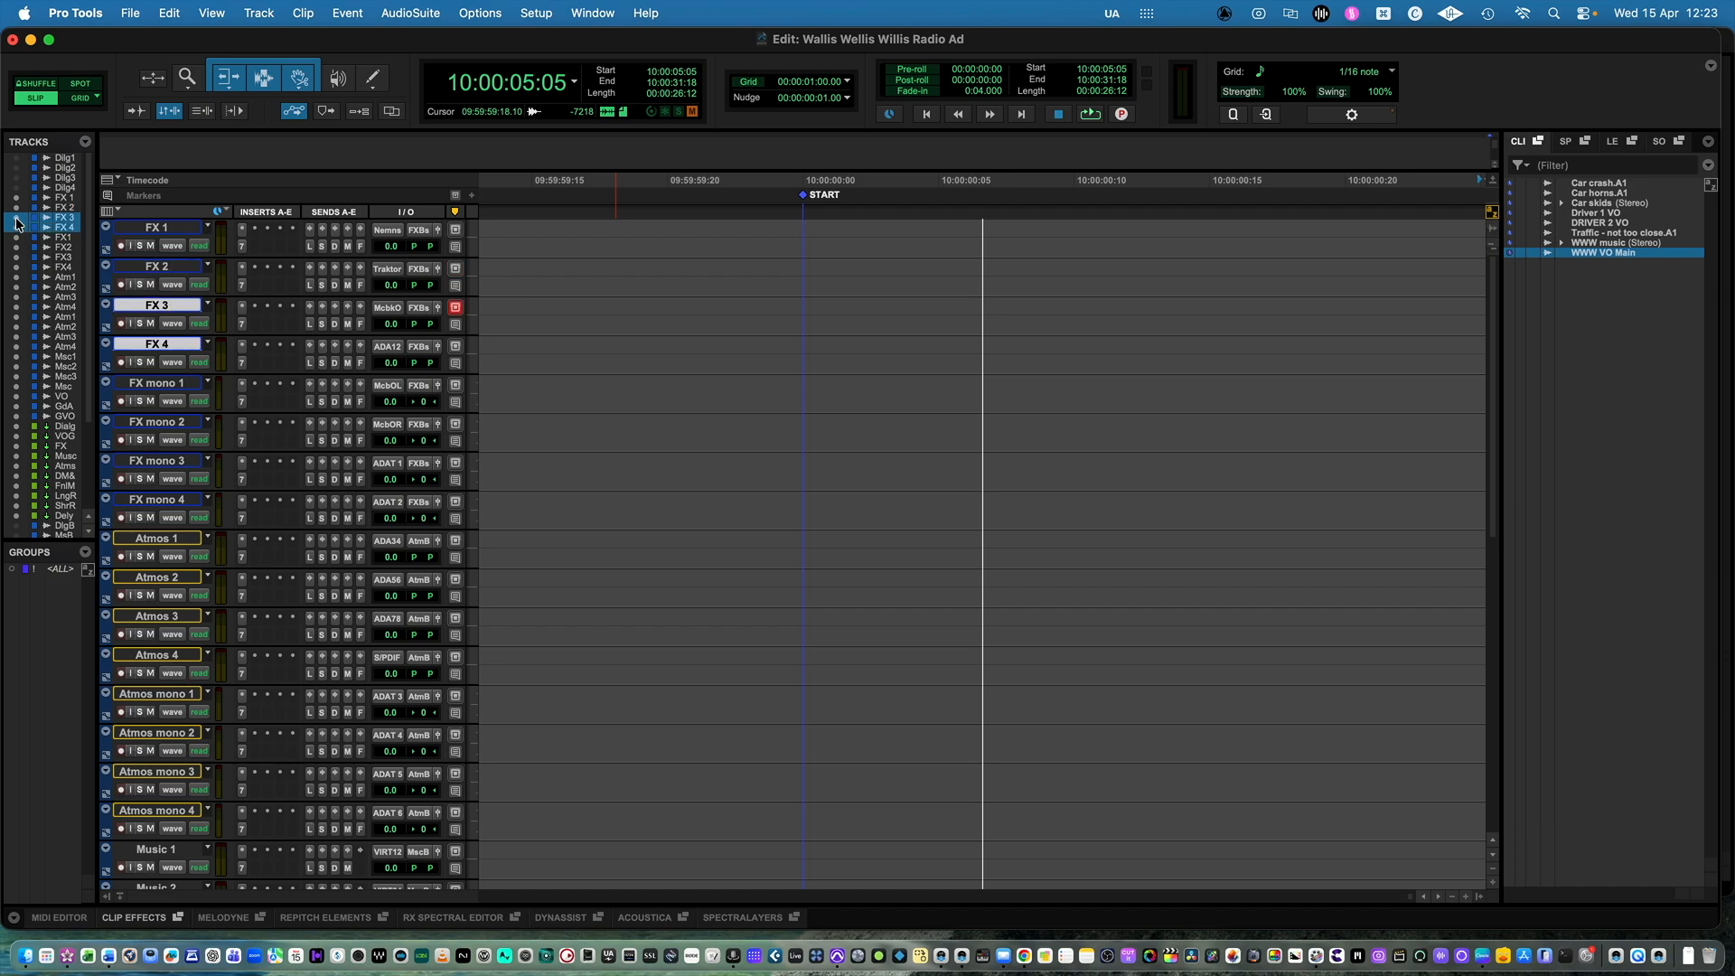
click(15, 223)
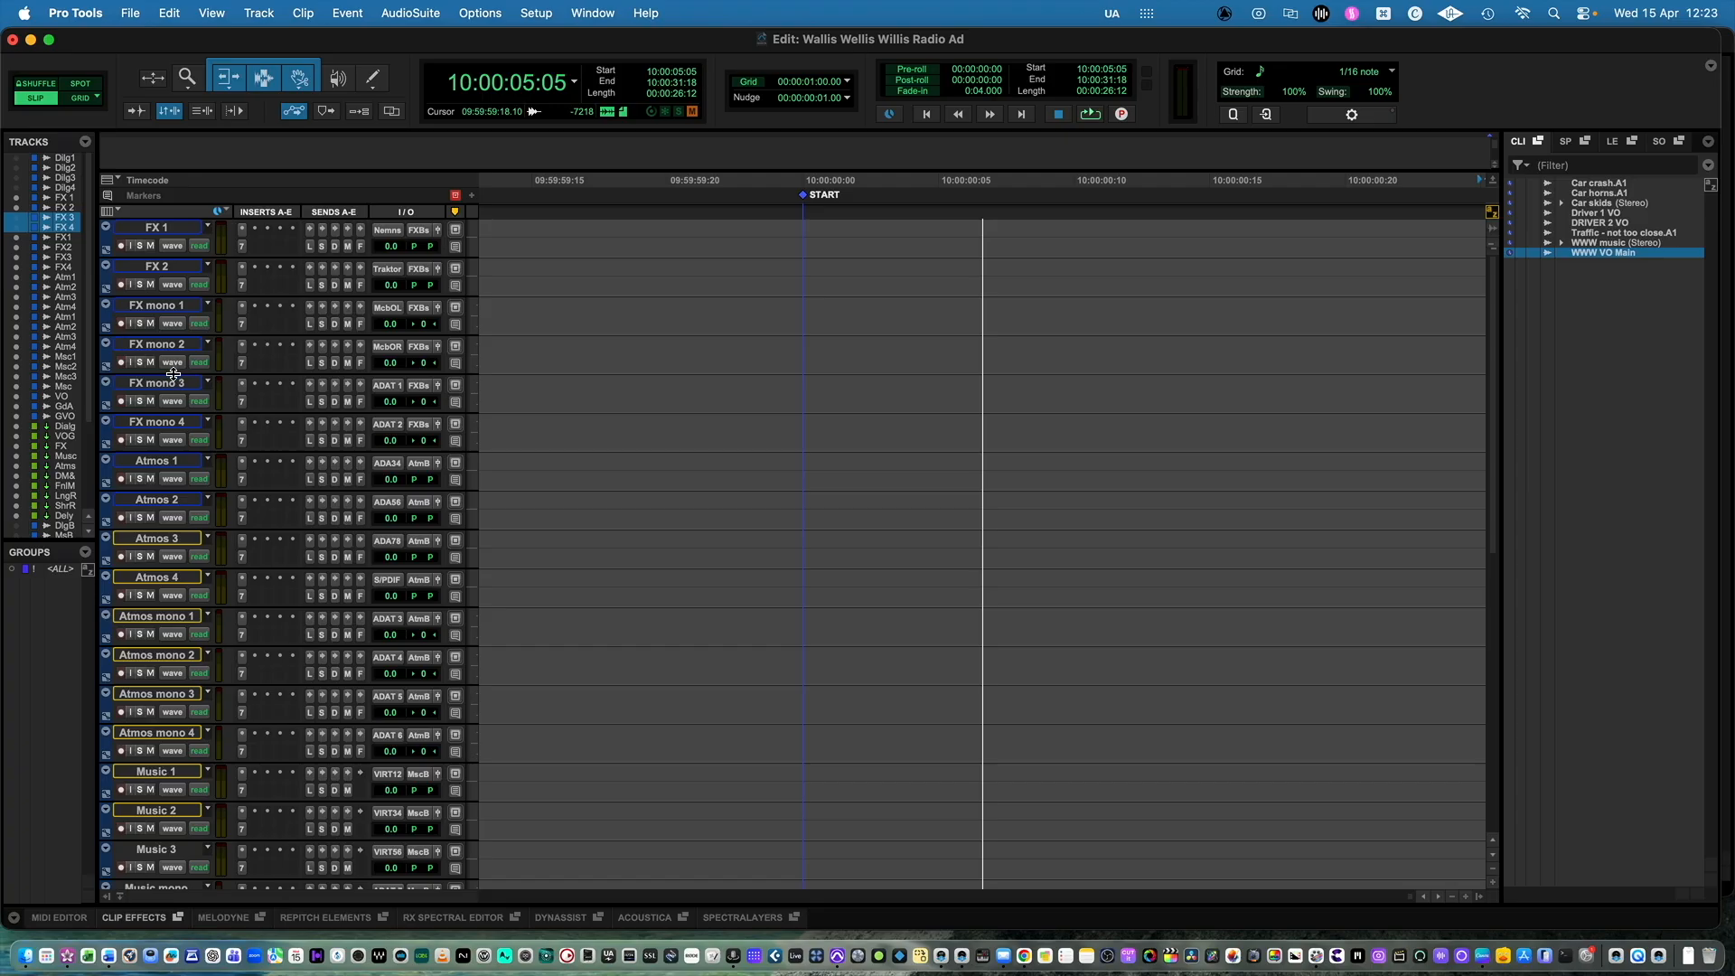
click(63, 278)
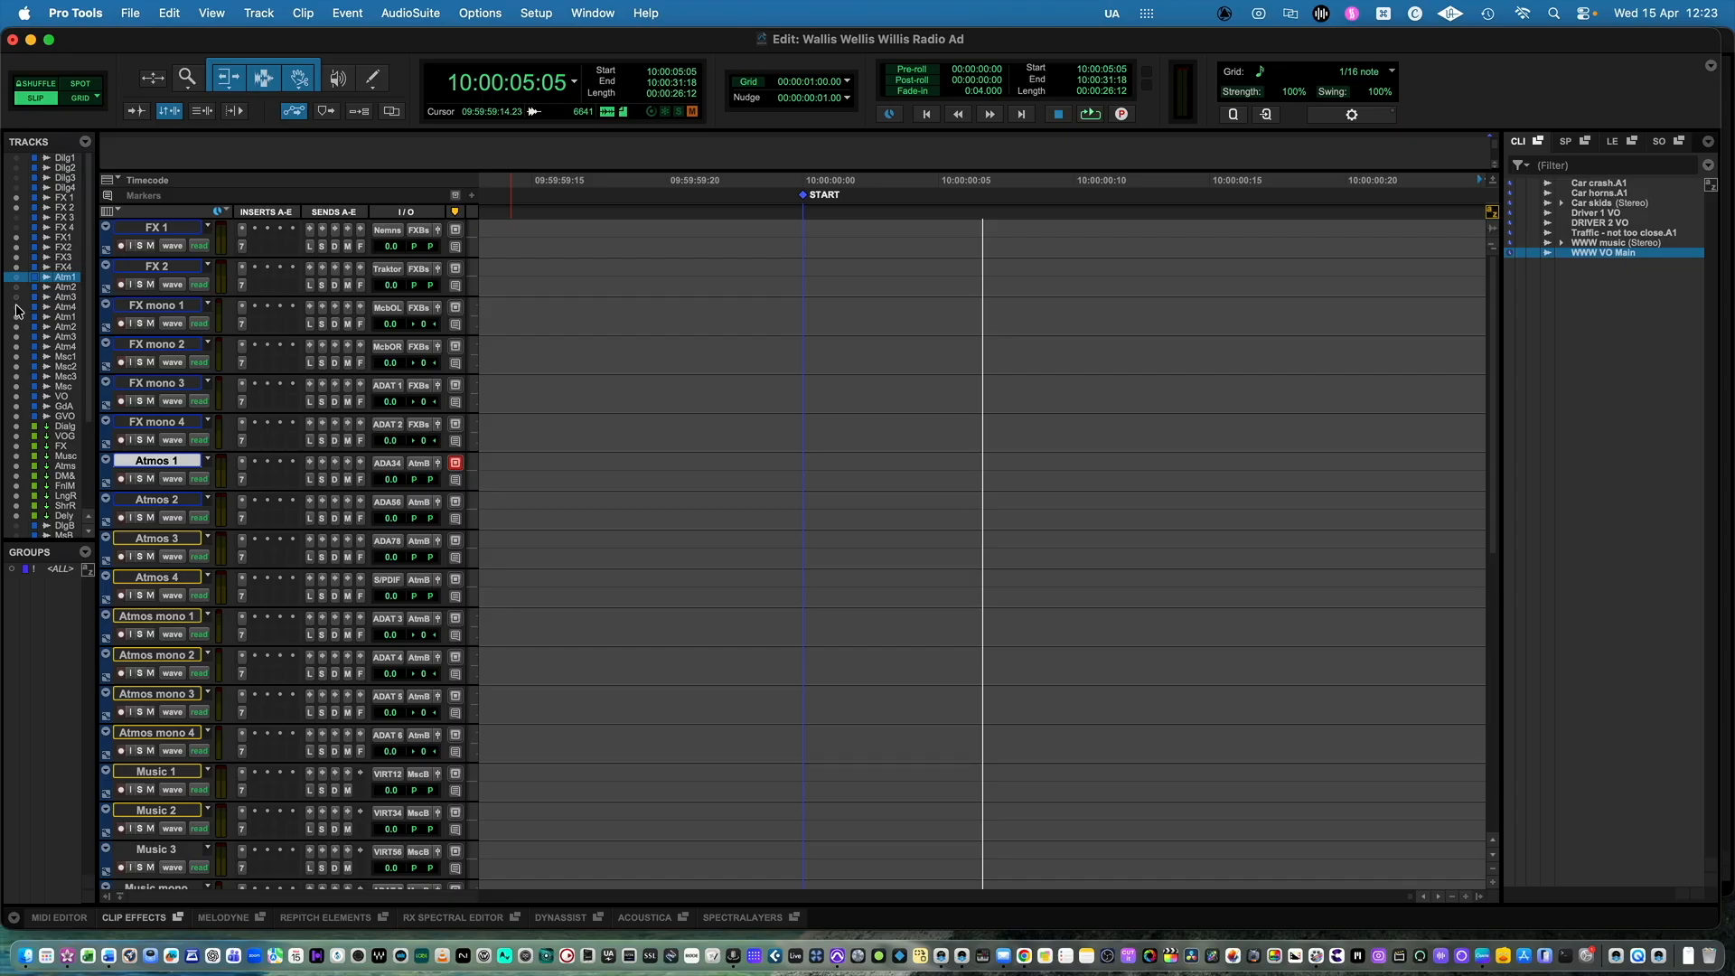
drag(16, 277, 17, 309)
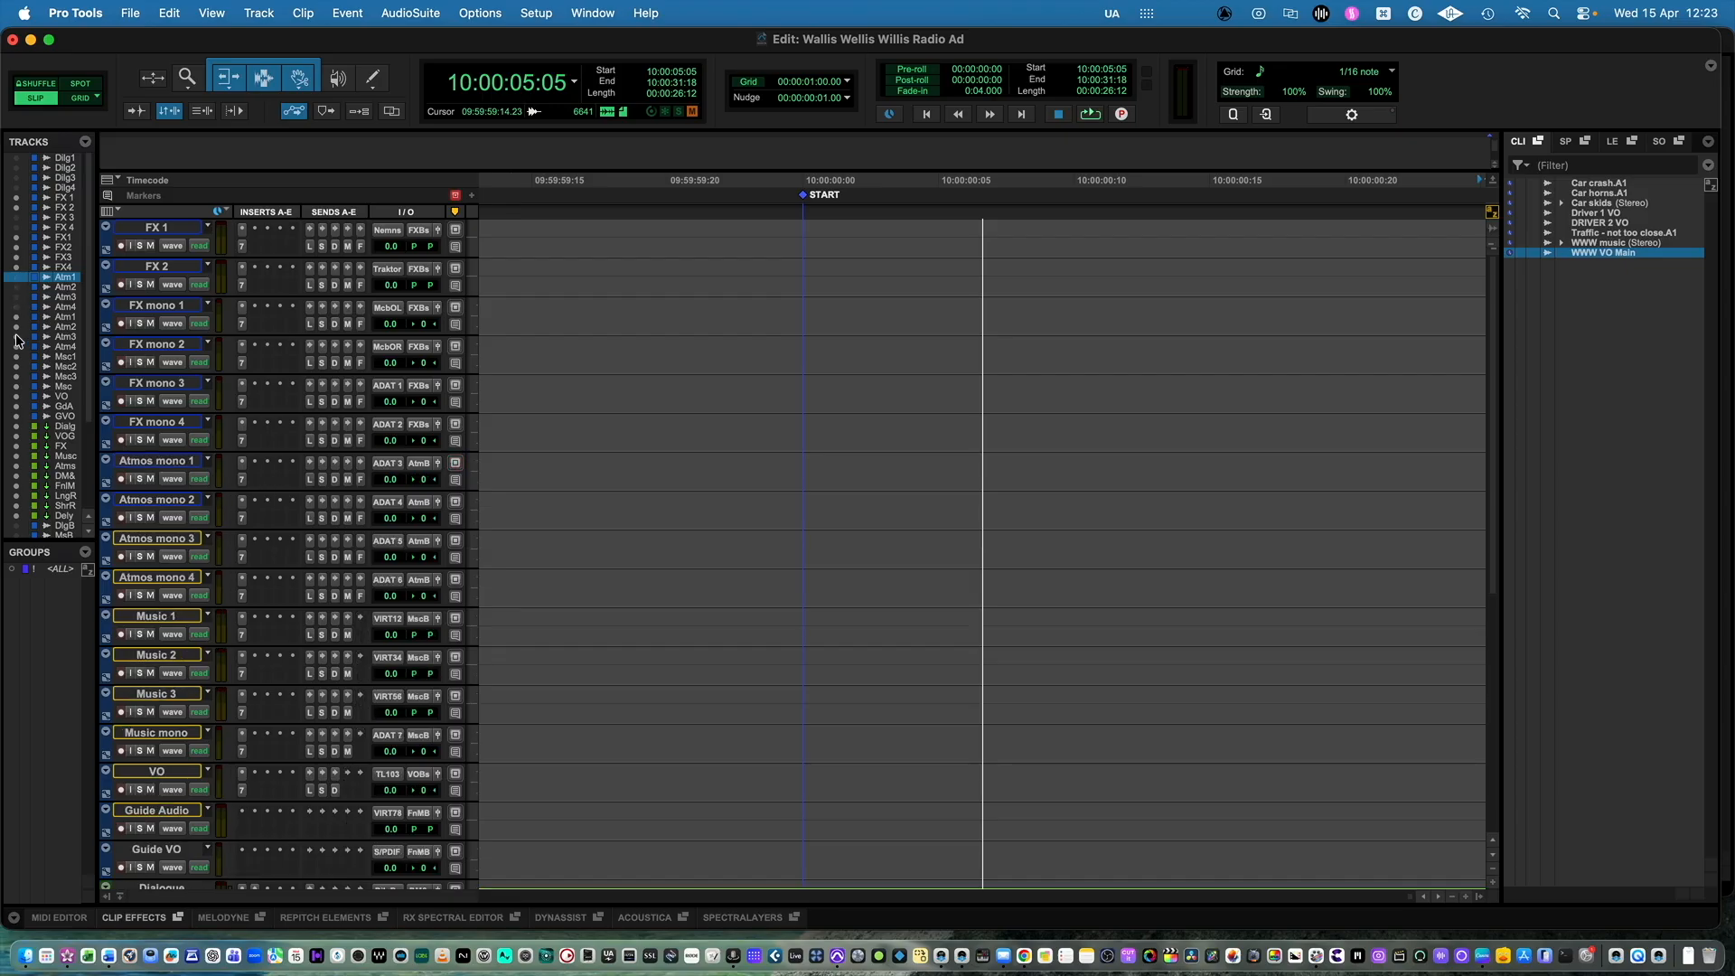
drag(16, 337, 16, 347)
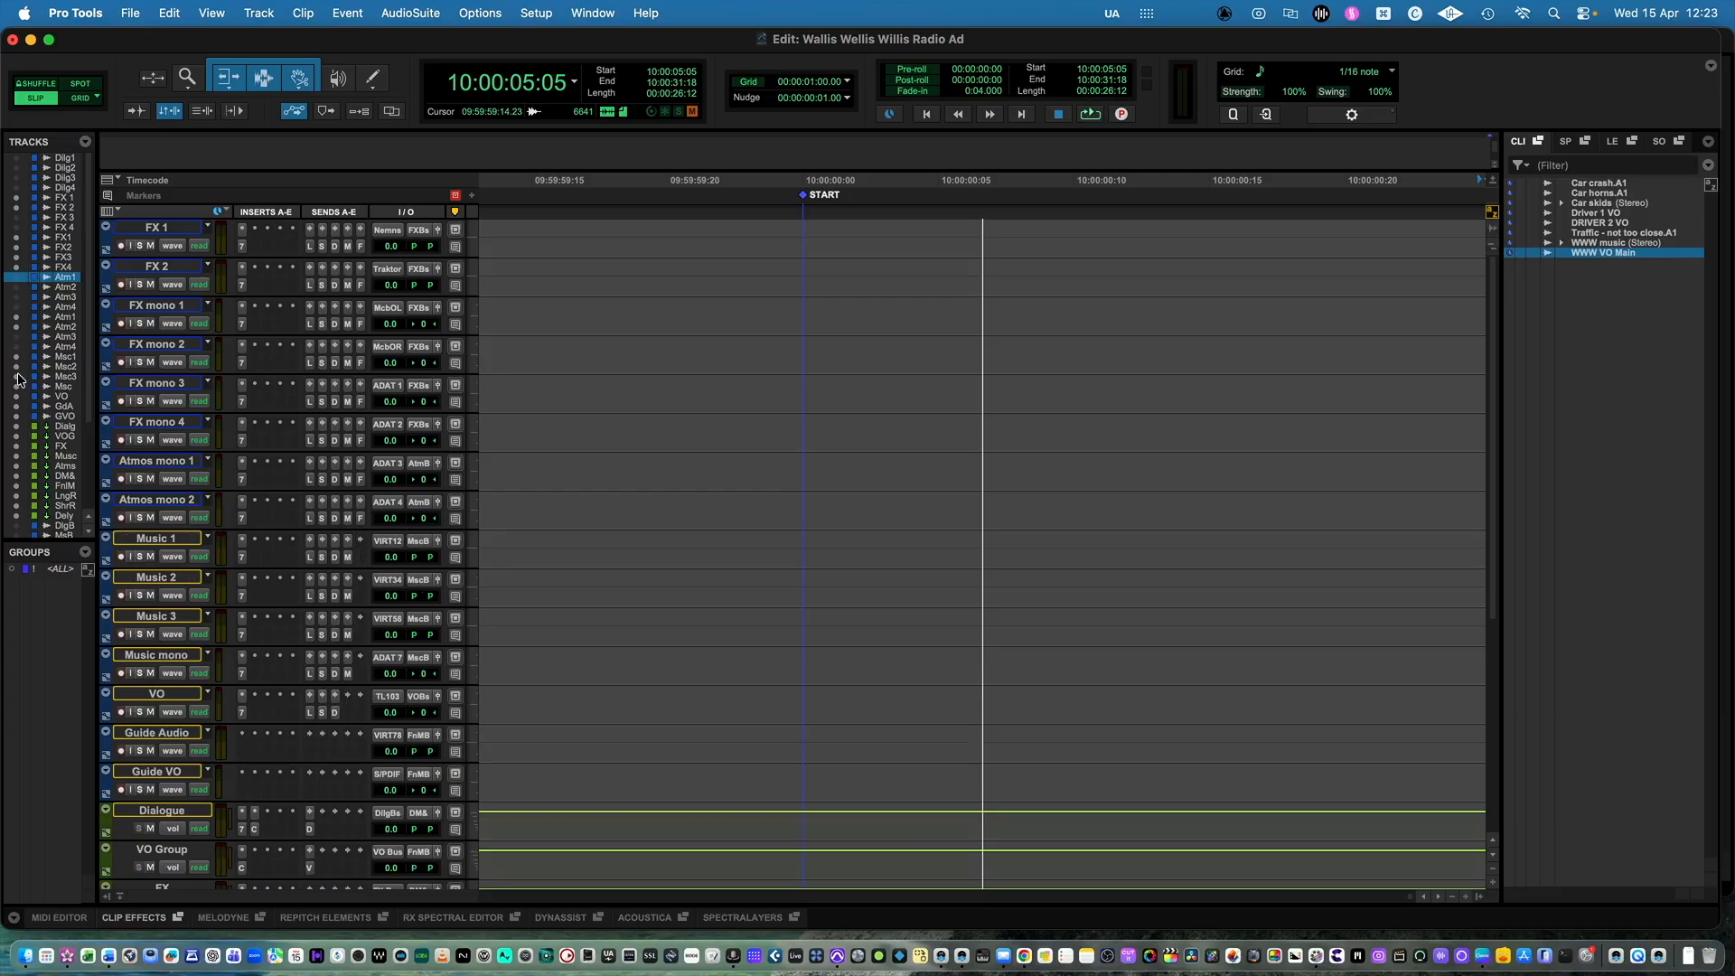
click(15, 376)
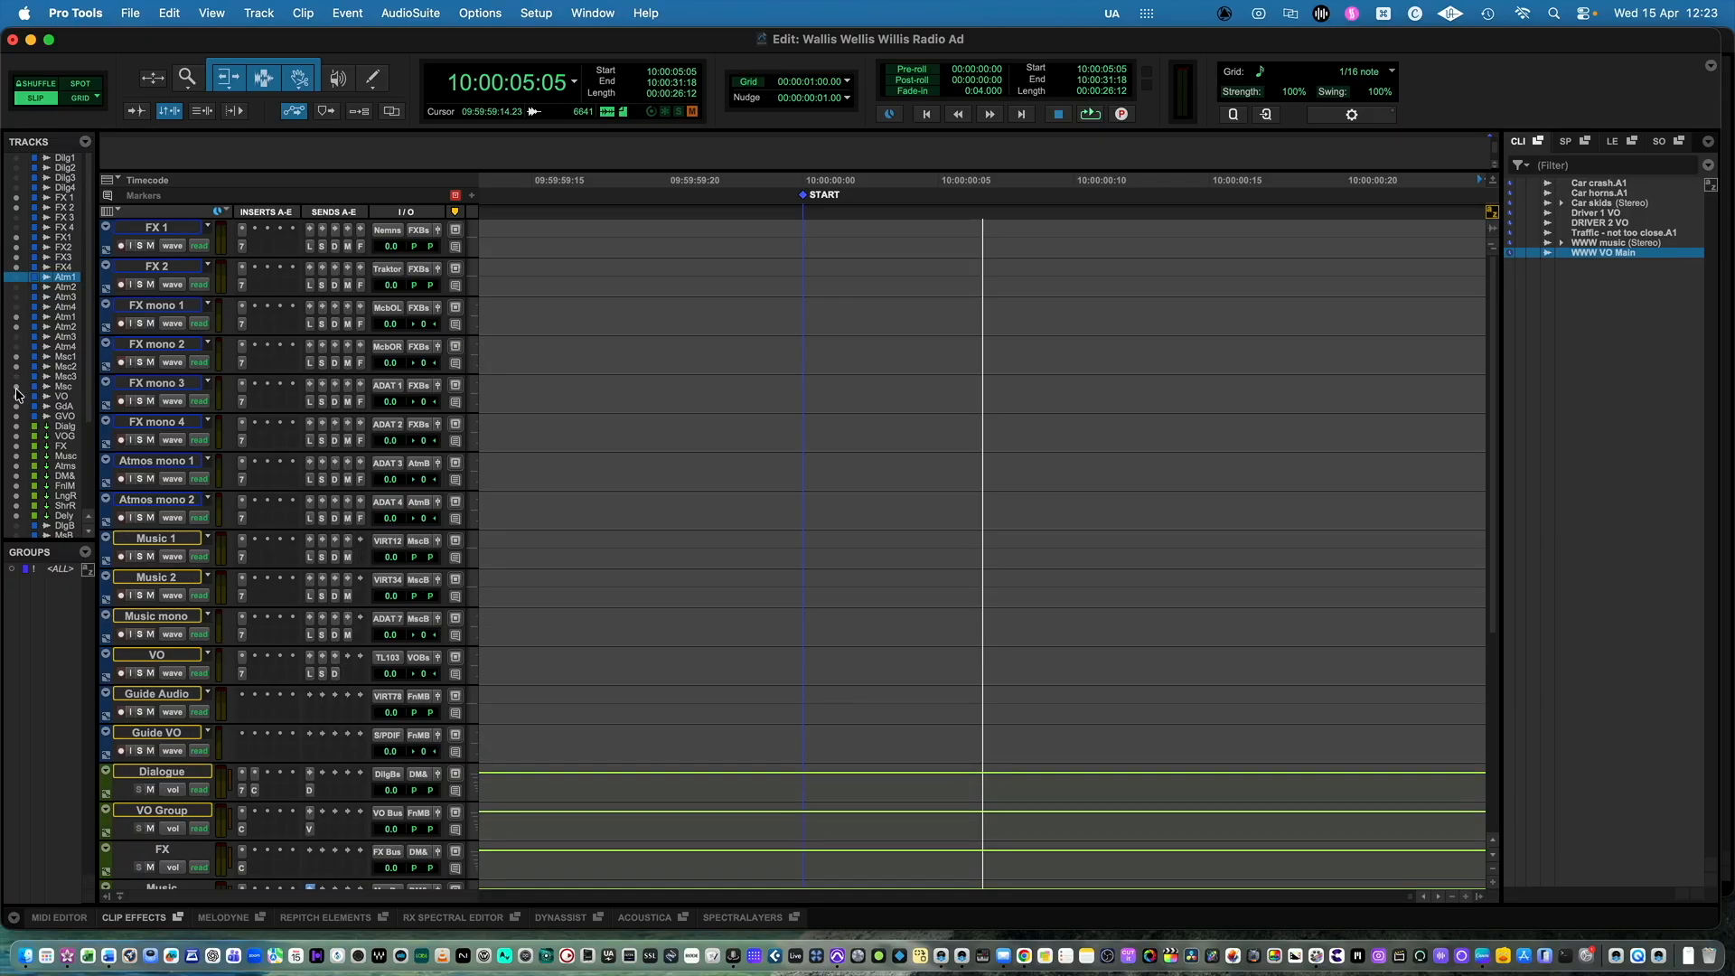
click(15, 386)
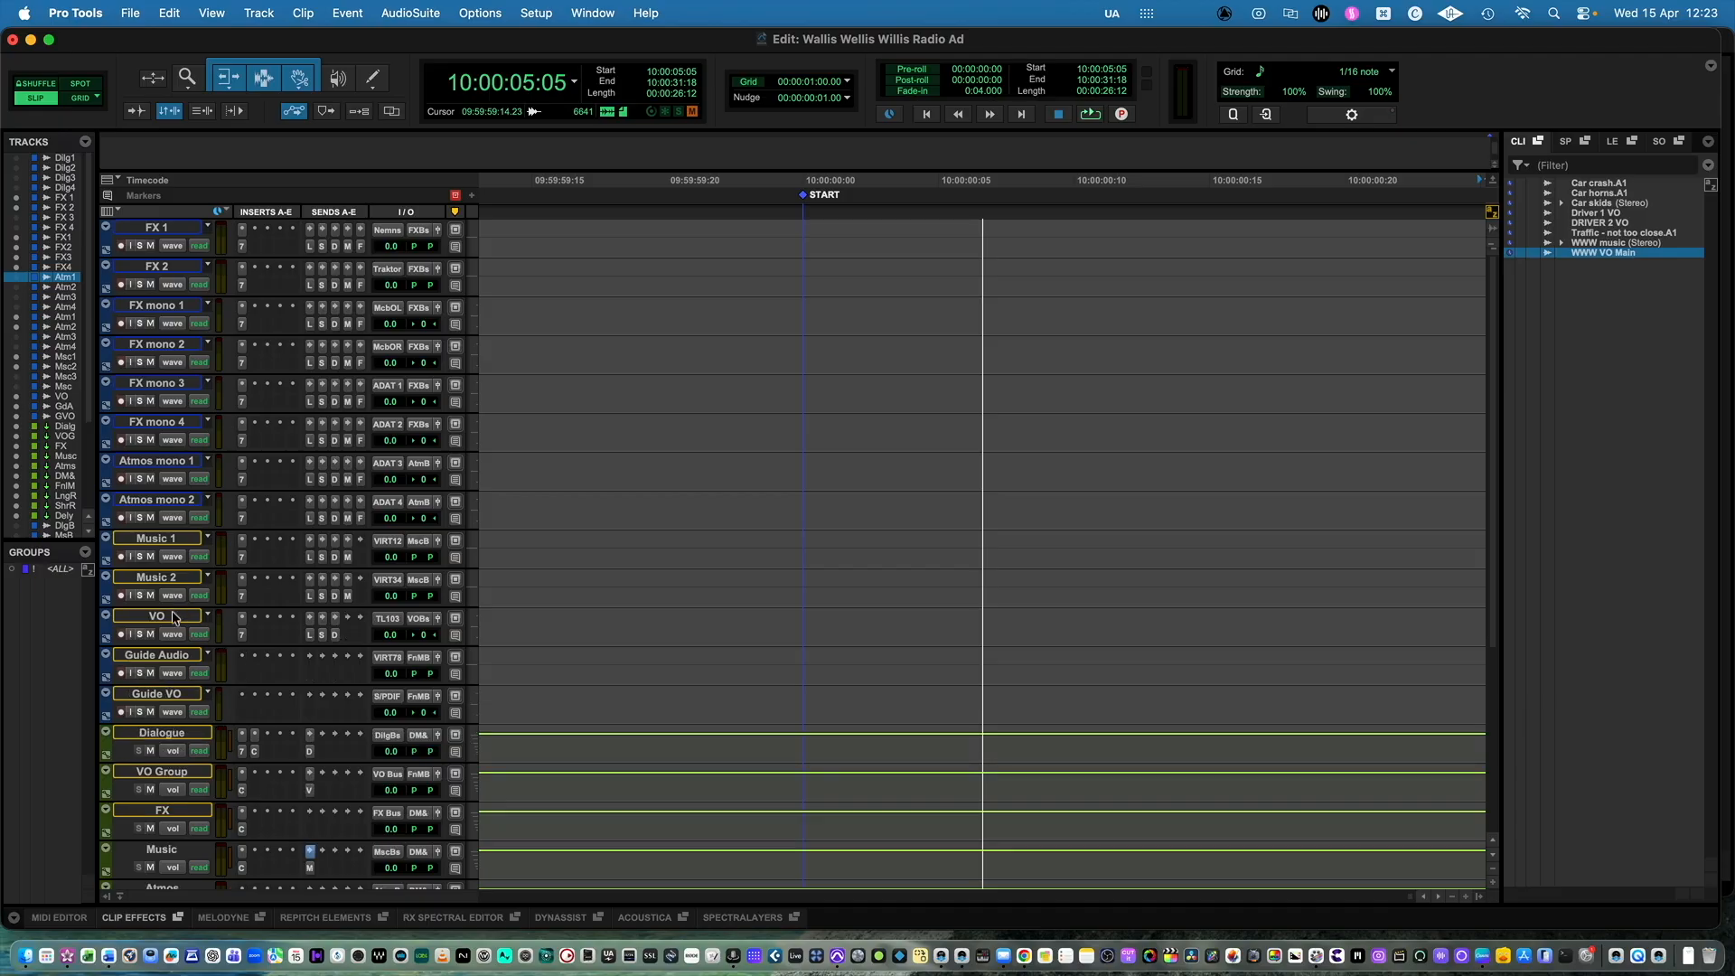
- Move the VO track above FX 1 and hide the Guide Audio and Guide VO tracks
drag(171, 616, 170, 226)
click(170, 659)
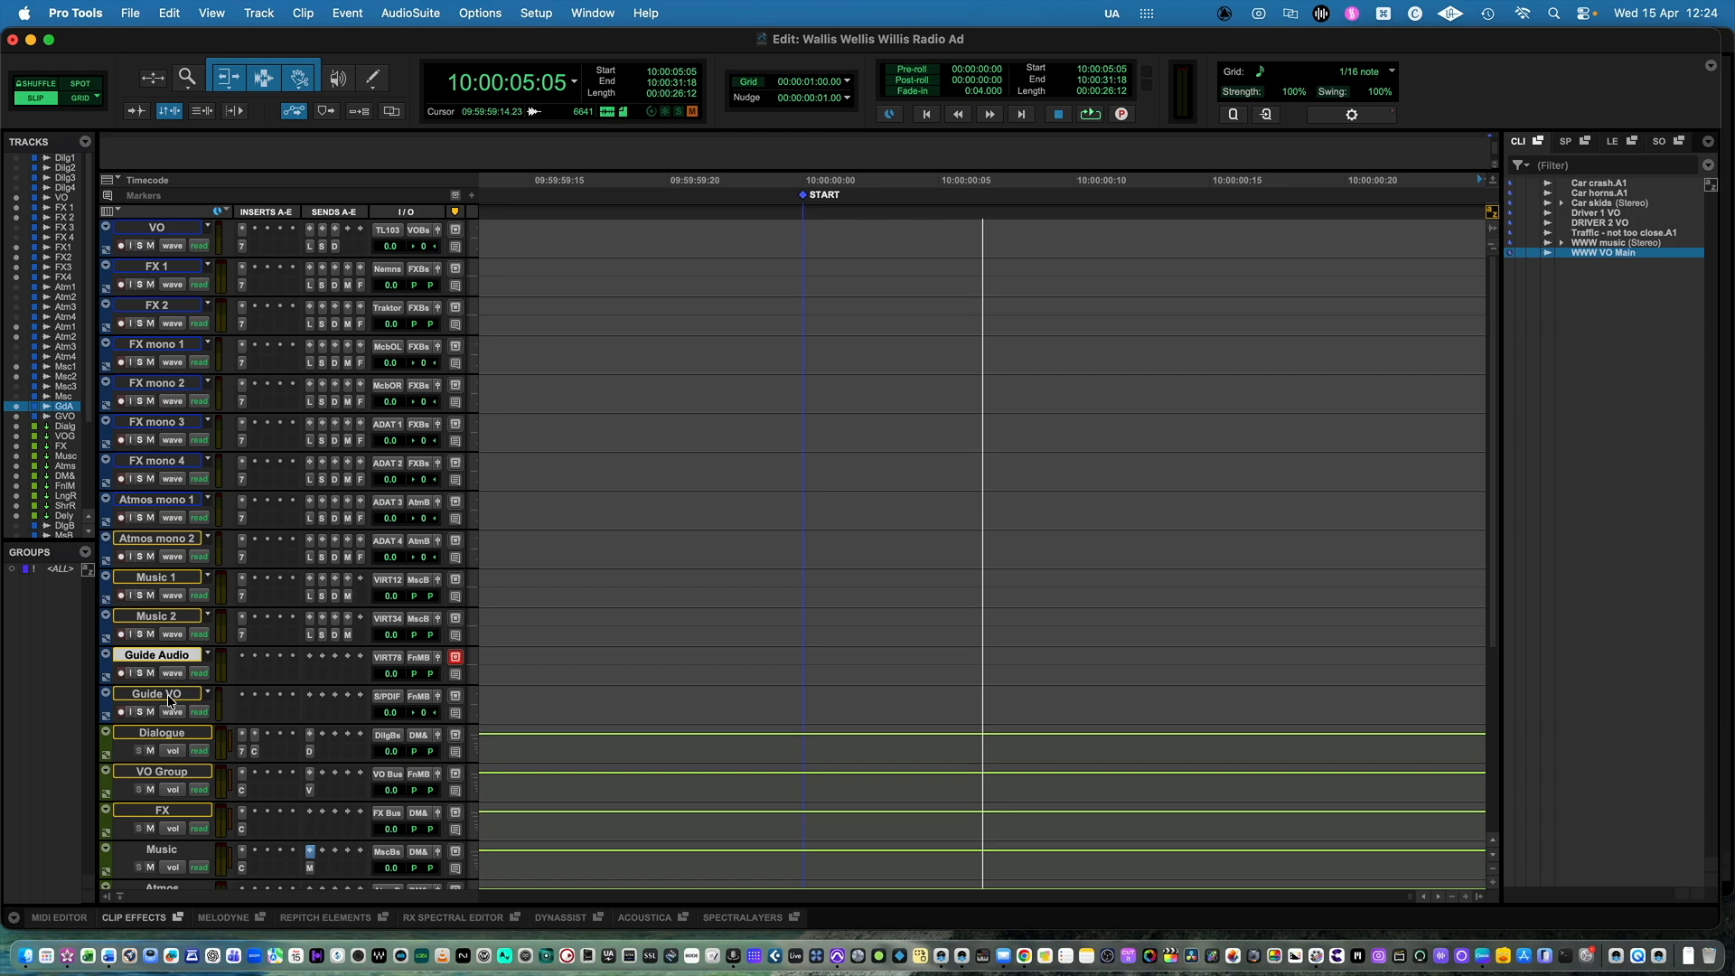
shift+click(166, 694)
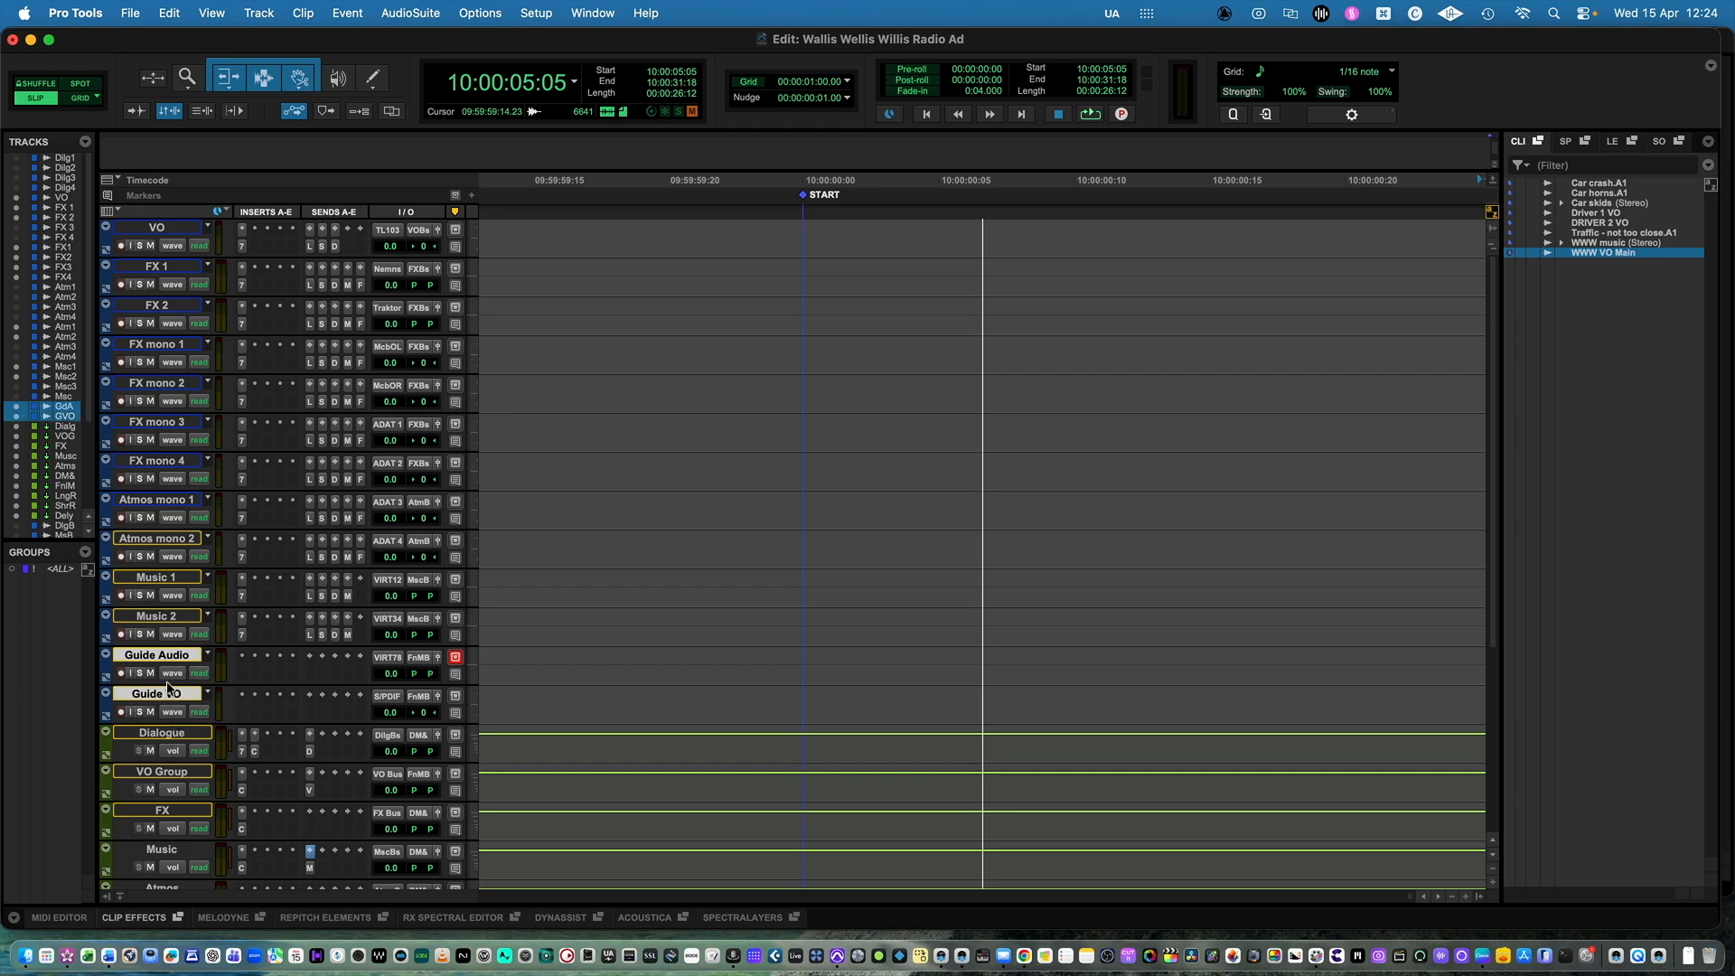
click(16, 416)
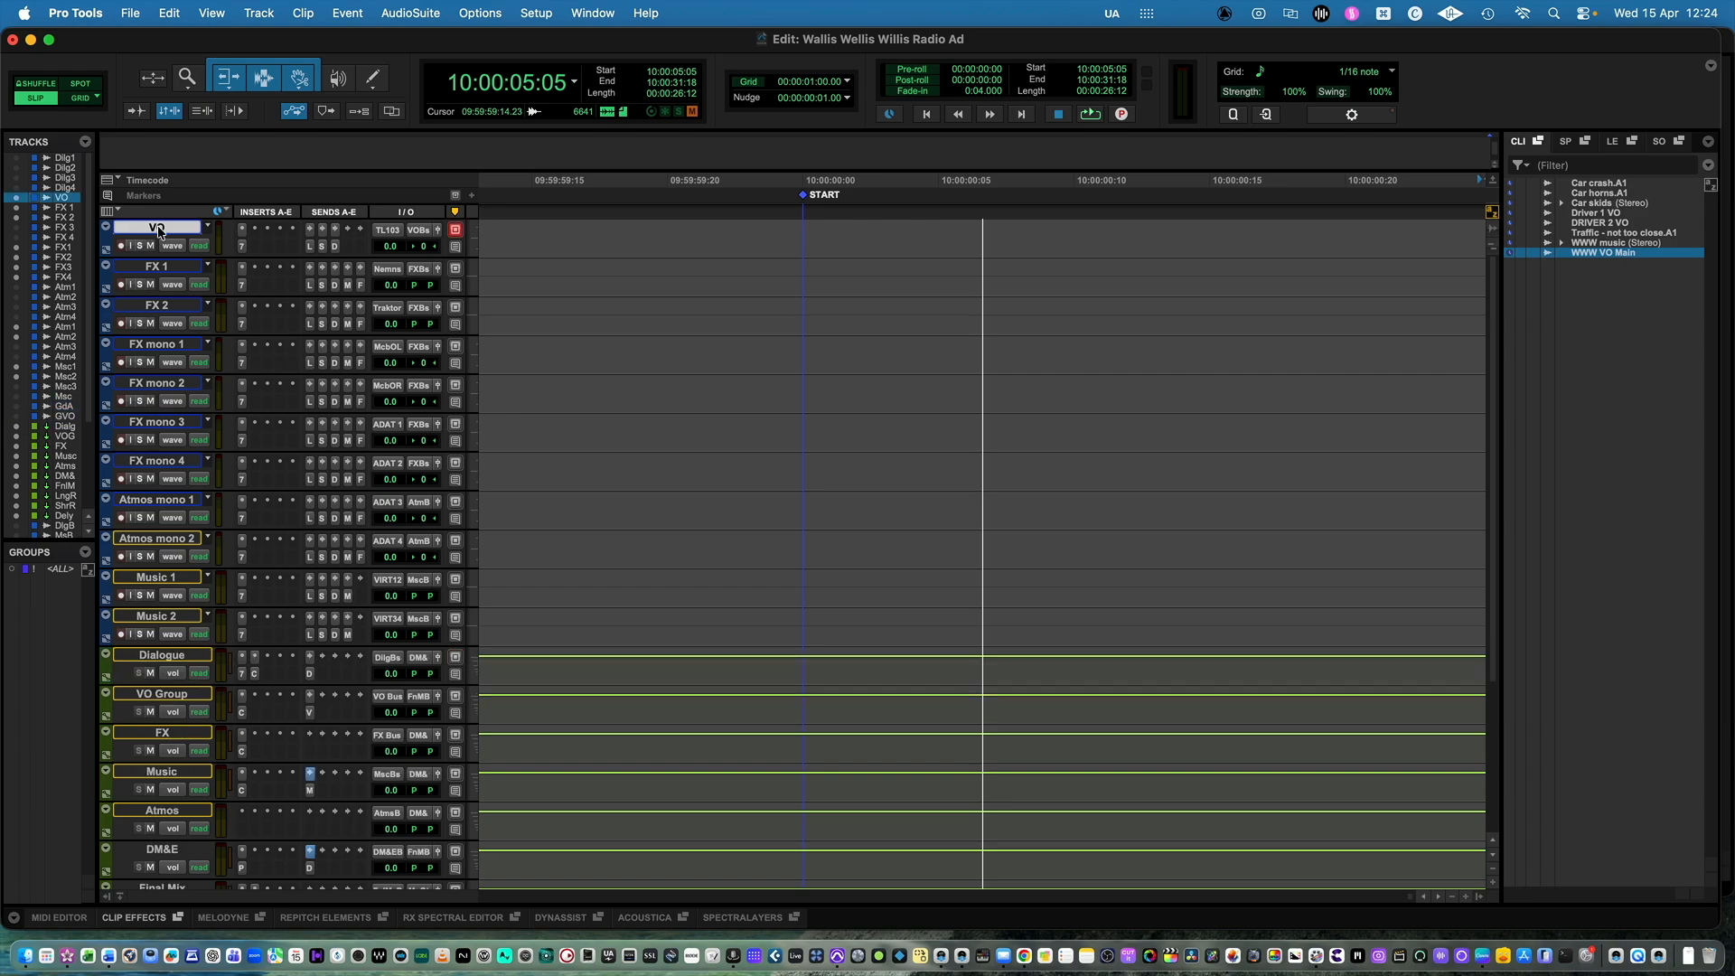
- Show the hidden Dialogue 1 and Dialogue 2 tracks again
click(17, 159)
click(17, 168)
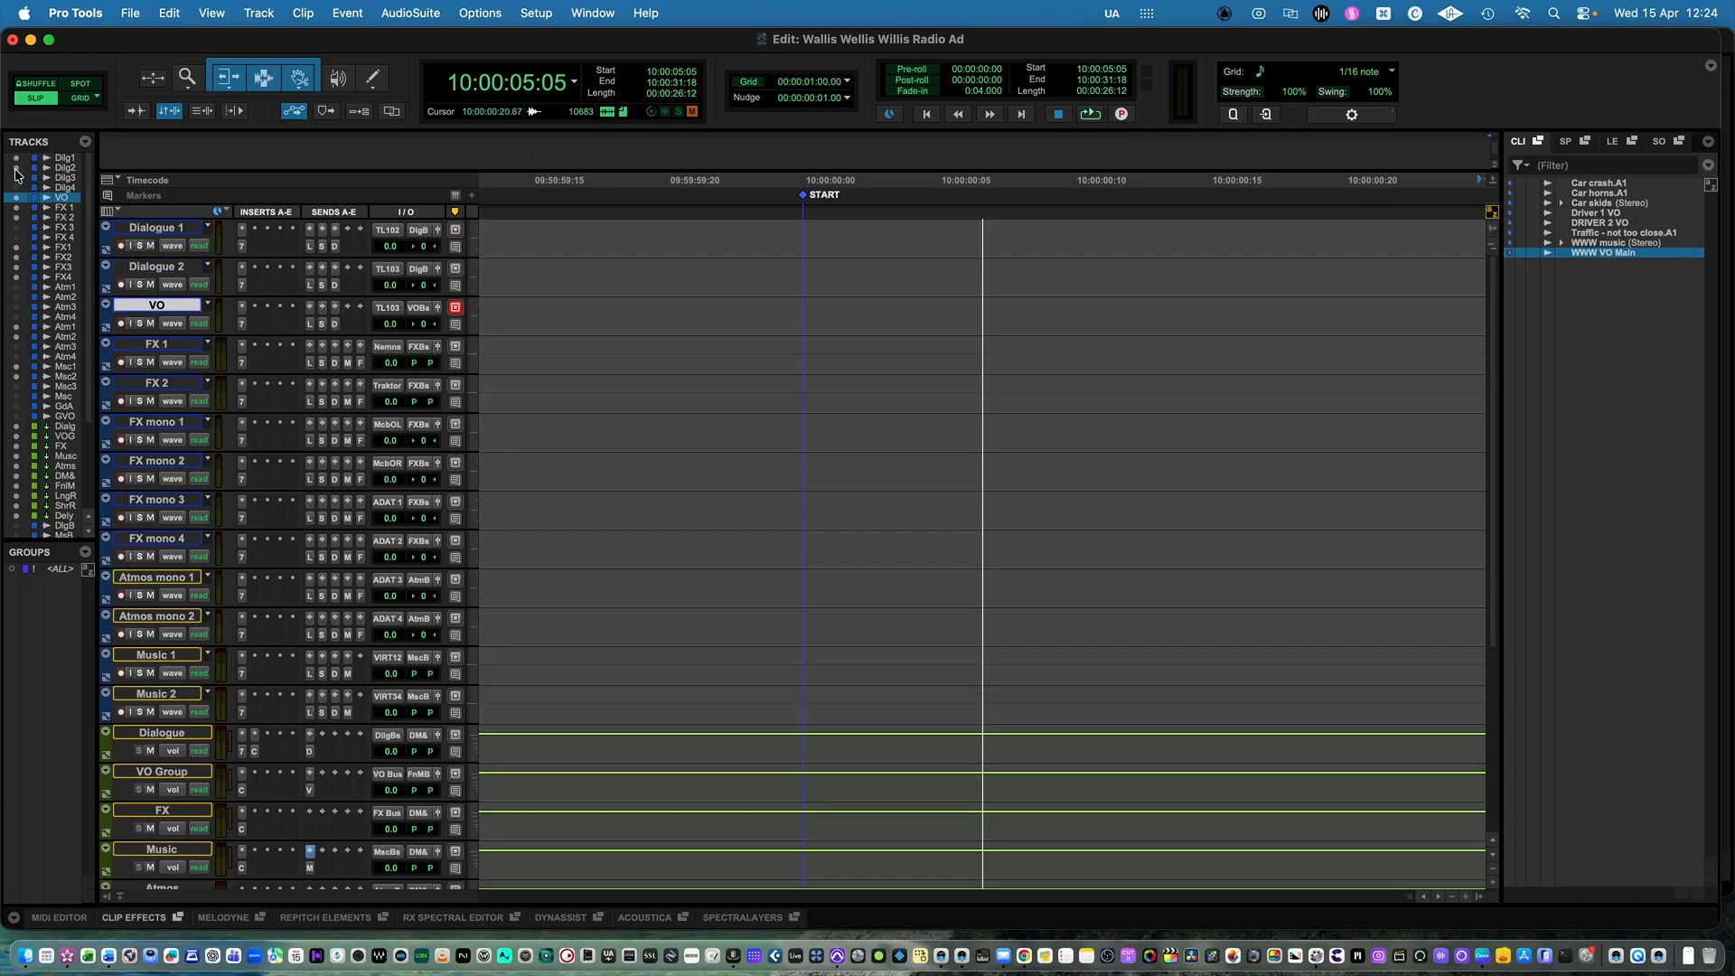
- Move the VO track above Dialogue 1 to the head of the session and increase its track height
drag(162, 304, 164, 144)
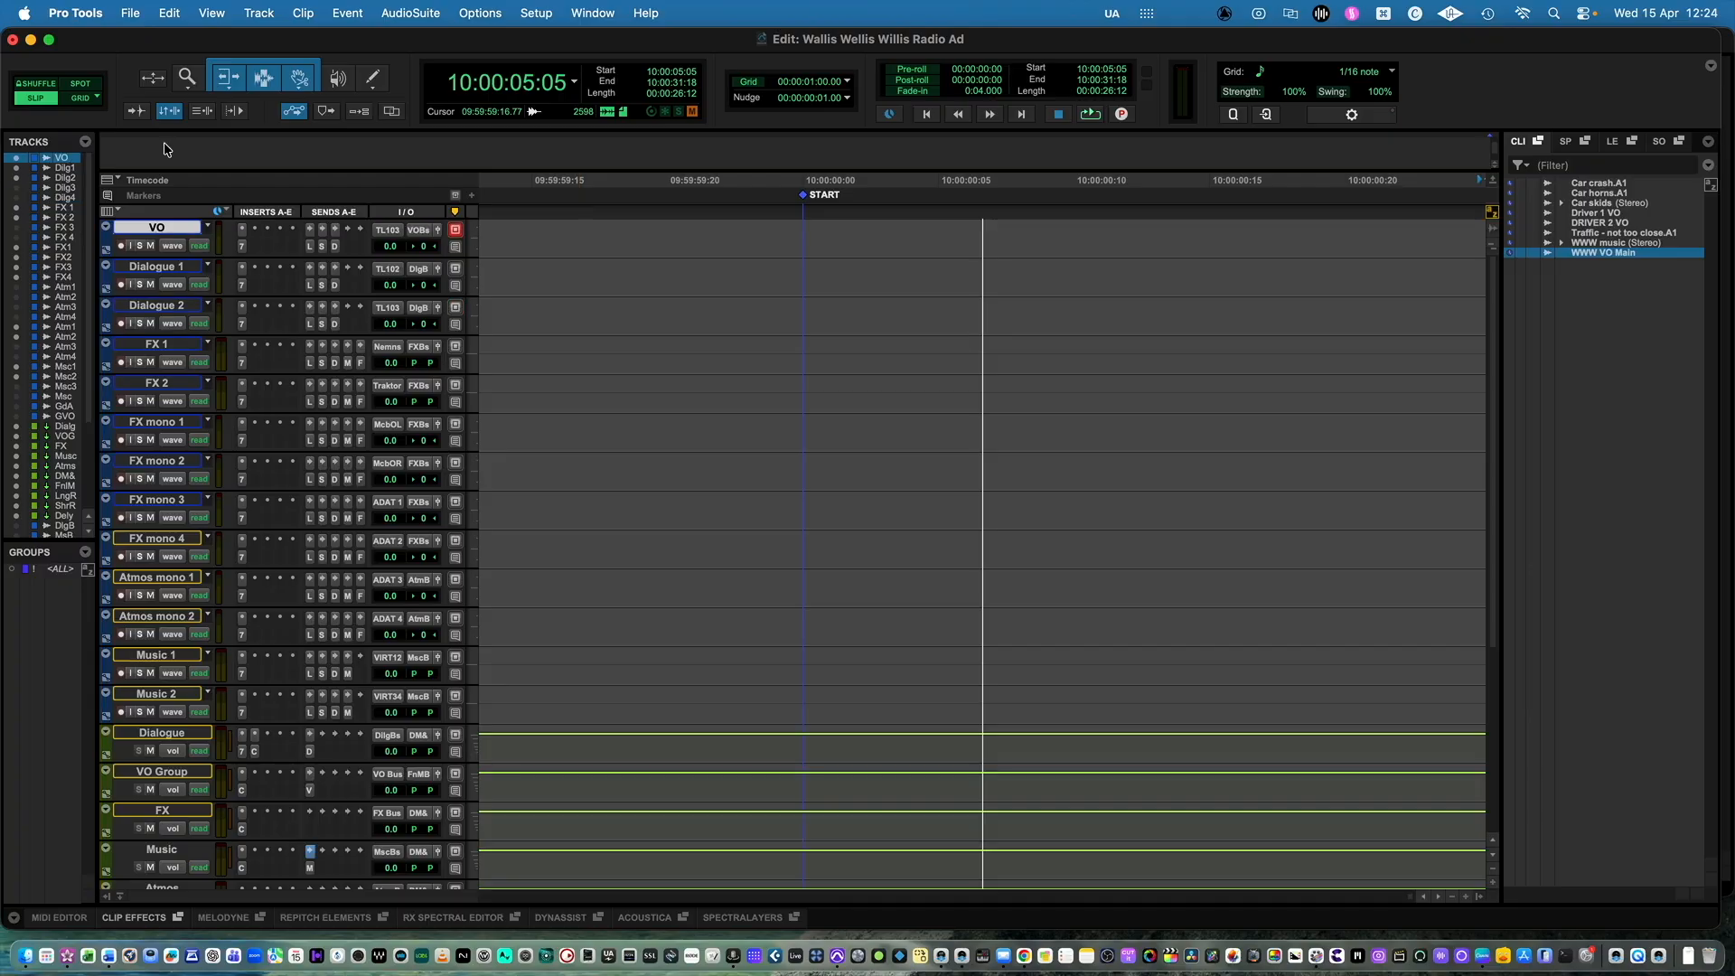
drag(163, 258, 163, 300)
- Place the WWW VO Main clip on the VO track just after the START marker
click(1599, 275)
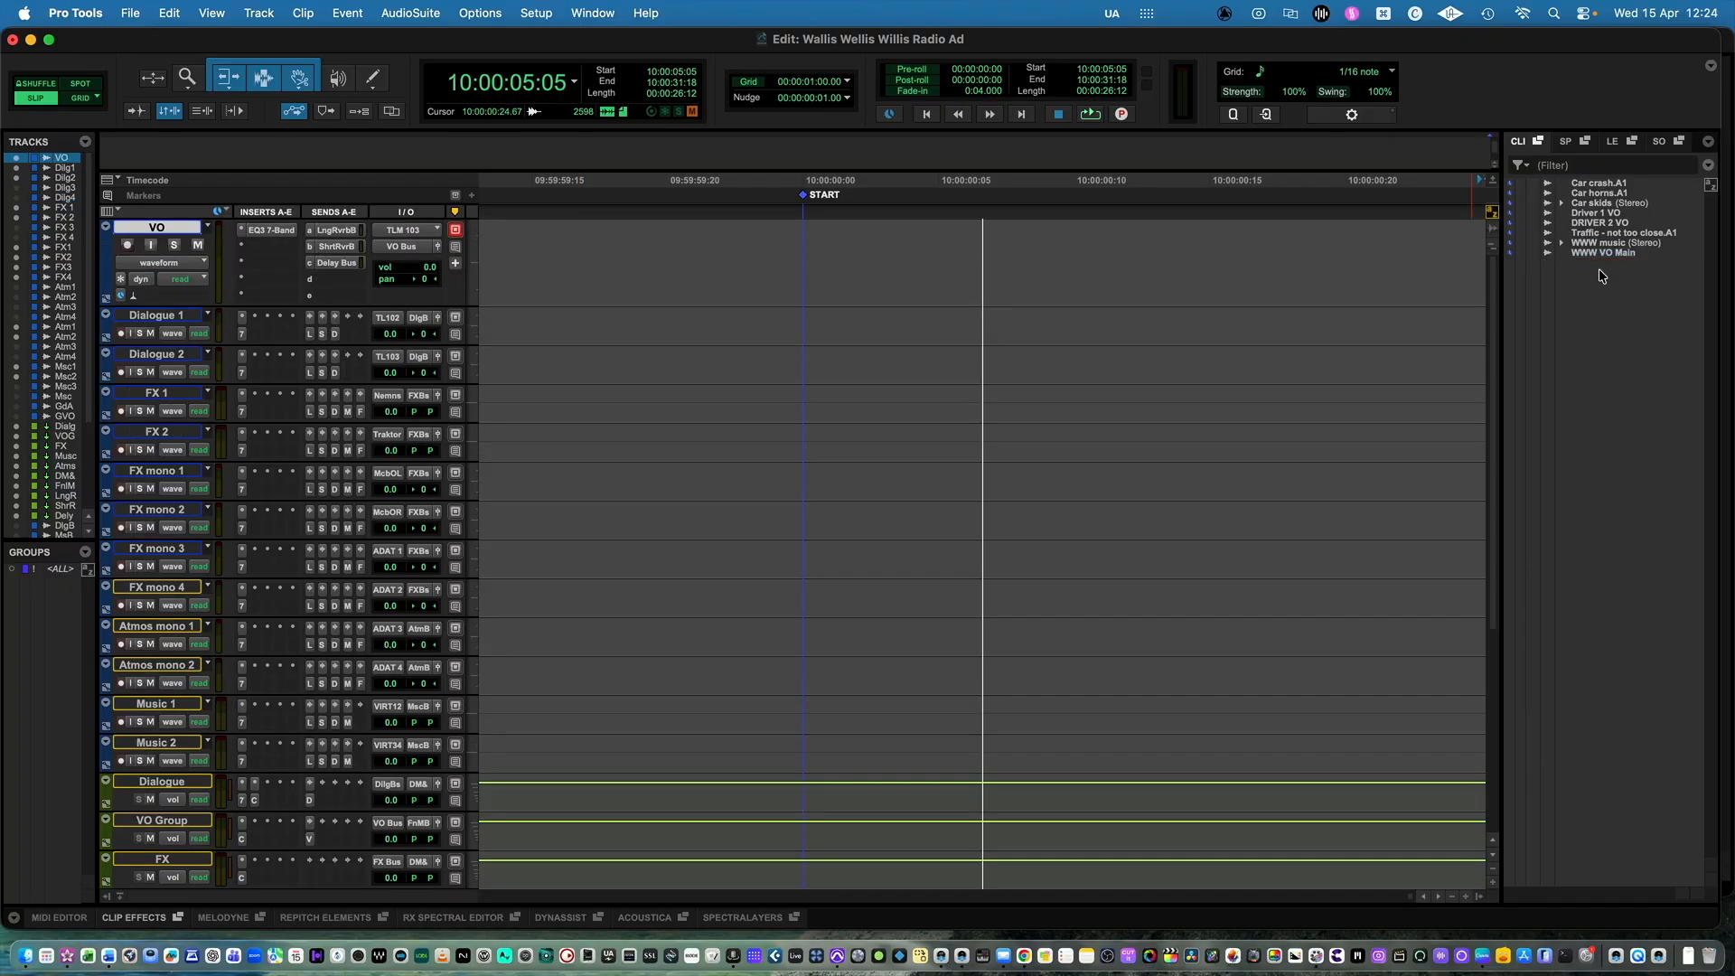
drag(1606, 257, 824, 245)
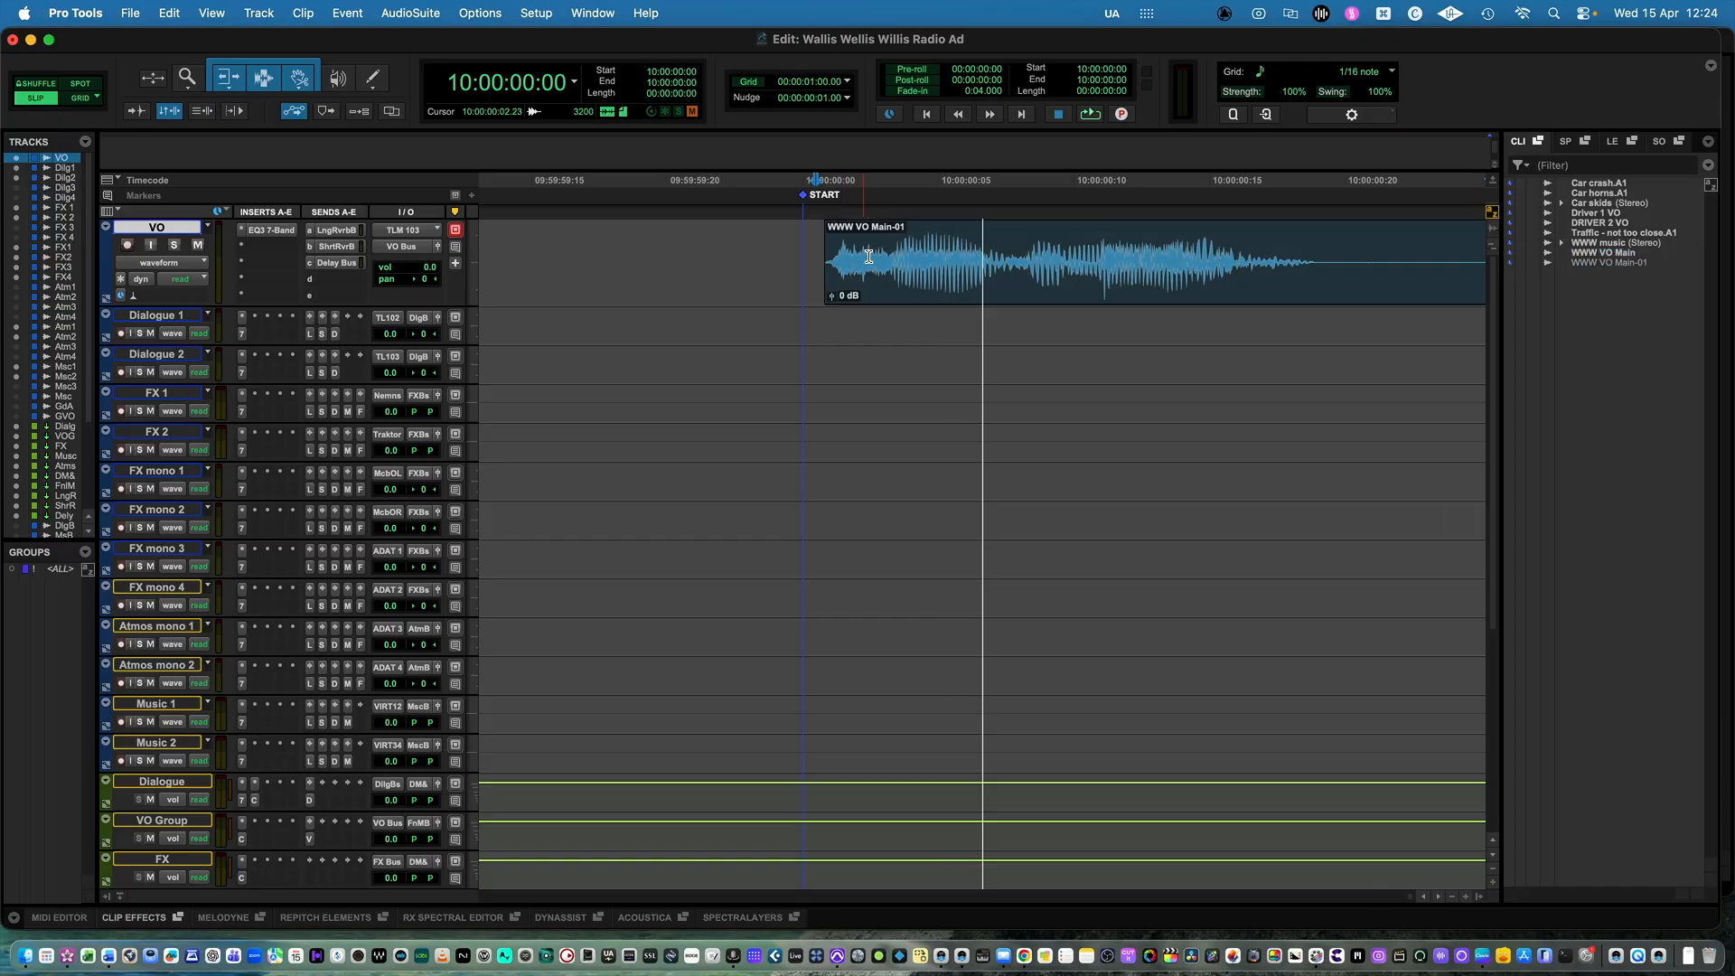
click(897, 293)
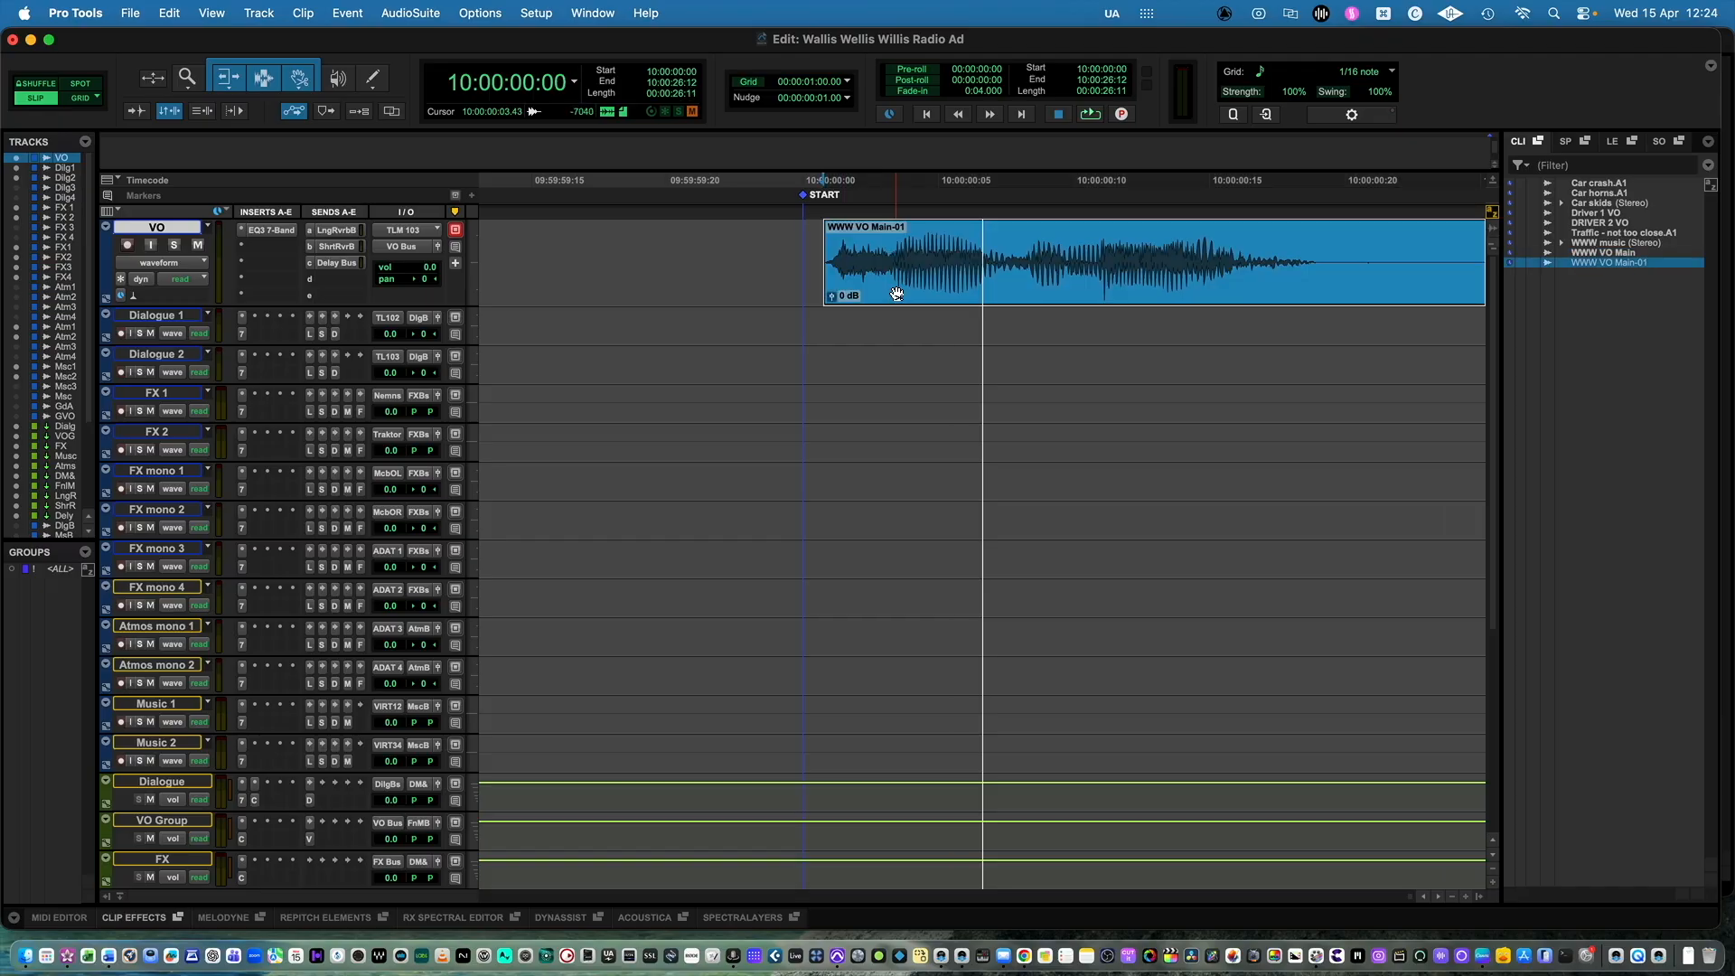
click(913, 250)
- Shift the main voiceover clip along the VO track so that it starts at about 10:00:03:10
key(r)
key(r)
key(r)
key(r)
key(r)
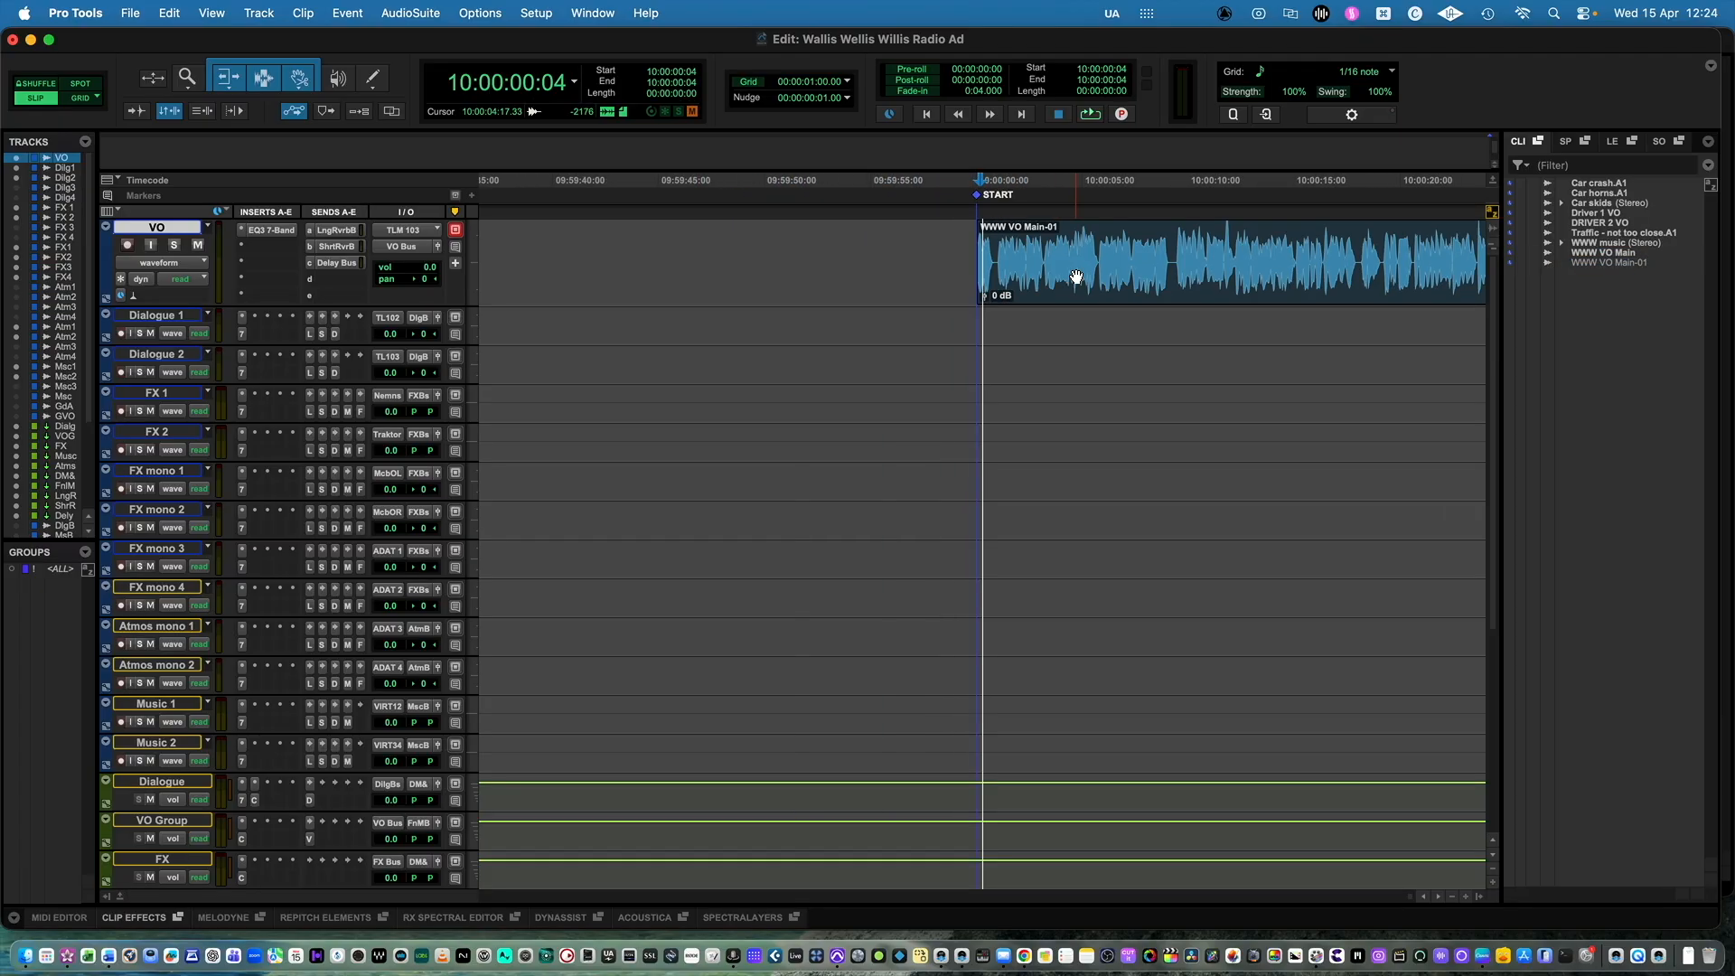
click(1075, 278)
drag(983, 296, 1110, 295)
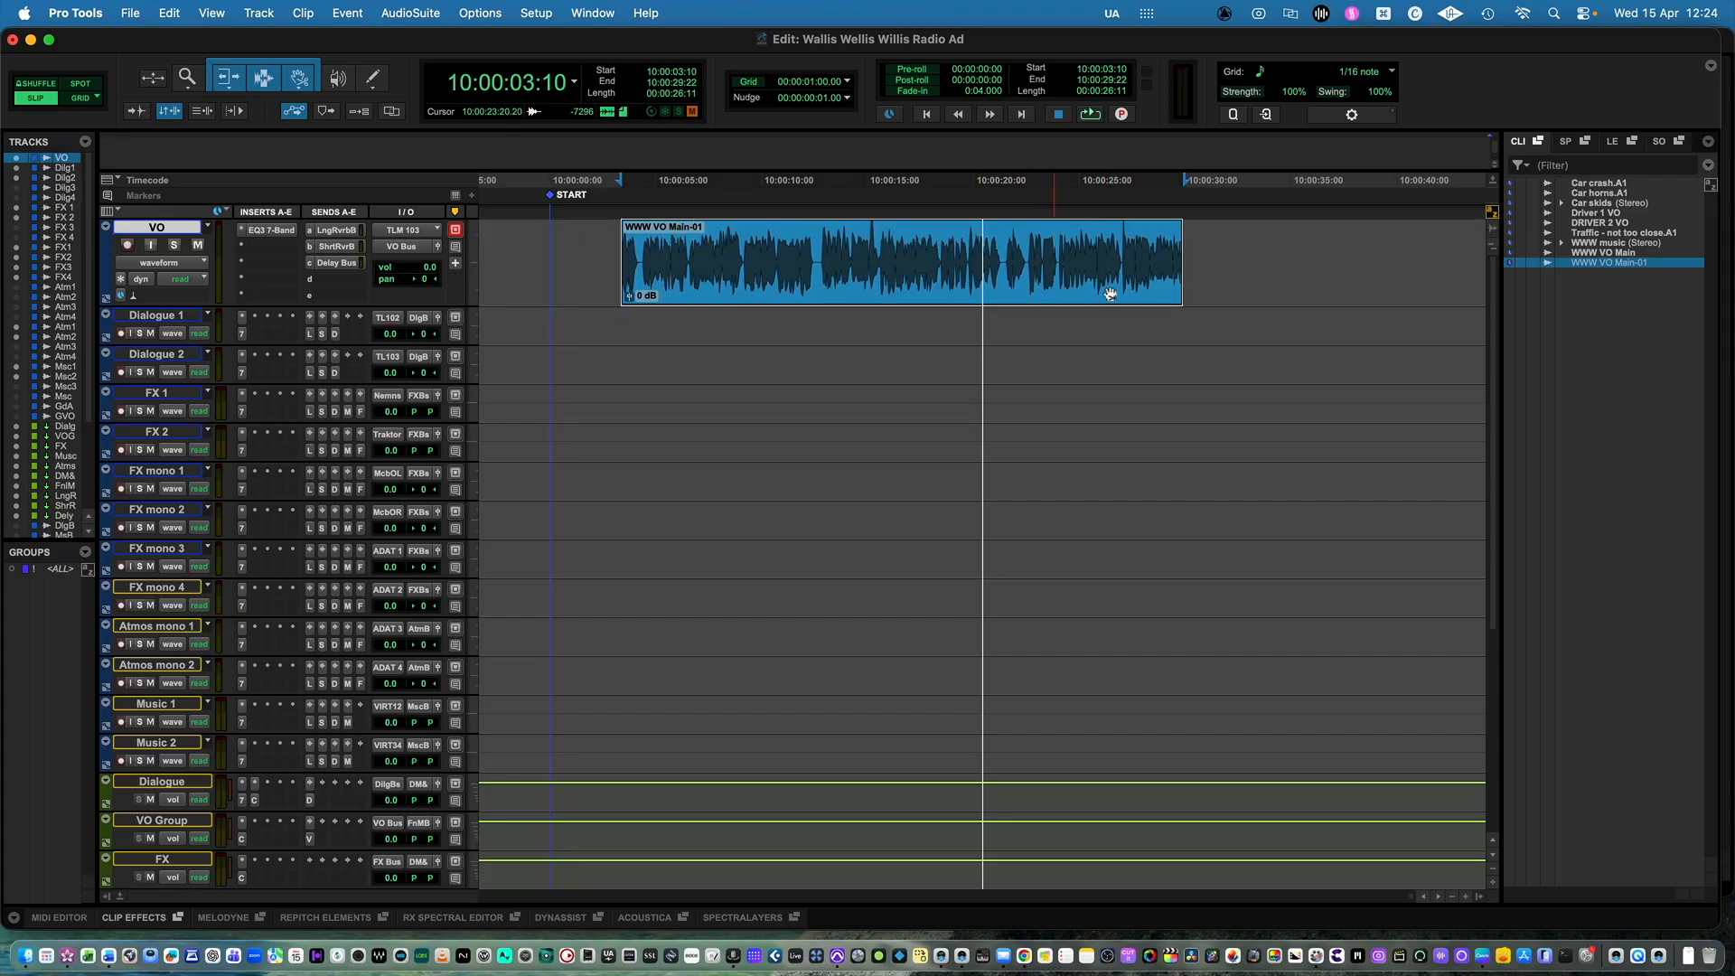
- Place Driver 1 VO and DRIVER 2 VO consecutively on Dialogue 1 from START, and move the main voiceover clip behind them
drag(1592, 209, 550, 335)
drag(1603, 224, 640, 330)
click(725, 291)
drag(726, 291, 767, 290)
click(635, 250)
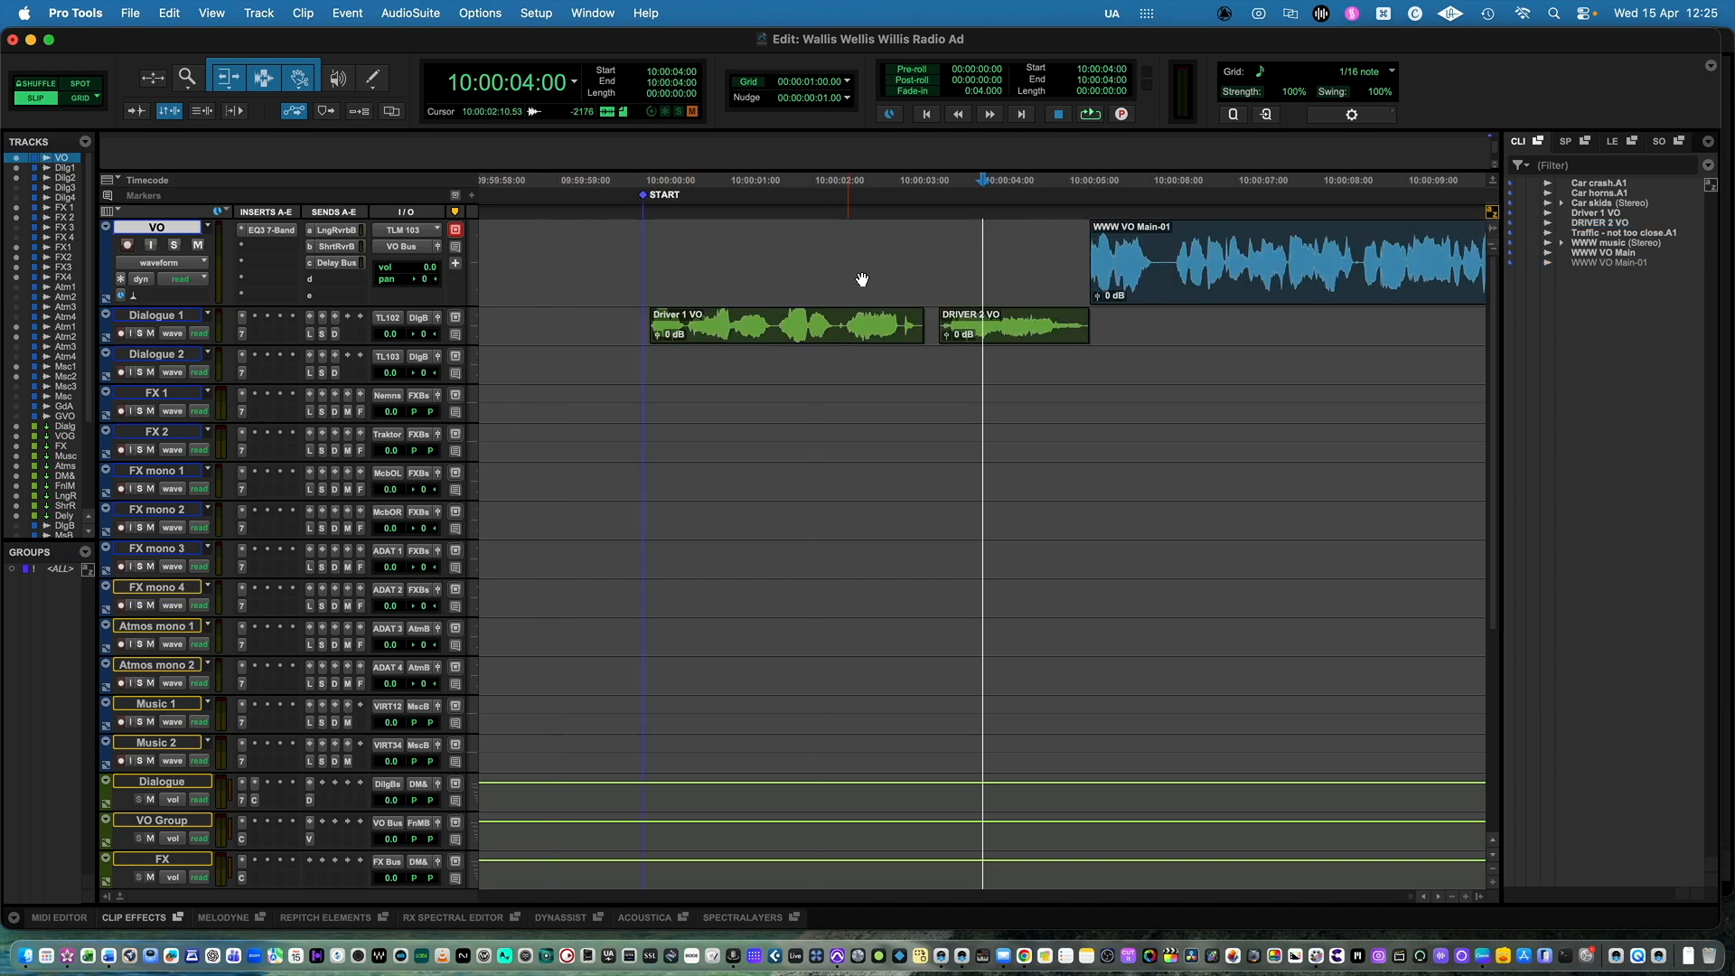
- Delete the silence between 10:00:06:23 and 10:00:07:04 in the WWW VO Main clip
click(988, 281)
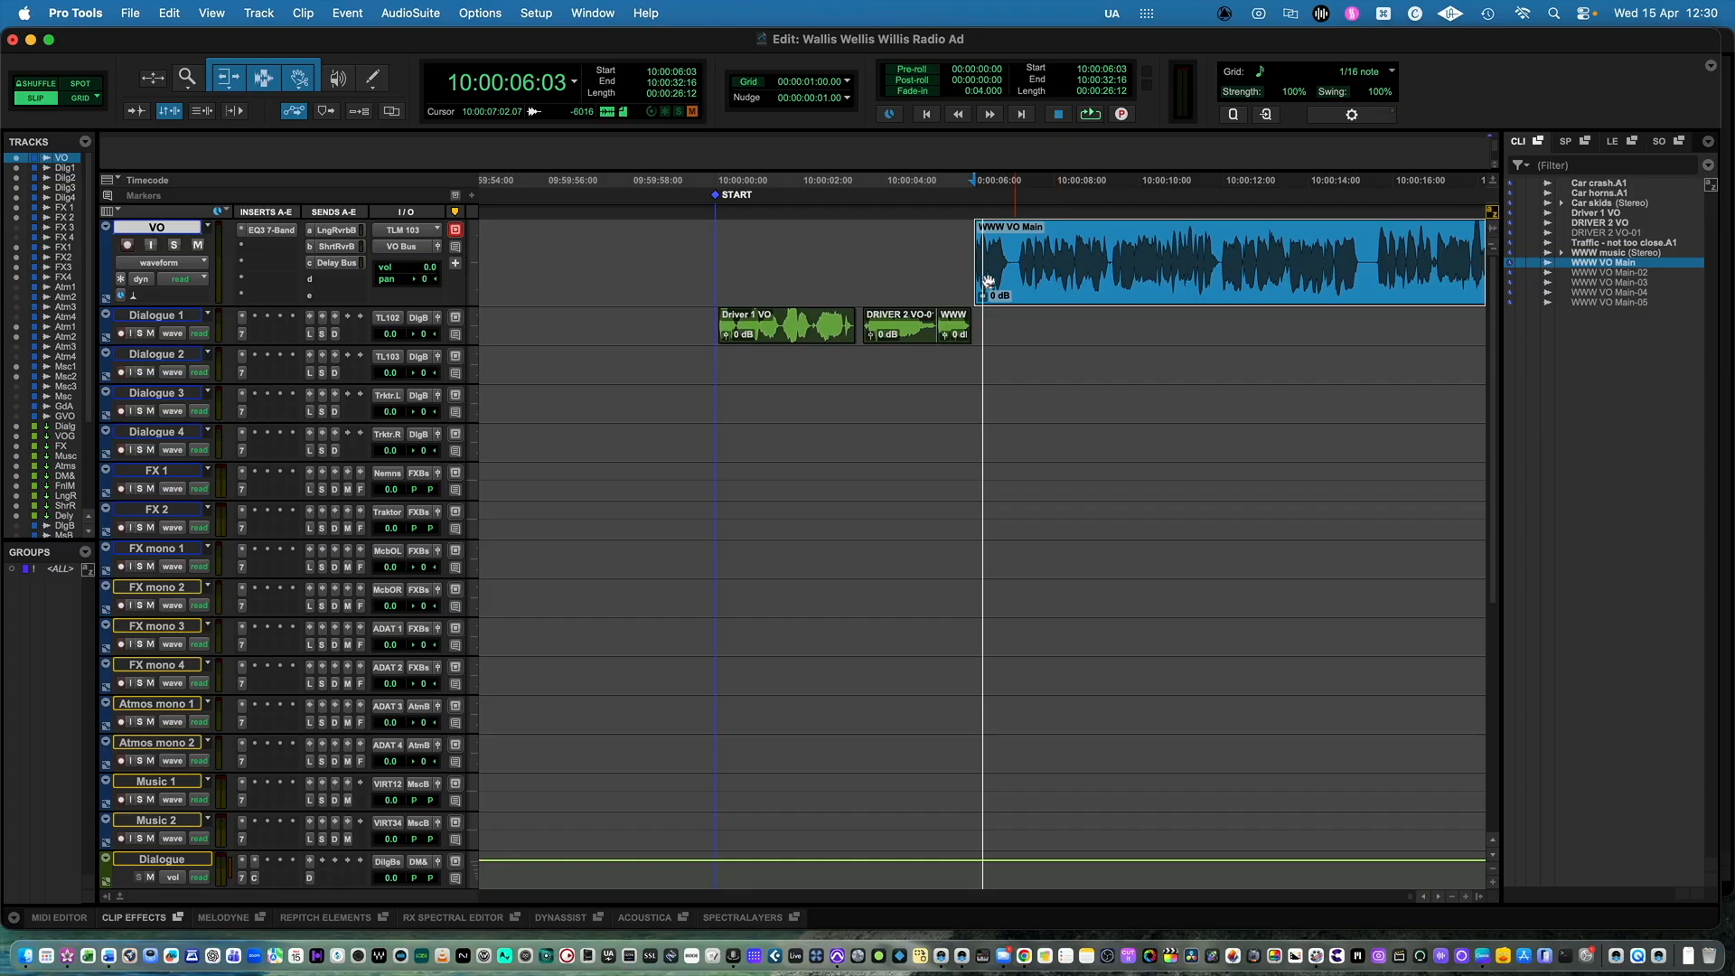
click(962, 241)
click(1030, 252)
key(t)
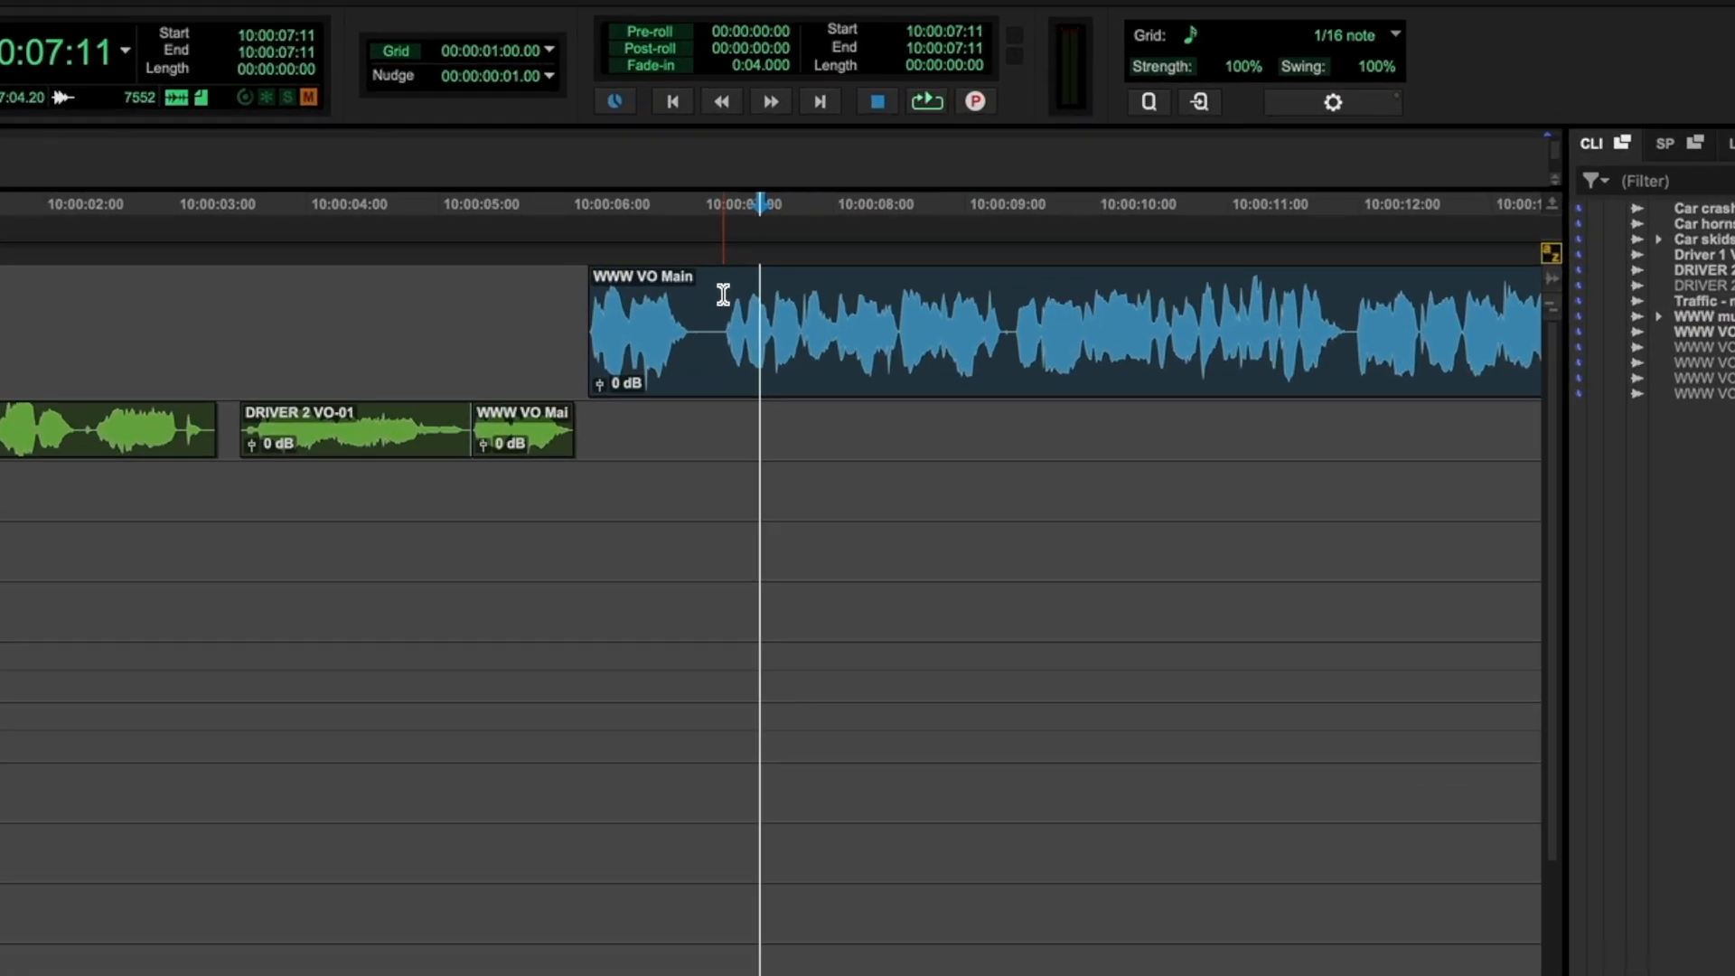
drag(959, 245, 940, 234)
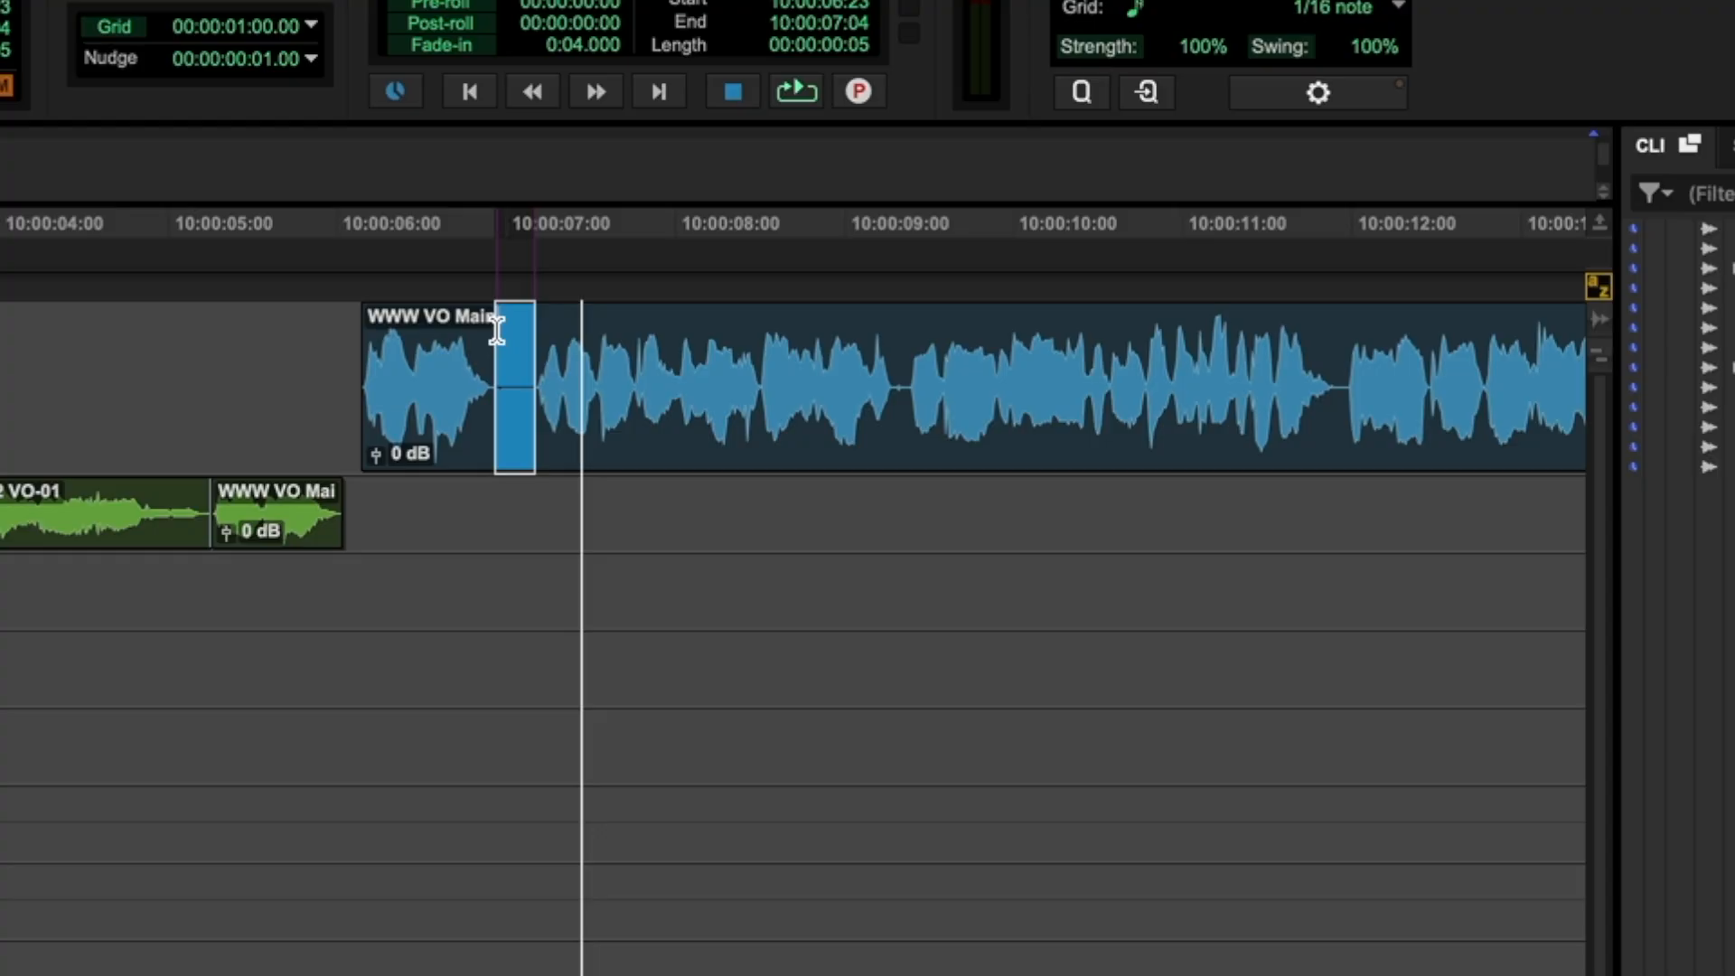
key(Delete)
- Delete the voiceover silences starting at 10:00:15:05, 10:00:24:02 and 10:00:25:05
scroll(752, 352, right, 10)
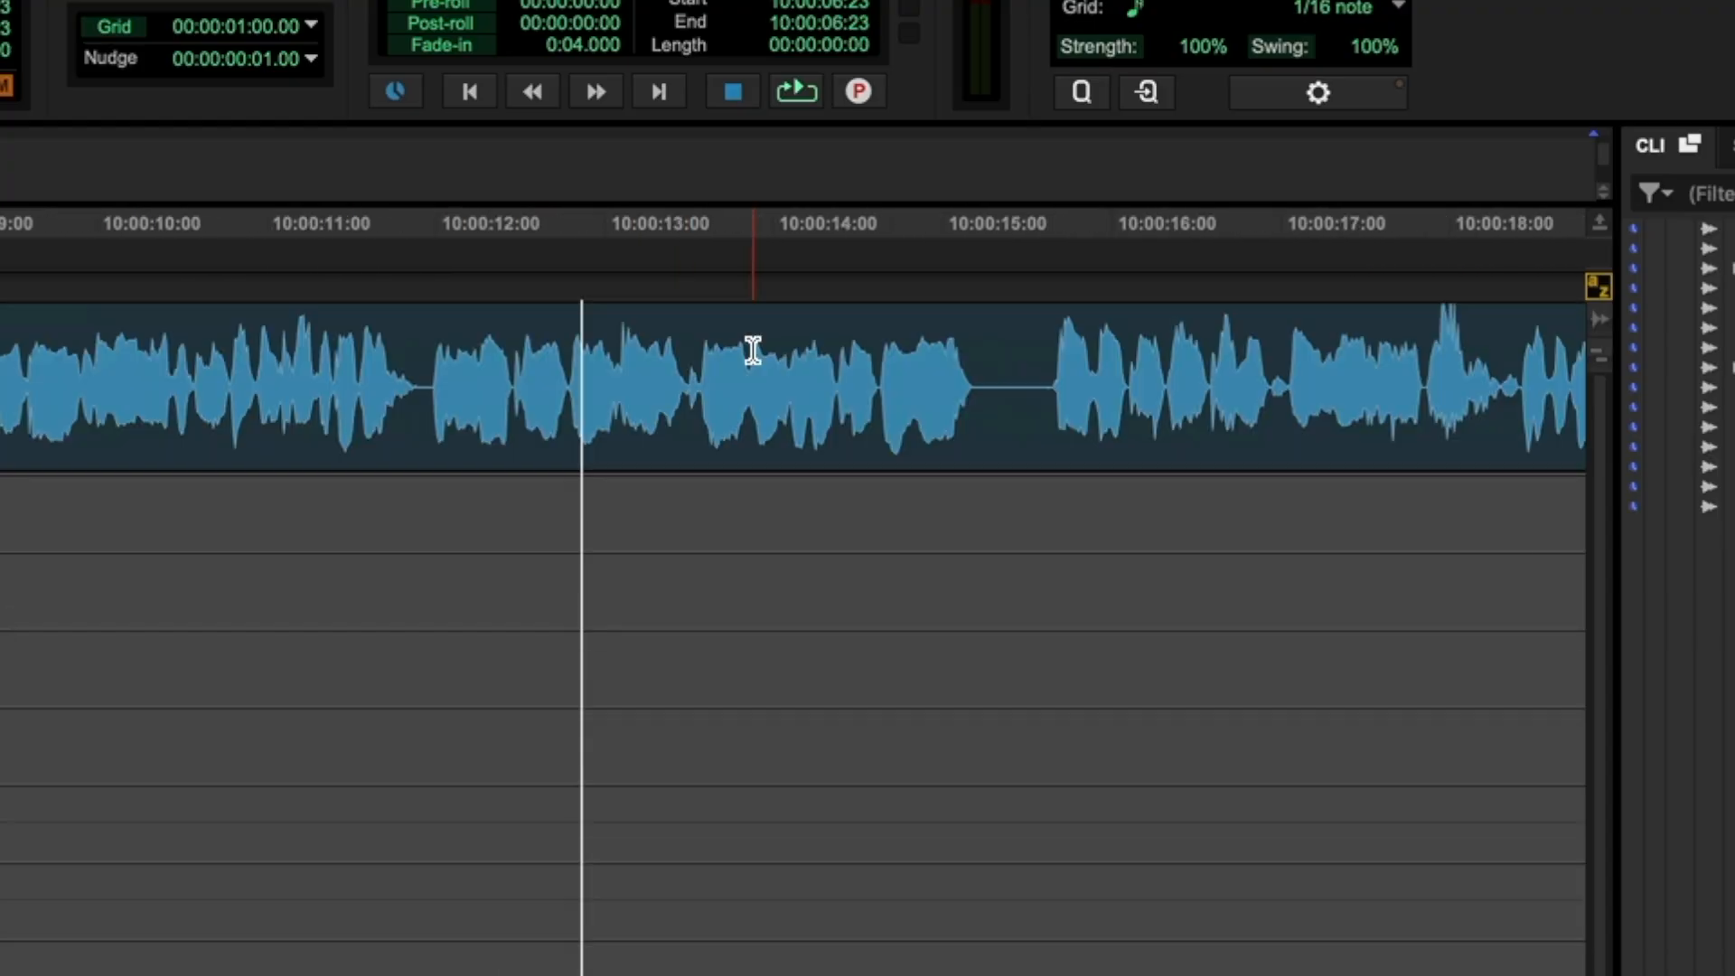
drag(1069, 347, 976, 387)
key(Delete)
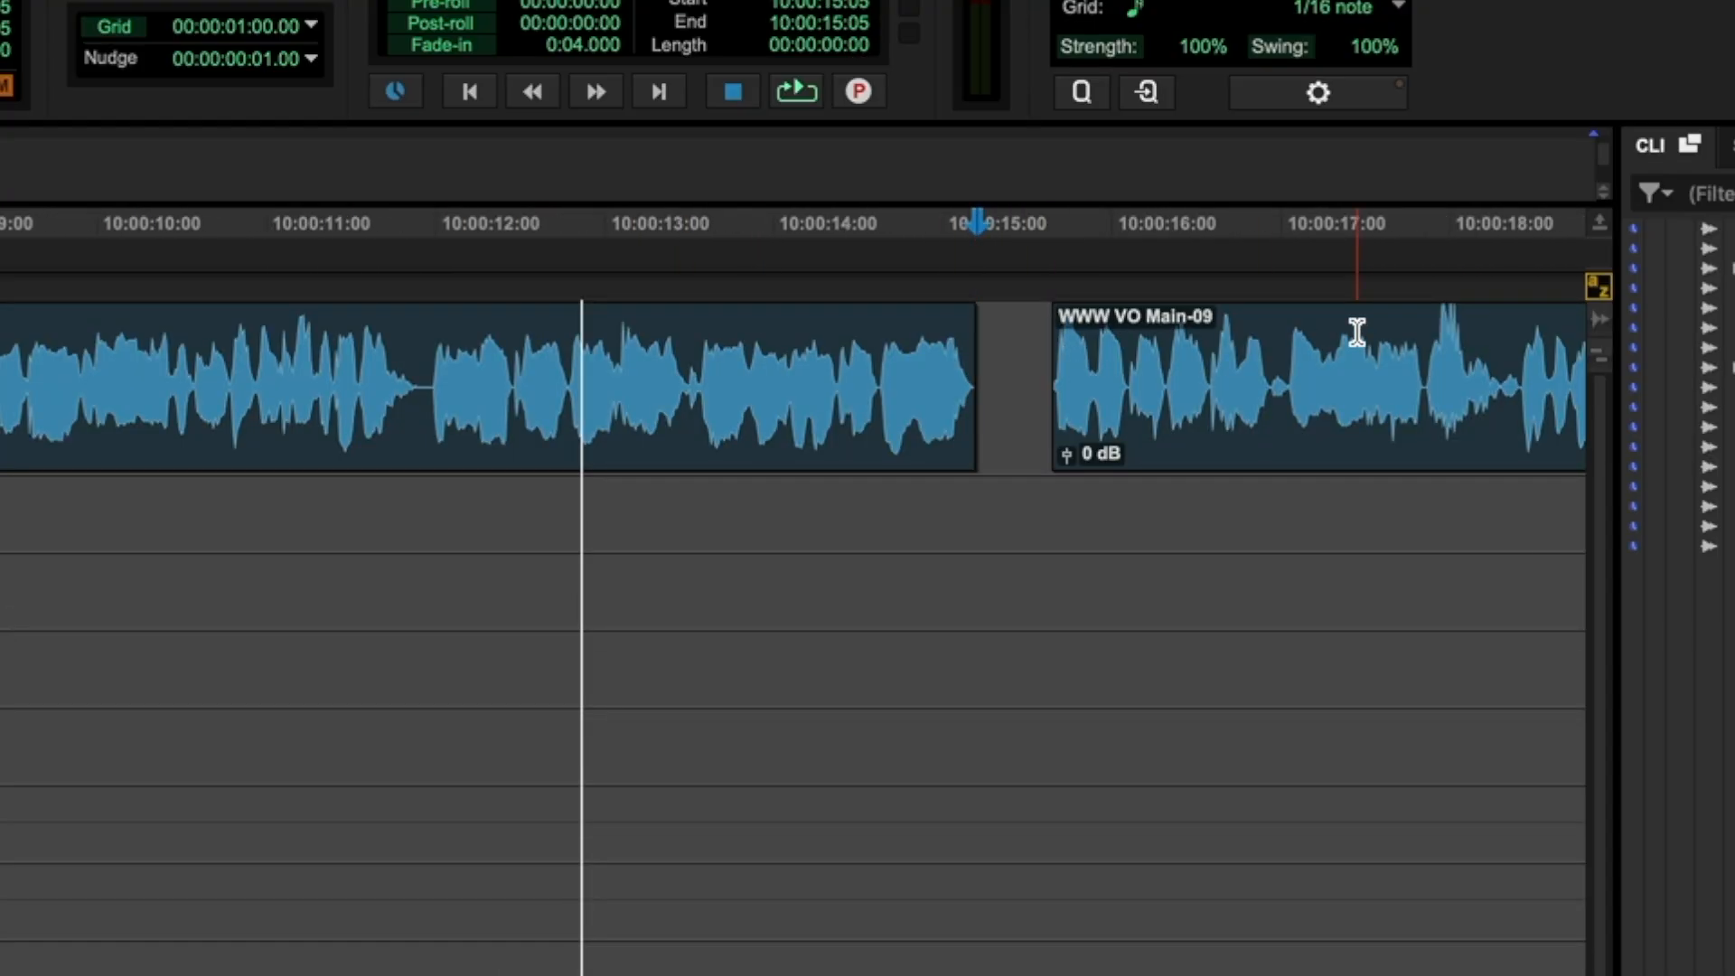
drag(1322, 378, 1279, 378)
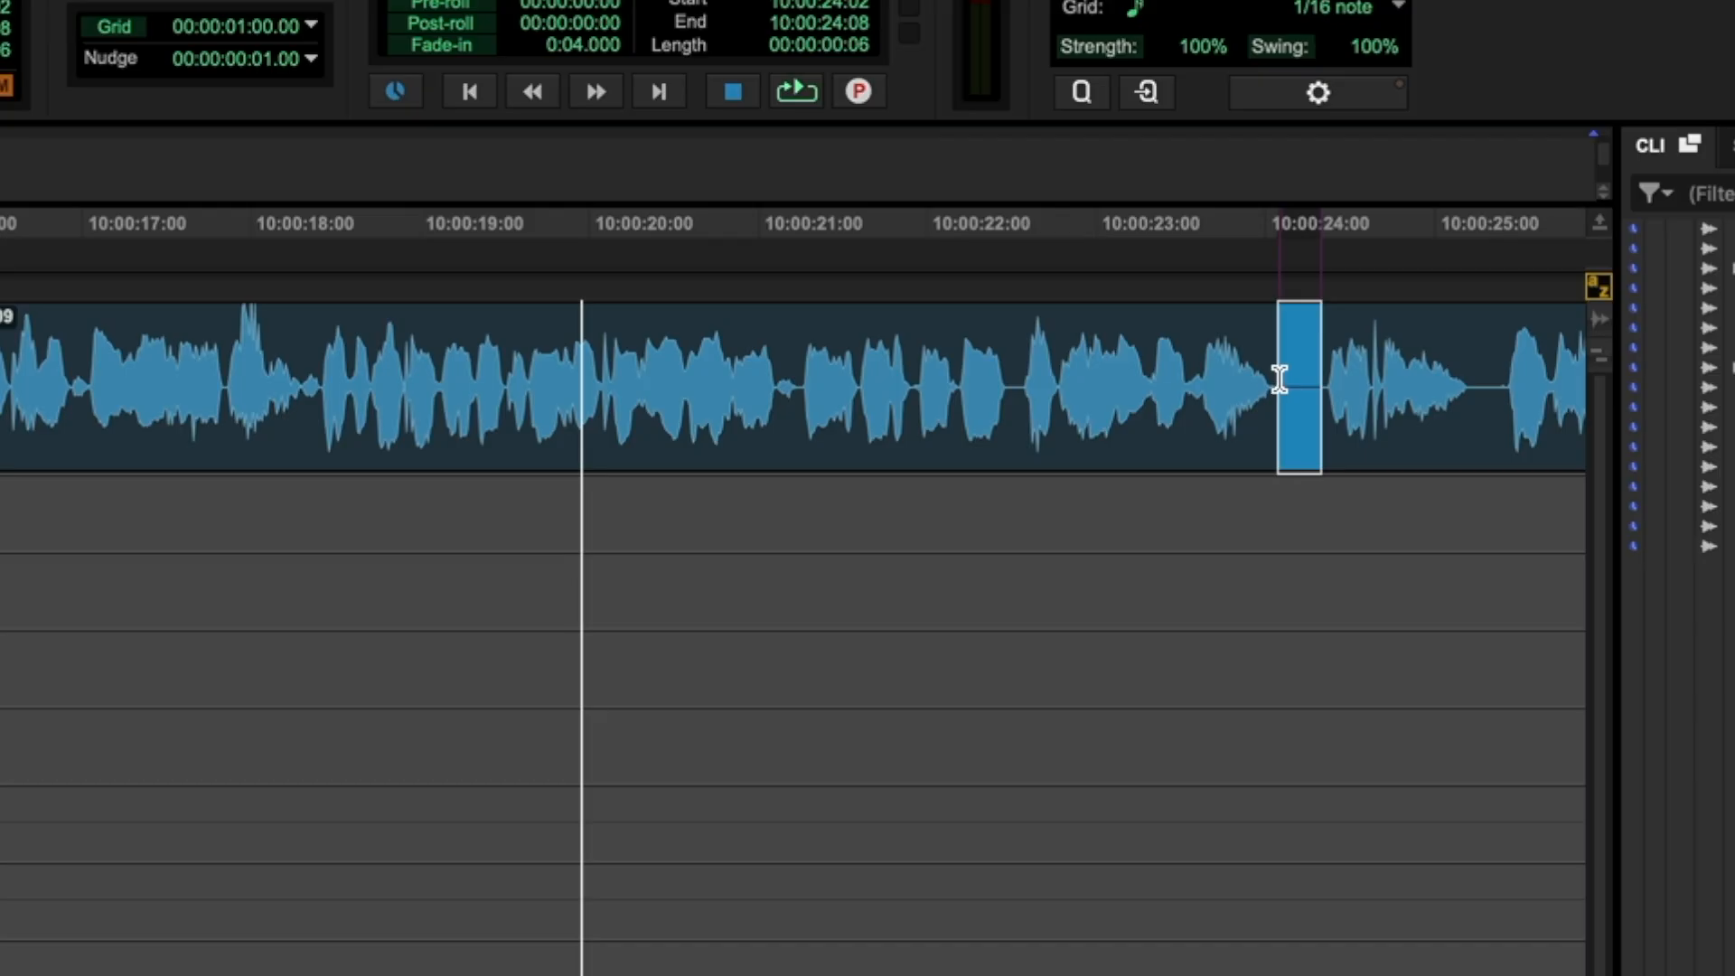
key(Delete)
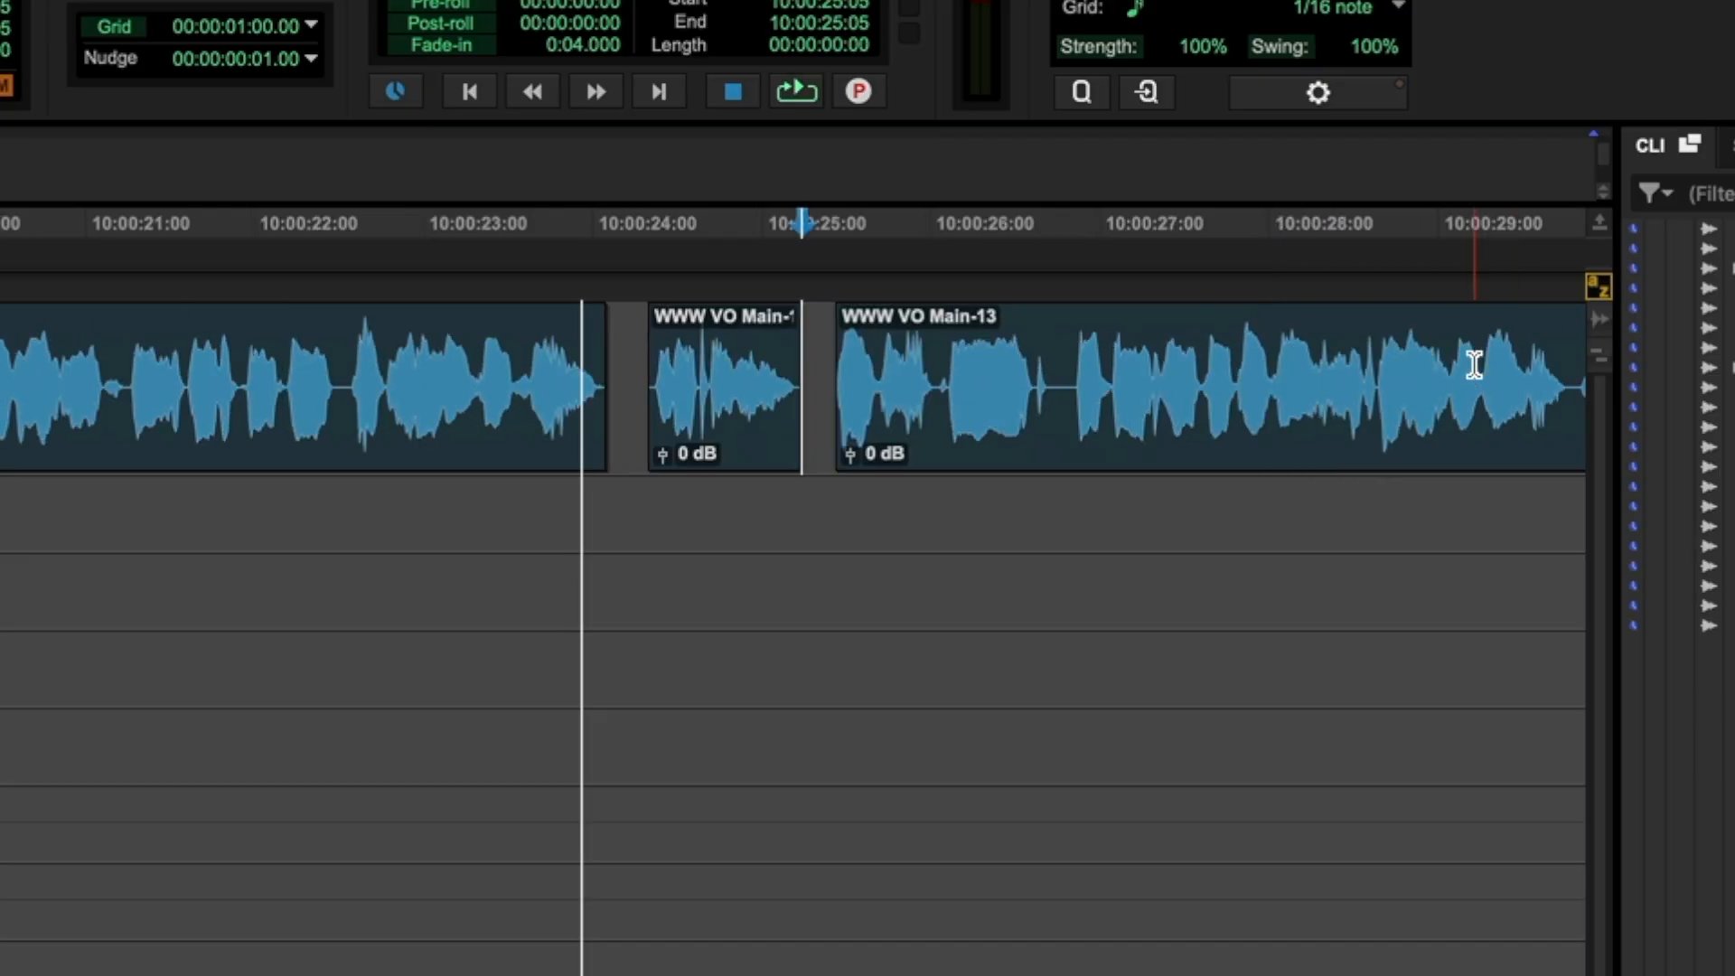
- Select all the clips on the VO track and apply Batch Fades with 10 ms fade-ins, crossfades and fade-outs
scroll(1474, 366, right, 5)
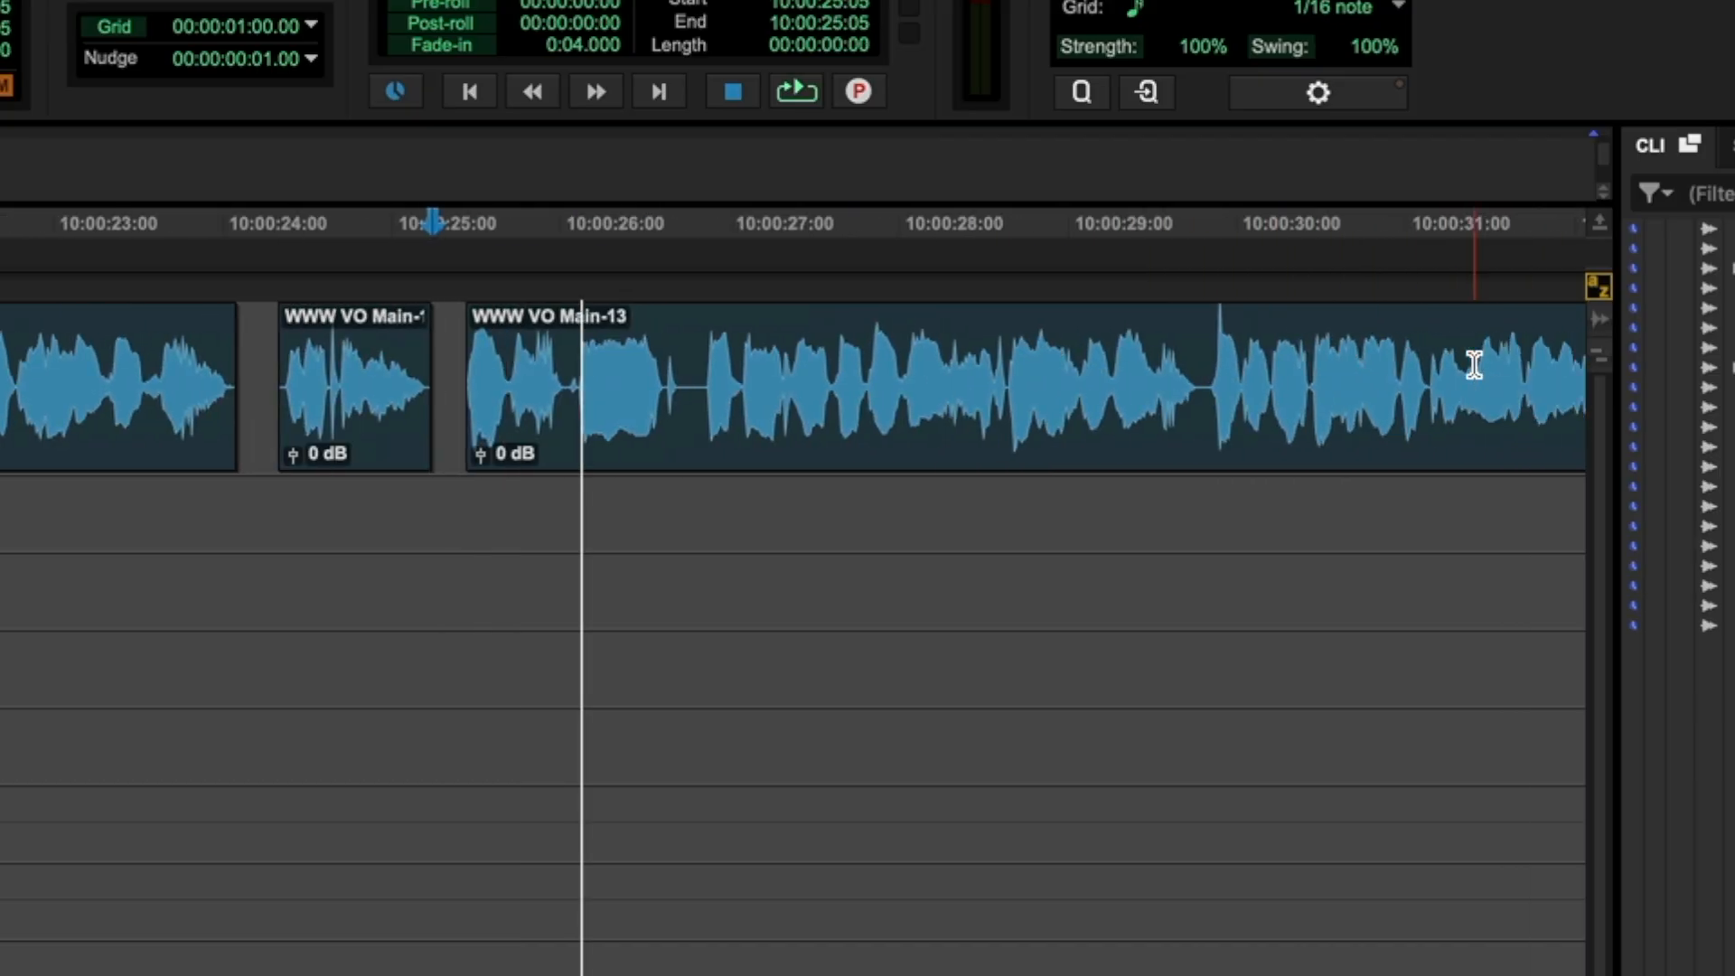
scroll(1474, 366, right, 5)
click(1347, 325)
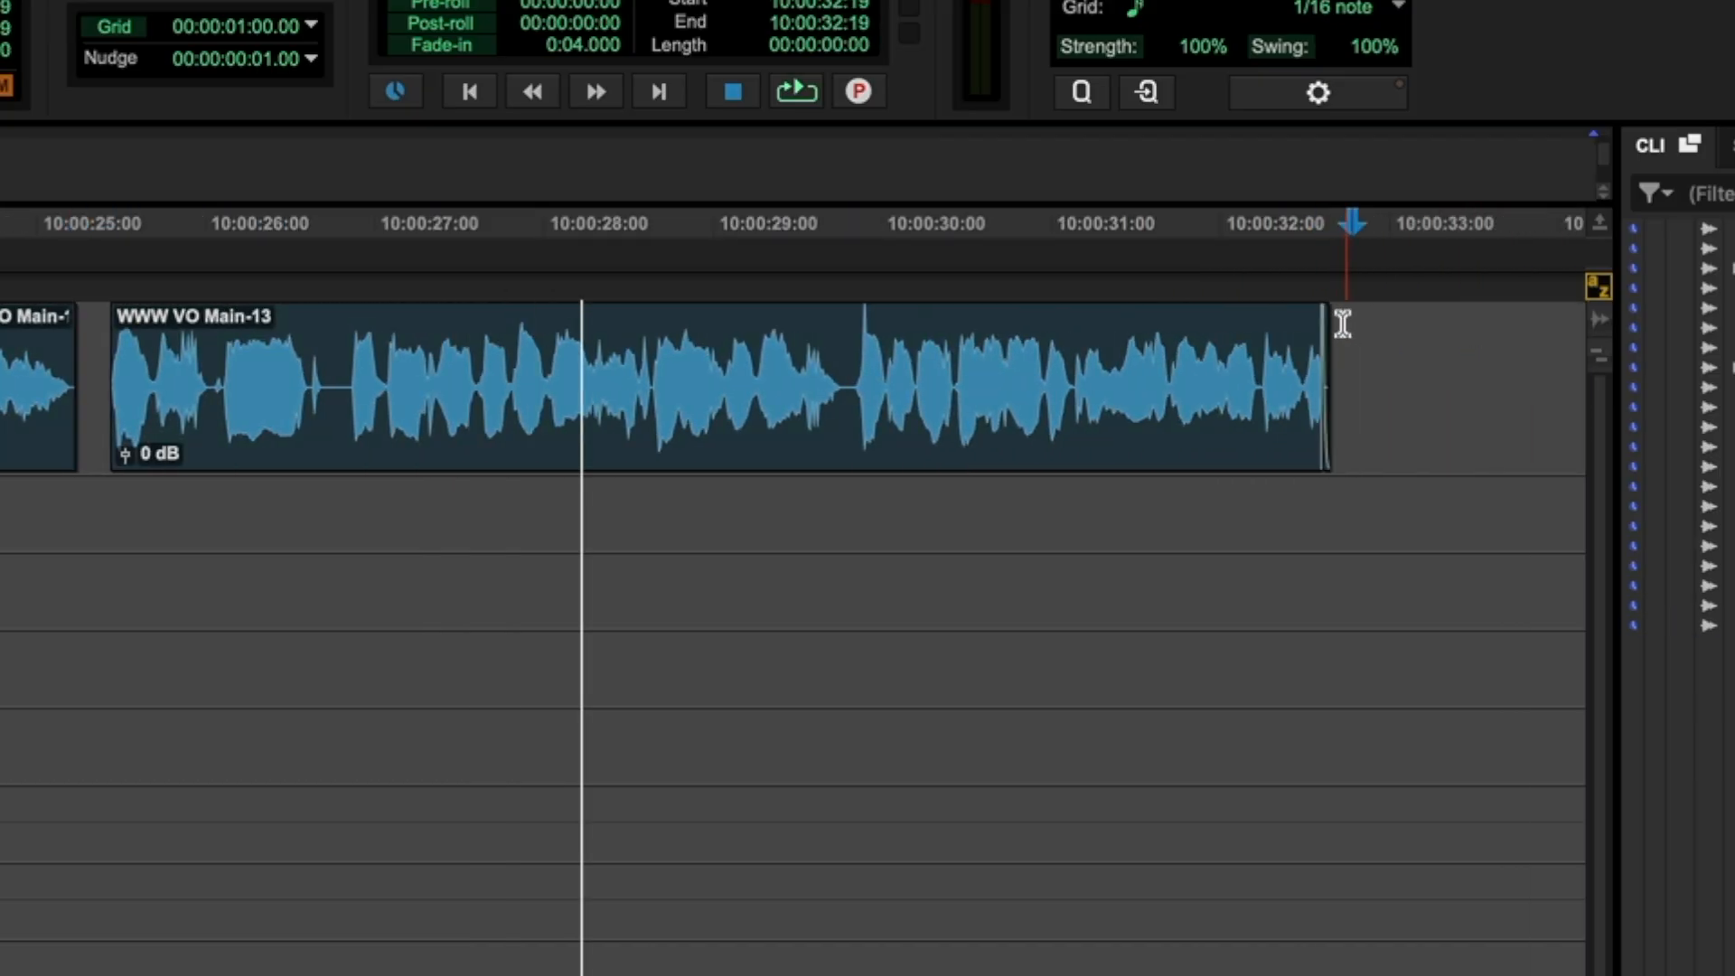
drag(333, 354, 1485, 351)
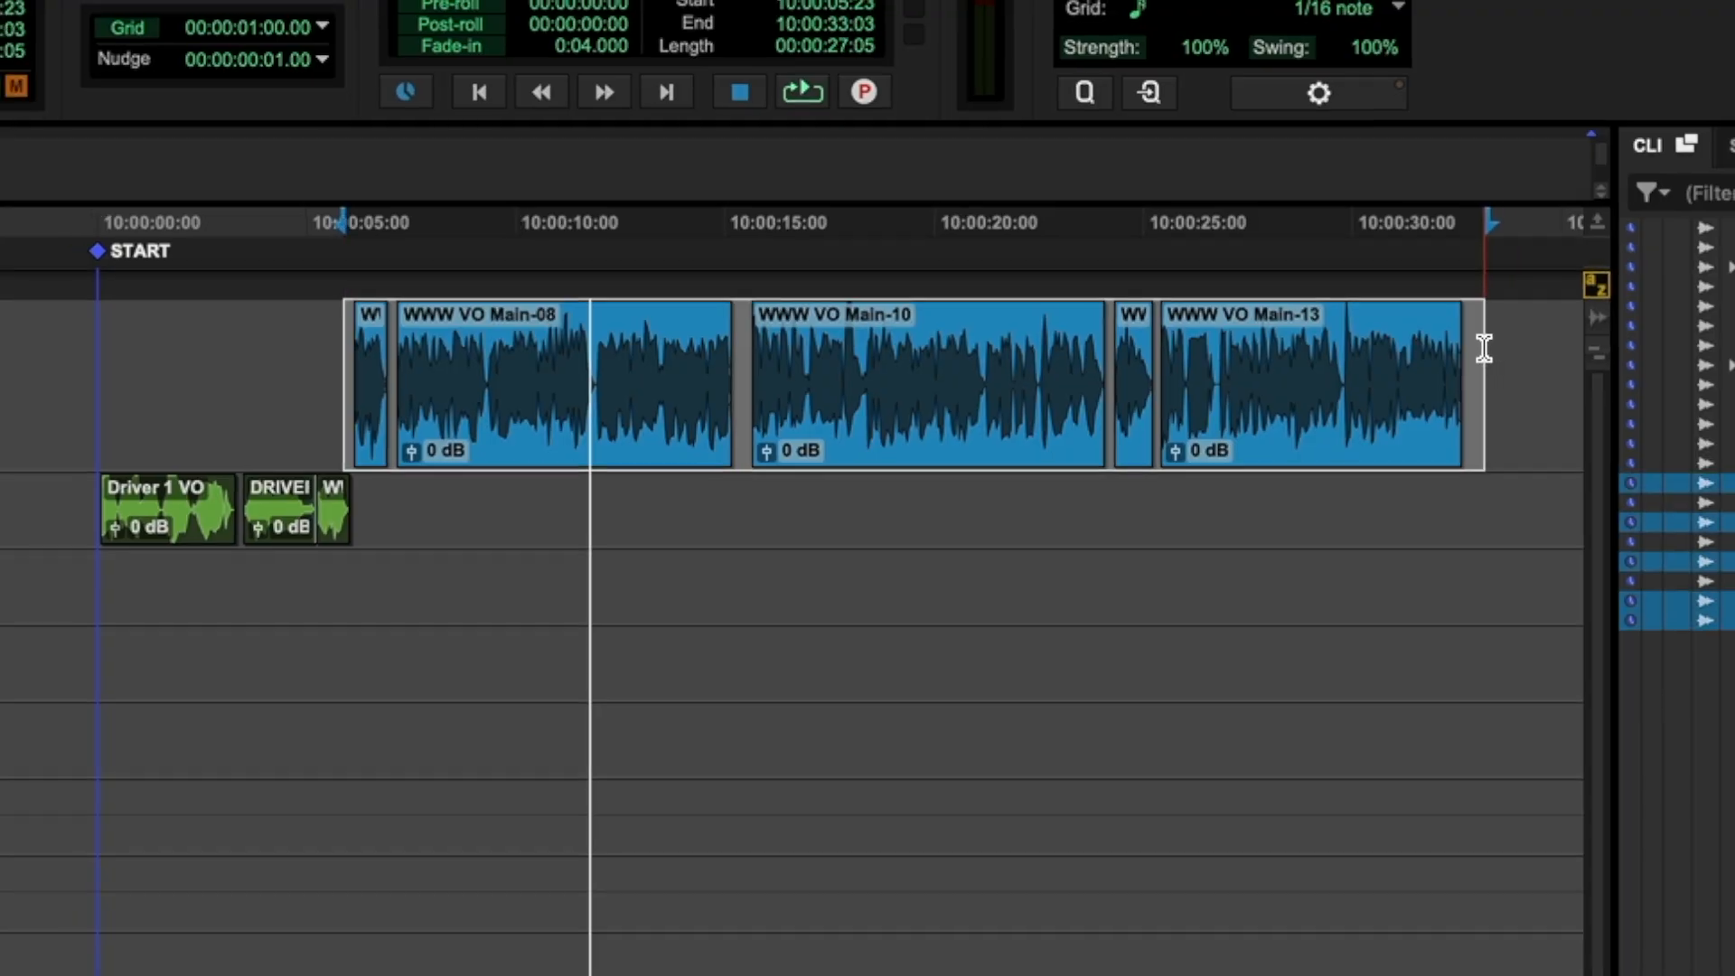
key(super+f)
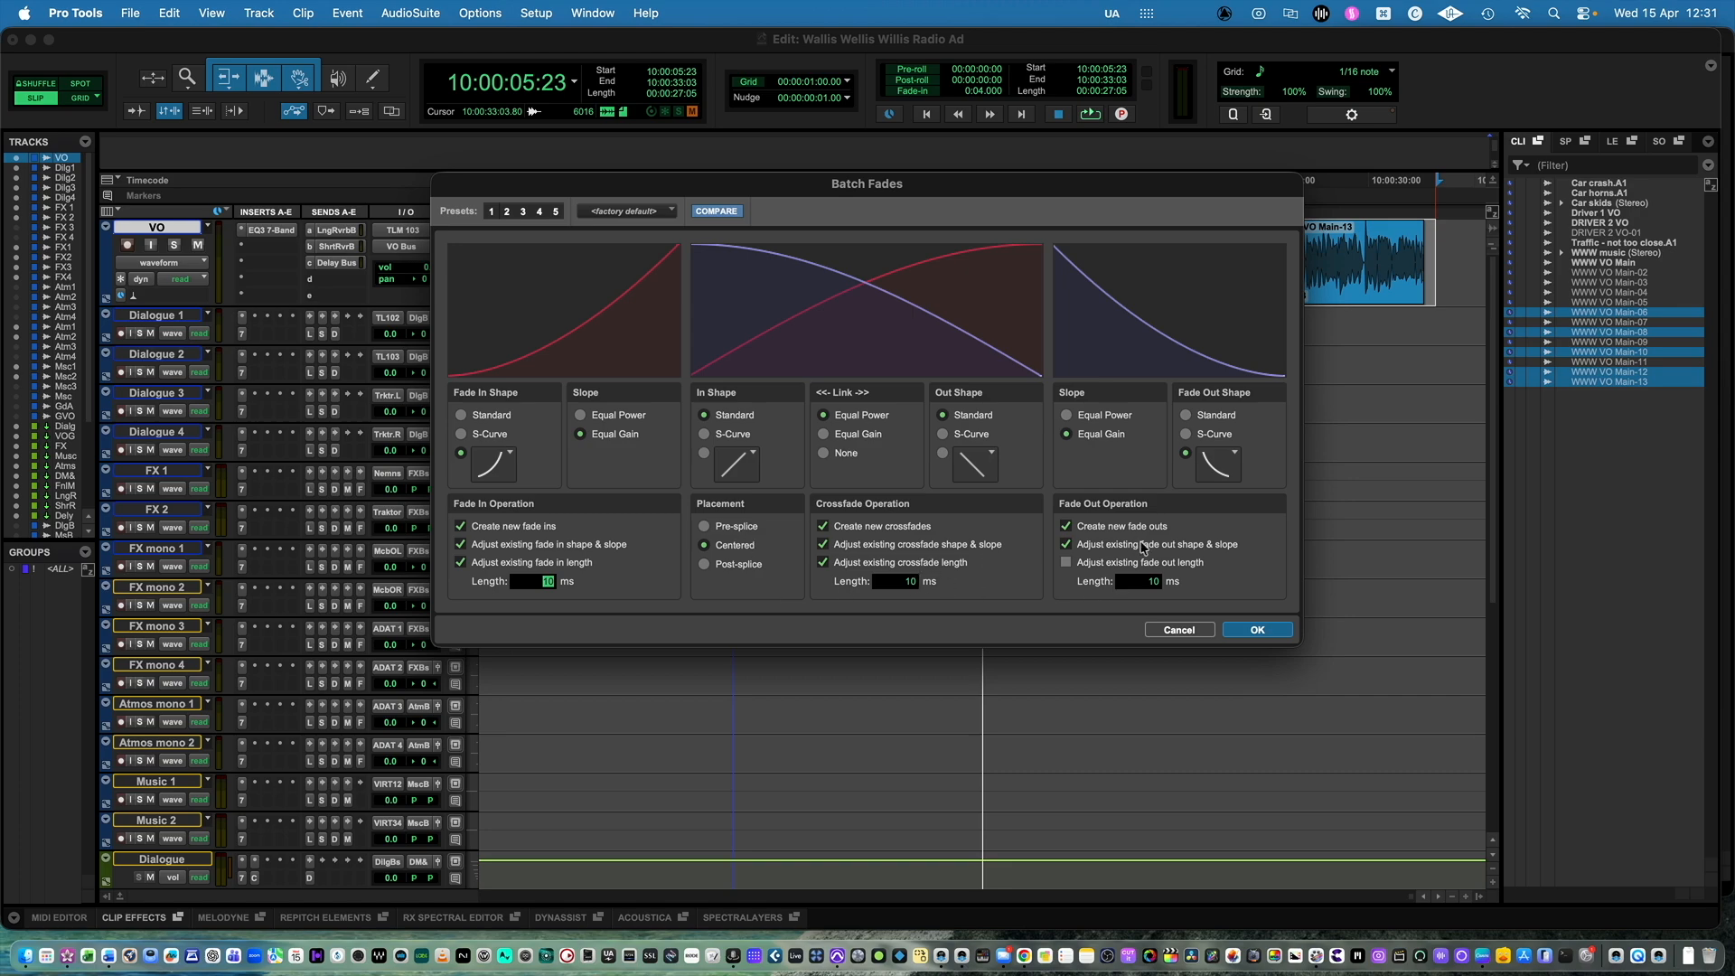
click(1274, 630)
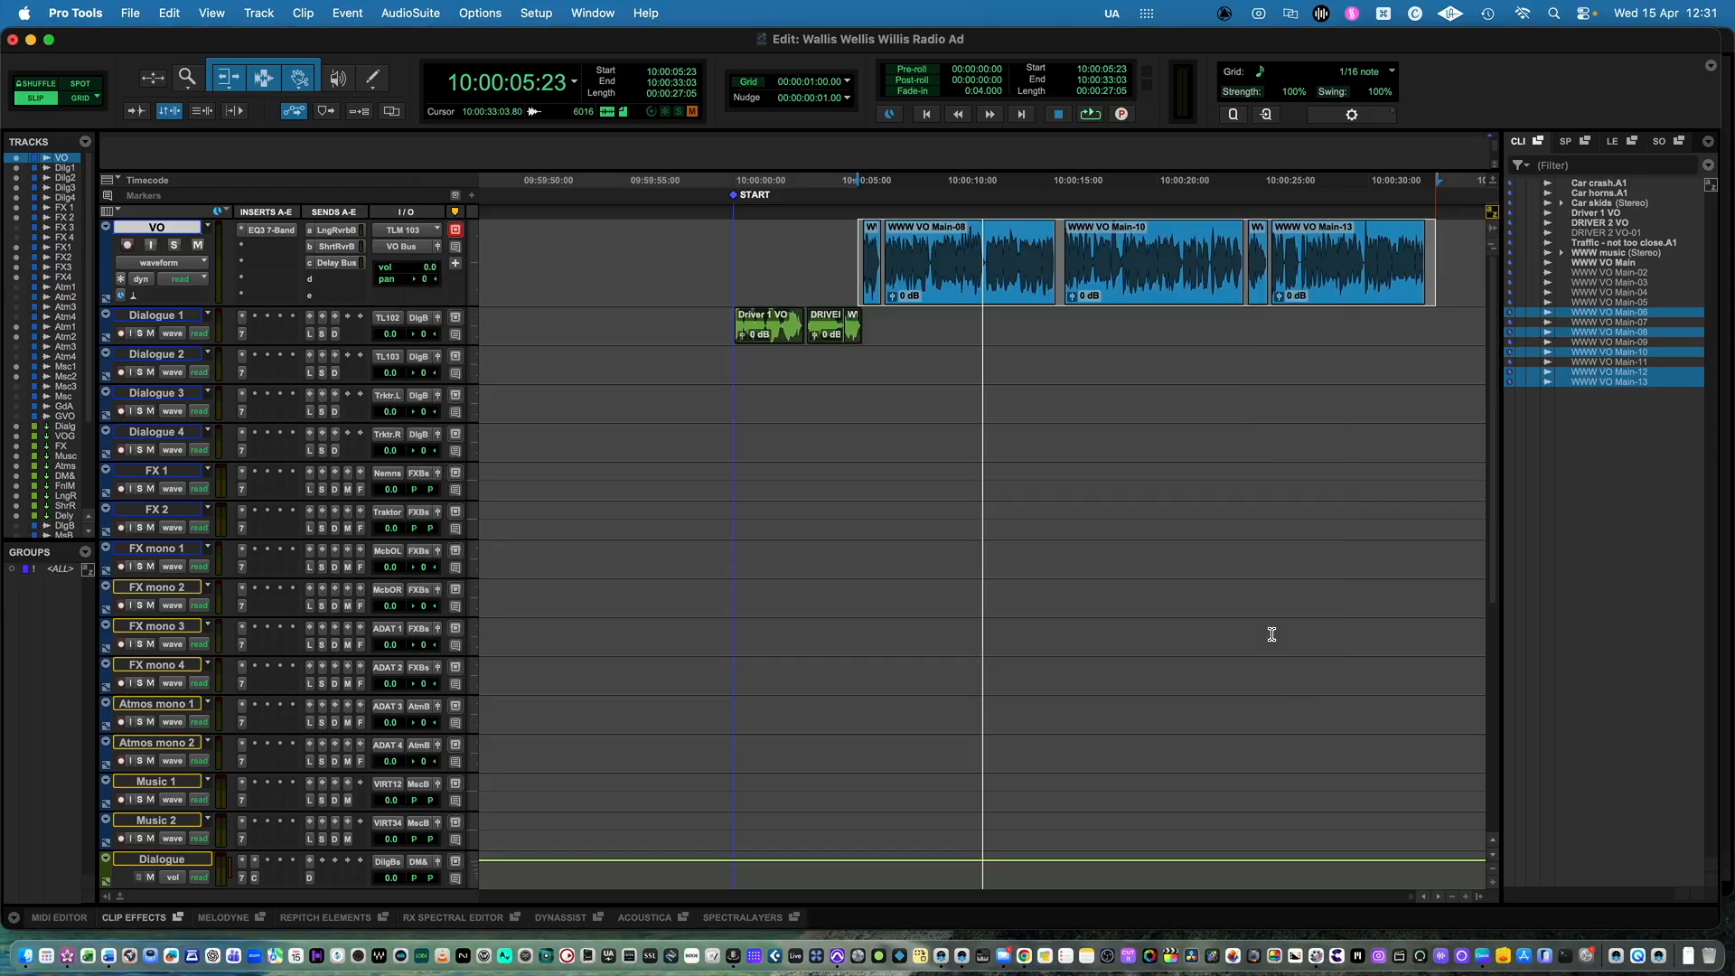
- Inspect the fades and the gap between the first two voiceover clips on the VO track
click(880, 316)
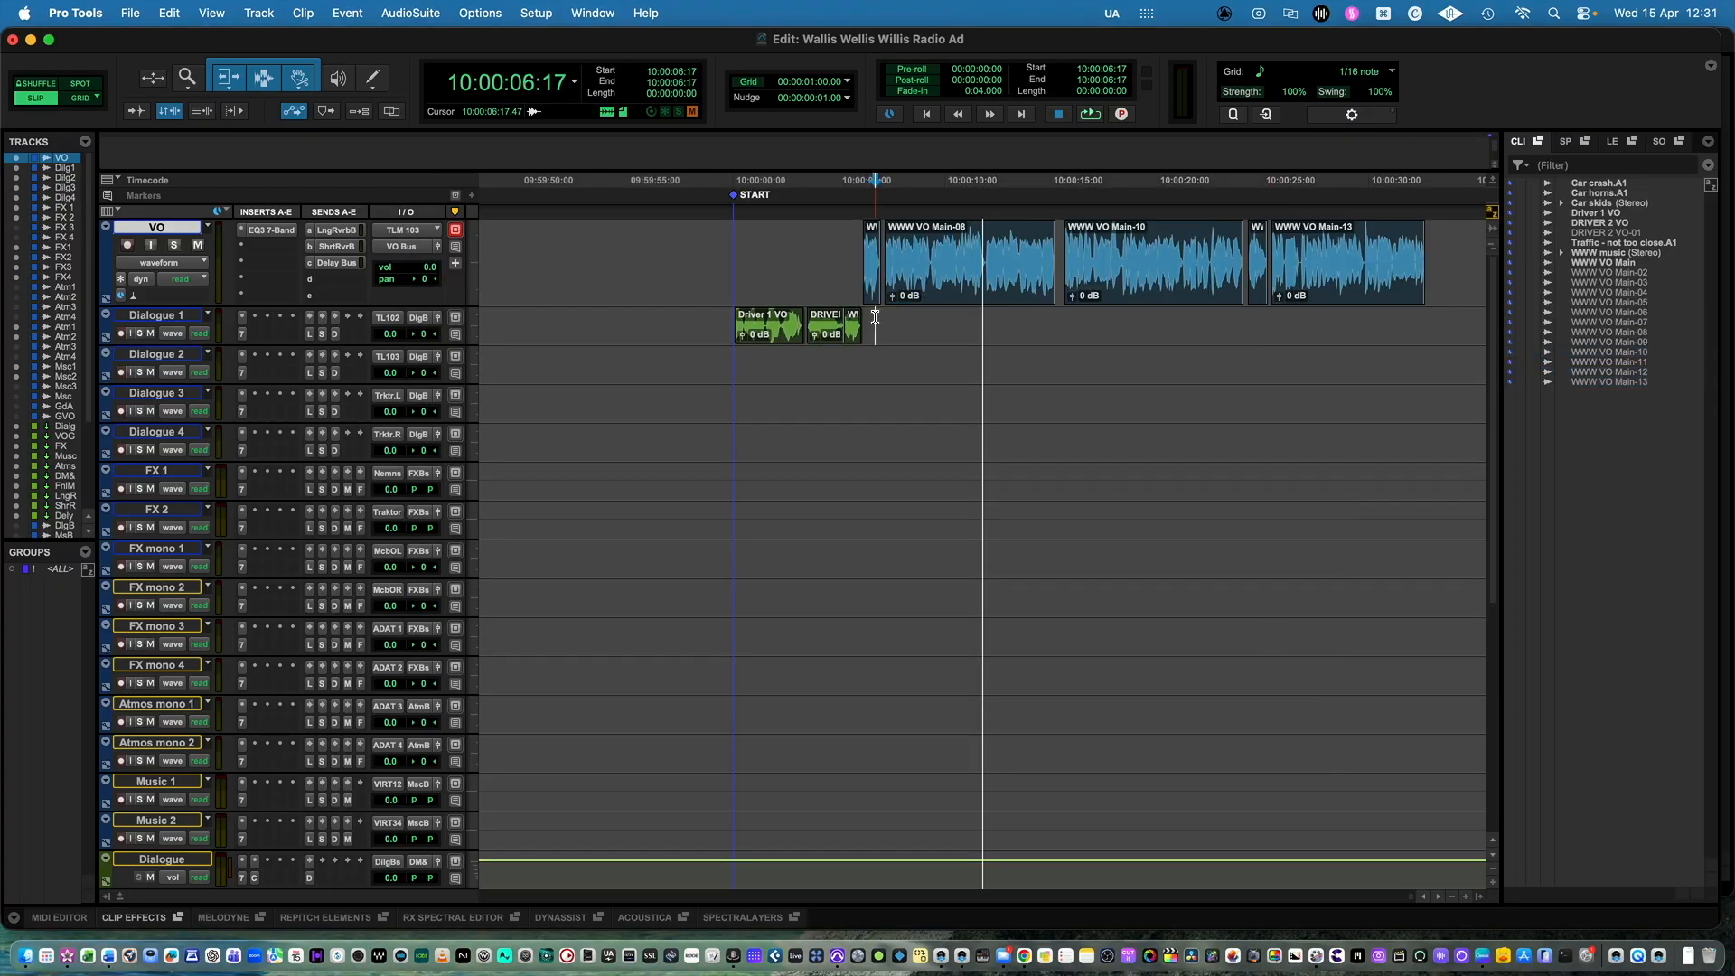
key(super+bracketright)
key(super+bracketright)
key(super+bracketright)
key(super+bracketright)
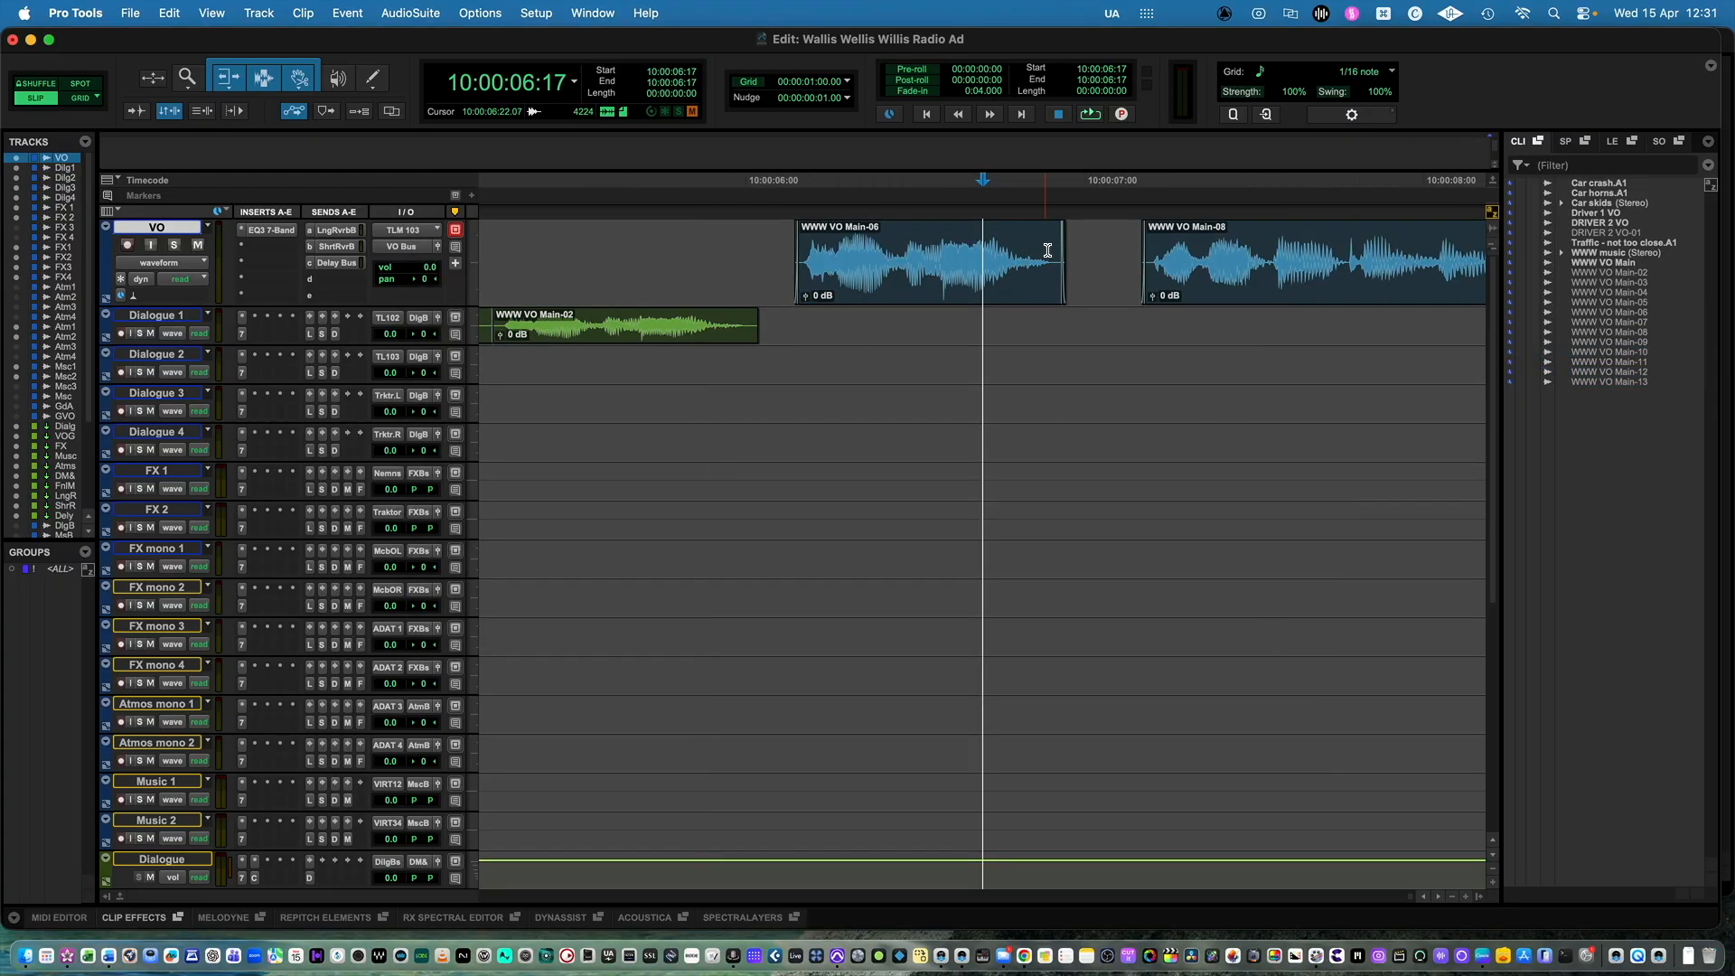
drag(1062, 249, 1148, 250)
click(1079, 249)
- Move all the VO track clips earlier so the first one starts at 10:00:05:07, right after DRIVER 2 VO-01
key(super+bracketleft)
key(super+bracketleft)
key(super+bracketleft)
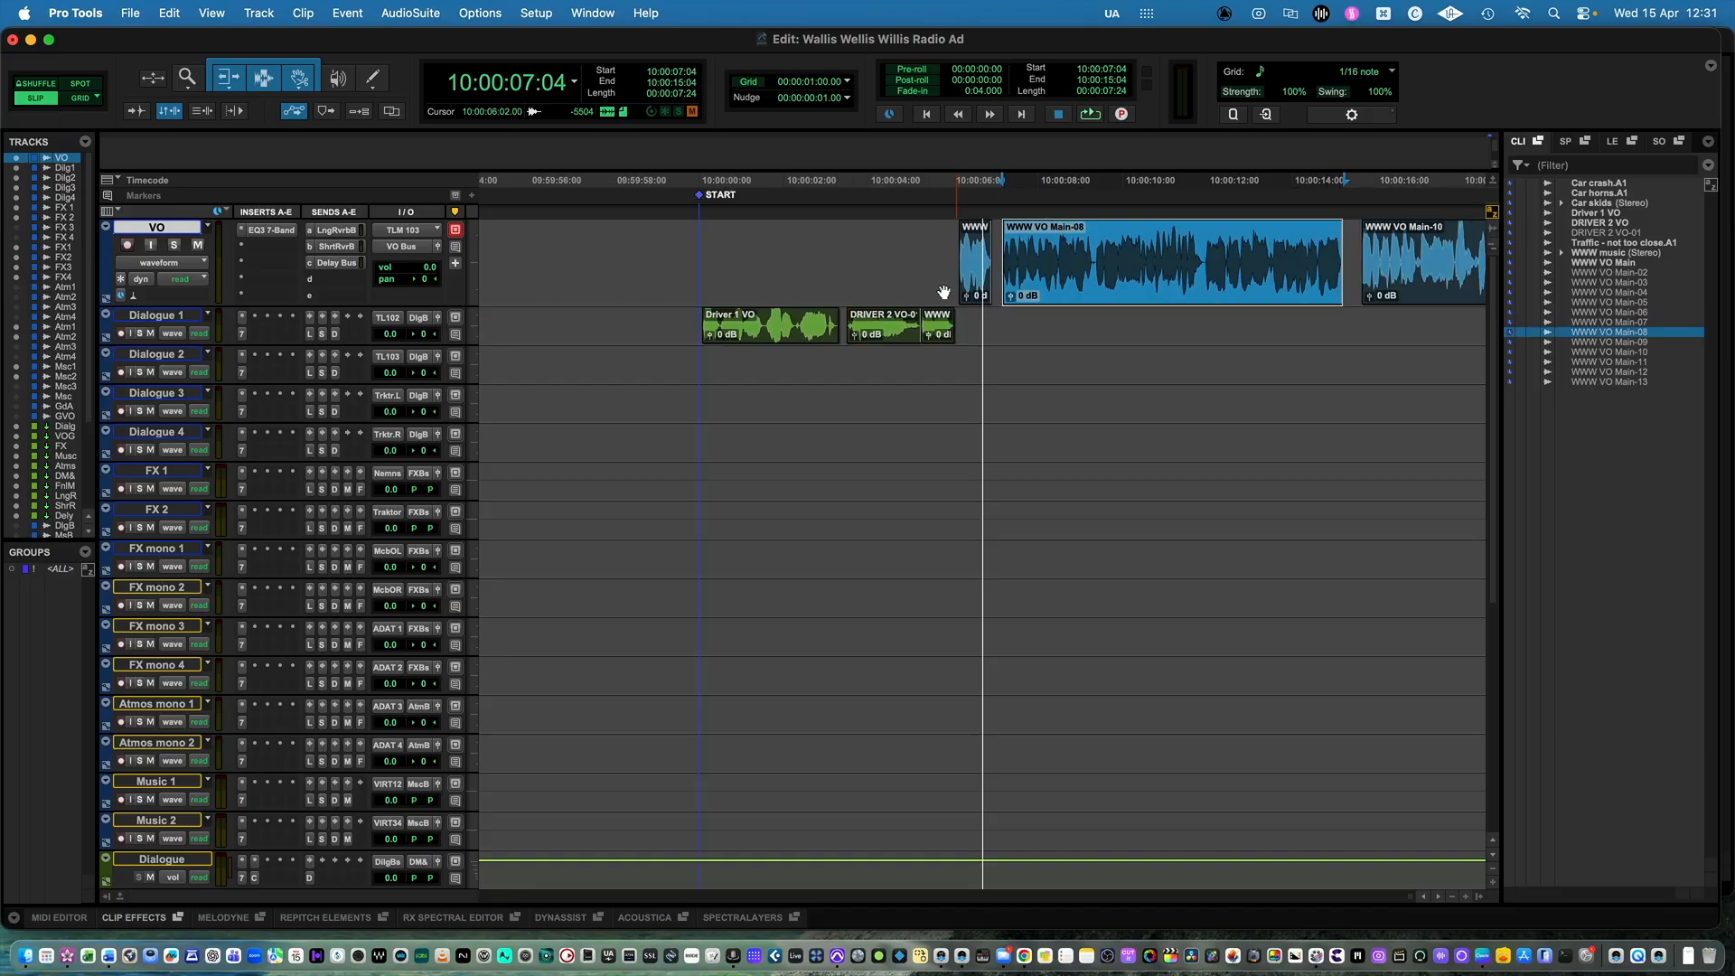
drag(1190, 283, 1127, 283)
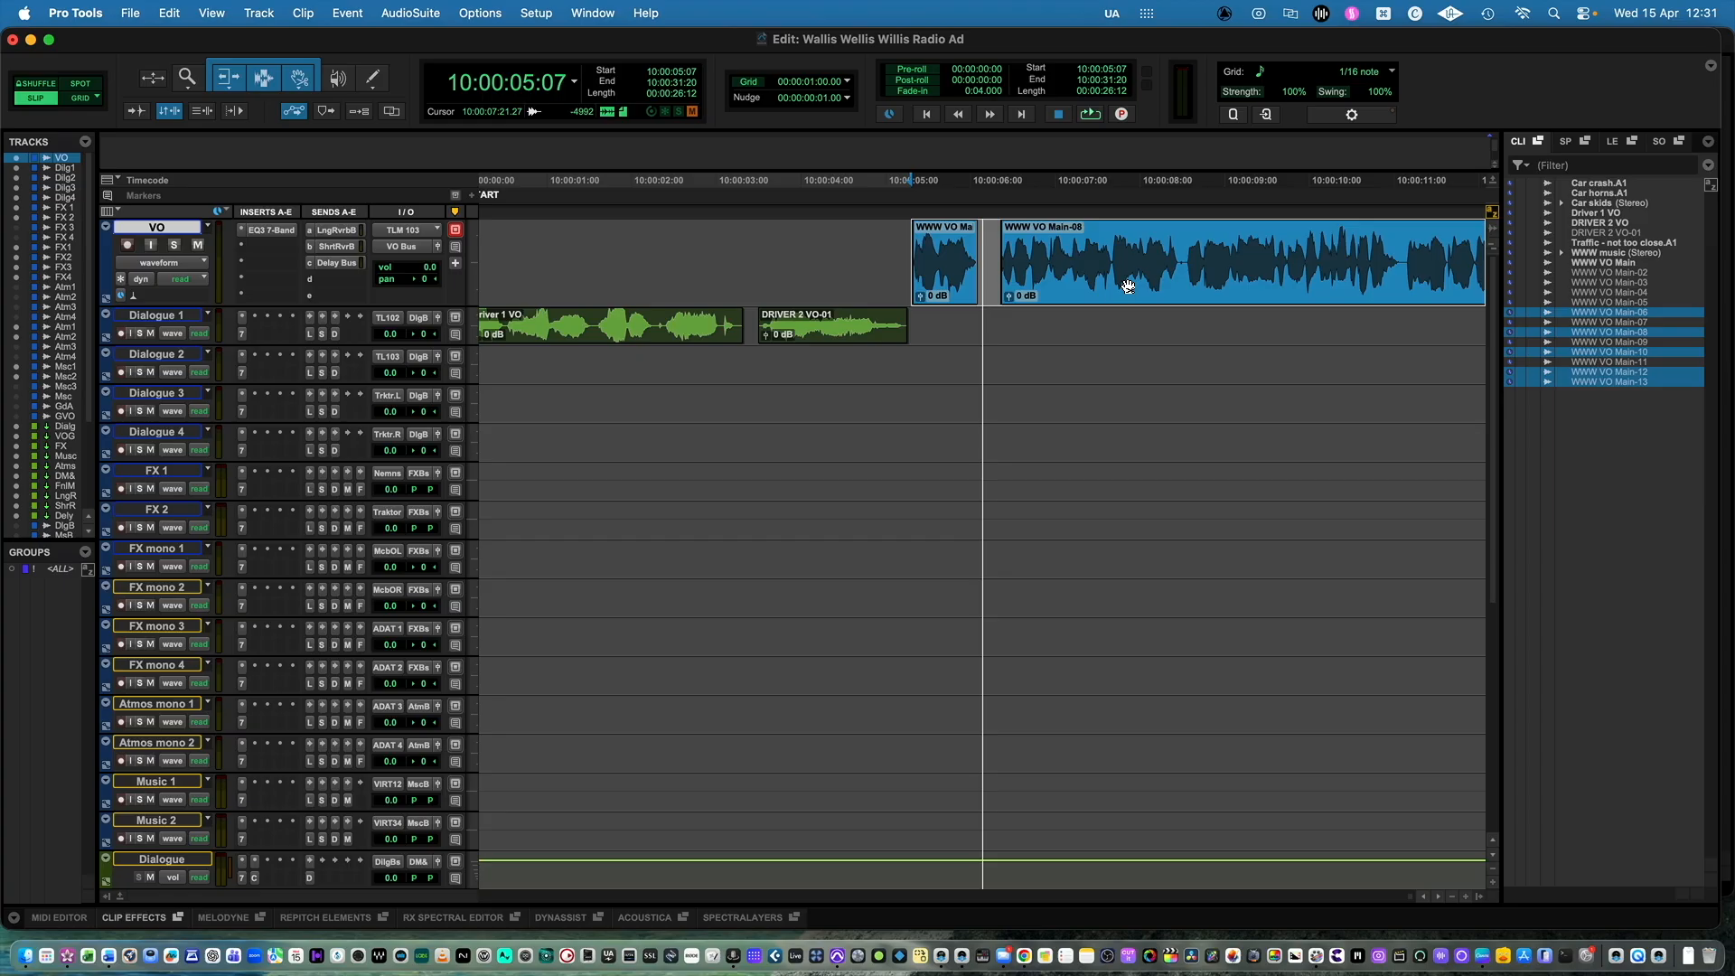
key(space)
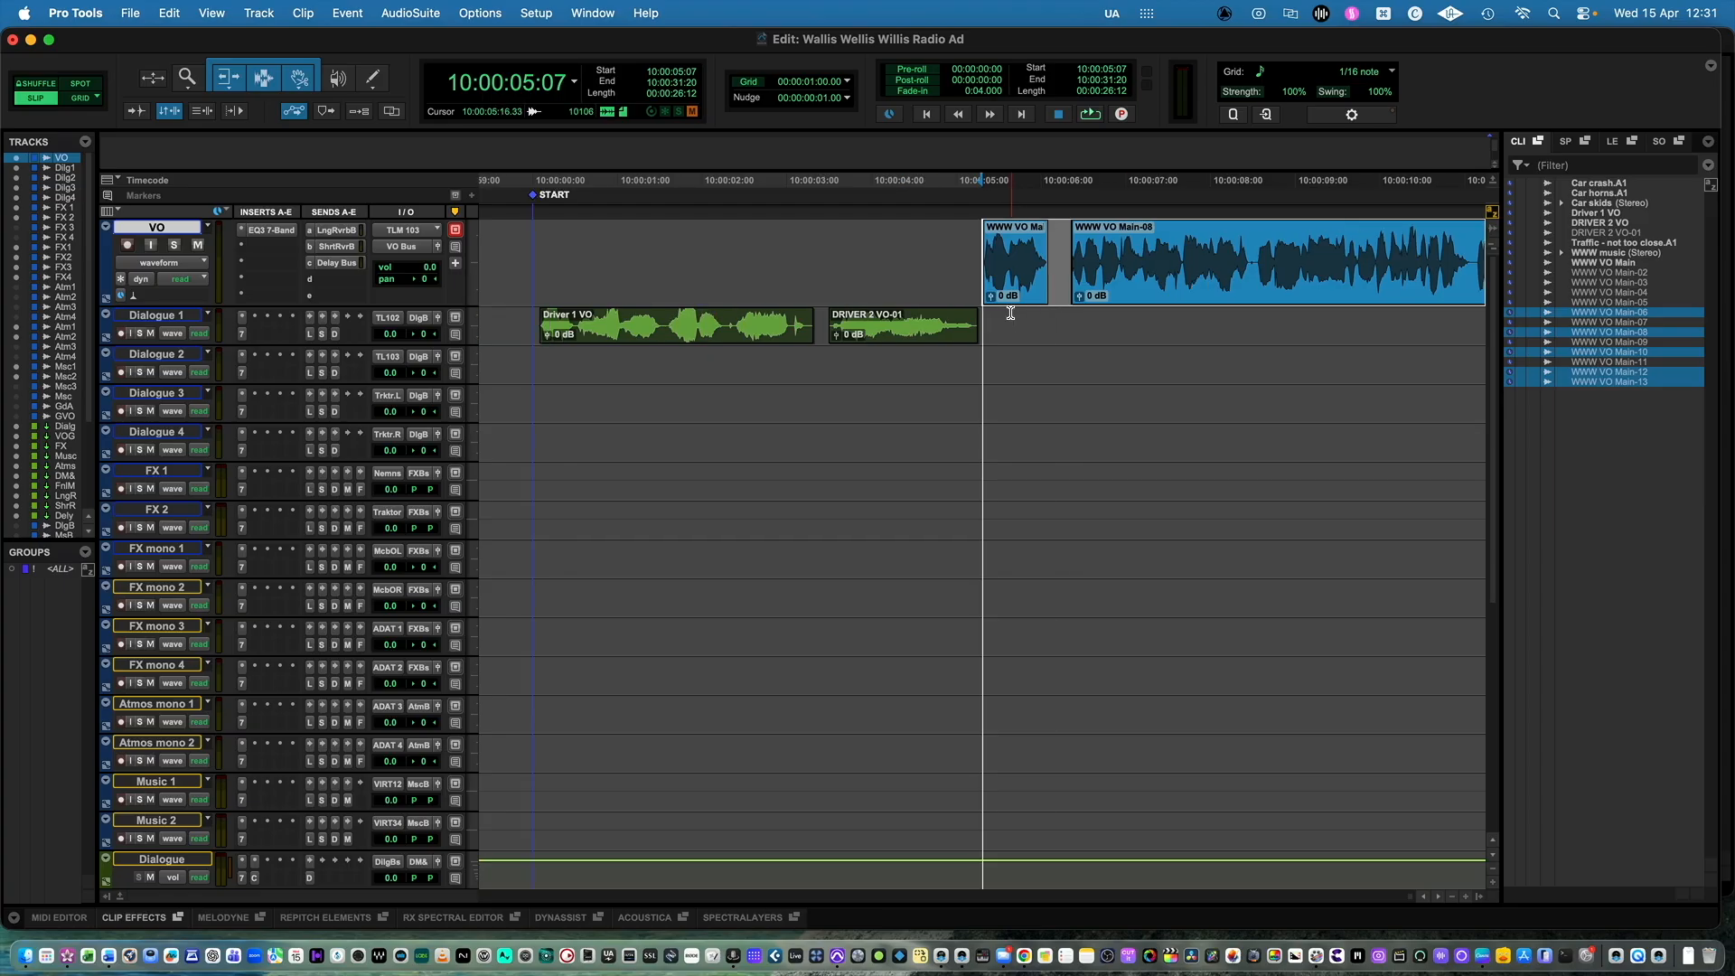
- Check where the last voiceover clip ends on the timeline and review the overall length of the edit
key(super+bracketleft)
key(super+bracketleft)
key(super+bracketleft)
click(1256, 324)
key(super+bracketright)
key(super+bracketright)
key(super+bracketright)
key(super+bracketright)
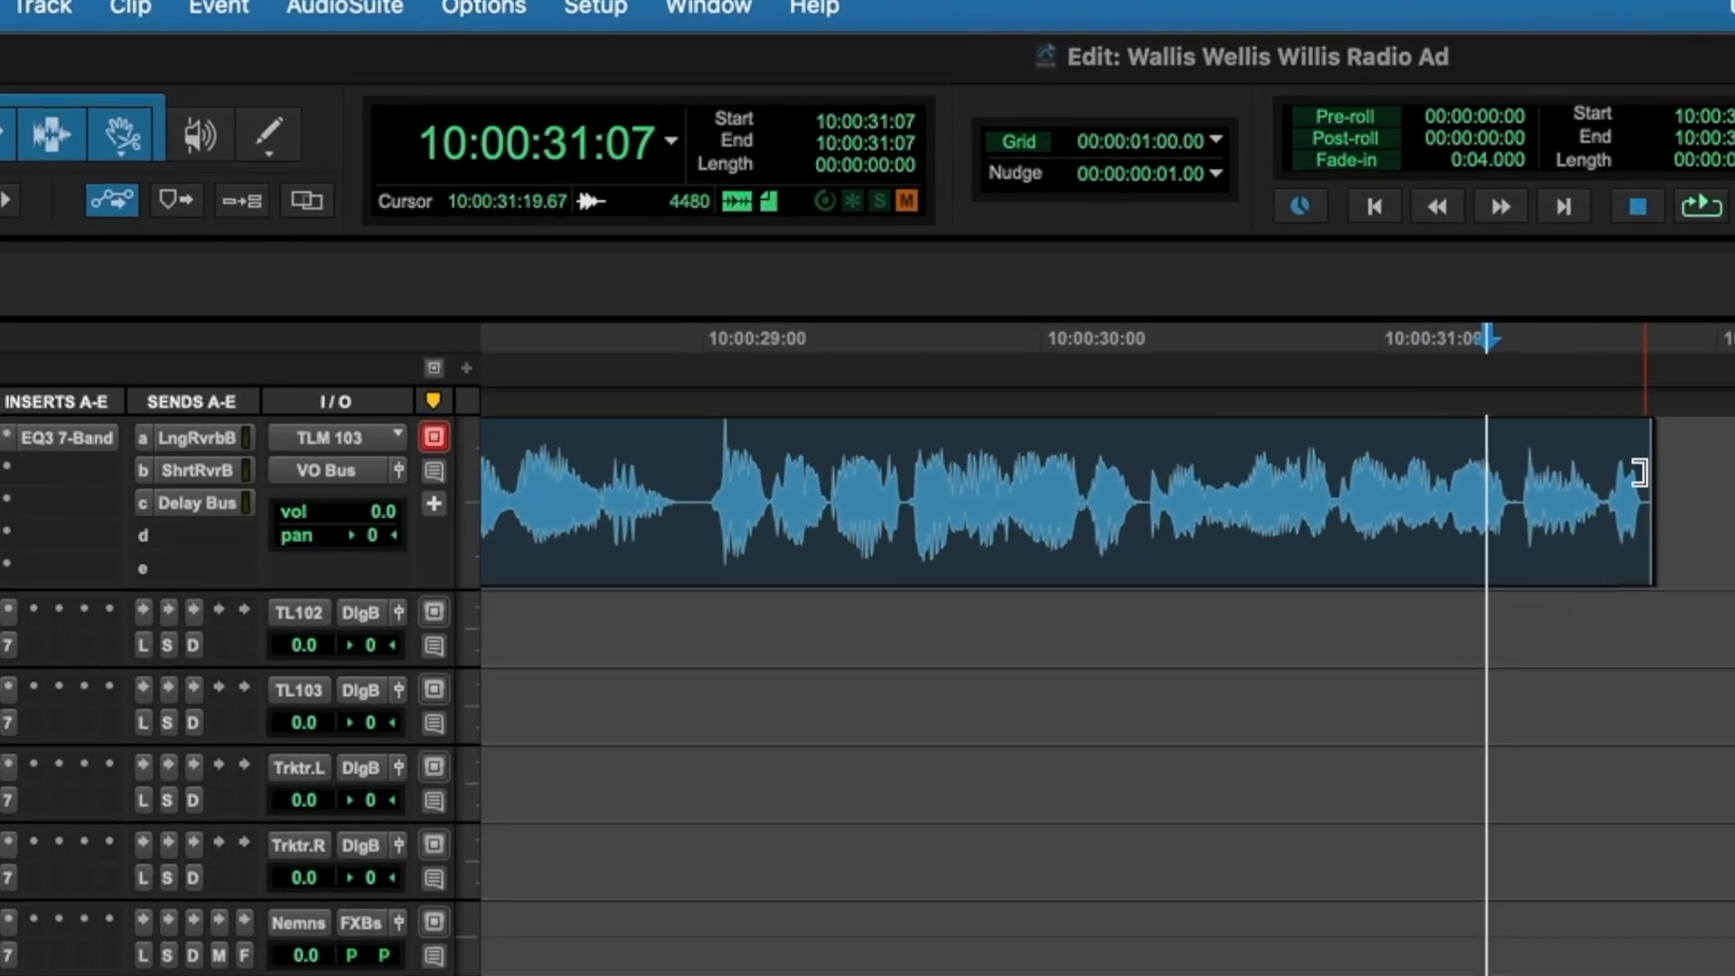
click(1560, 464)
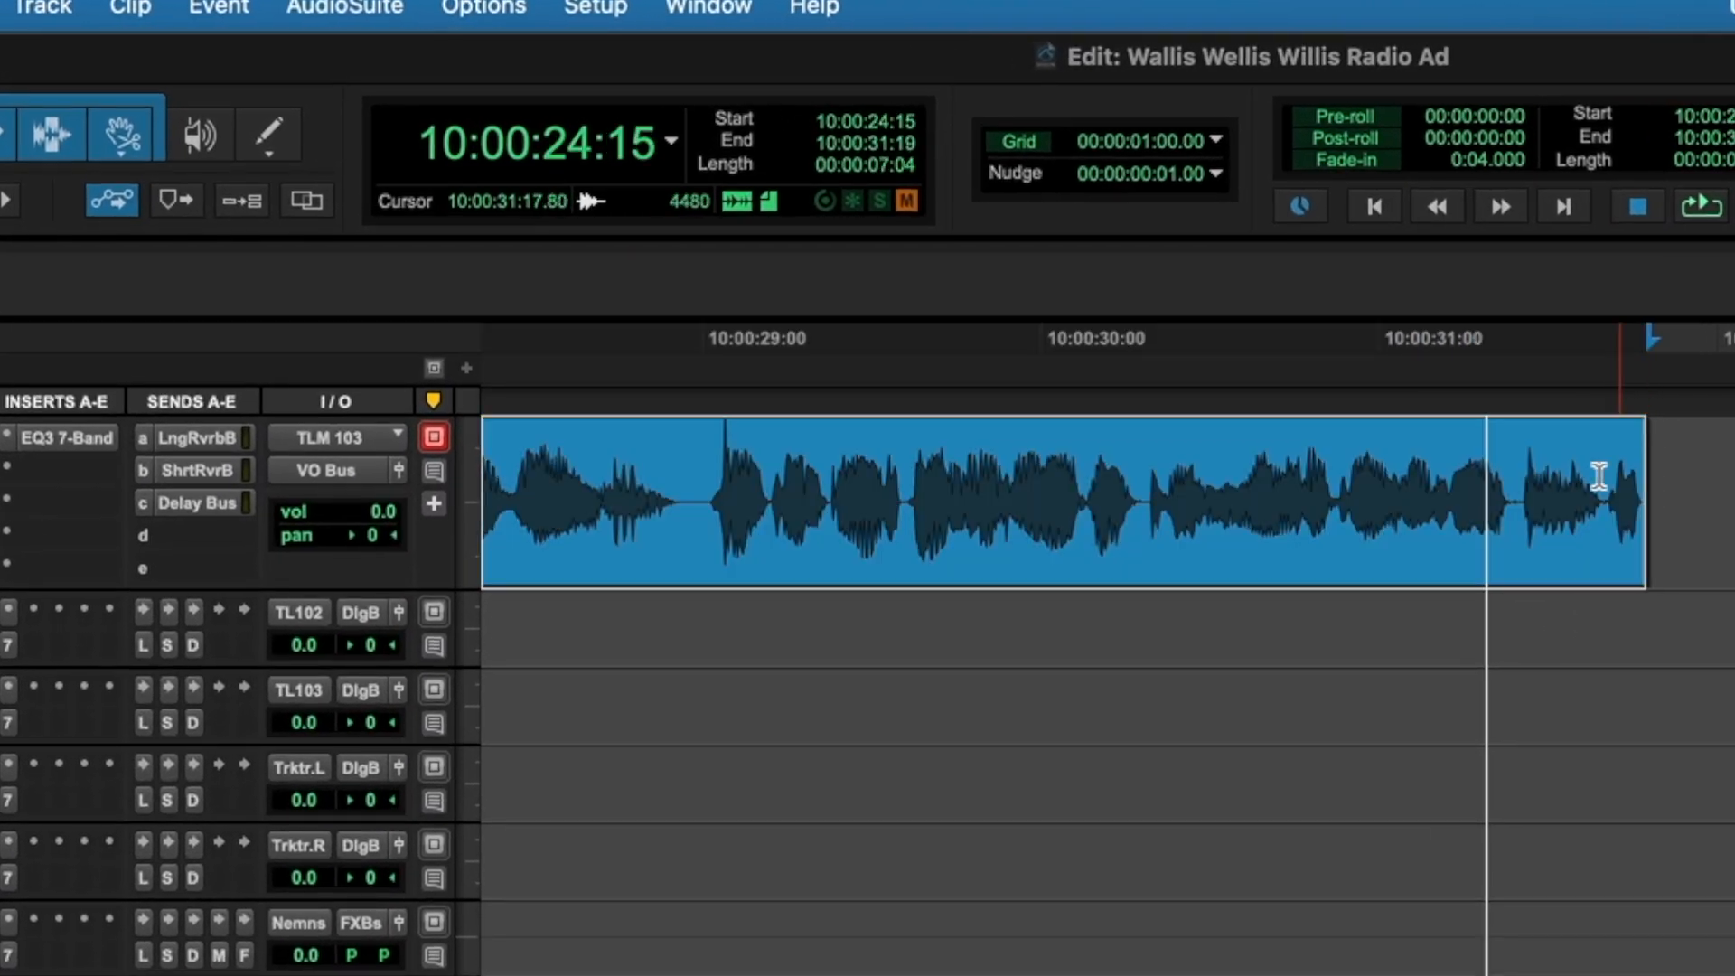
click(1553, 626)
click(1546, 558)
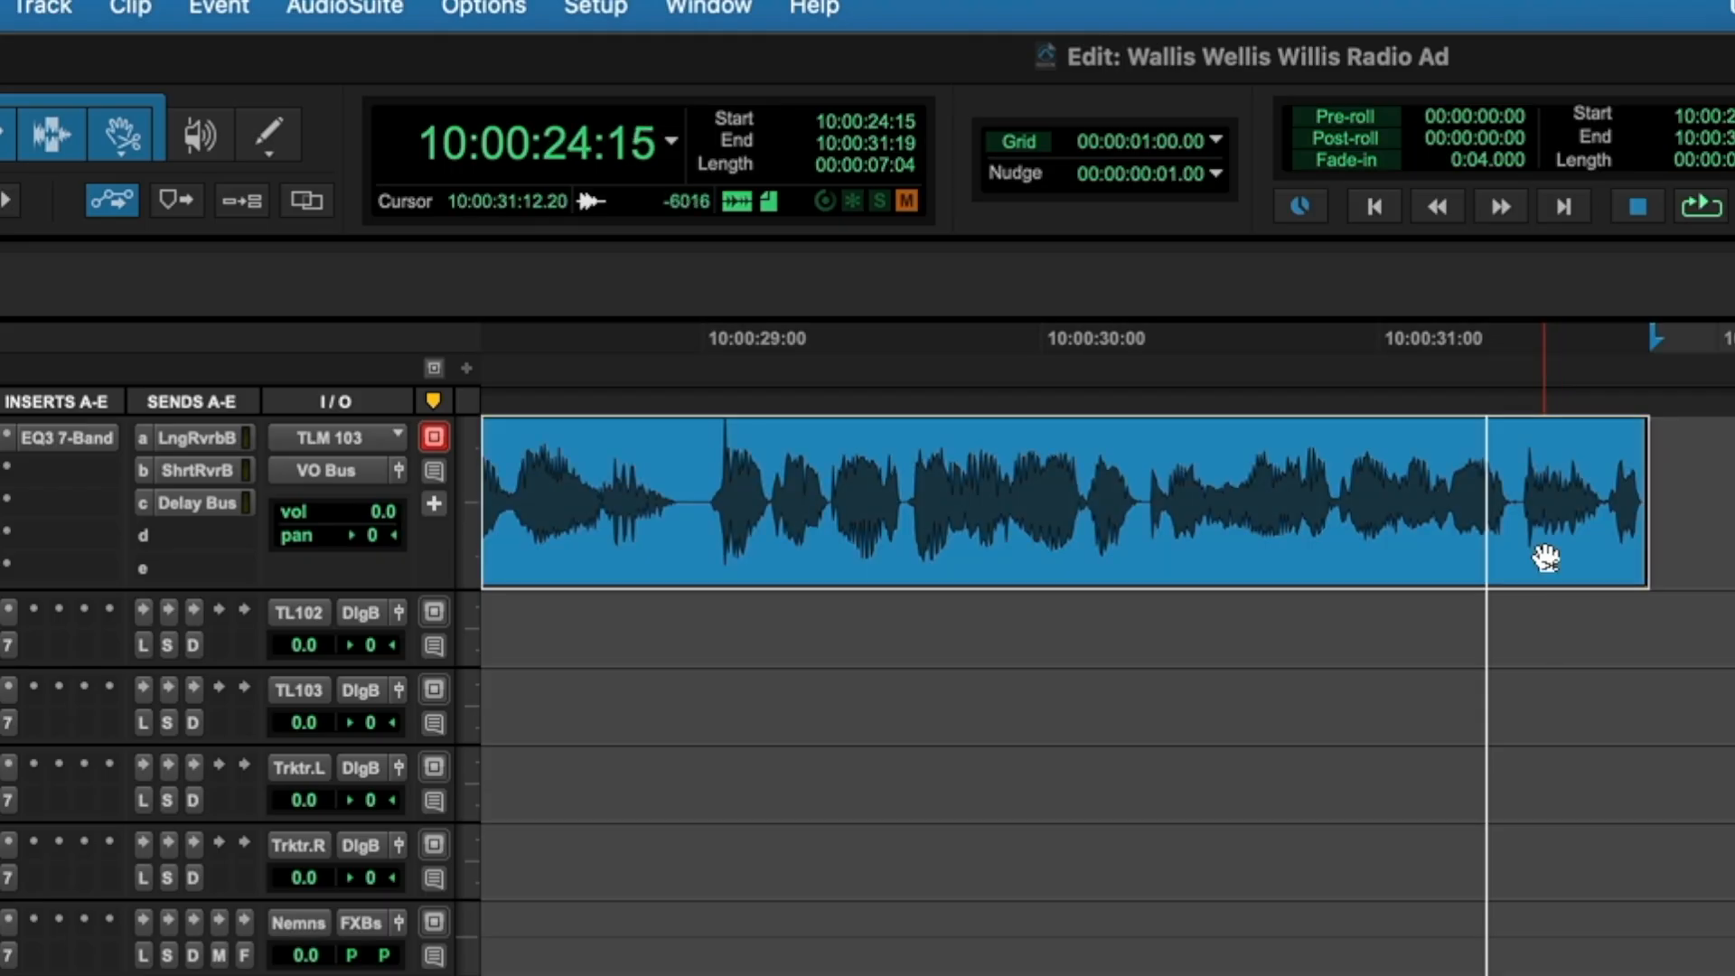
key(super+bracketleft)
key(super+bracketleft)
key(super+bracketleft)
key(super+bracketleft)
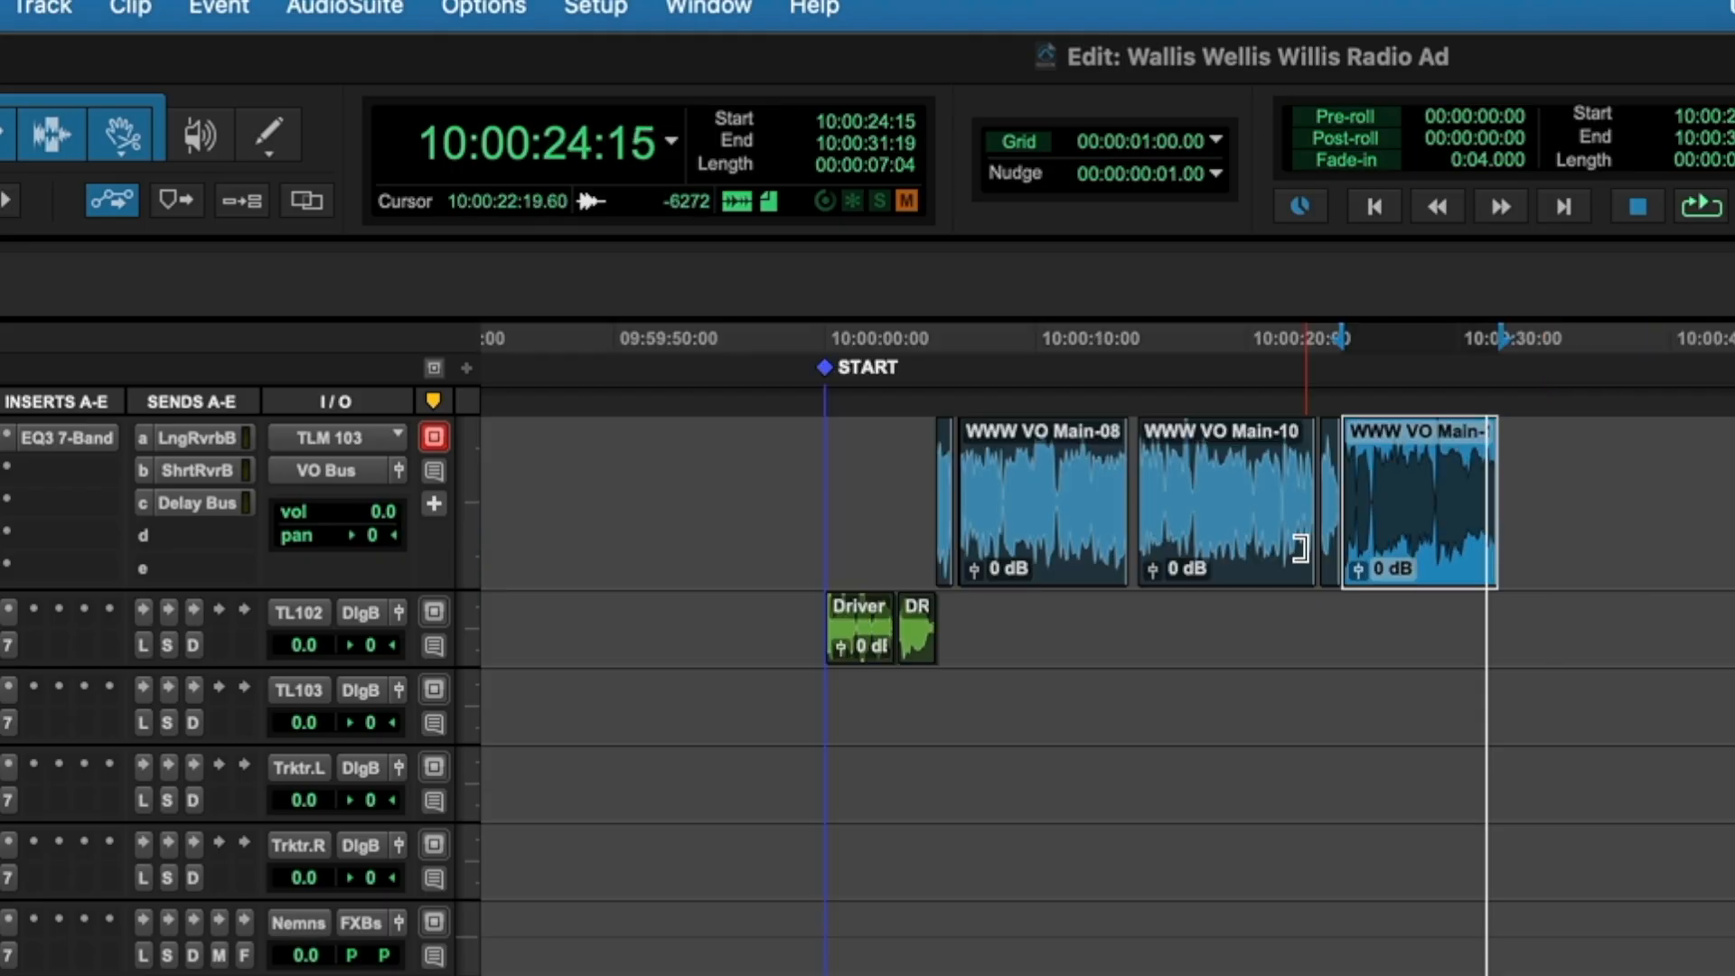
- Shift the voiceover clips from WWW VO Main-08 onward earlier together to tighten the gap after WWW VO Main-06
click(953, 605)
key(super+bracketright)
key(super+bracketright)
key(super+bracketright)
click(1613, 549)
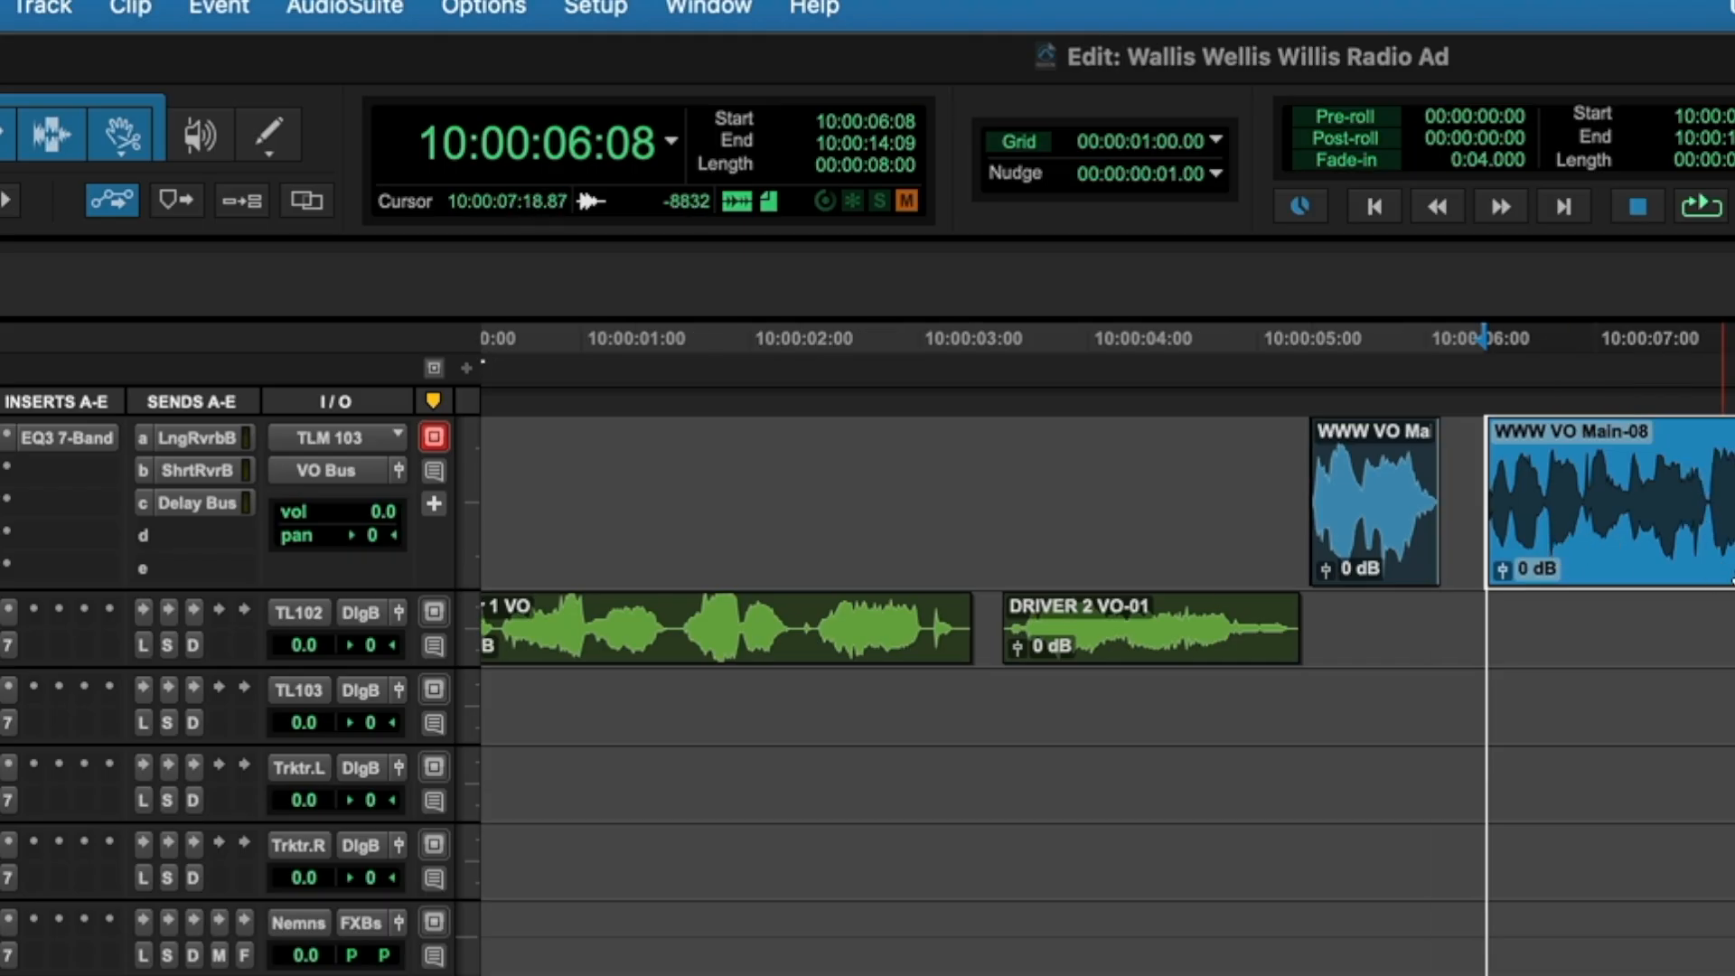
key(super+bracketleft)
key(super+bracketleft)
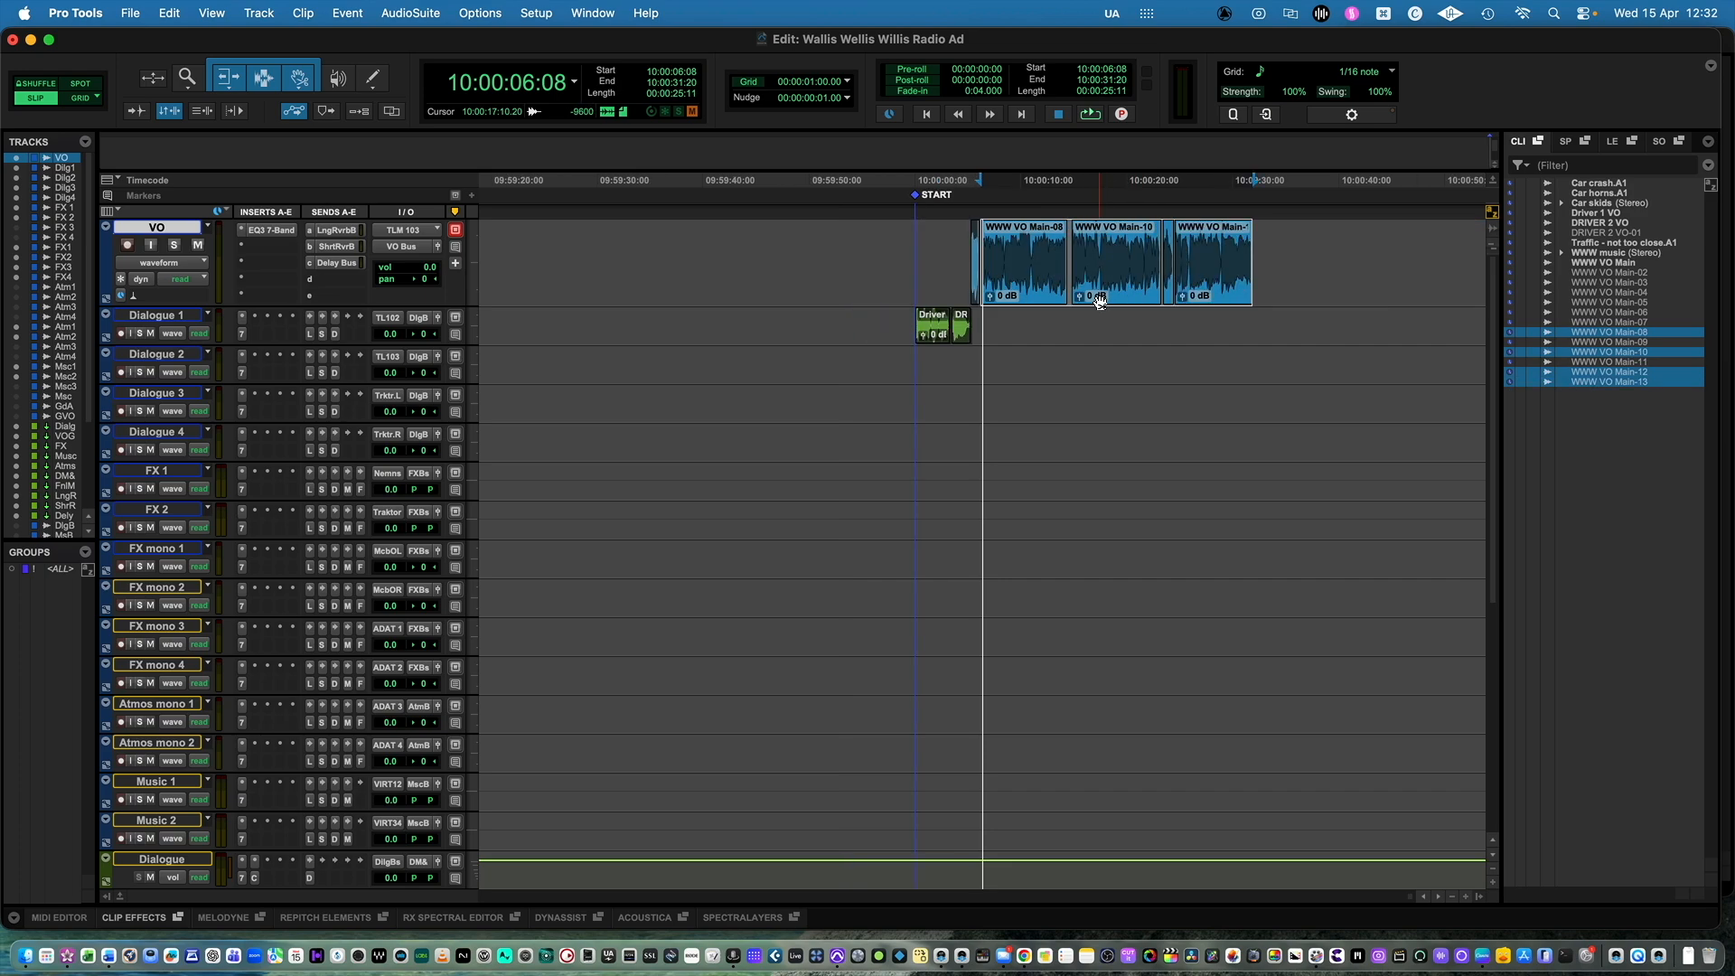
key(t)
key(t)
key(t)
key(t)
drag(1140, 301, 1109, 300)
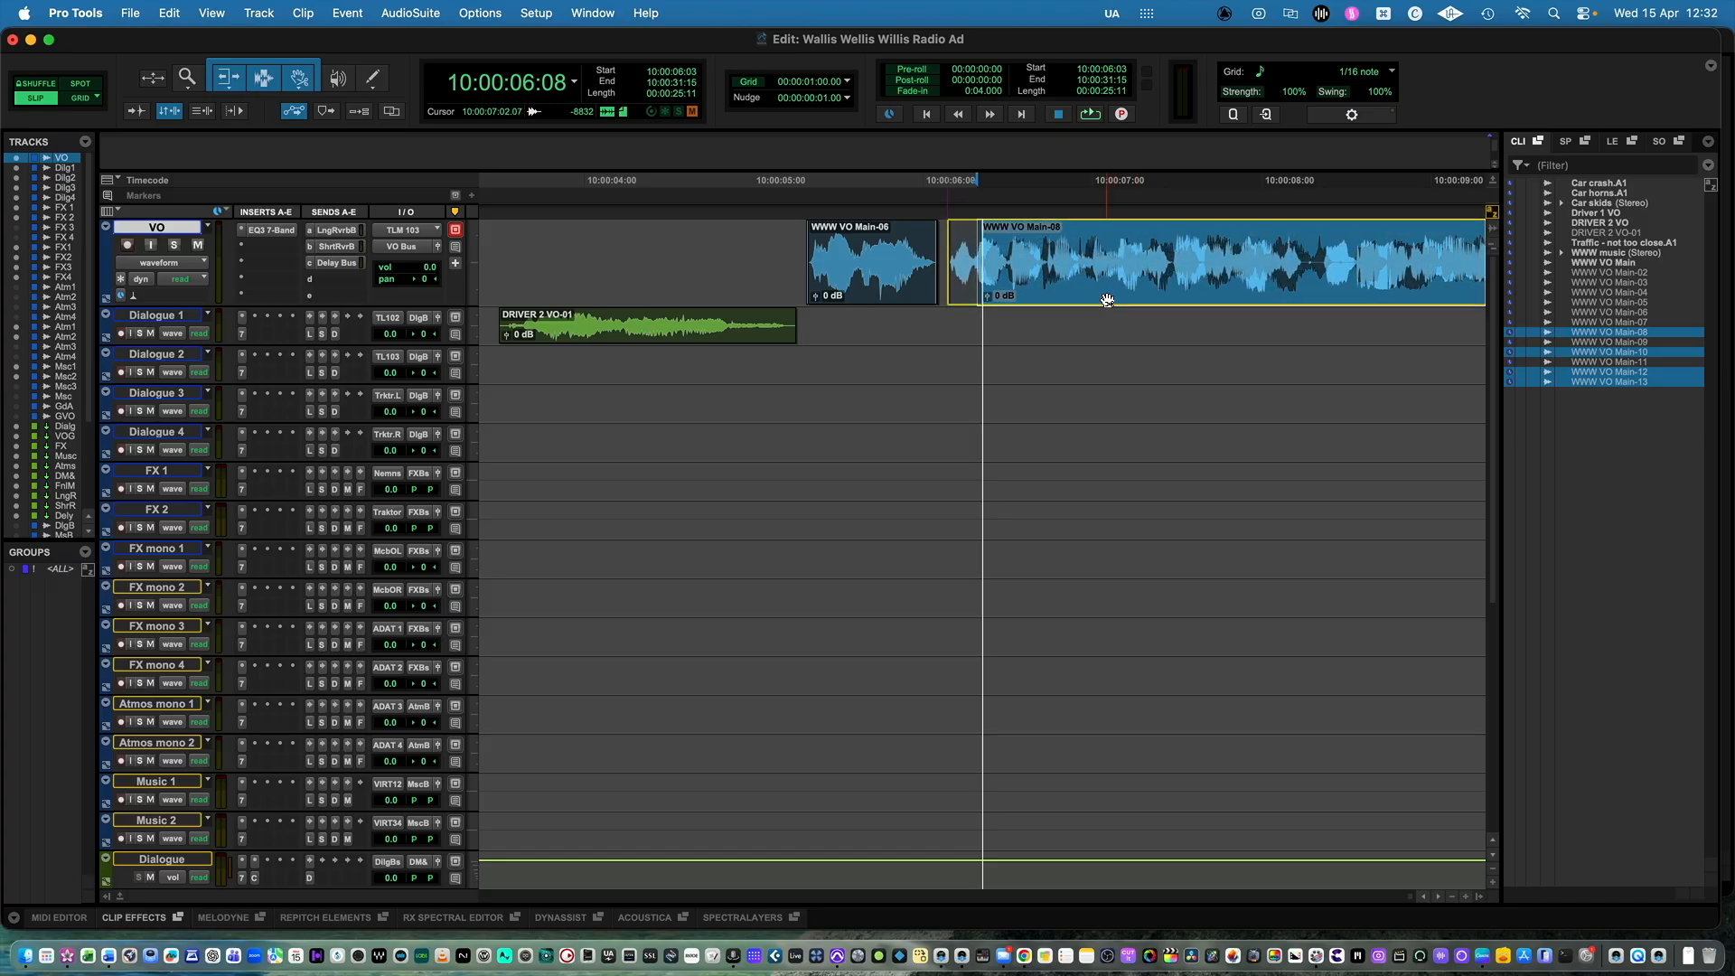
key(r)
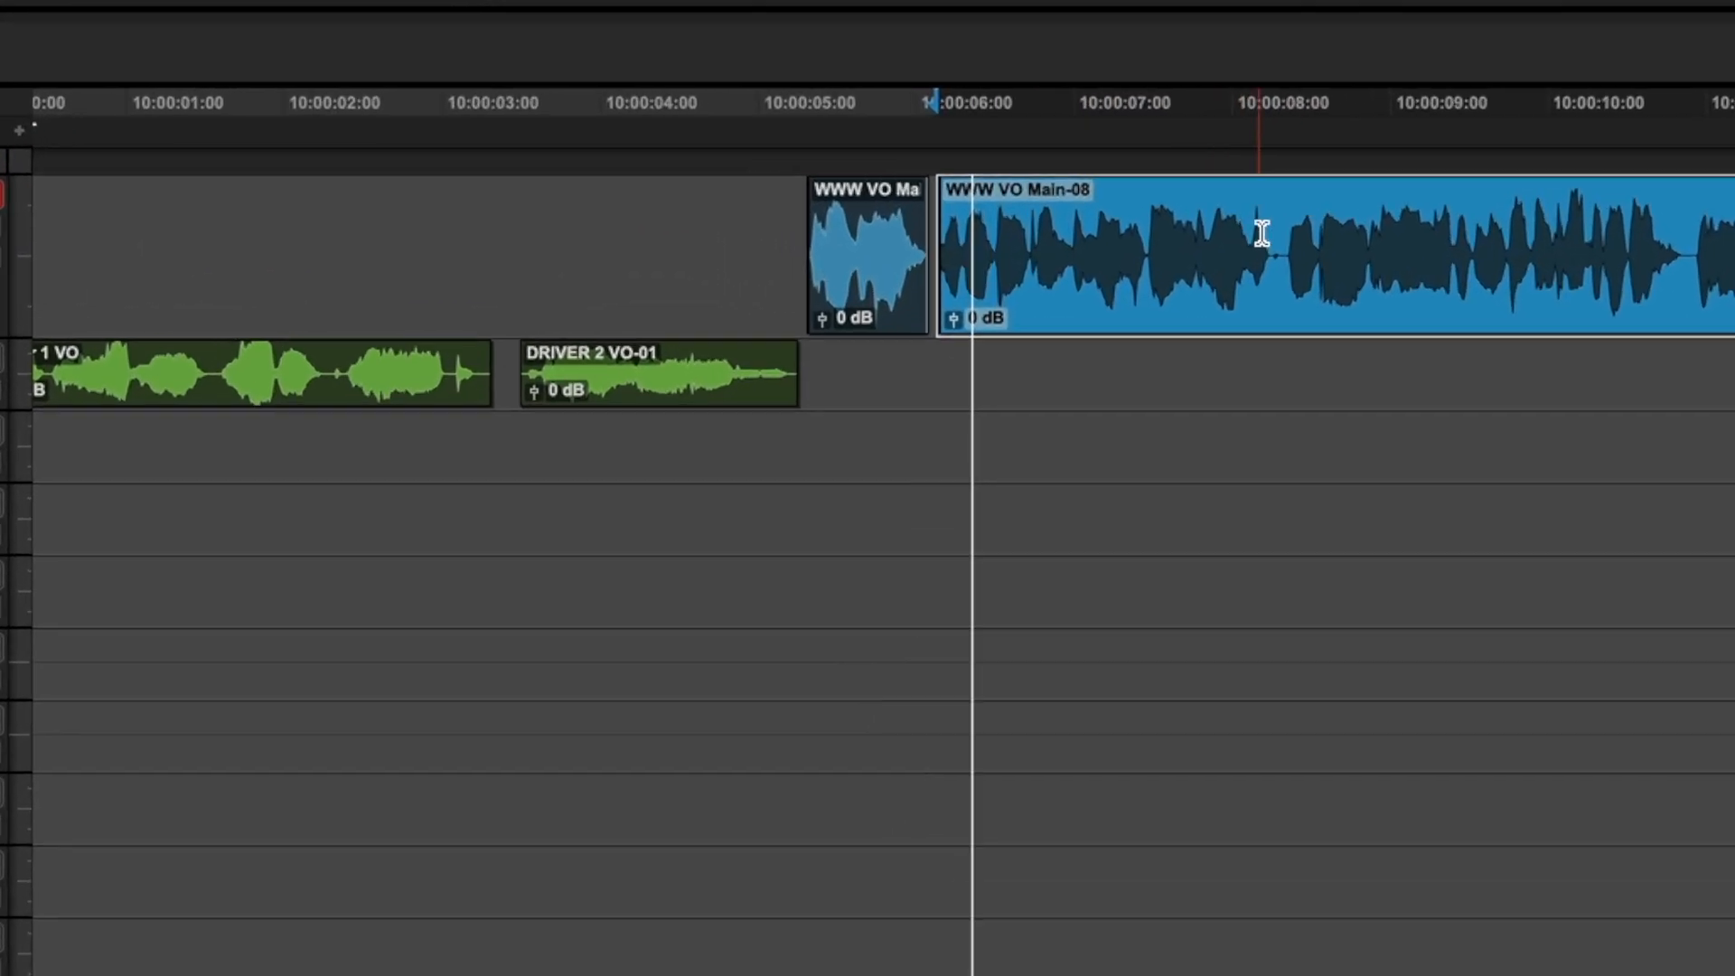
- Delete the short pause just after 10:00:08:00 in WWW VO Main-08 and play back the voiceover edit
click(1262, 233)
key(t)
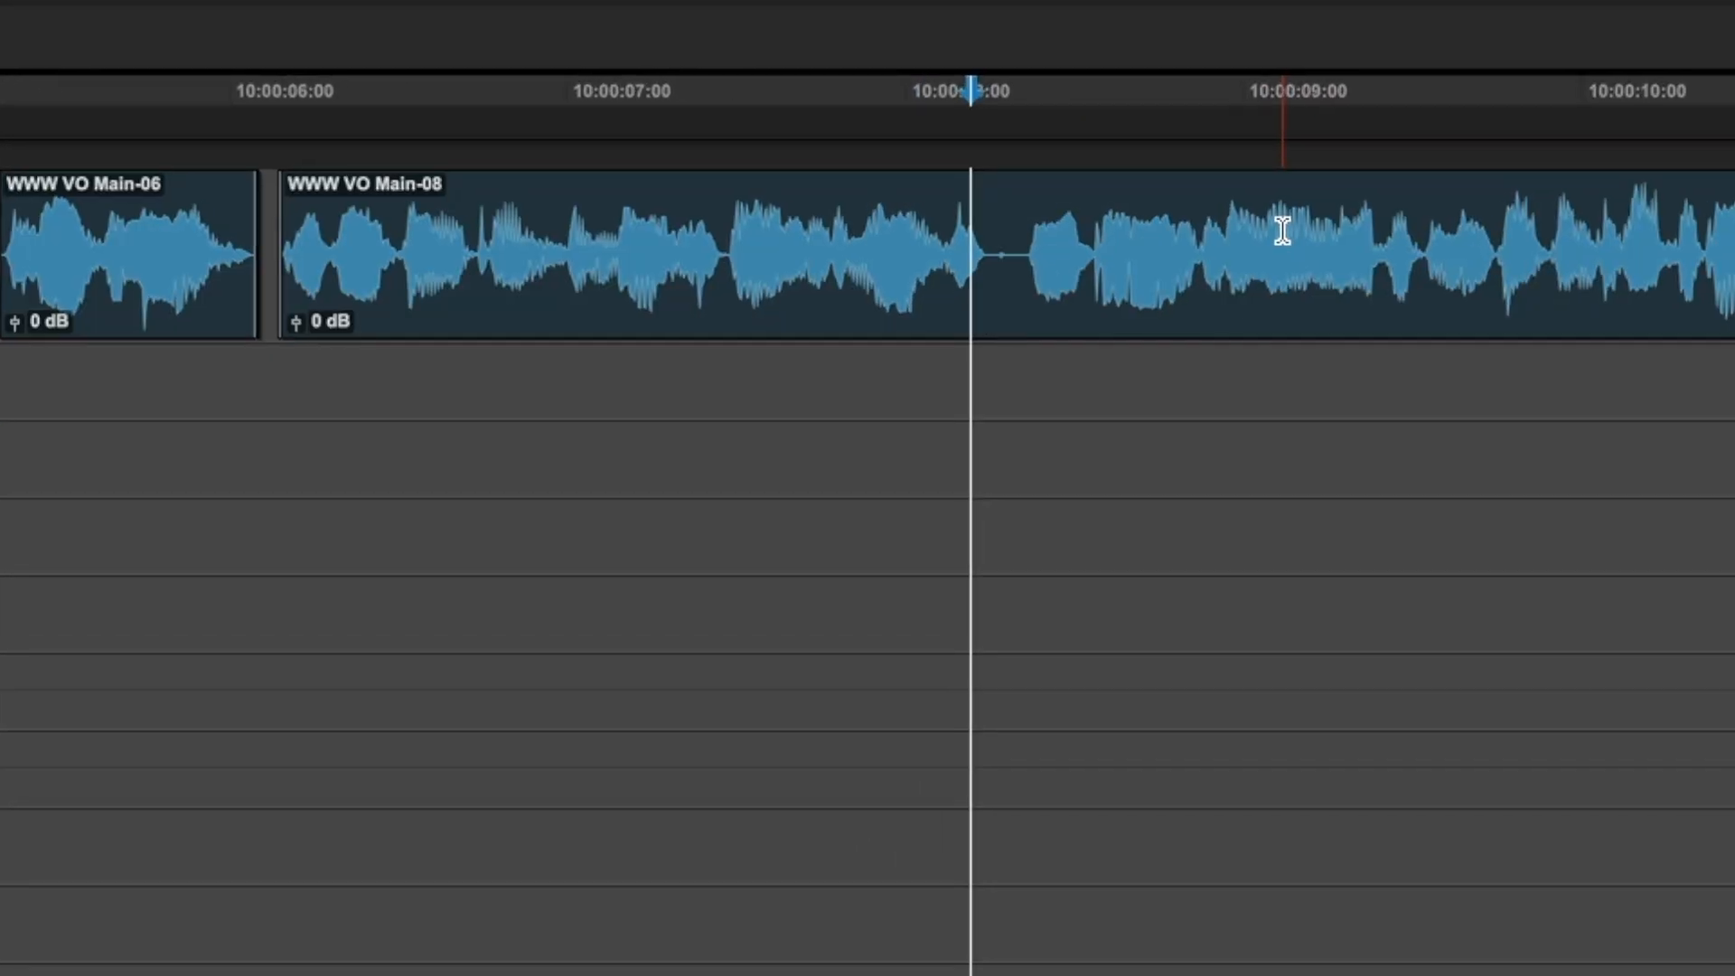
drag(1027, 248, 990, 230)
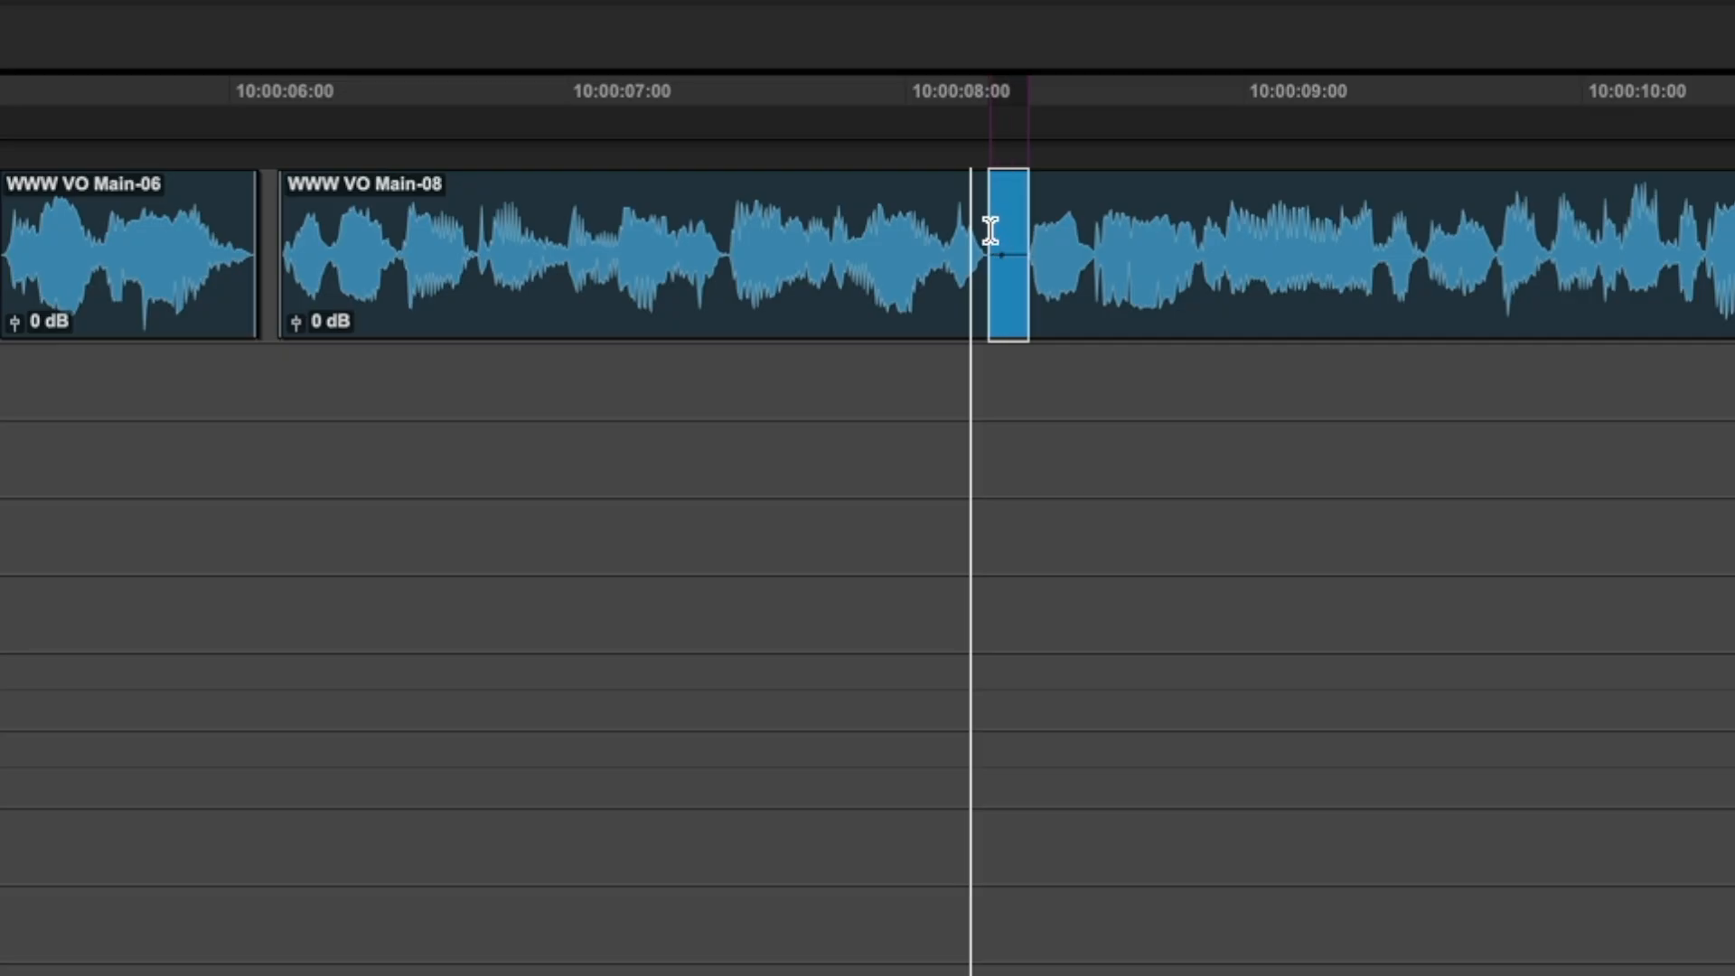
key(Delete)
key(r)
key(space)
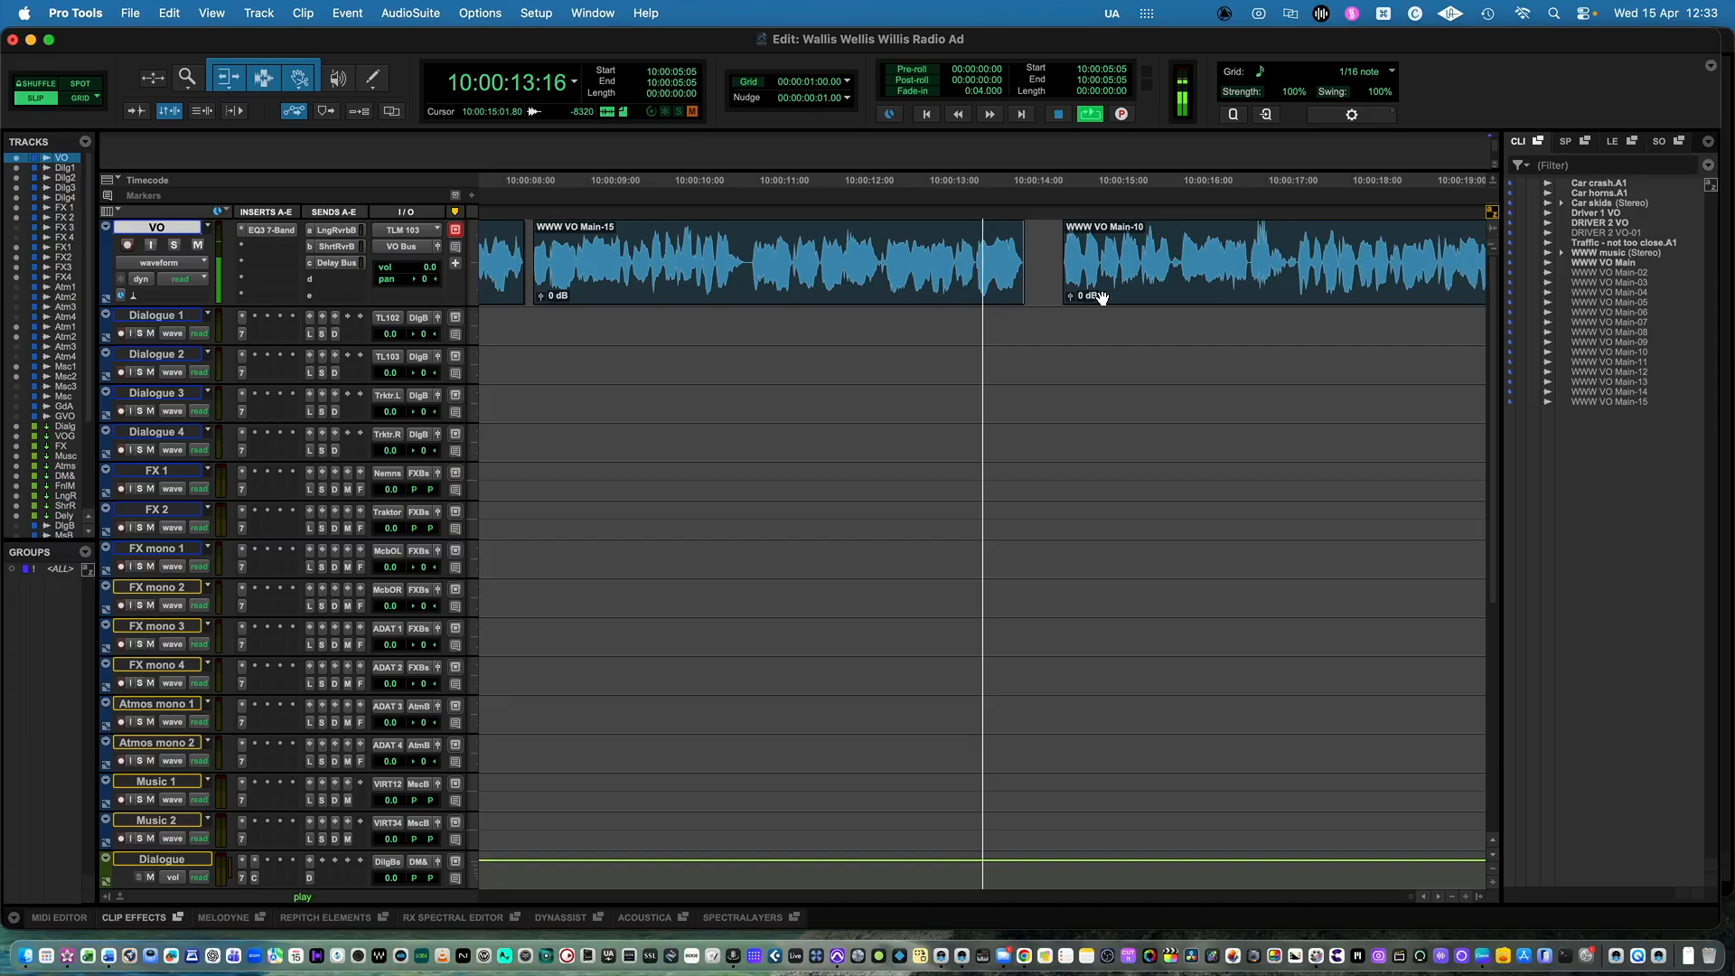
- Move WWW VO Main-10 and all following voiceover clips earlier to tighten the gap after WWW VO Main-15, and play back the join
key(space)
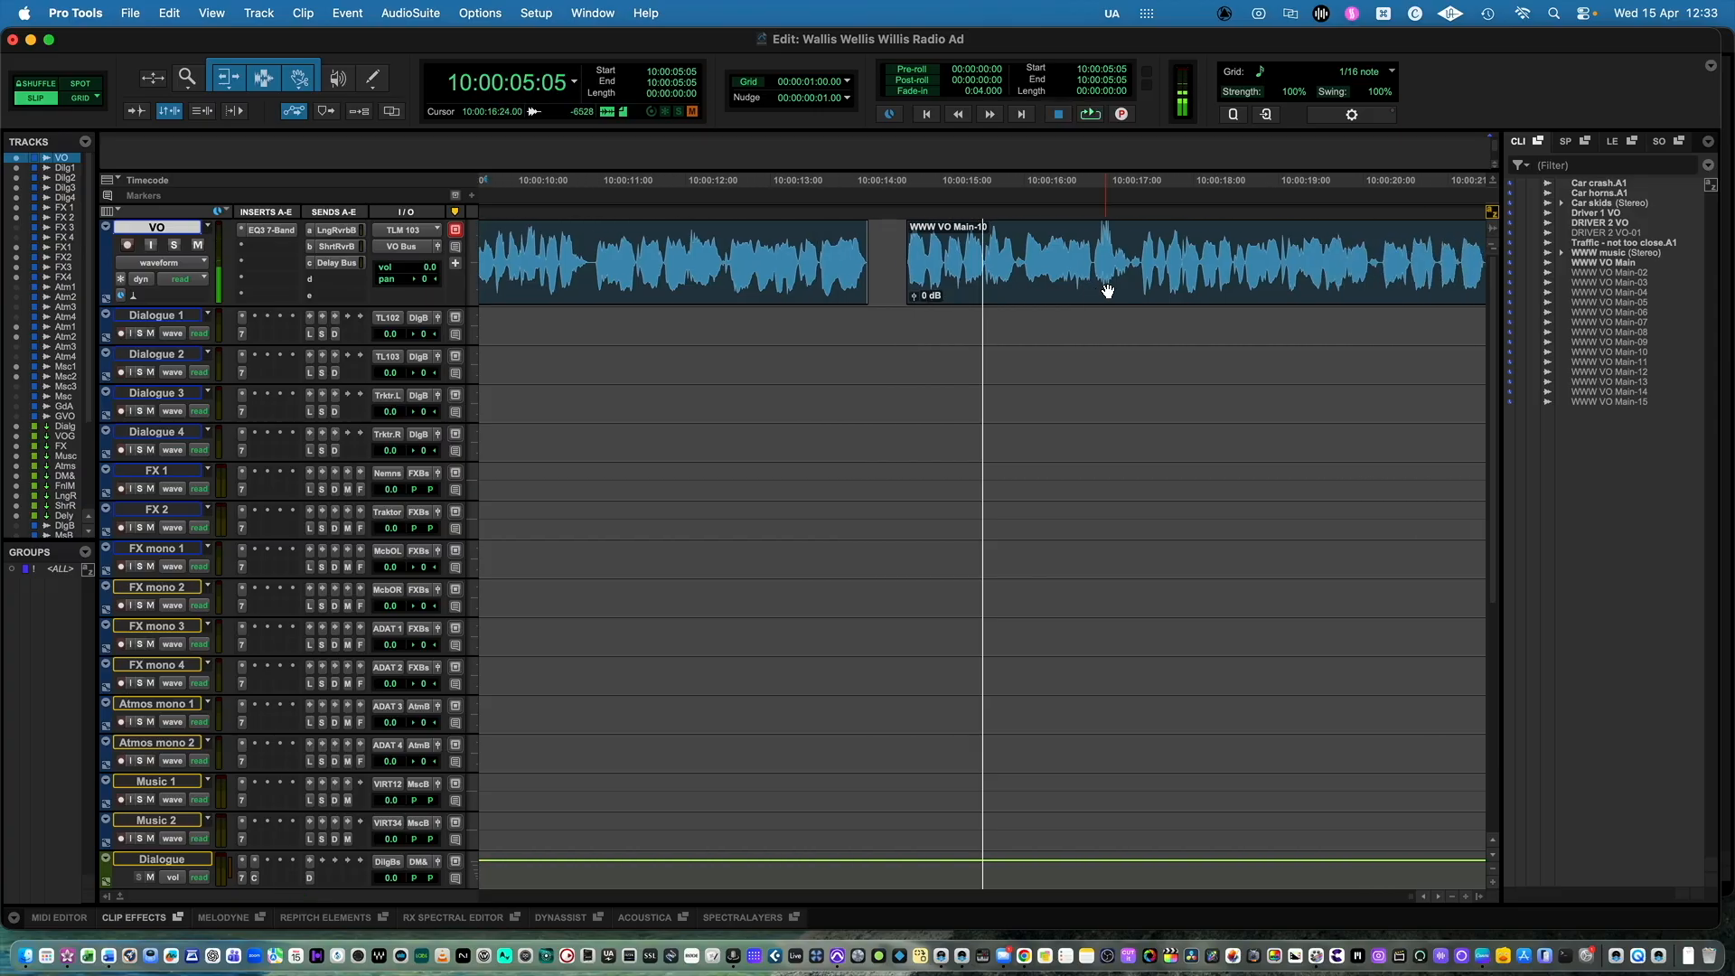
click(1110, 291)
key(r)
key(r)
shift+click(1225, 291)
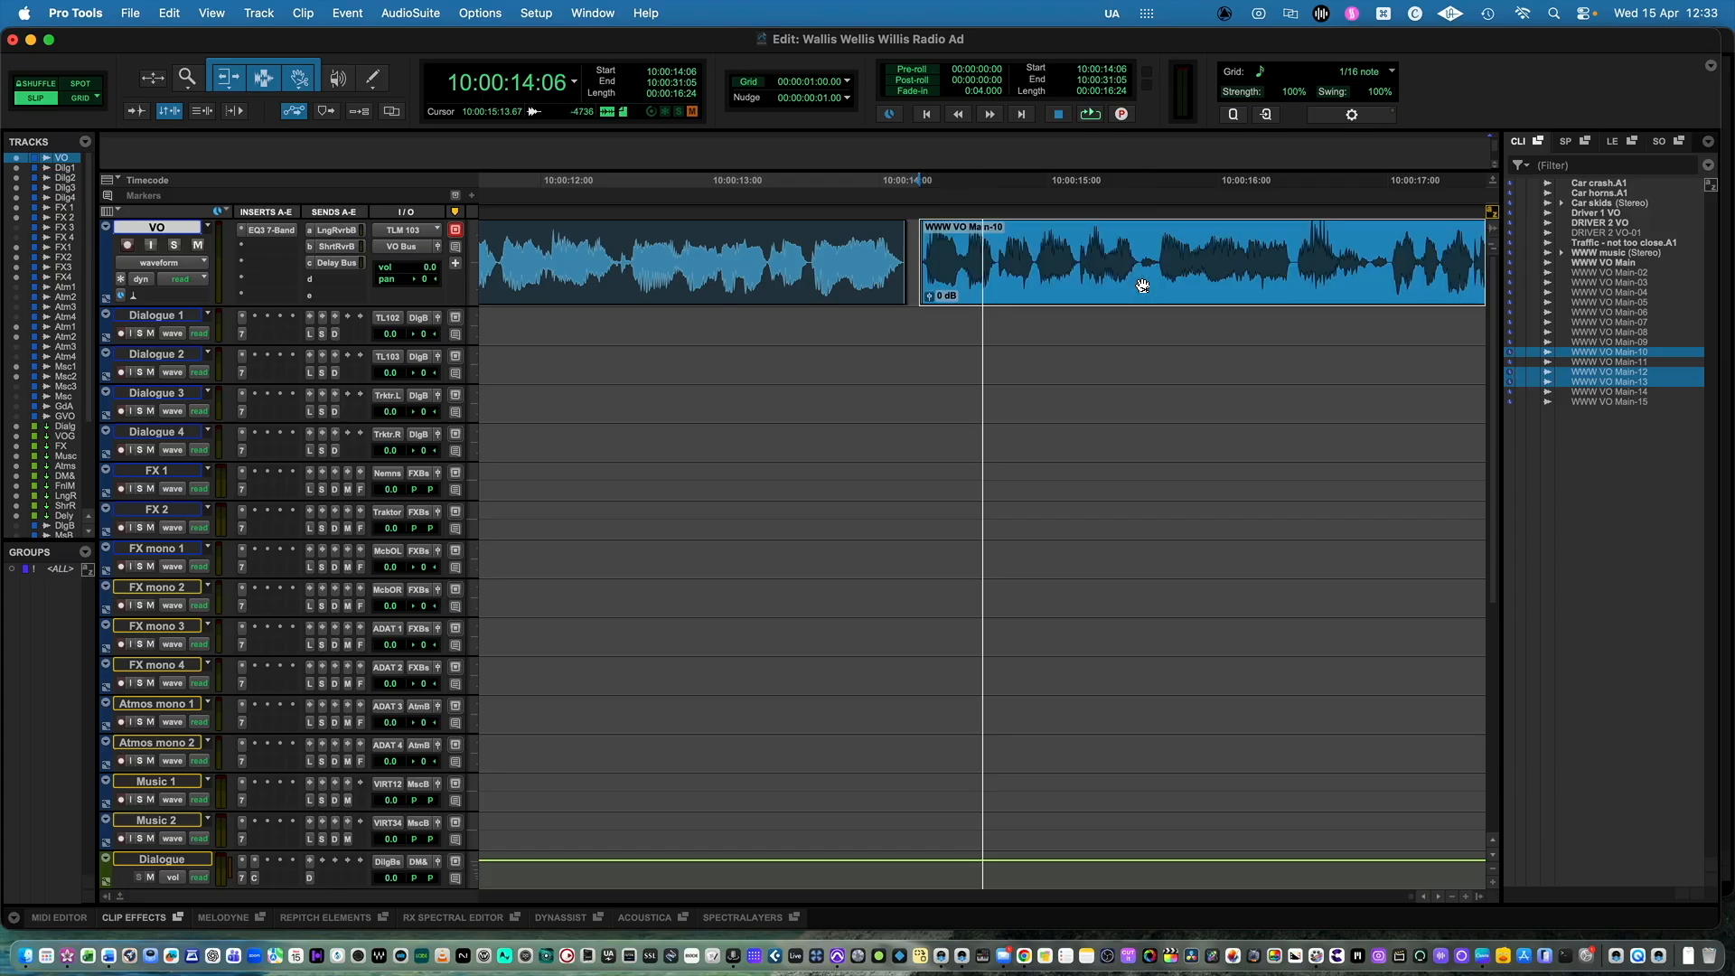
click(905, 242)
key(space)
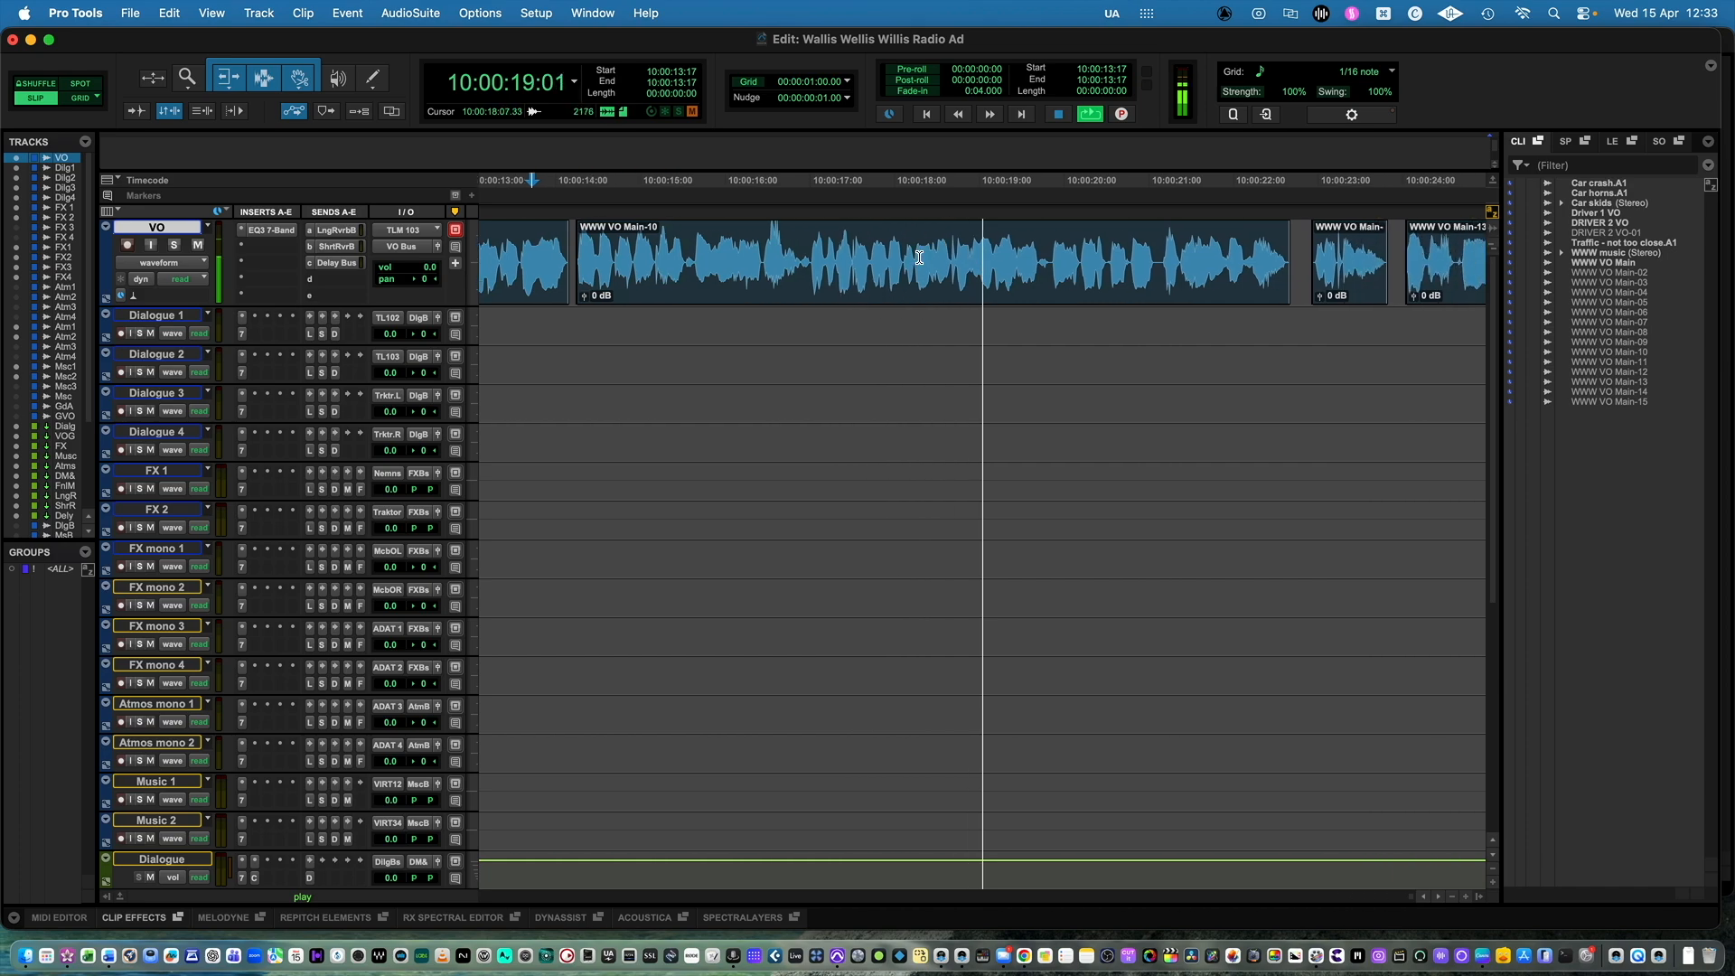
- Delete the short pause from 10:00:19:17 to 10:00:19:21 in WWW VO Main-10 and play across the edit
key(space)
drag(906, 253, 882, 246)
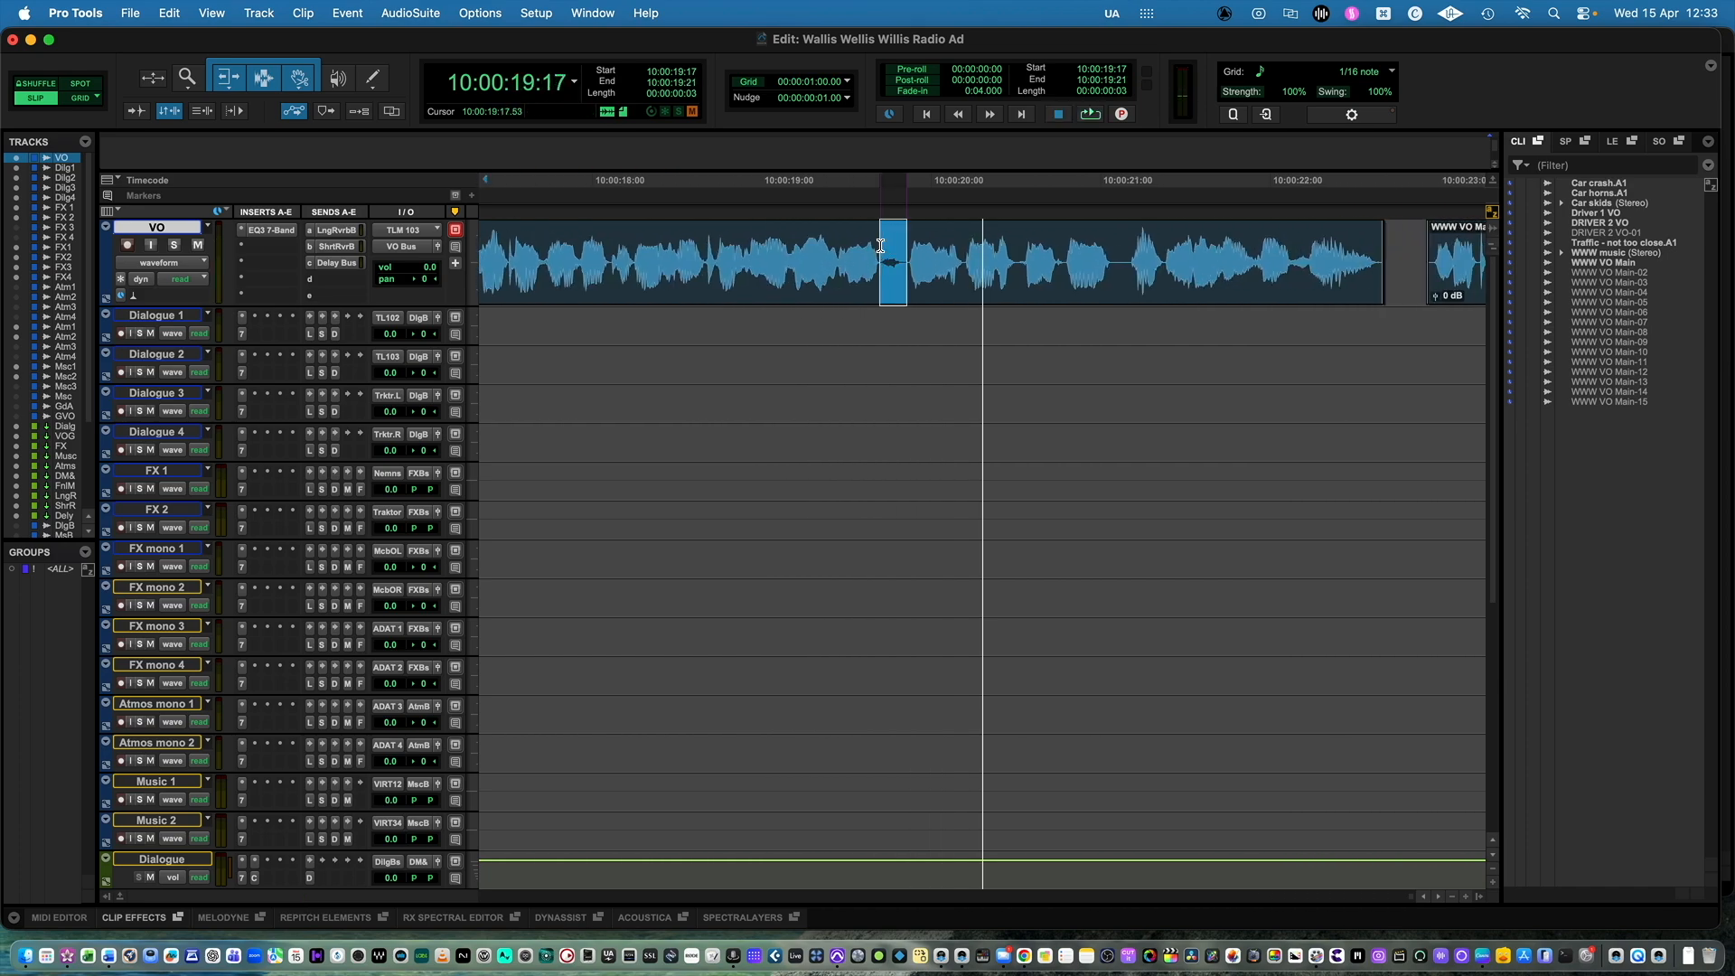
key(Delete)
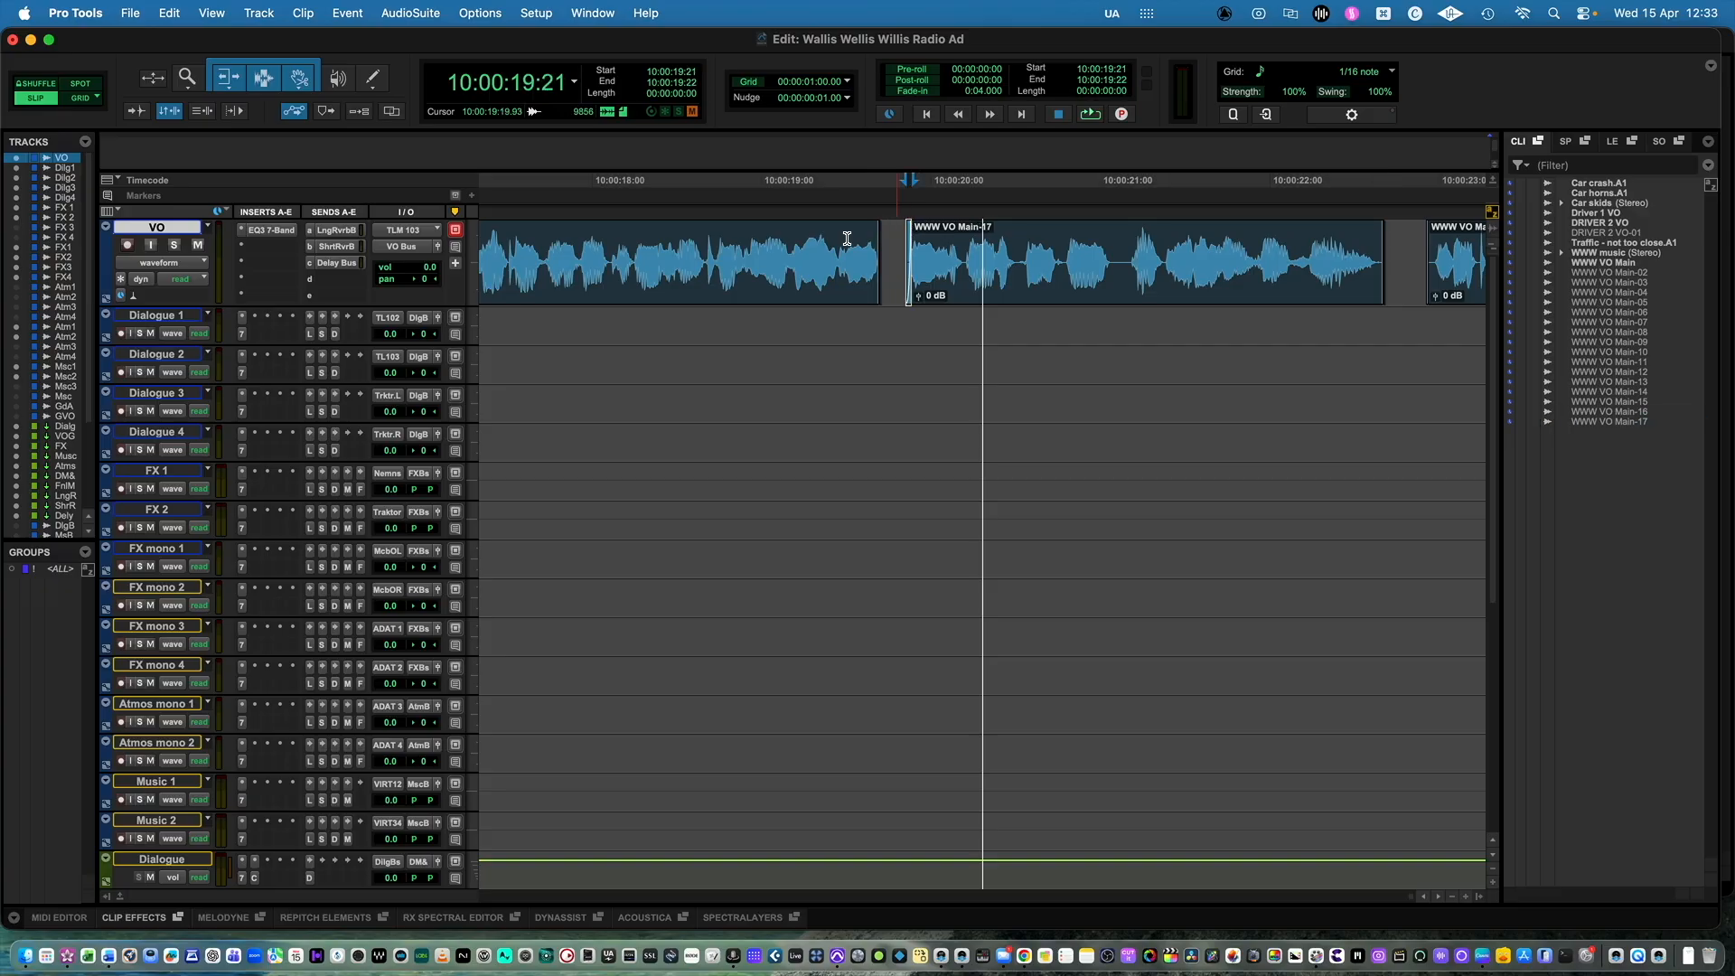
click(814, 240)
key(space)
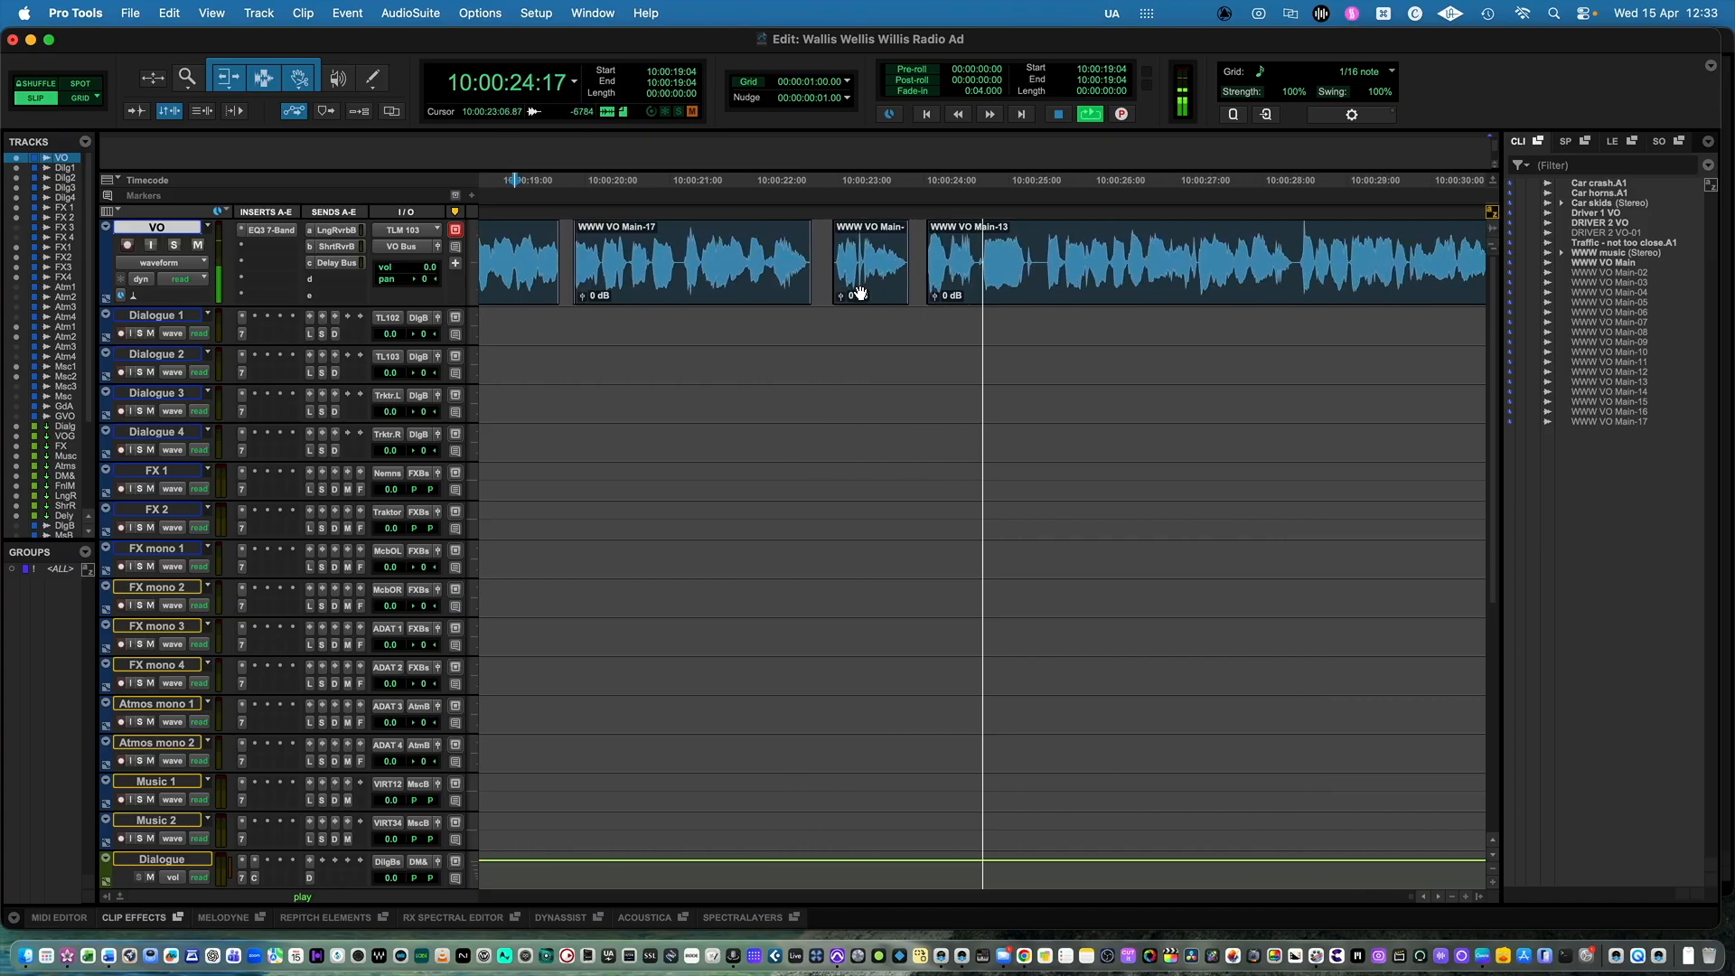
- Move WWW VO Main-12 and WWW VO Main-13 earlier to tighten the gaps after WWW VO Main-17, and play them back
click(831, 298)
click(950, 299)
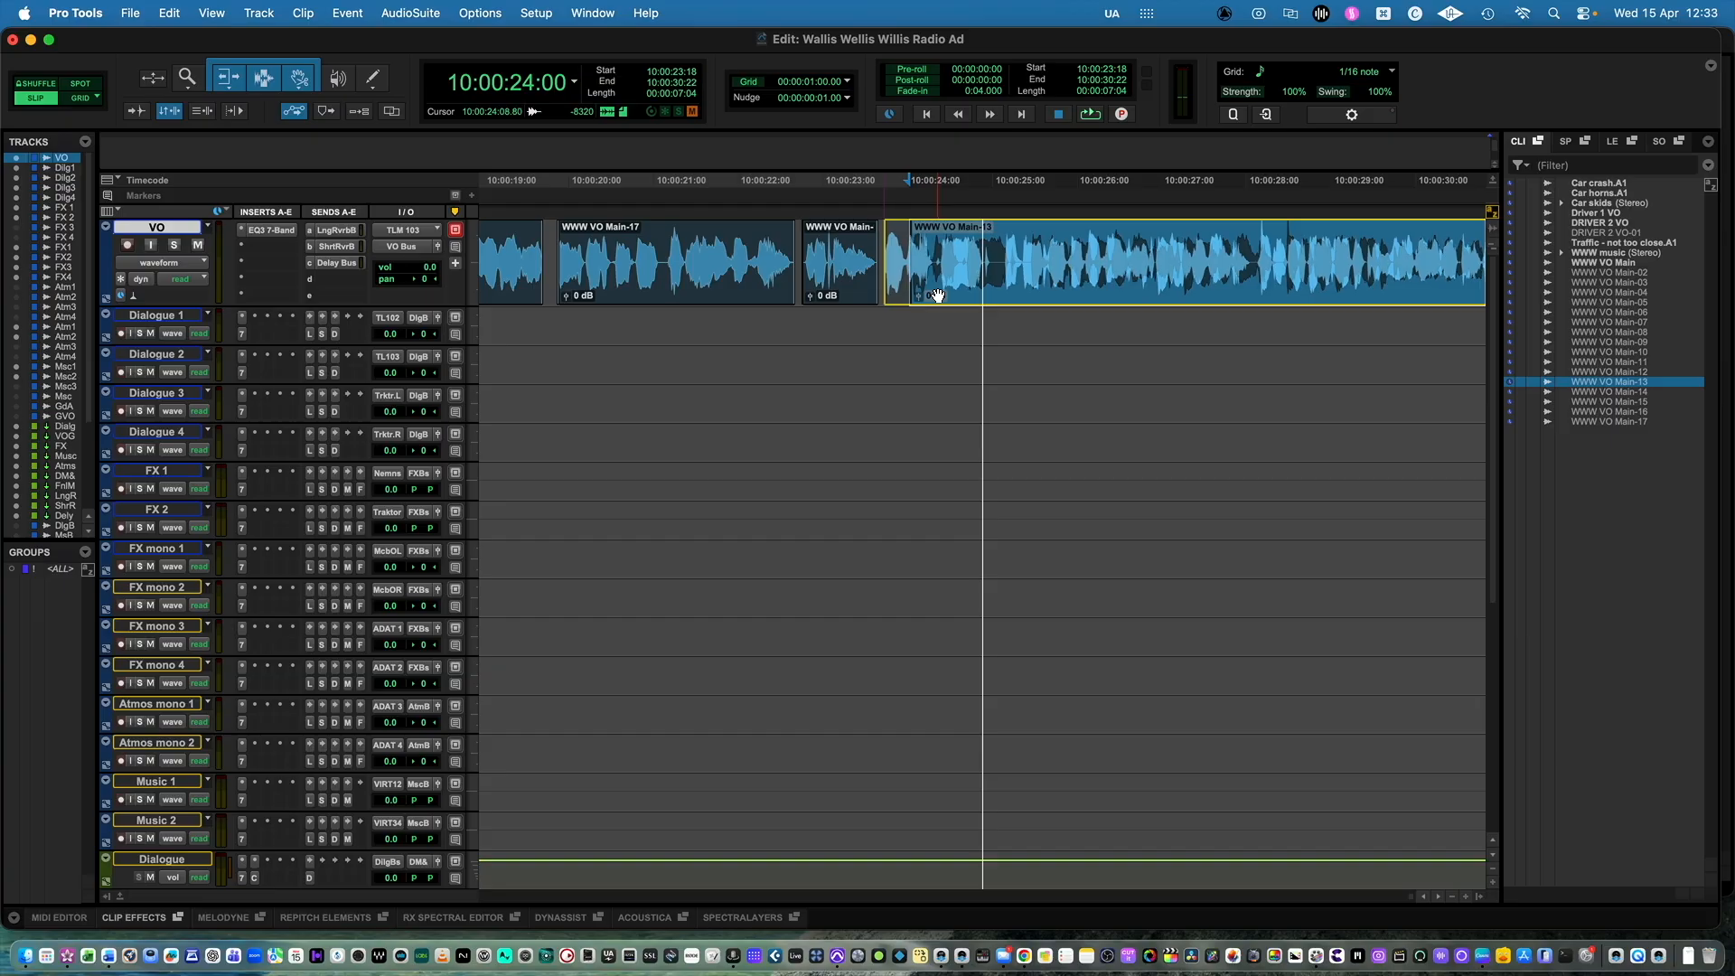
click(853, 271)
key(space)
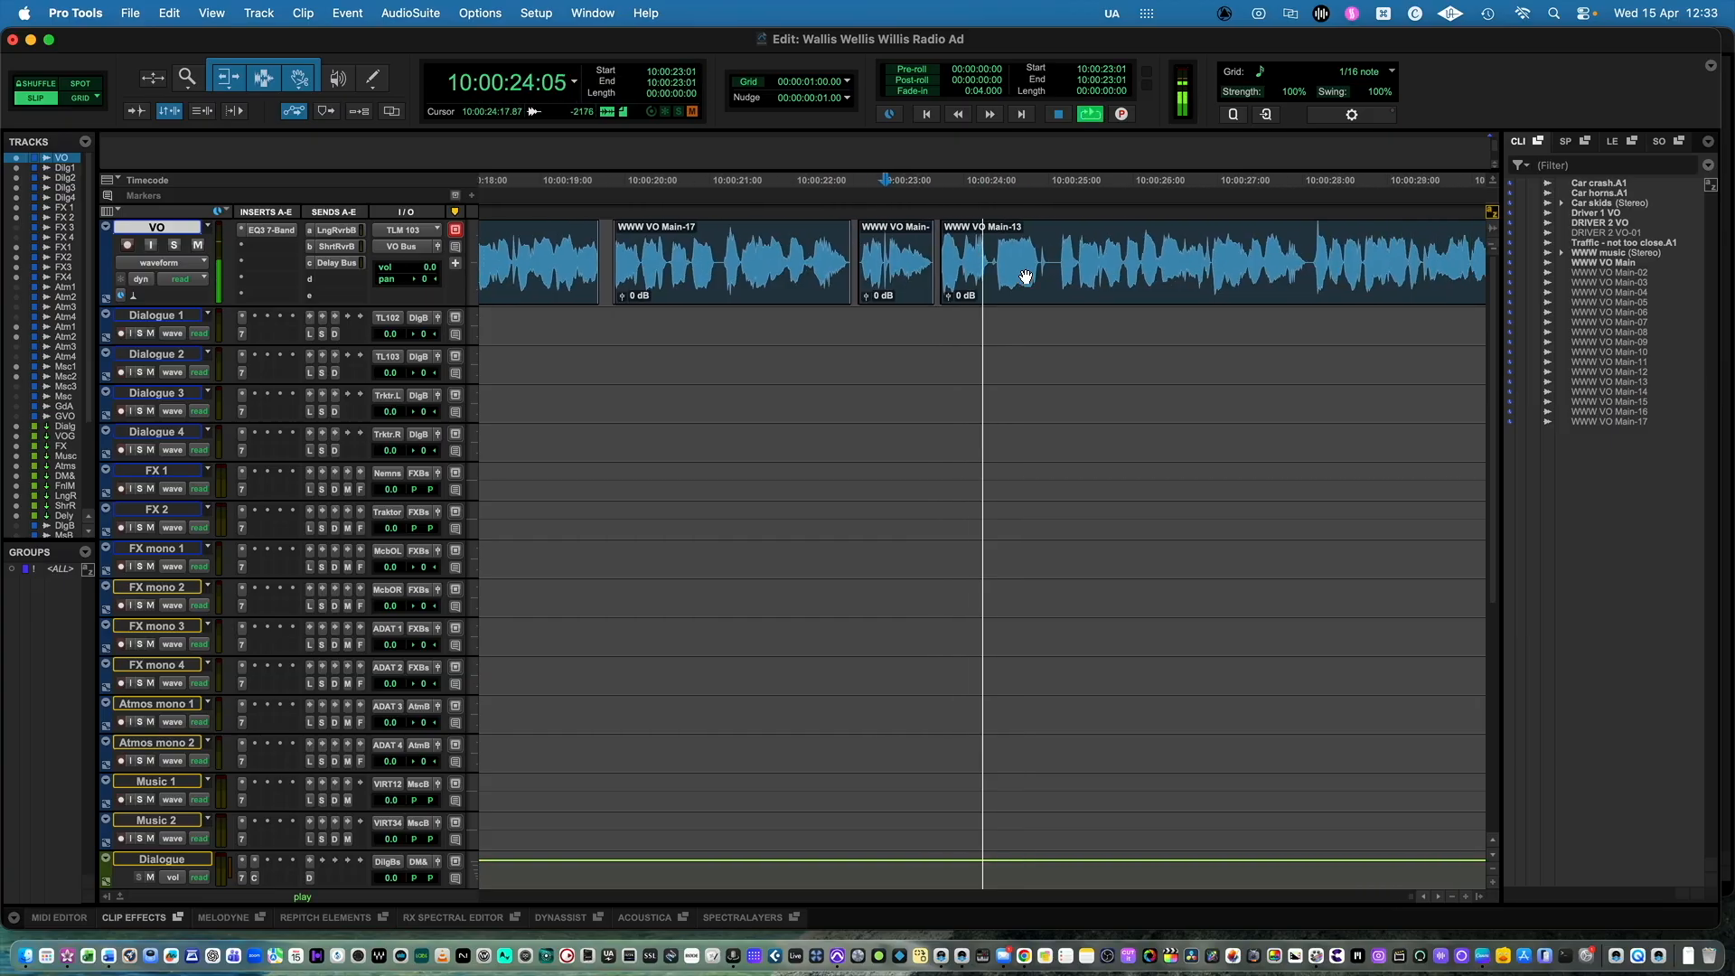
- Split WWW VO Main-13 at its pause near 10:00:25:00, move the second part earlier to 10:00:25:01 and continue playback
key(space)
drag(941, 289, 950, 290)
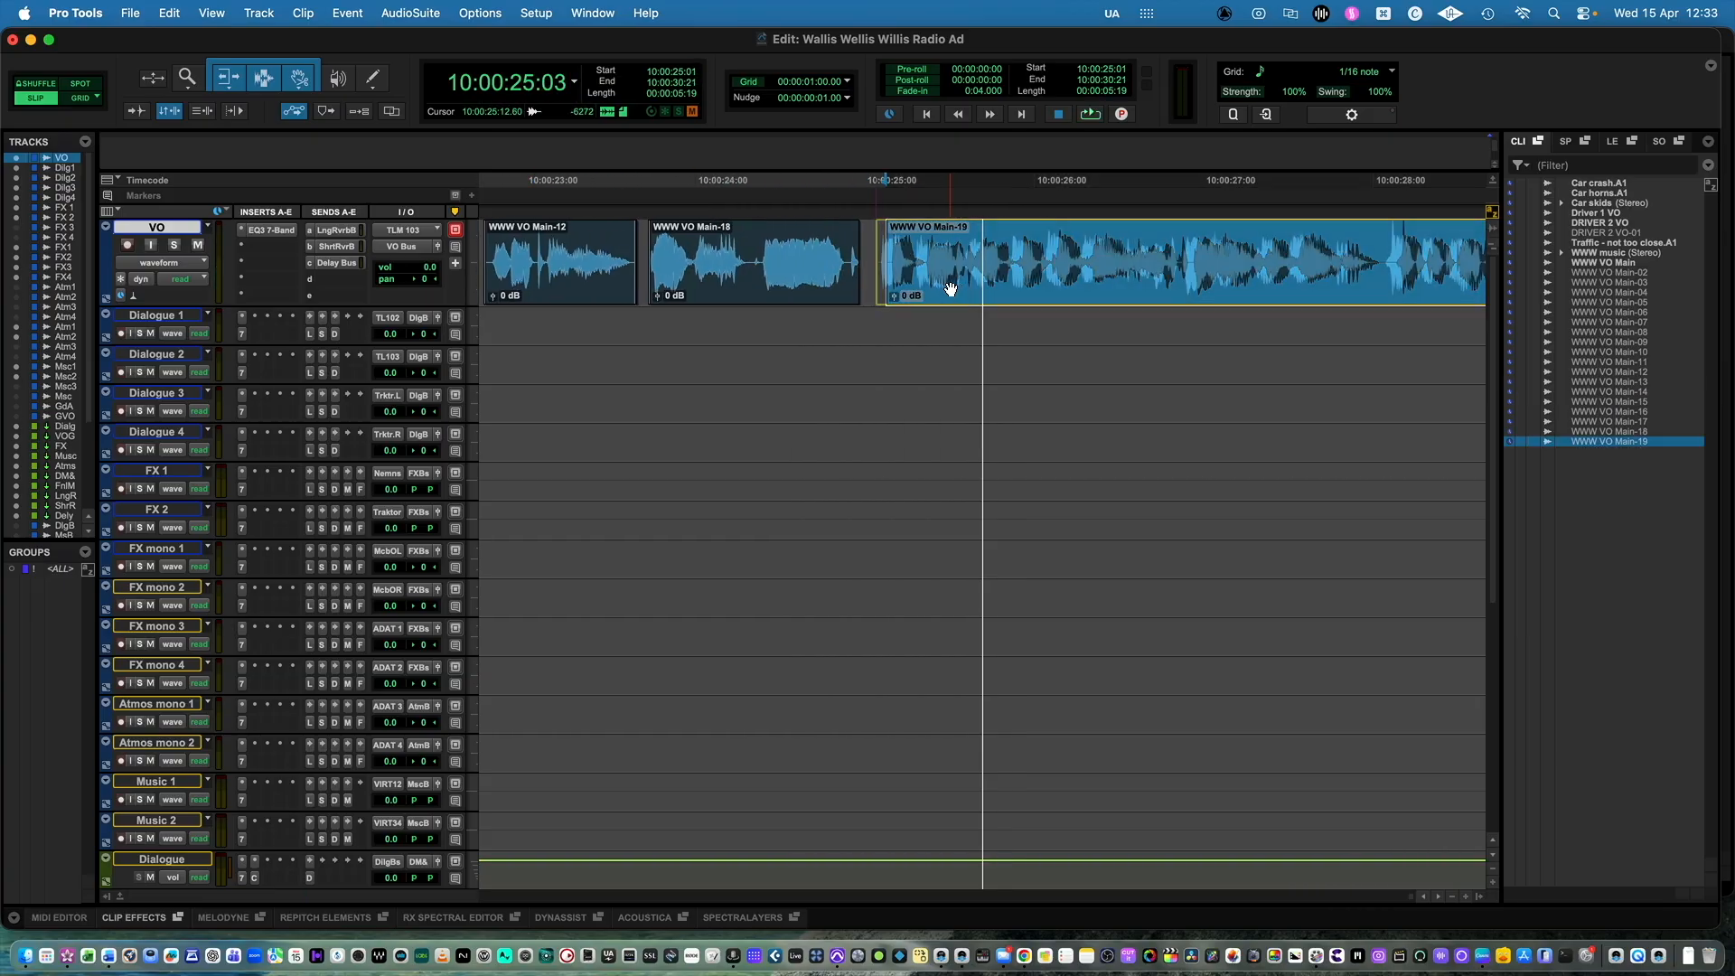
click(1268, 254)
key(space)
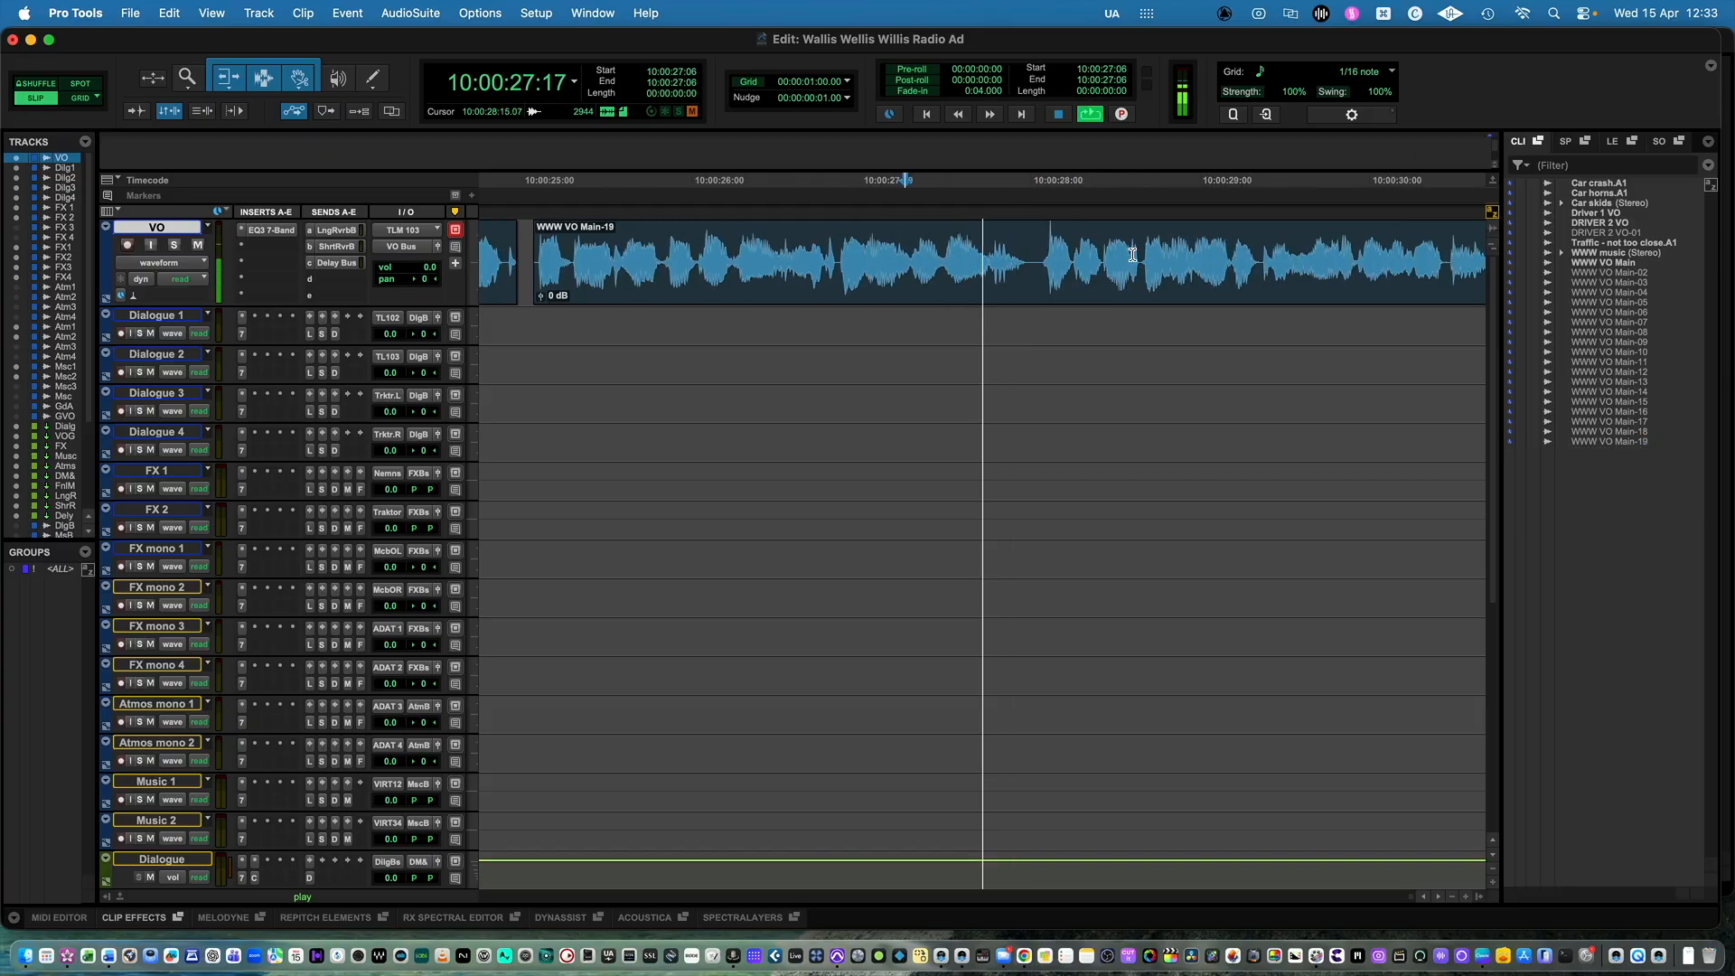
- Split WWW VO Main-19 at the pause near 10:00:28:00 and tighten the gap before its last phrase
key(r)
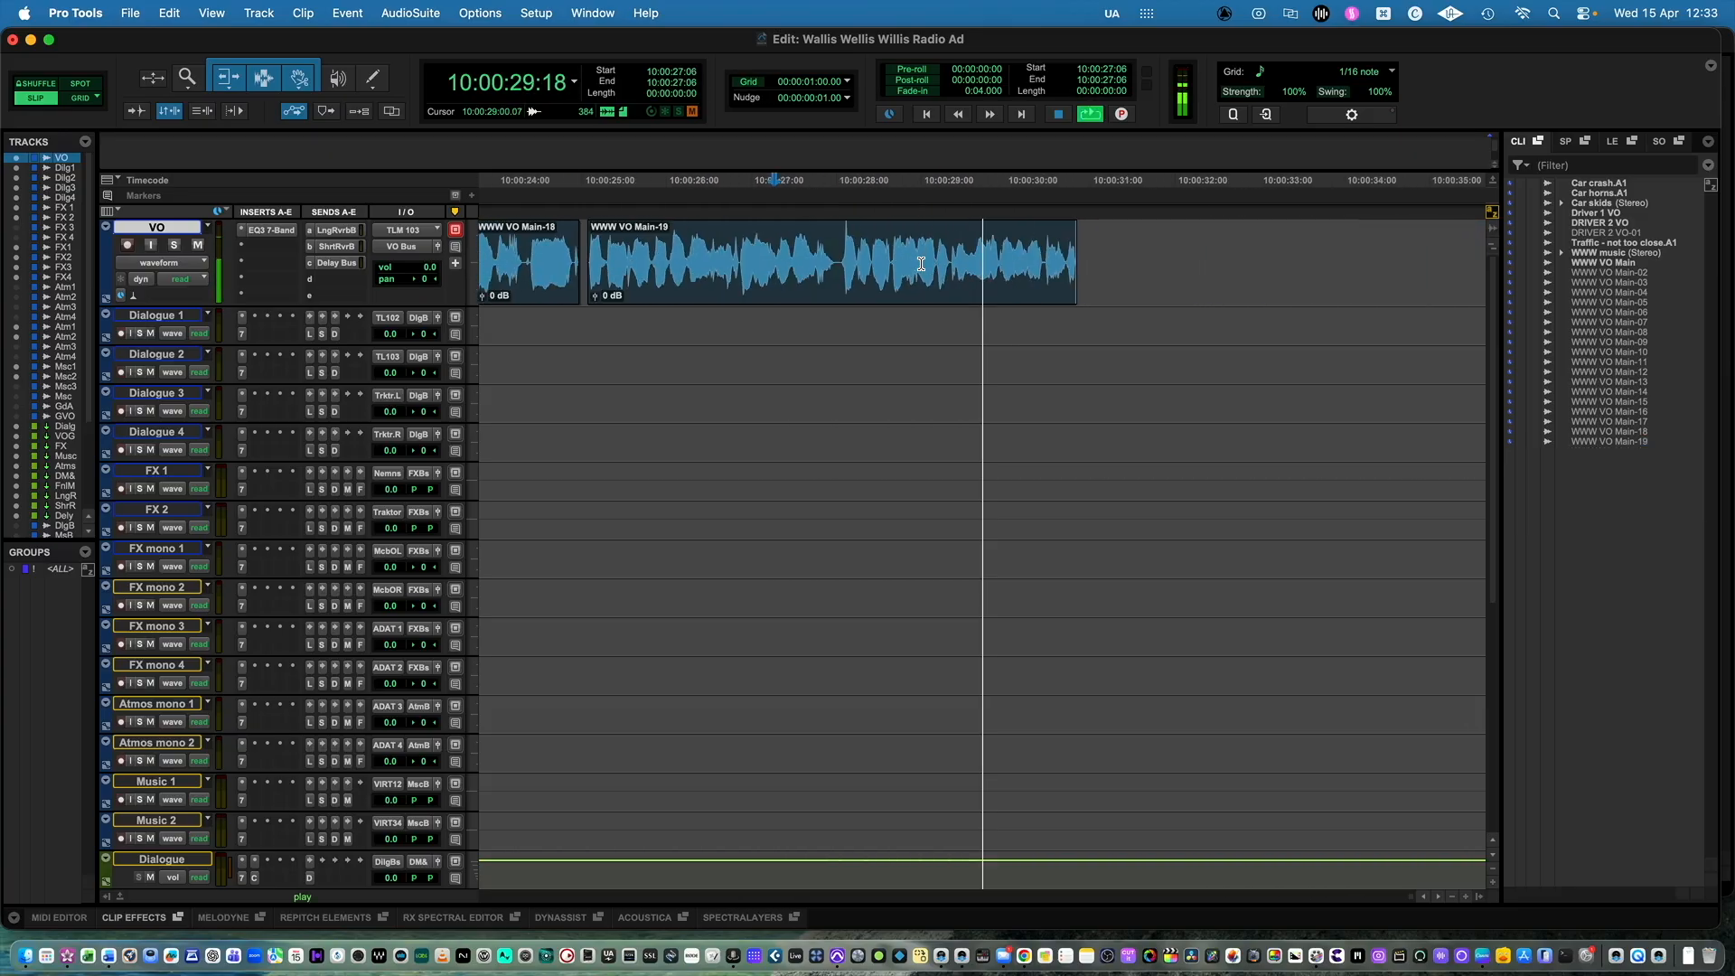
drag(1008, 296, 999, 297)
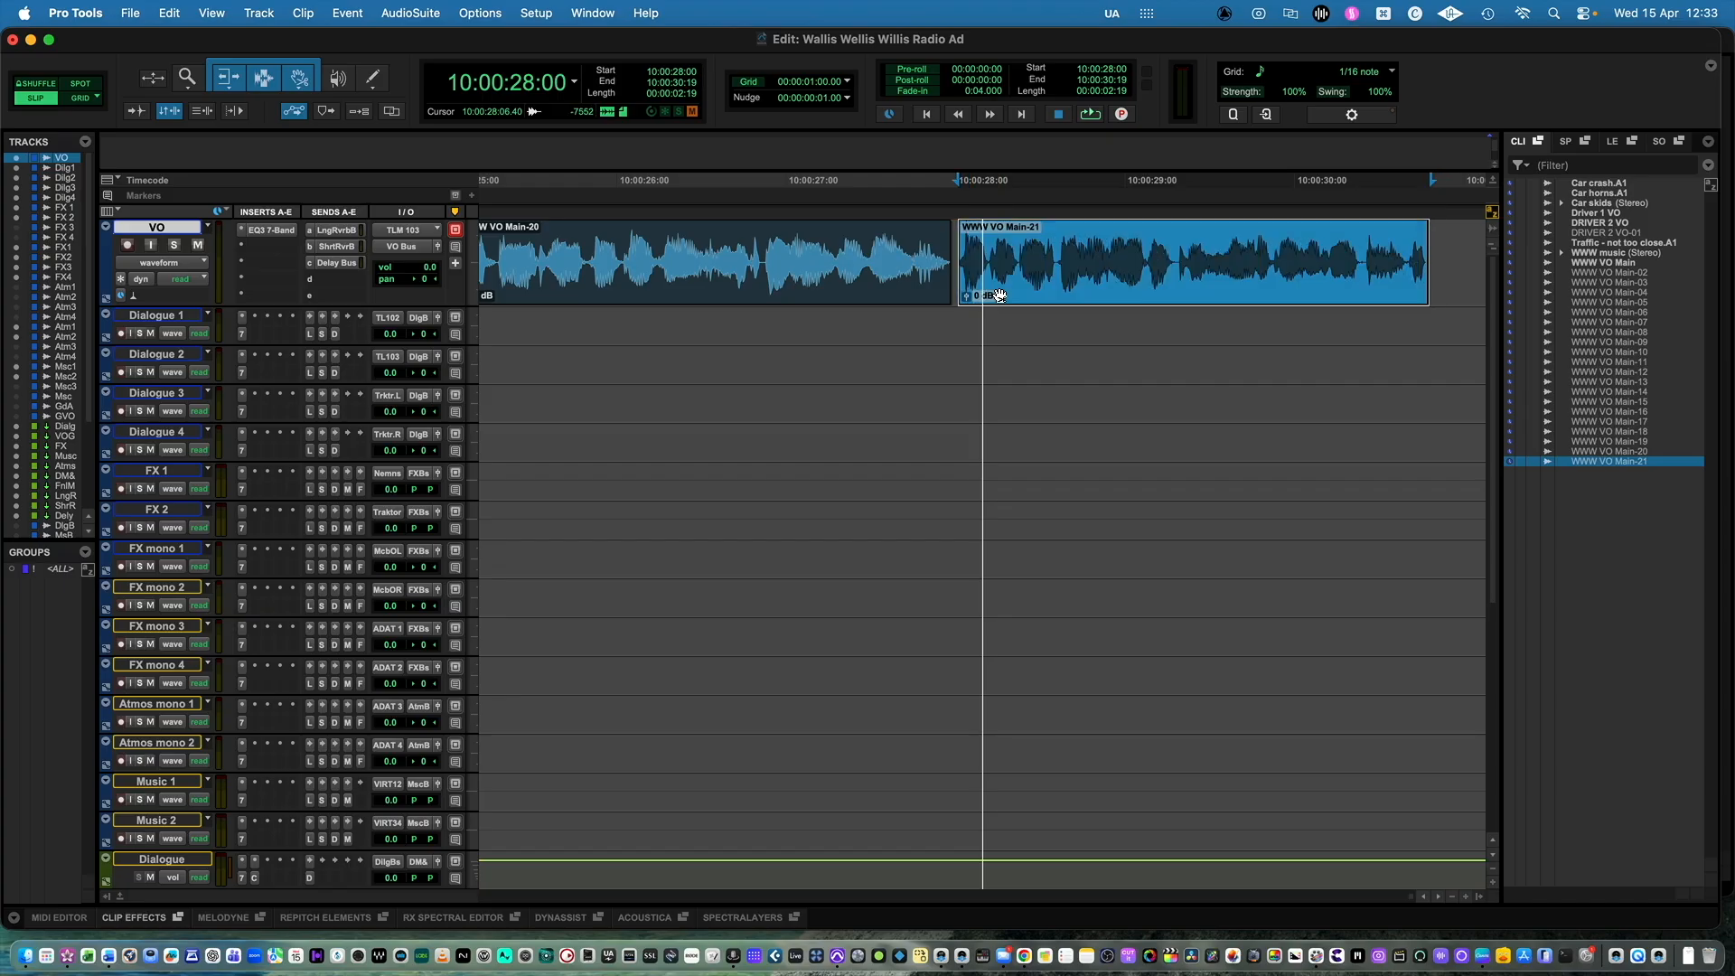
key(r)
key(r)
key(r)
key(r)
- Move the Driver 1 VO clip on Dialogue 1 to start at the START marker, 10:00:00:00
click(719, 268)
key(t)
key(t)
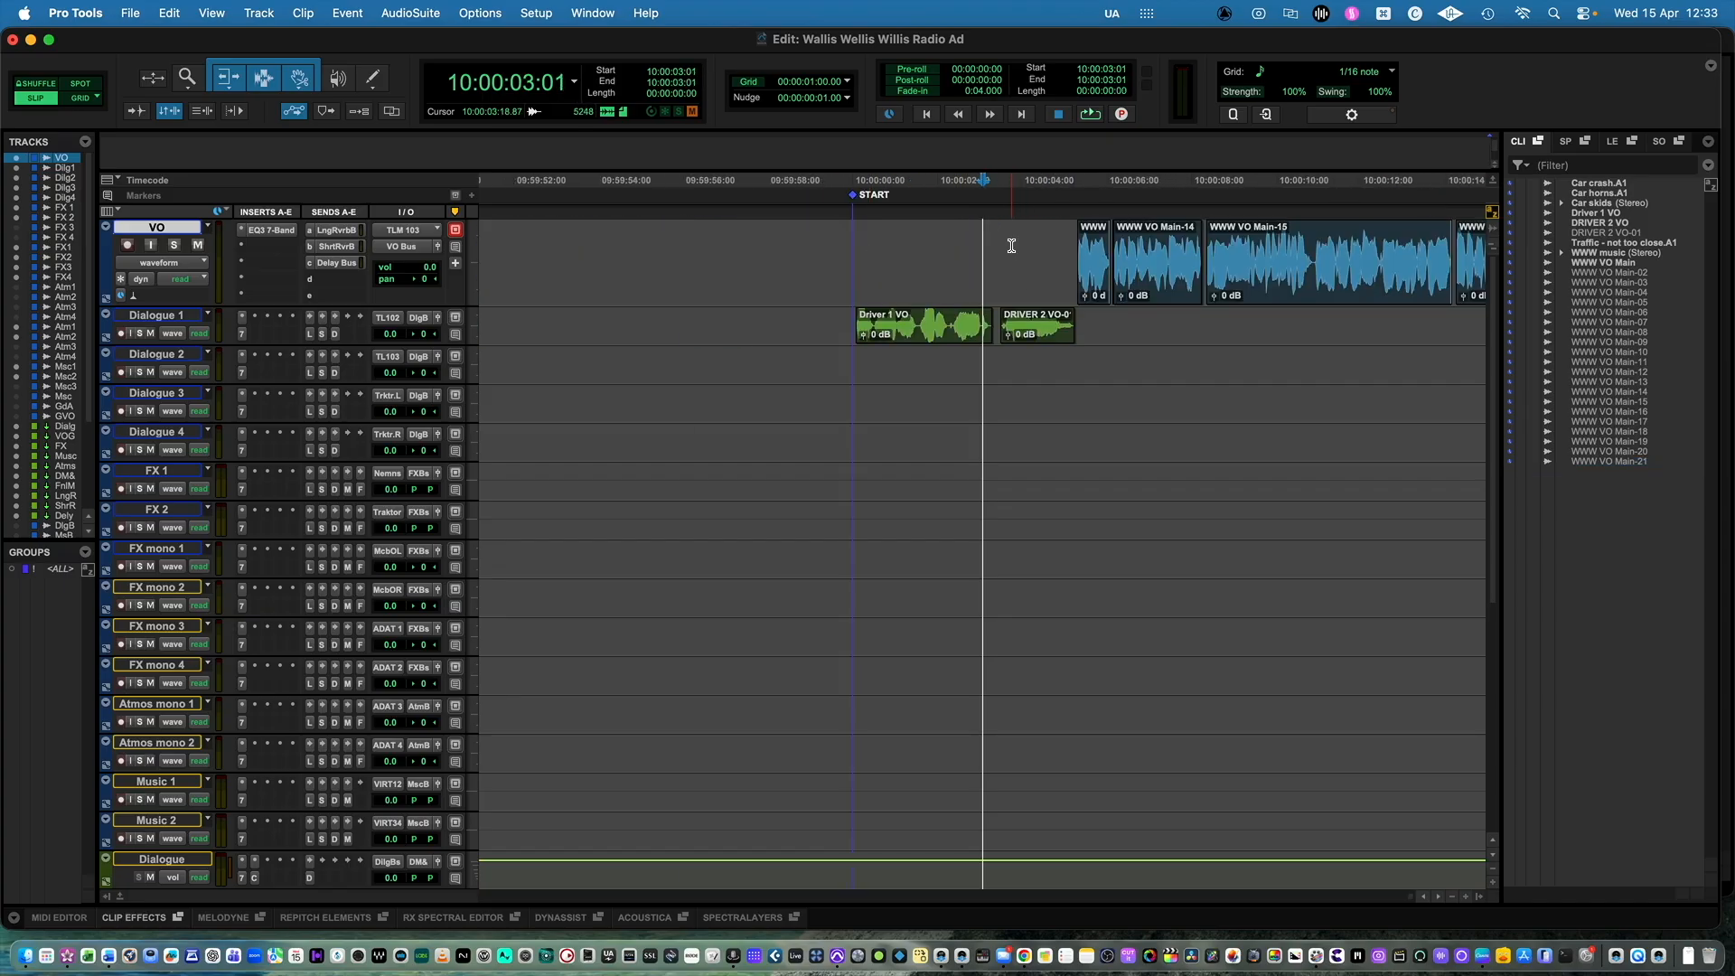
click(1011, 246)
click(958, 338)
key(t)
key(t)
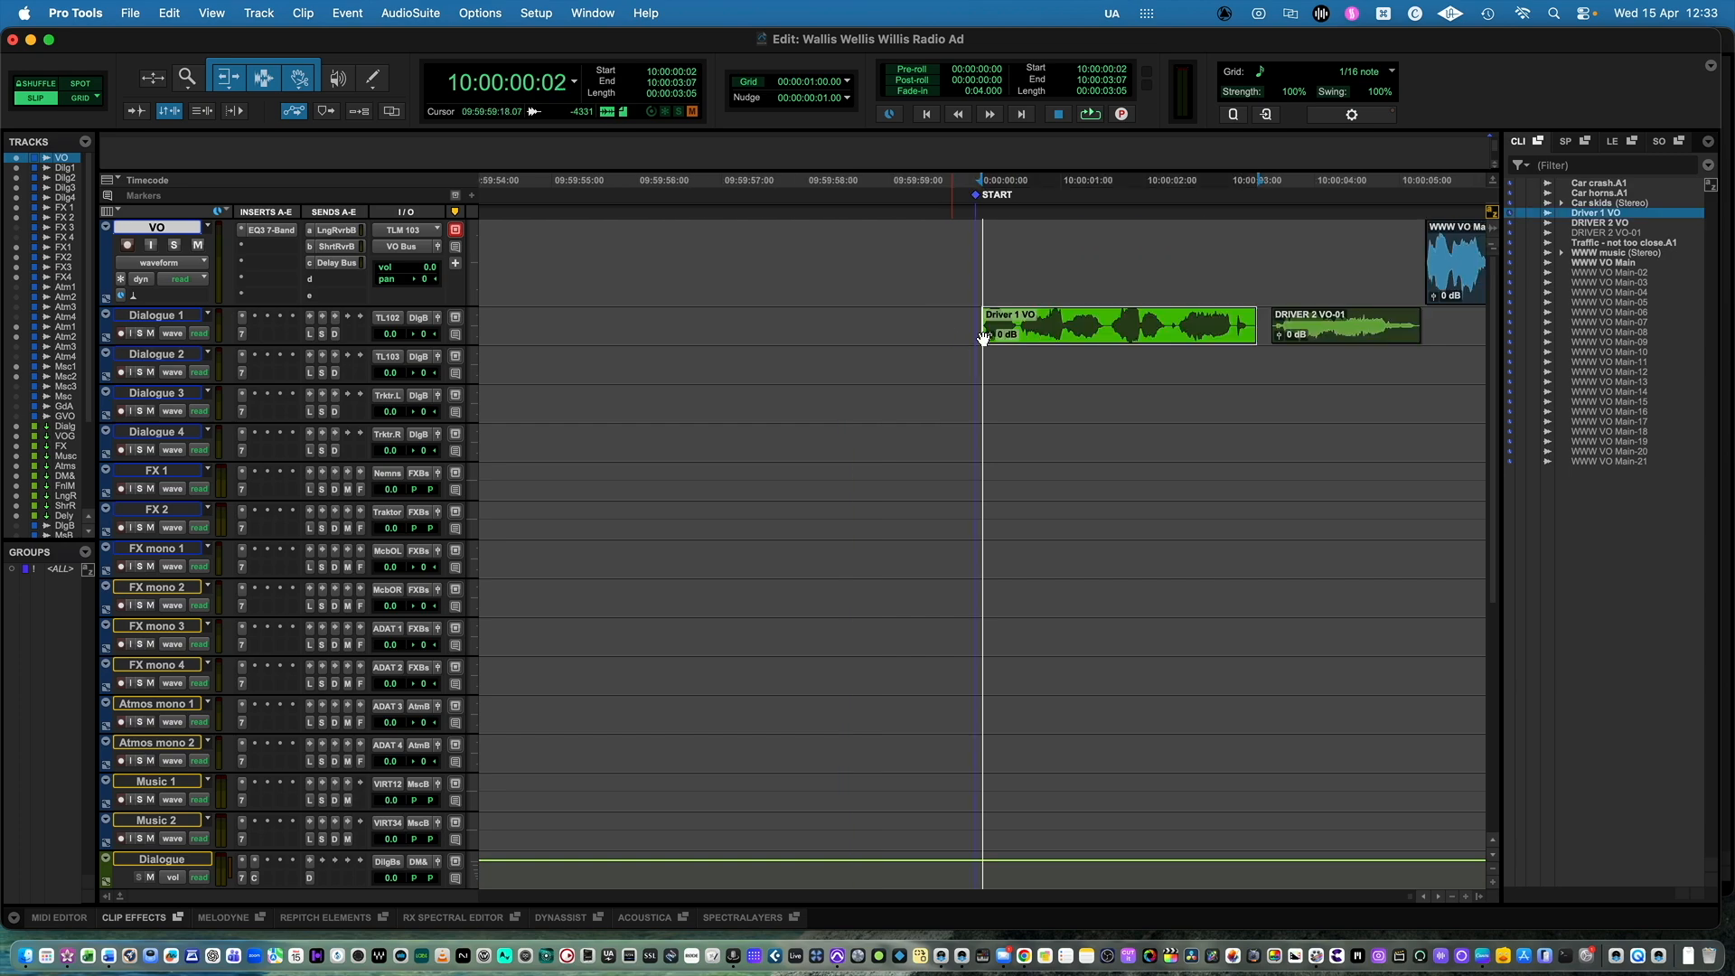
drag(986, 315, 1016, 341)
click(981, 318)
key(r)
key(r)
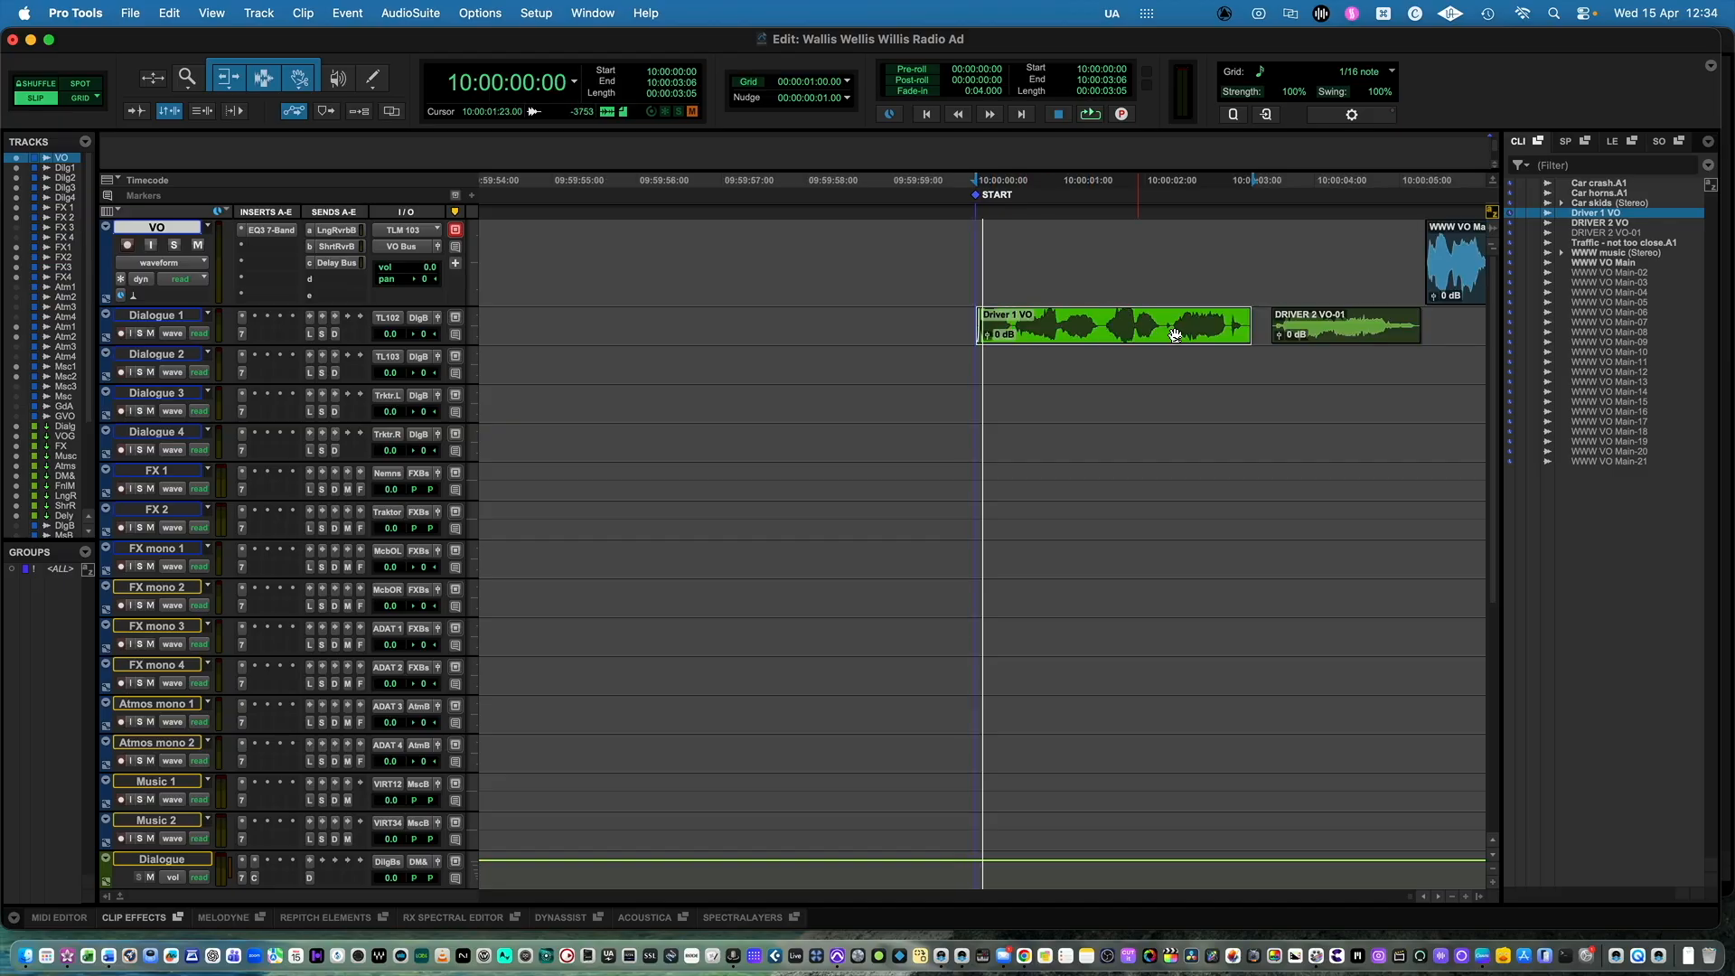
- Move DRIVER 2 VO-01 to 10:00:03:06, directly after Driver 1 VO, and trim its tail slightly
click(1174, 338)
key(t)
key(t)
drag(1143, 340, 1102, 340)
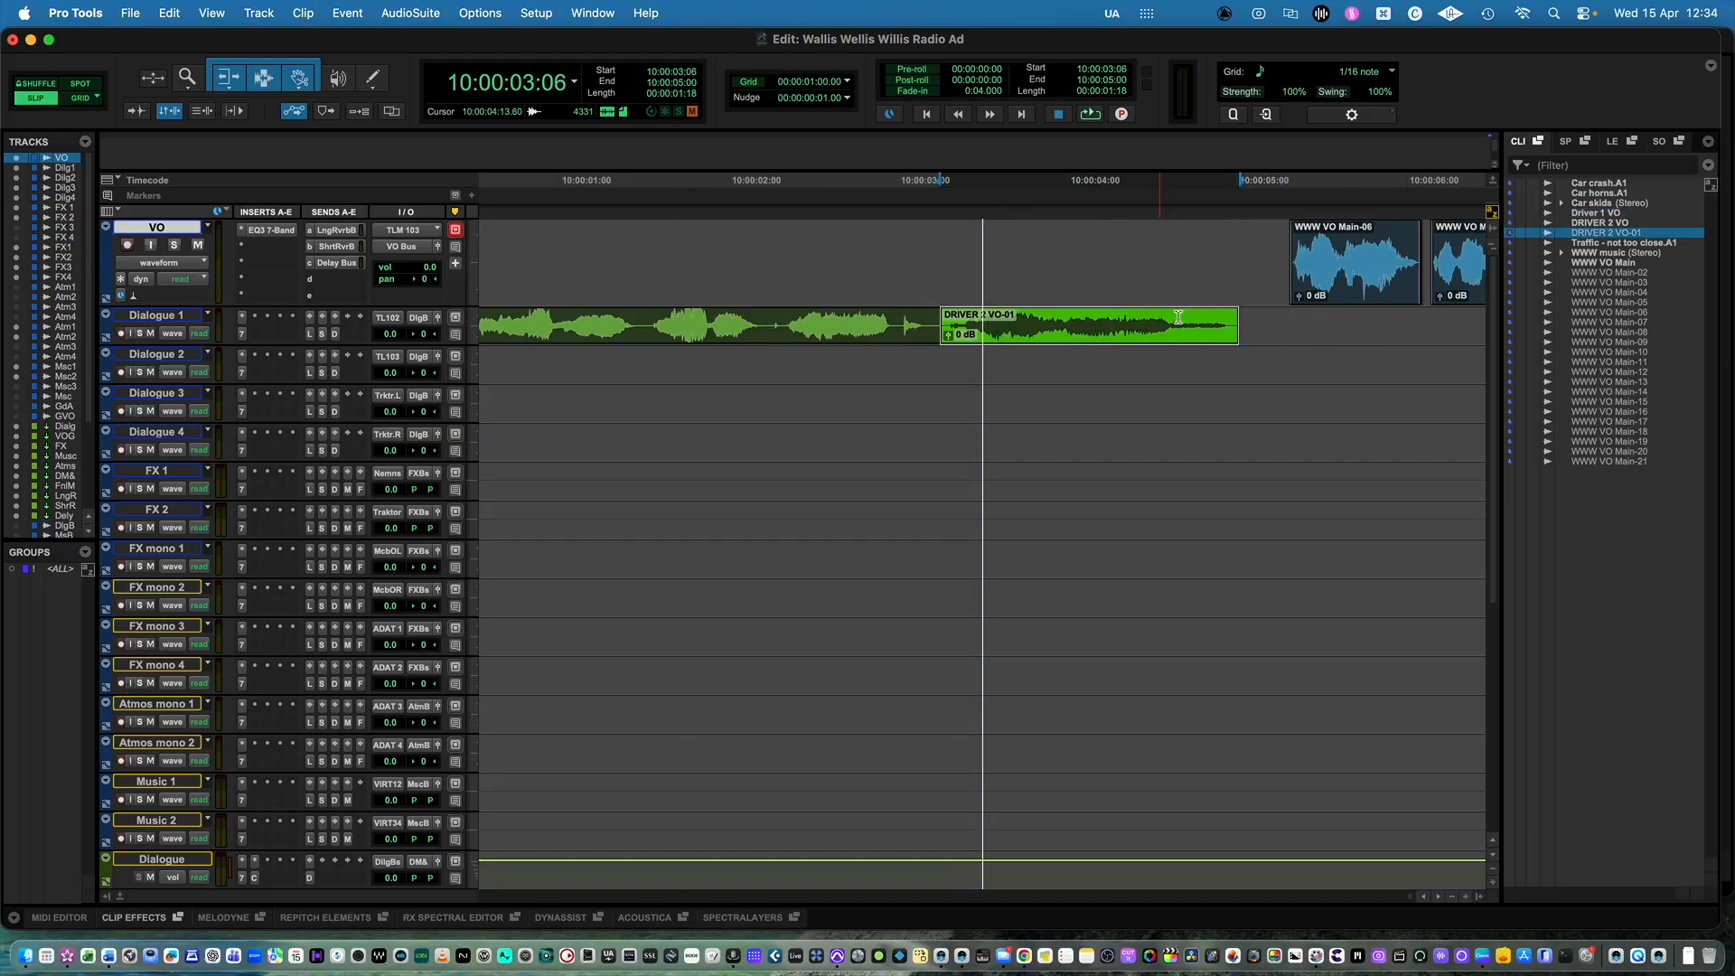
click(1228, 319)
drag(1227, 314, 1225, 315)
click(1186, 241)
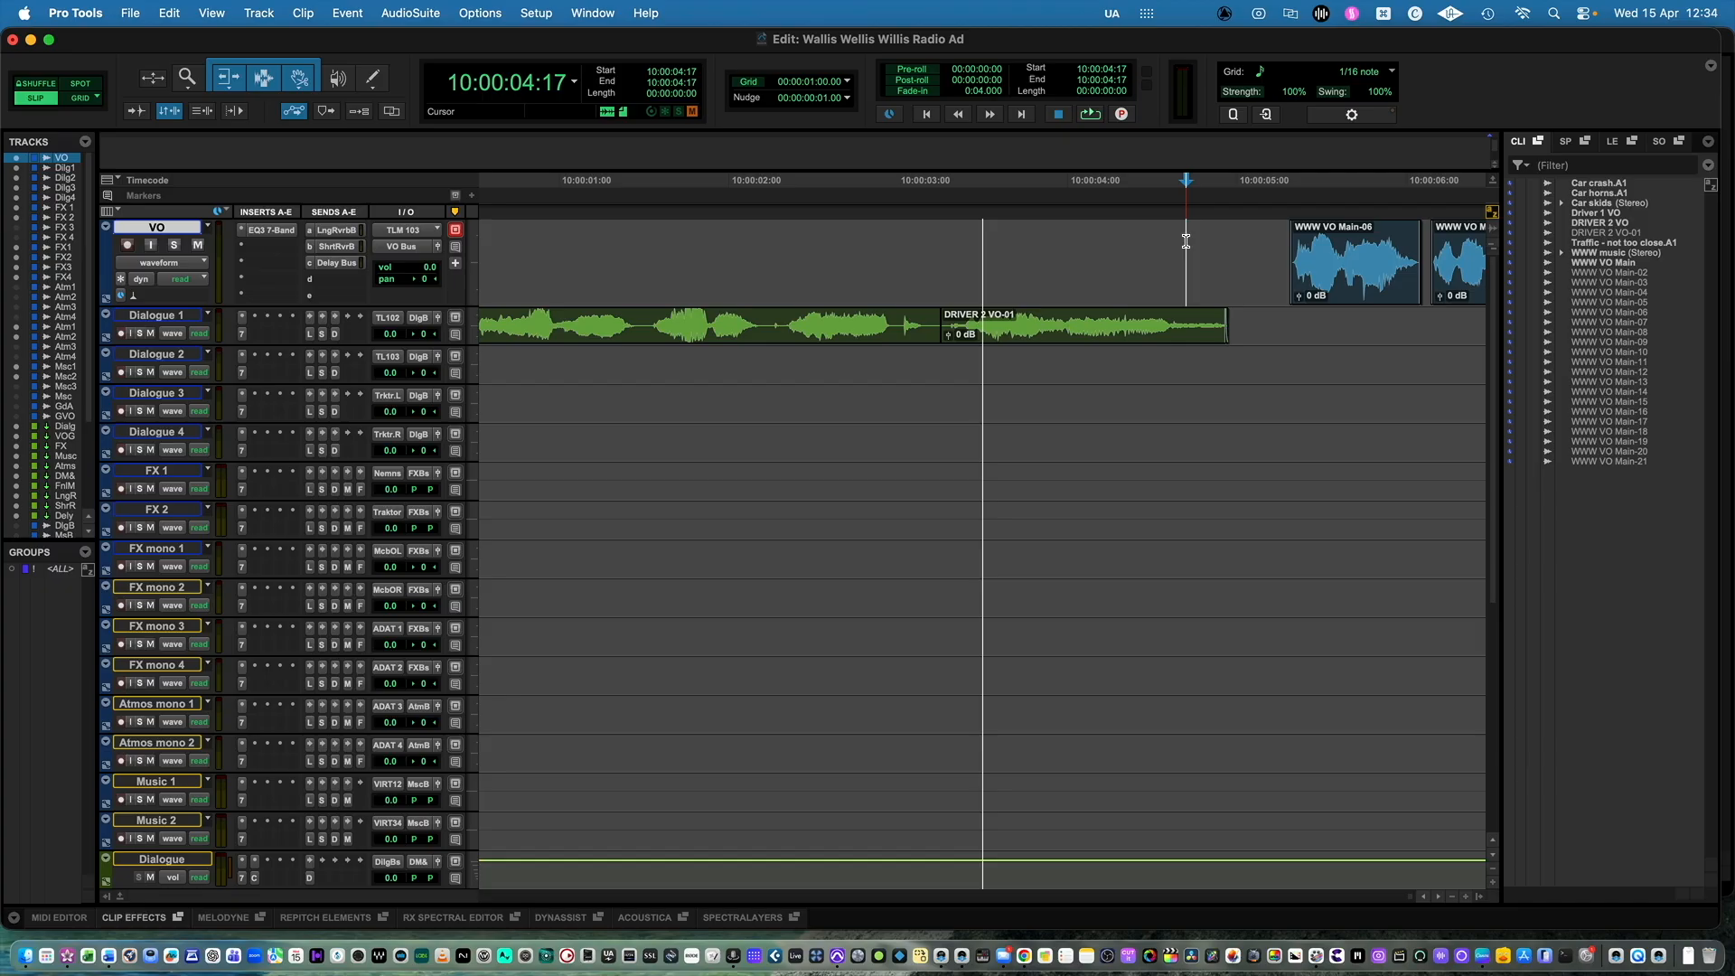
- Select all the clips on the VO track and move them earlier to start at 10:00:04:24, right after DRIVER 2 VO-01
key(r)
click(1166, 275)
key(r)
key(r)
key(r)
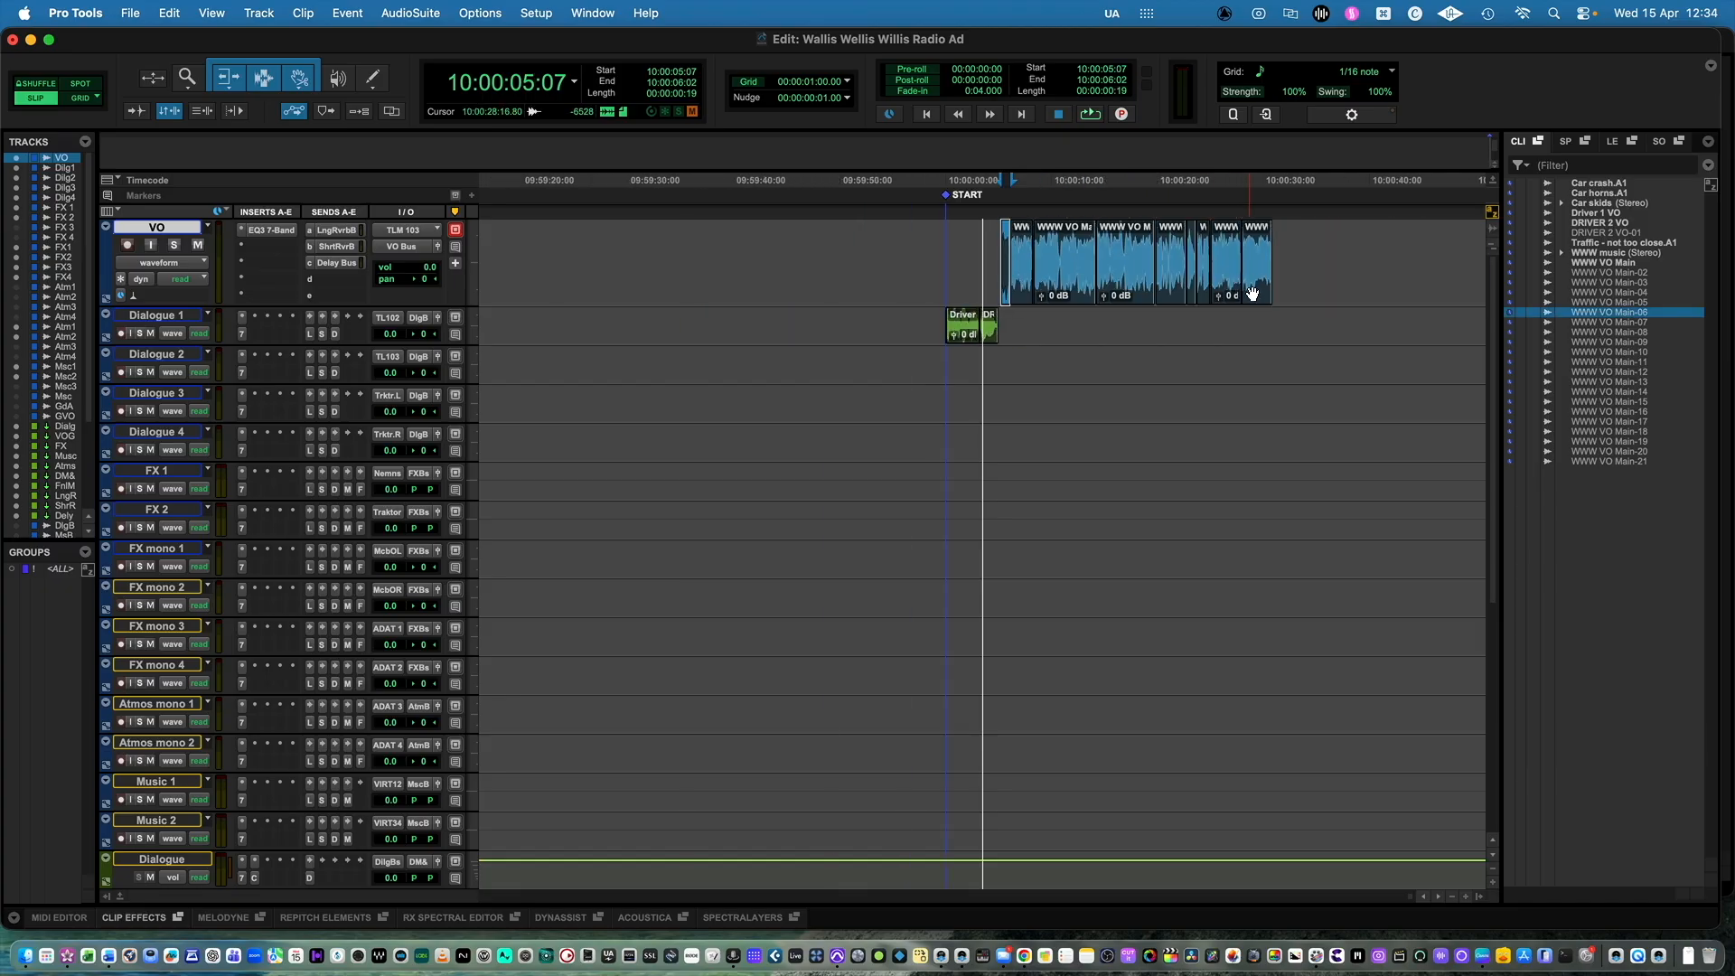
shift+click(1257, 293)
key(t)
key(t)
key(t)
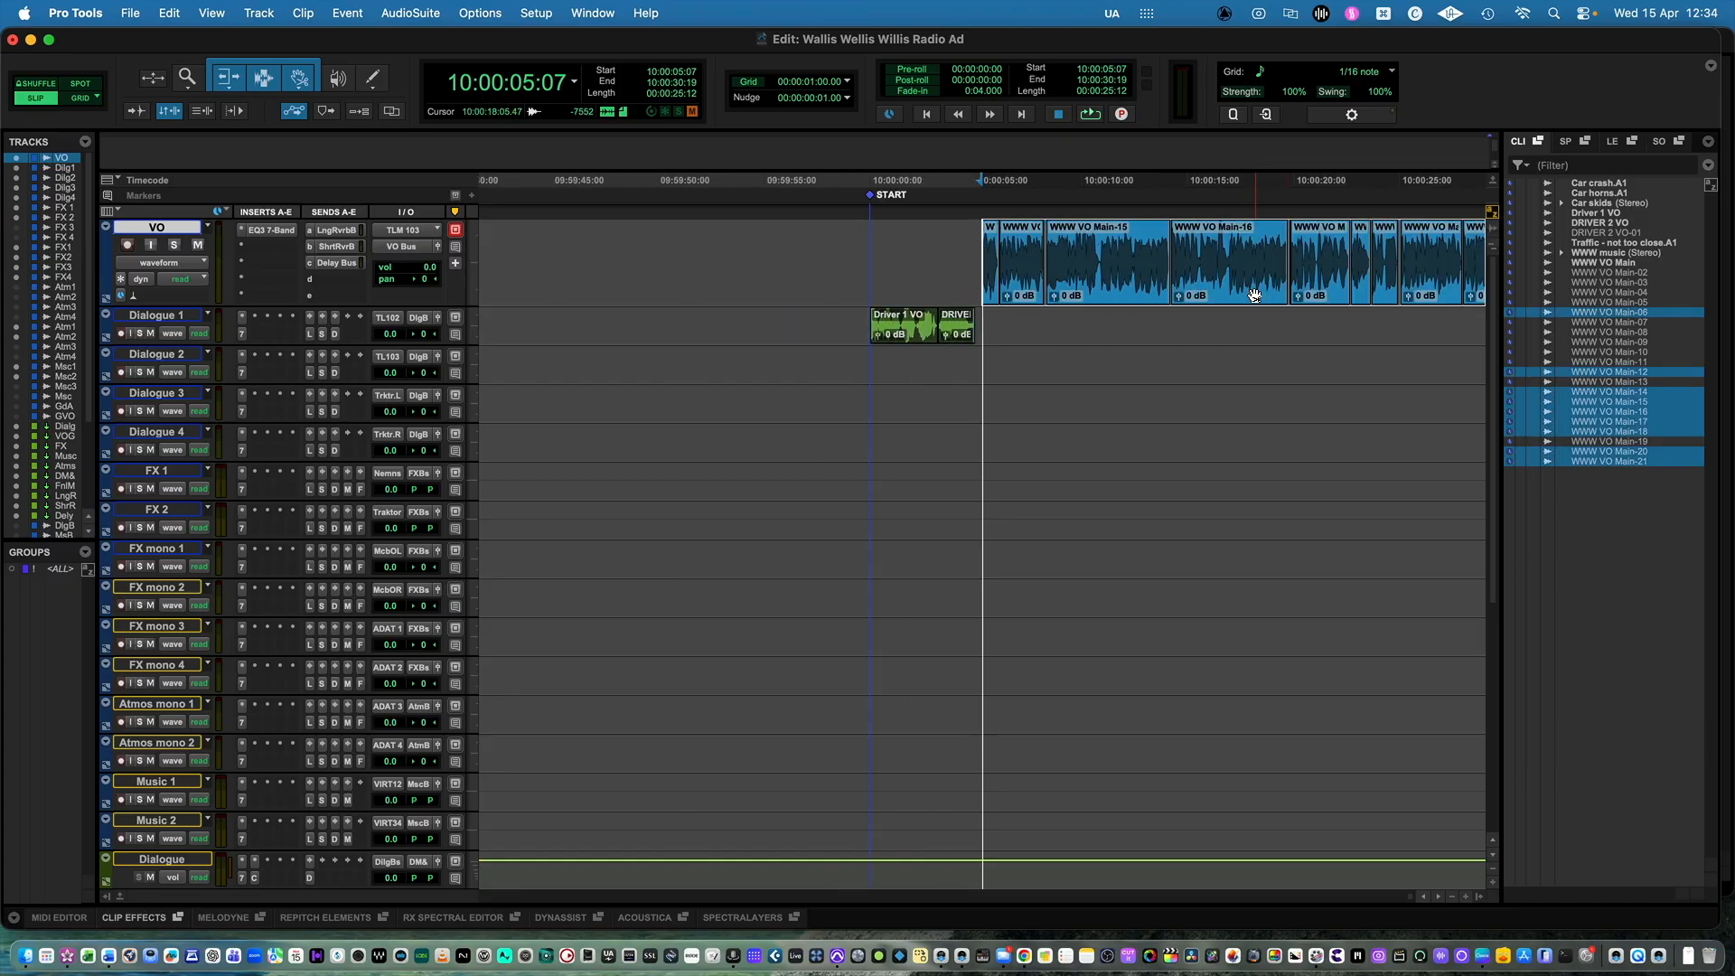
drag(1151, 287, 1125, 286)
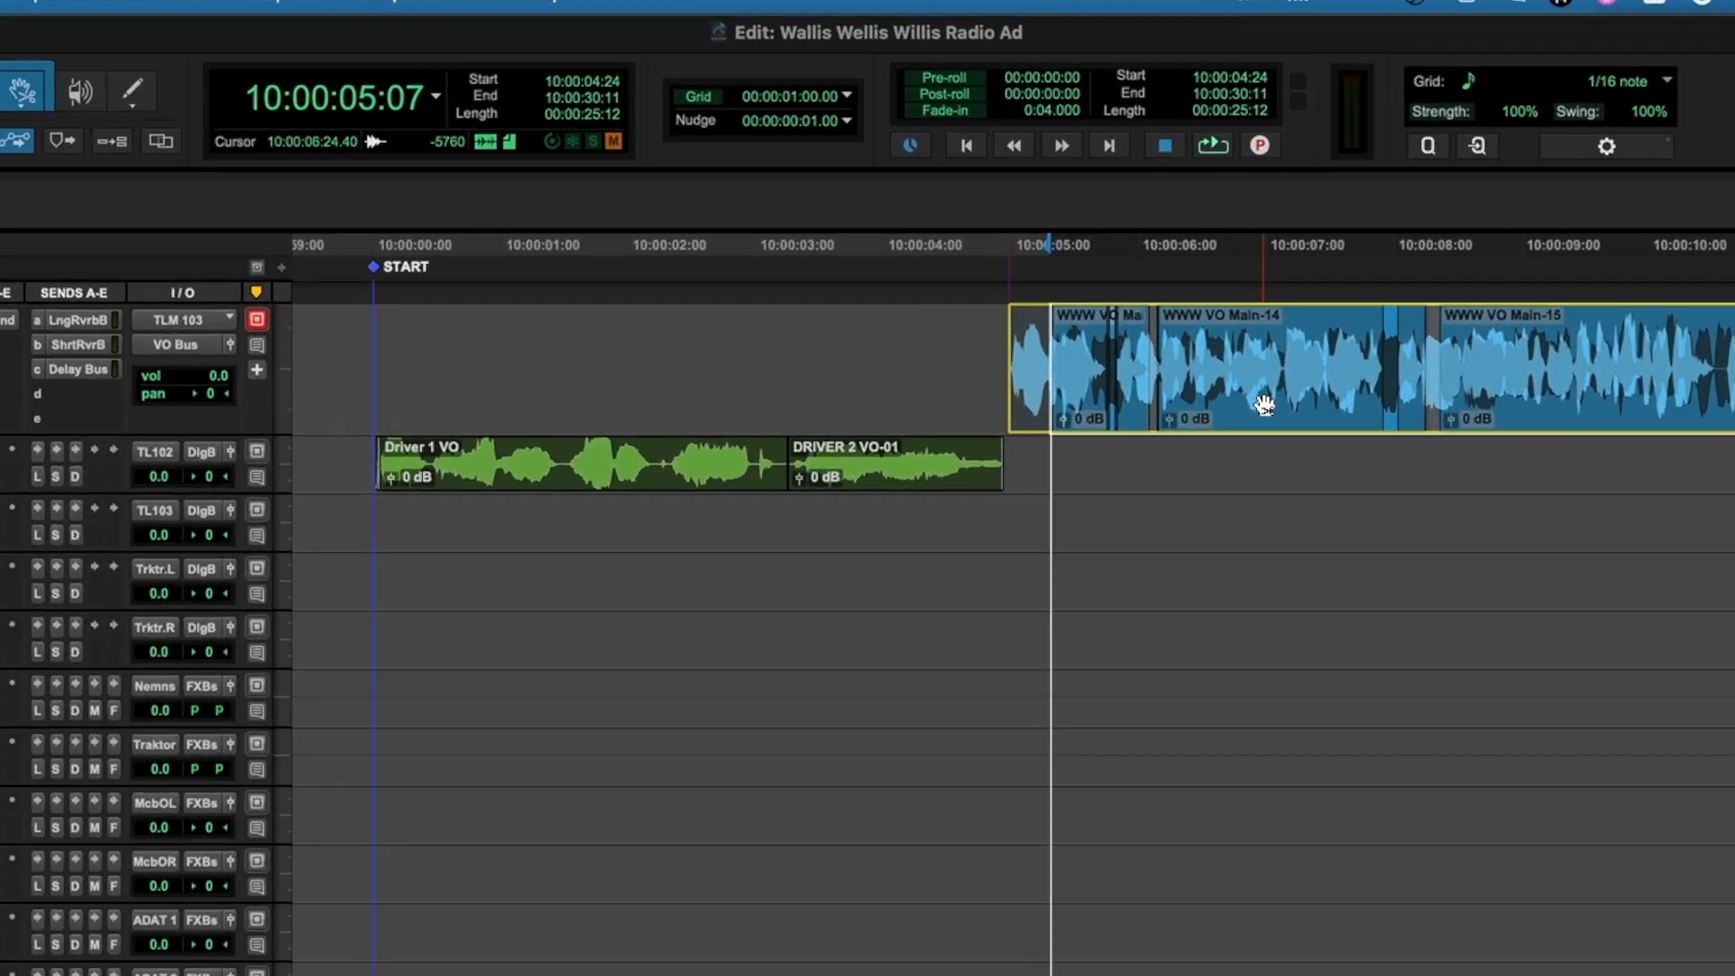
drag(1264, 404, 1270, 405)
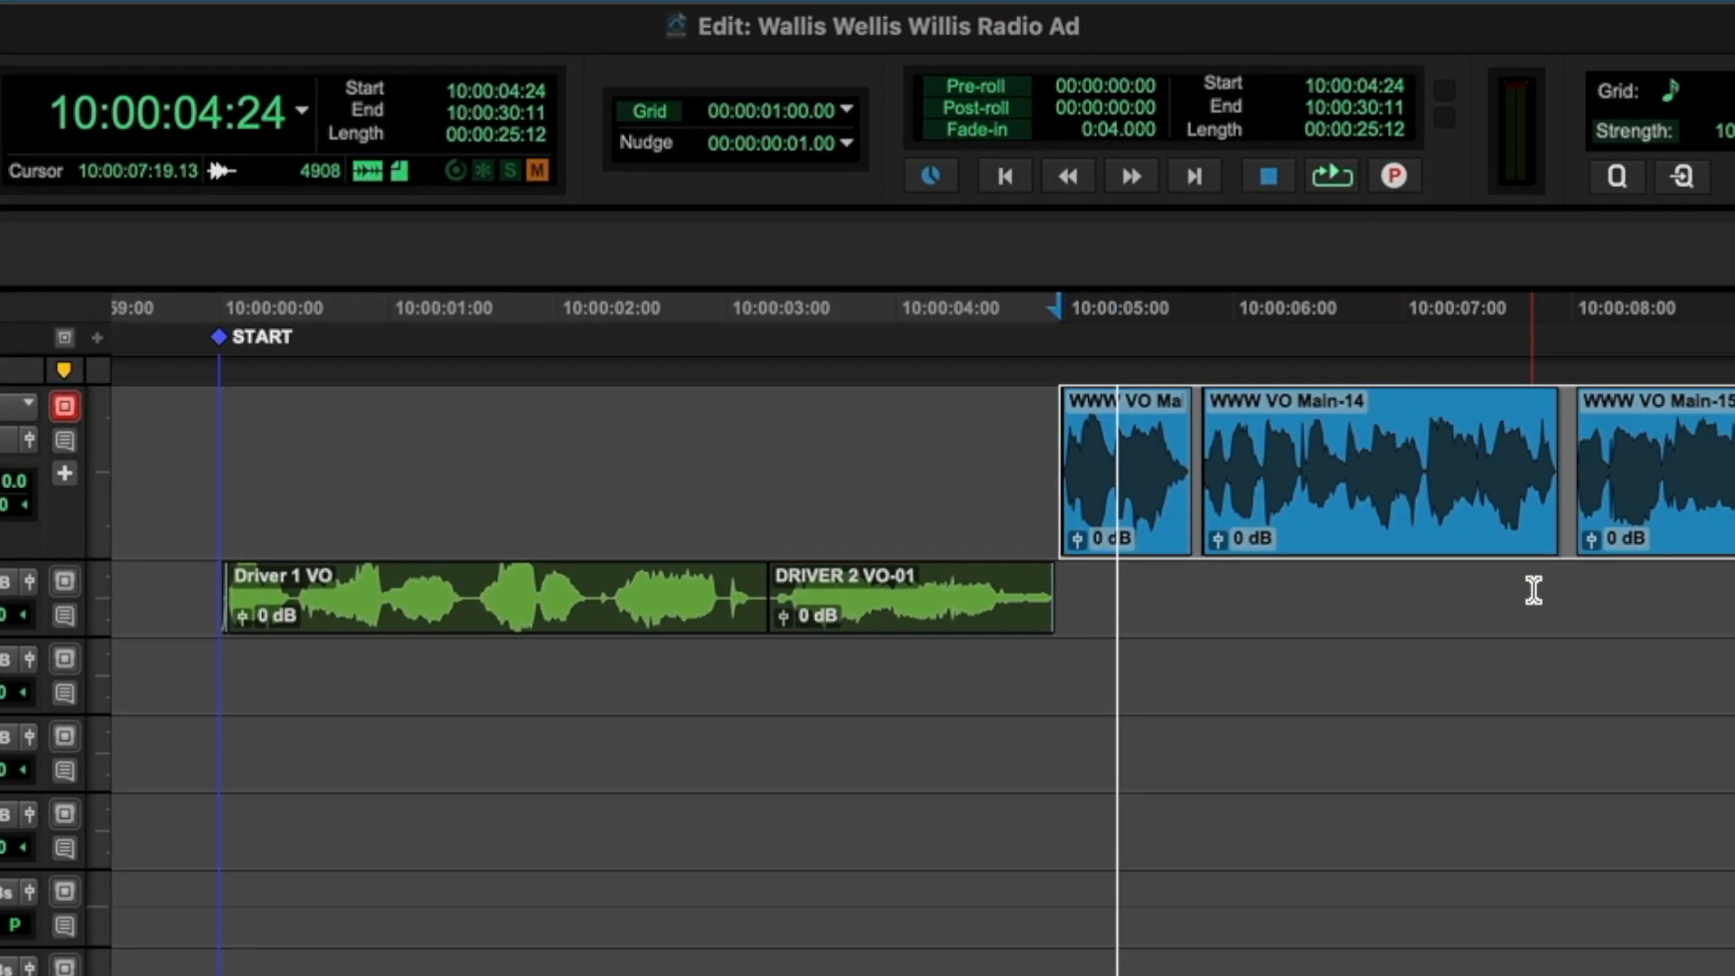
click(1562, 588)
- Play back the voiceover from WWW VO Main-14 and across the gap before WWW VO Main-17 to check the pacing
click(1363, 434)
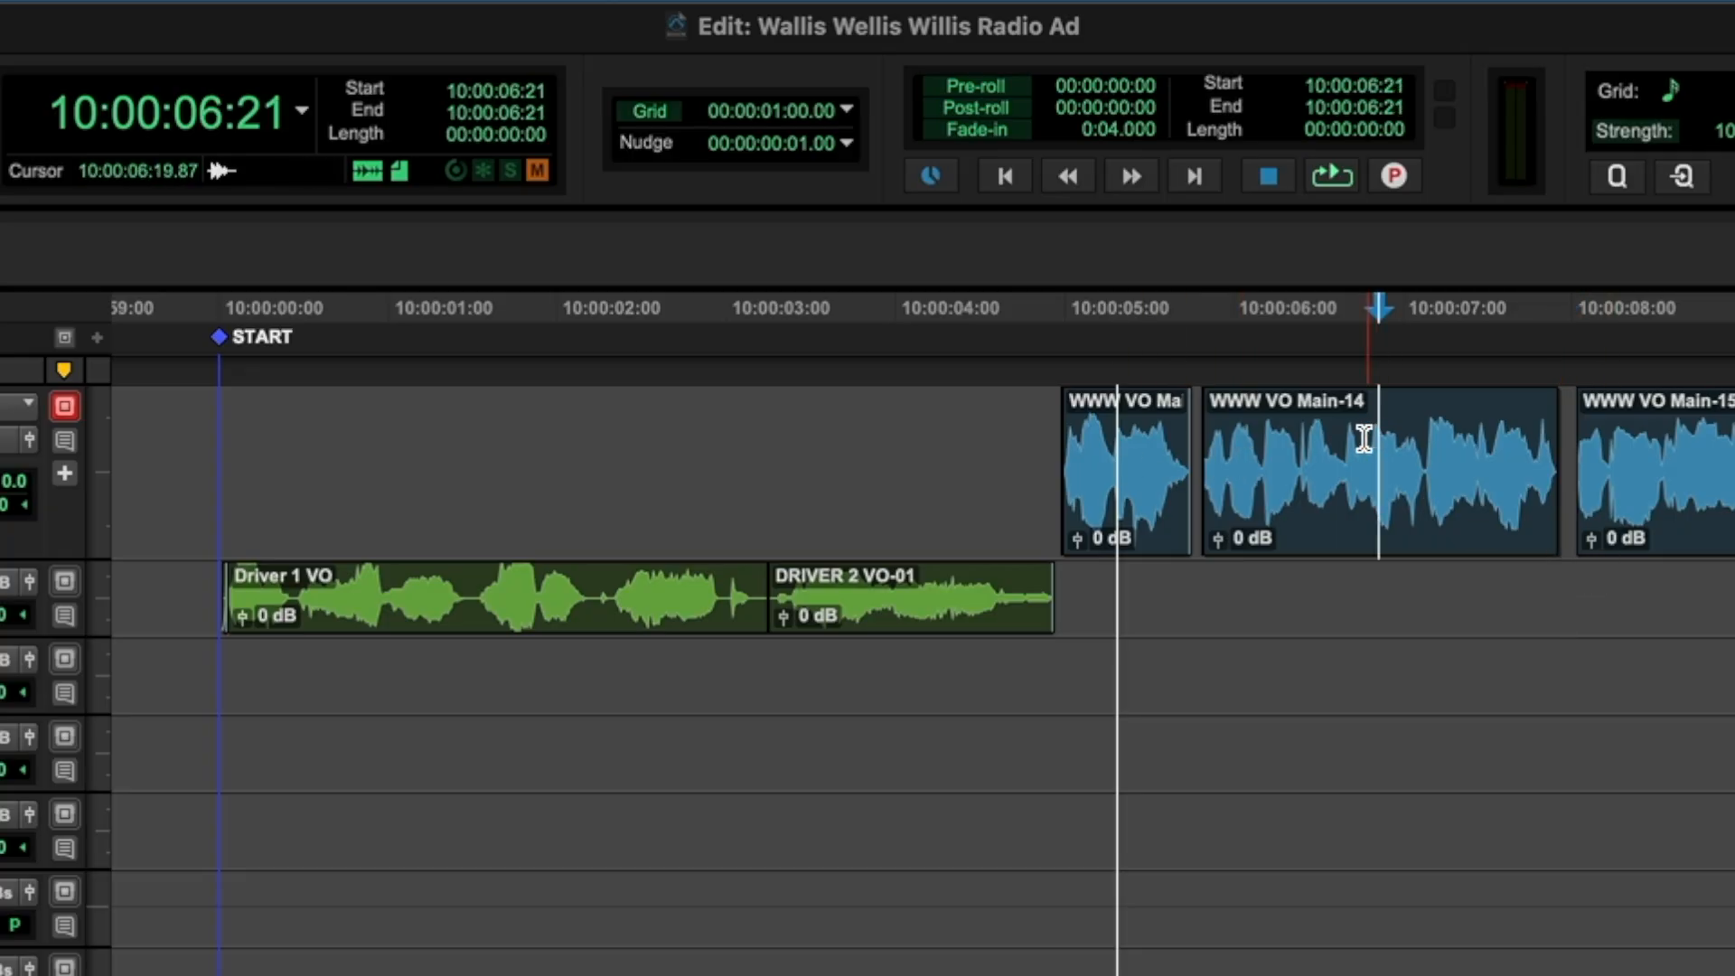
click(1357, 434)
key(space)
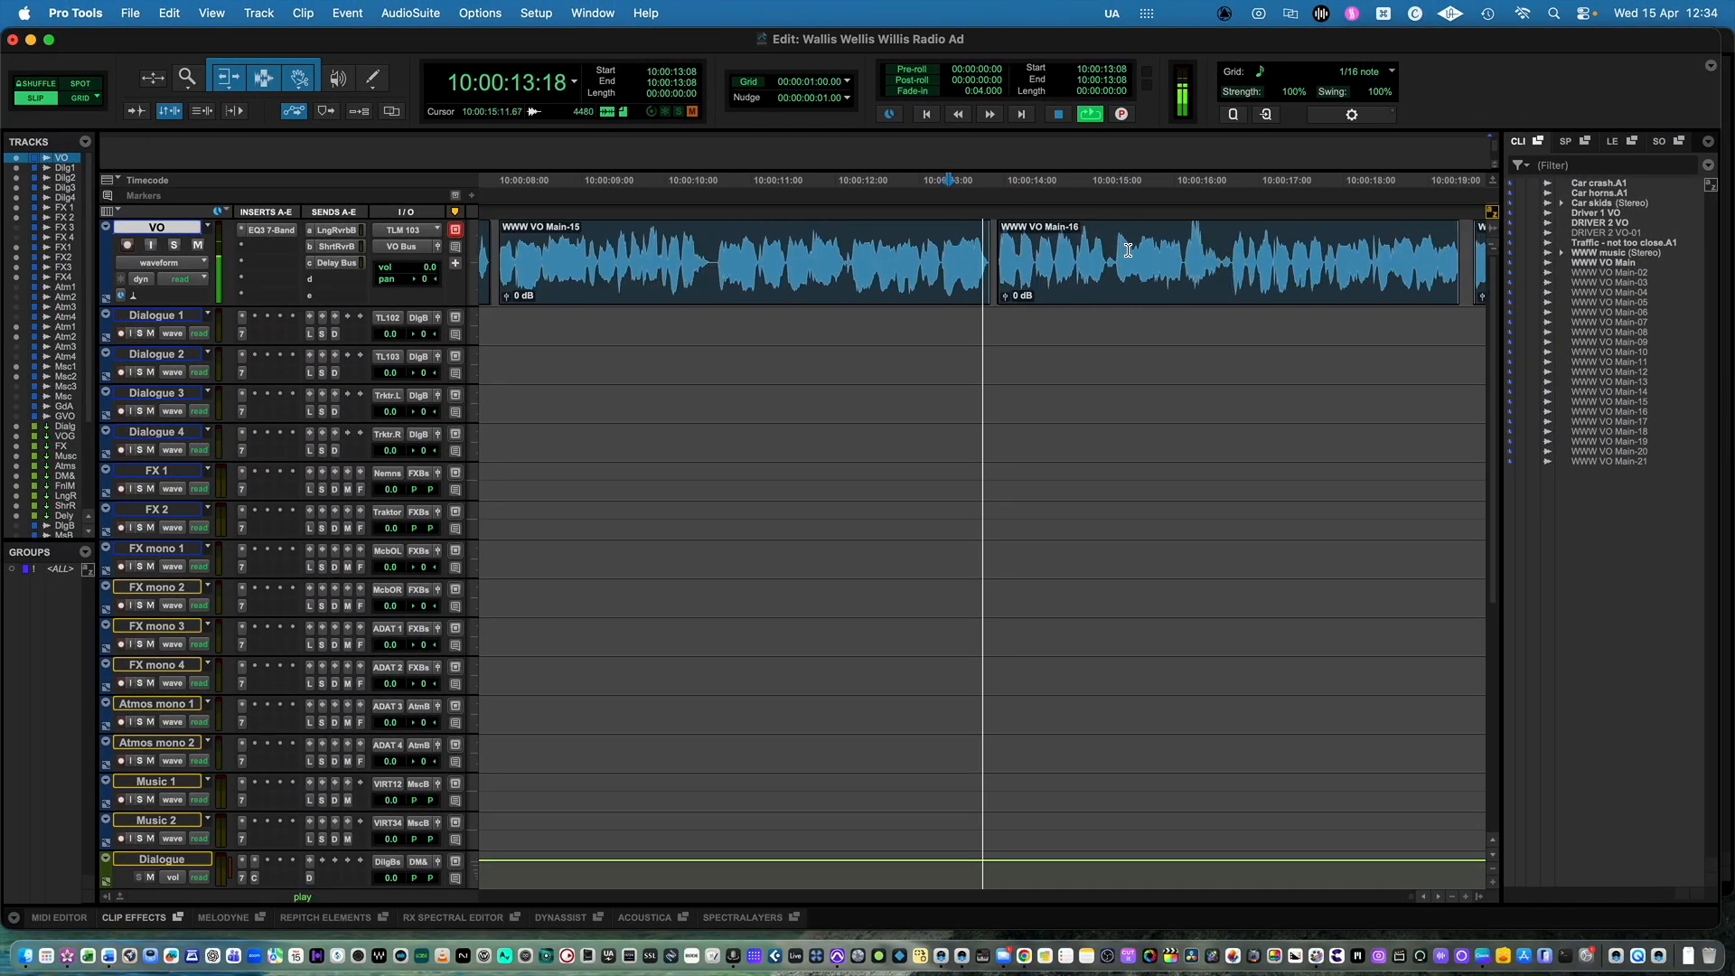
click(1322, 240)
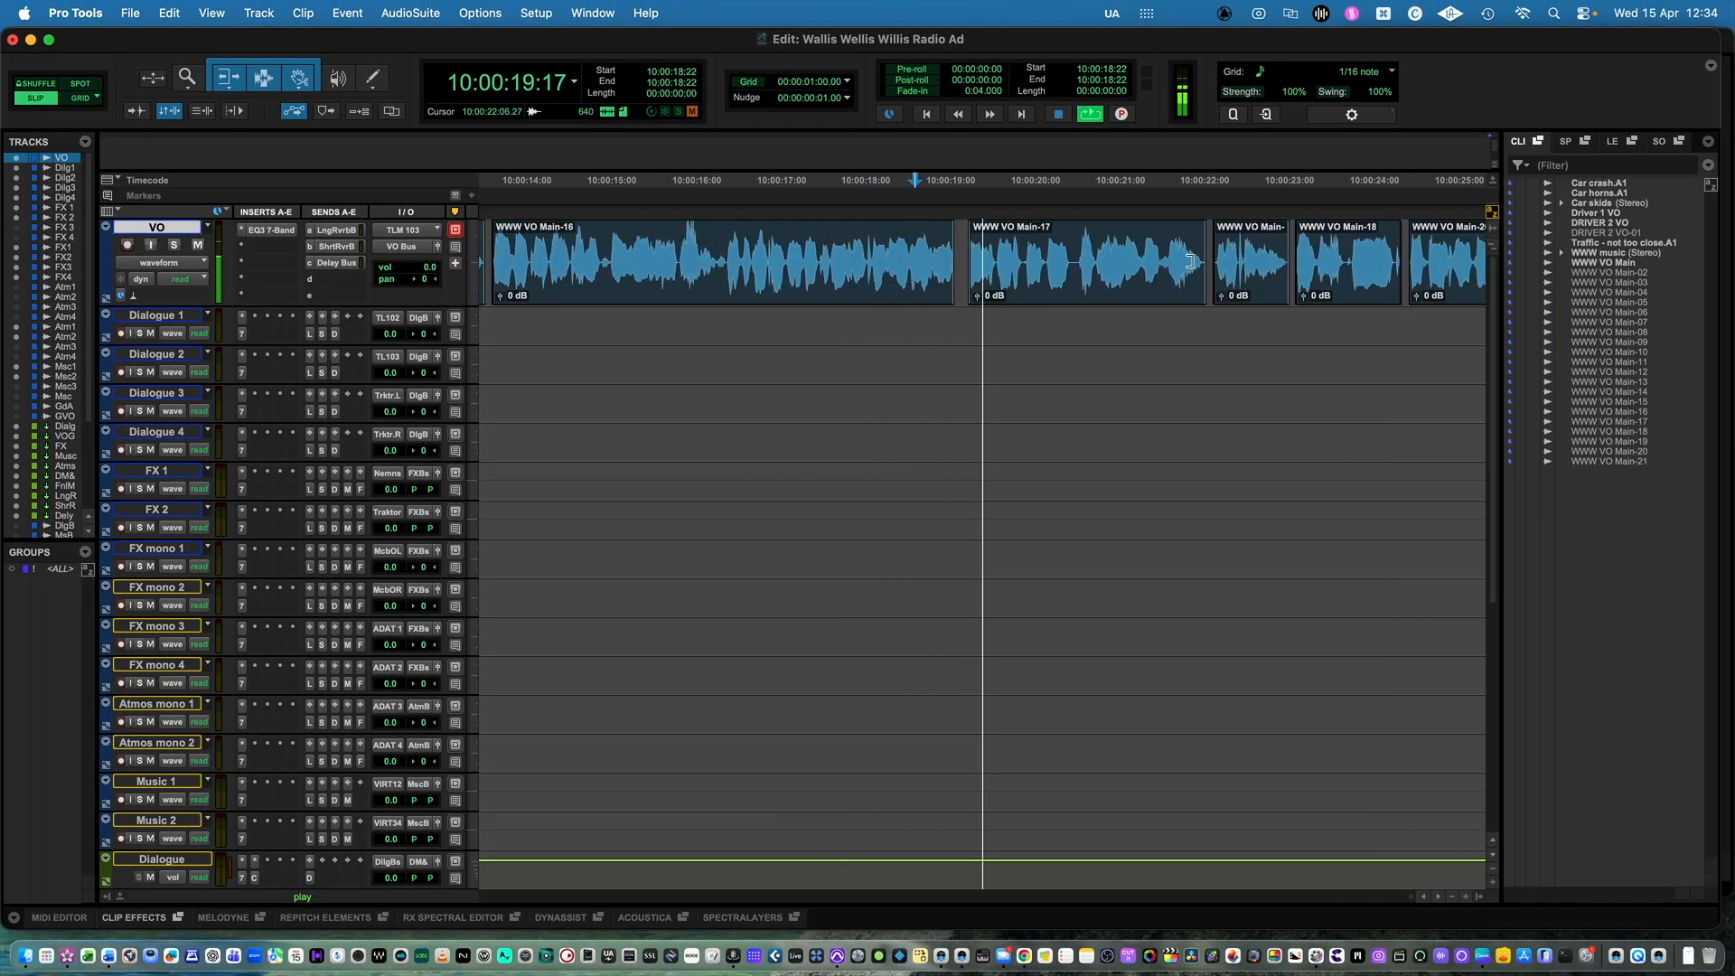
key(space)
- Select WWW VO Main-17 through WWW VO Main-21 and shift them slightly earlier to tighten the gap after WWW VO Main-16
click(1092, 283)
key(r)
shift+click(1337, 285)
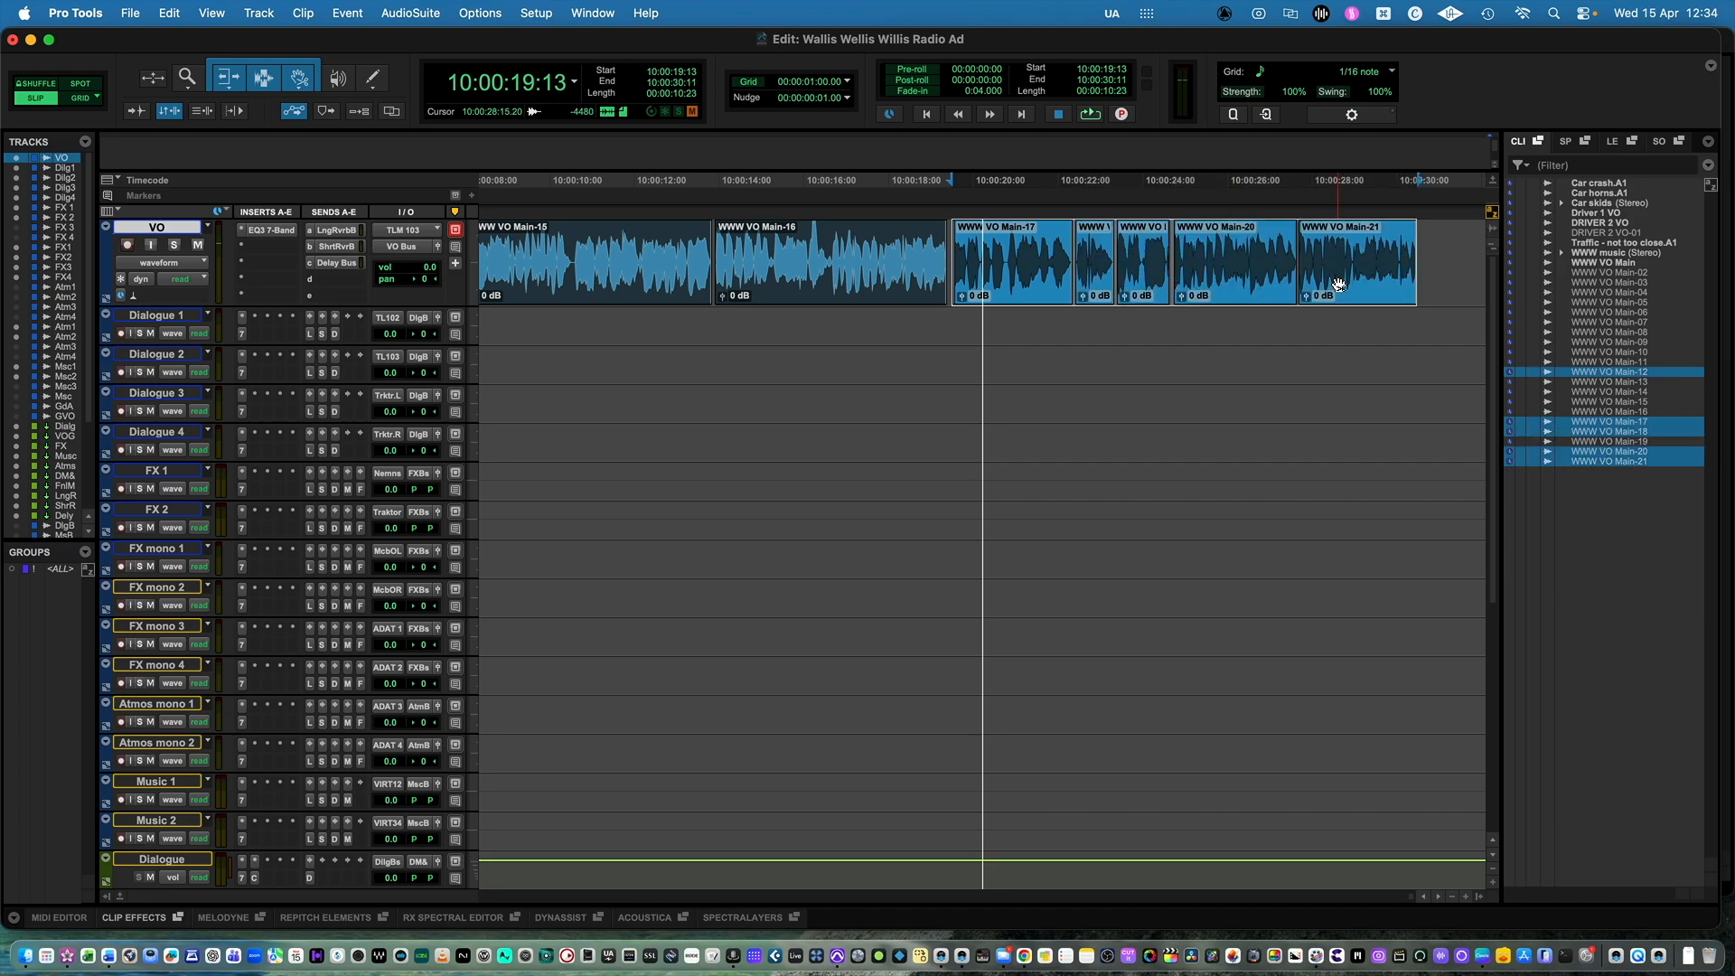
key(t)
key(t)
key(t)
drag(1221, 305, 1215, 306)
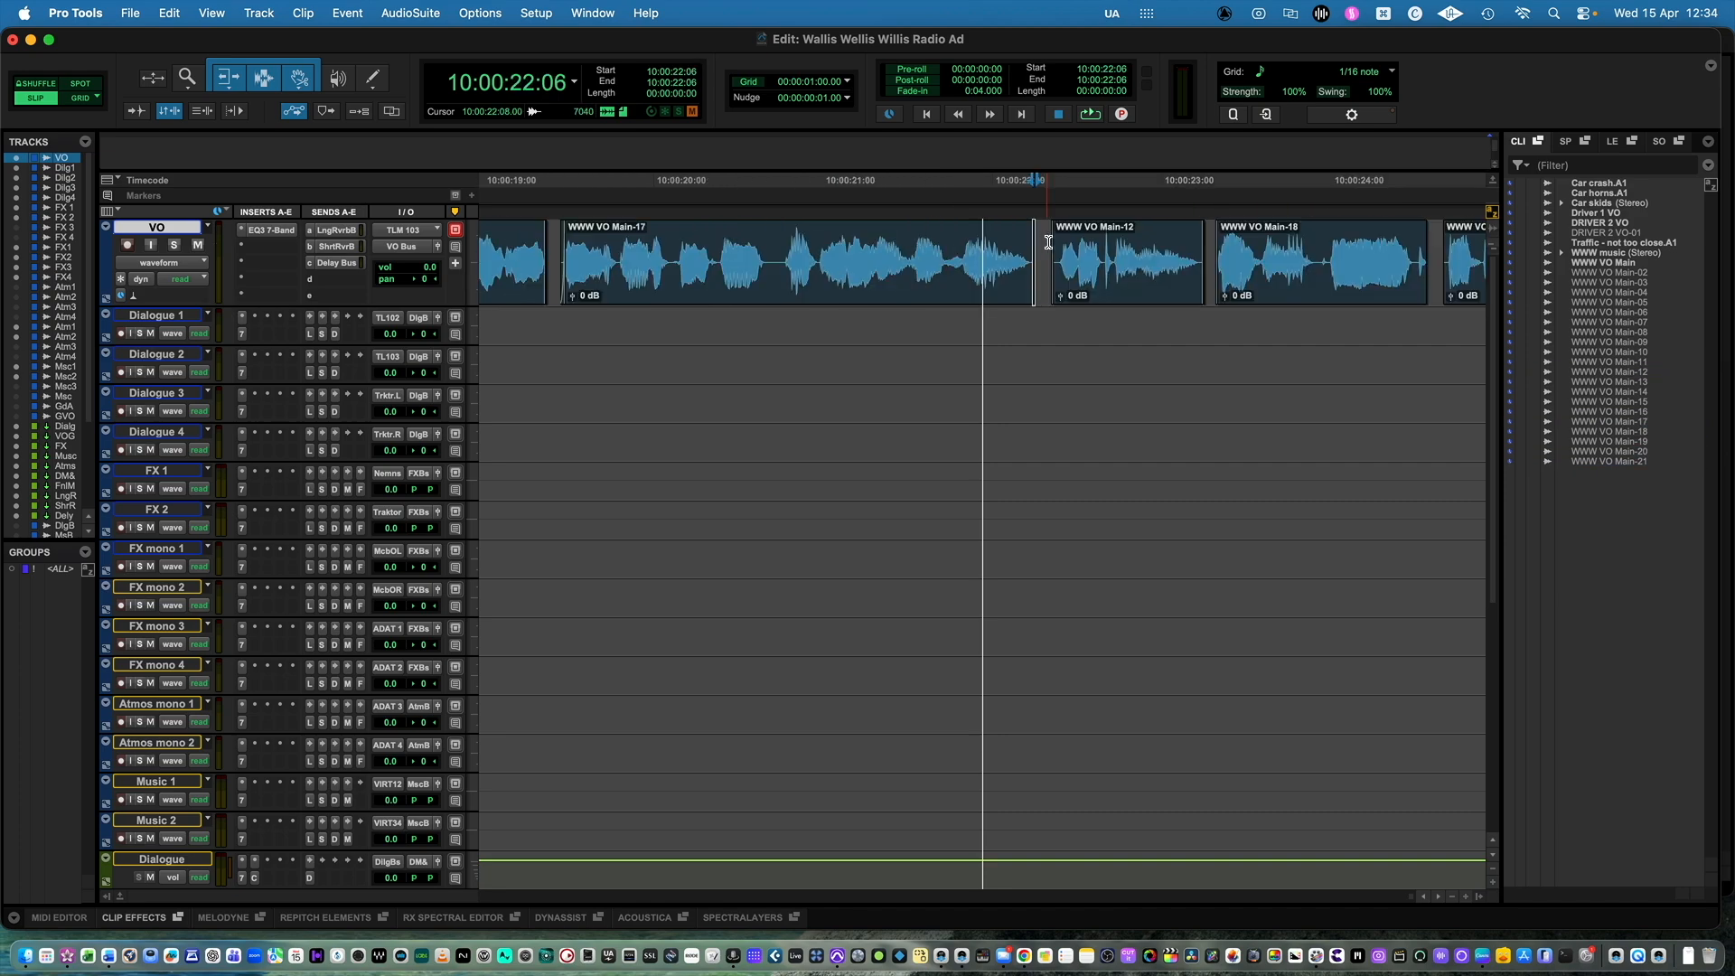
- Trim the start of WWW VO Main-12 to 10:00:22:09
drag(1056, 244, 1061, 244)
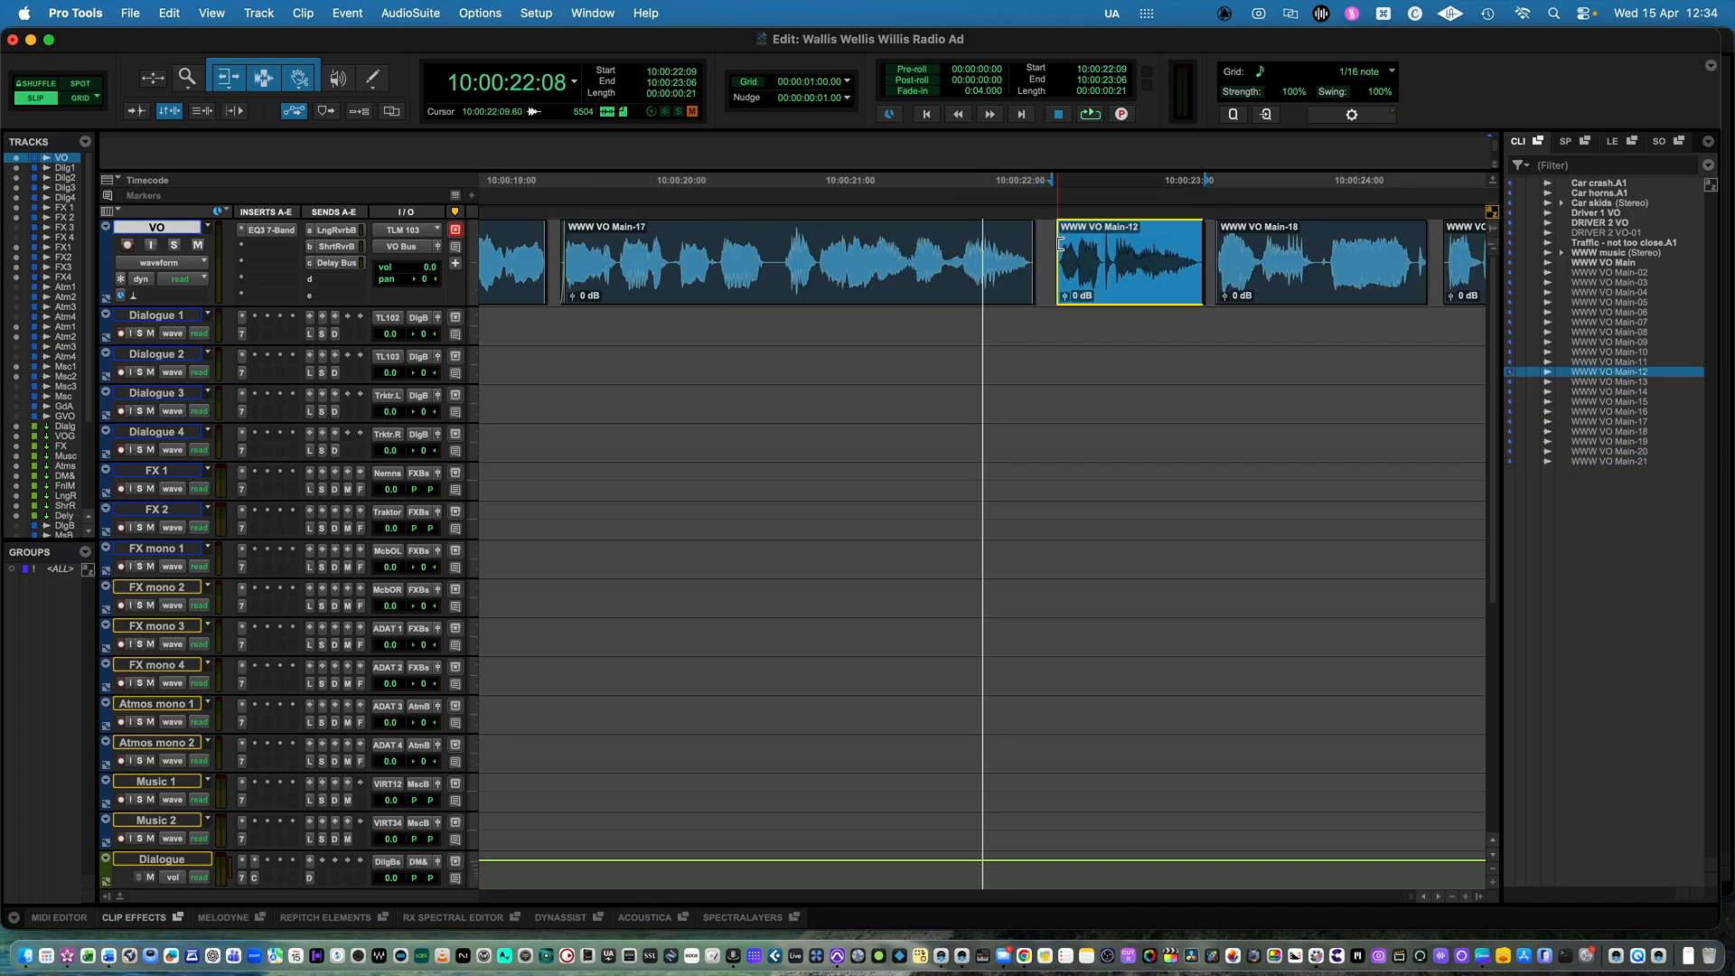
click(1199, 233)
key(super+bracketleft)
key(super+bracketleft)
click(1182, 242)
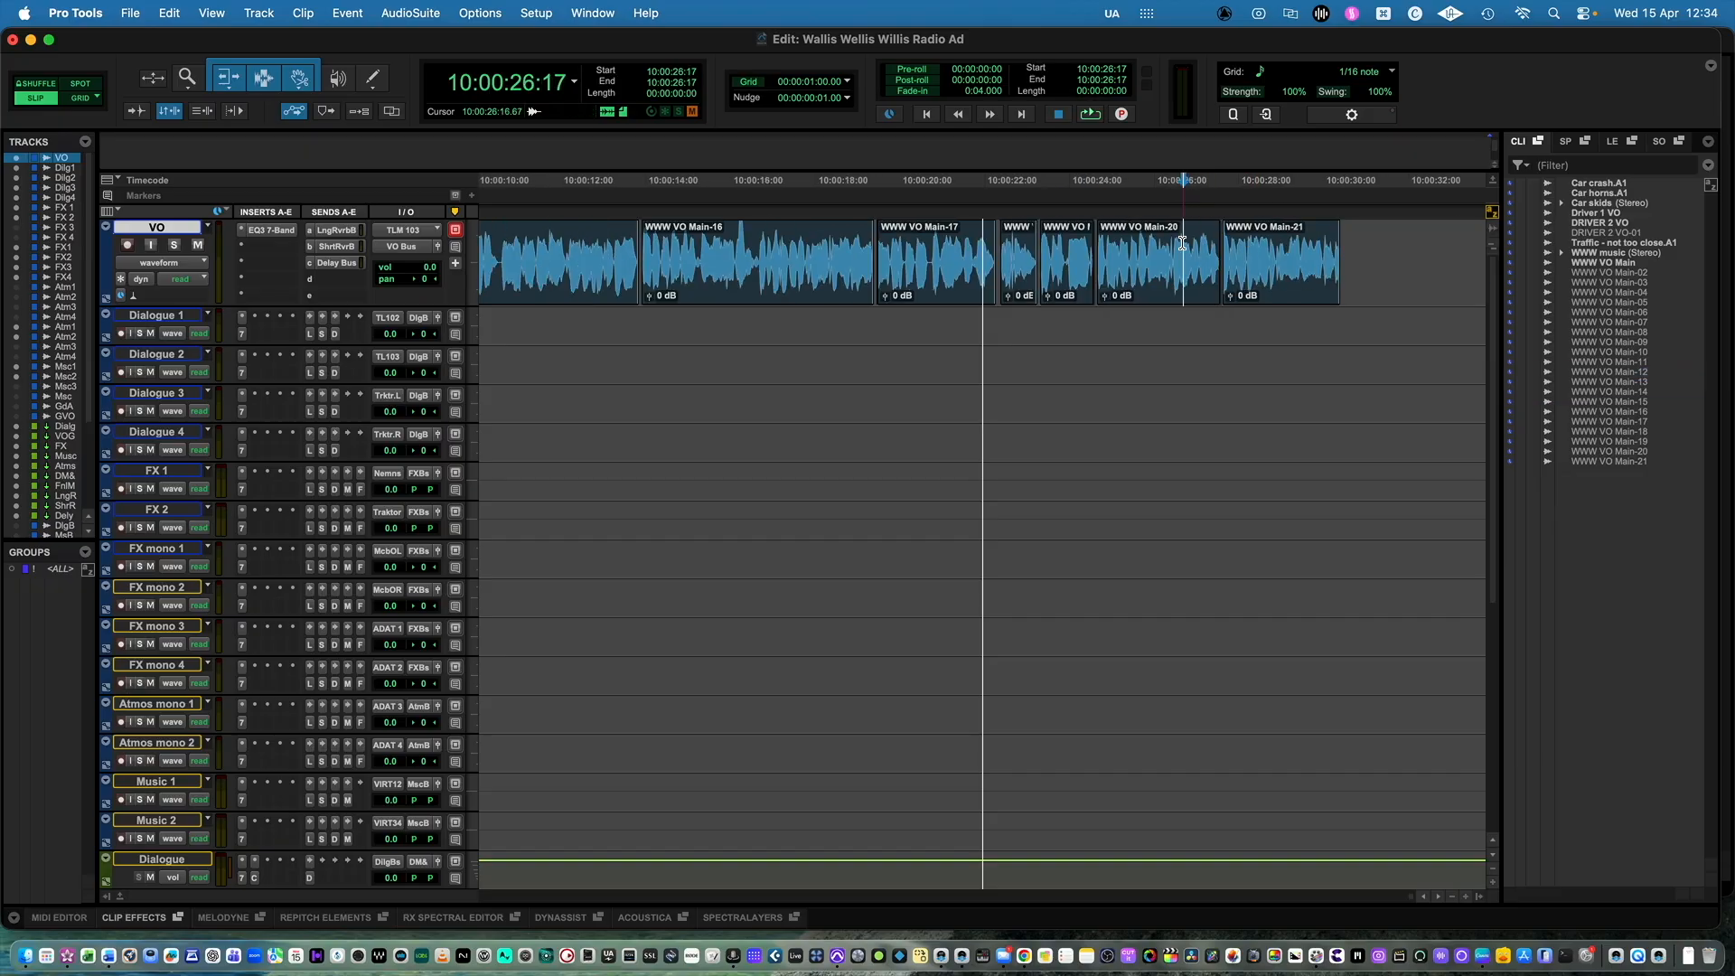
- Select WWW VO Main-12 through WWW VO Main-21 and move them earlier together to start at 10:00:22:07
click(1018, 297)
shift+click(1262, 294)
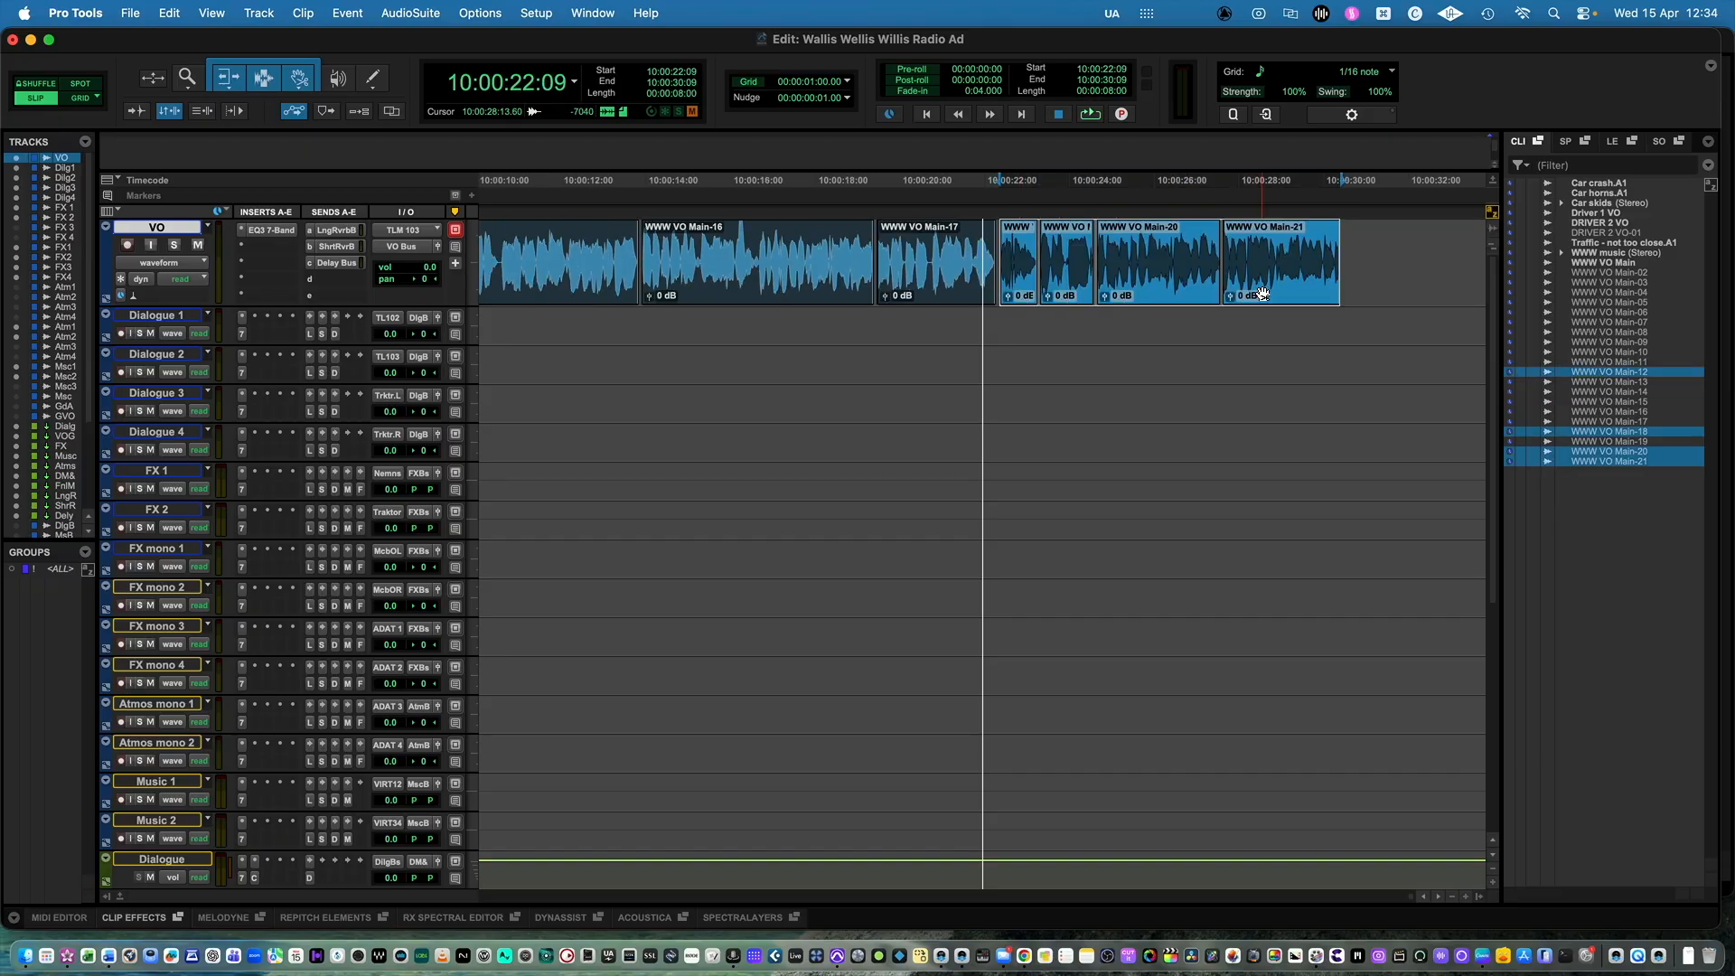
key(super+bracketright)
key(super+bracketright)
key(super+bracketright)
drag(1182, 283, 1160, 282)
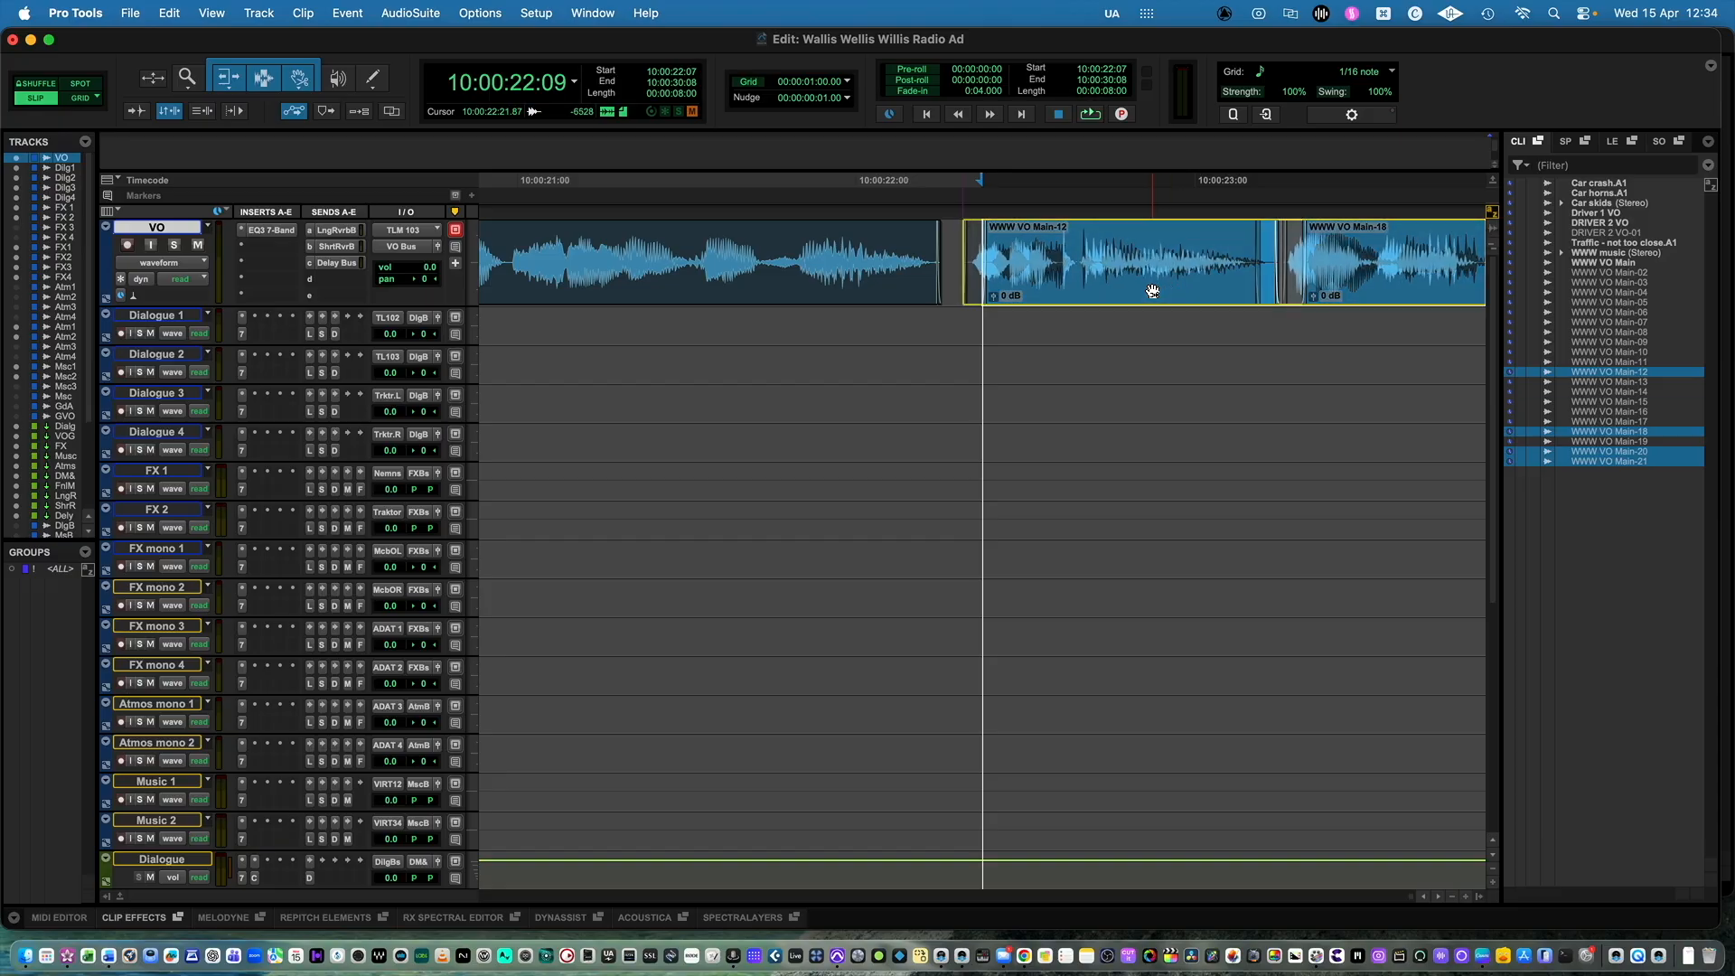
- Check where the last clip, WWW VO Main-21, ends and play it back from 10:00:27:13
key(super+bracketleft)
key(super+bracketleft)
key(super+bracketleft)
key(super+bracketleft)
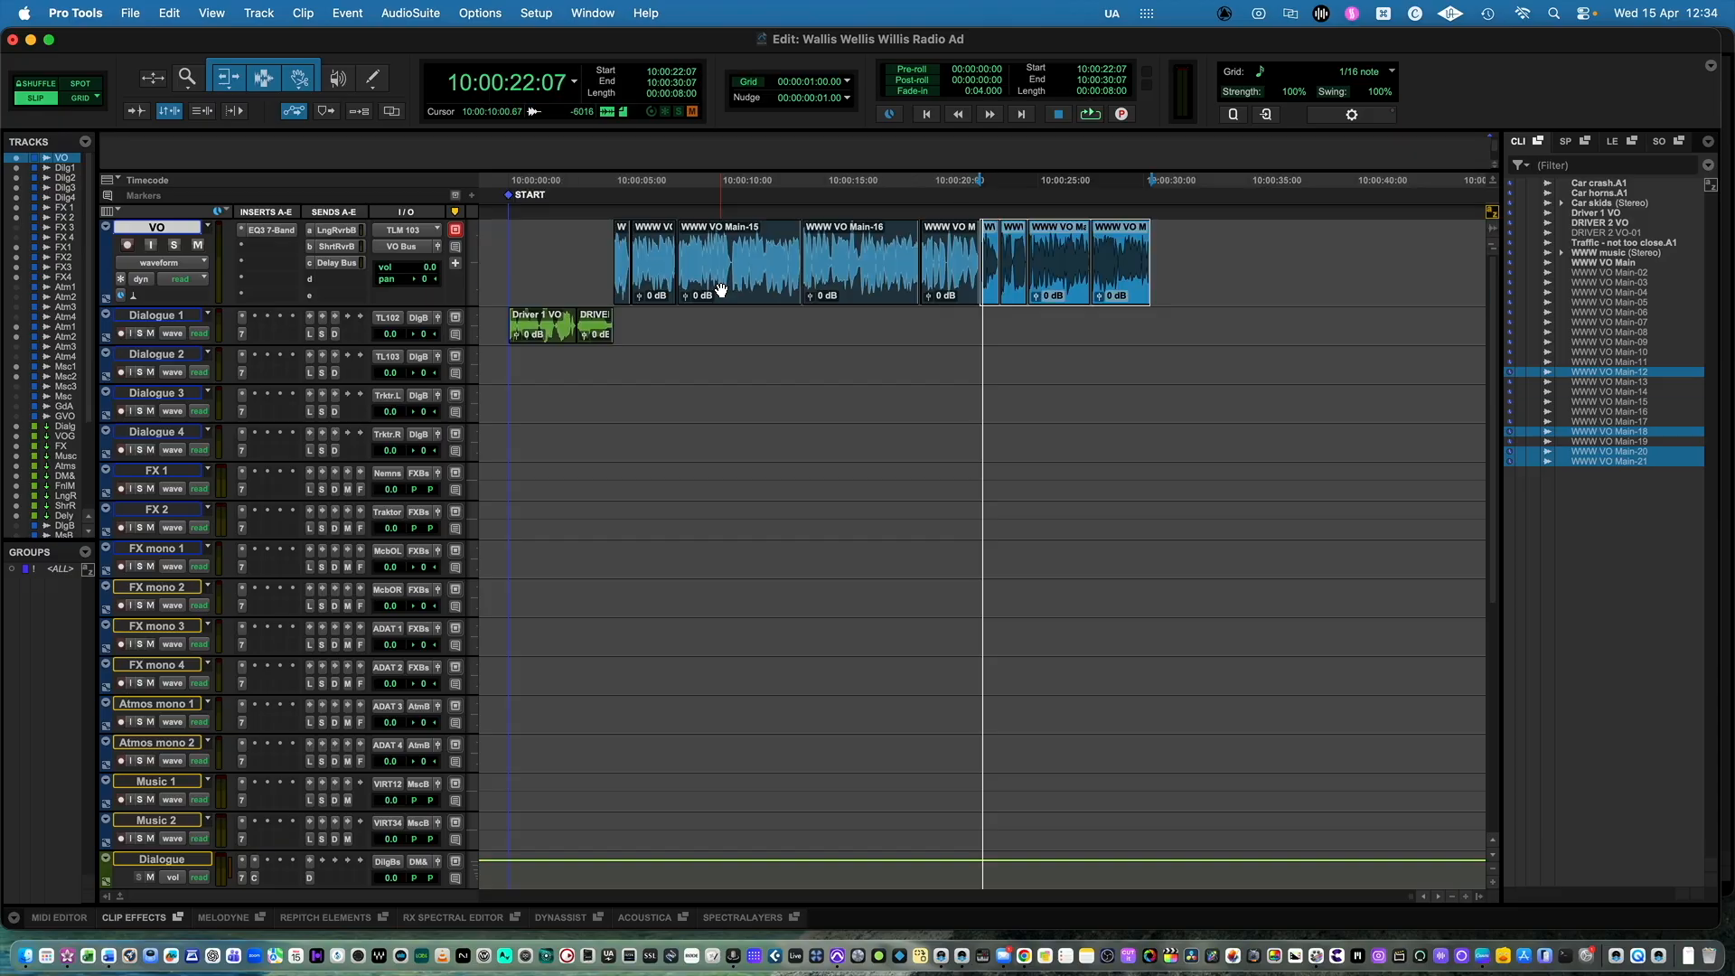
click(1090, 321)
key(super+bracketright)
key(super+bracketright)
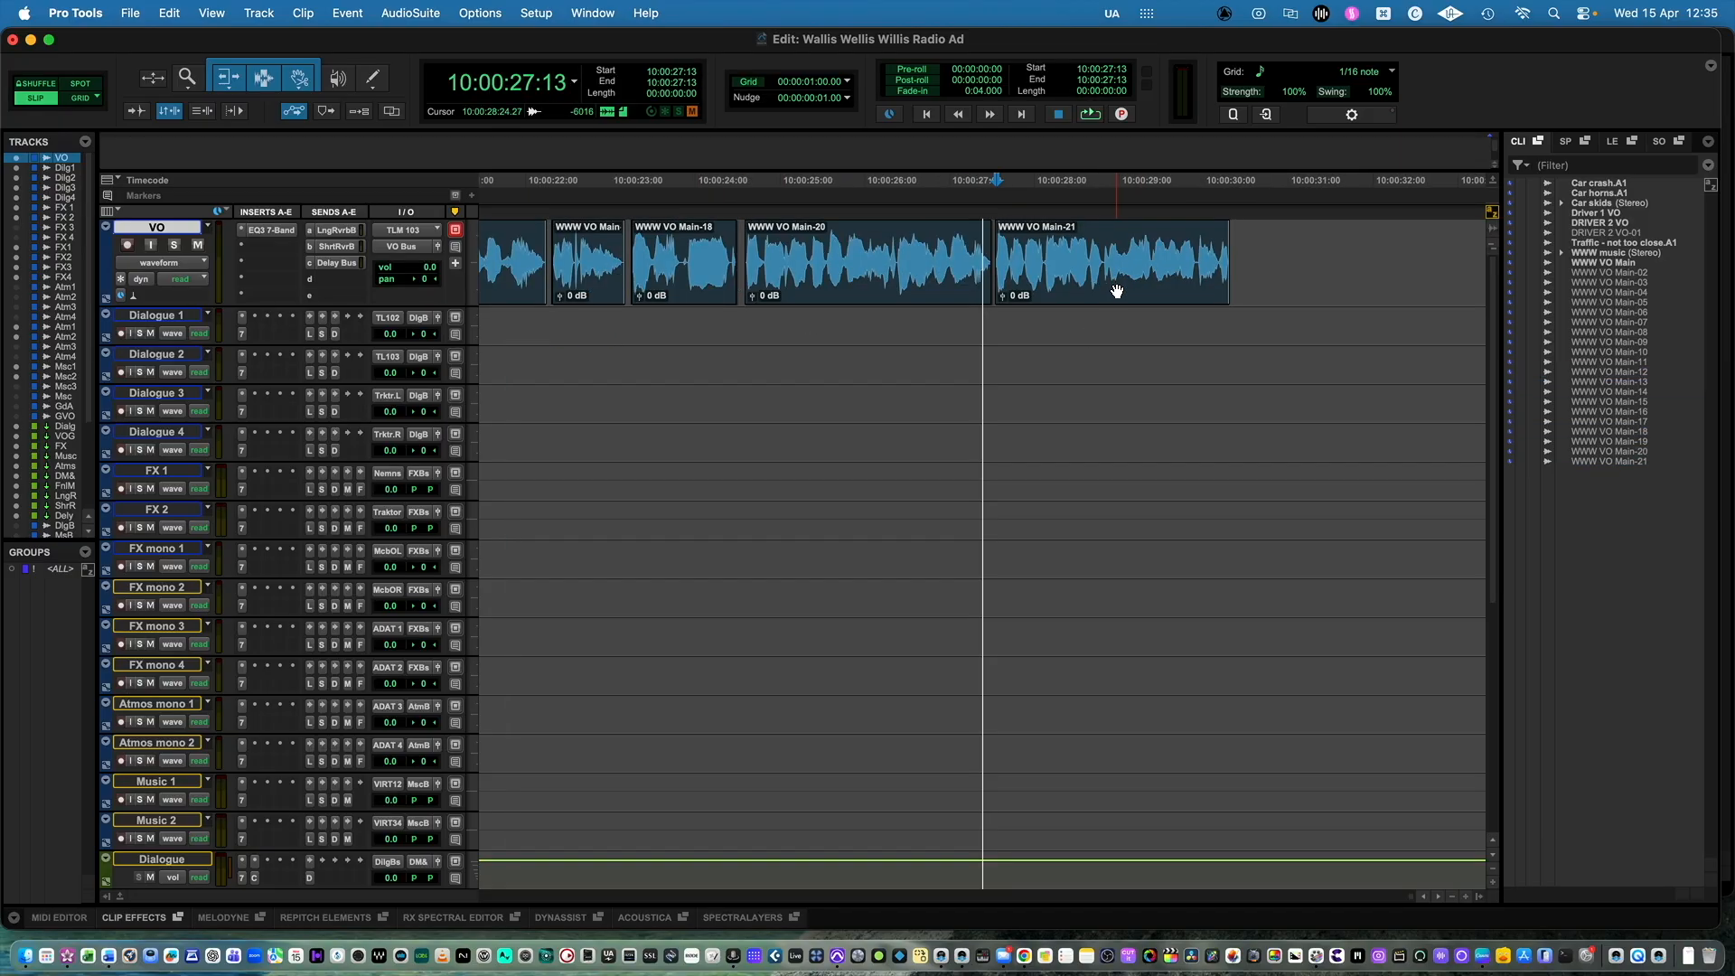
click(1117, 291)
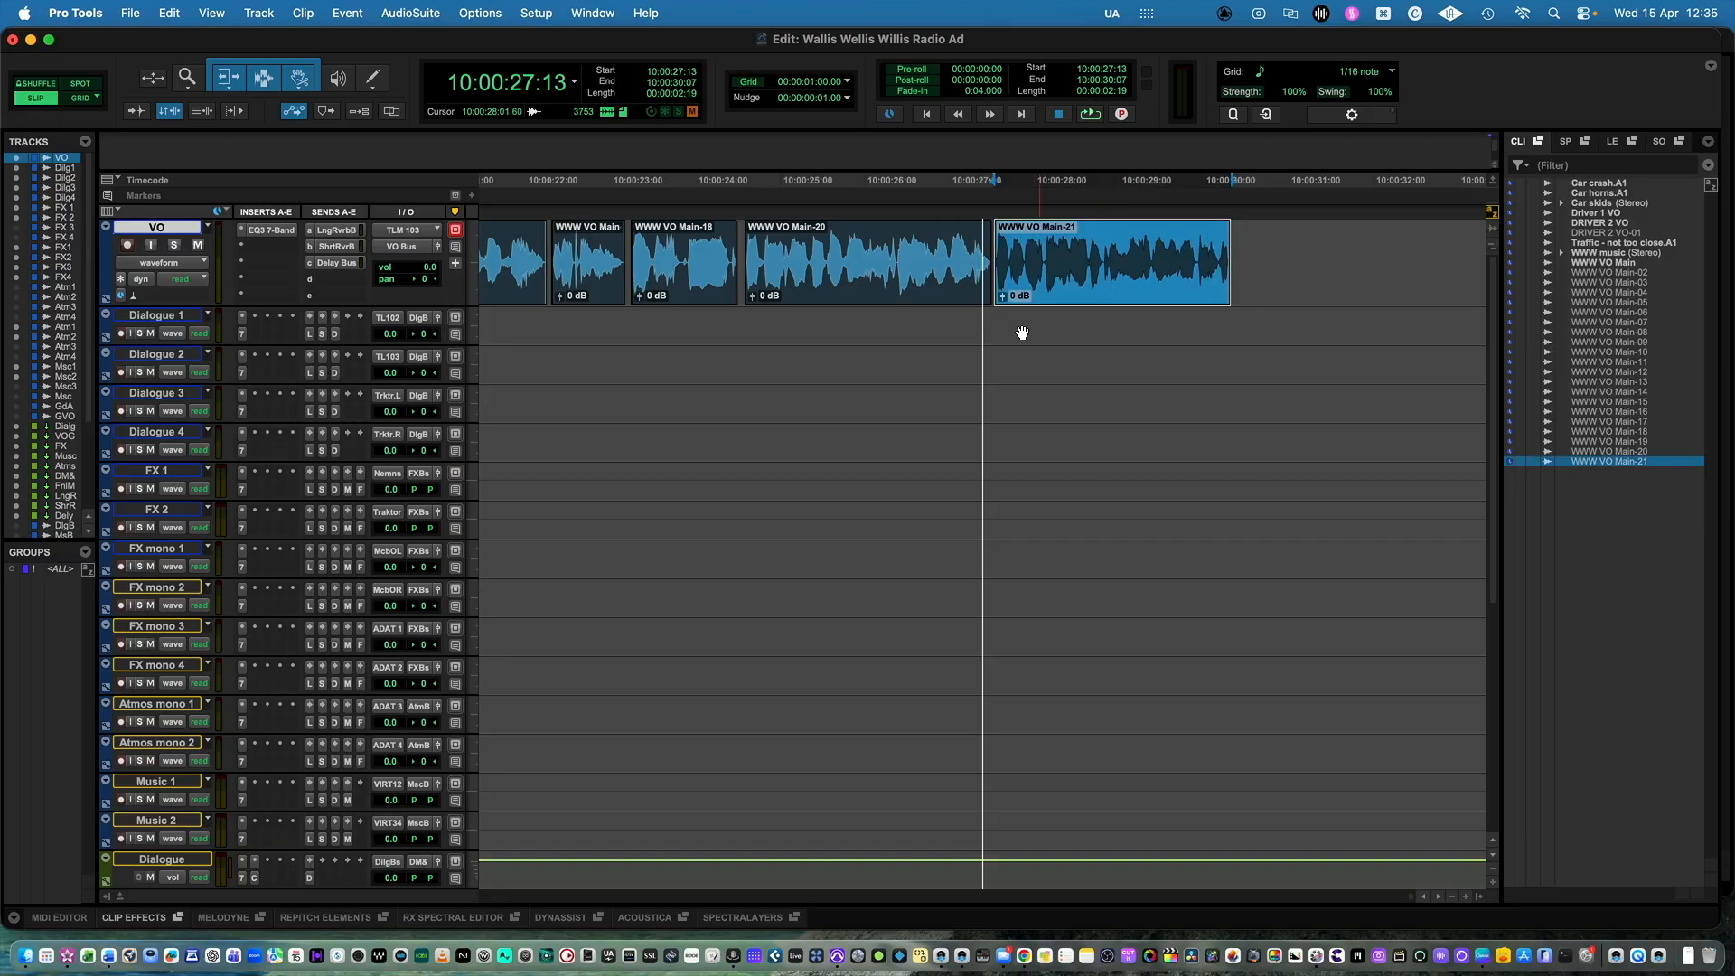
click(996, 319)
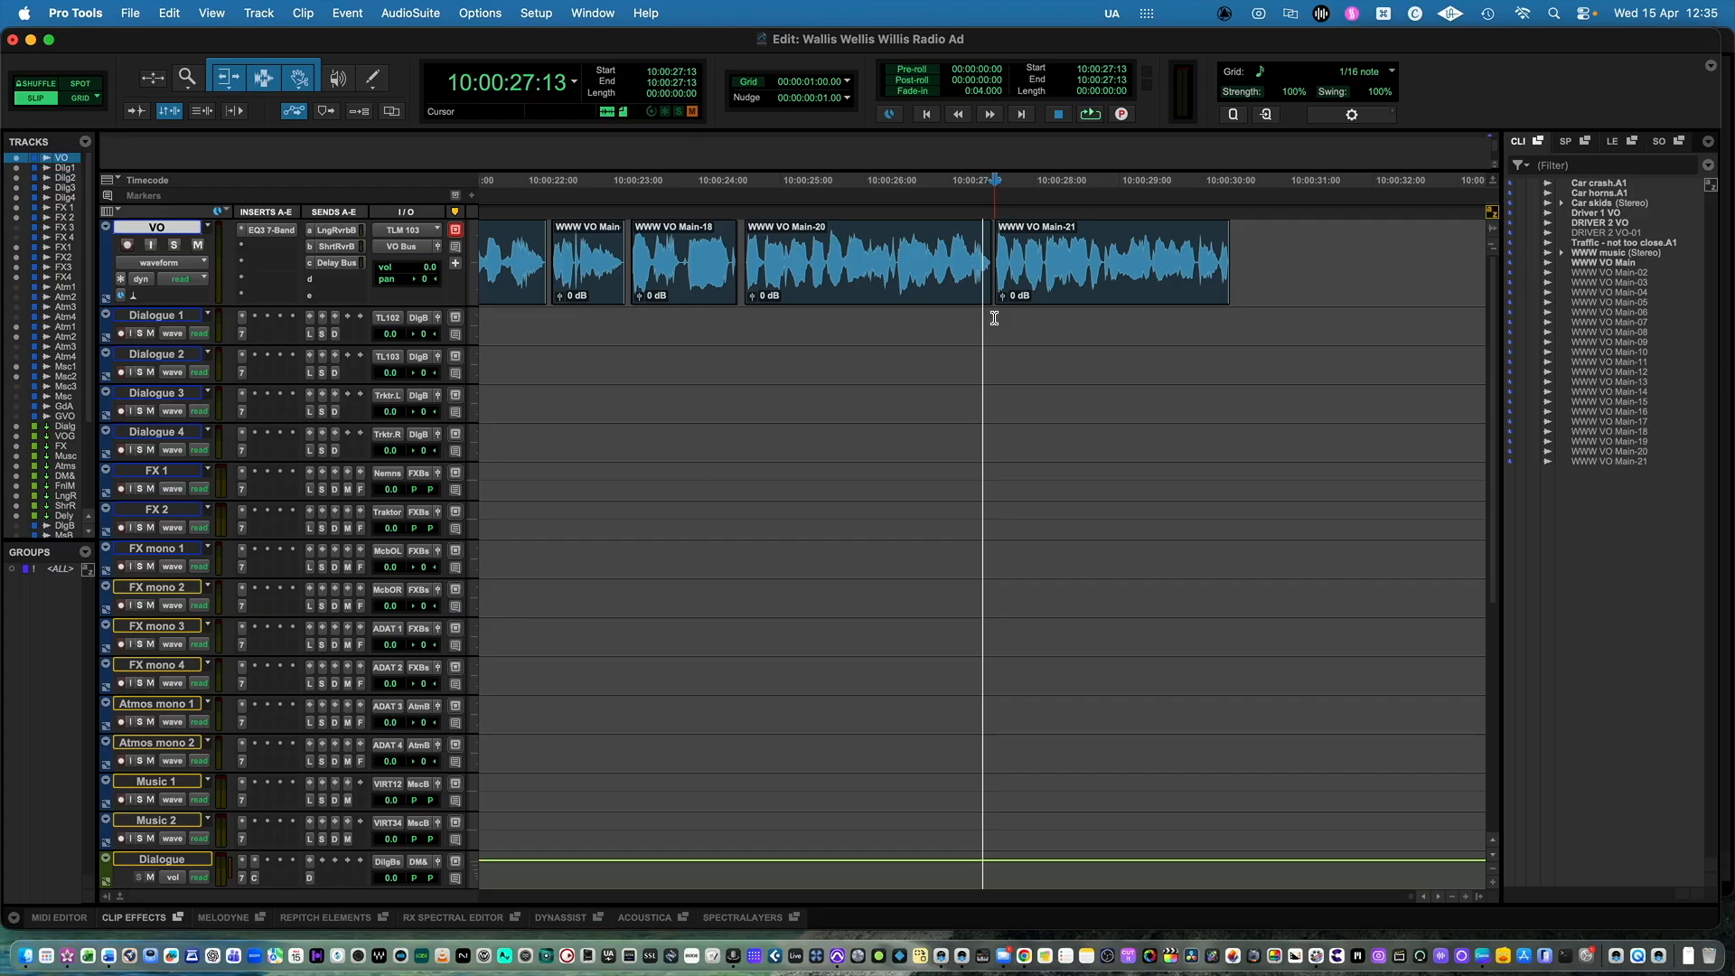
key(space)
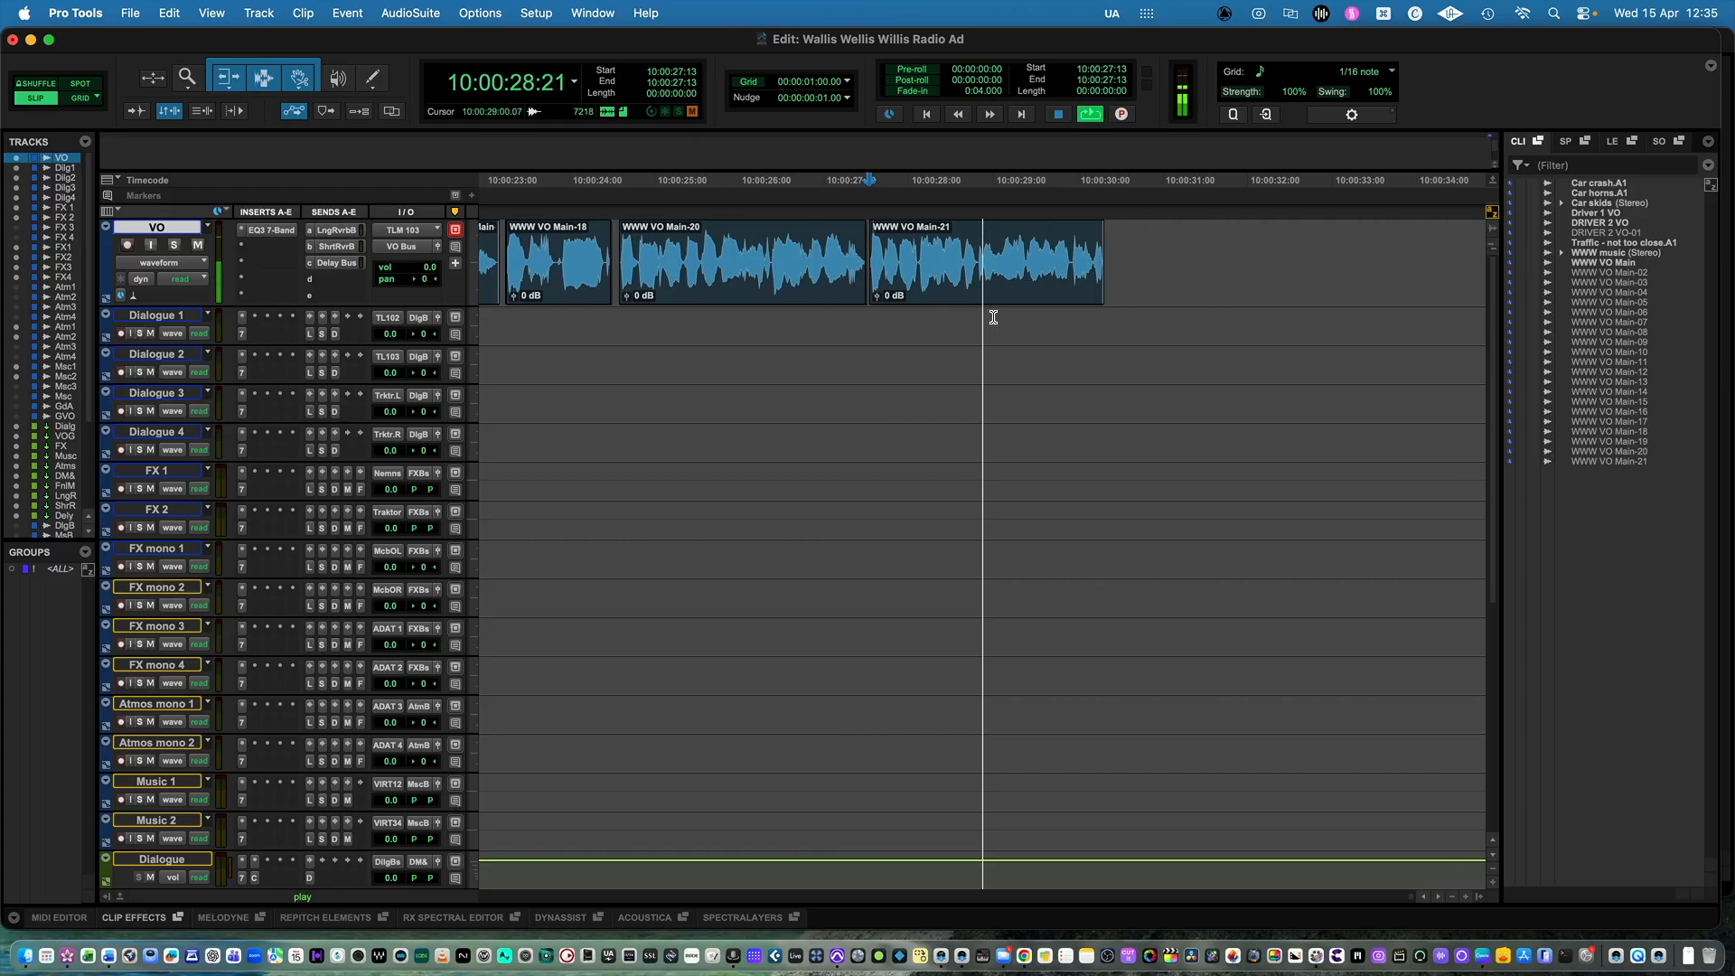
- Select WWW VO Main-21 on the VO track, check its start and end closely, and consolidate it into a new clip
key(space)
click(894, 289)
key(t)
key(t)
key(t)
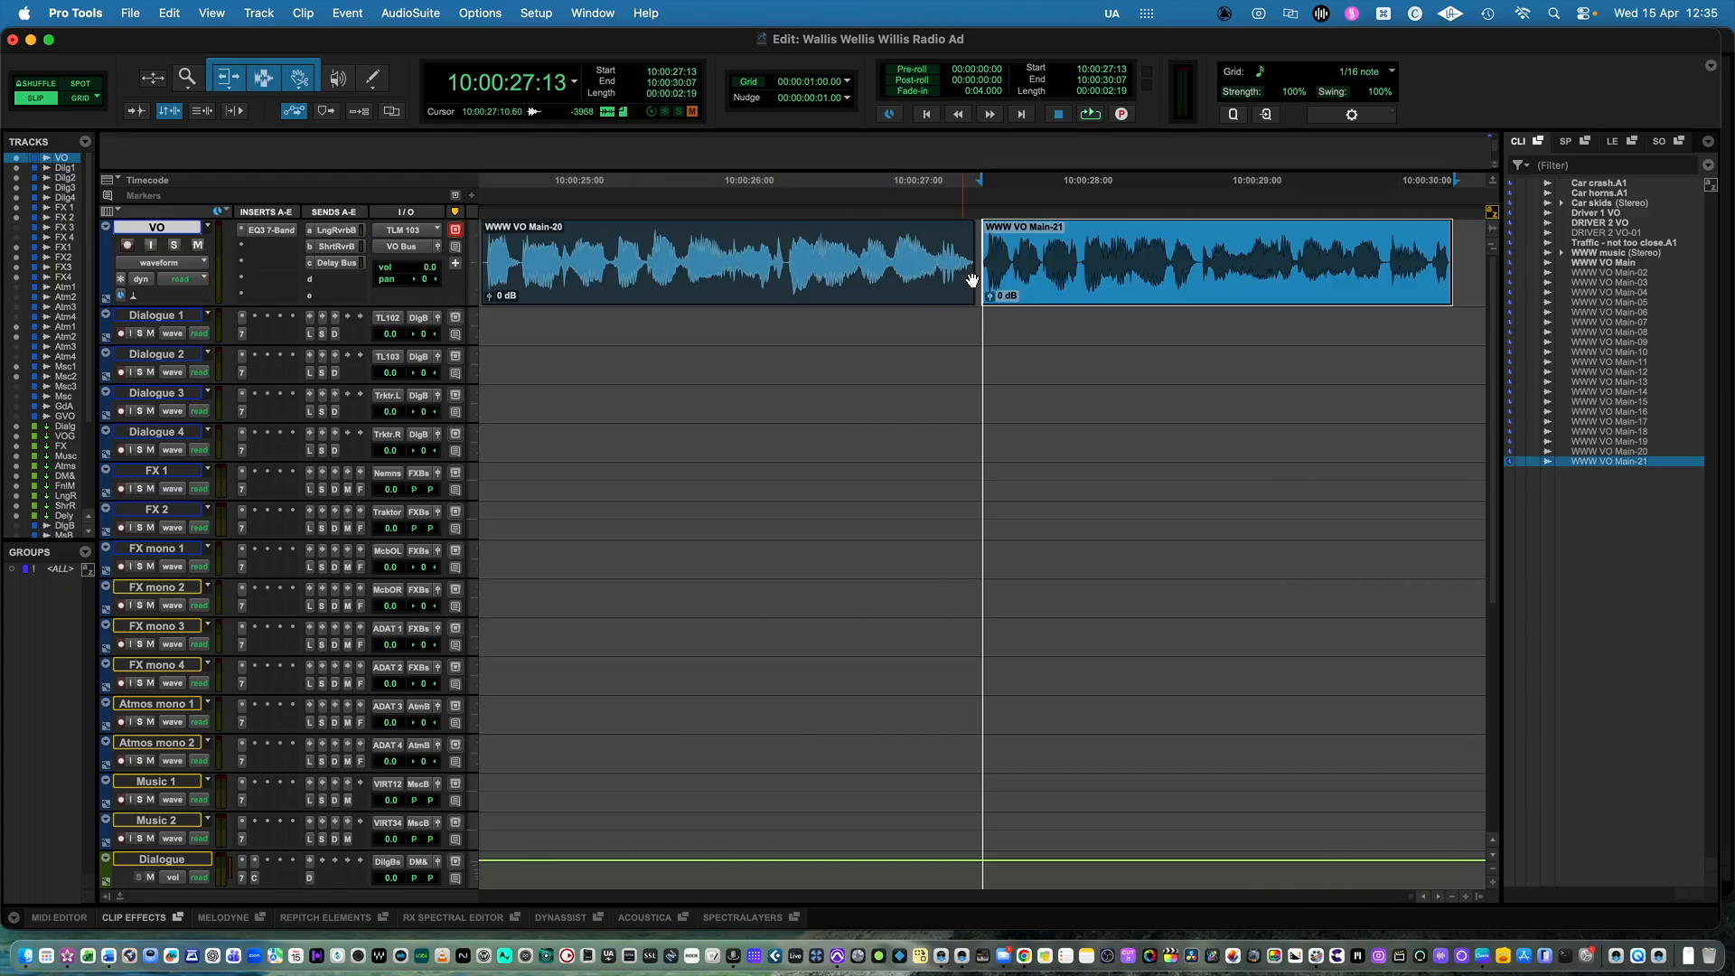
key(t)
key(t)
key(t)
key(r)
key(r)
key(r)
key(r)
key(r)
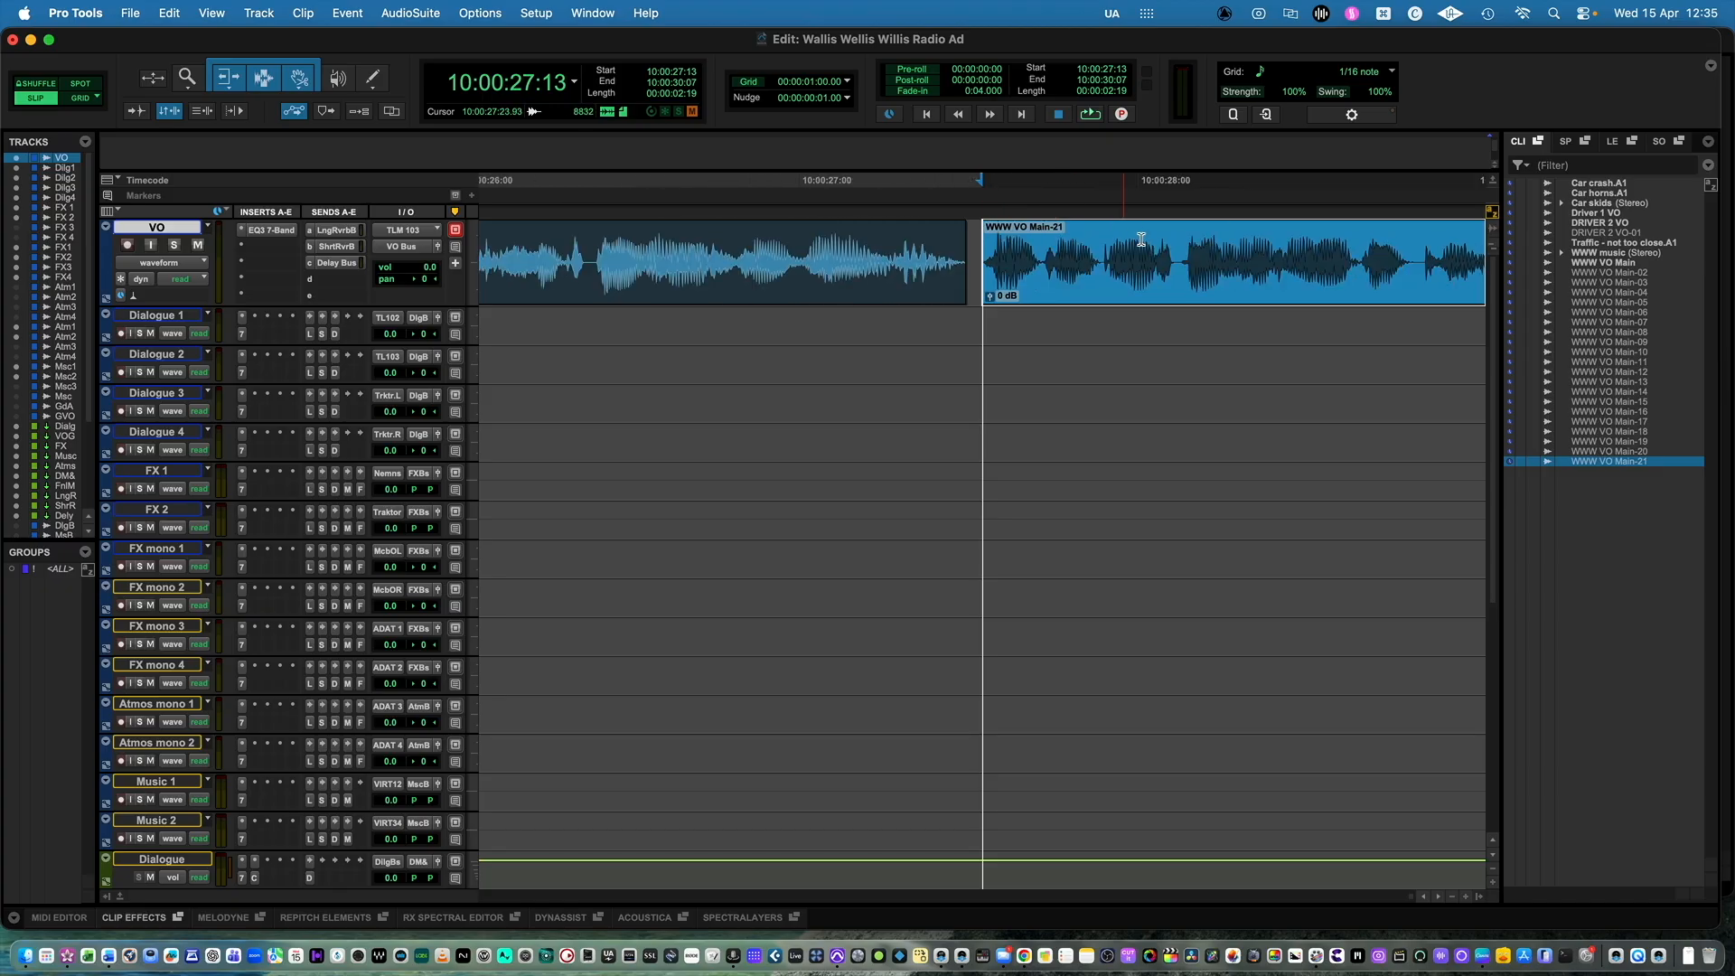
click(1437, 262)
key(t)
key(t)
key(t)
click(1054, 302)
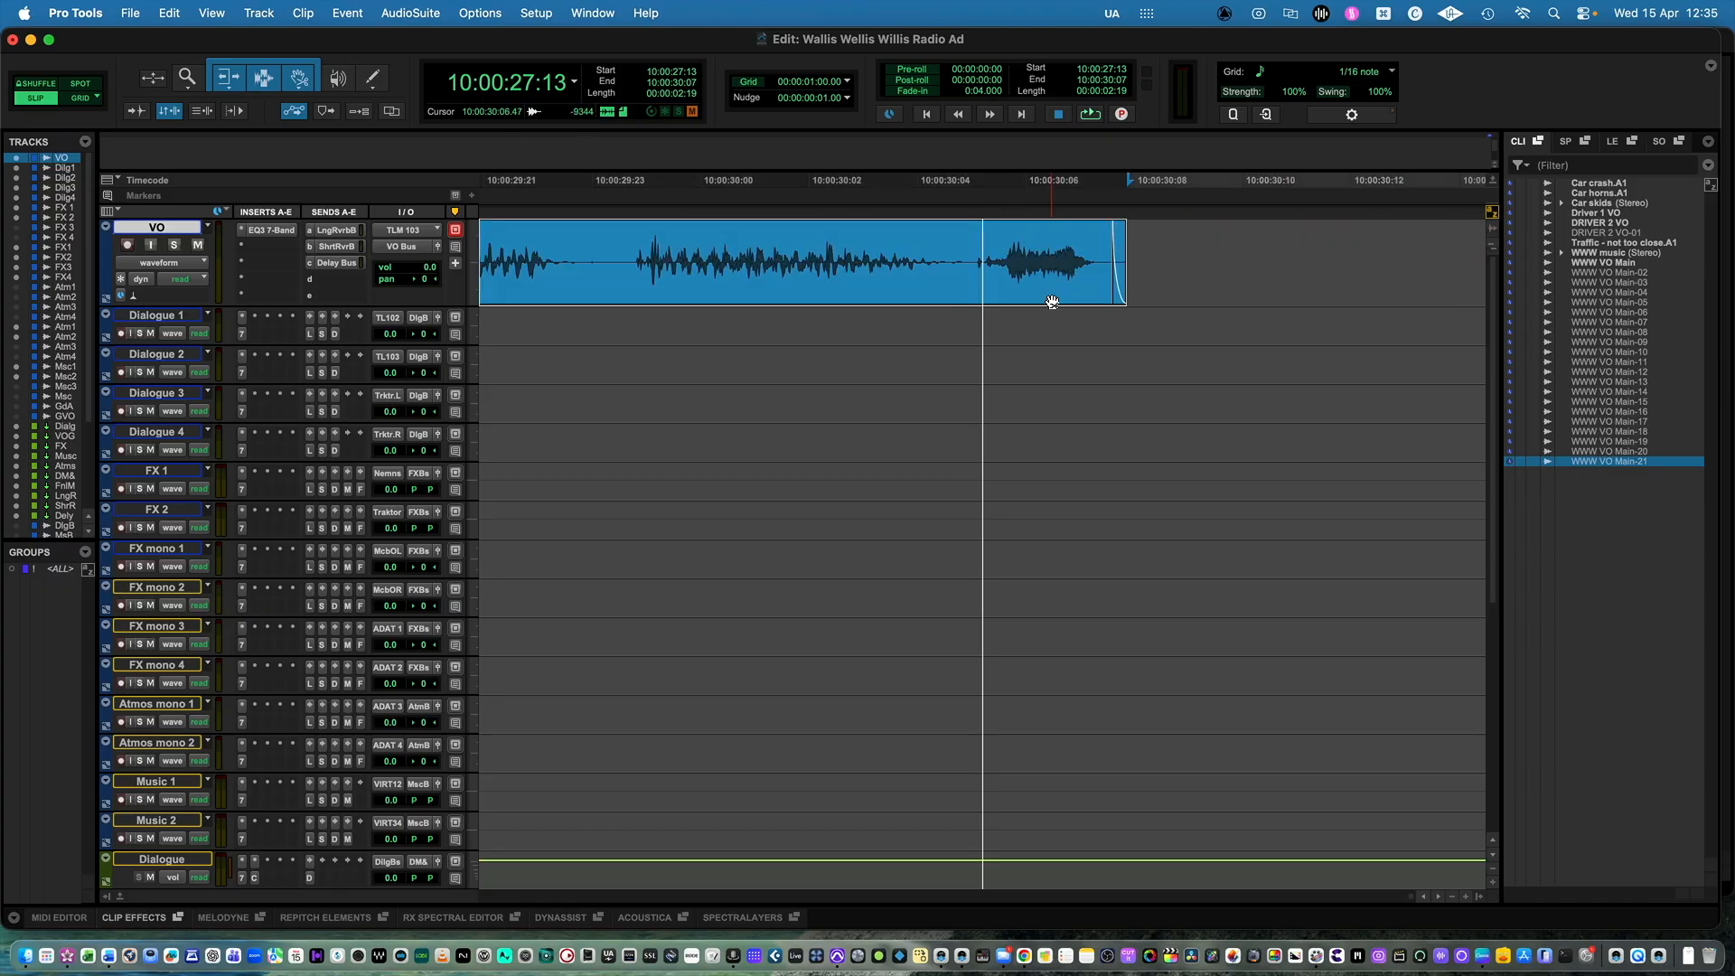
key(r)
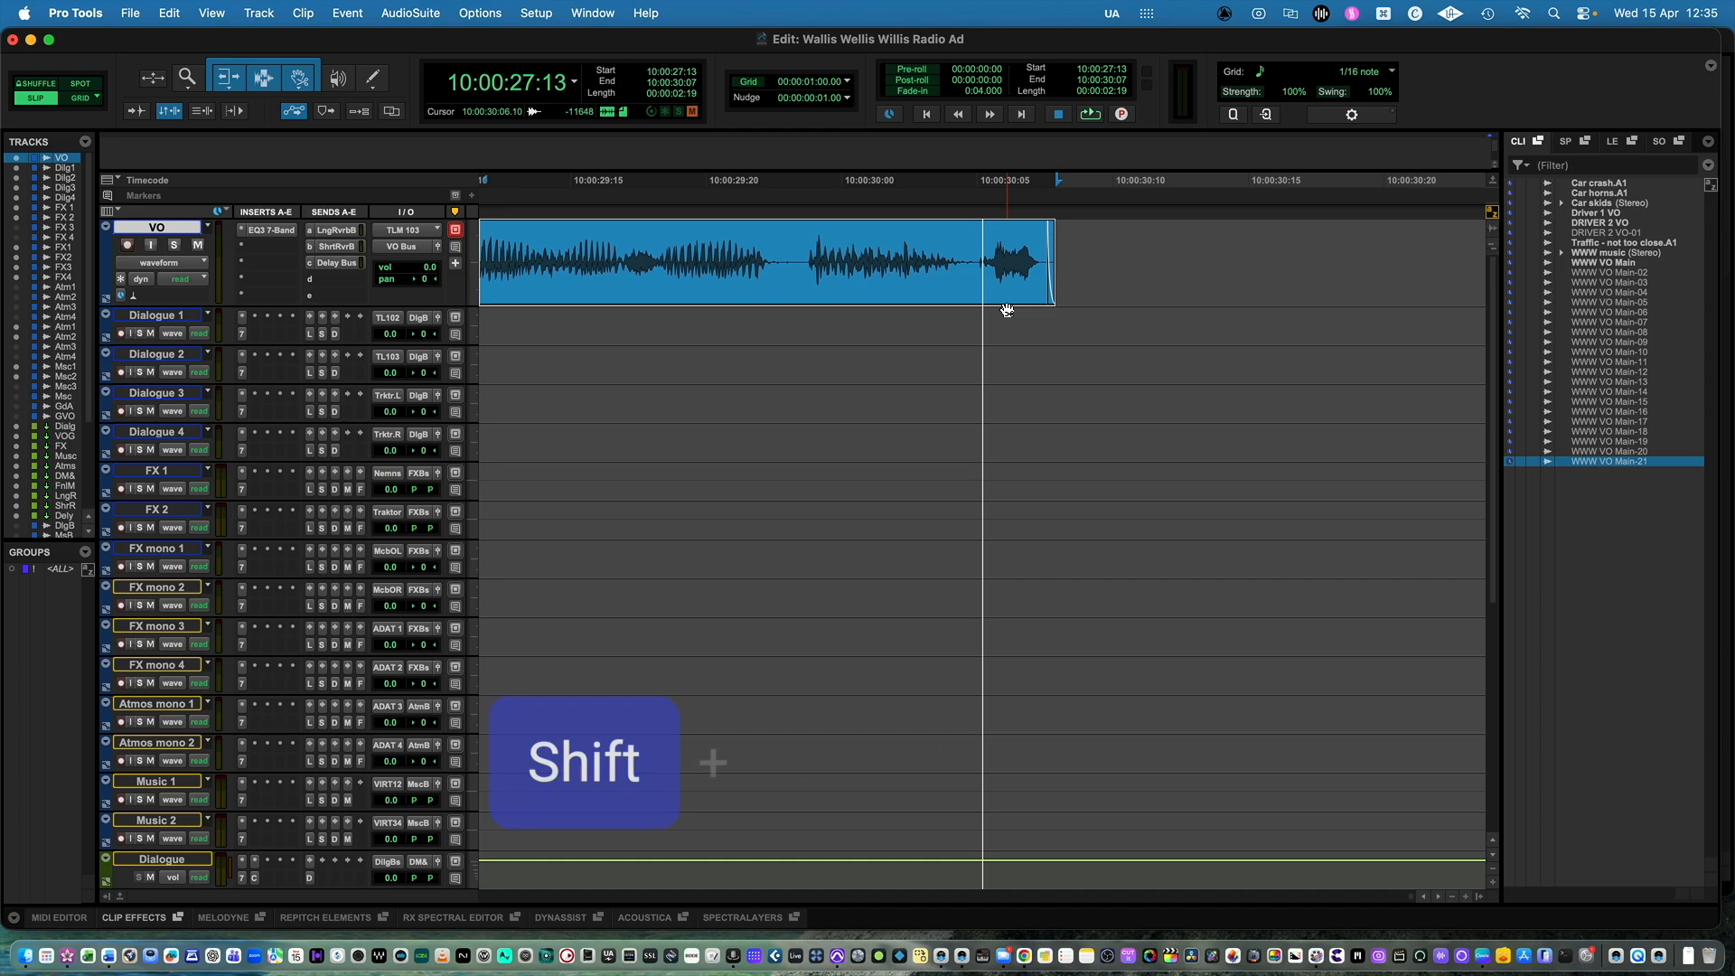
key(shift+alt+3)
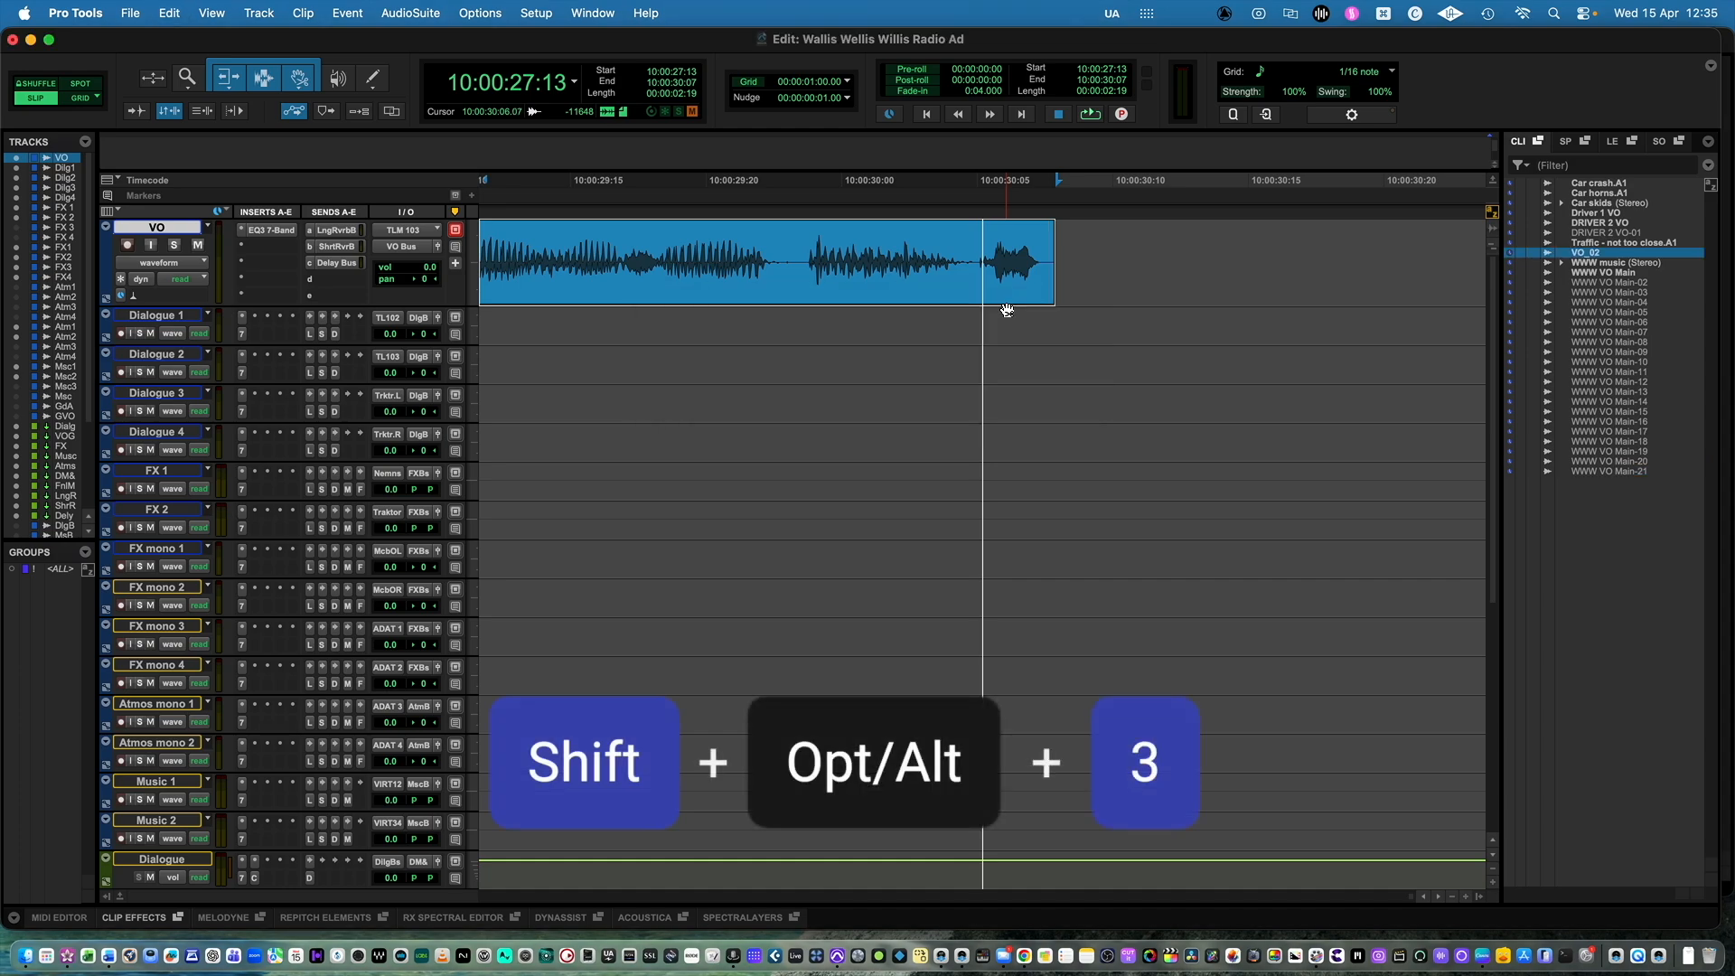
- Switch the Trim tool to TCE mode
key(r)
key(r)
key(r)
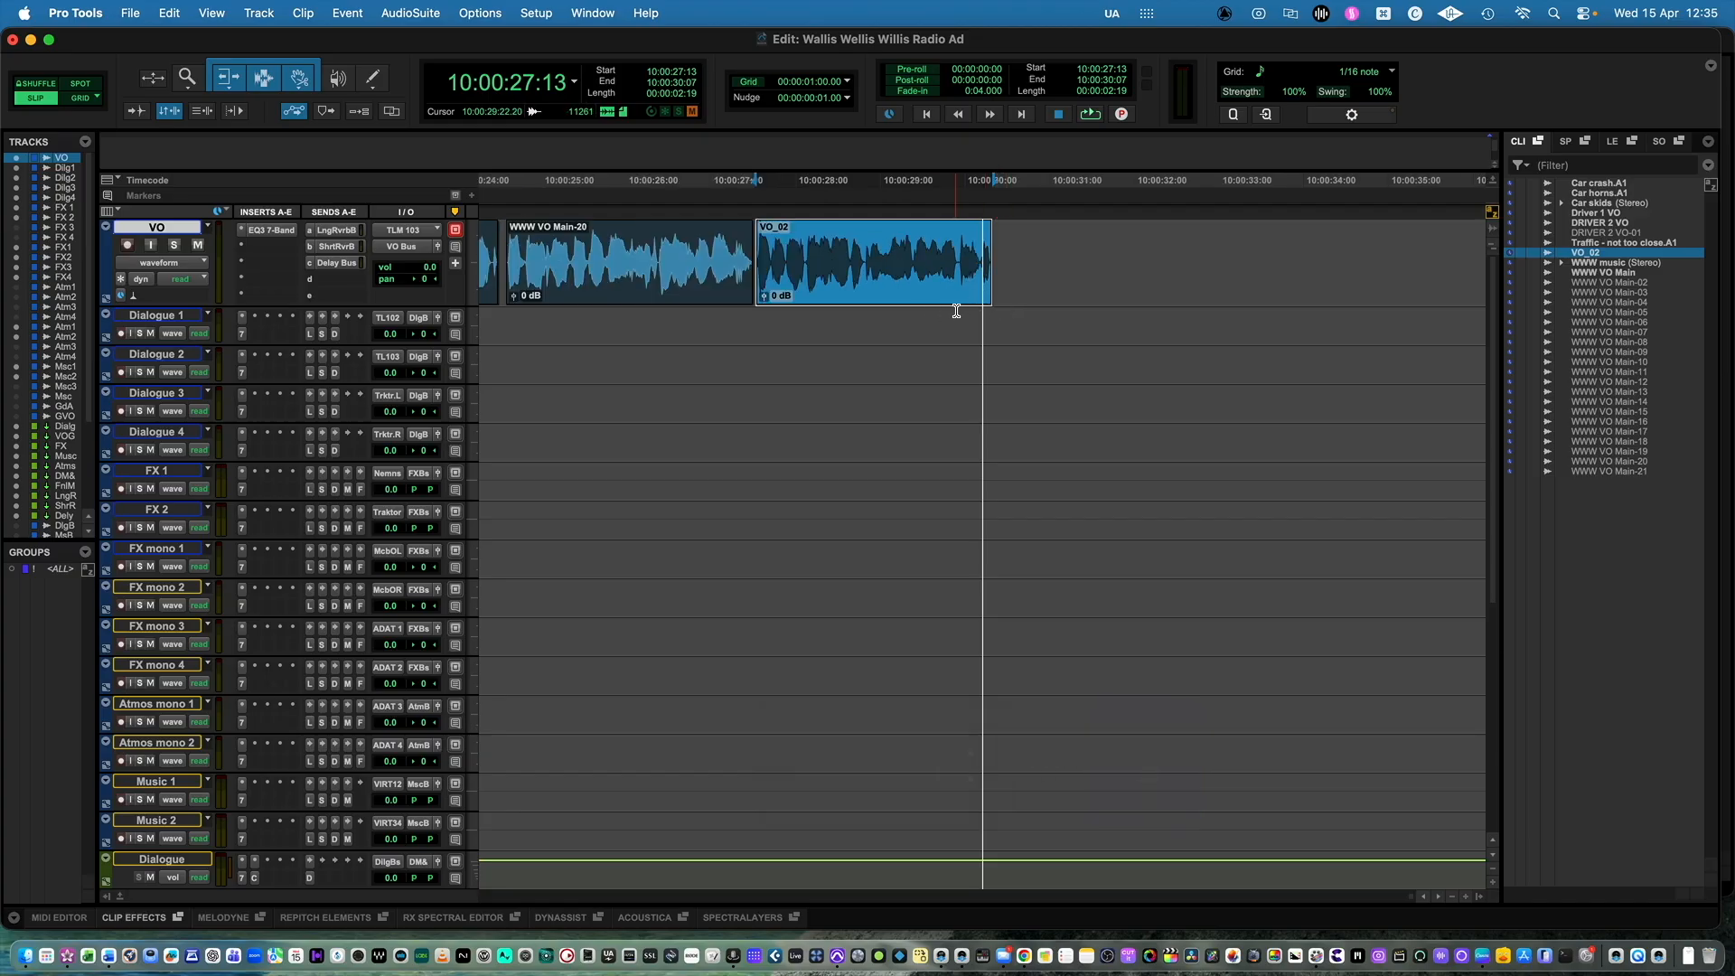
key(t)
key(t)
key(t)
key(r)
key(r)
key(r)
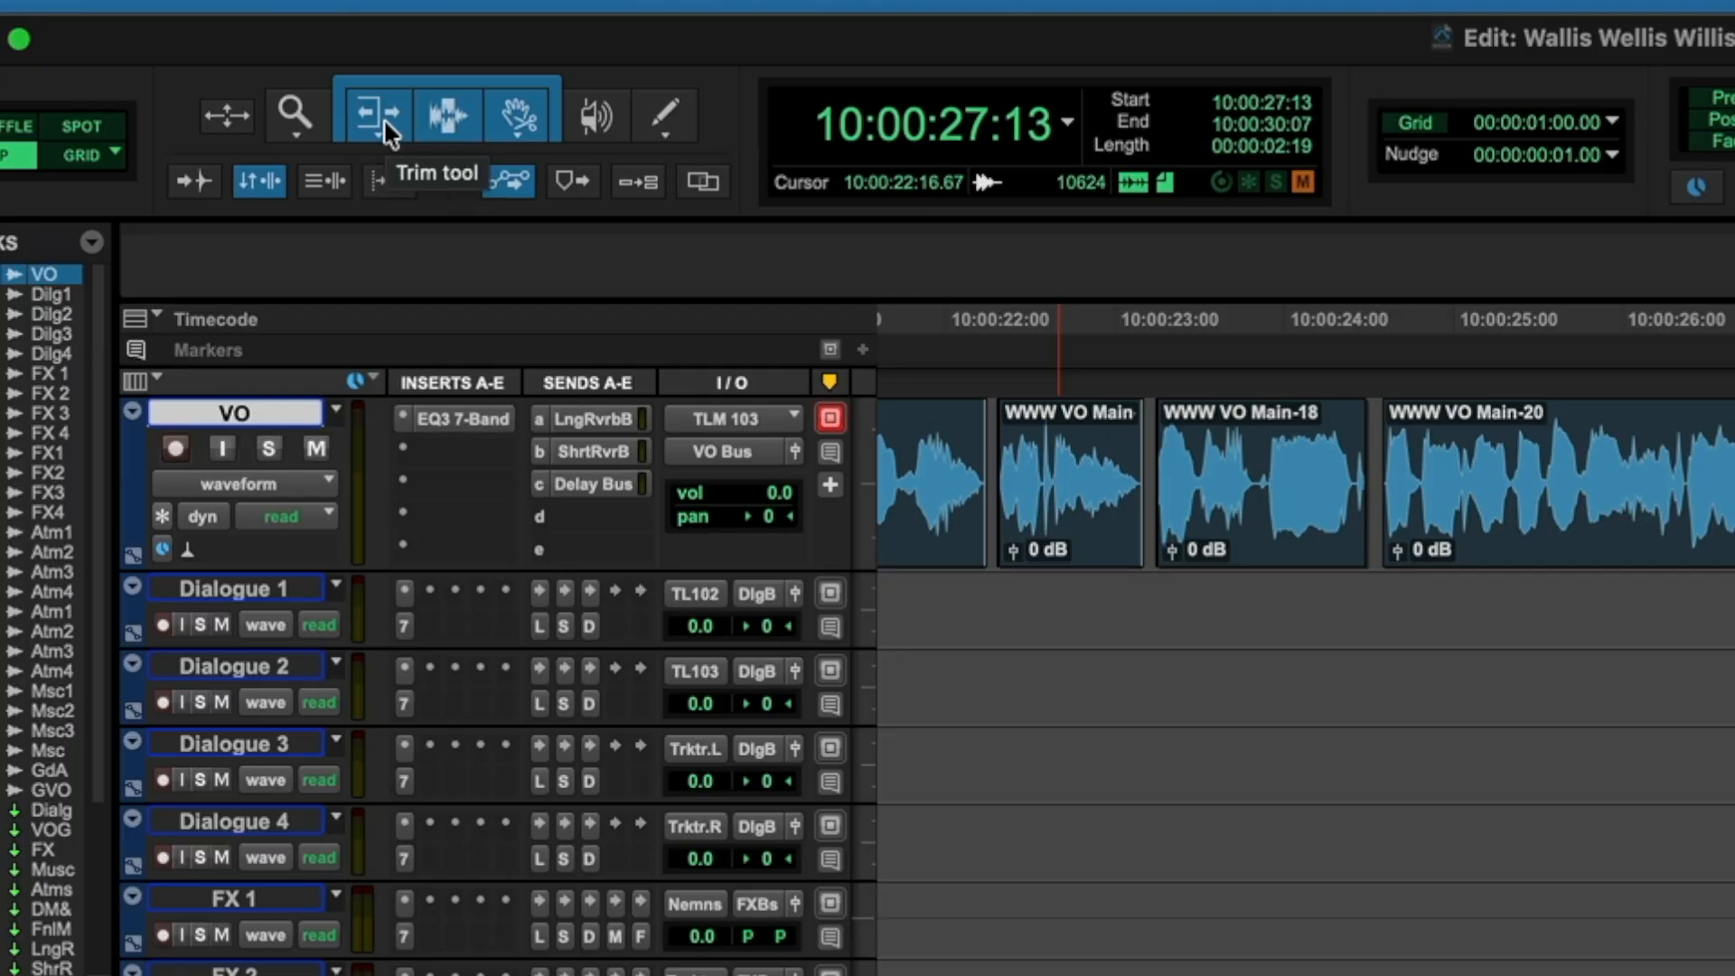
click(385, 122)
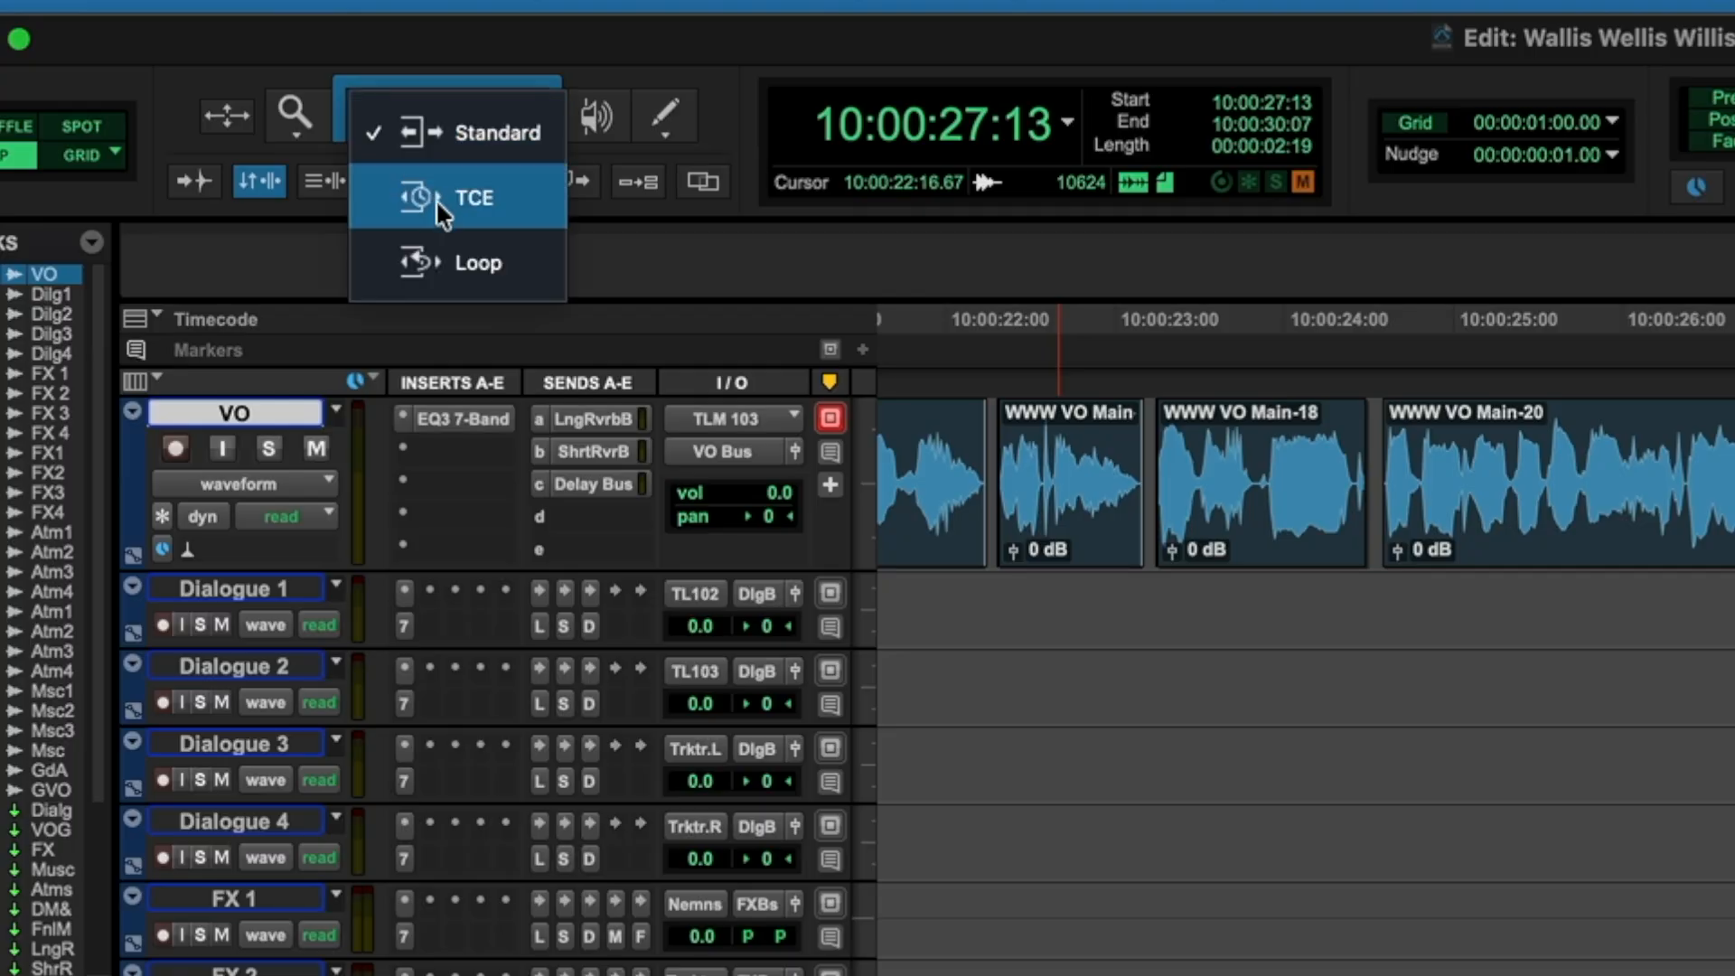
click(470, 197)
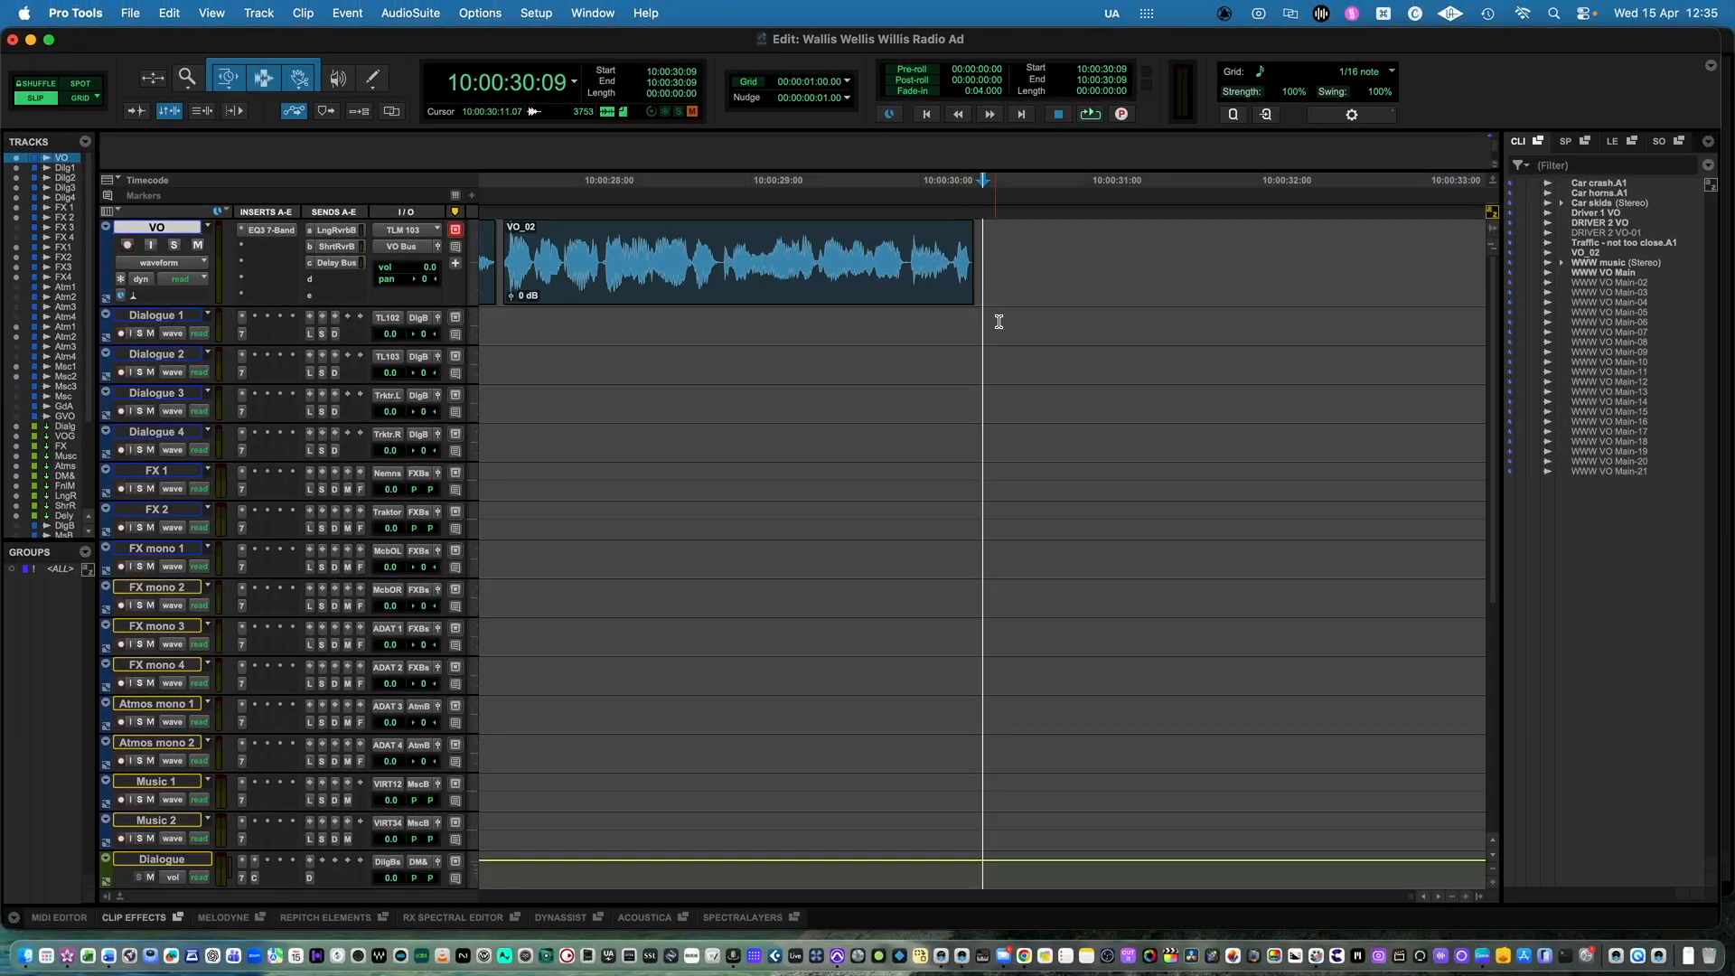
click(999, 322)
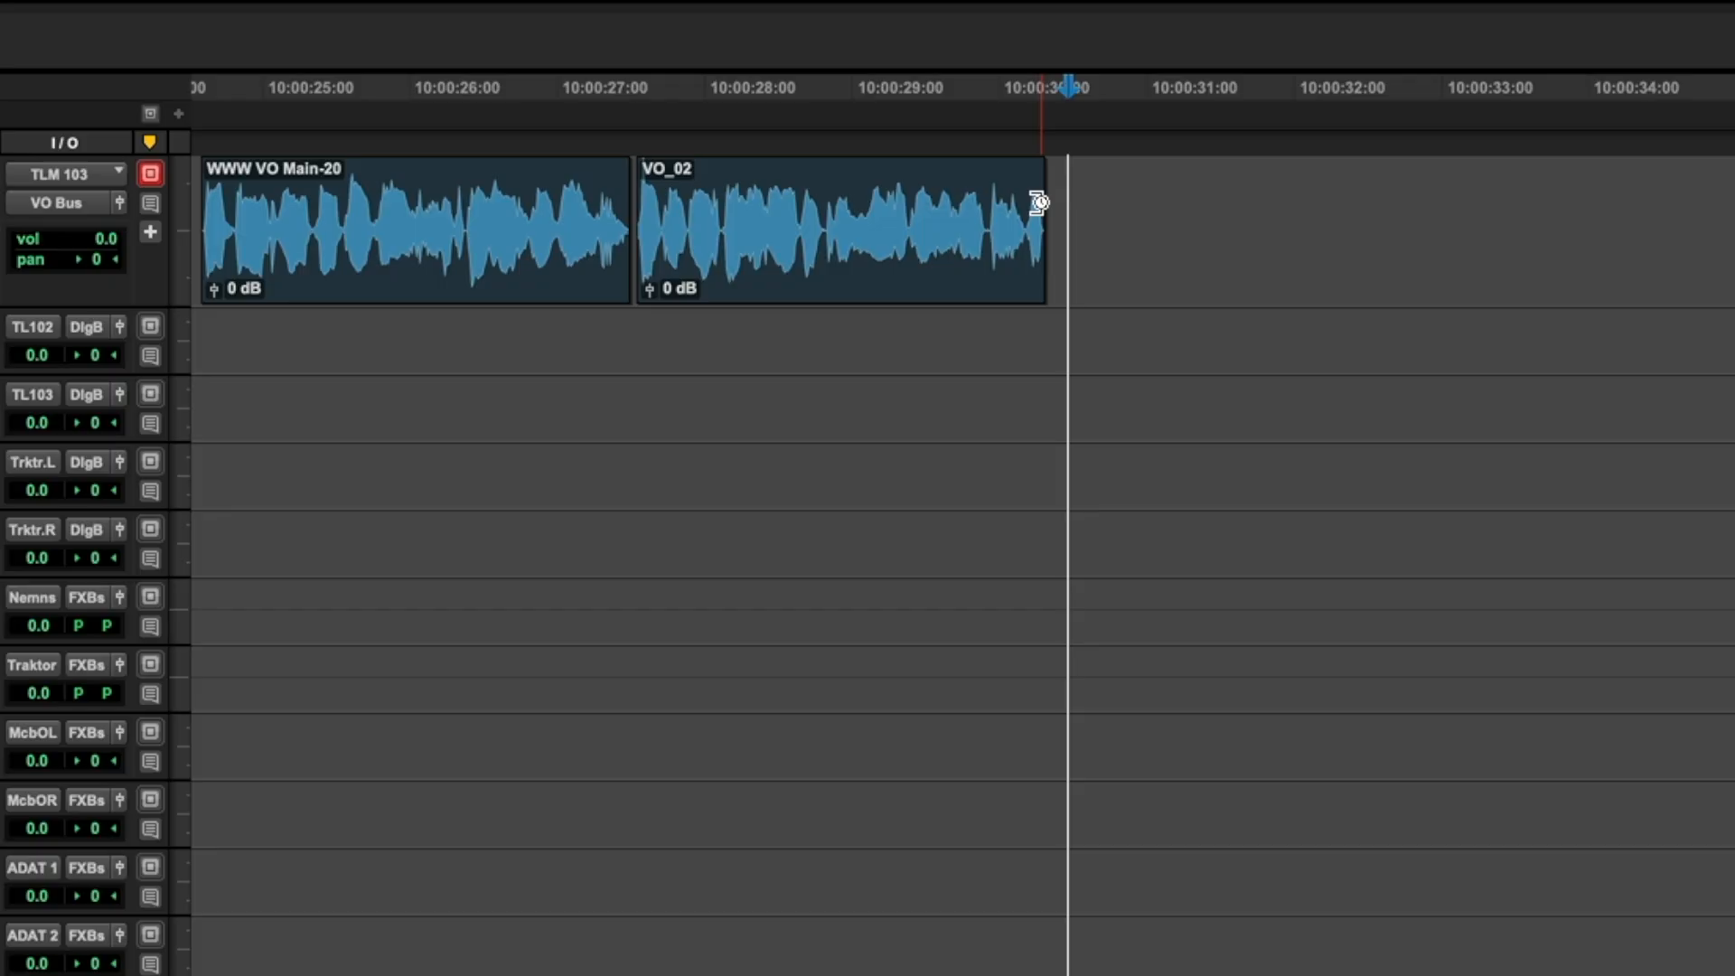
- Try to time-compress VO_02 so it ends at 10:00:30:00, and play it back from 10:00:26:10
click(1039, 202)
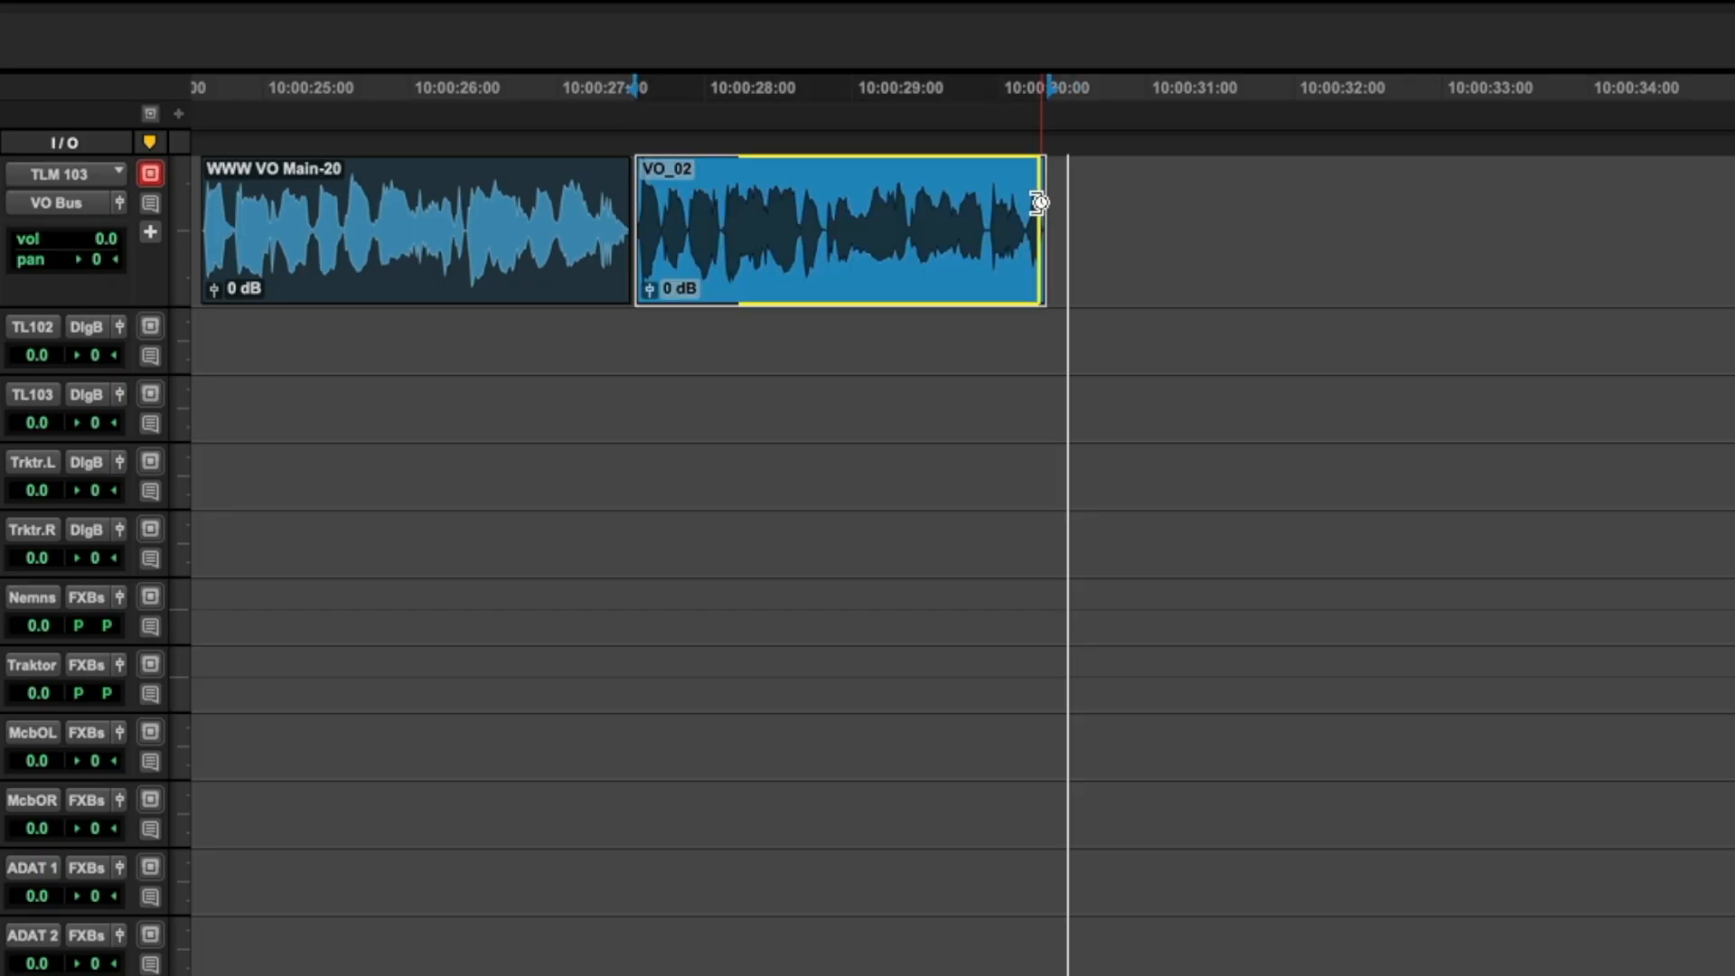
drag(1039, 202, 999, 200)
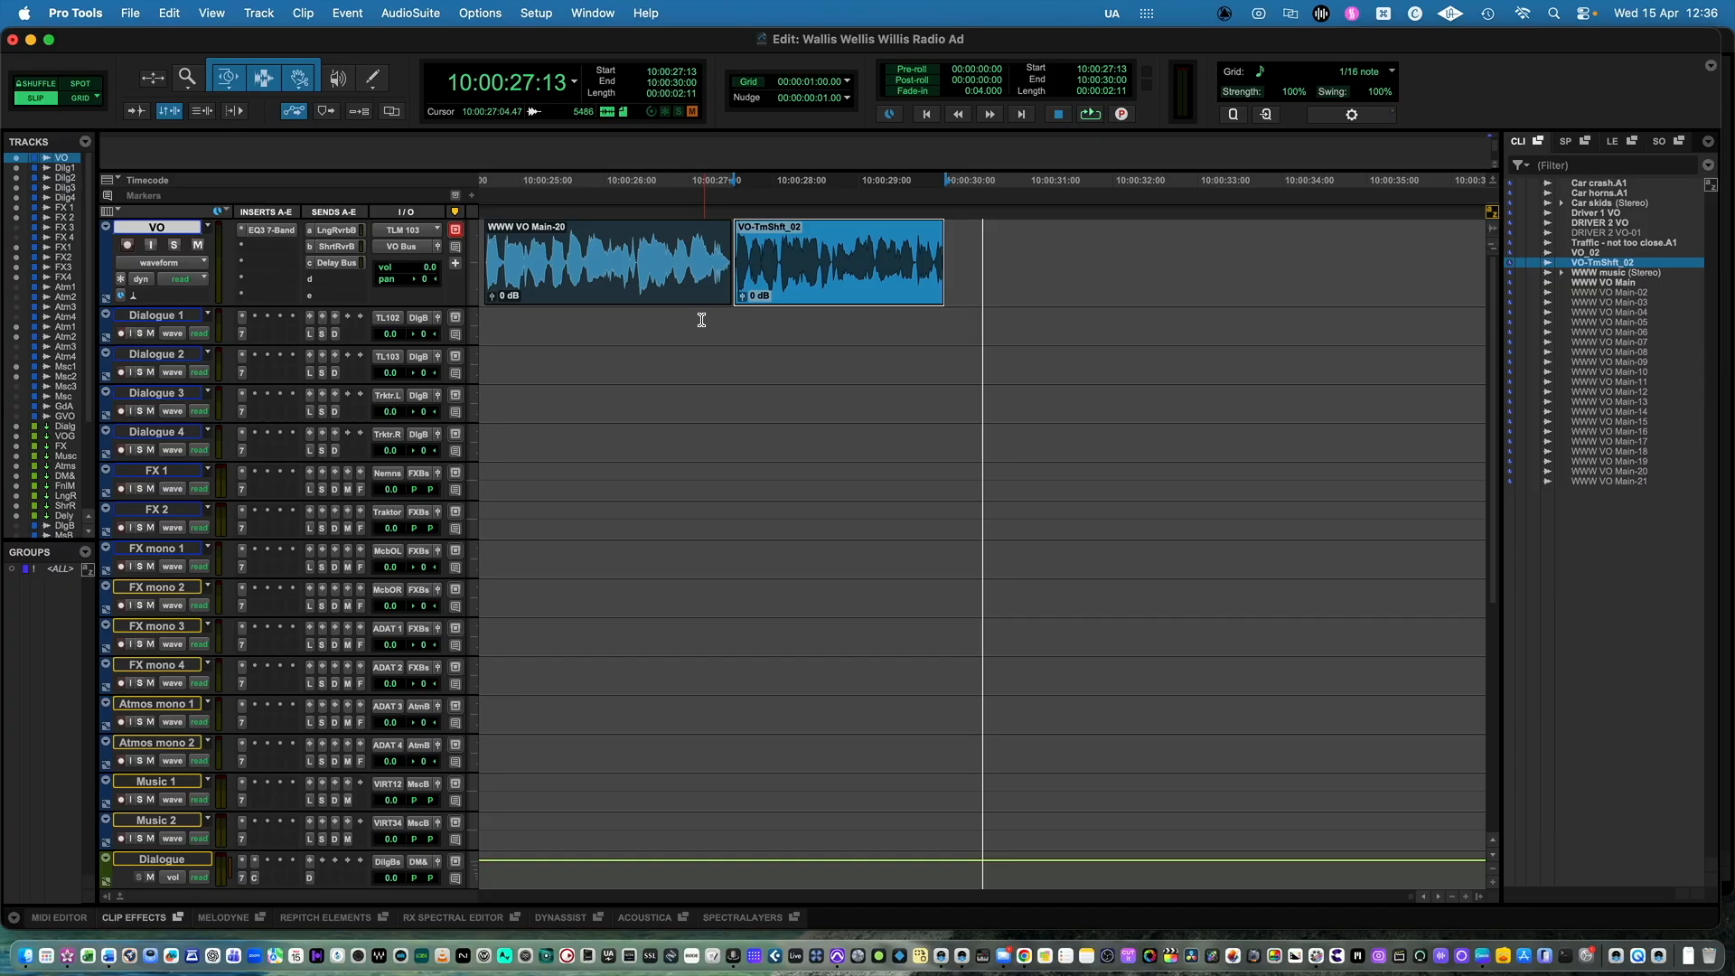
click(638, 318)
key(space)
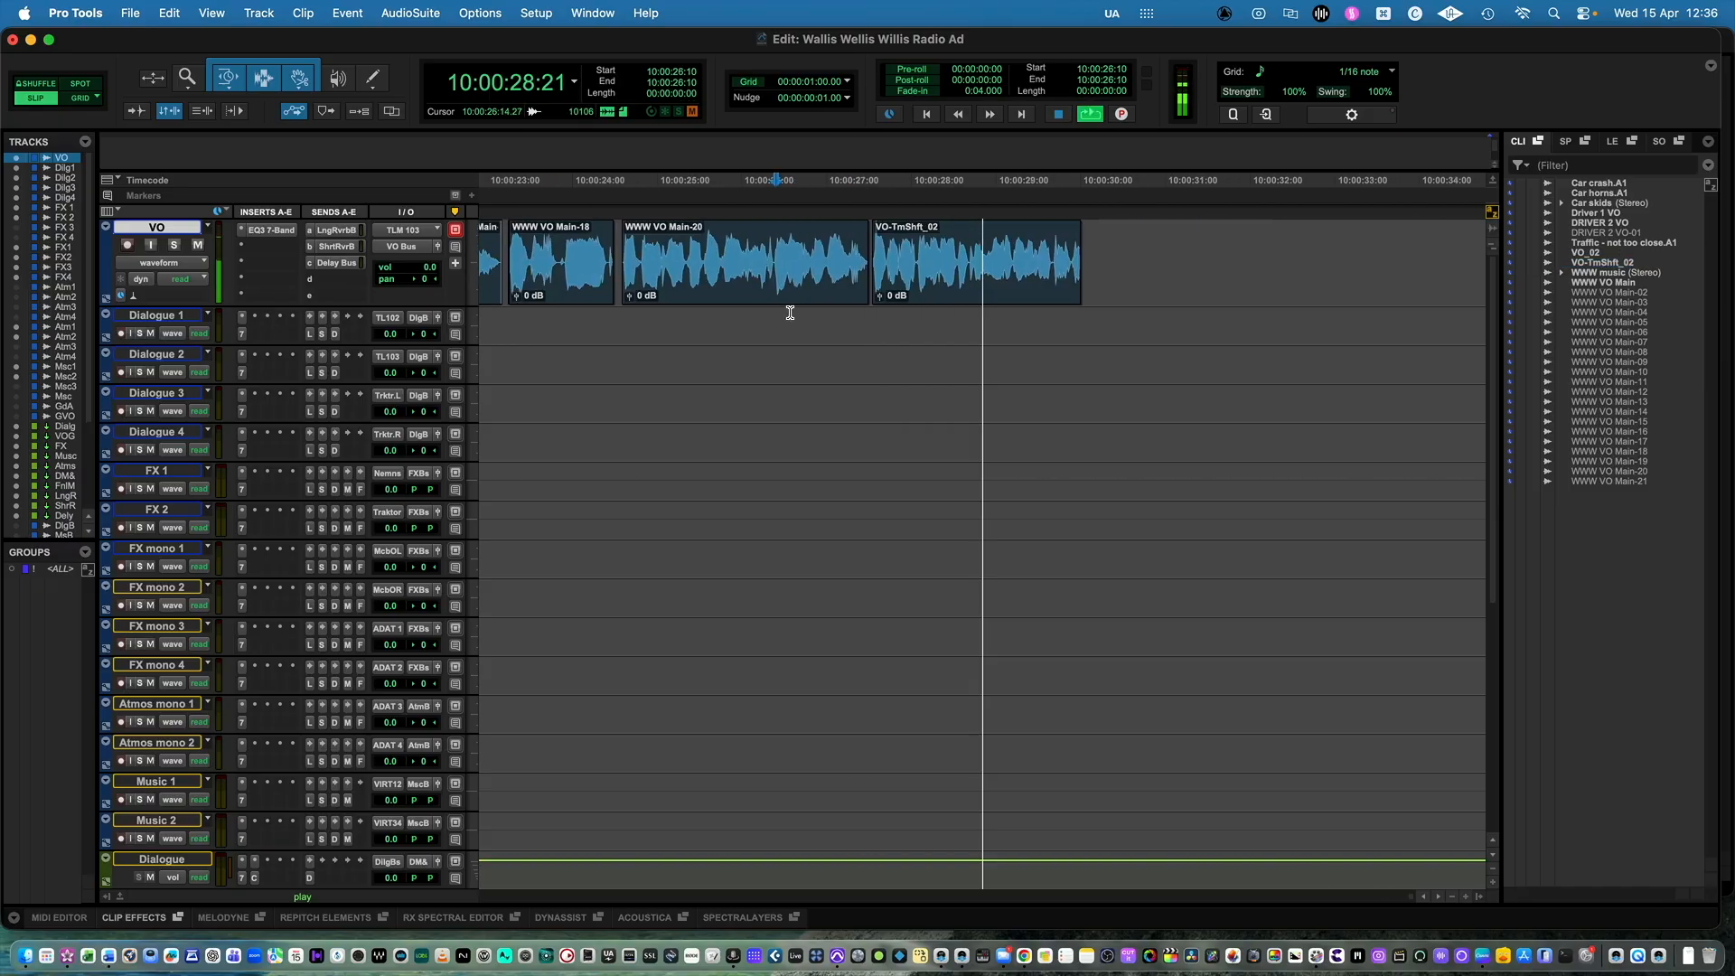
click(857, 276)
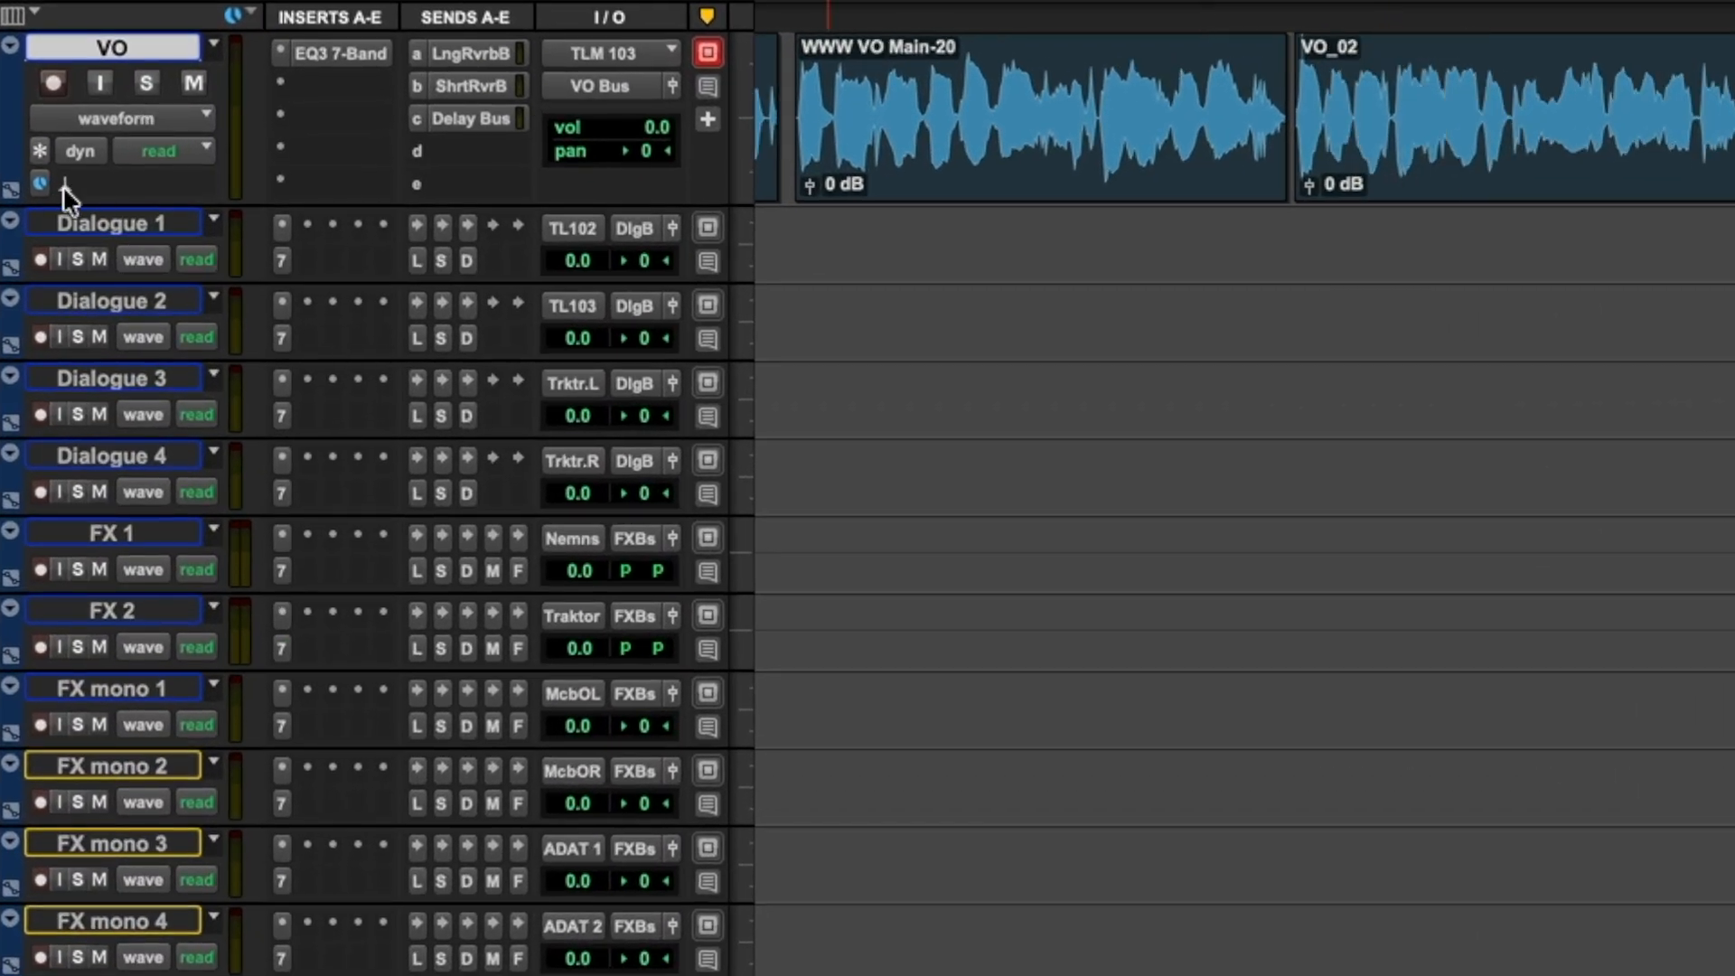
- Enable the Monophonic Elastic Audio plugin on the VO track and time-compress VO_02 slightly from its end
click(63, 188)
mouse_move(127, 252)
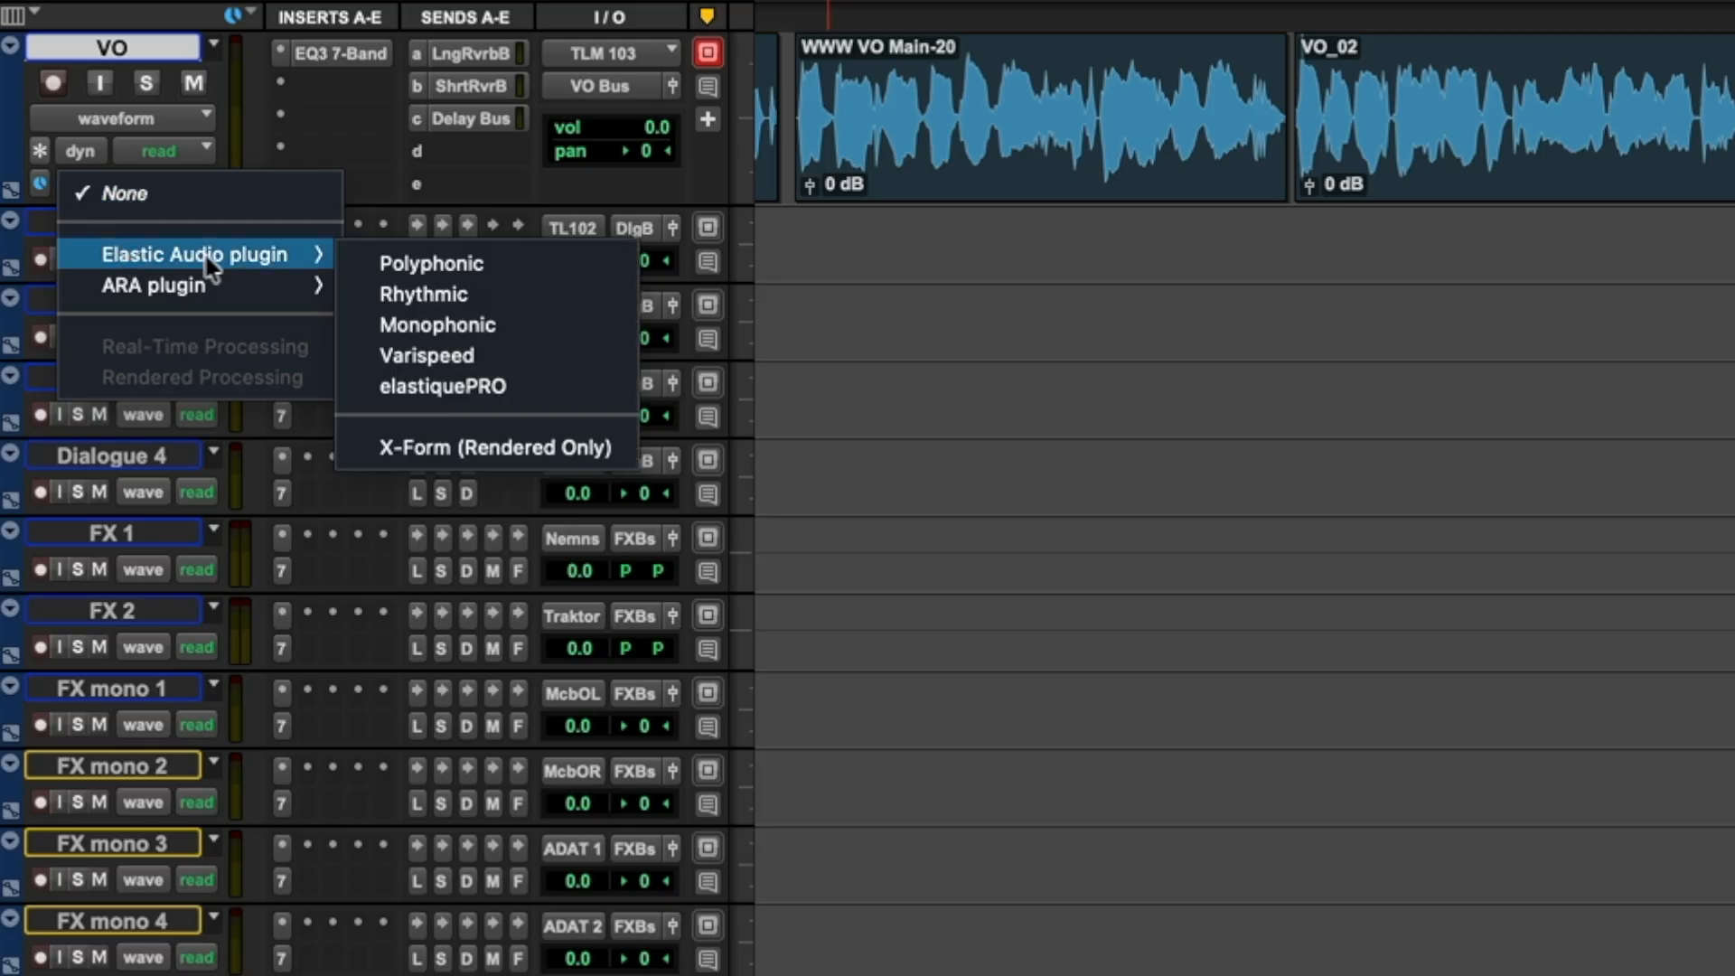
click(445, 323)
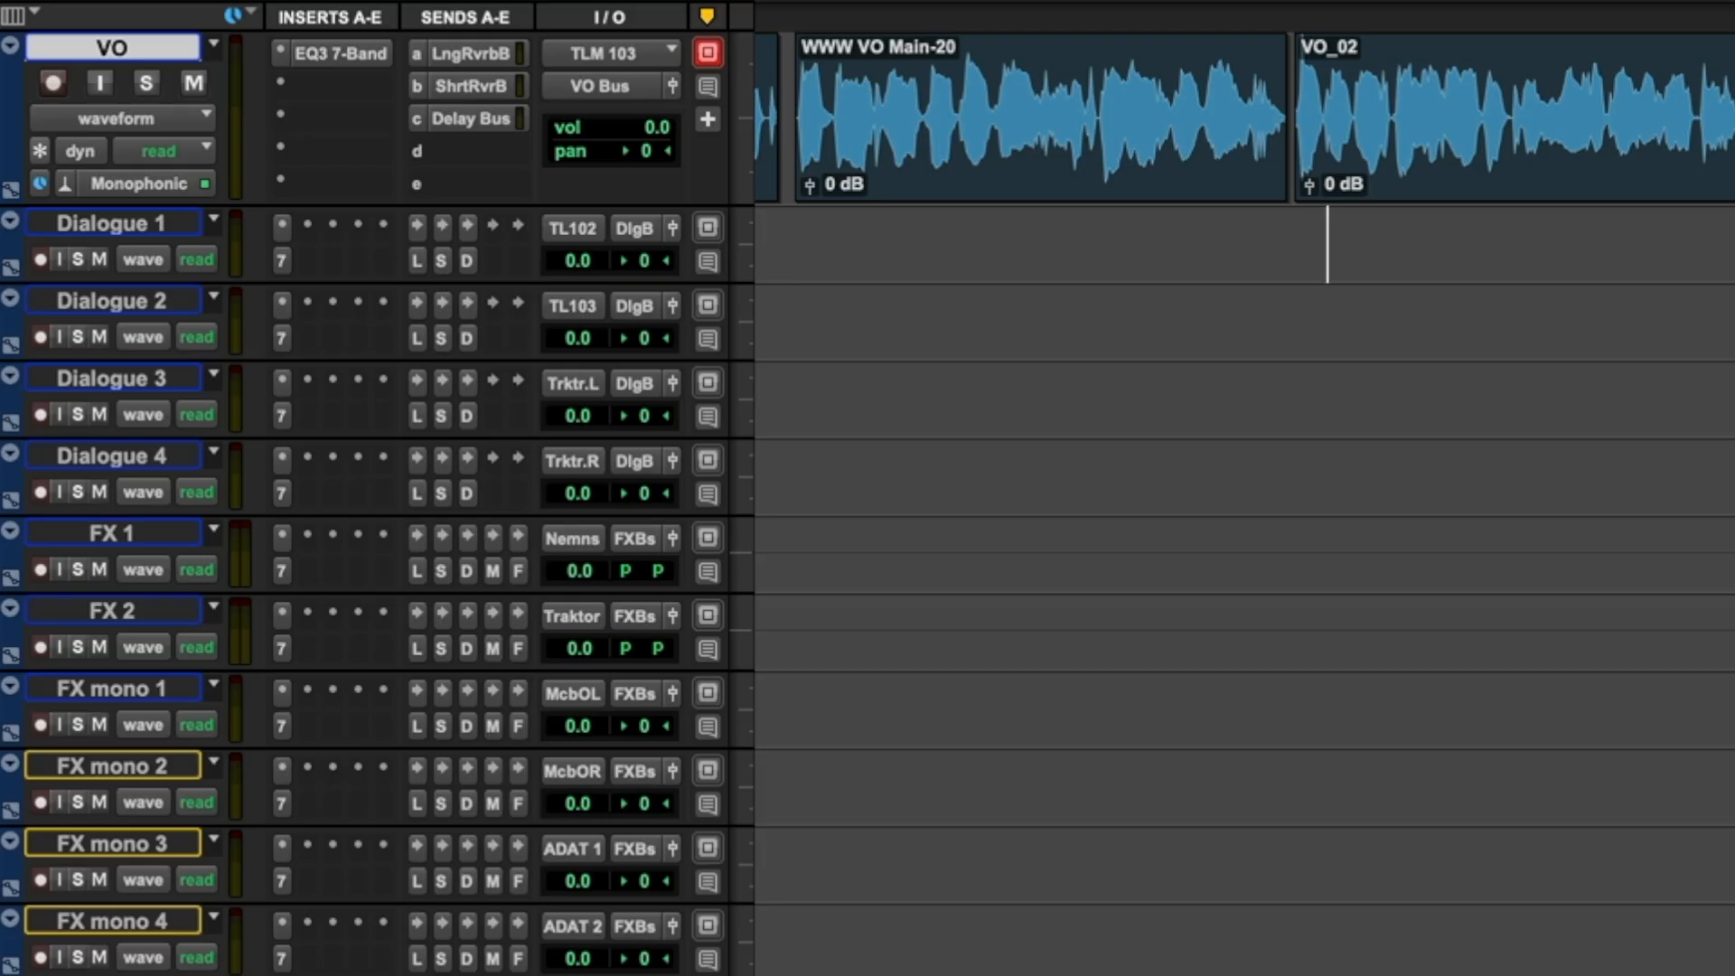
drag(1734, 81, 1712, 81)
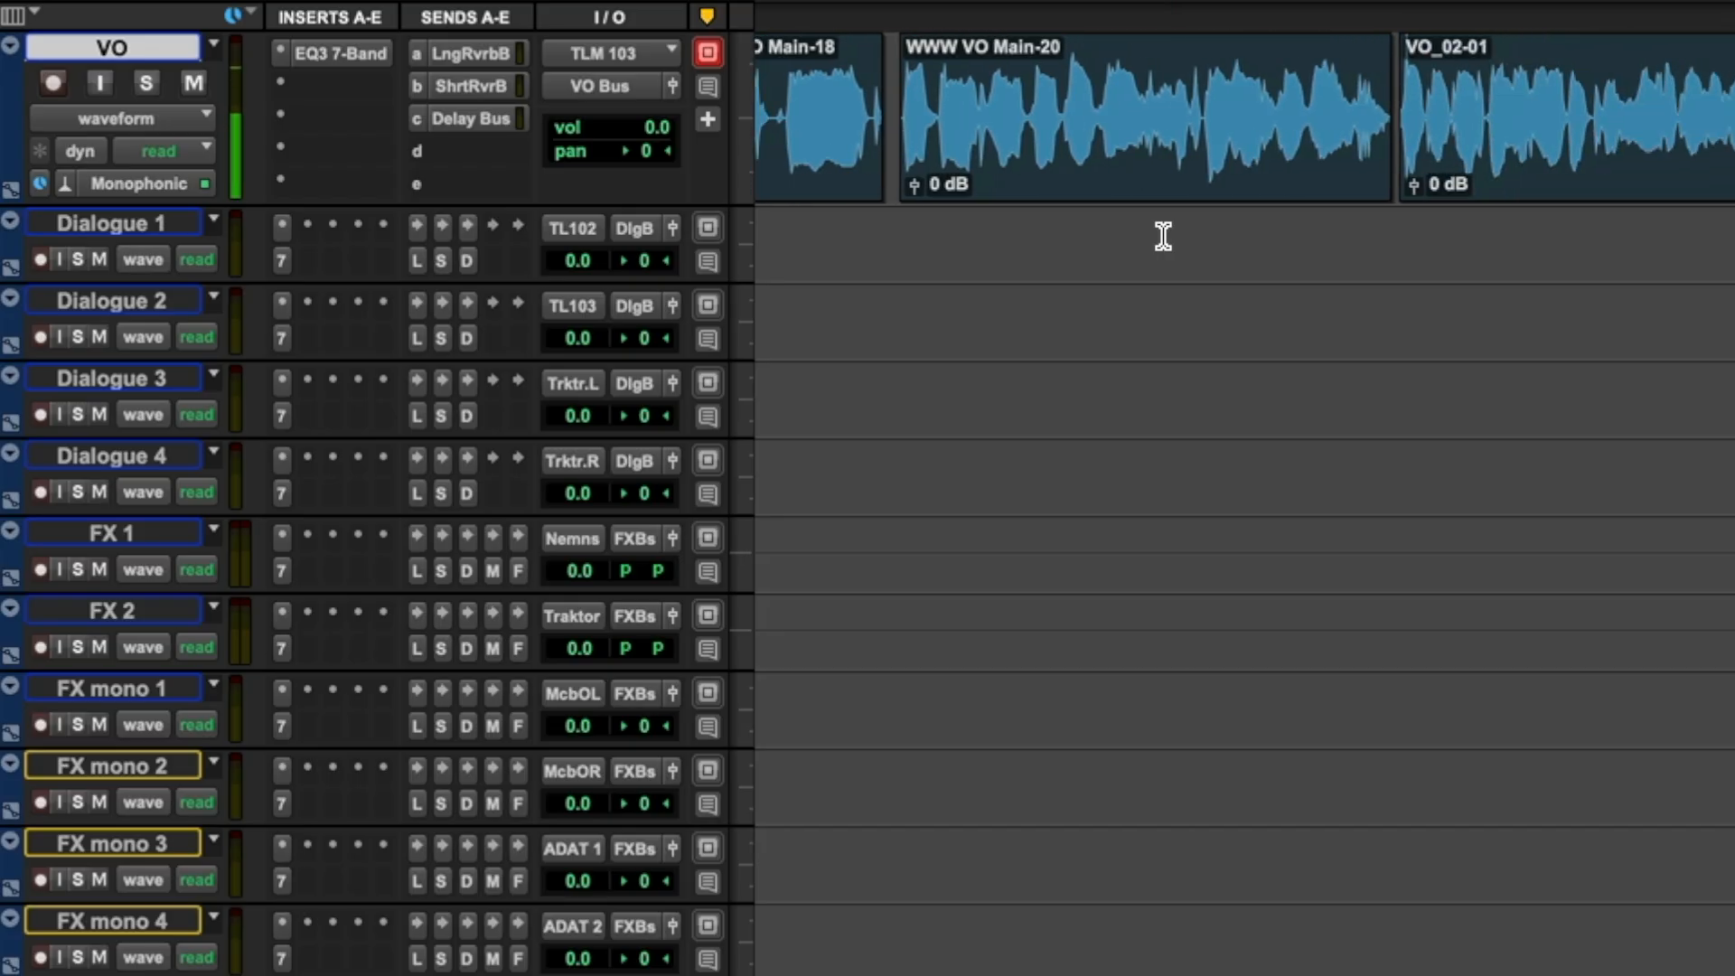
key(space)
- Play back the opening driver dialogue from 10:00:00:03, just after the START marker
key(r)
key(r)
key(r)
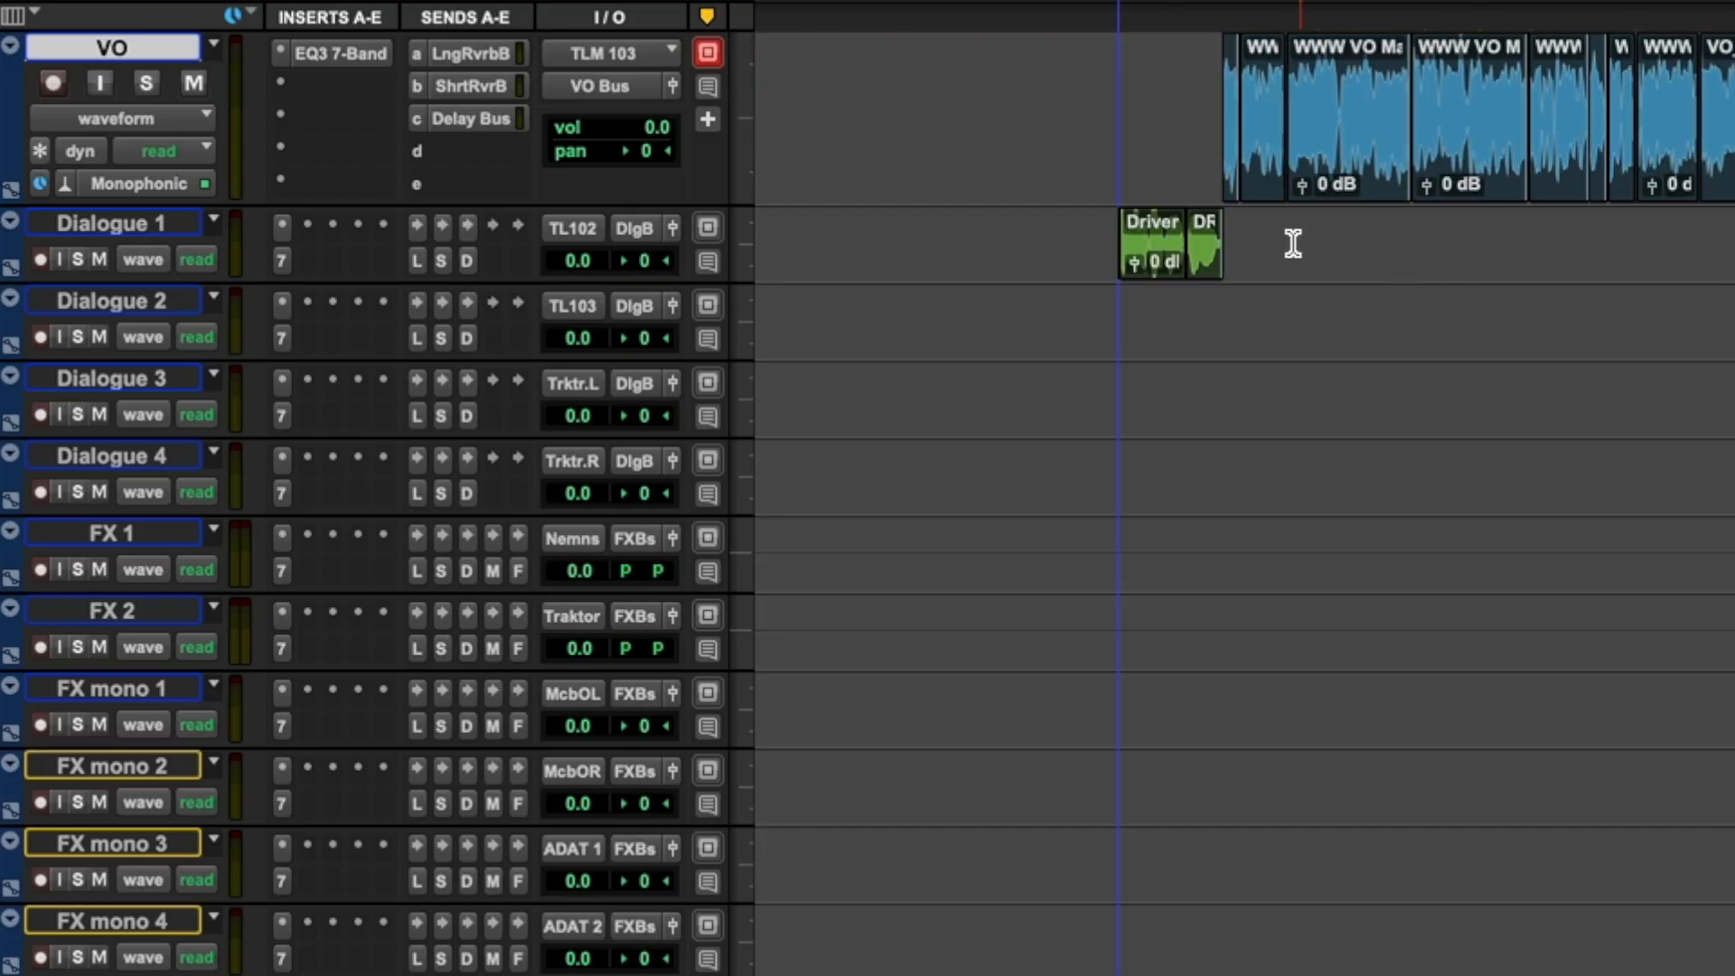
key(t)
key(t)
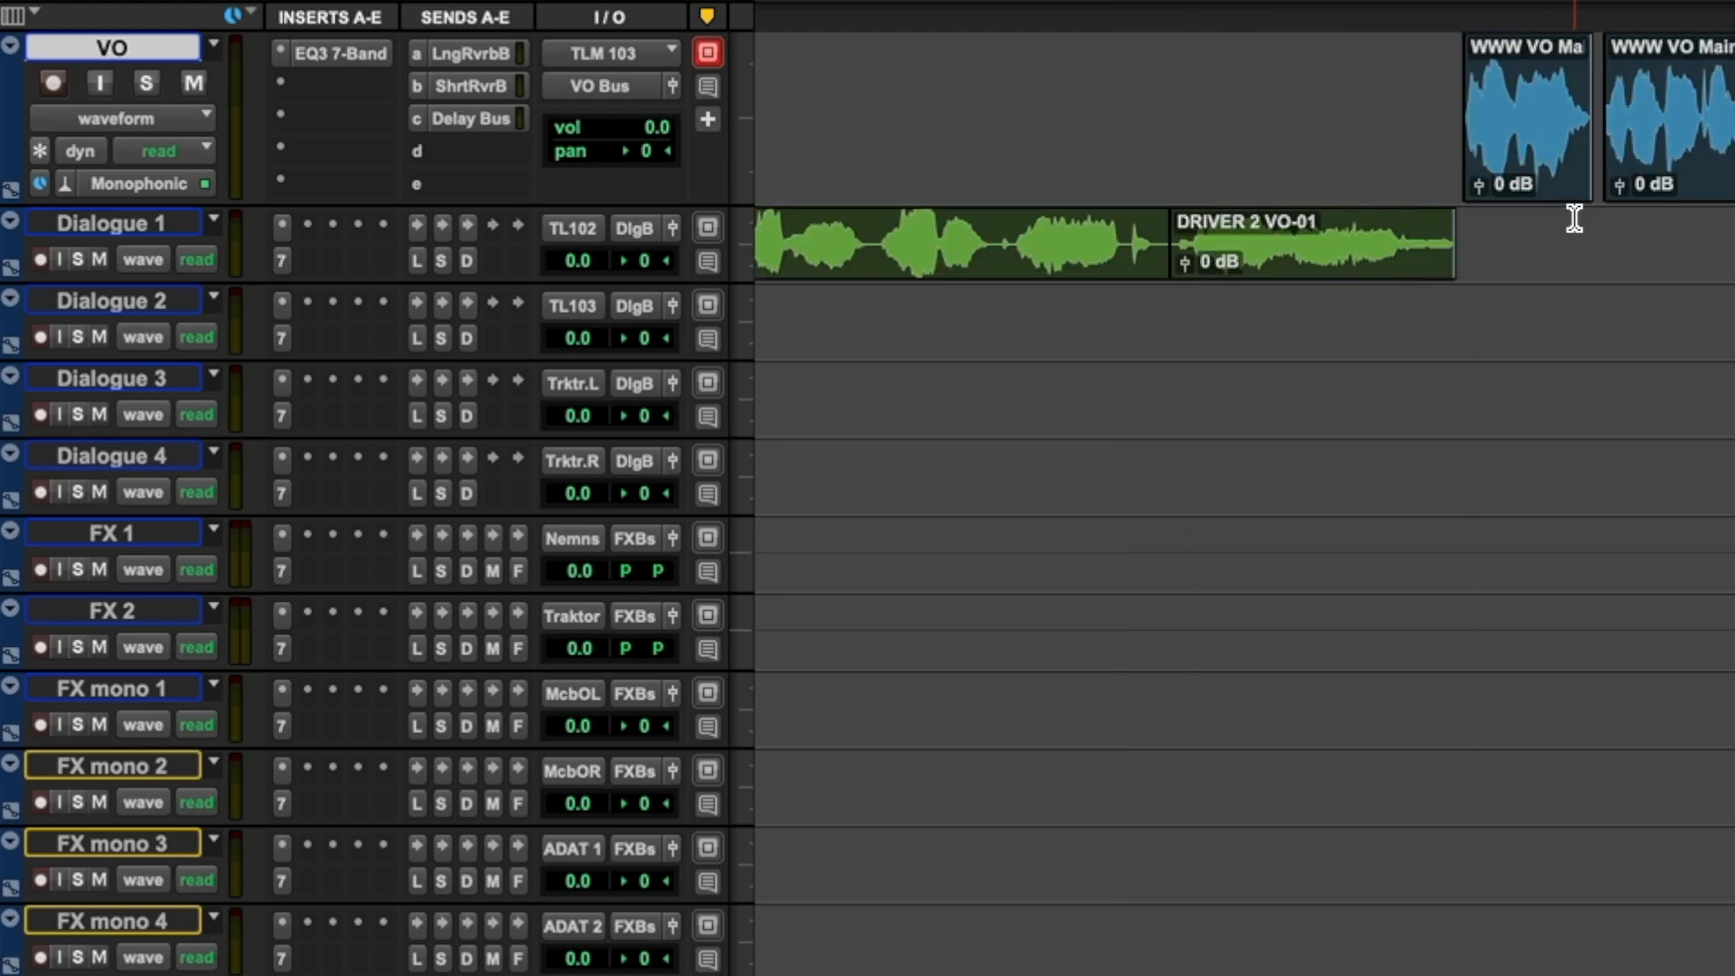
key(r)
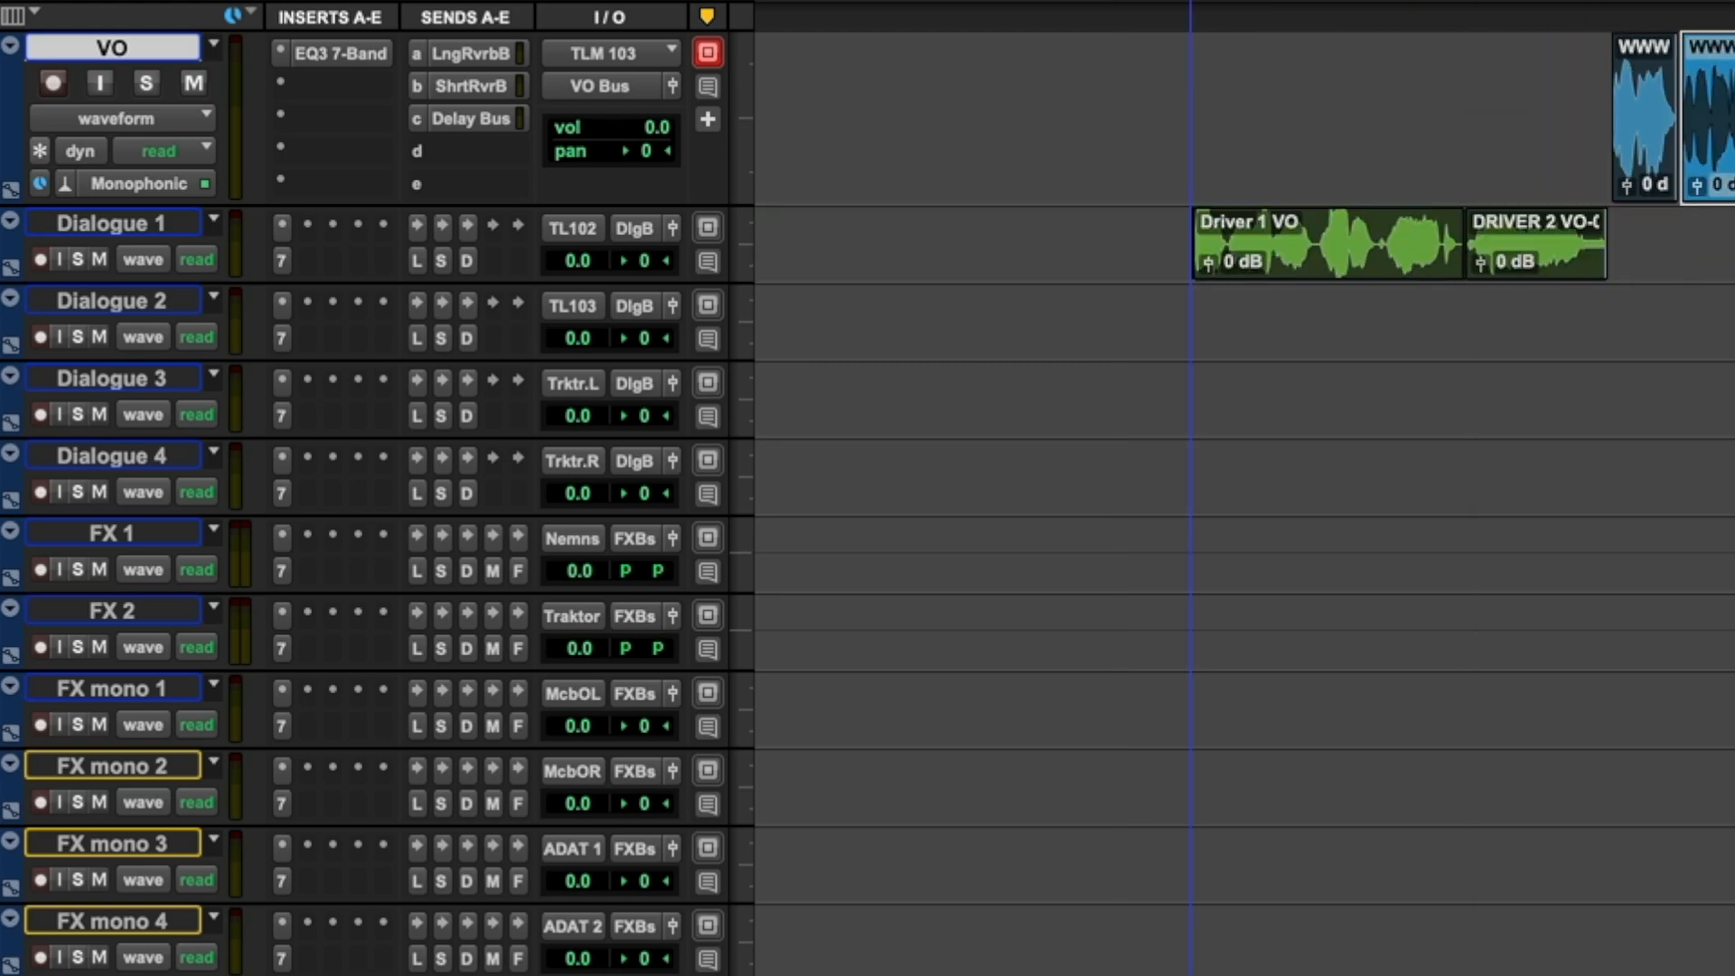
key(r)
key(r)
key(t)
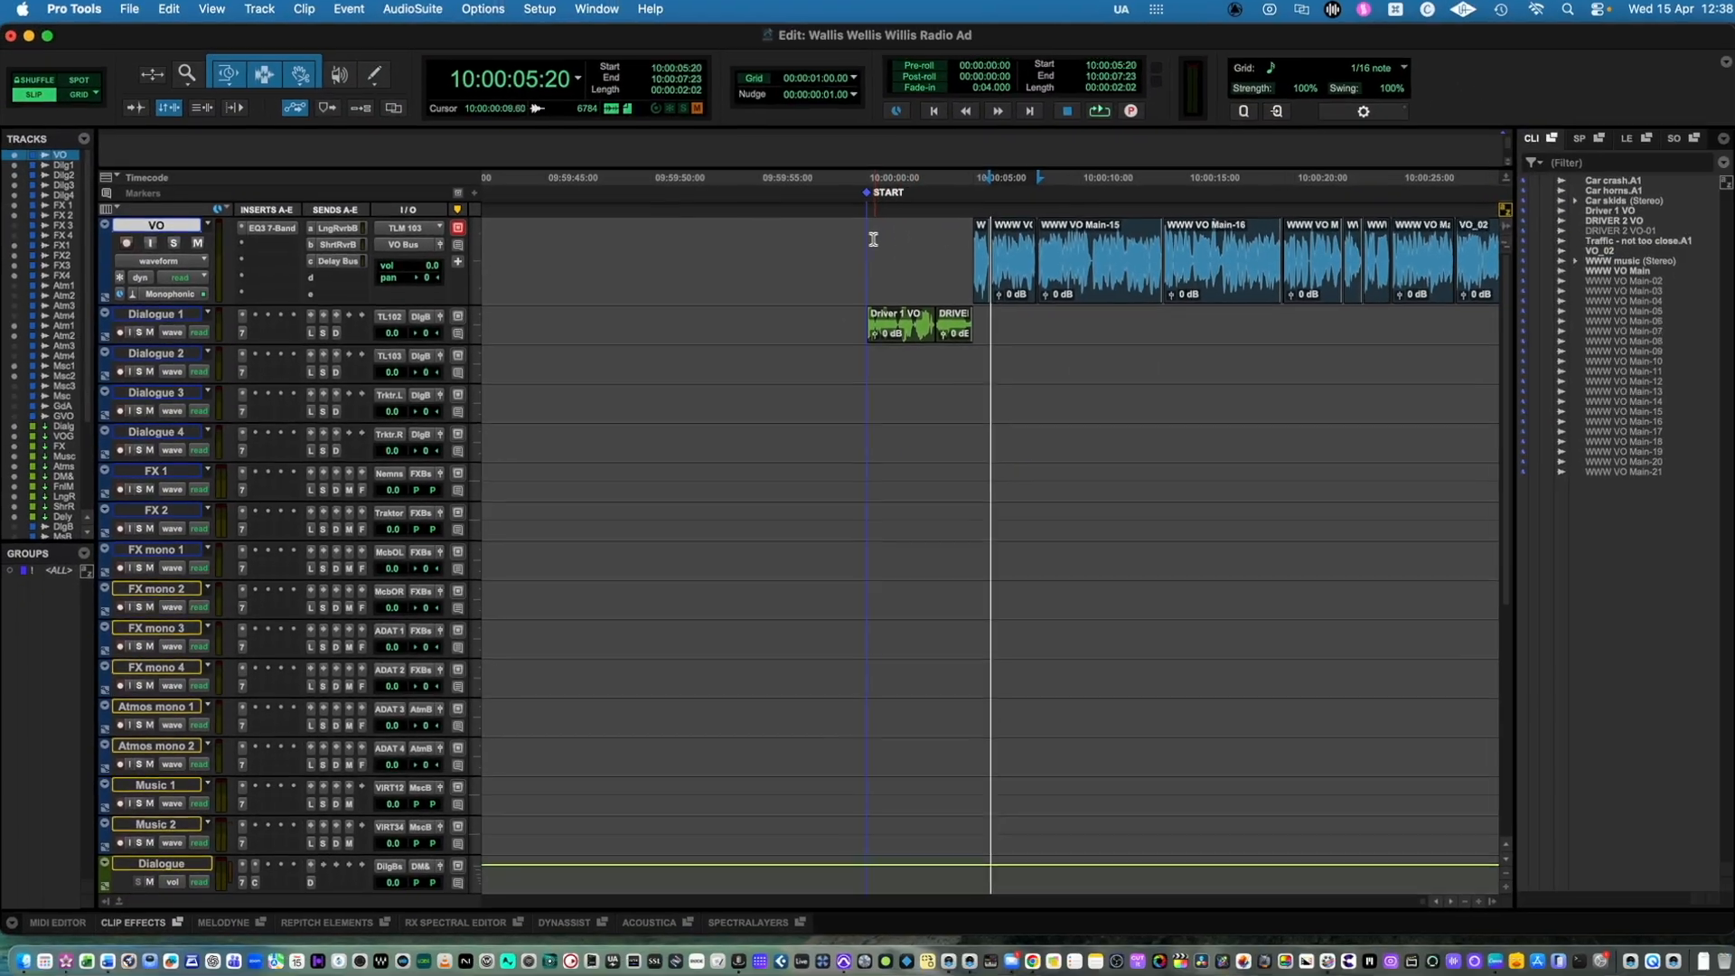
click(873, 238)
key(space)
key(t)
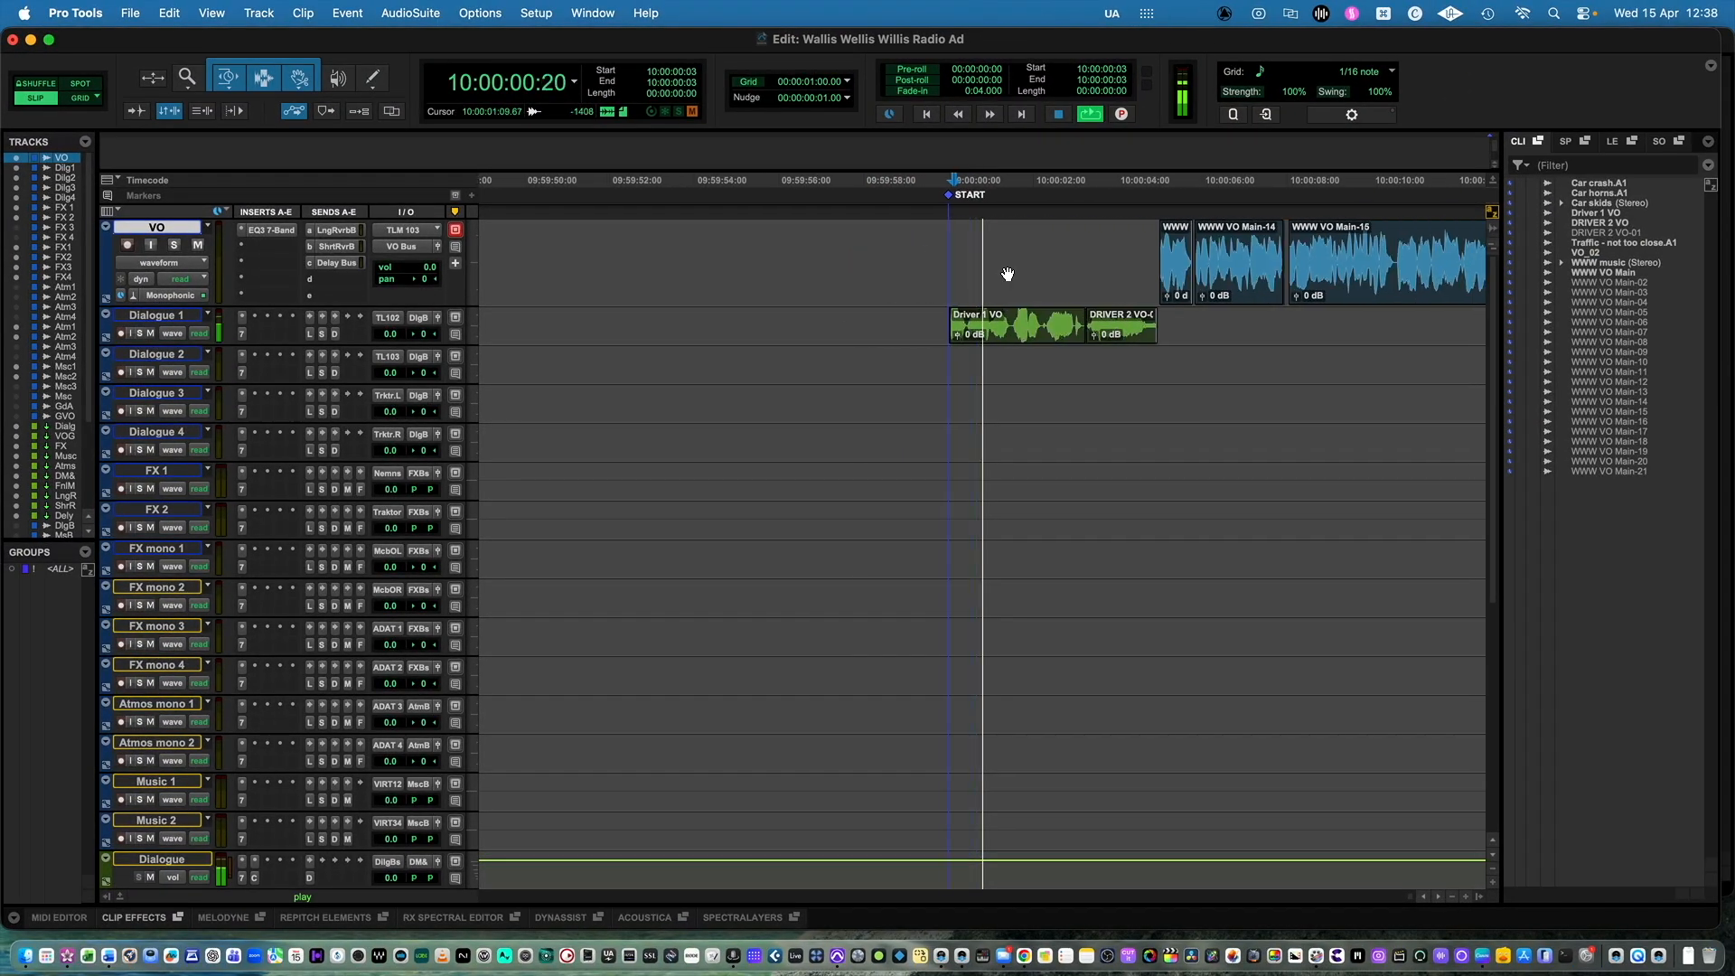
key(t)
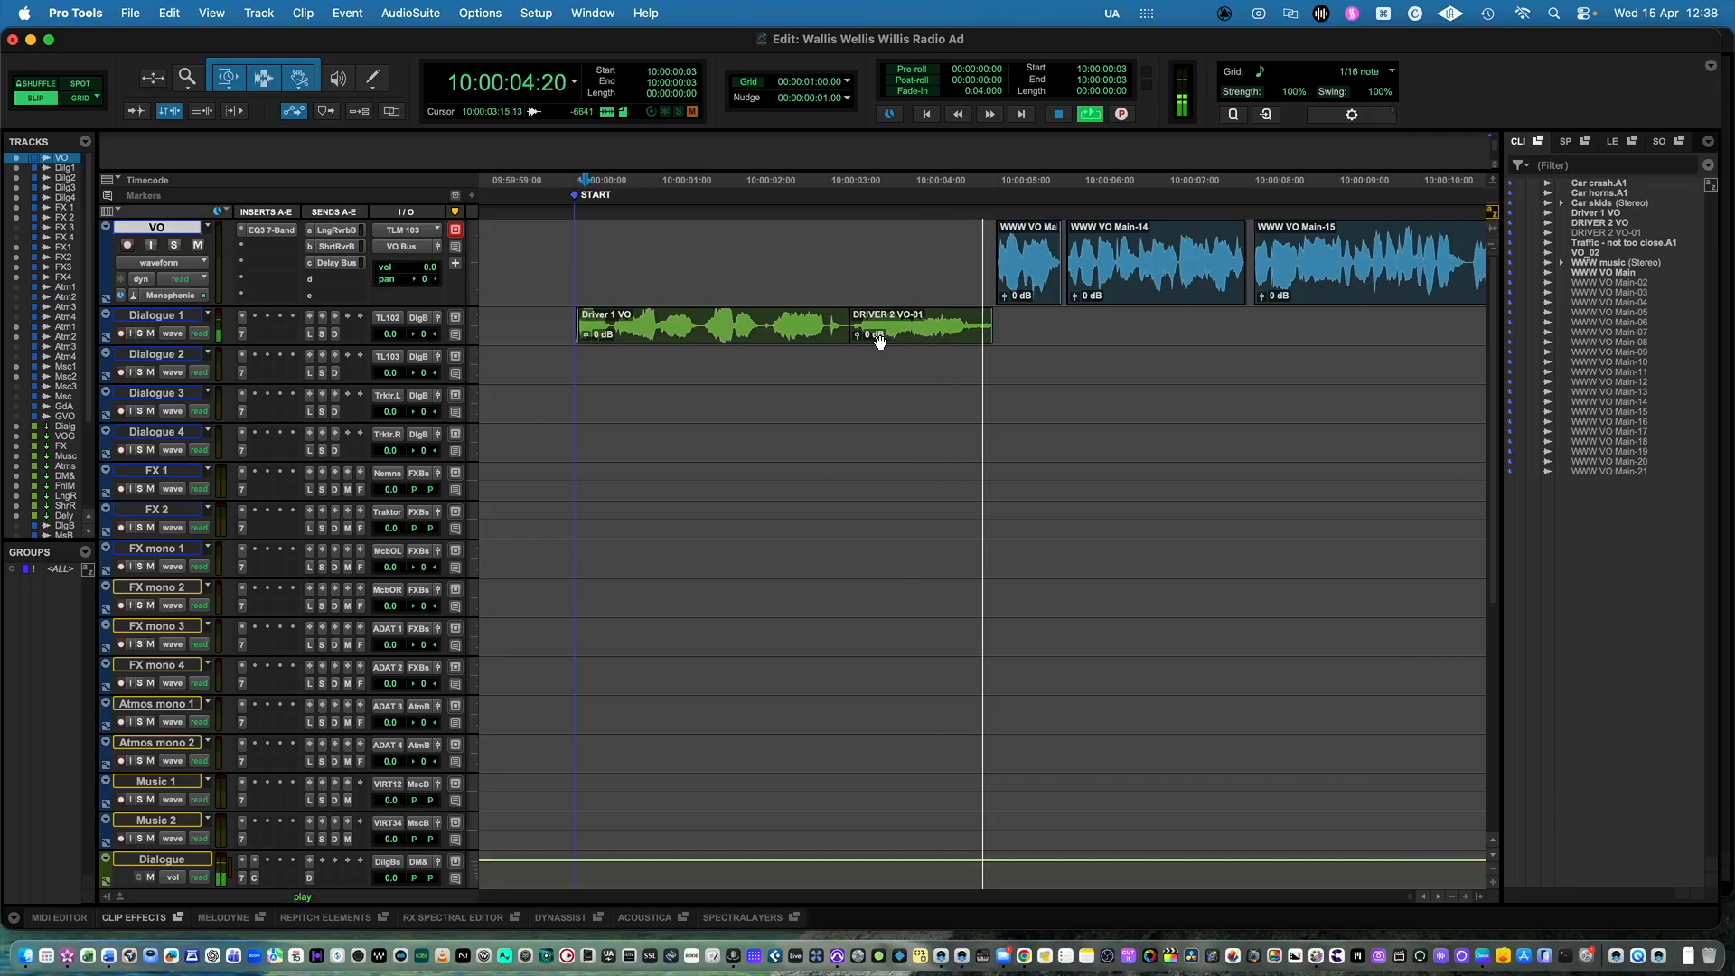
key(space)
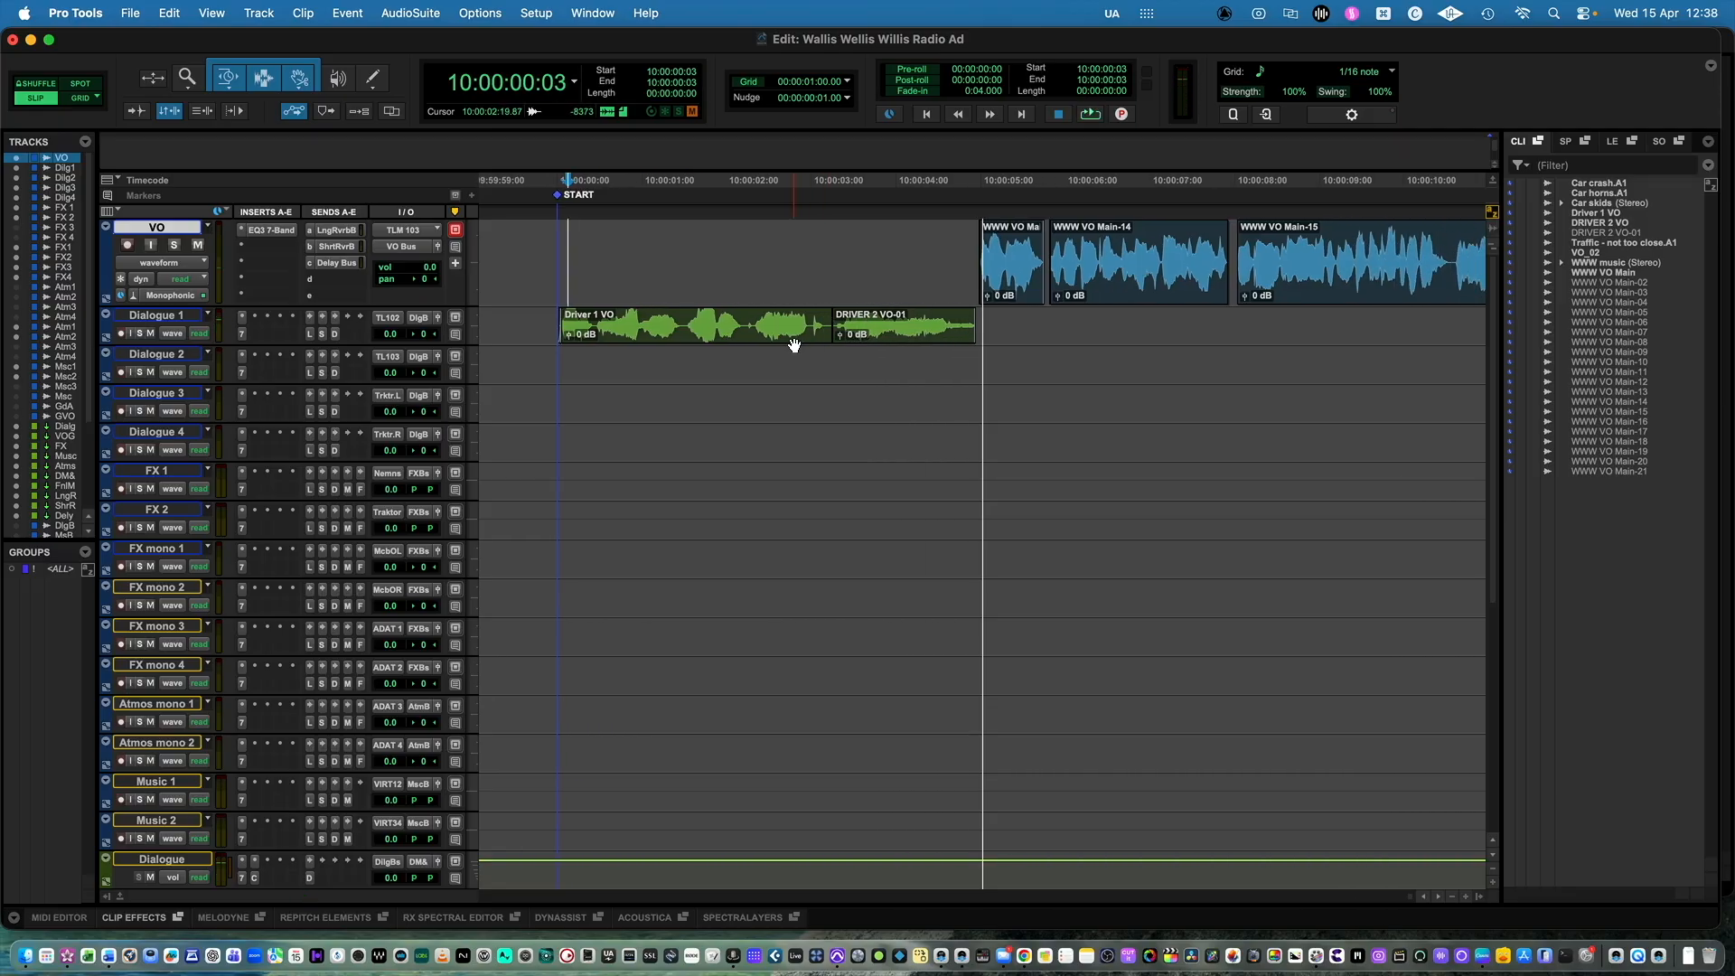
- Move the Driver 1 VO clip from Dialogue 1 to Dialogue 2, keeping its start at 10:00:00:00
click(795, 344)
click(808, 346)
drag(802, 339, 803, 360)
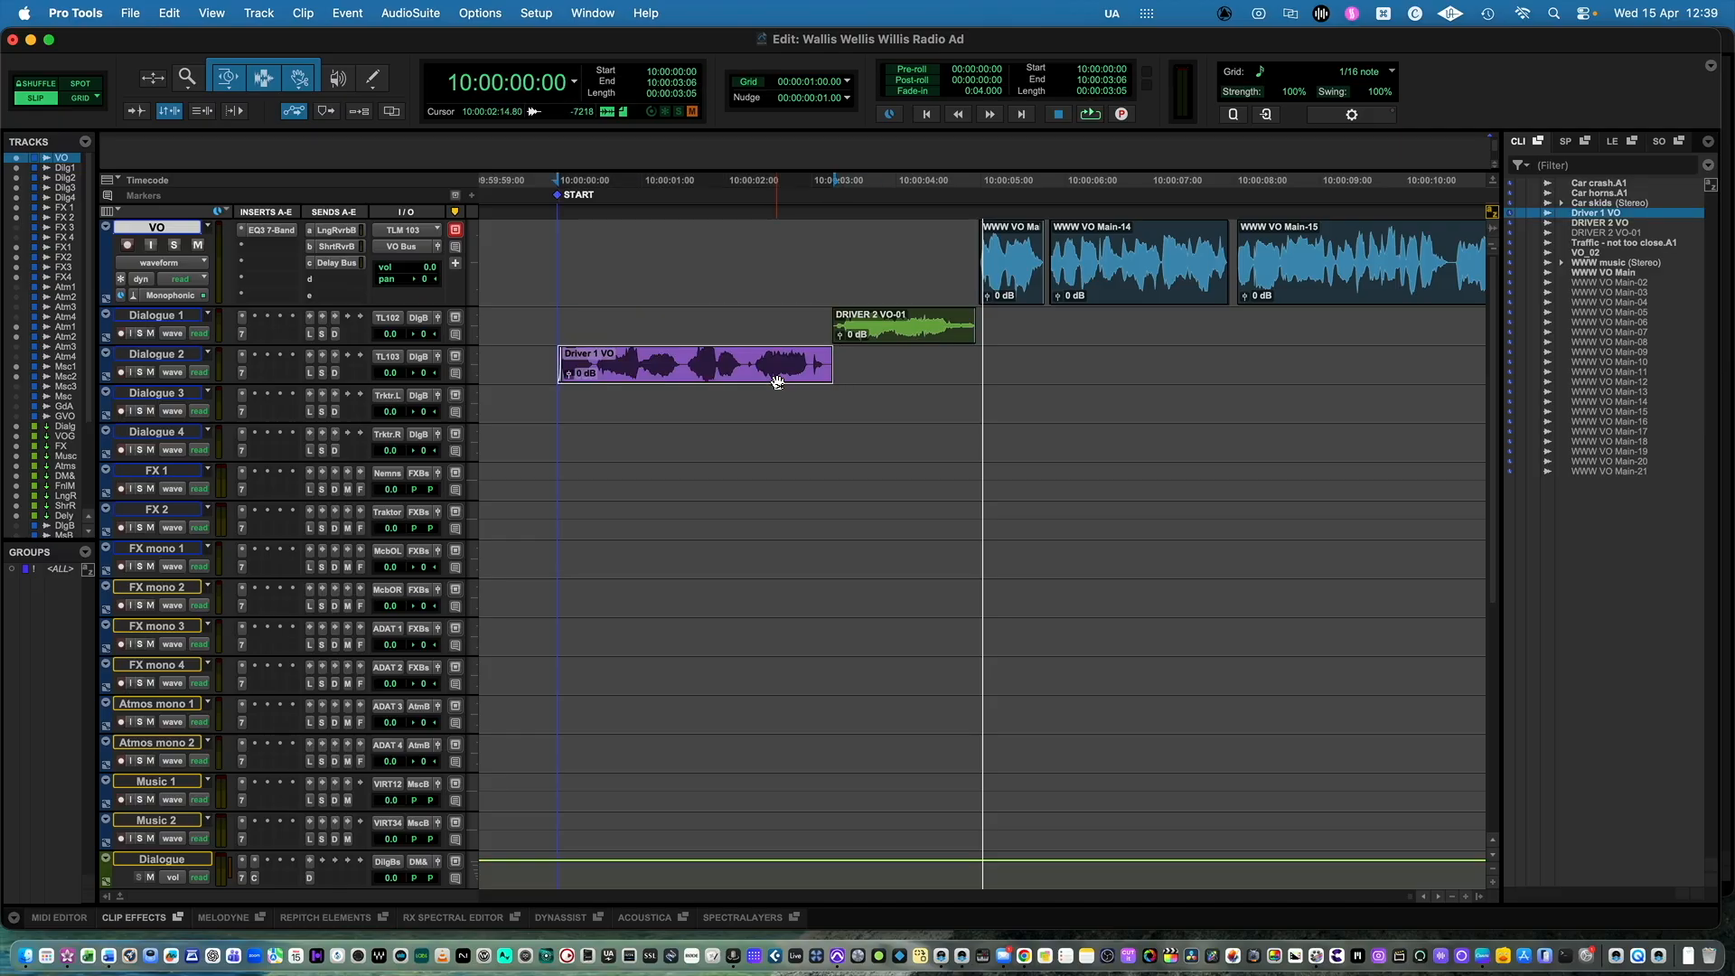
- Consolidate the Driver 1 VO clip on Dialogue 2 and time-compress it to end at 10:00:03:02
key(alt+shift+3)
drag(831, 358, 819, 355)
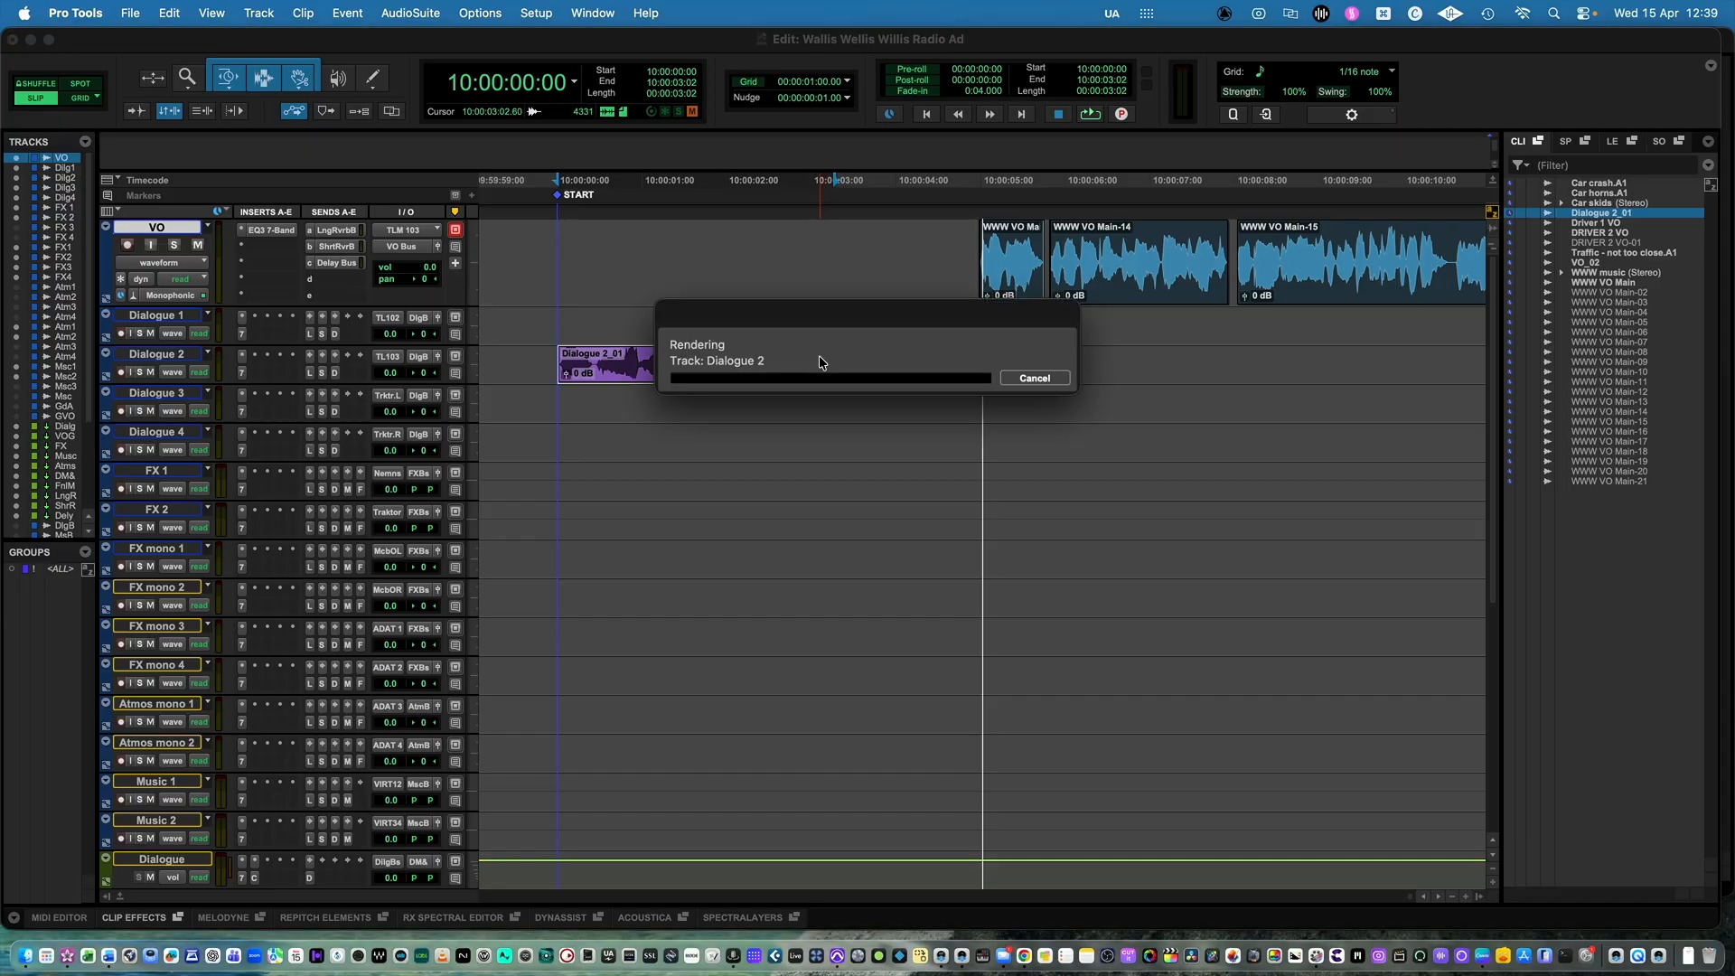
click(549, 367)
key(space)
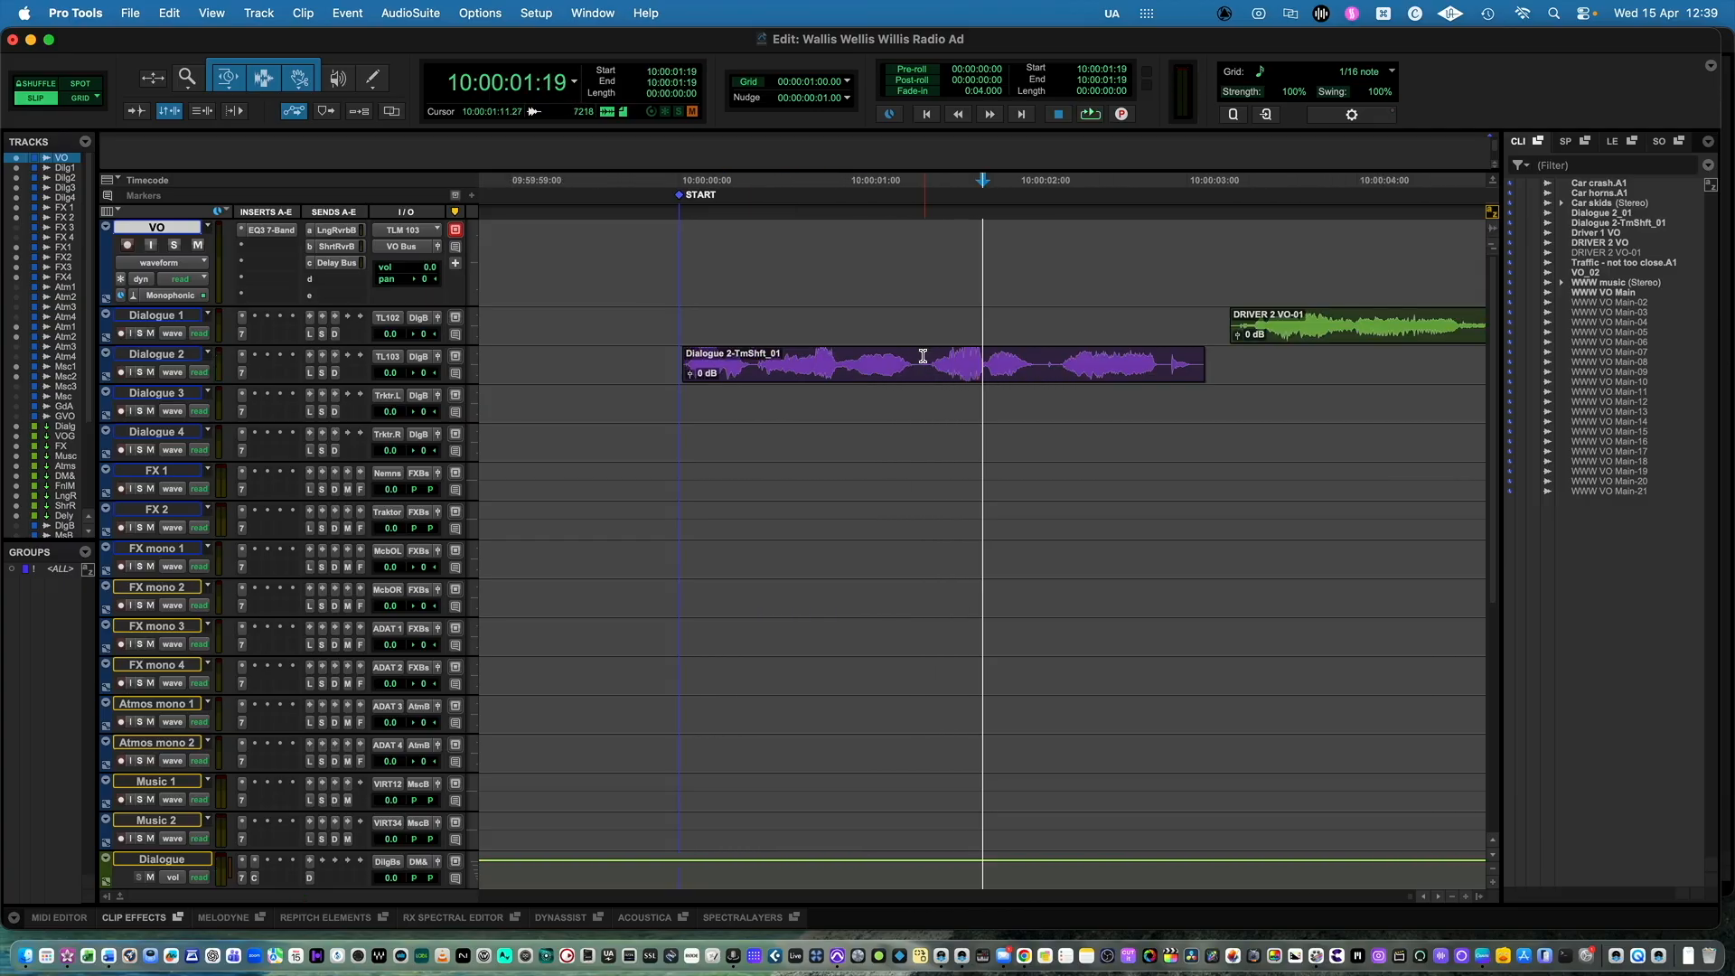
- Split the time-compressed Dialogue 2 clip at 10:00:01:11 and nudge its second part one frame earlier to 10:00:01:10
click(930, 360)
key(super+e)
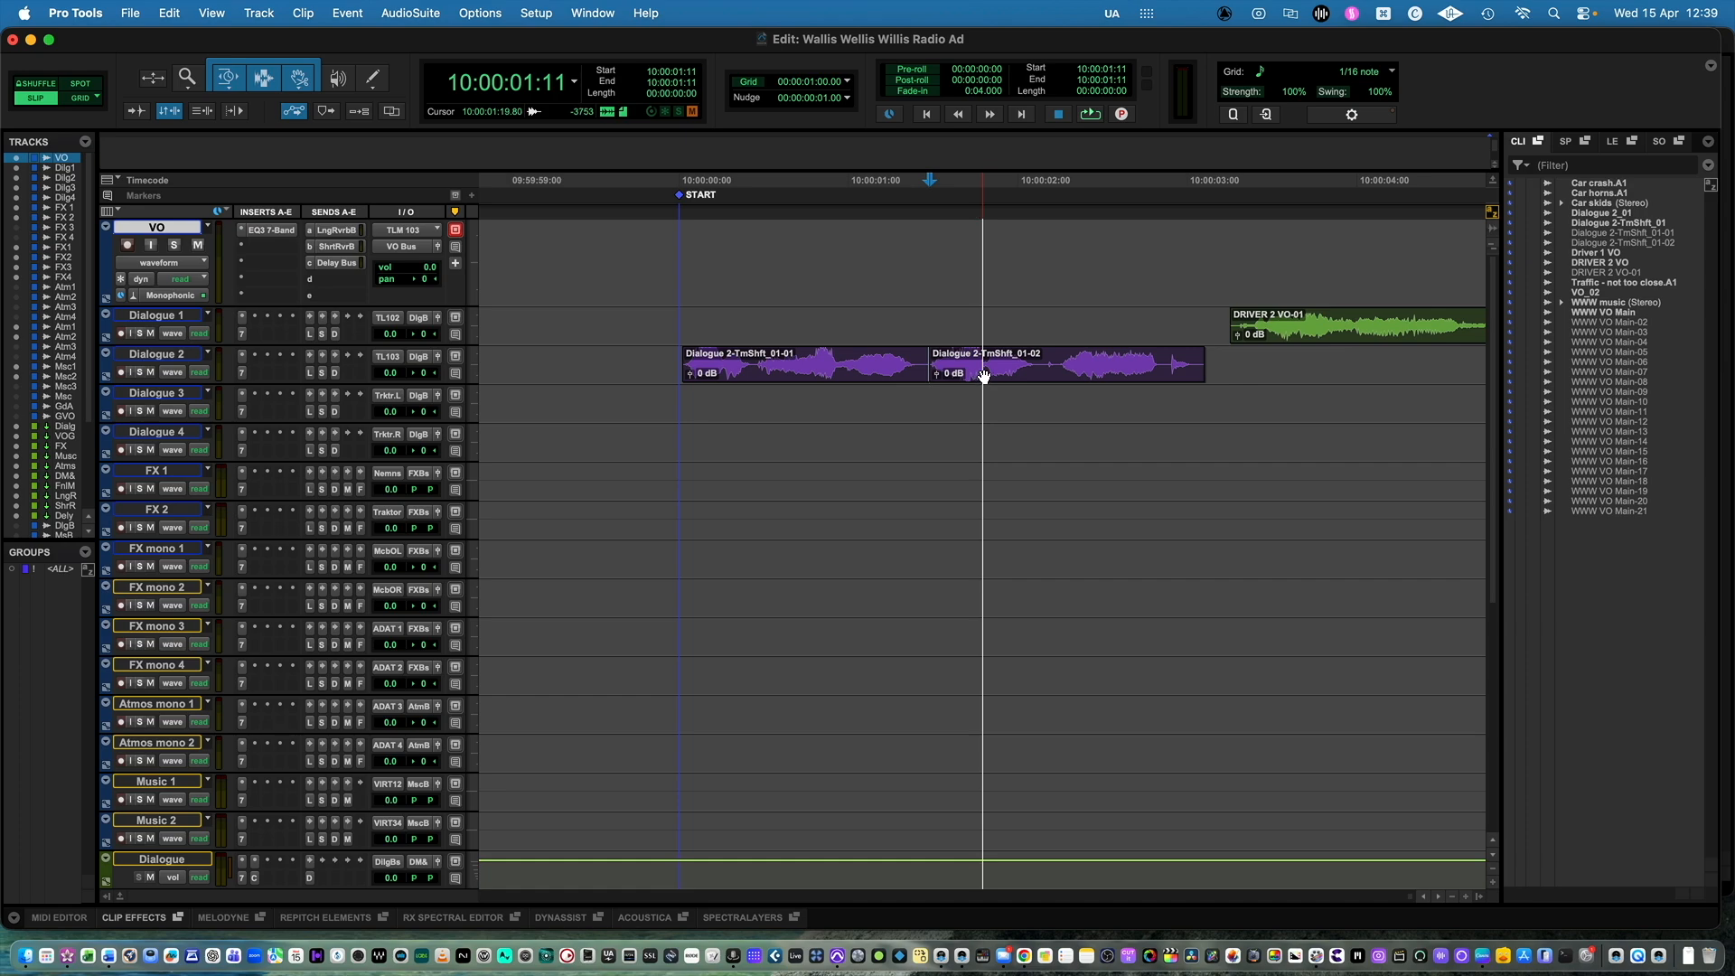
click(984, 376)
key(minus)
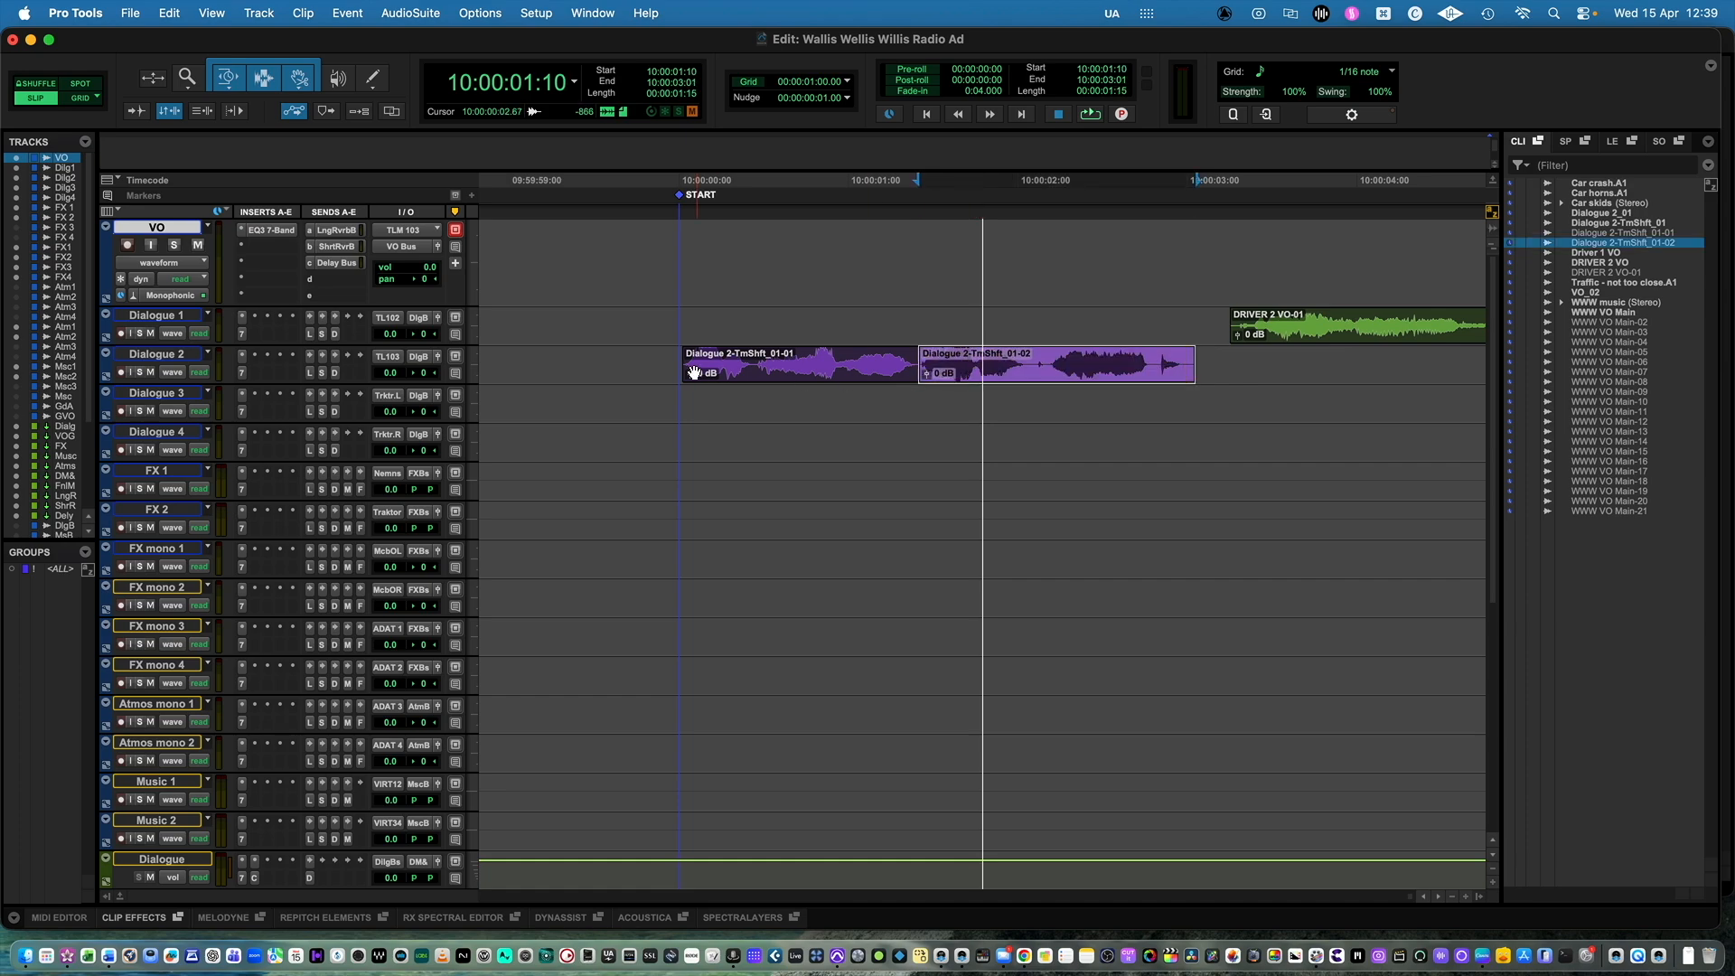
- Play back the tightened driver dialogue from 09:59:59:23
click(667, 362)
key(space)
key(r)
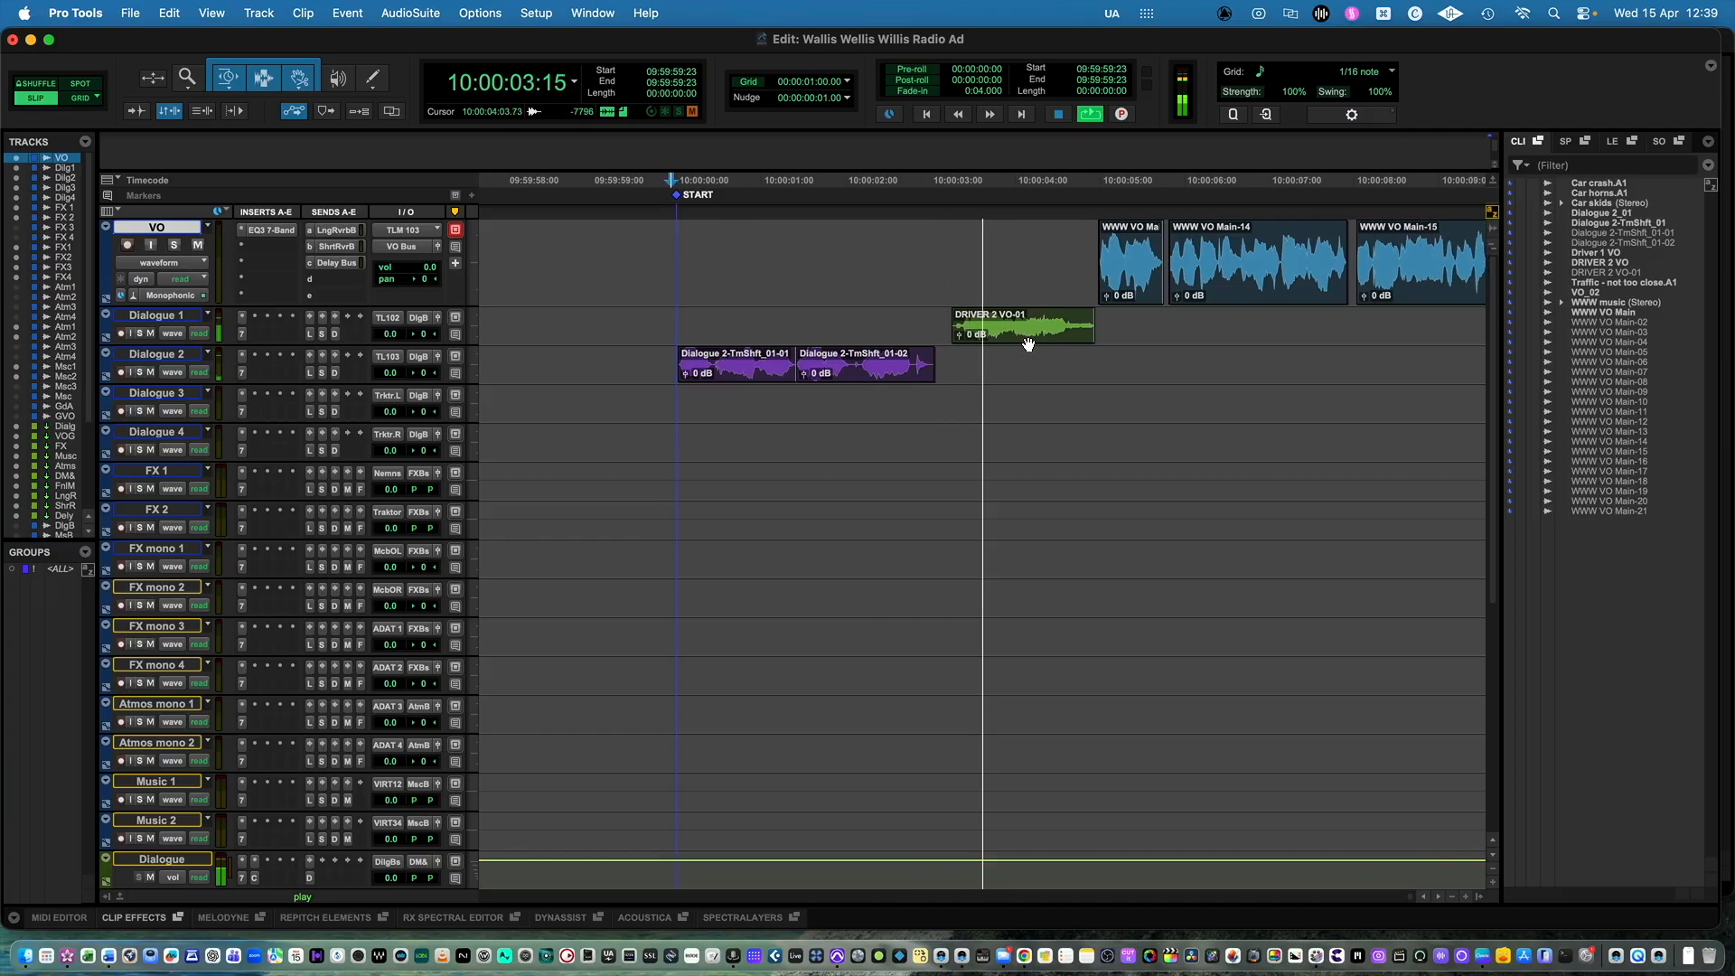
- Move DRIVER 2 VO-01 on Dialogue 1 earlier to start at 10:00:03:01 and consolidate it into a new clip
click(904, 341)
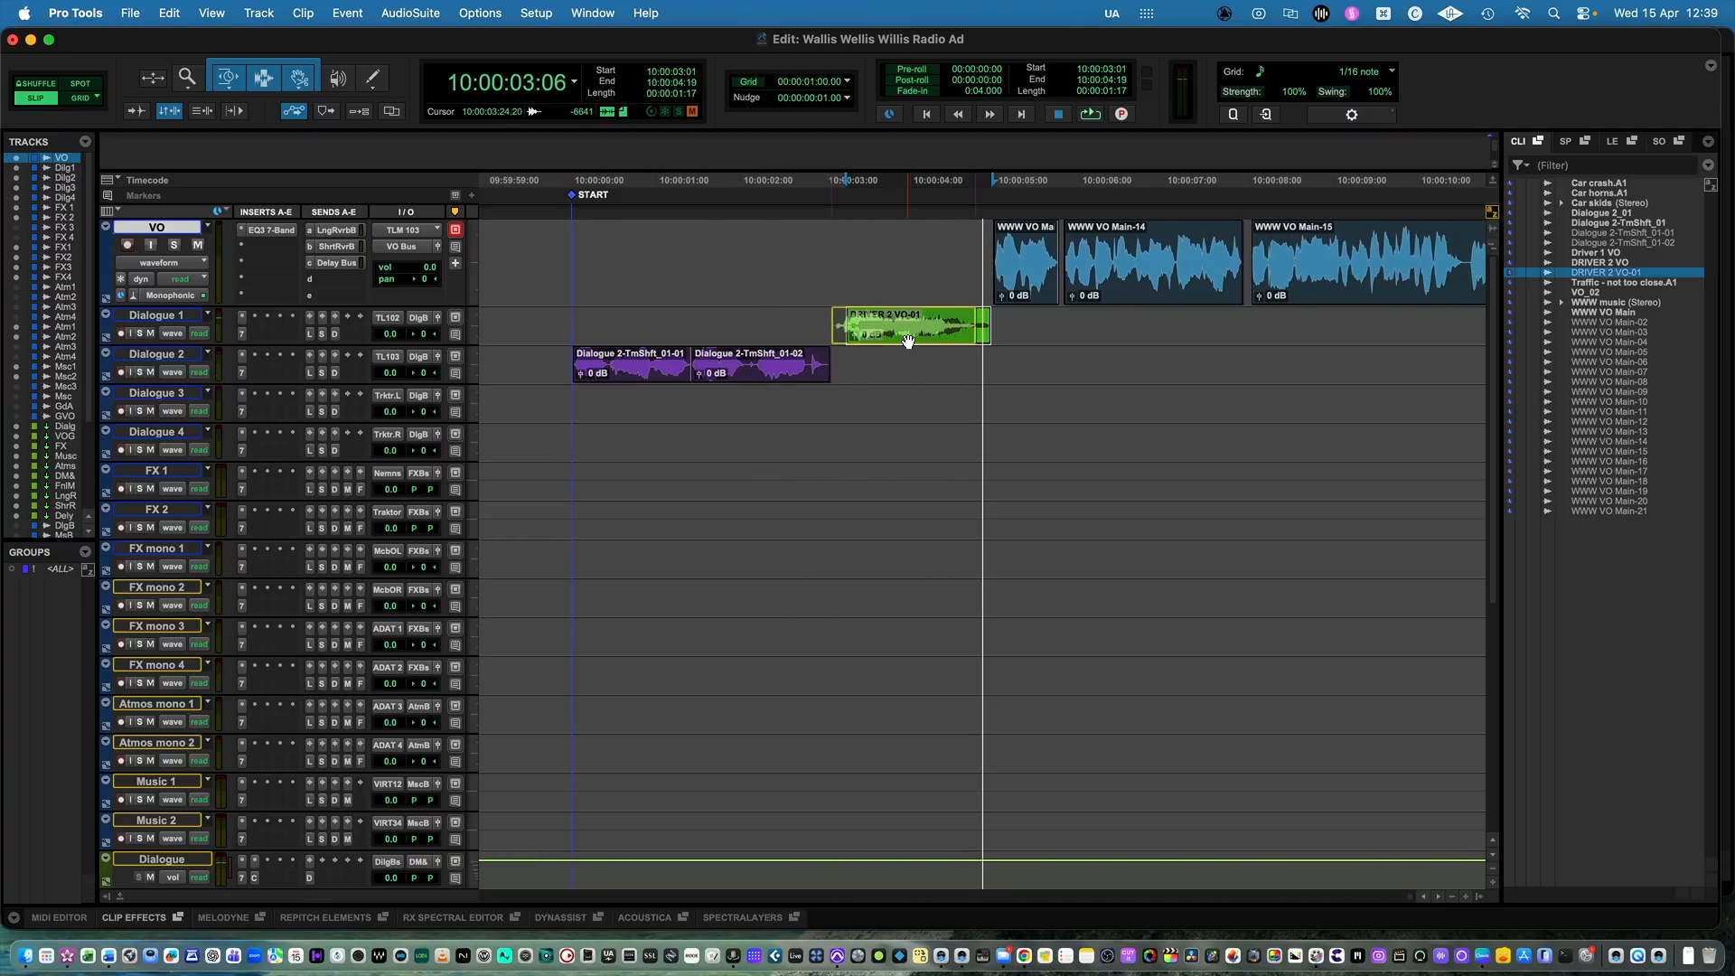
drag(908, 340, 908, 340)
key(alt+shift+3)
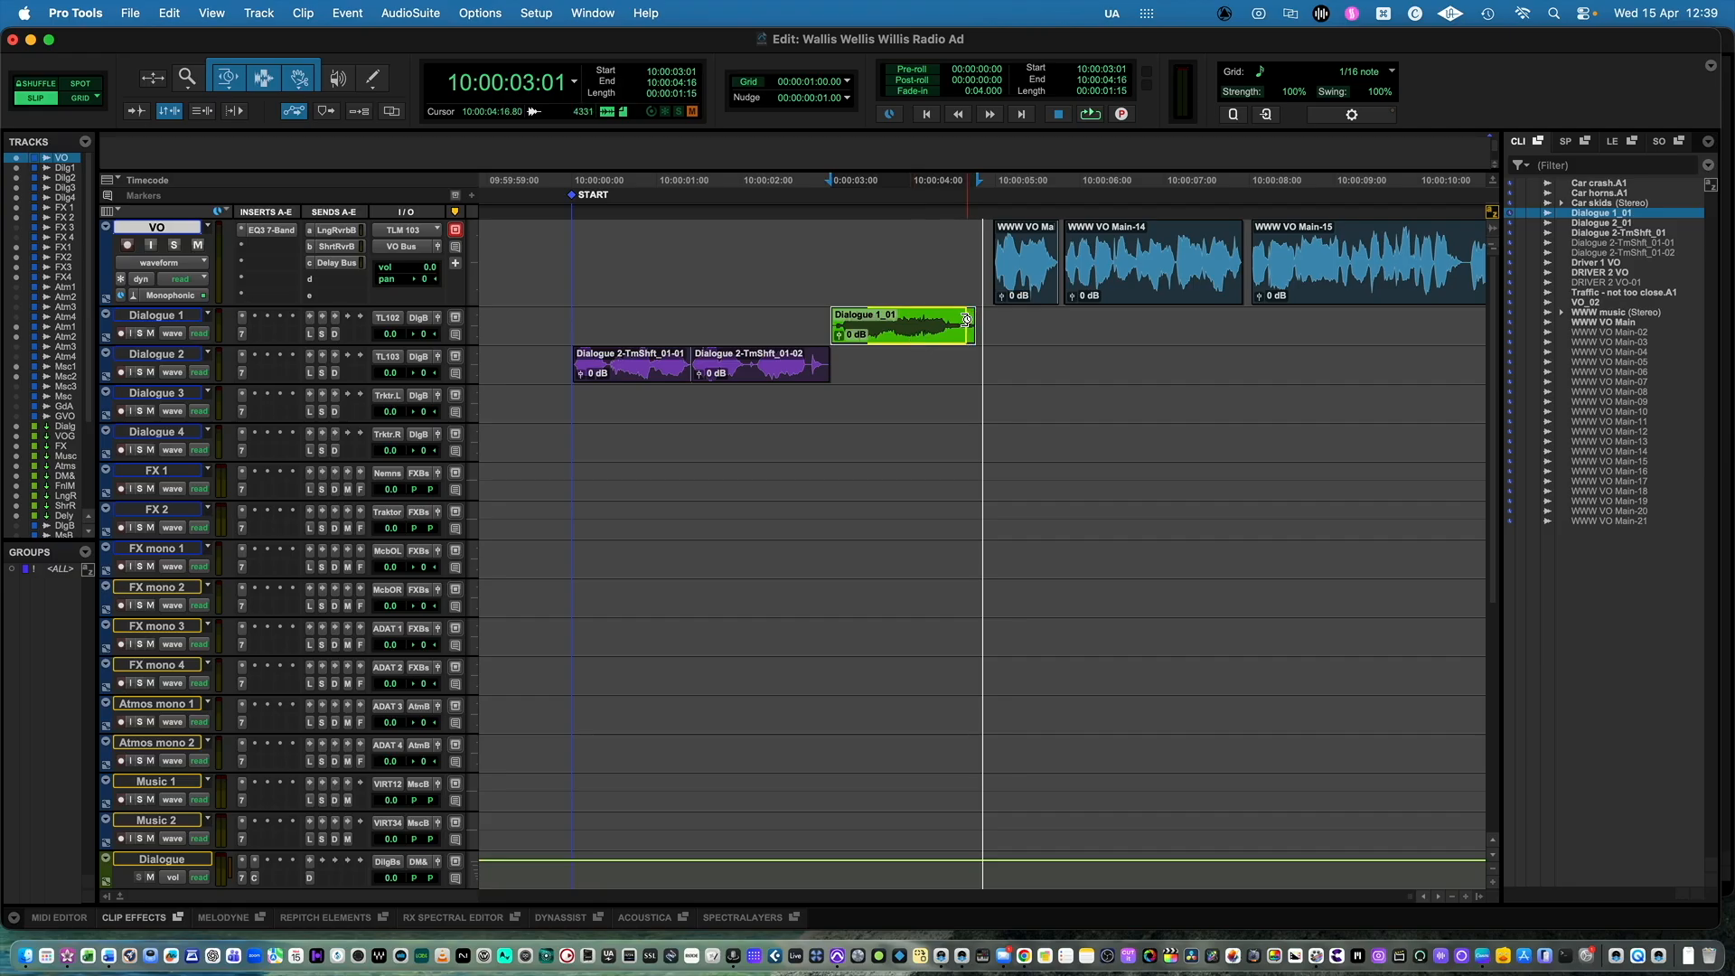
- Time-compress the consolidated Dialogue 1 clip slightly from its end and play back the dialogue from 10:00:02:15
drag(973, 320, 966, 320)
key(space)
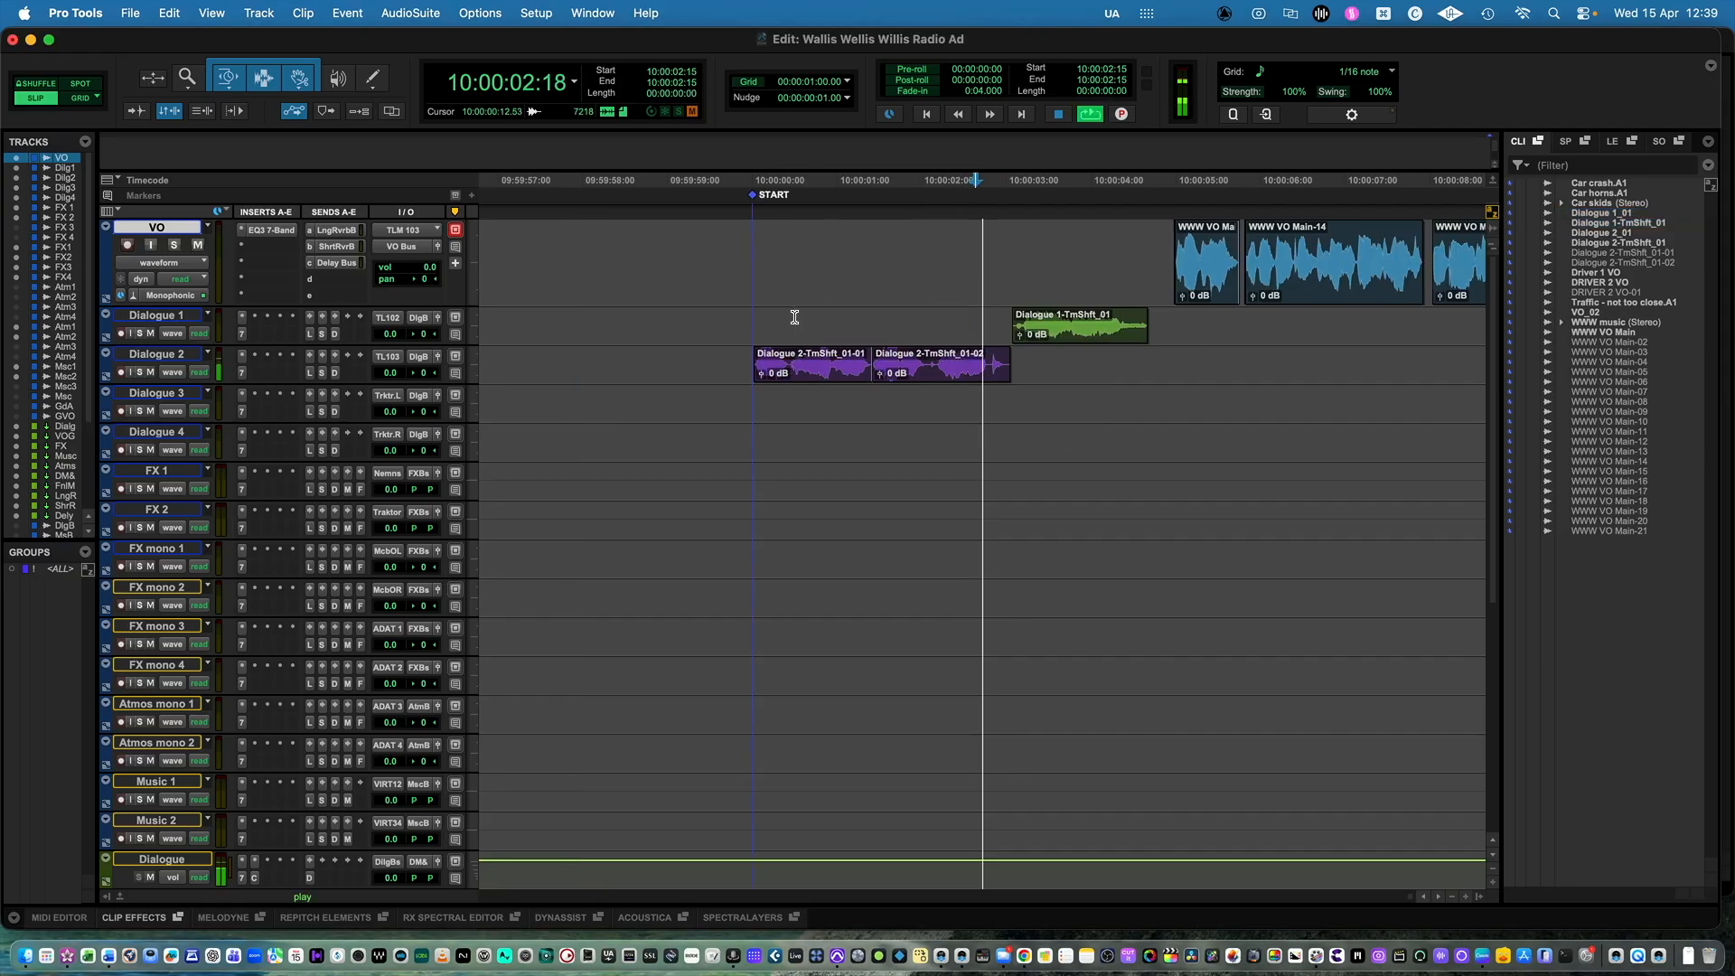
click(901, 319)
key(space)
- Trim the start of the time-compressed Dialogue 1 clip by about one frame and play it back
key(t)
key(t)
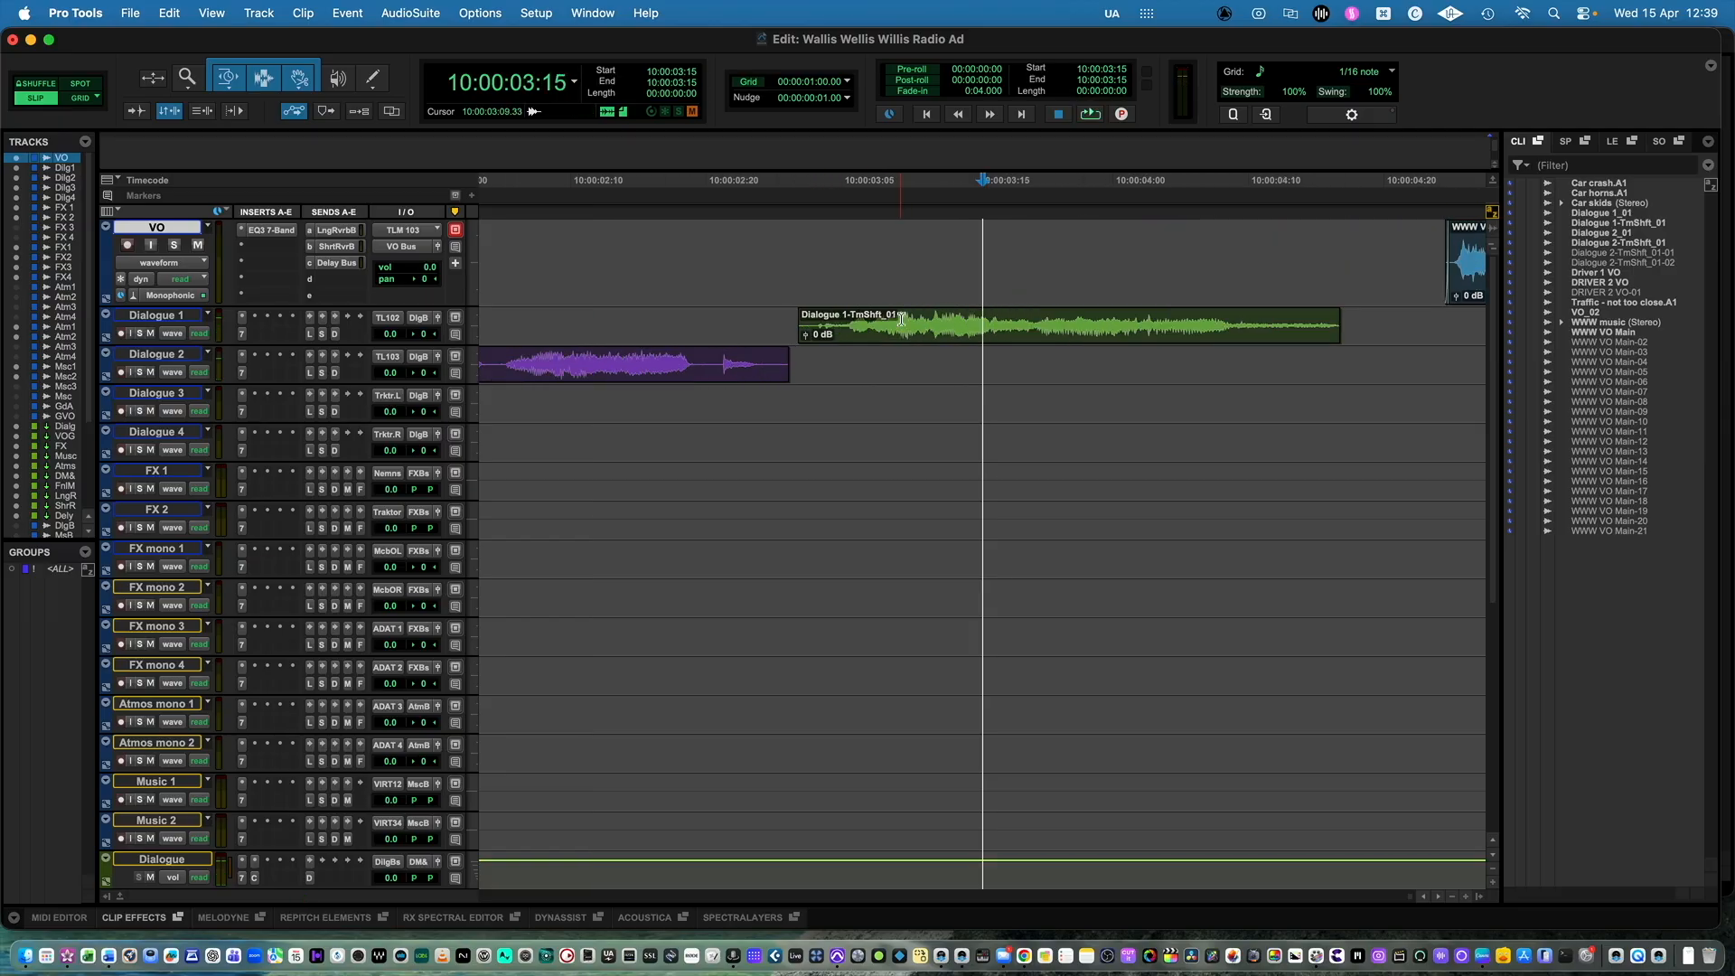
drag(797, 317, 795, 321)
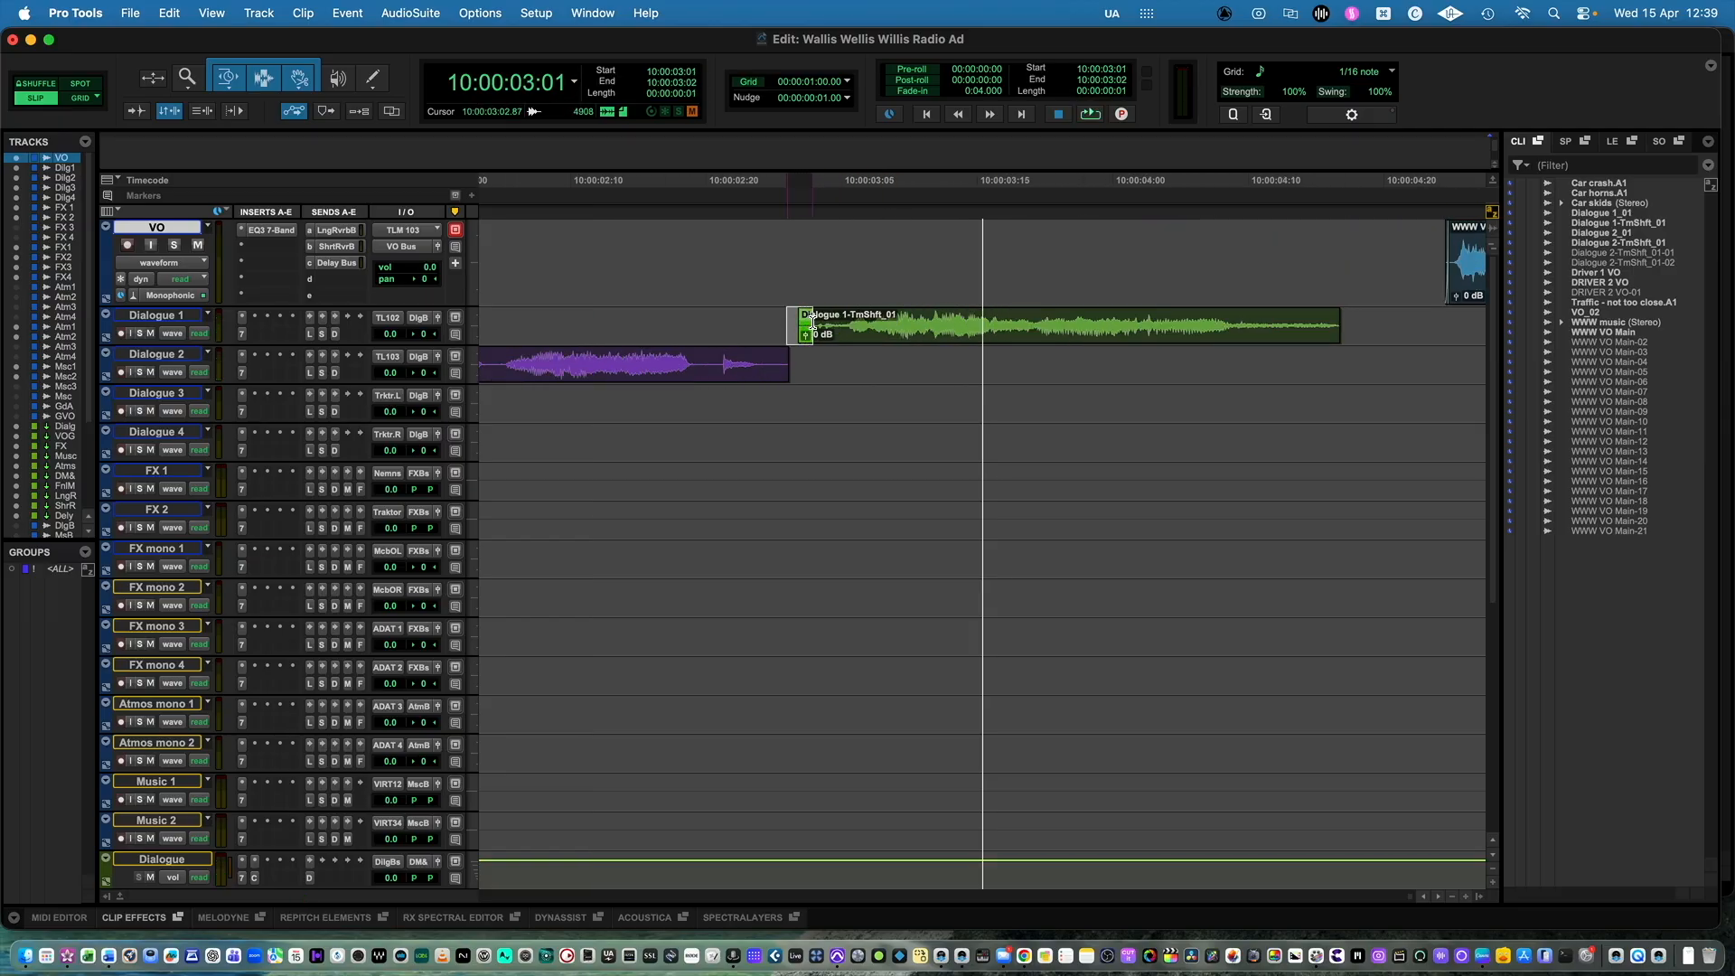
key(BackSpace)
key(space)
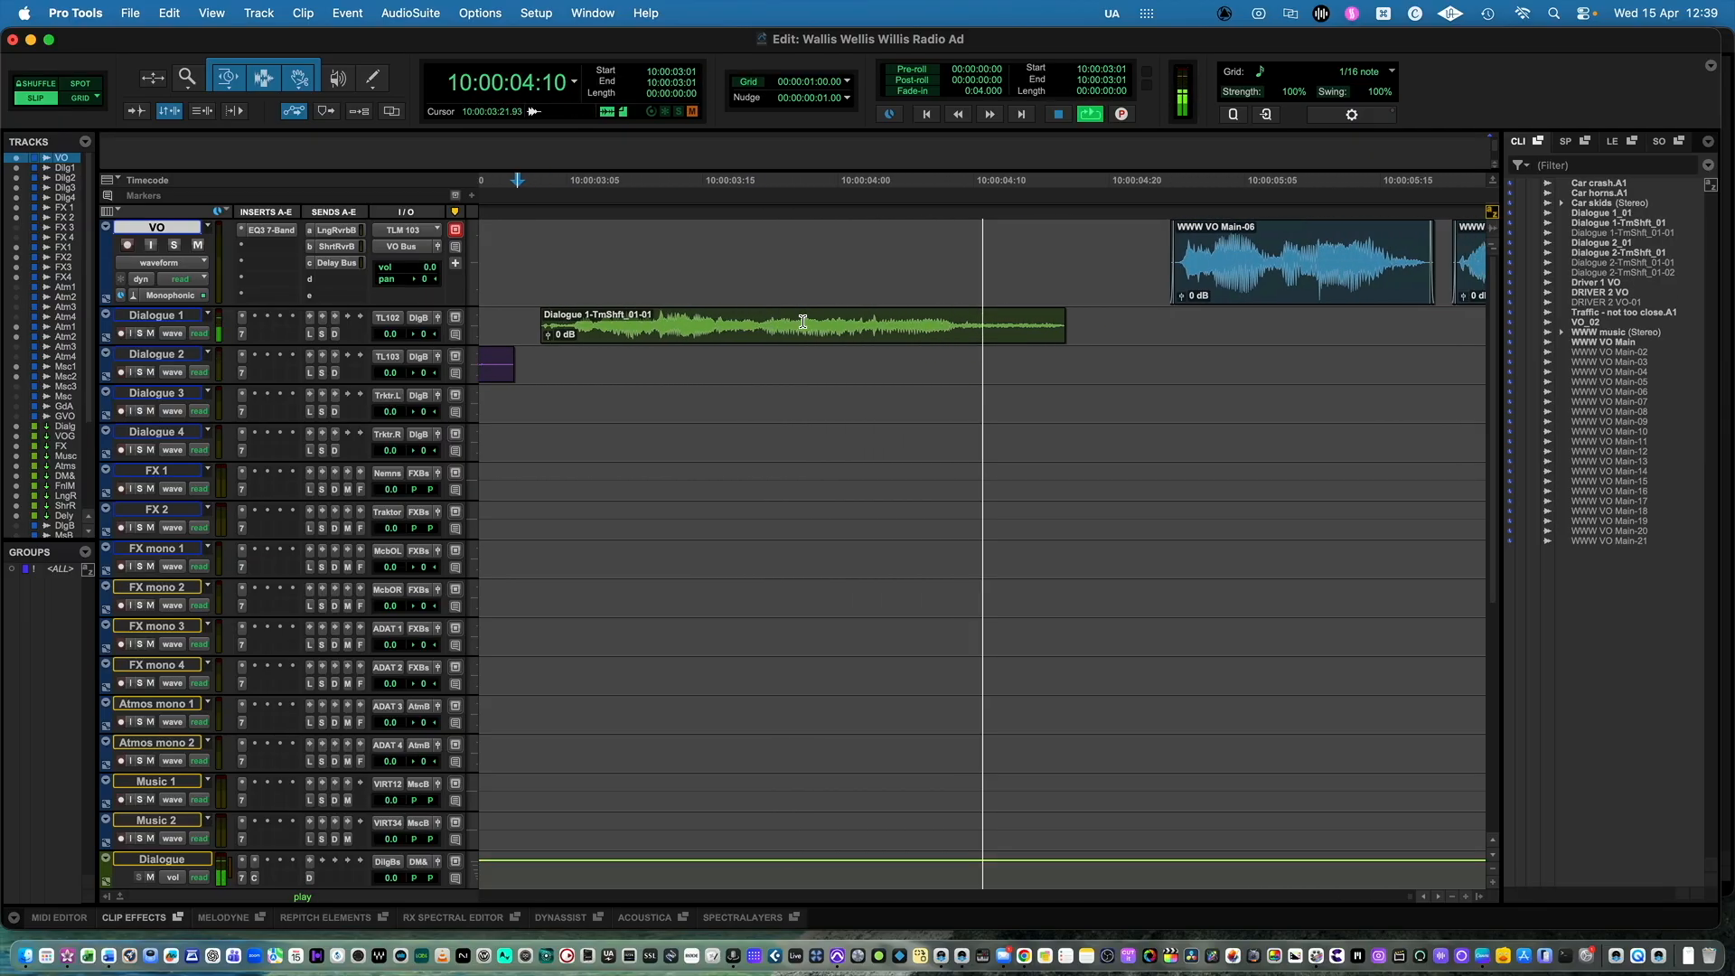
- Move the trimmed Dialogue 1 clip earlier to meet the end of Dialogue 2 and play back the join from 10:00:02:16
key(space)
key(r)
key(r)
drag(890, 336, 880, 337)
click(771, 319)
key(space)
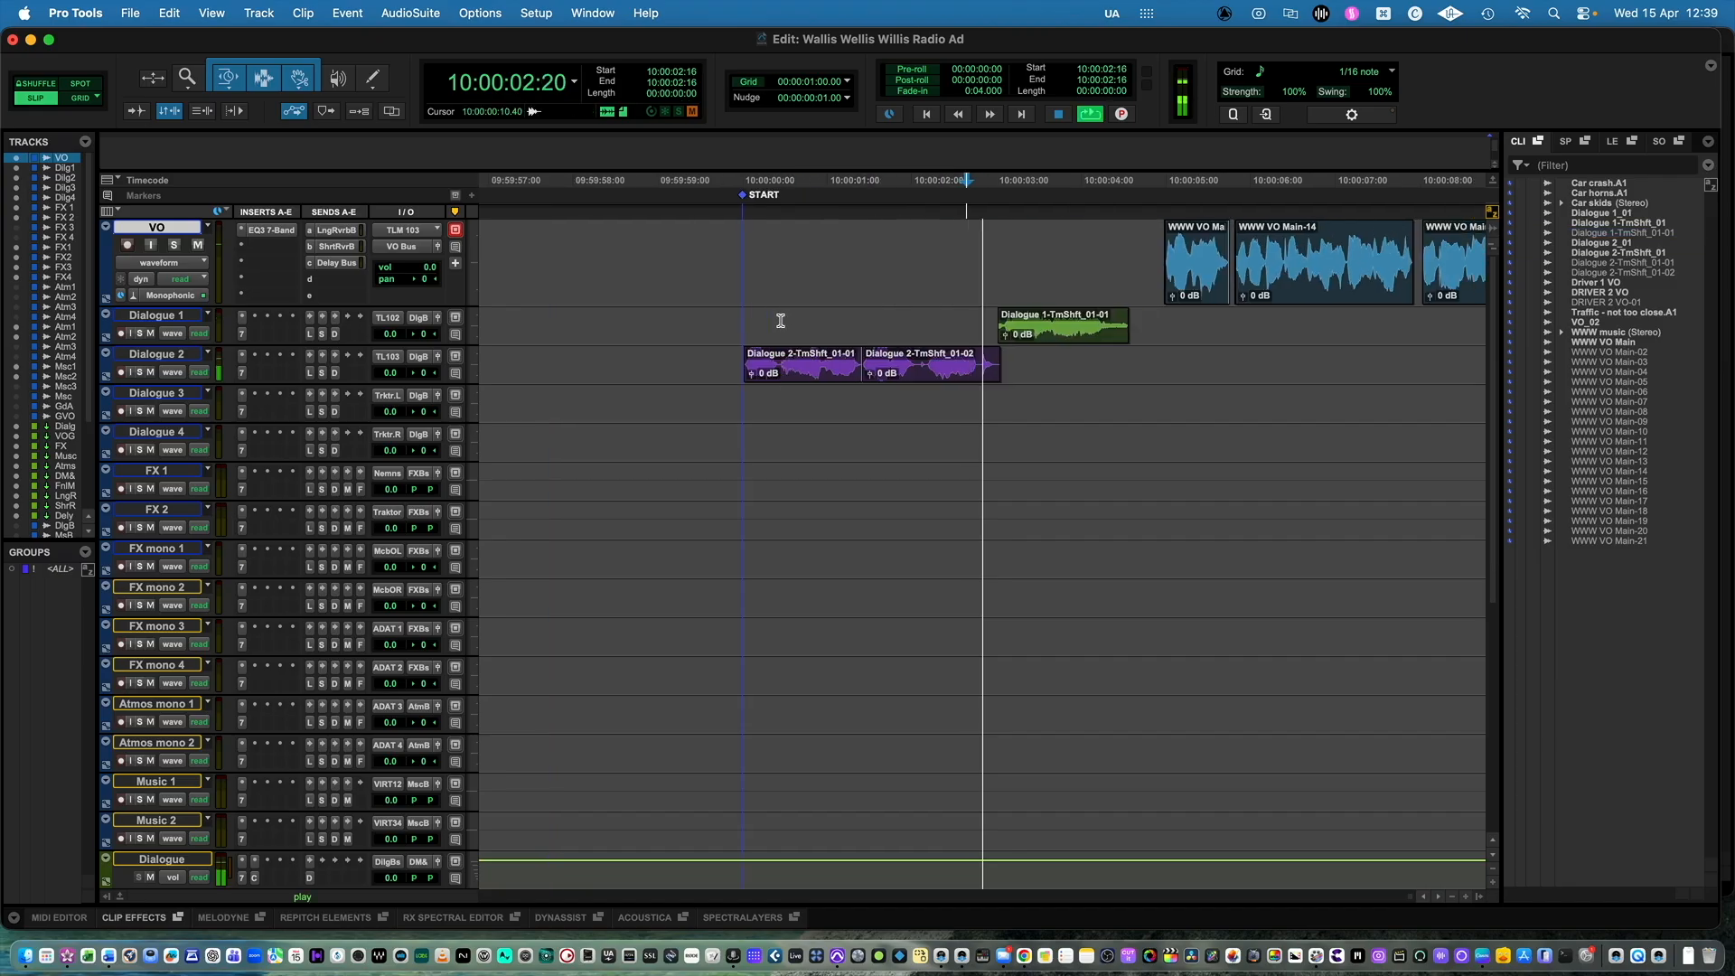
click(890, 317)
key(r)
key(r)
key(space)
- Select all VO clips from WWW VO Main-06 to the end and move them earlier to start at 10:00:04:14
key(t)
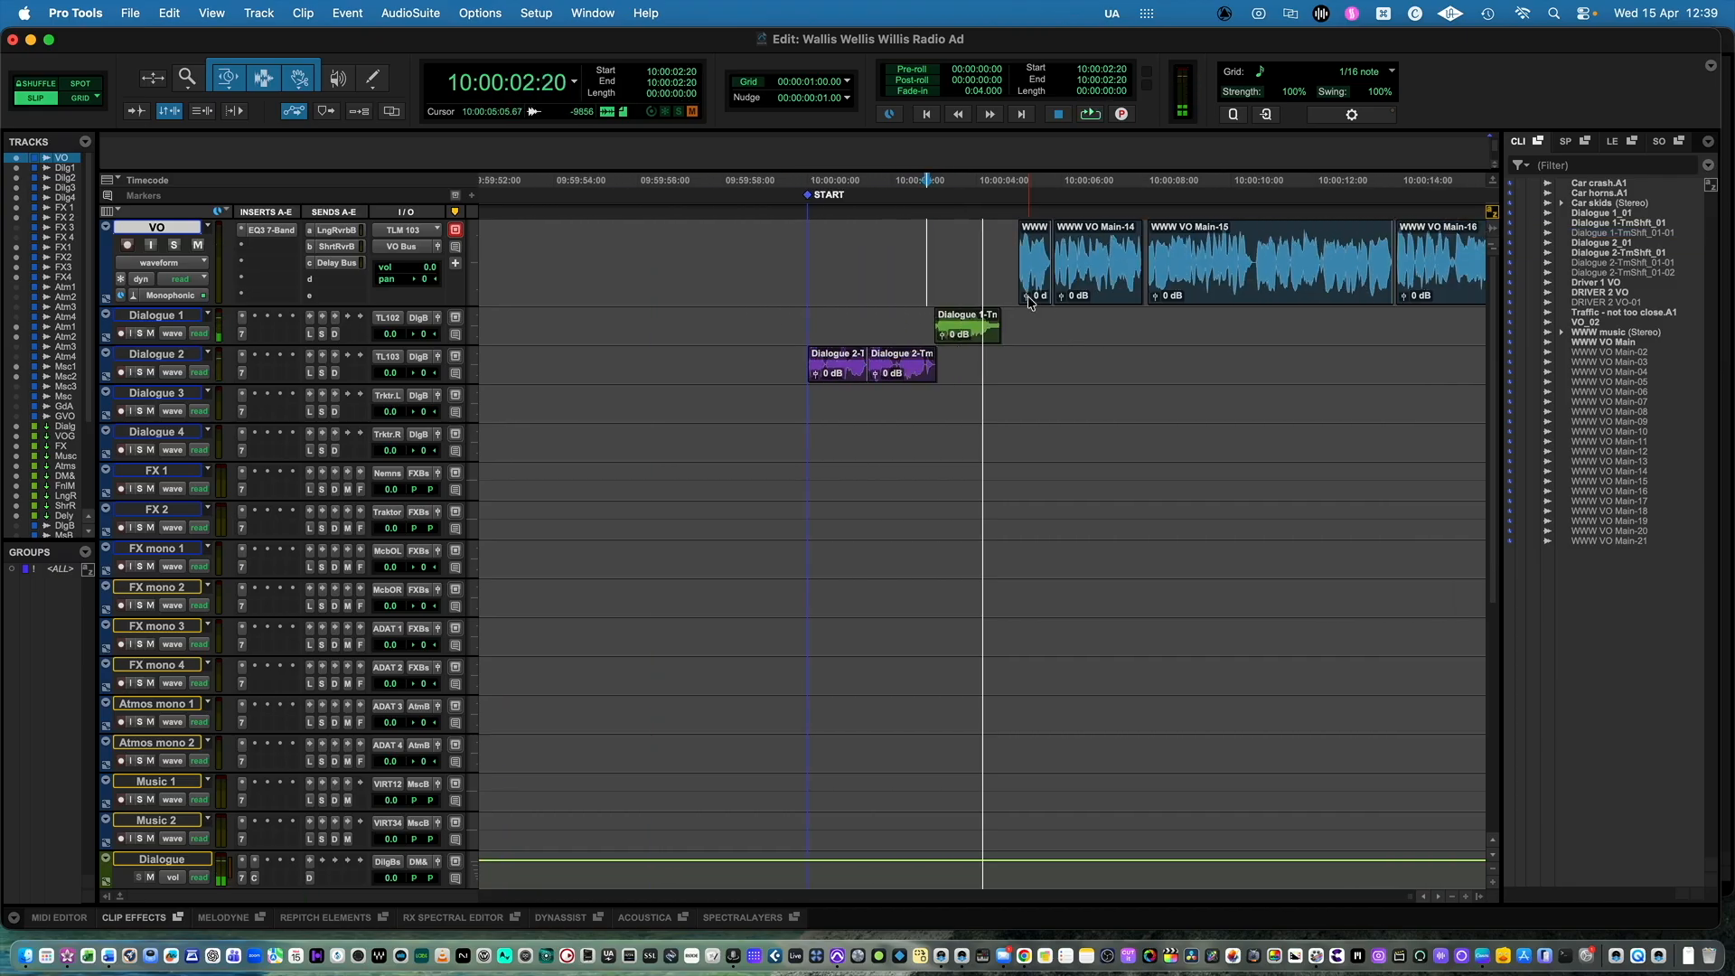
key(r)
key(t)
click(1090, 303)
key(r)
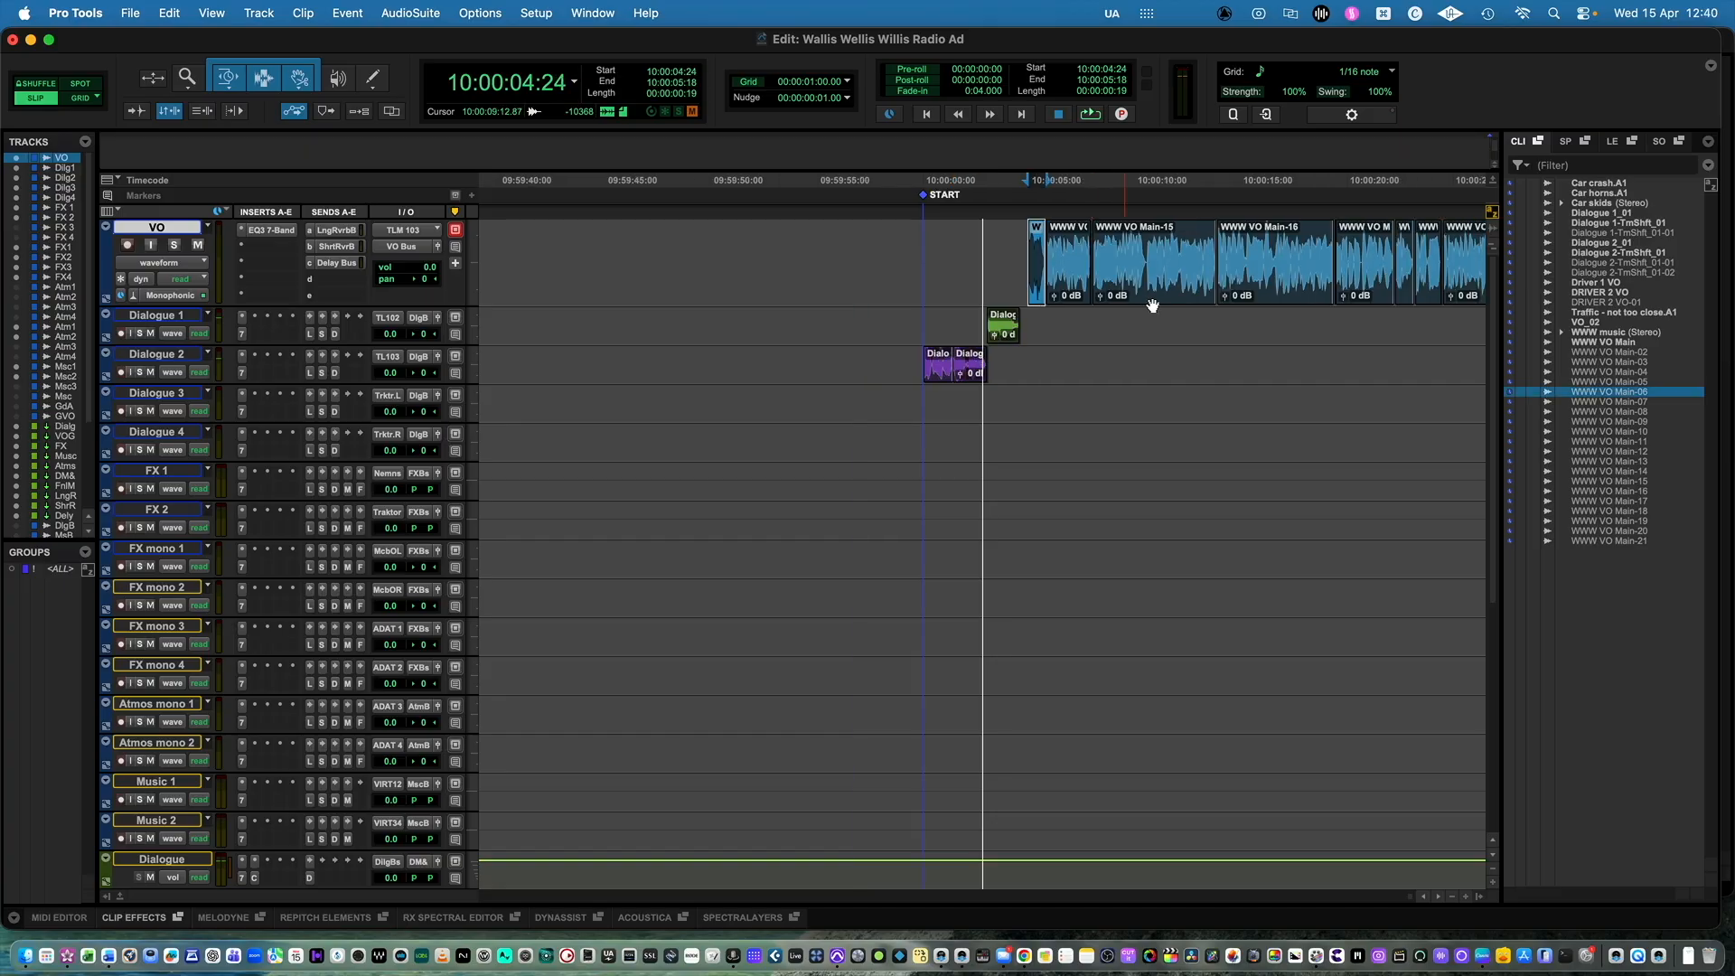
key(super+a)
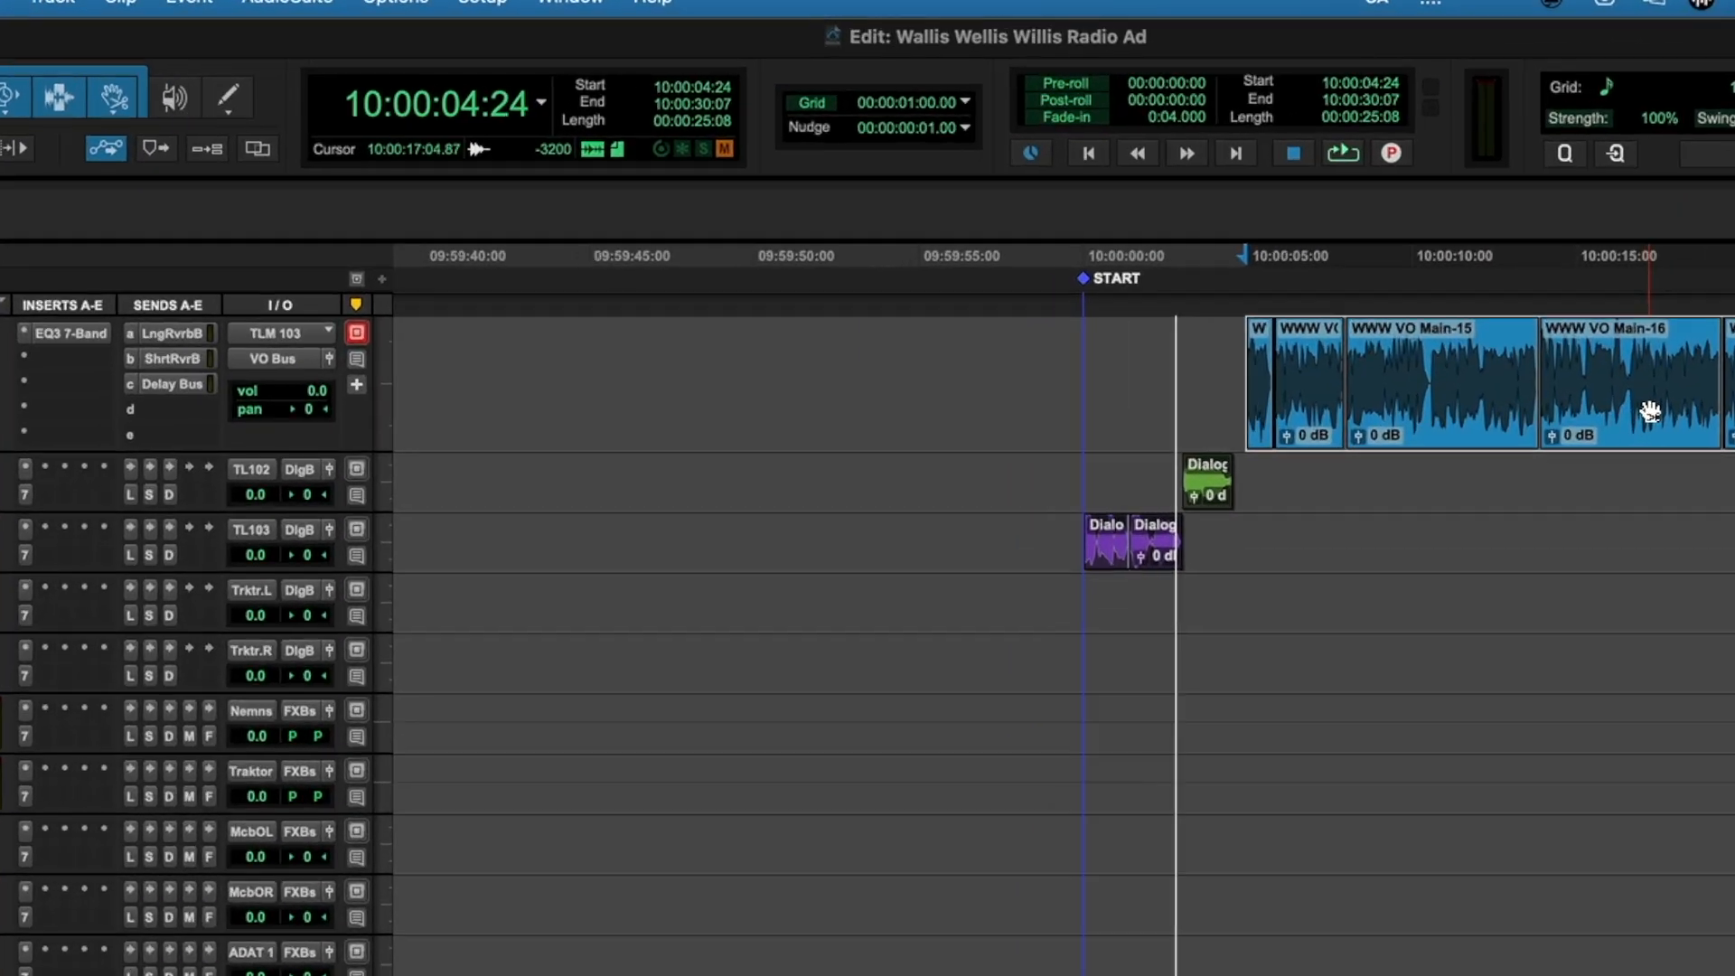
key(t)
key(t)
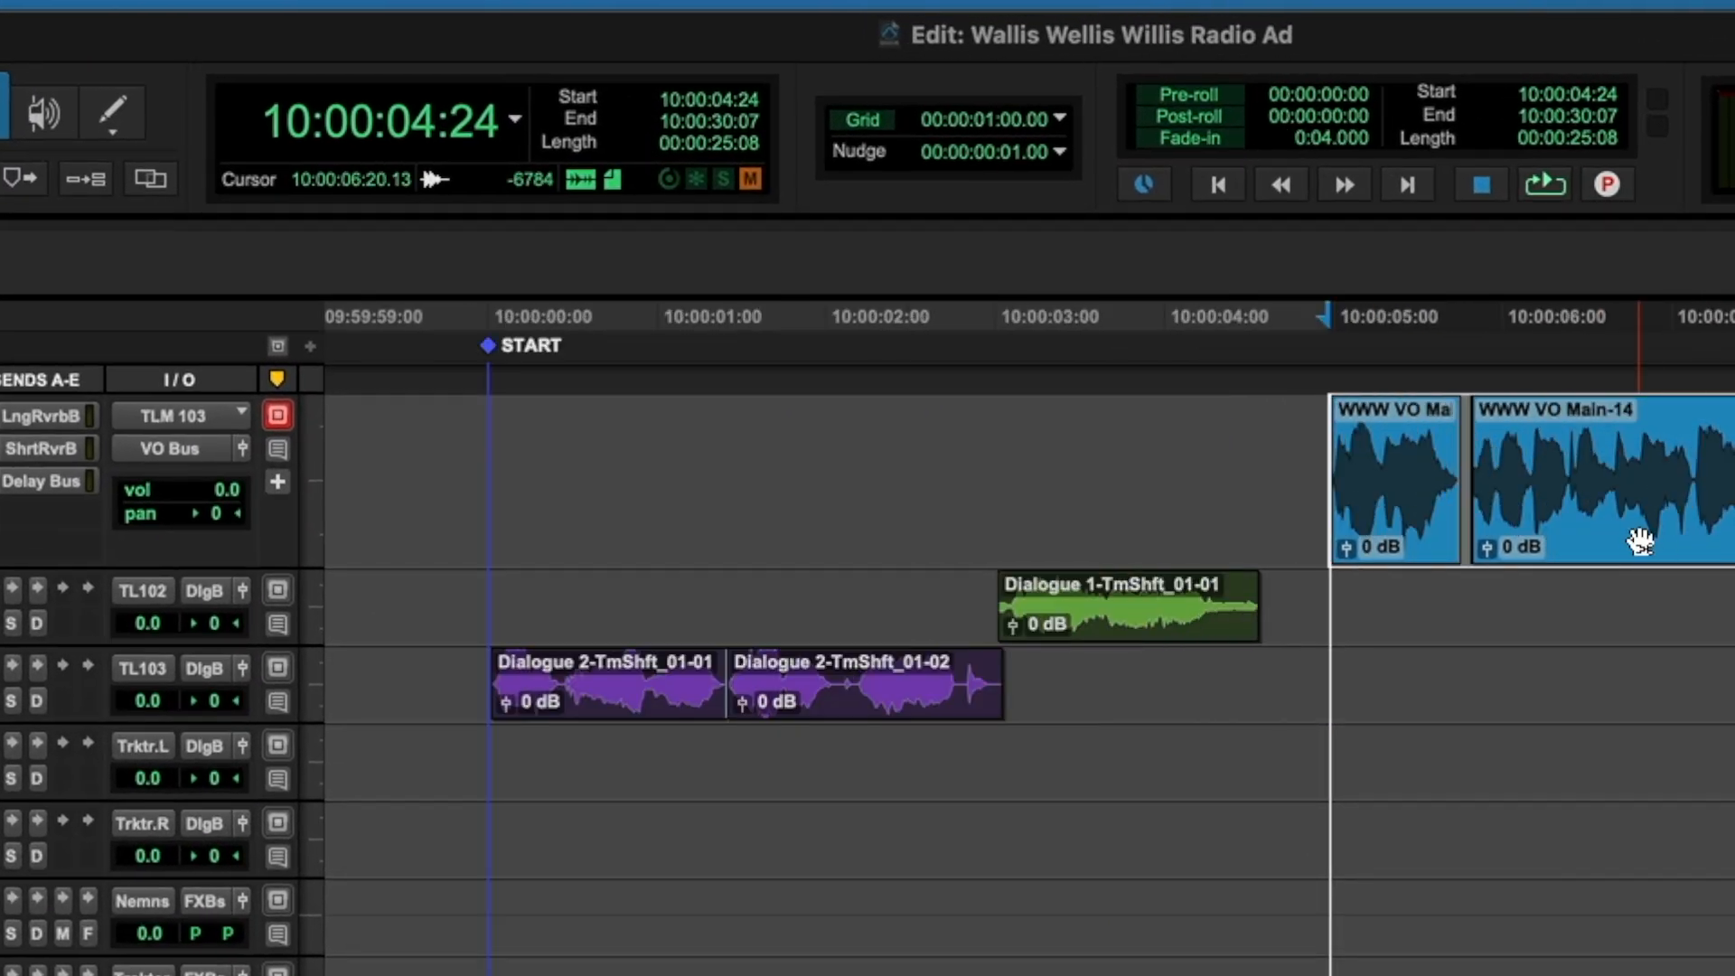
drag(1639, 530, 1571, 533)
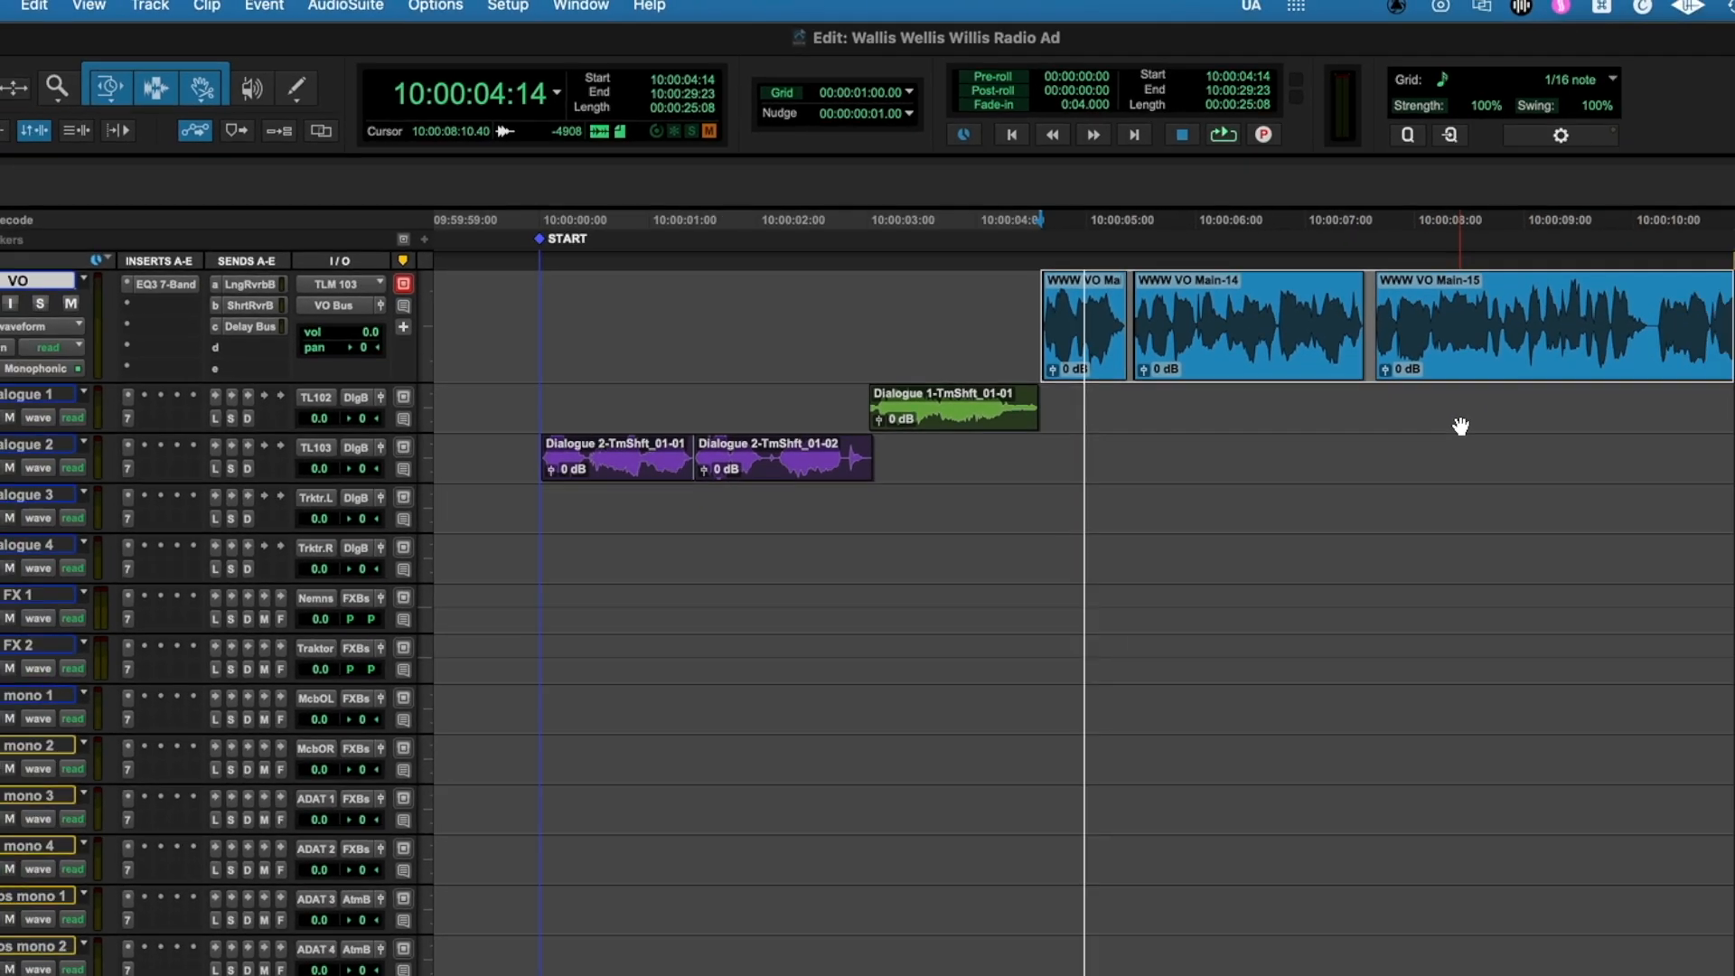
- Delete the VO_02 clip and extend the end of WWW VO Main-20 with the standard Trim tool to restore the closing line
key(r)
key(r)
key(t)
key(t)
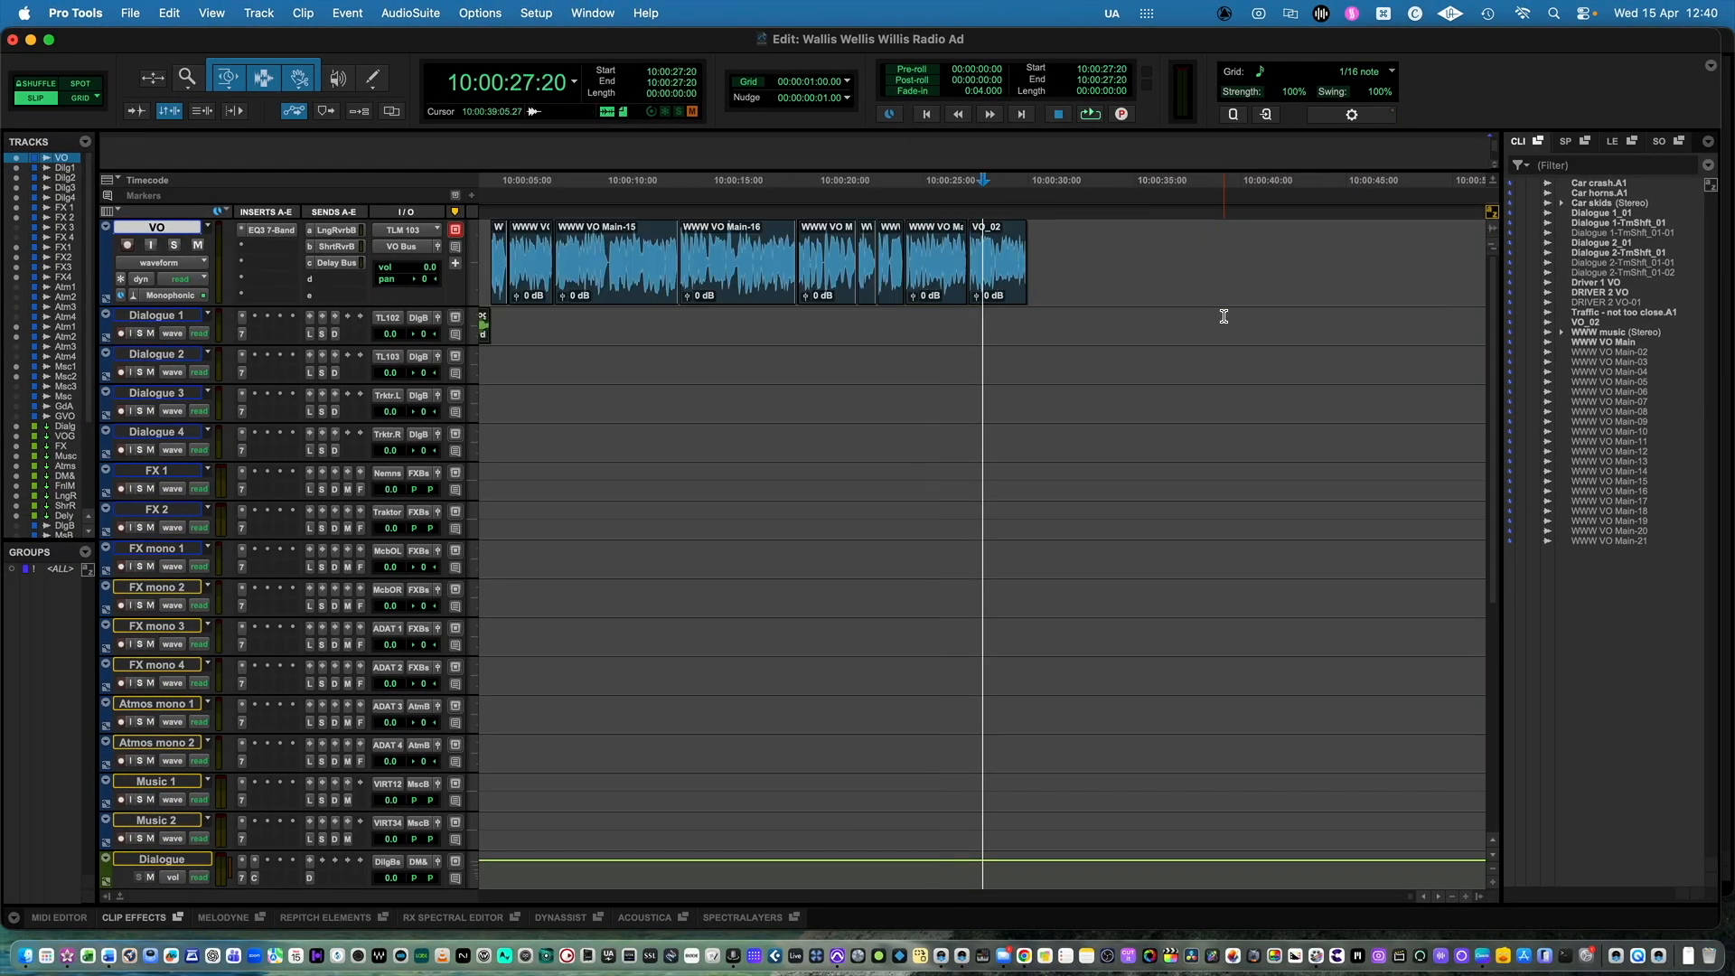
click(1036, 288)
key(Delete)
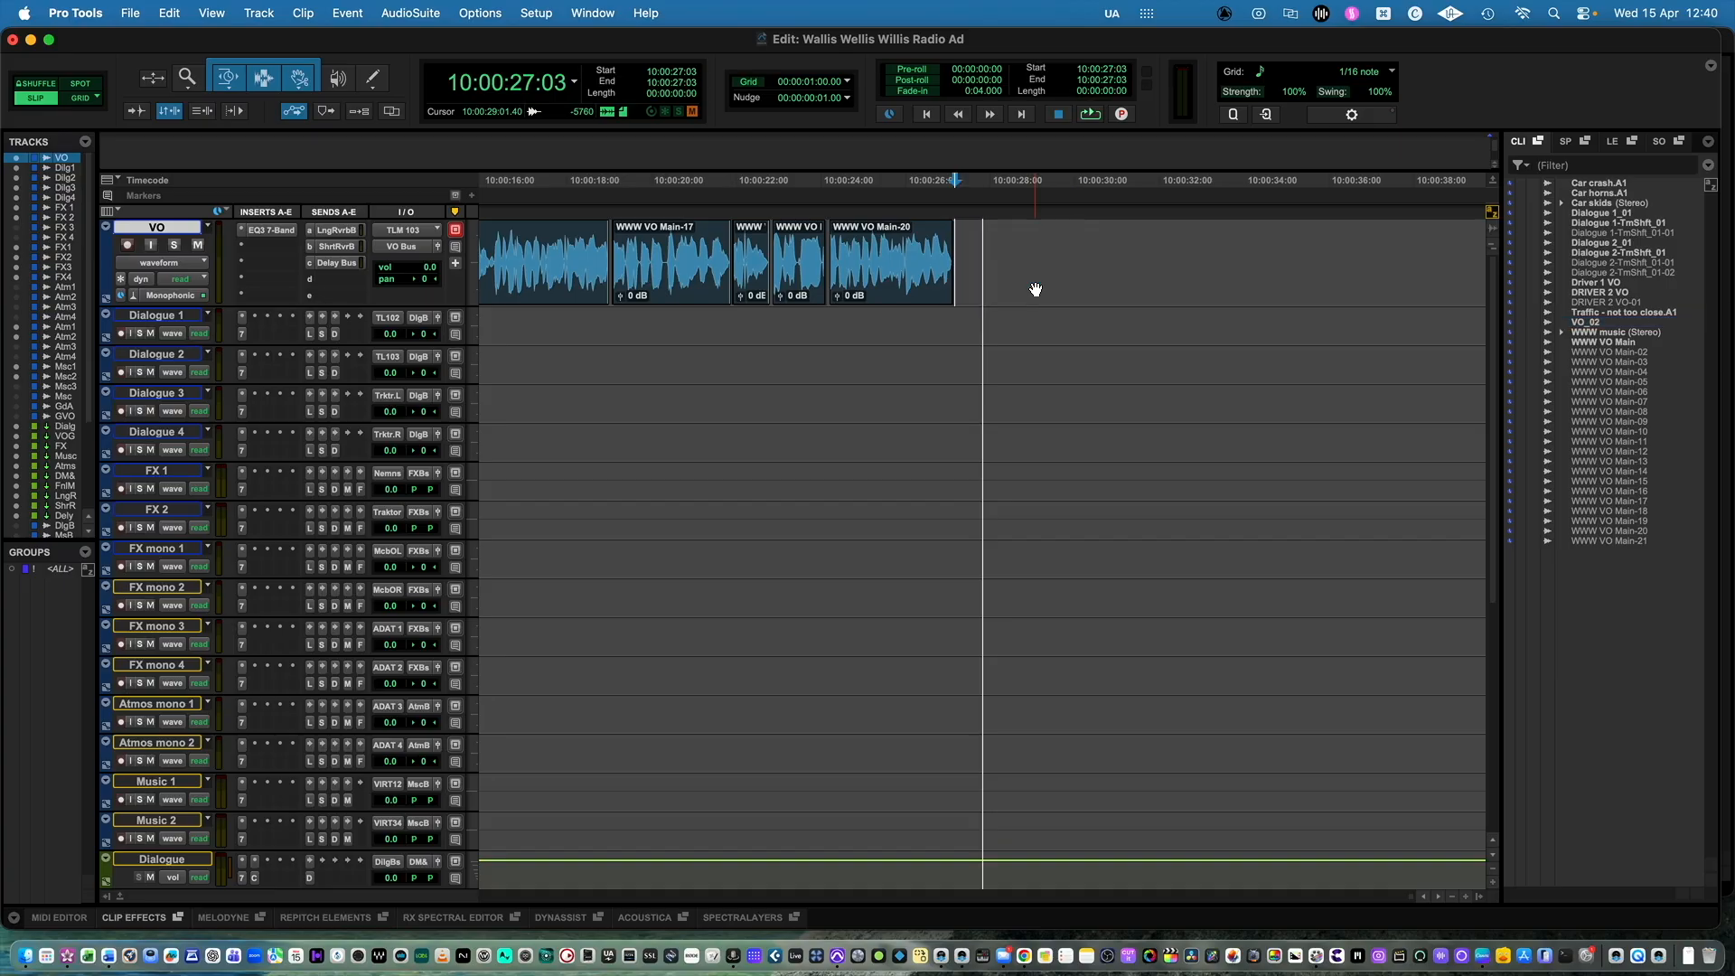
click(236, 86)
click(248, 90)
drag(946, 251, 1086, 260)
click(1055, 246)
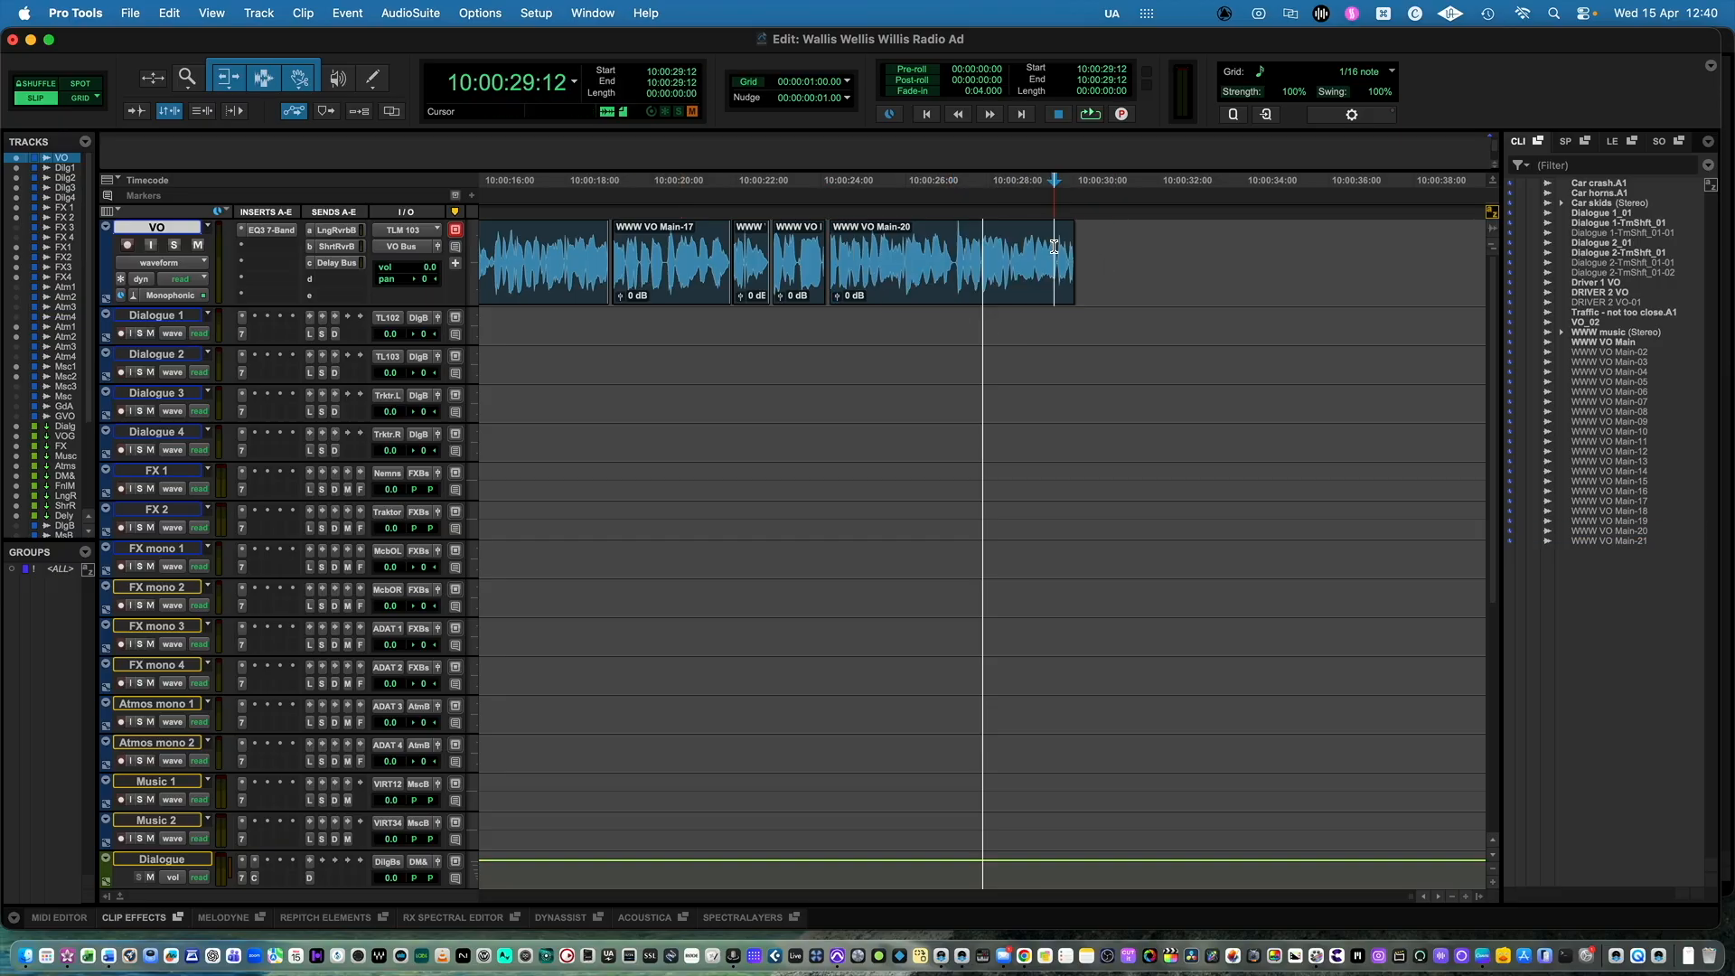
- Play back the extended voiceover ending from 10:00:27:04
click(954, 256)
key(t)
key(space)
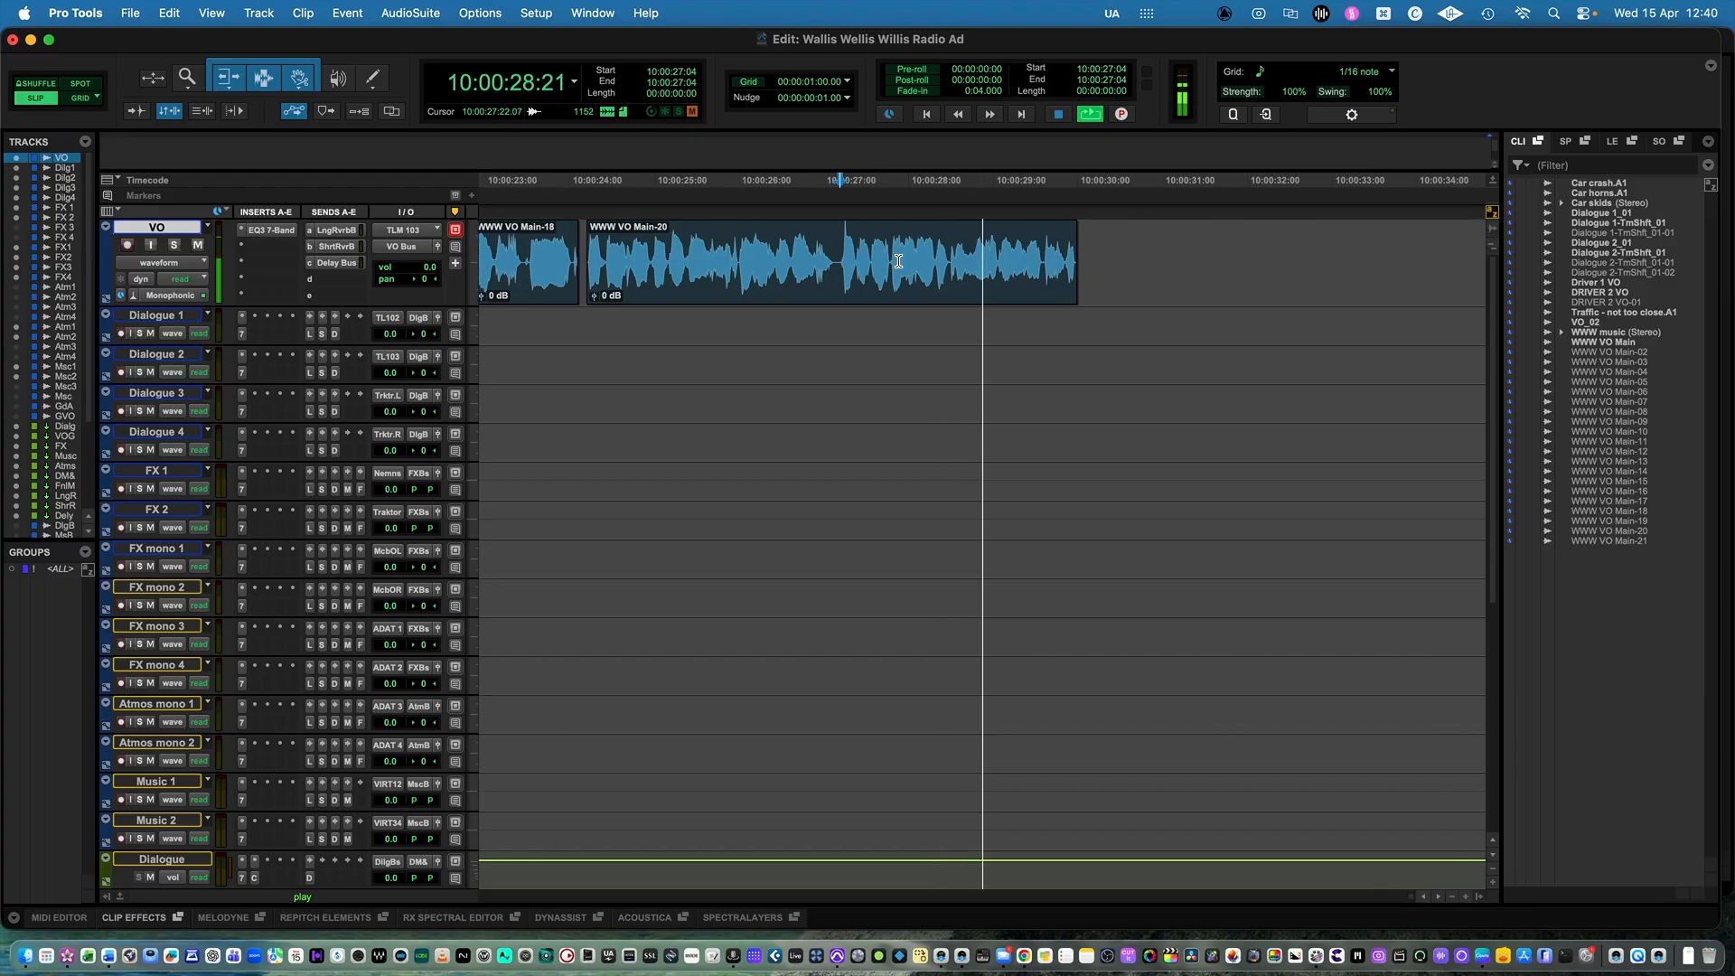
key(space)
key(r)
key(r)
key(r)
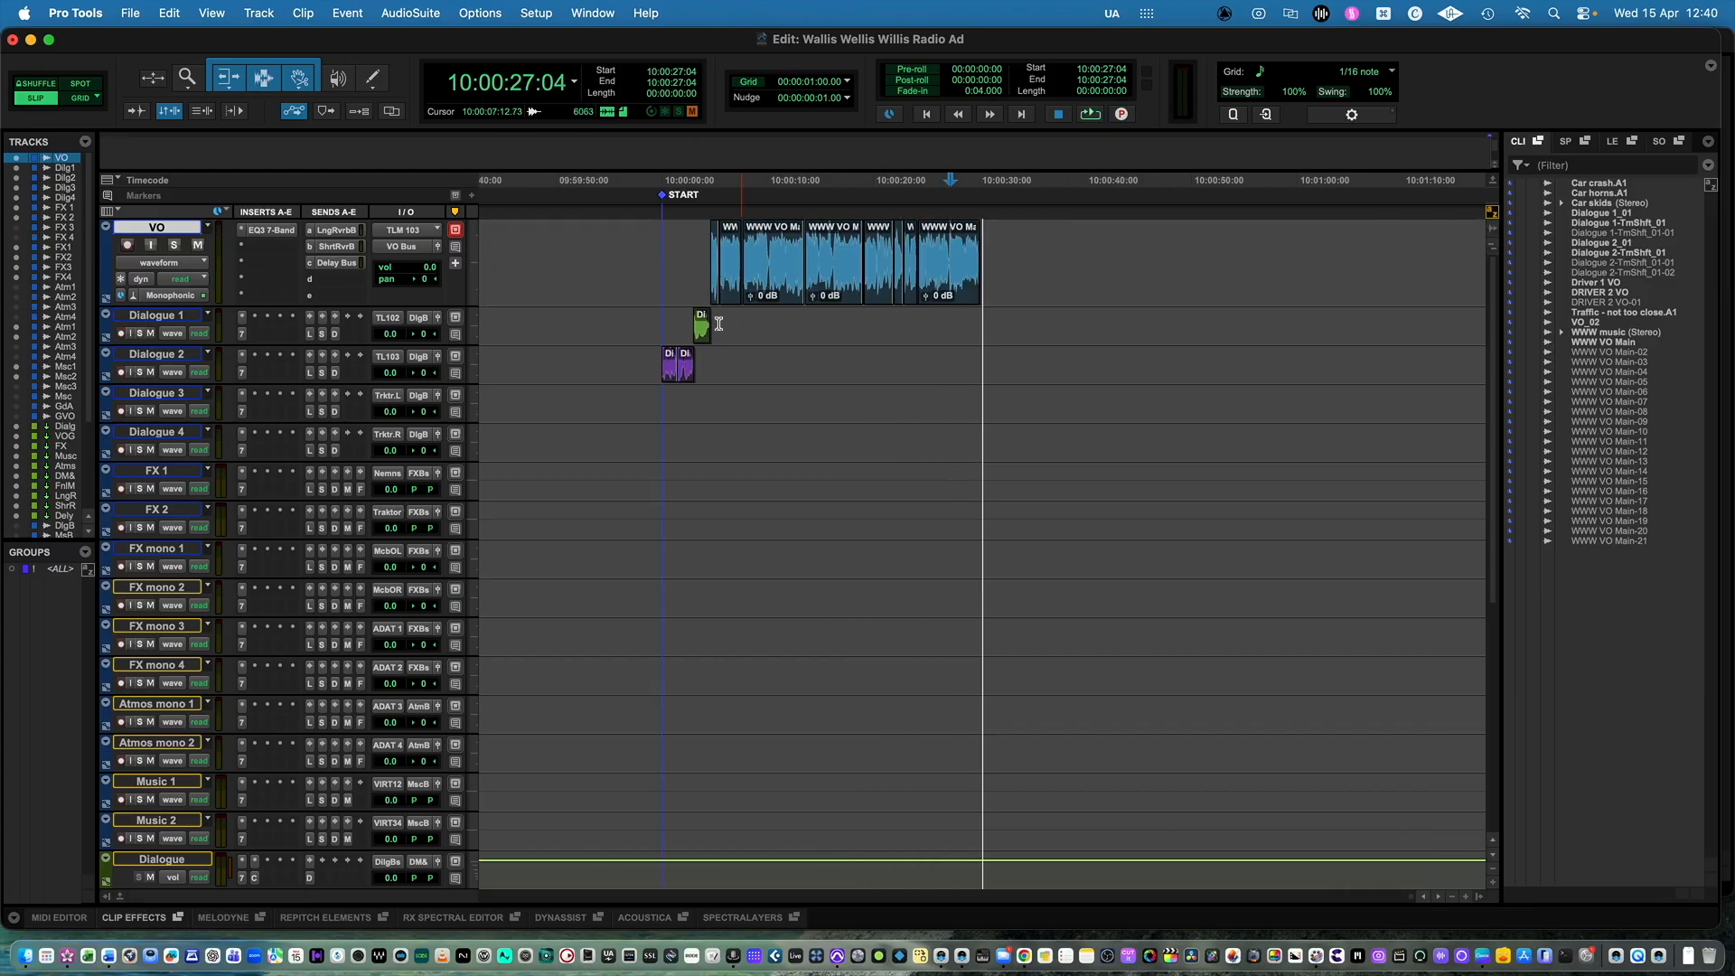
- Move the Music 1 track directly below Dialogue 2 and place the WWW music clip on it at the START marker, 10:00:00:00
click(690, 244)
key(t)
key(t)
click(866, 236)
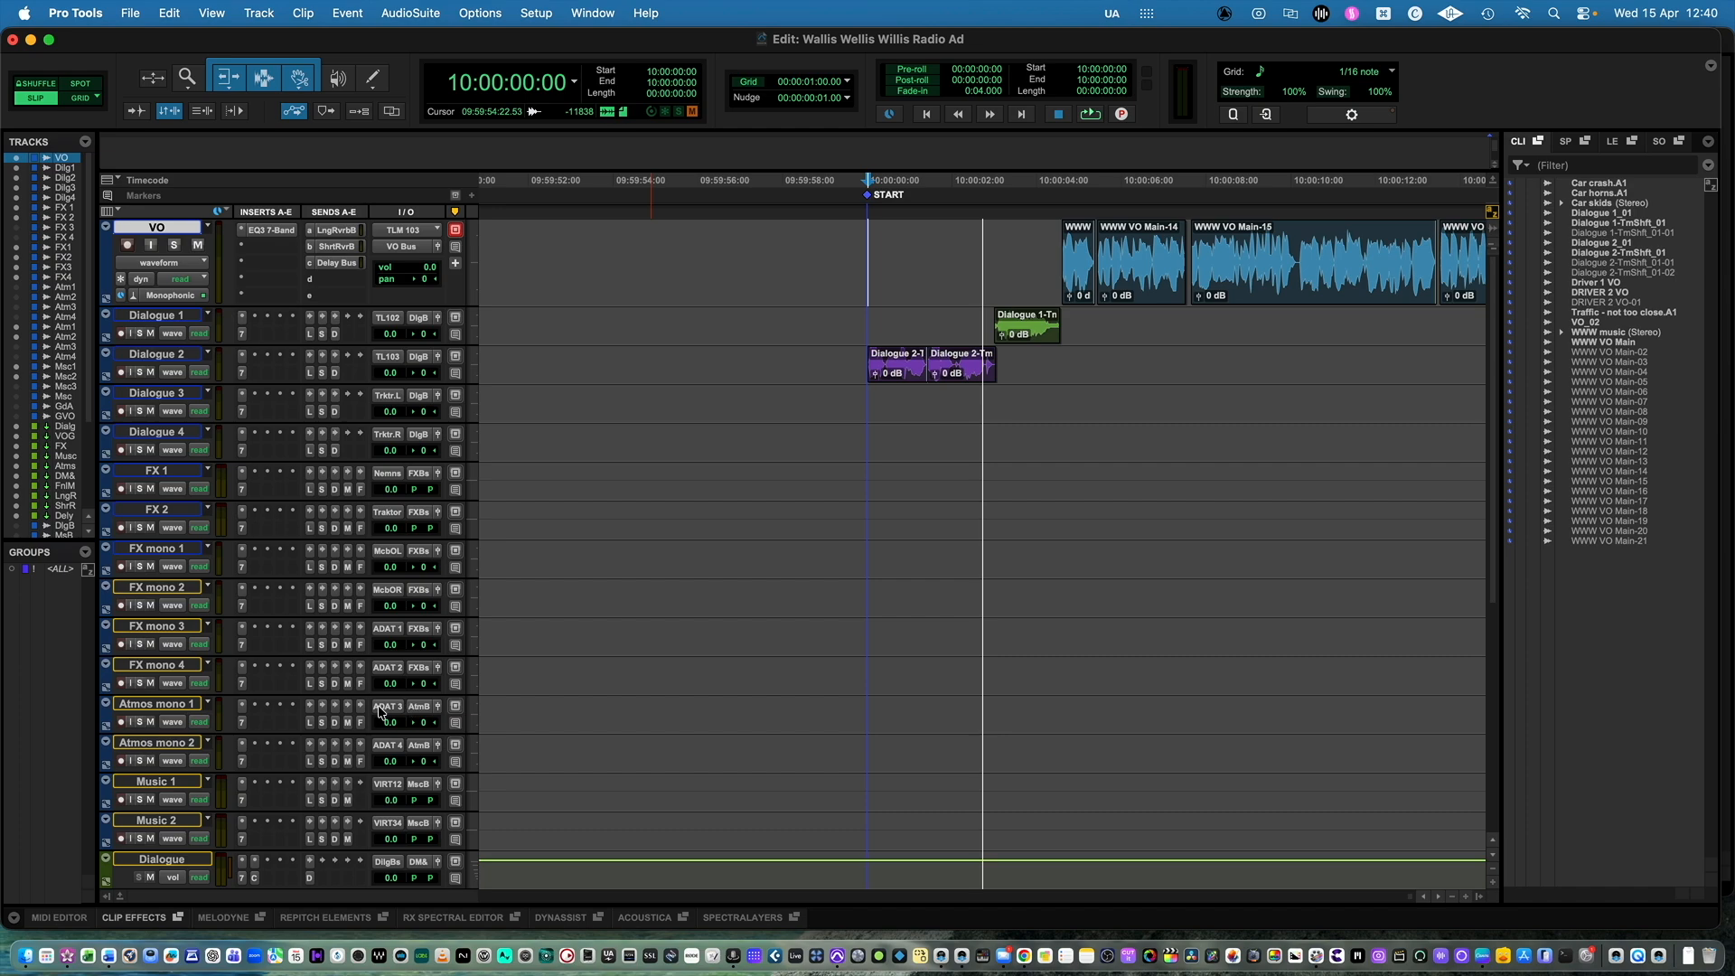
drag(164, 784, 179, 510)
drag(1600, 332, 887, 444)
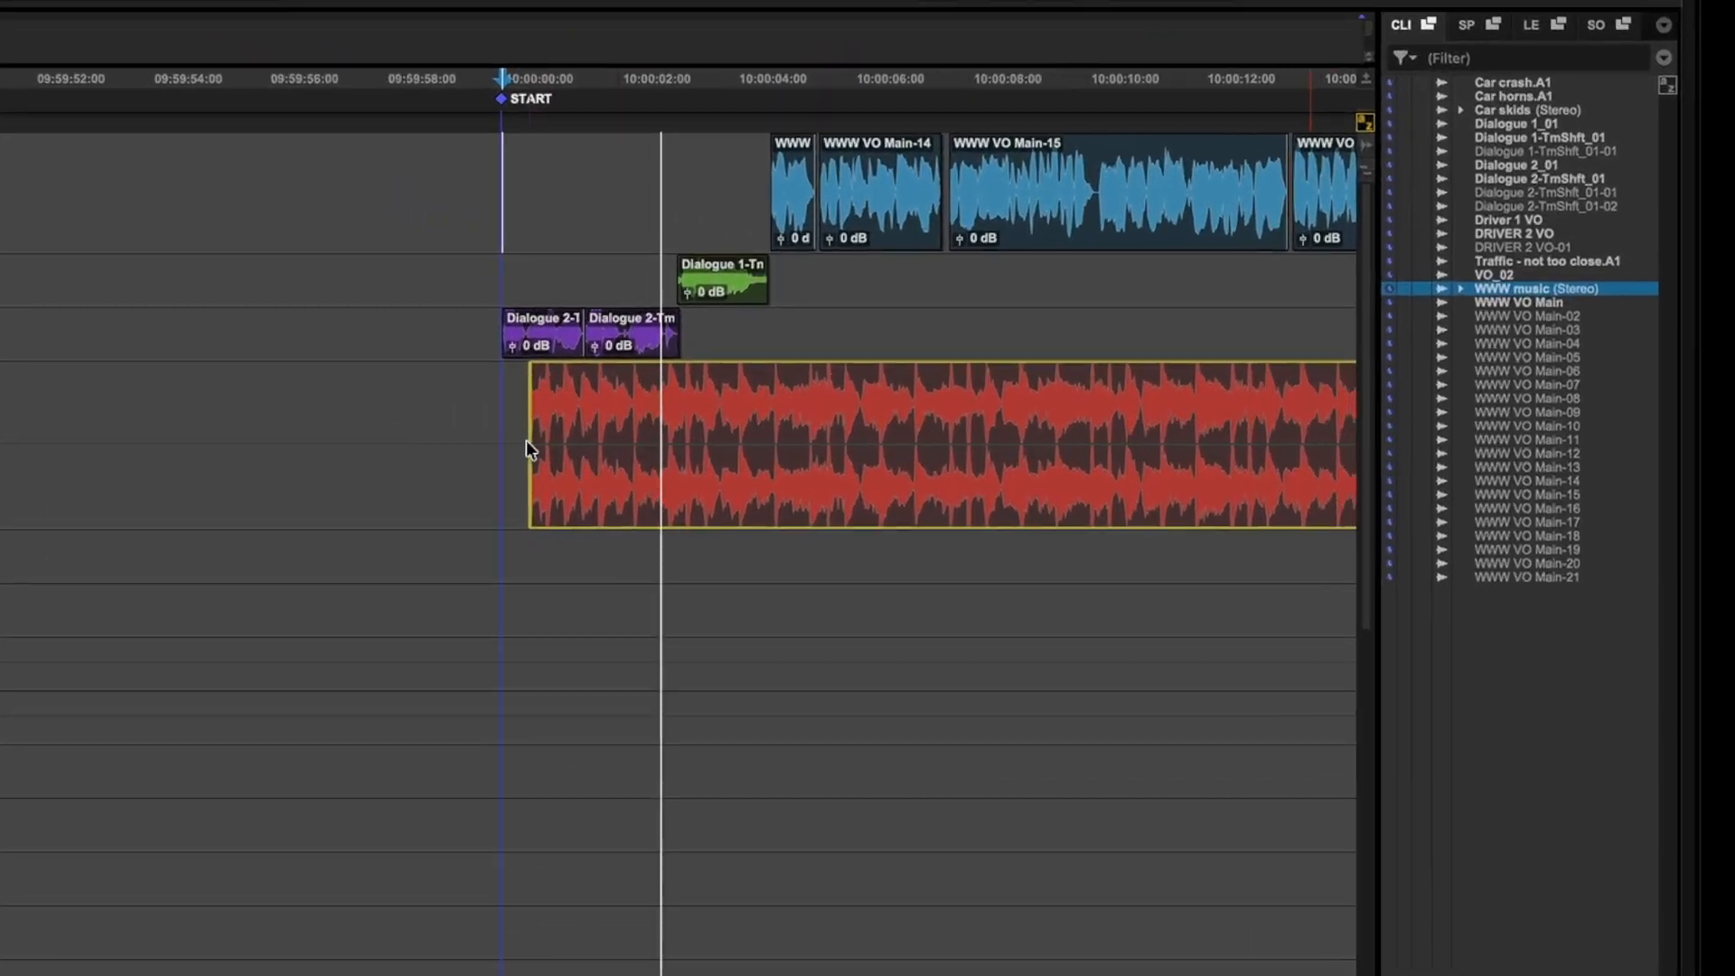
drag(526, 443, 501, 442)
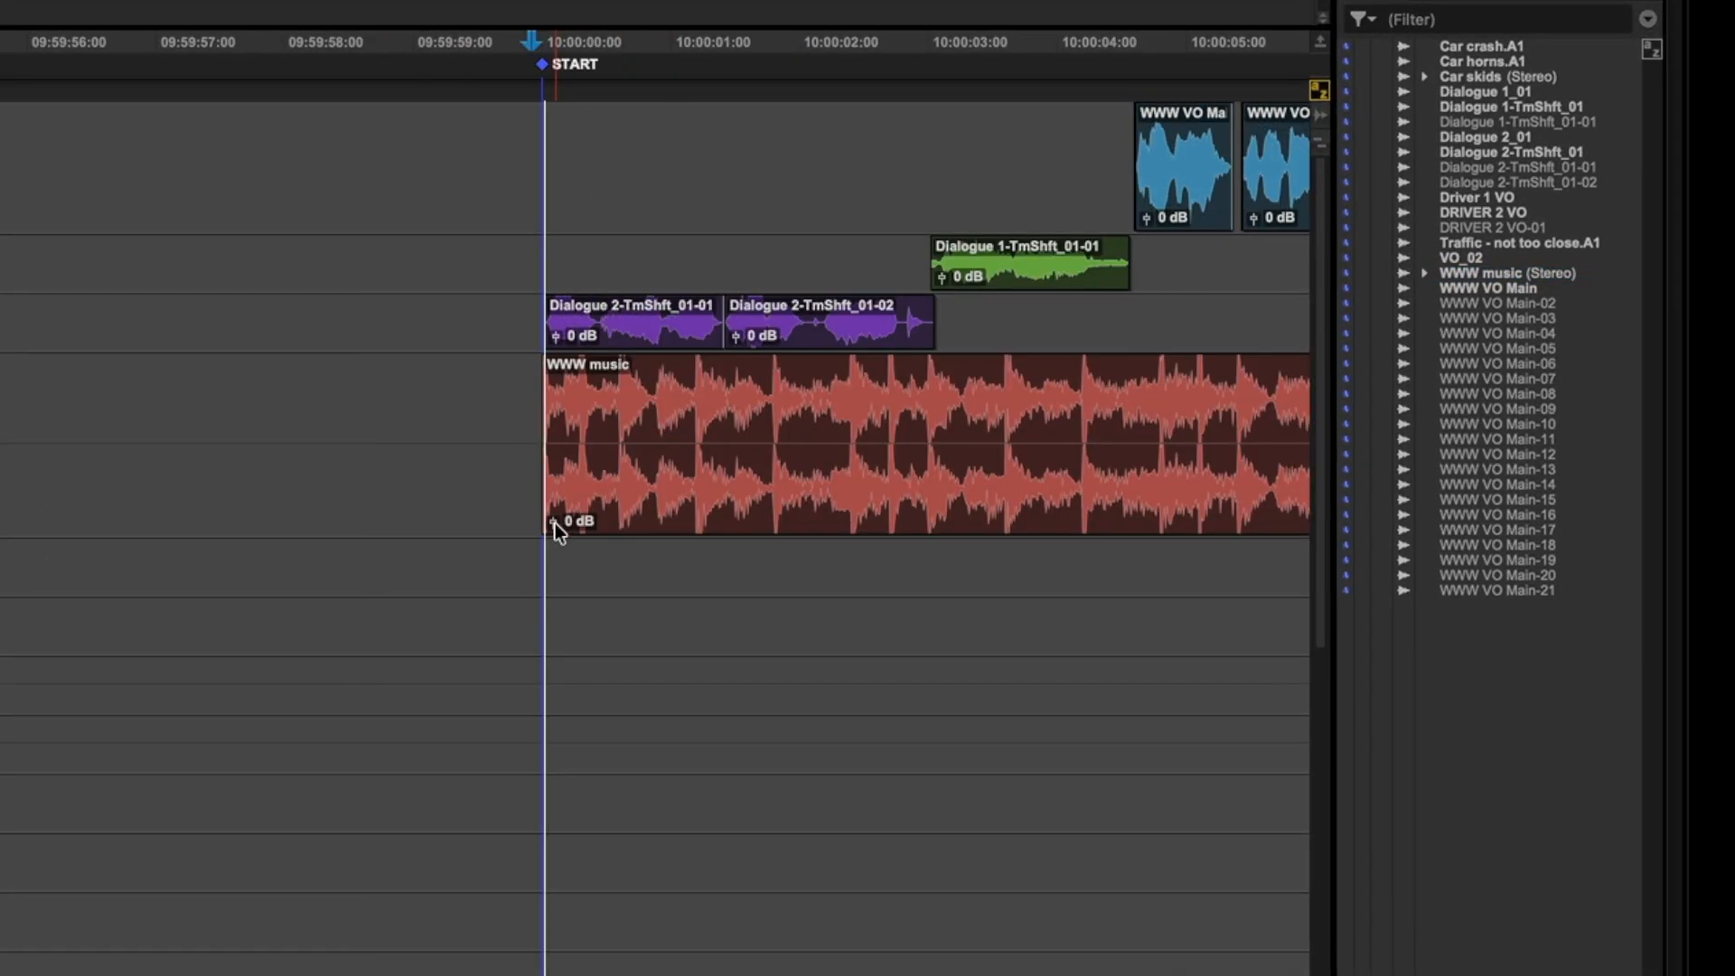
- Lower the WWW music clip gain to -14.1 dB and play it back under the opening dialogue
drag(555, 523, 555, 547)
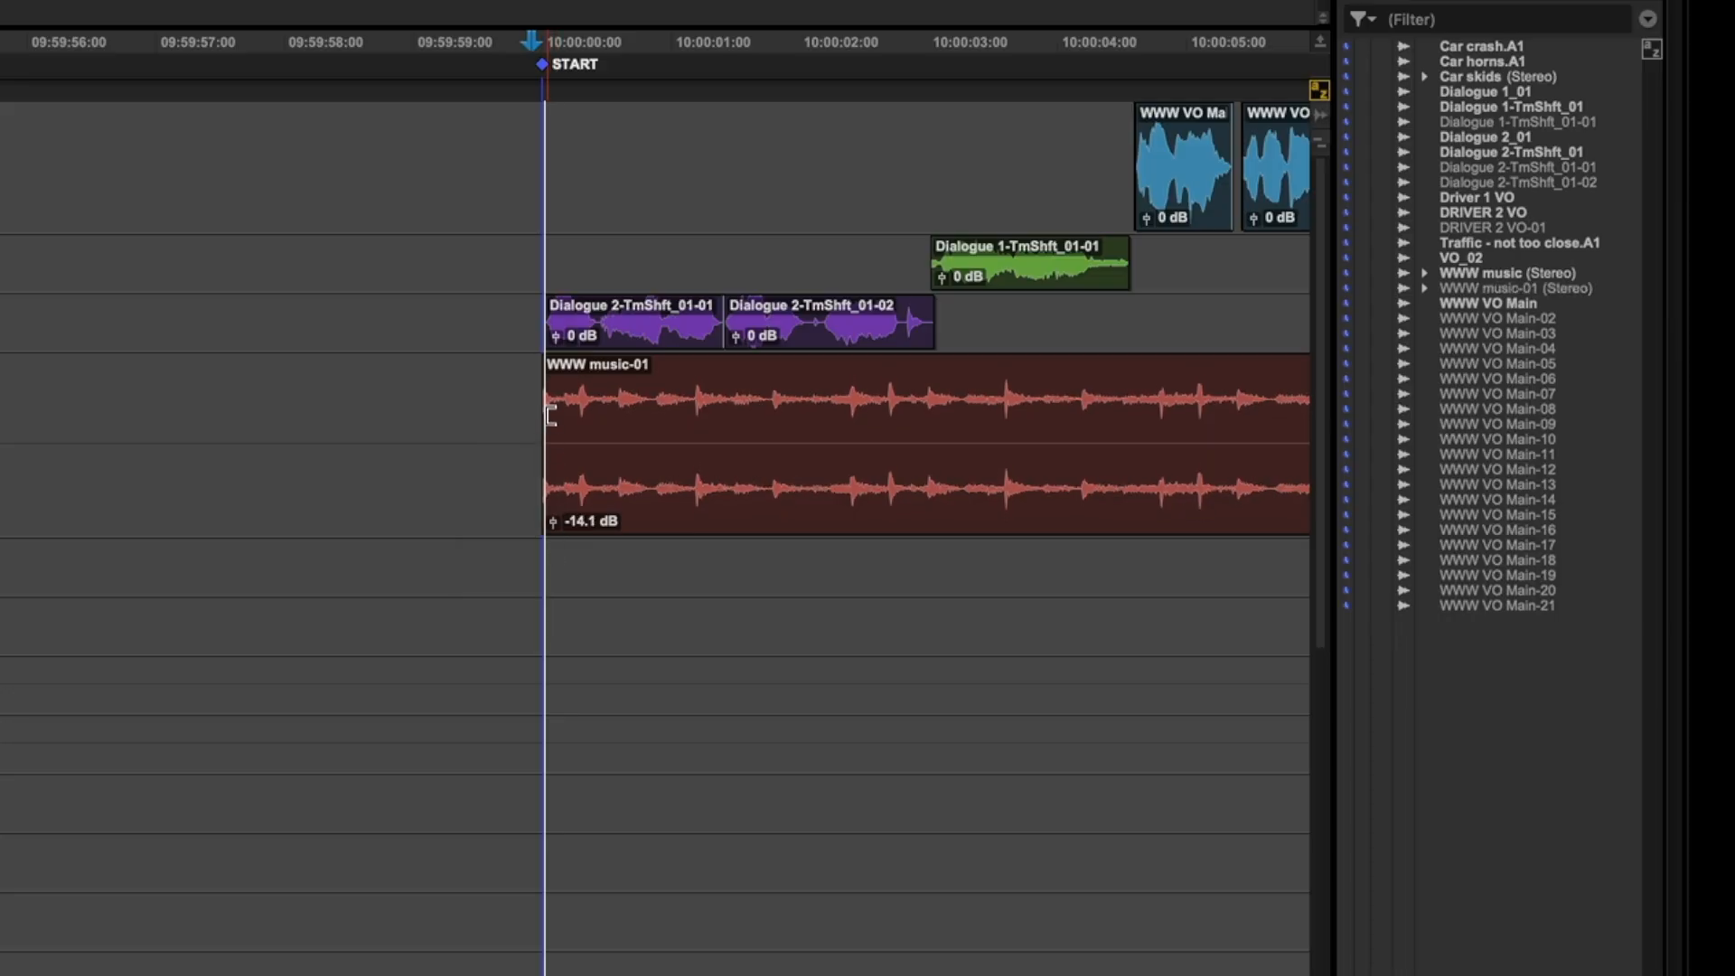
key(space)
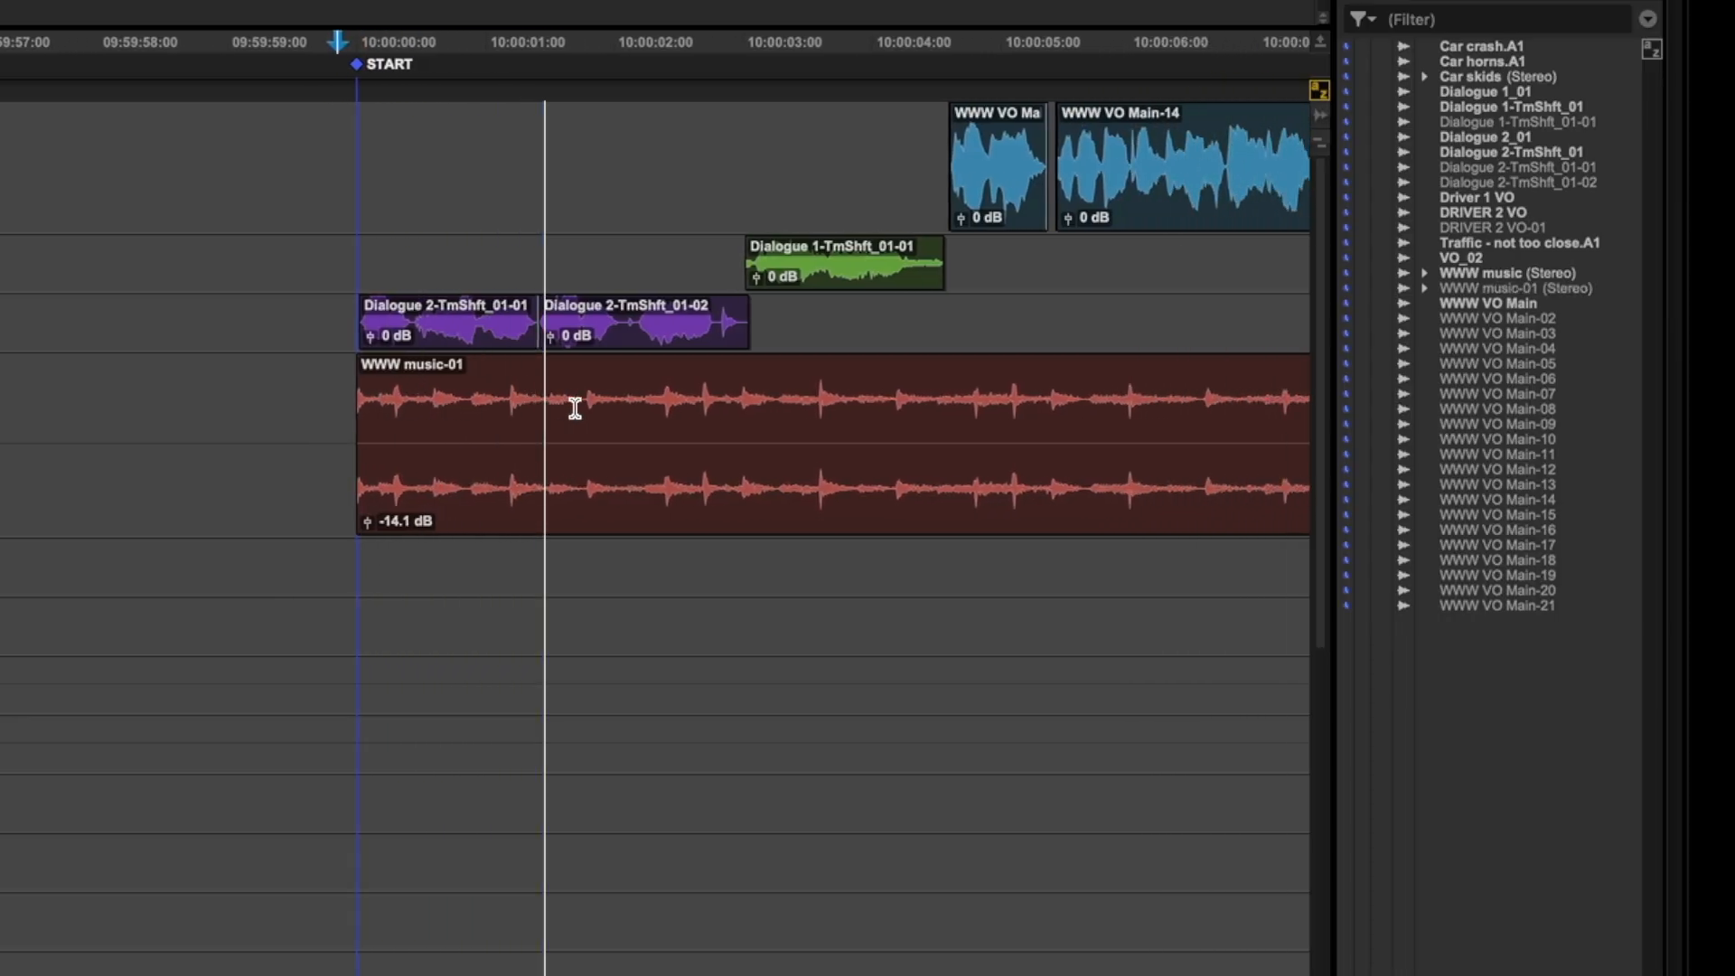
key(r)
key(r)
key(r)
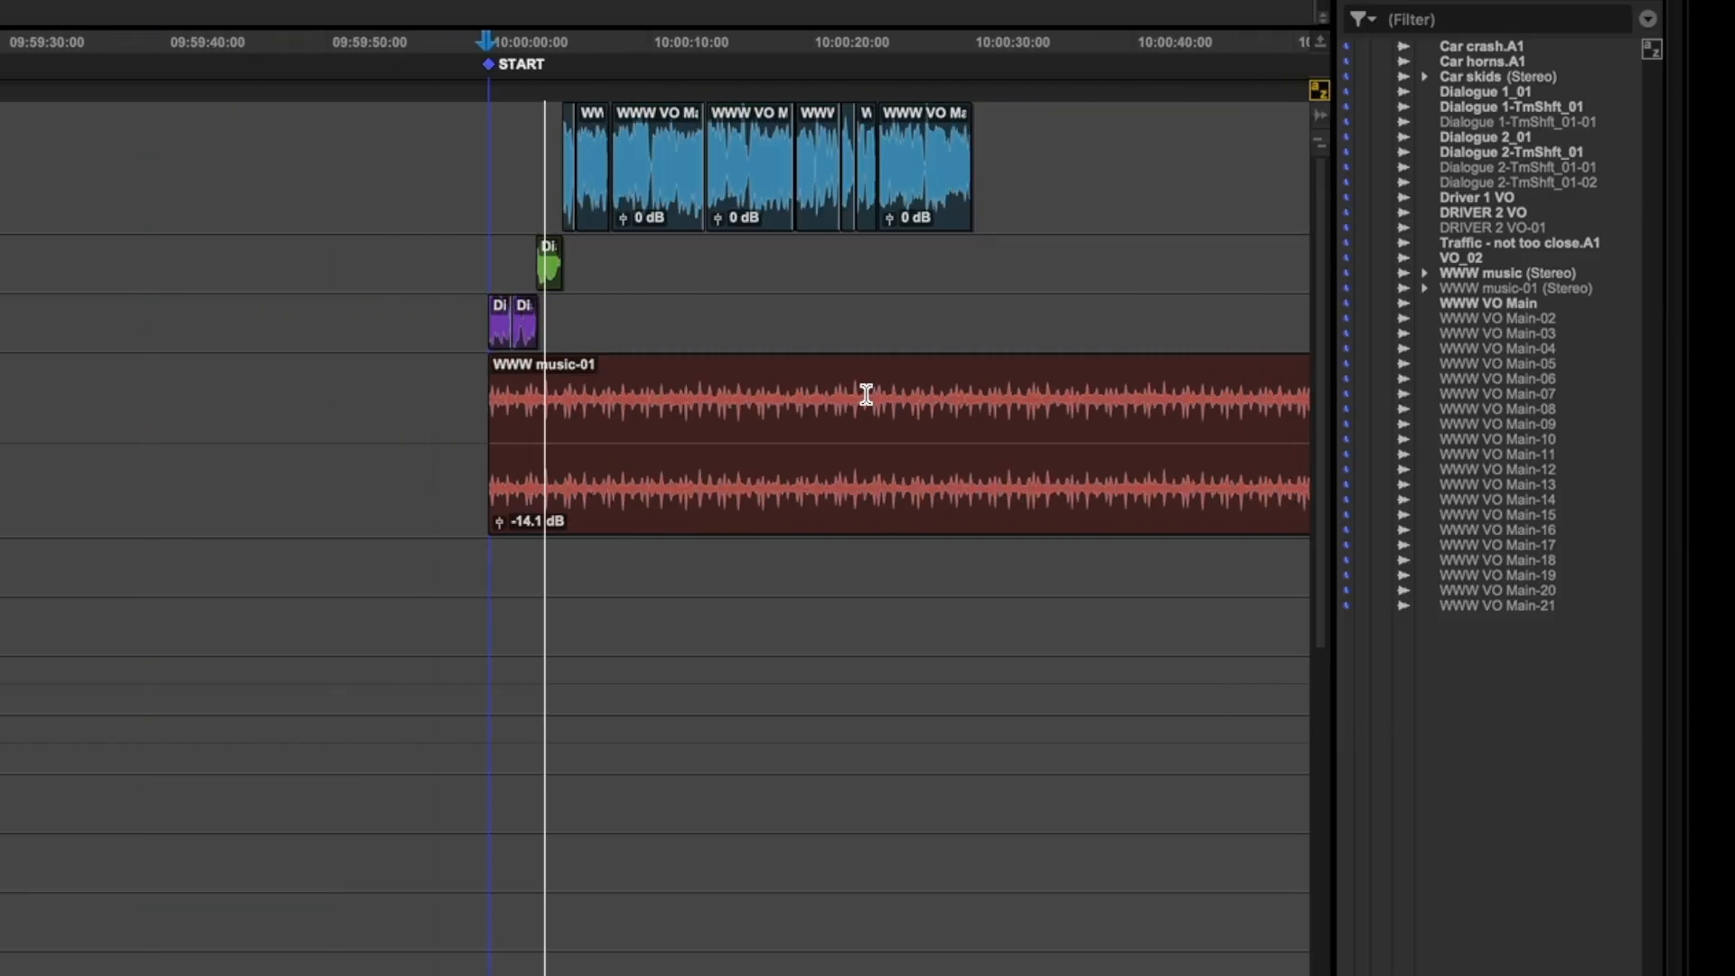
- Examine the music clip from the end of the voiceover through to its own end
click(923, 388)
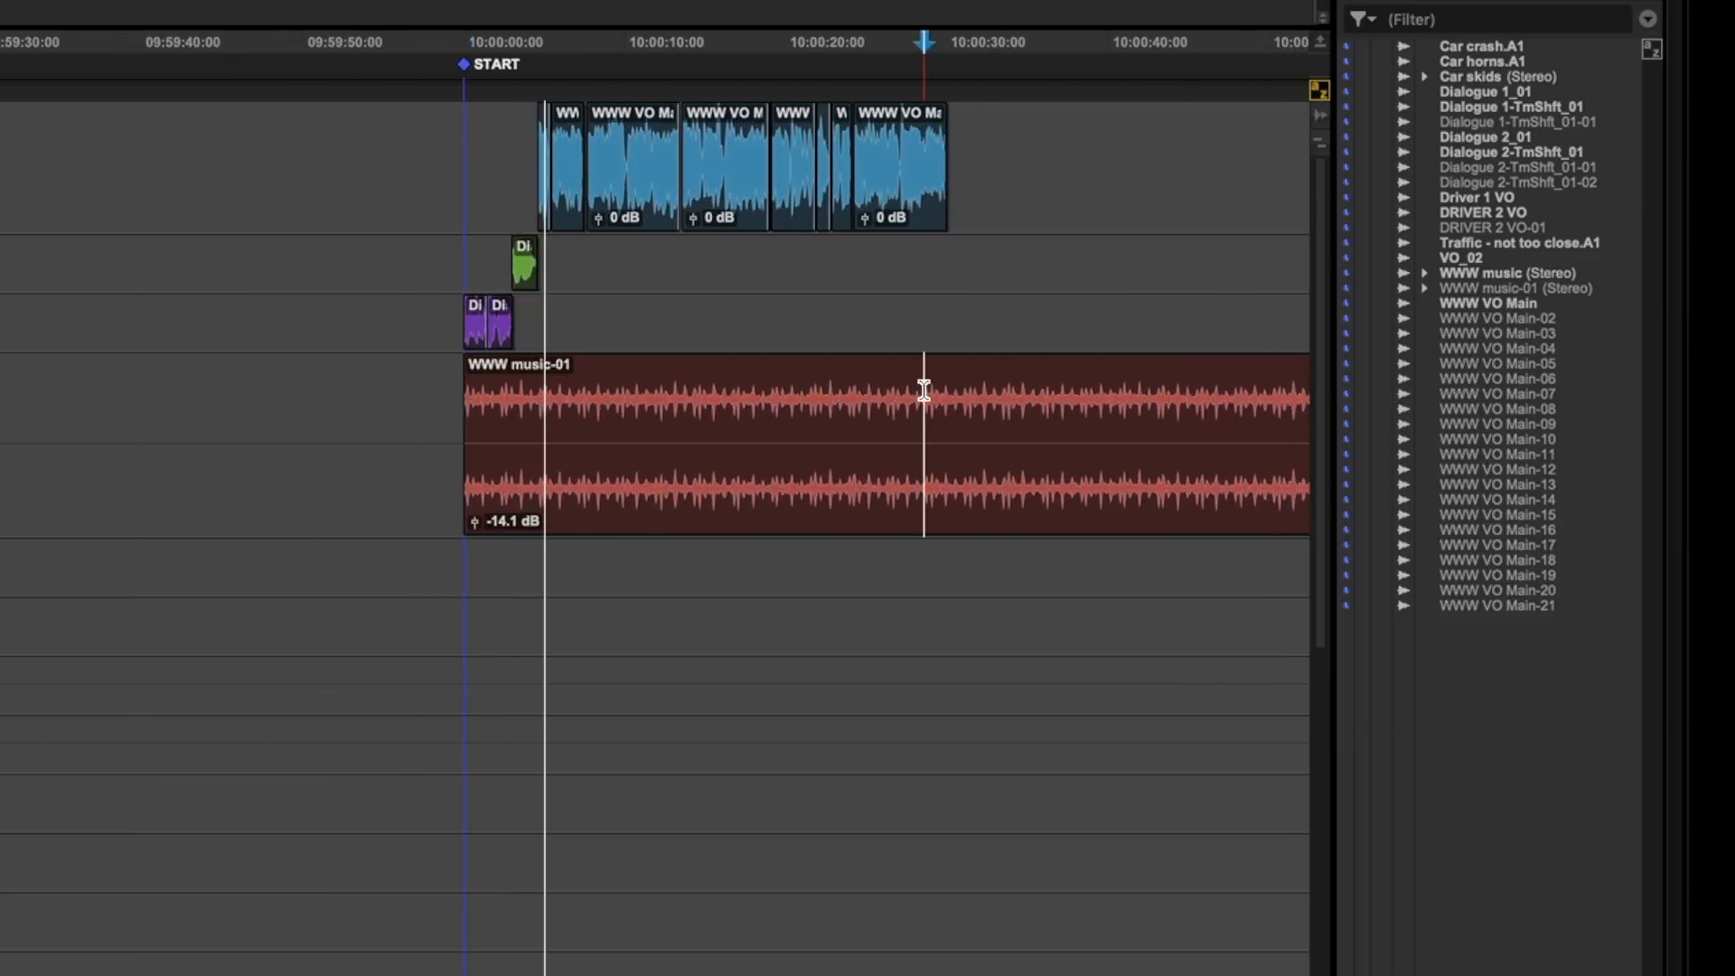
key(r)
click(899, 398)
key(t)
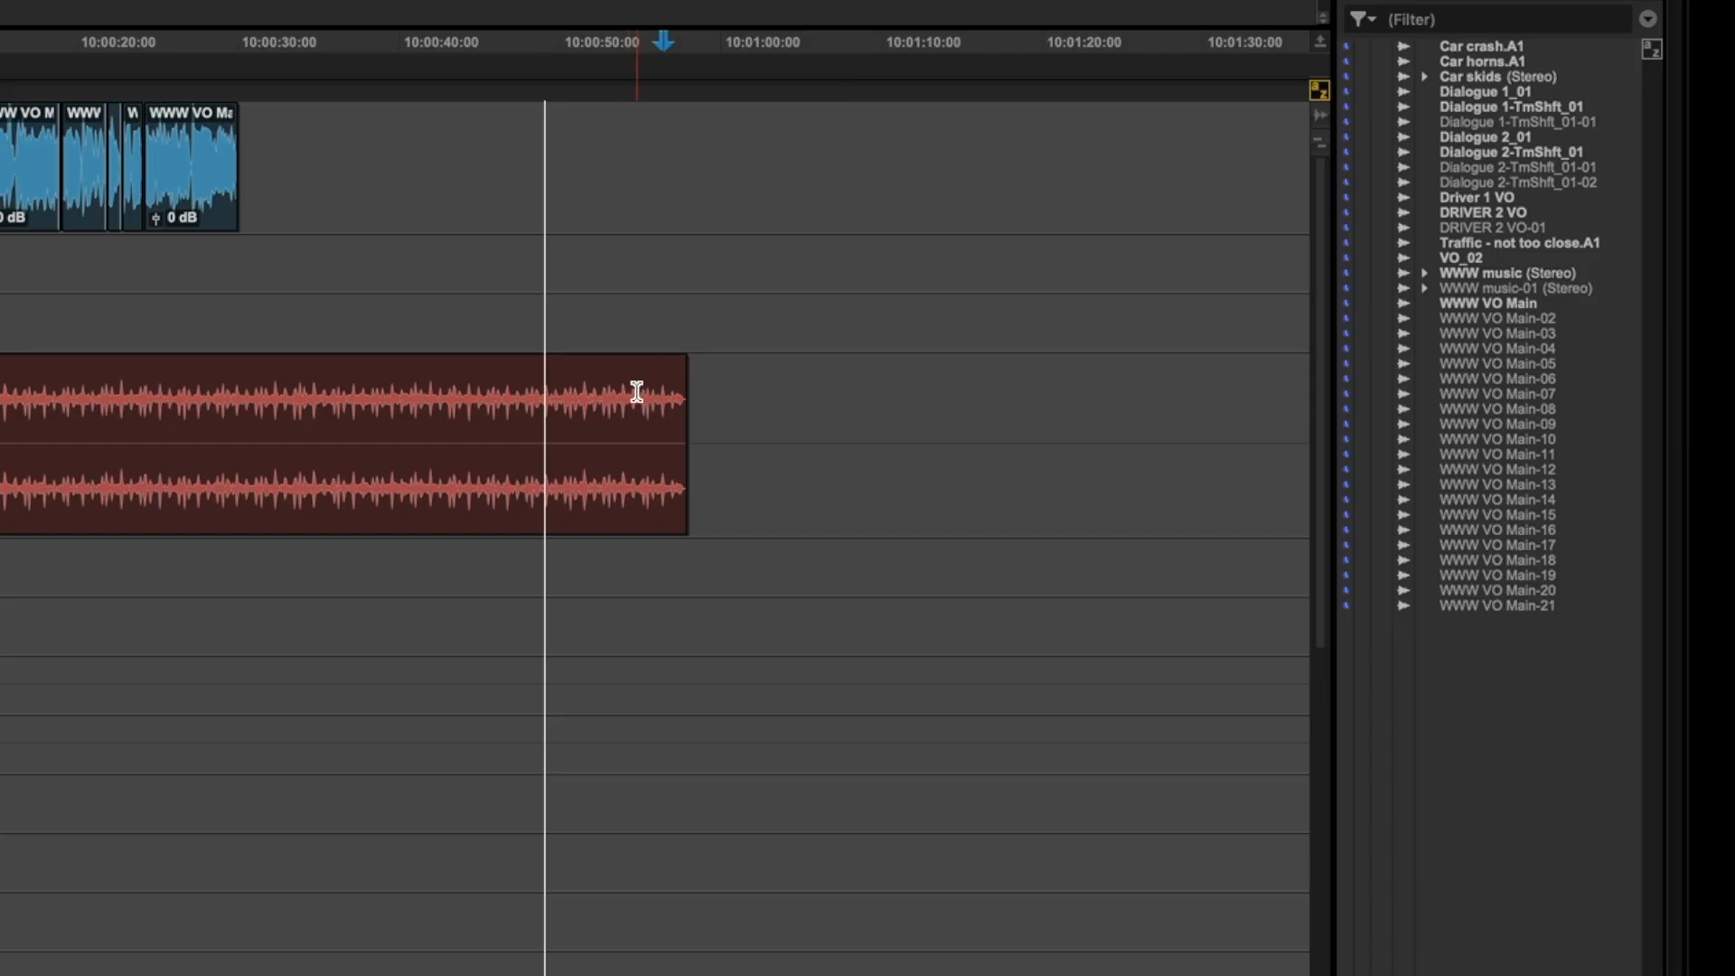
click(641, 392)
key(t)
key(t)
key(t)
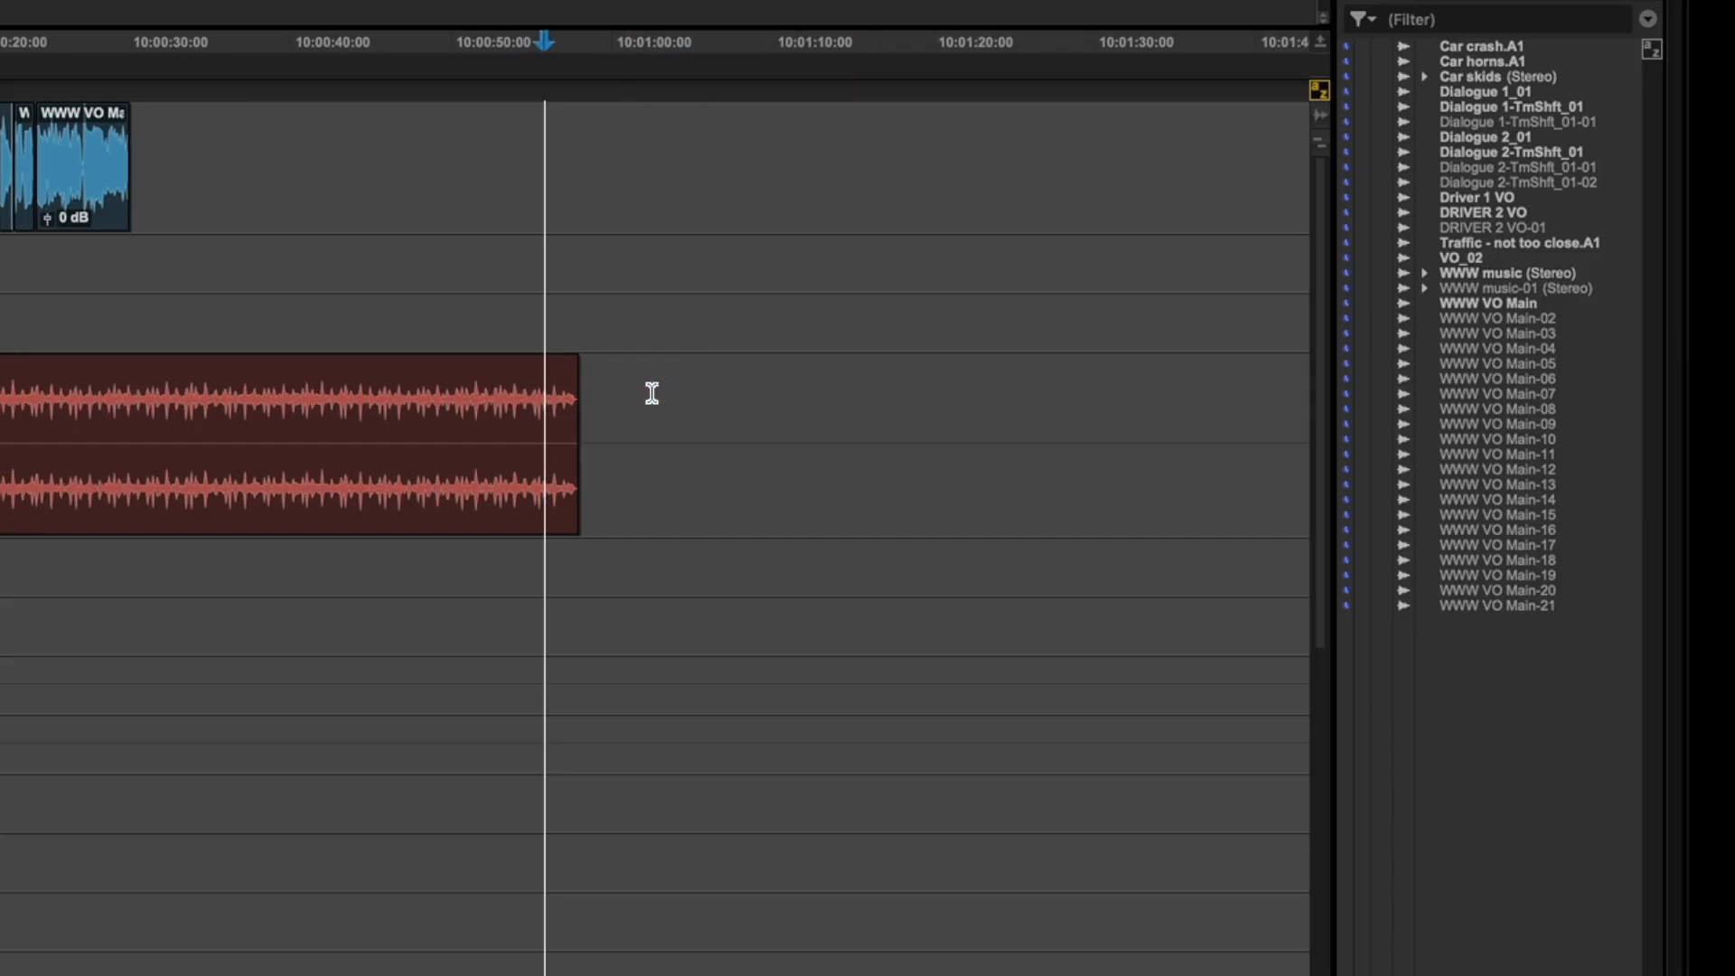
key(r)
key(r)
key(r)
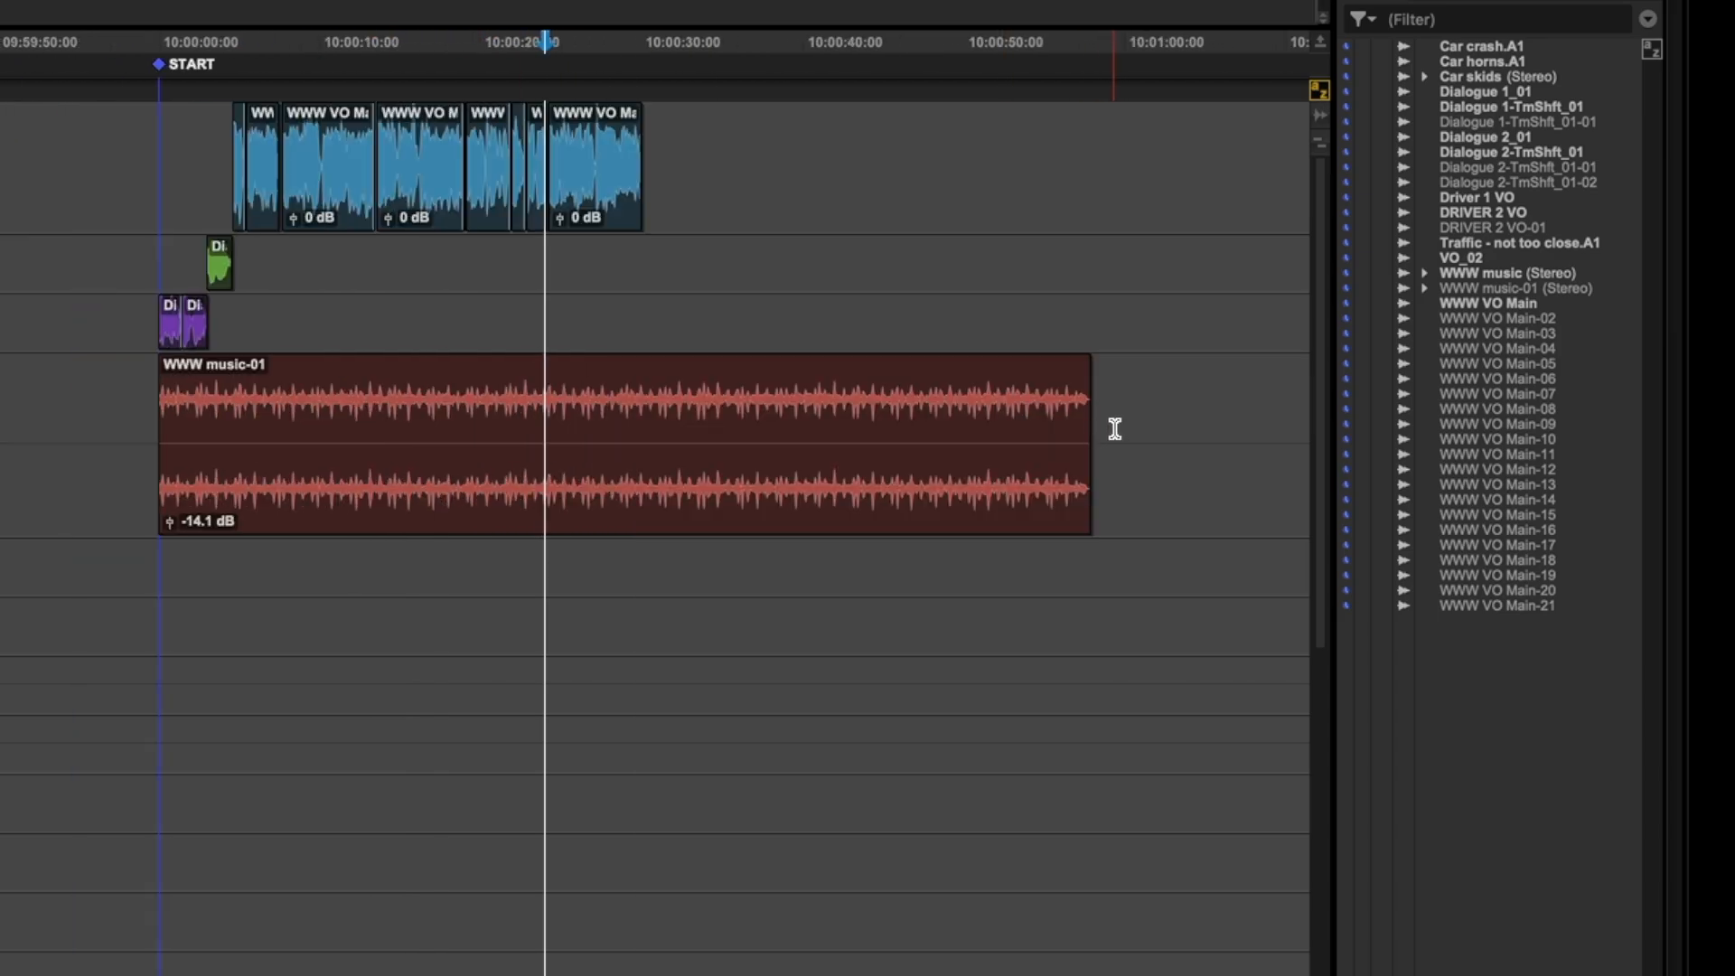
- Split the music clip at 10:00:30:00 and delete everything after that point
drag(1114, 428, 661, 443)
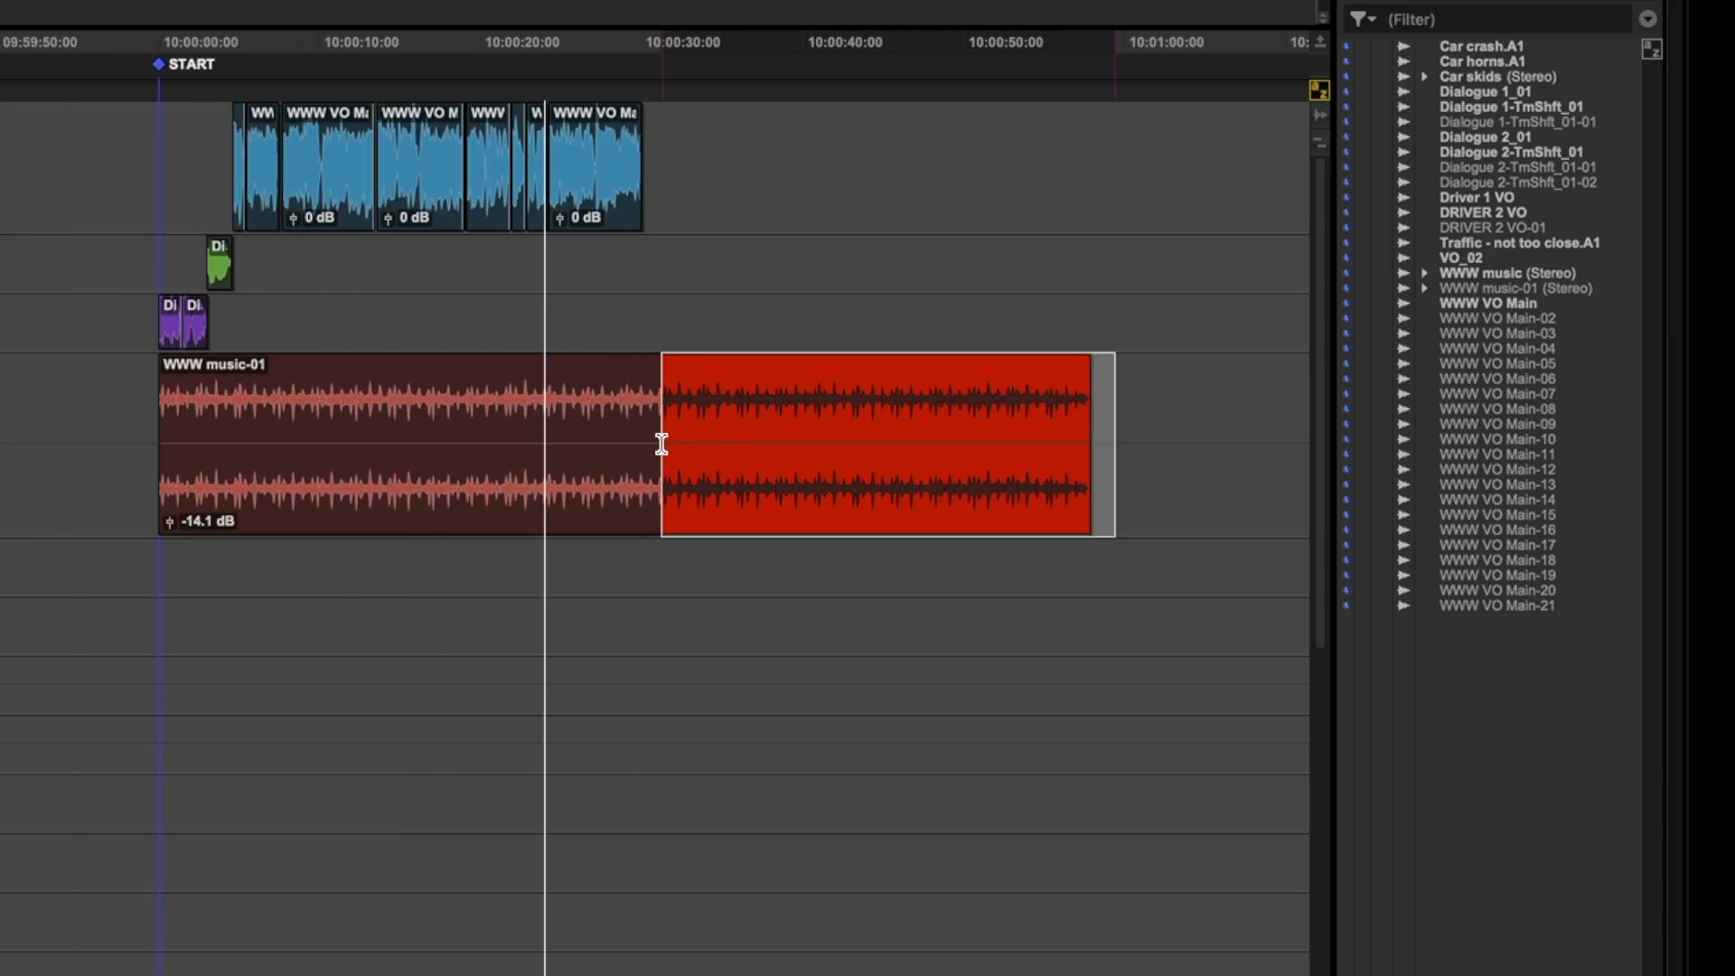
drag(661, 443, 657, 442)
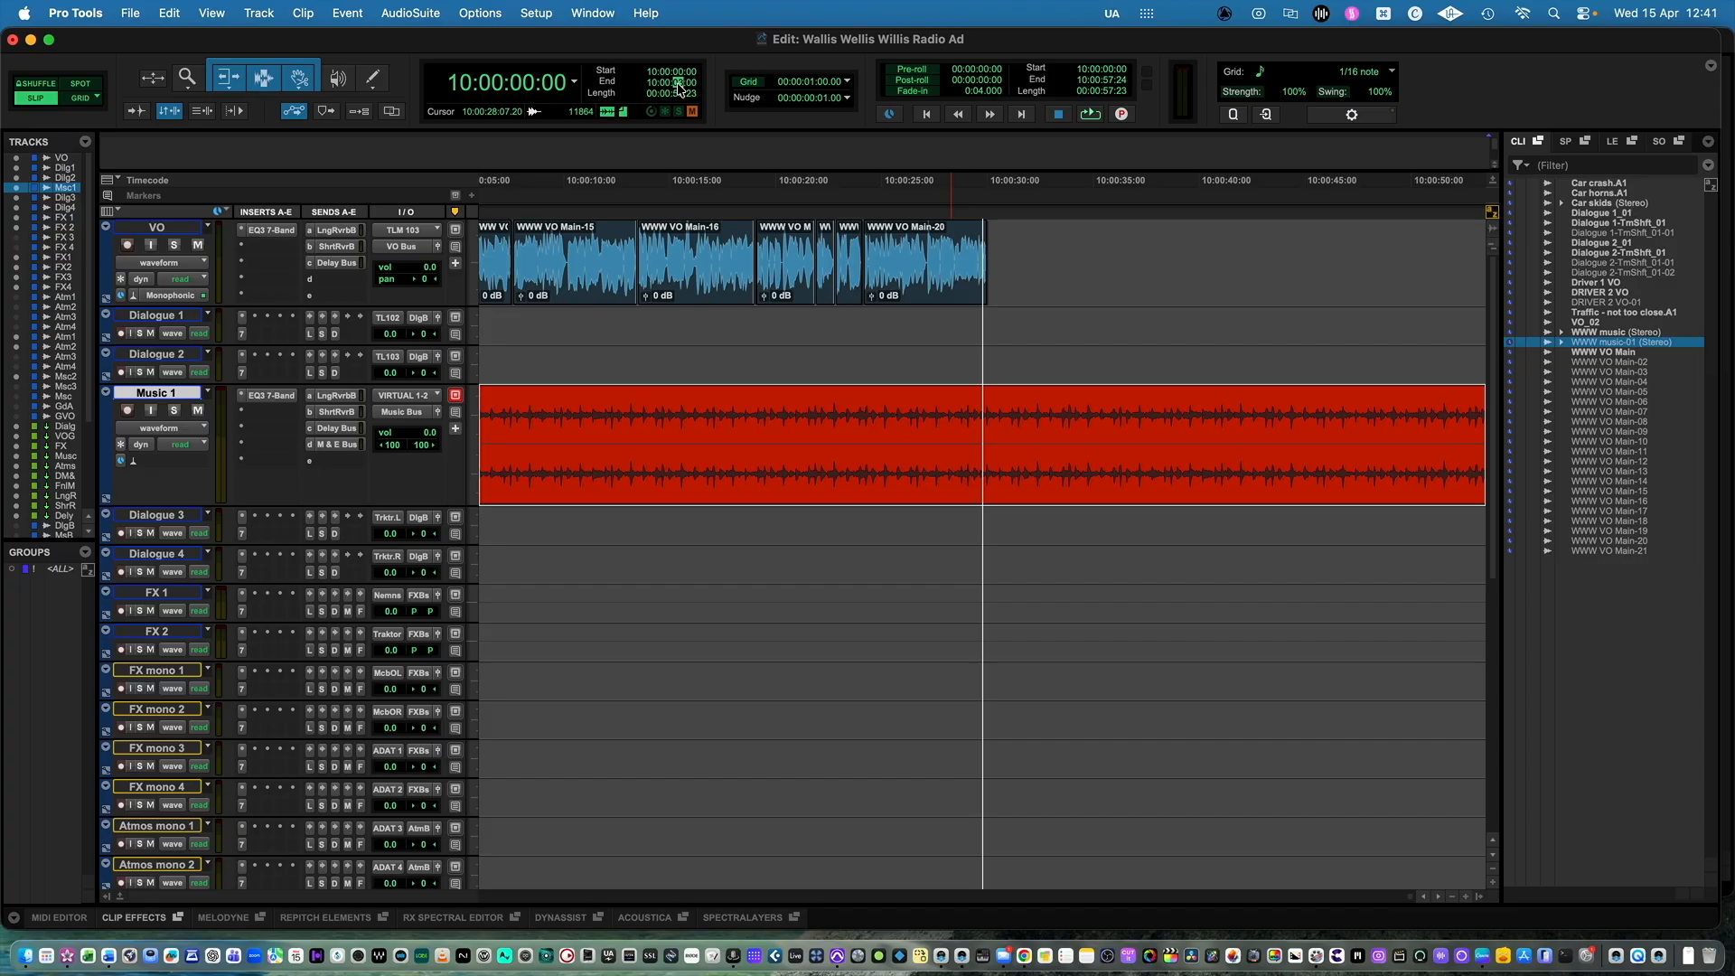
key(Return)
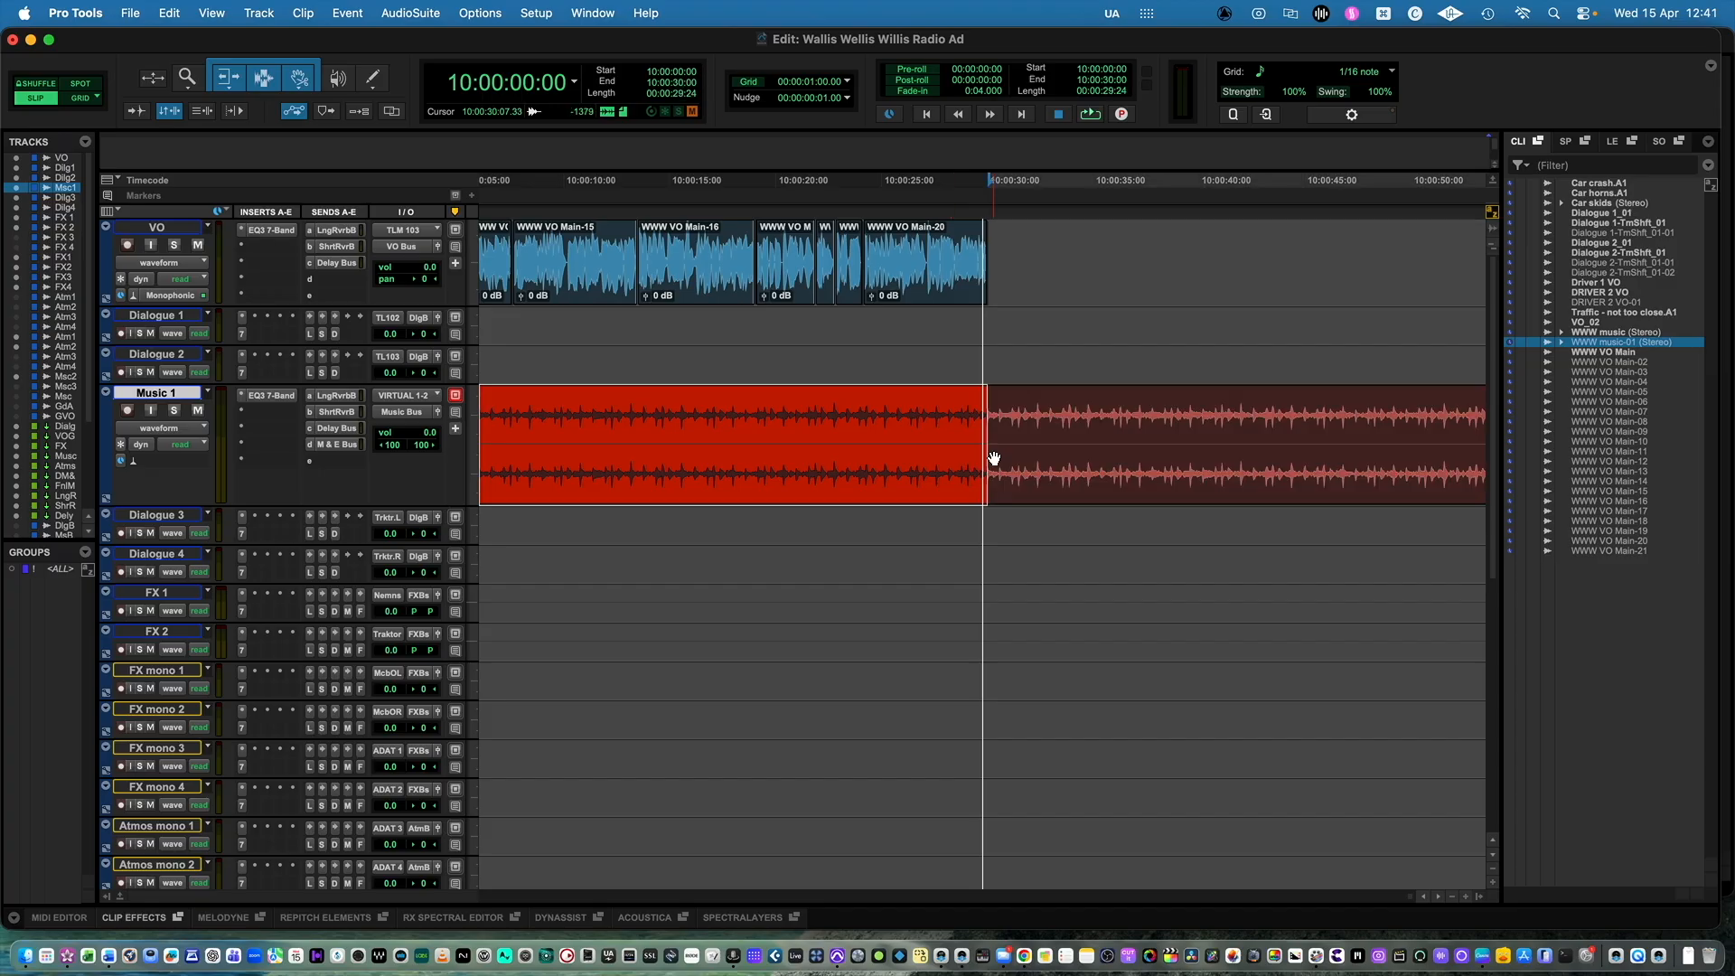
key(super+e)
click(1031, 496)
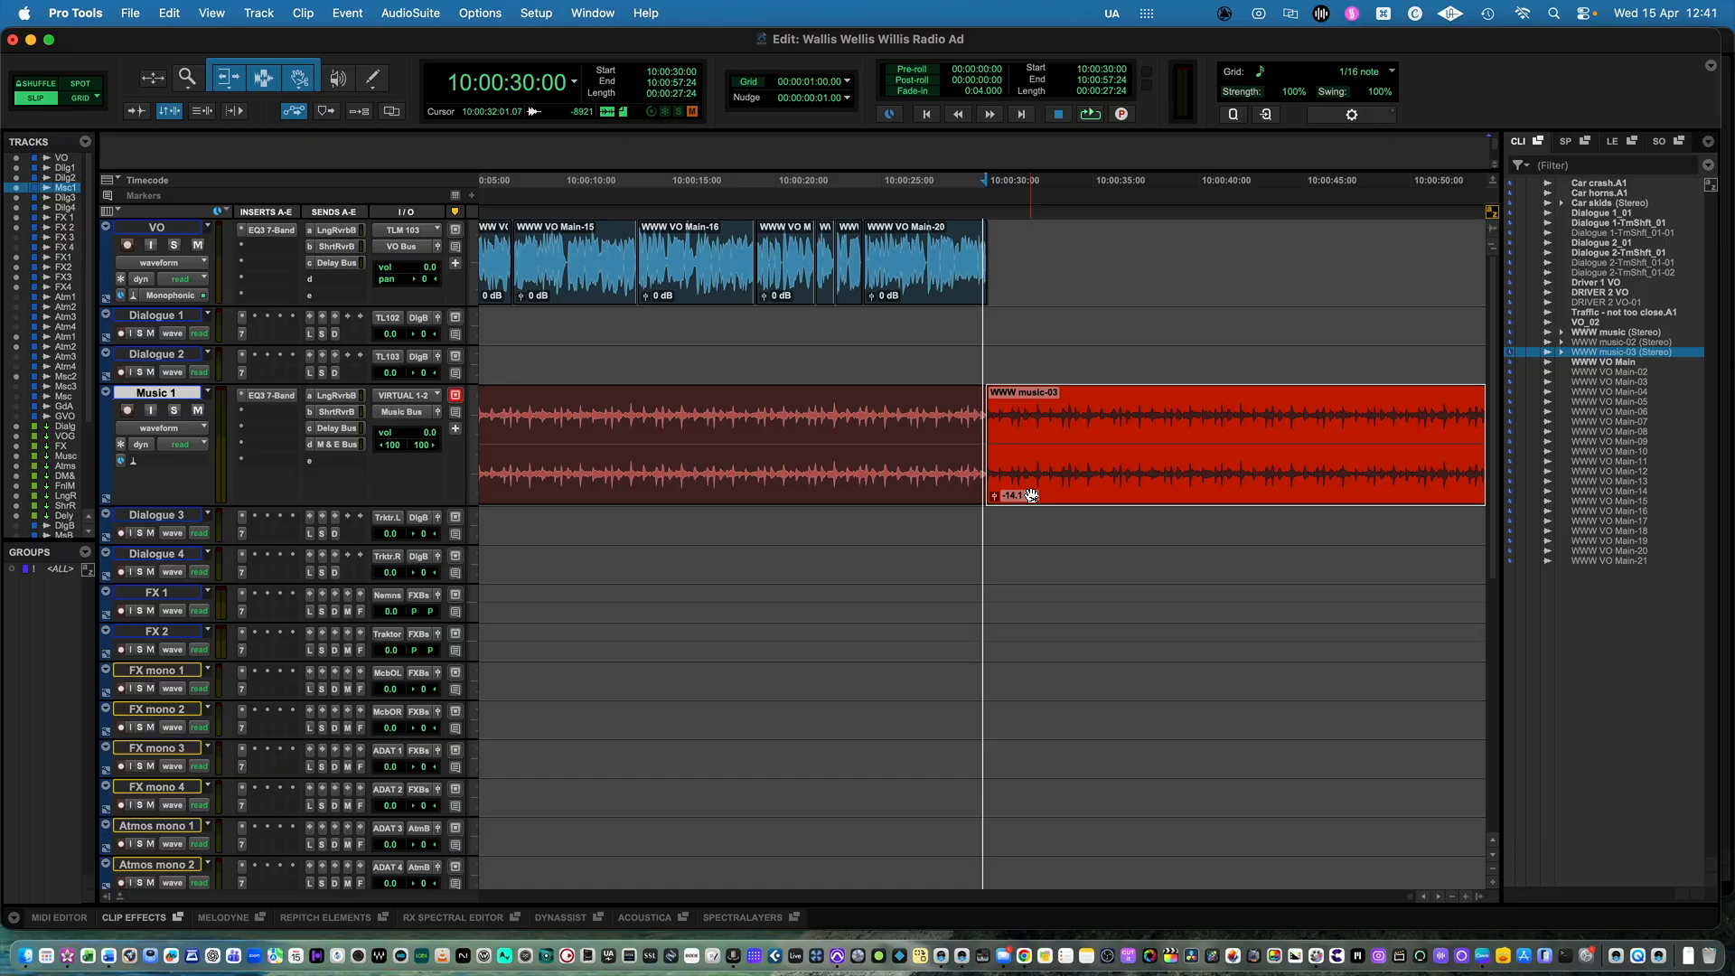
key(Delete)
- Add a fade-out about one second long at the end of the shortened music clip
key(t)
click(1008, 420)
key(t)
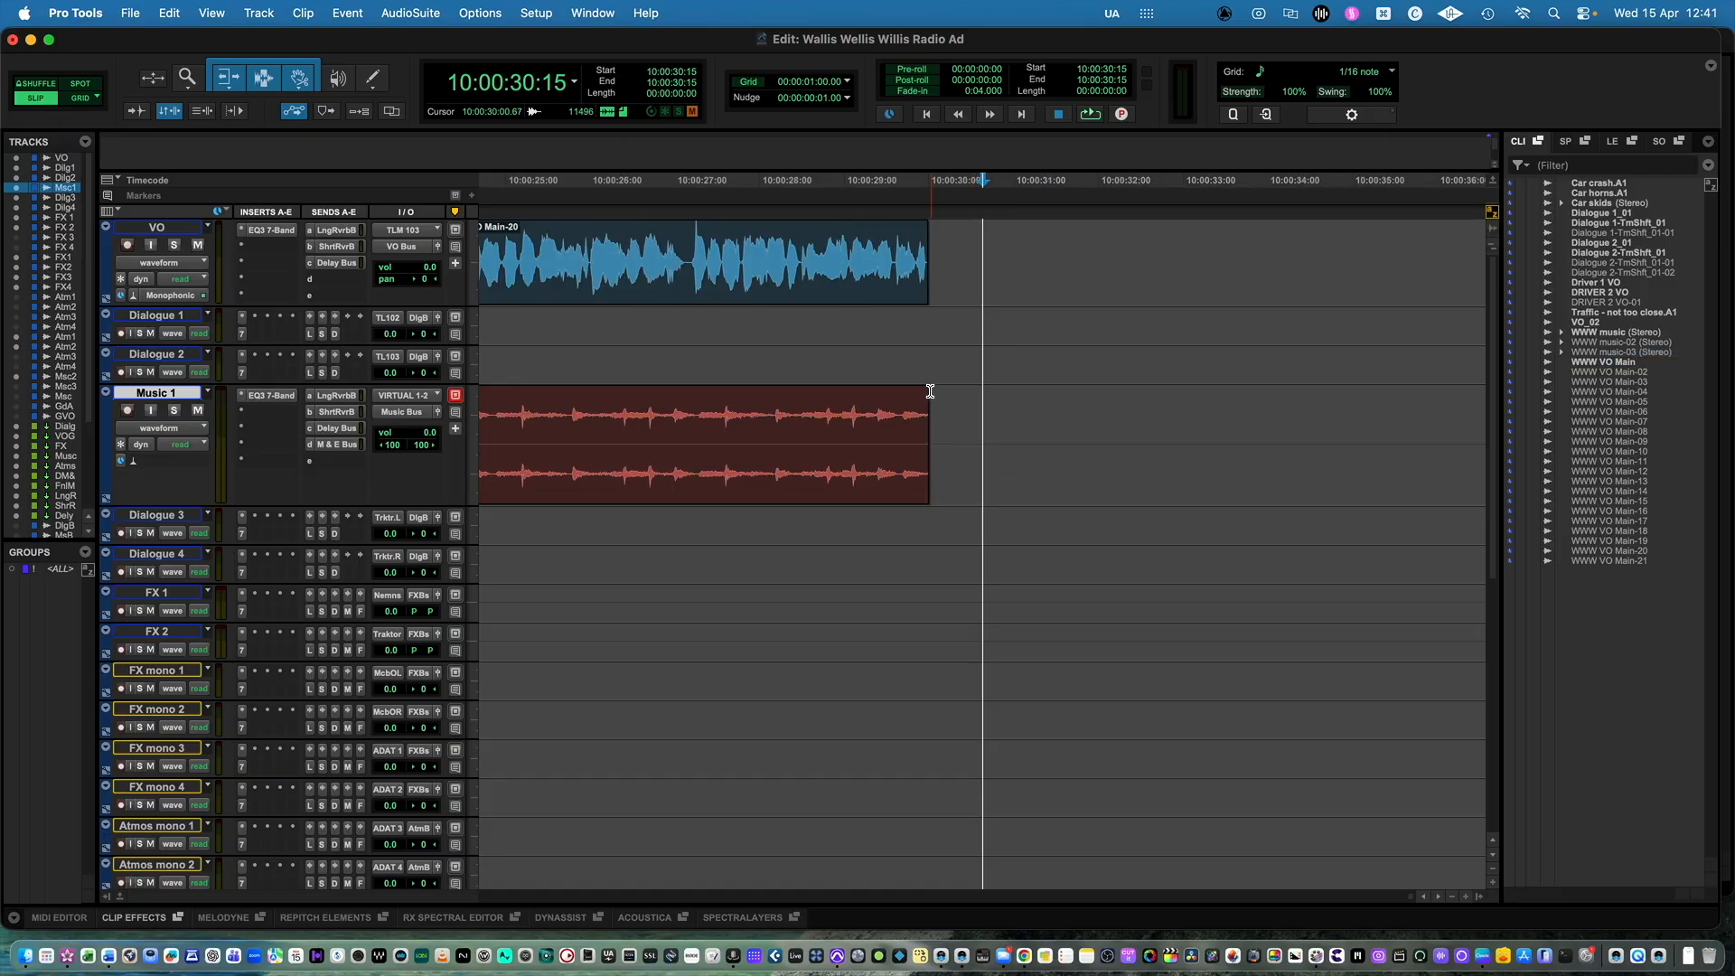
drag(926, 391, 833, 398)
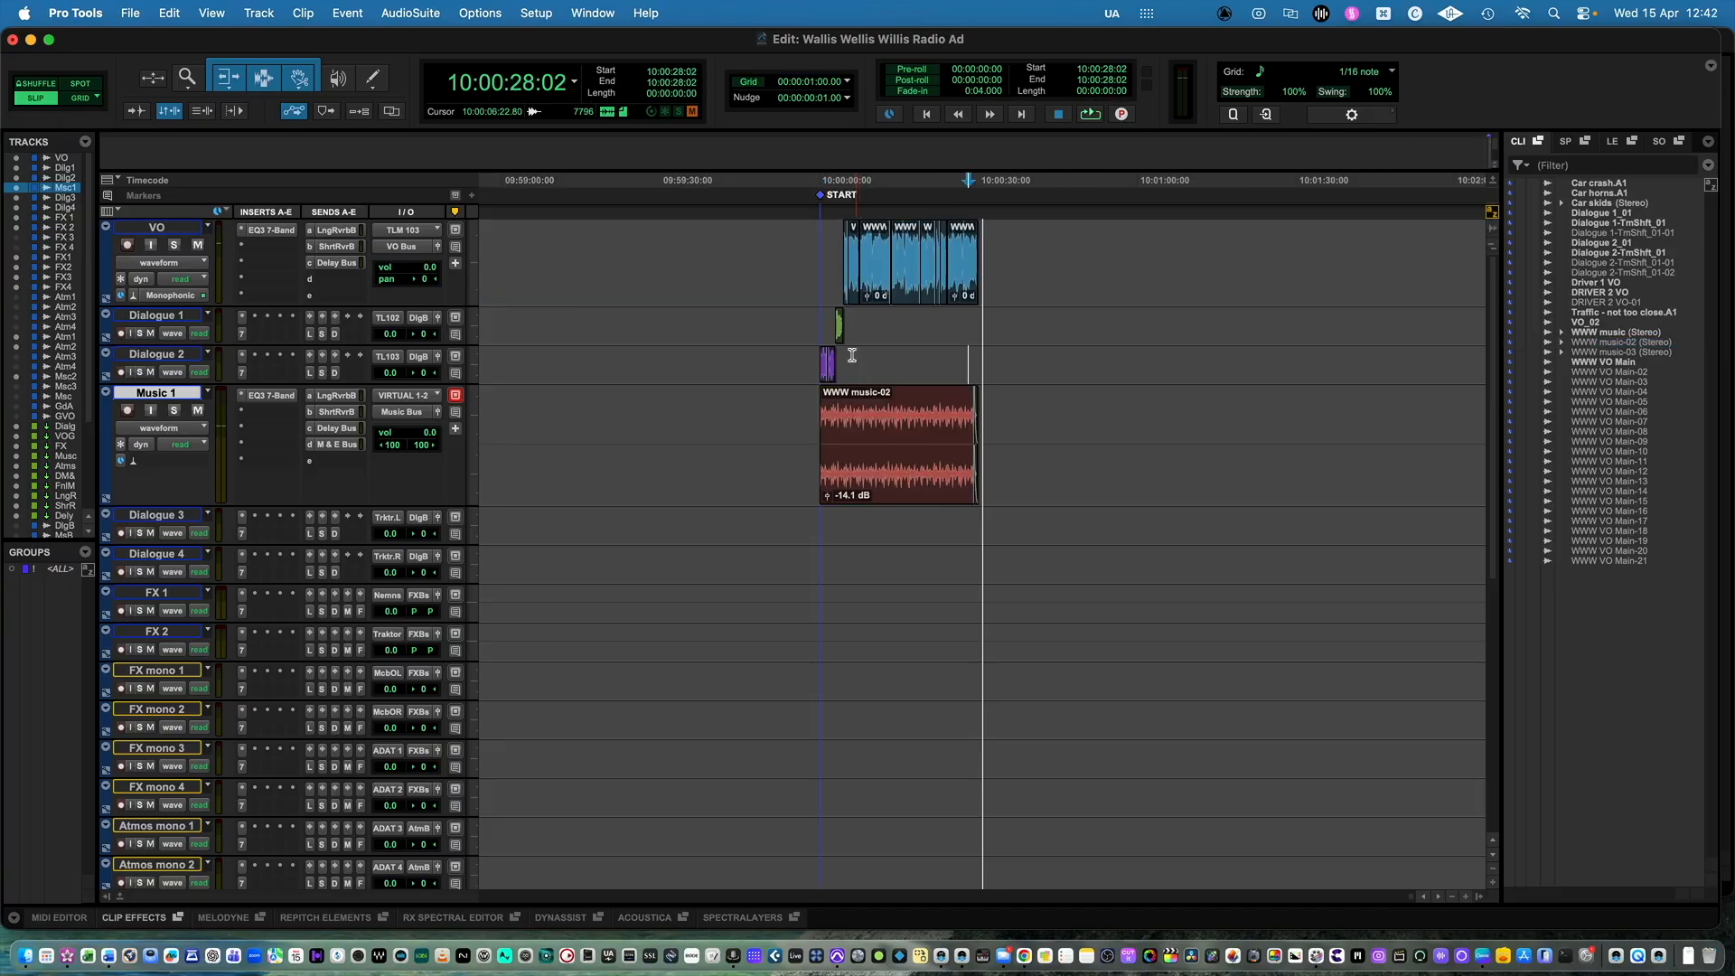
- Move the FX mono 1 and Atmos mono 1 tracks between Dialogue 2 and Music 1, with Atmos mono 1 above FX mono 1
click(847, 356)
key(t)
key(t)
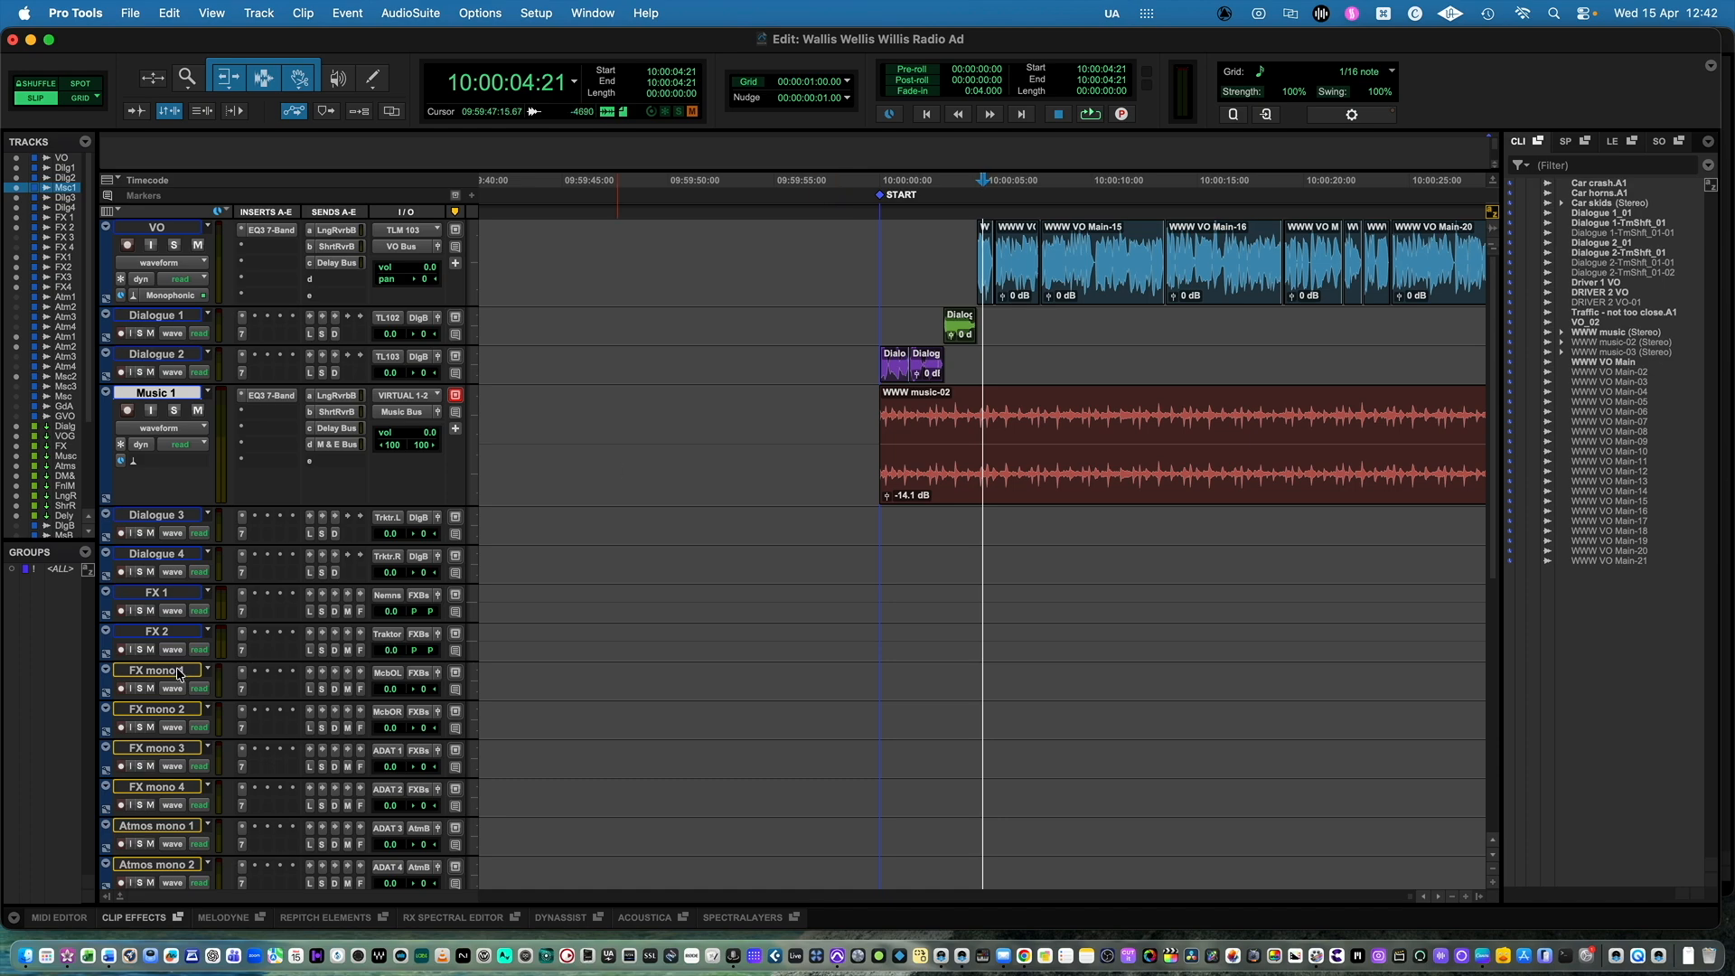
drag(178, 673, 195, 395)
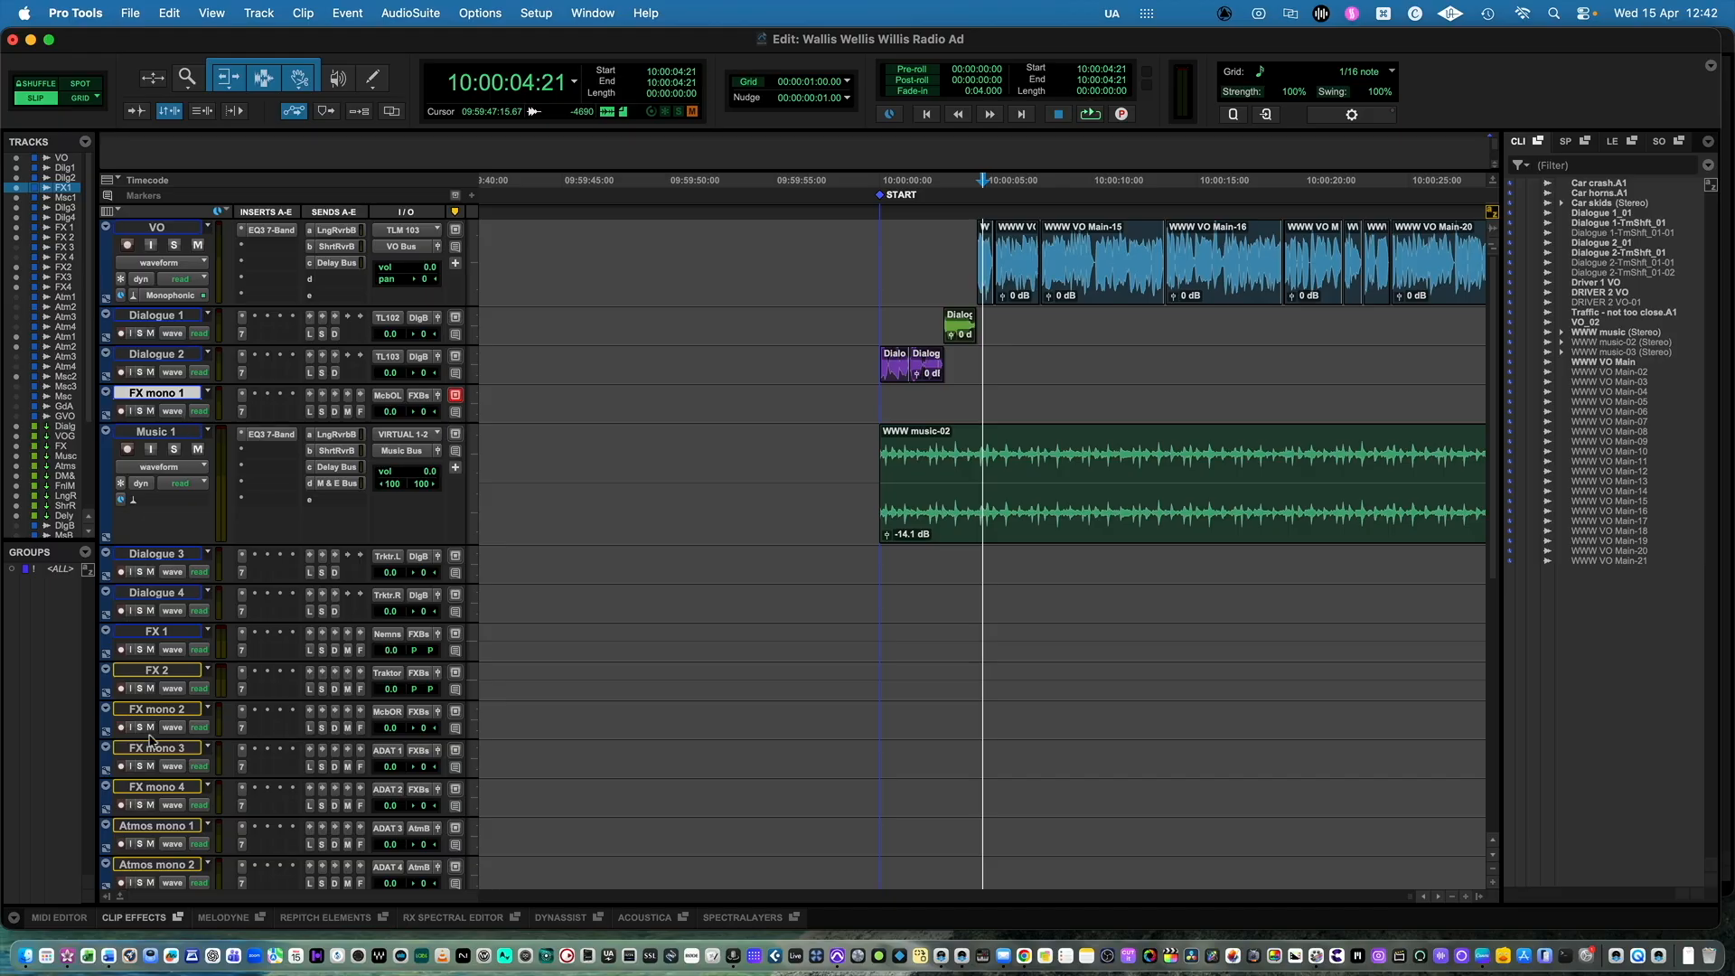
drag(162, 824, 180, 453)
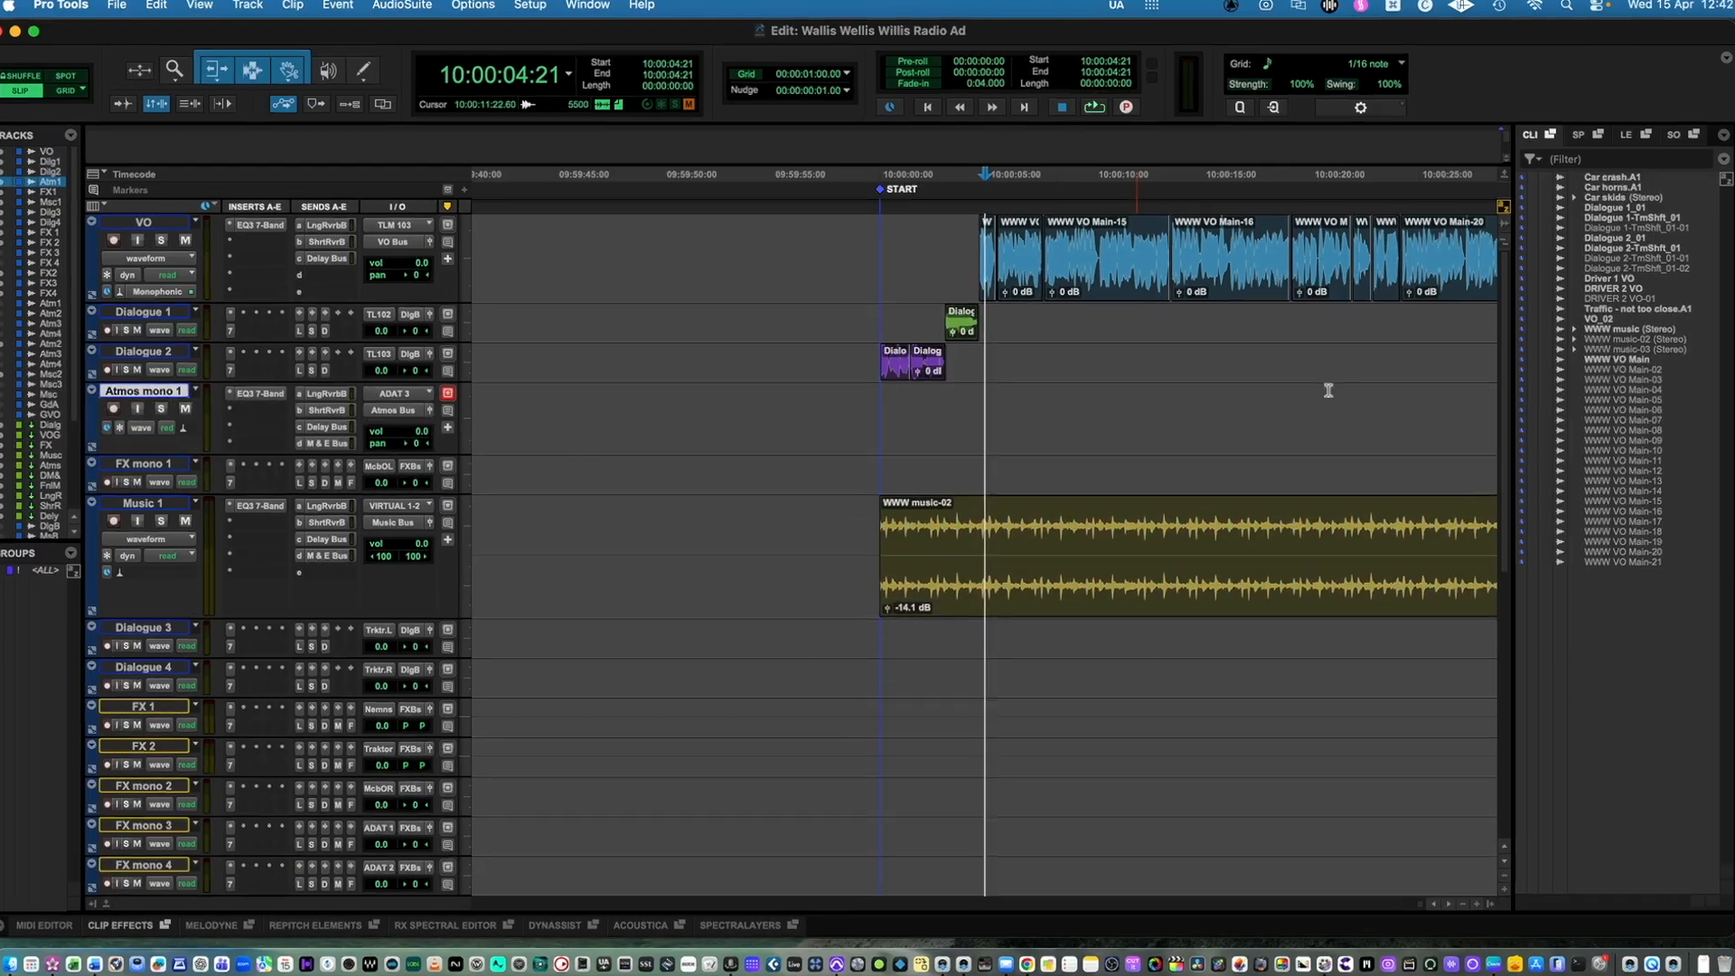
- Place the Traffic - not too close clip on Atmos mono 1 with its start slightly ahead of the START marker
drag(1623, 312, 892, 422)
drag(917, 354, 873, 350)
key(r)
key(t)
key(t)
key(t)
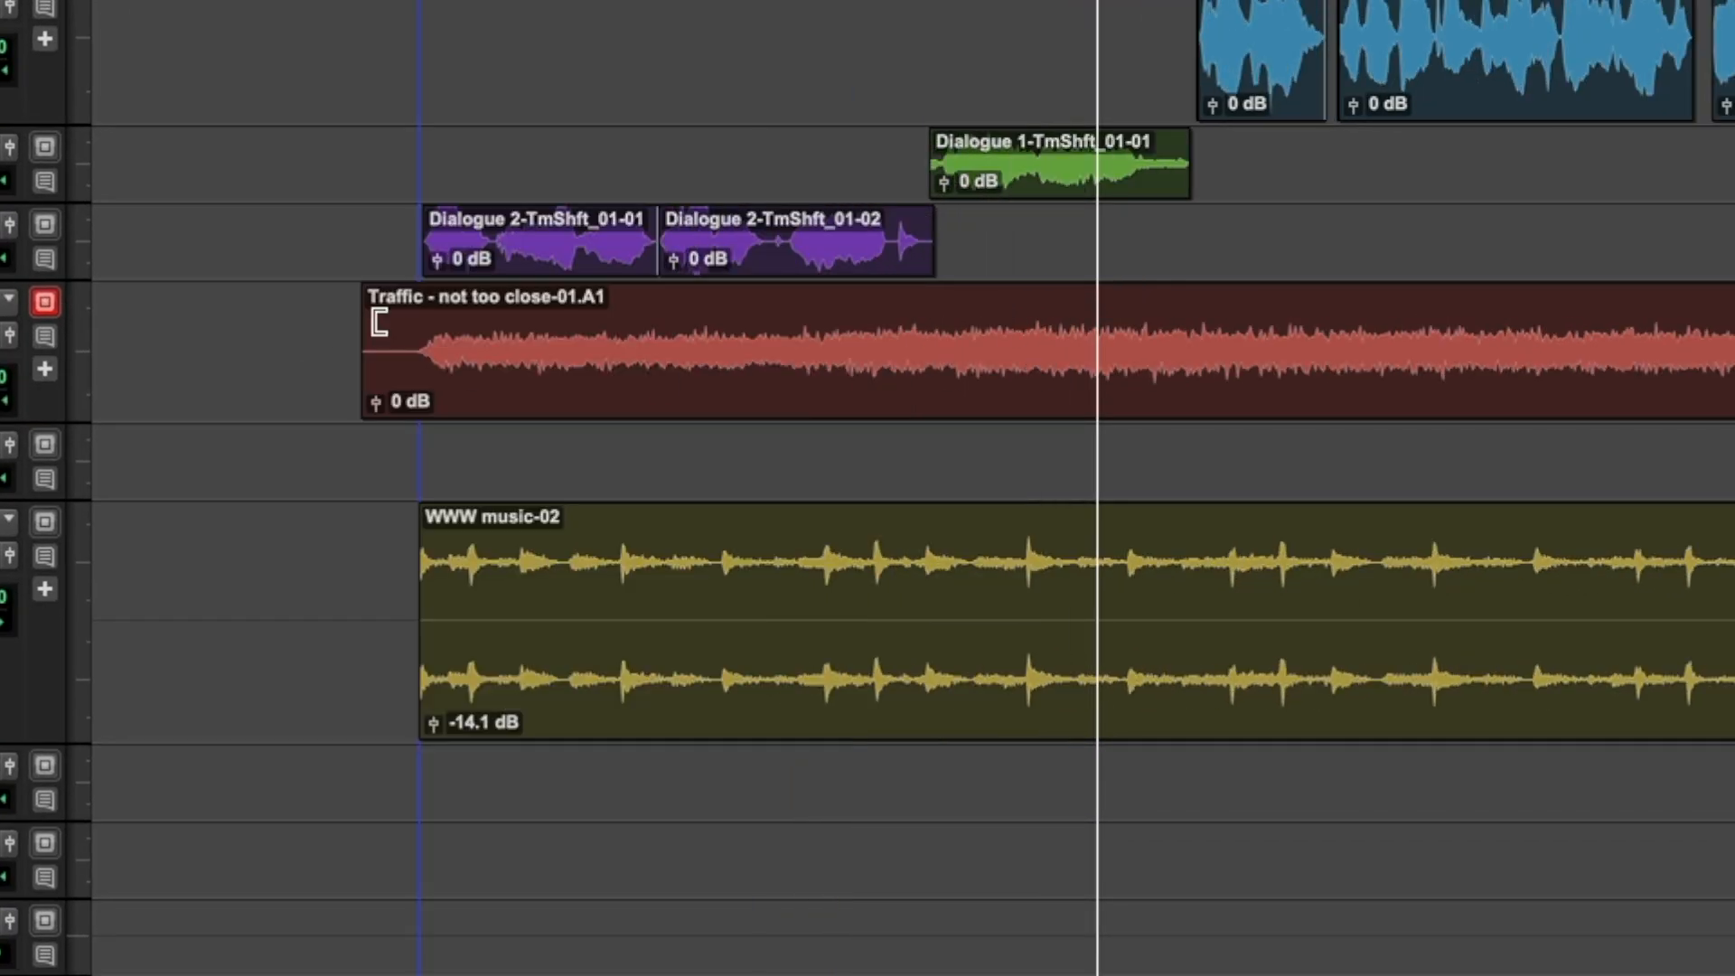
- Trim the quiet lead-in off the start of the traffic clip on Atmos mono 1
drag(371, 318, 484, 329)
click(464, 330)
key(t)
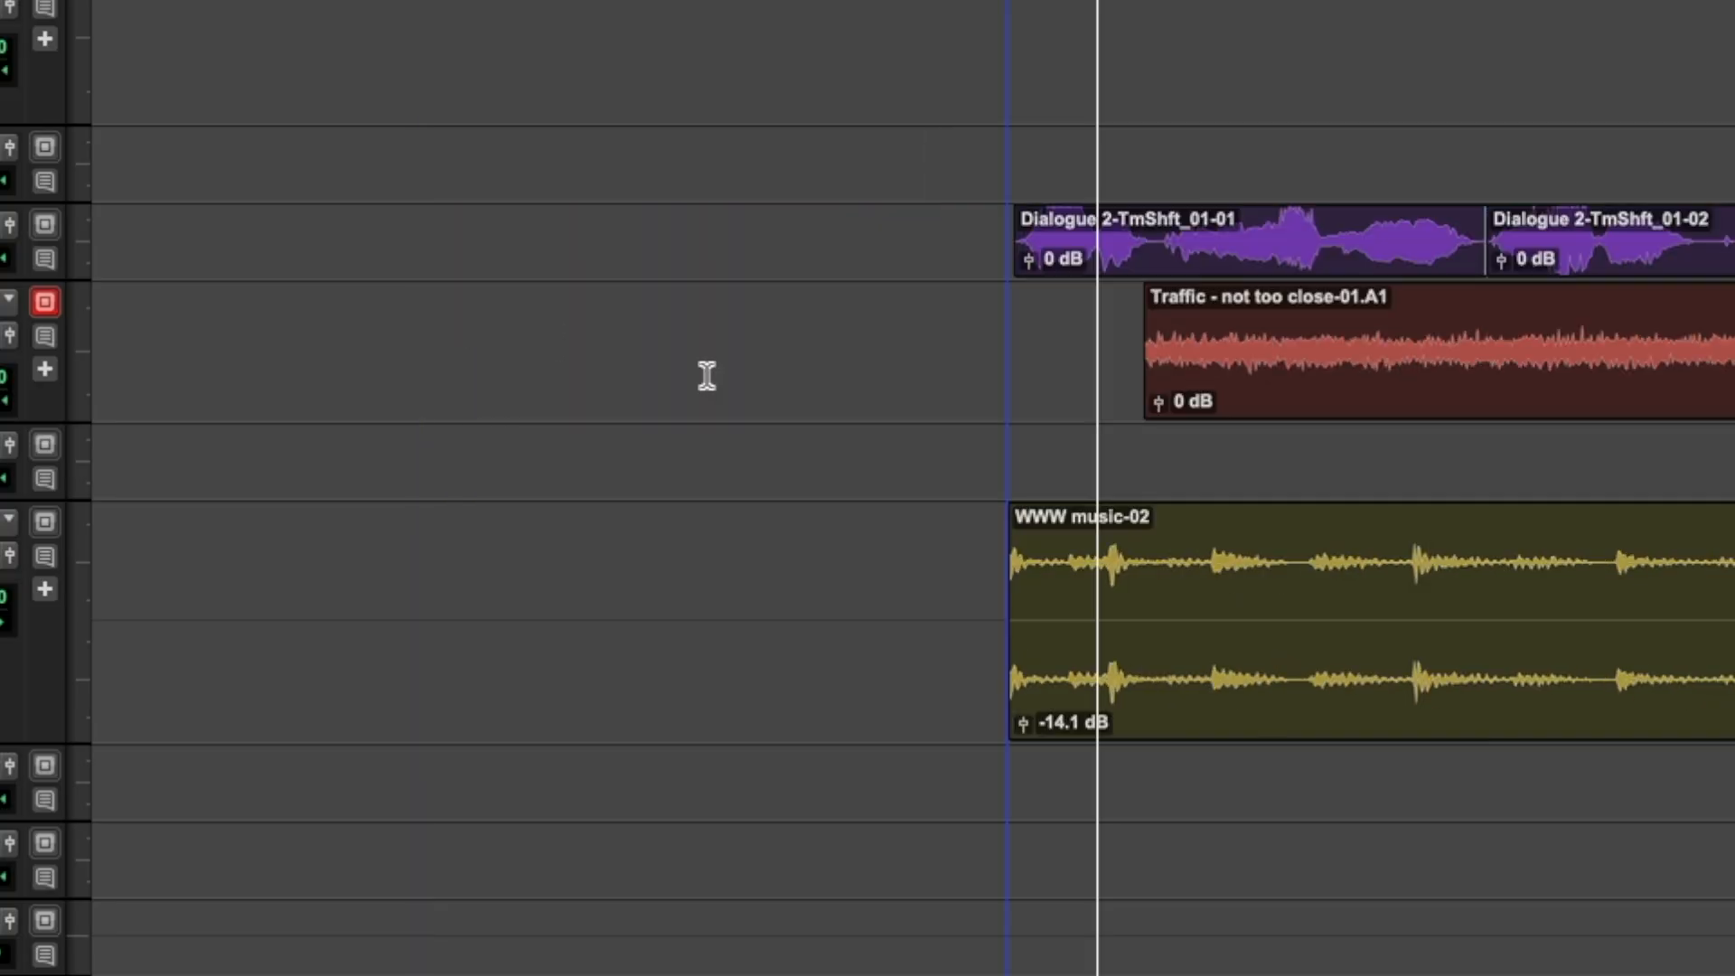
- Move the traffic clip on Atmos mono 1 so it begins at the START marker and add a short fade-in
click(1249, 406)
key(t)
drag(1252, 407, 978, 396)
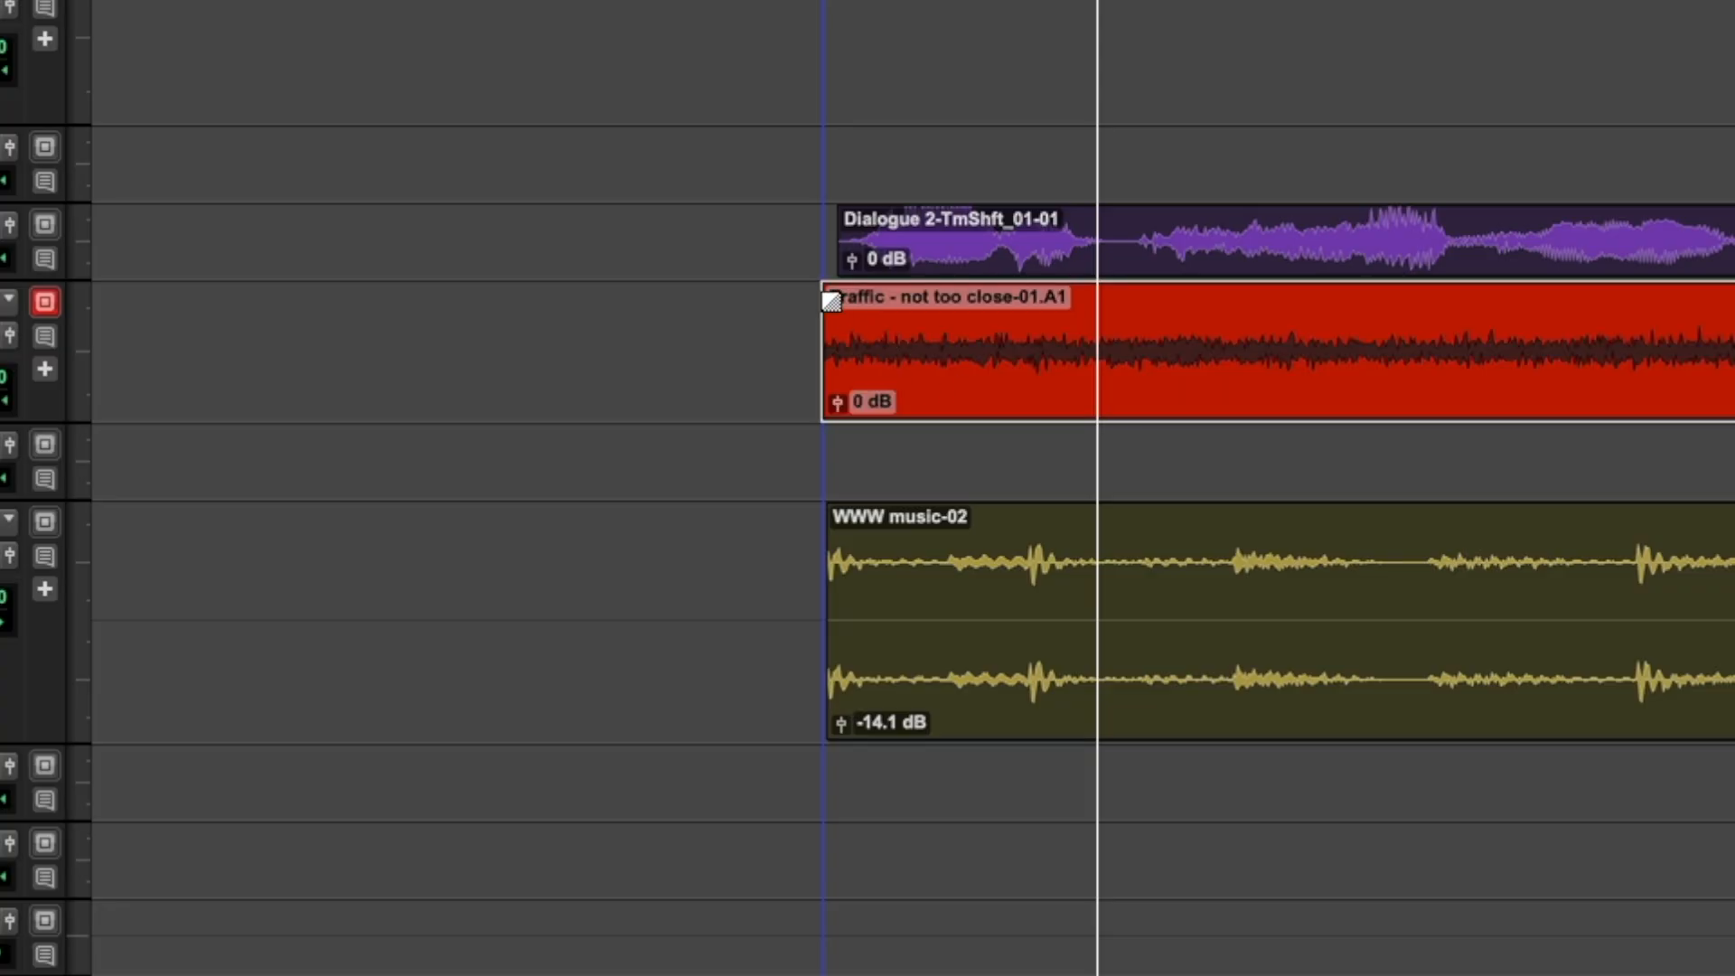
drag(830, 301, 889, 317)
key(r)
key(r)
key(r)
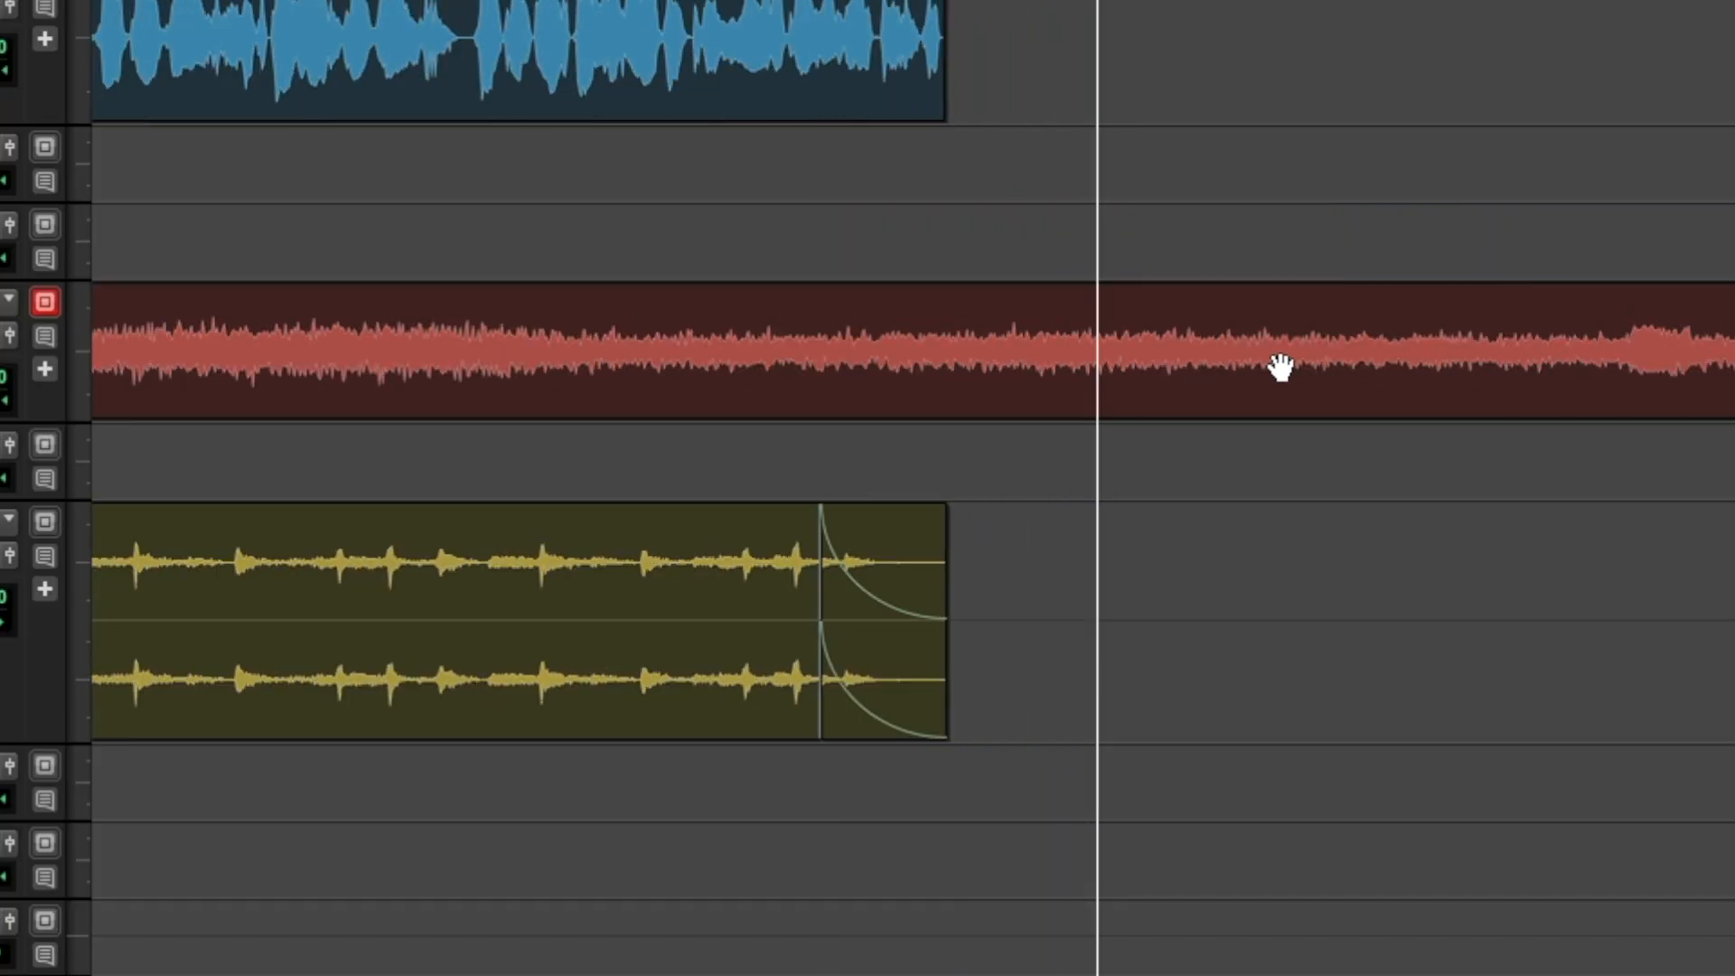
- Use the 30-second music clip's length to split the traffic clip at 10:00:30:00 and delete the traffic beyond it
click(690, 688)
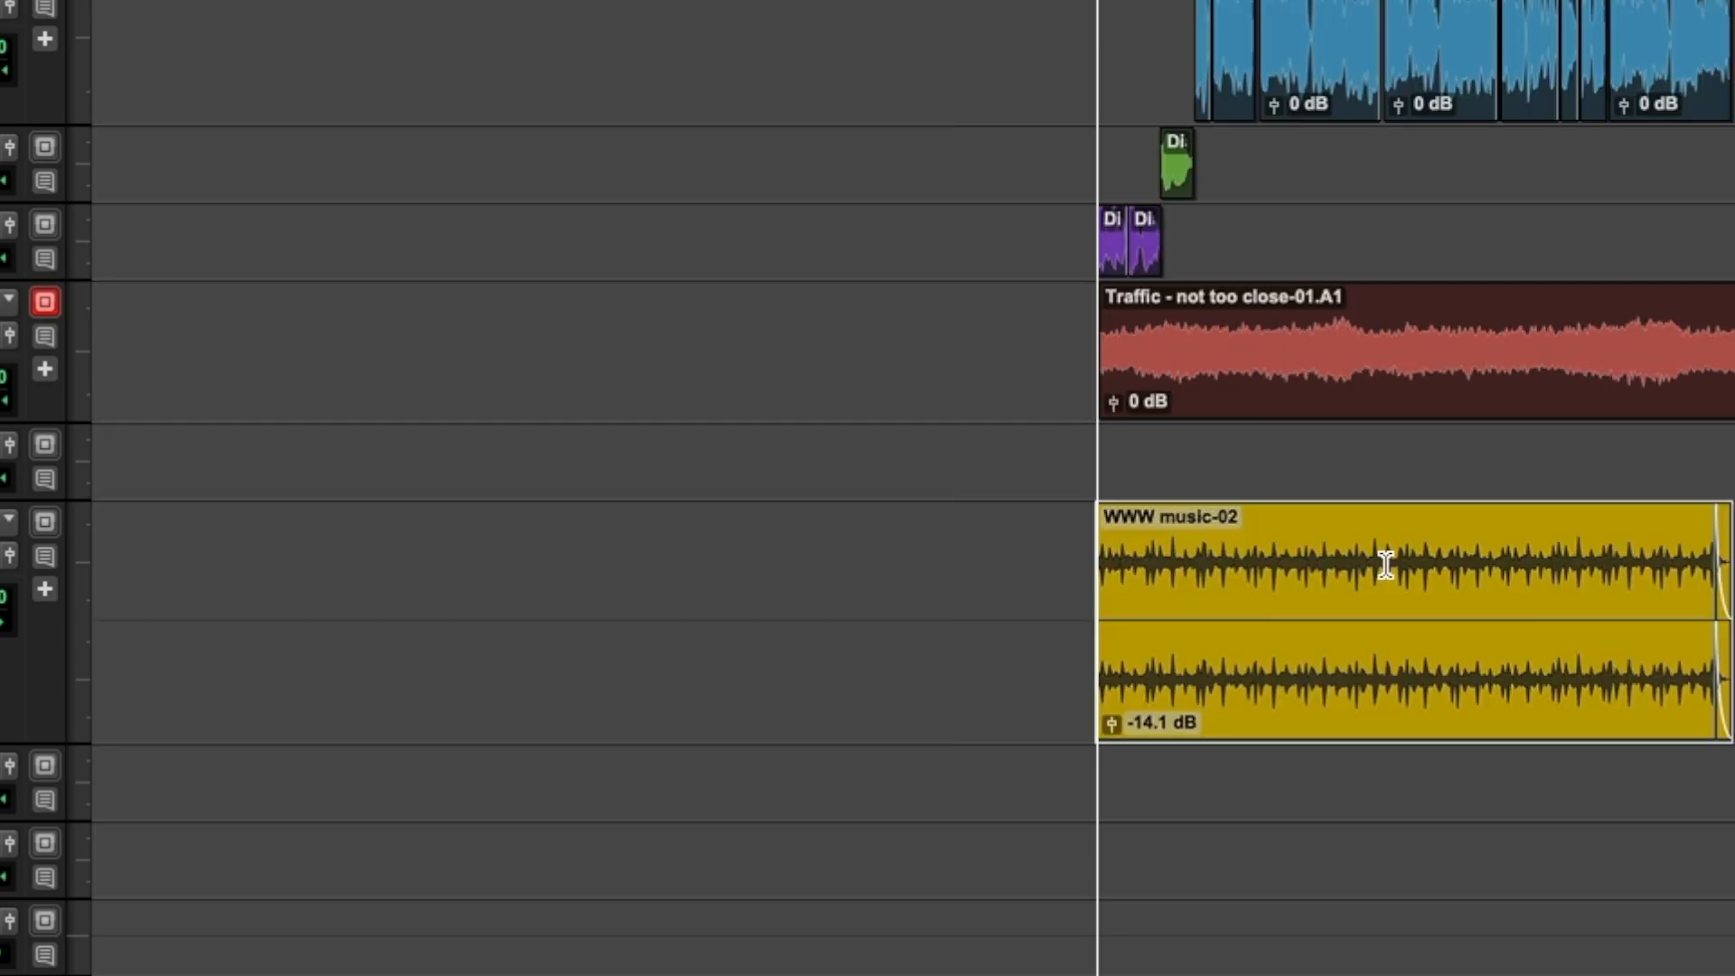
click(1385, 564)
click(1507, 712)
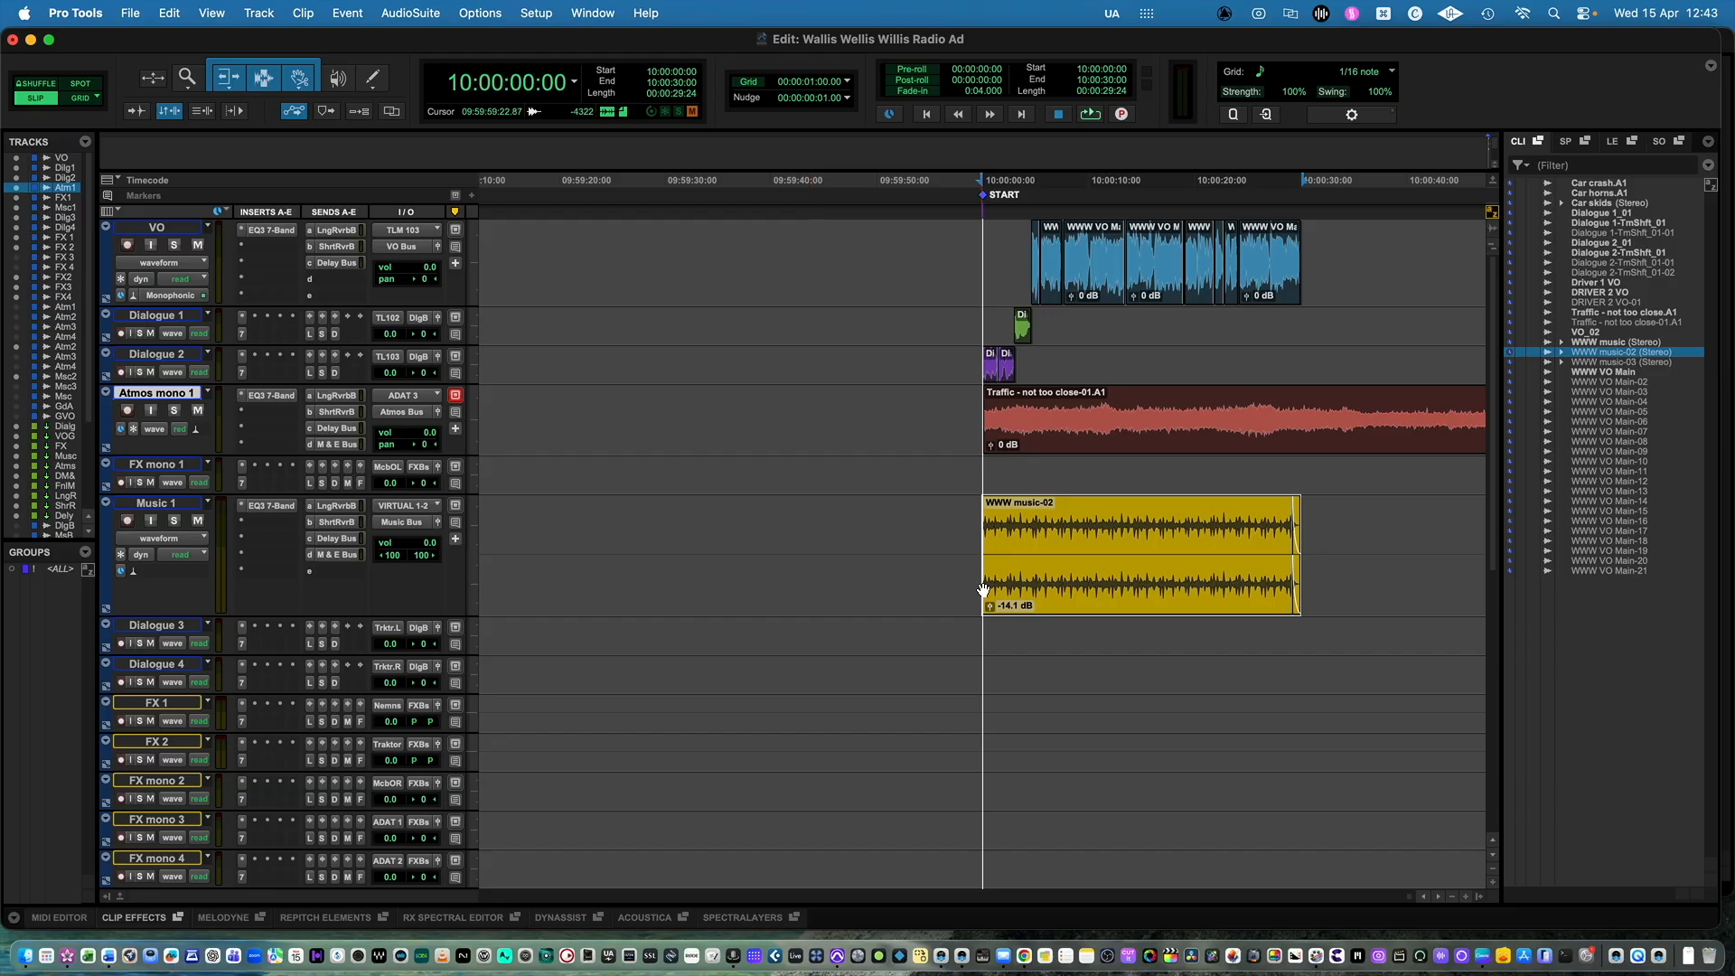
drag(983, 589, 984, 589)
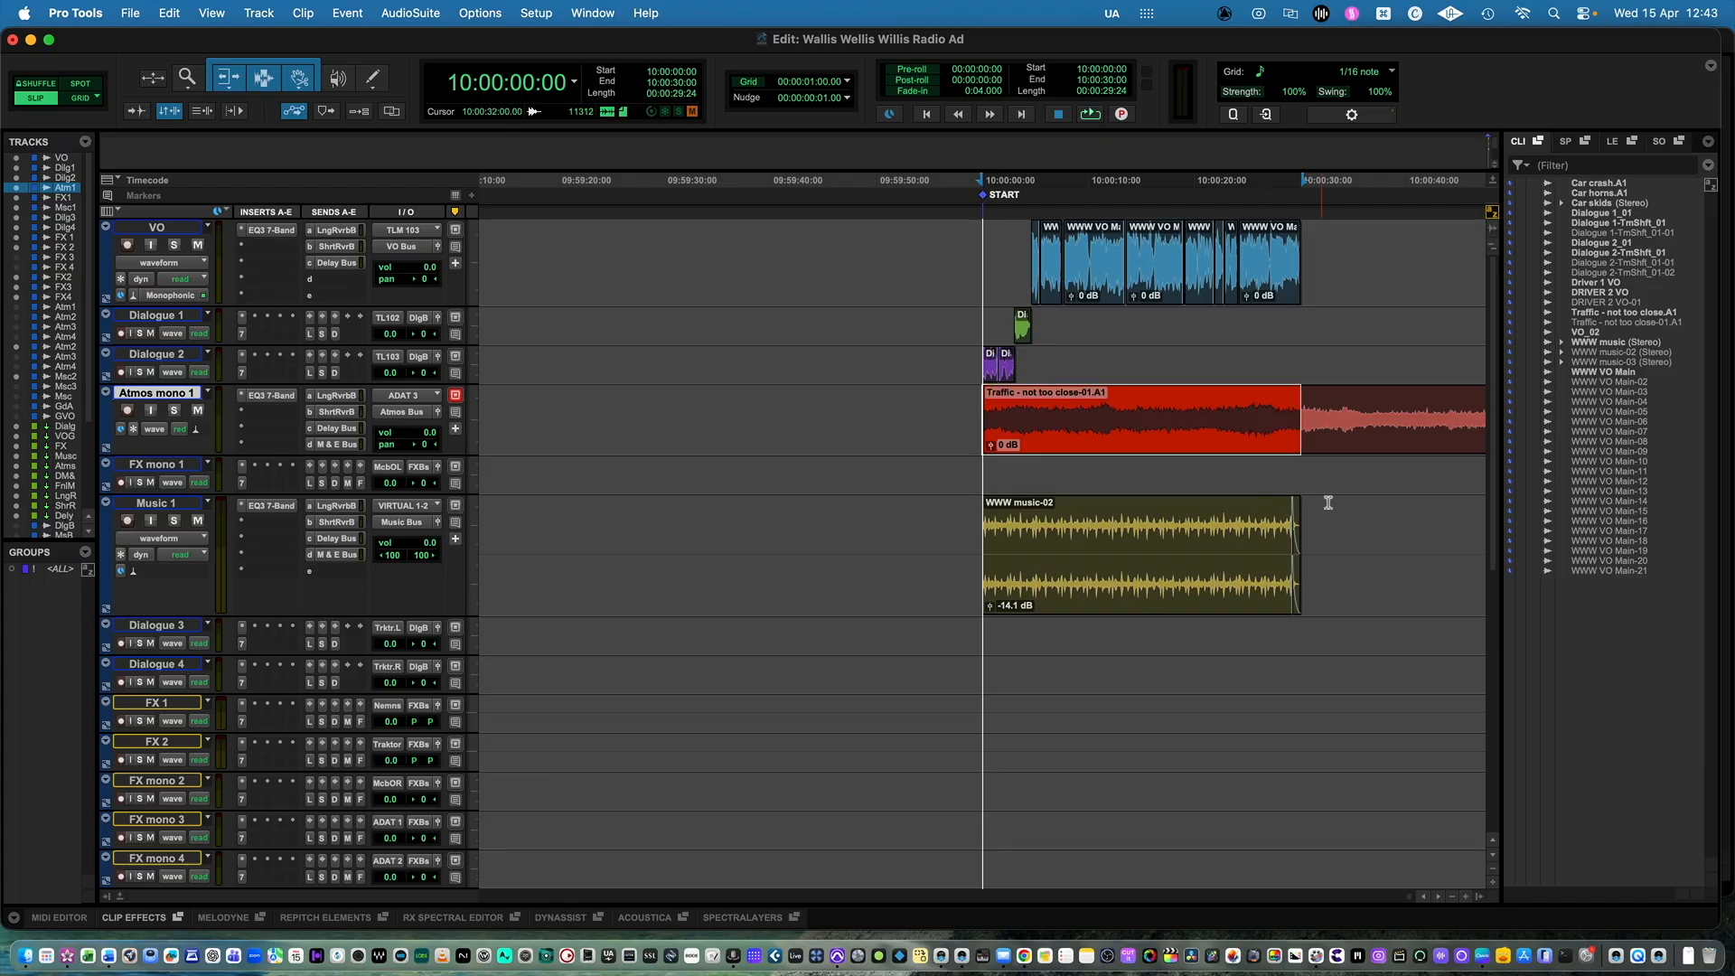
key(super+e)
click(1349, 449)
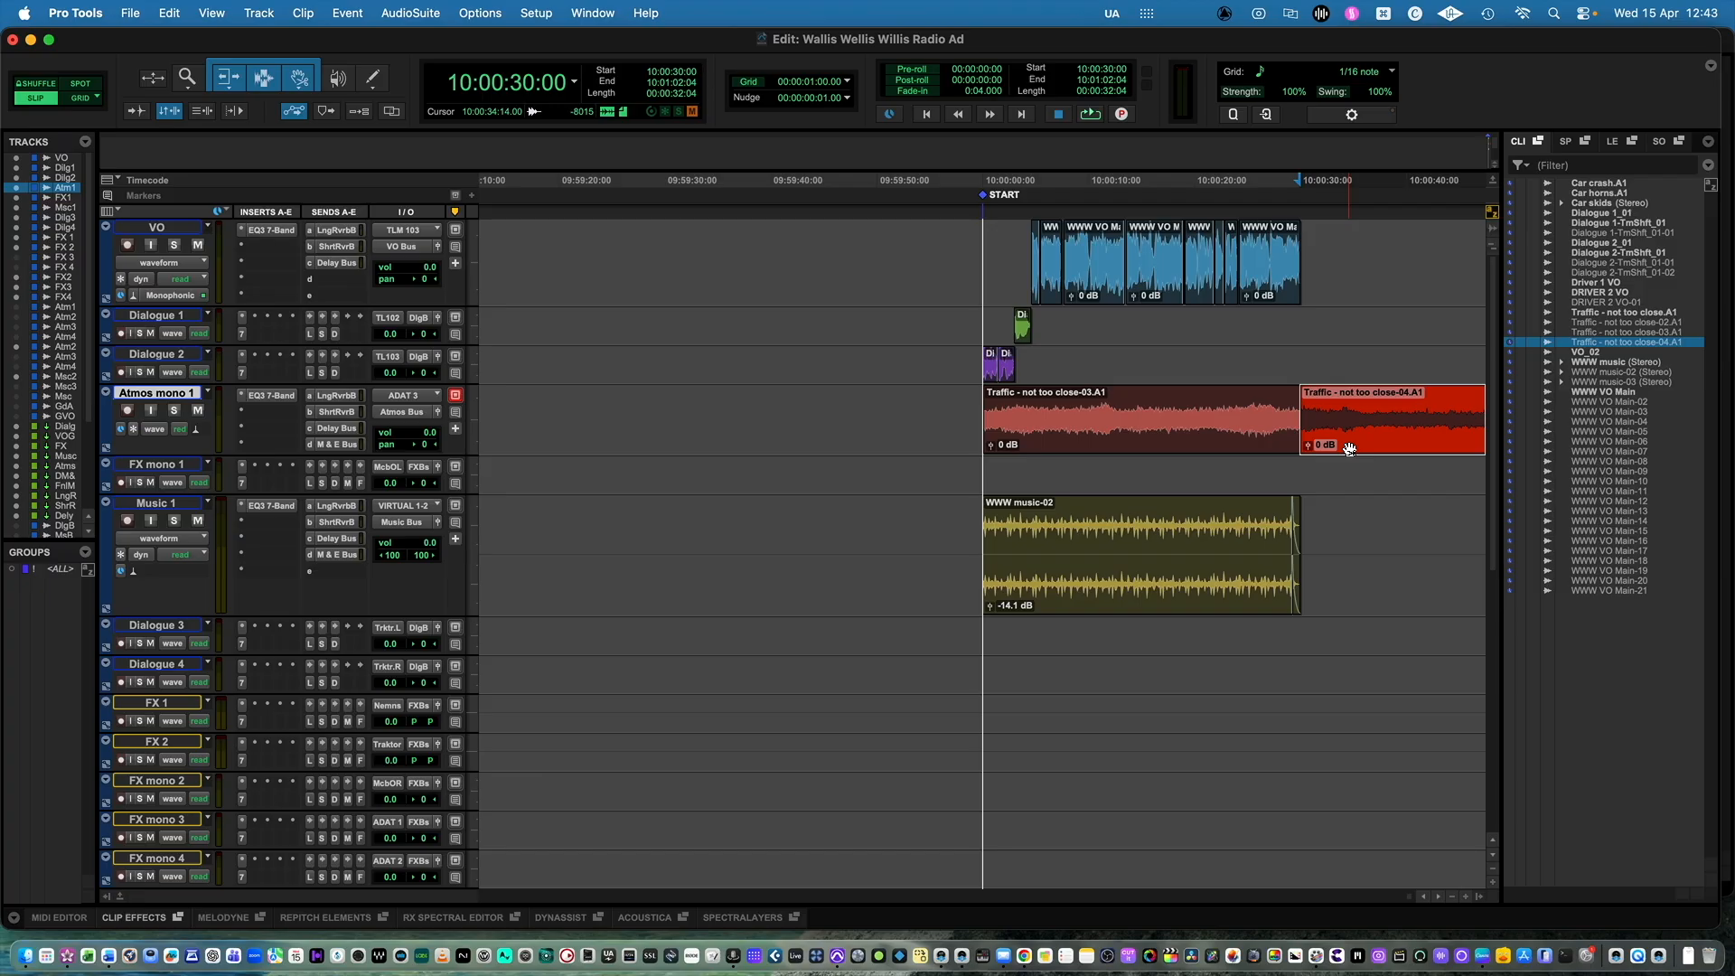
key(Delete)
- Add a short fade-out at the end of the shortened traffic clip
click(1333, 412)
click(1301, 414)
key(t)
key(t)
key(t)
key(t)
key(t)
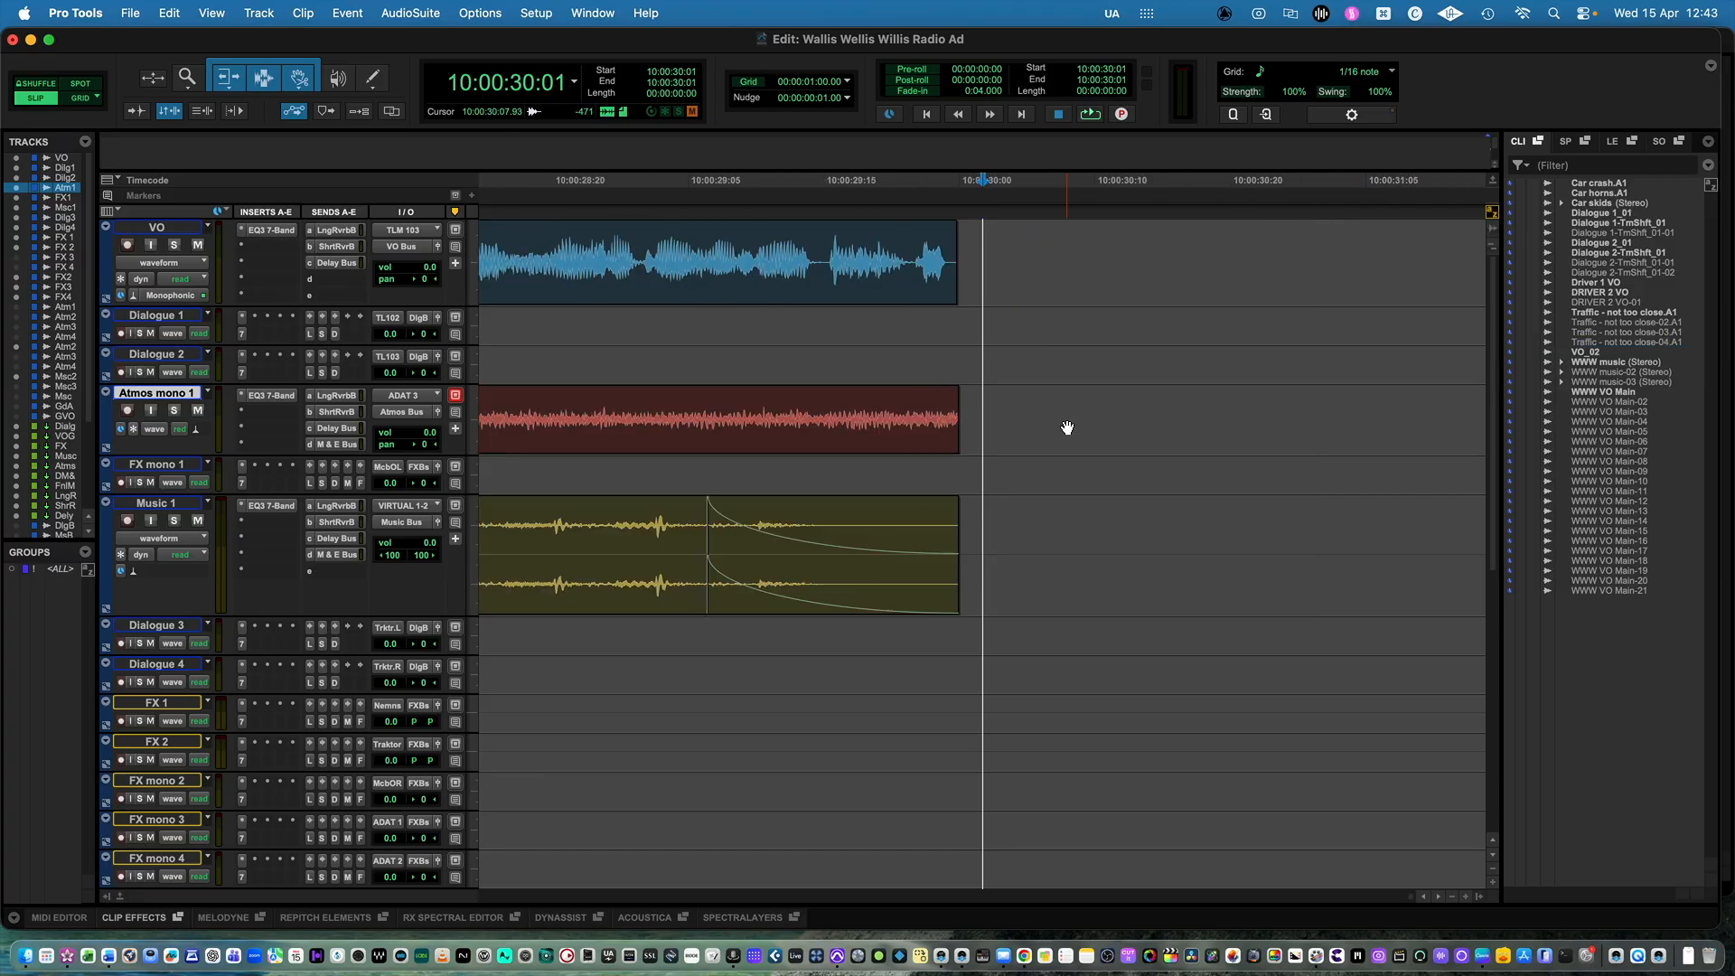
drag(953, 393, 805, 394)
key(r)
key(r)
key(r)
key(r)
key(r)
- Lower the traffic clip's gain to -14.1 dB, playing the opening of the mix to judge its level
click(702, 405)
key(t)
key(t)
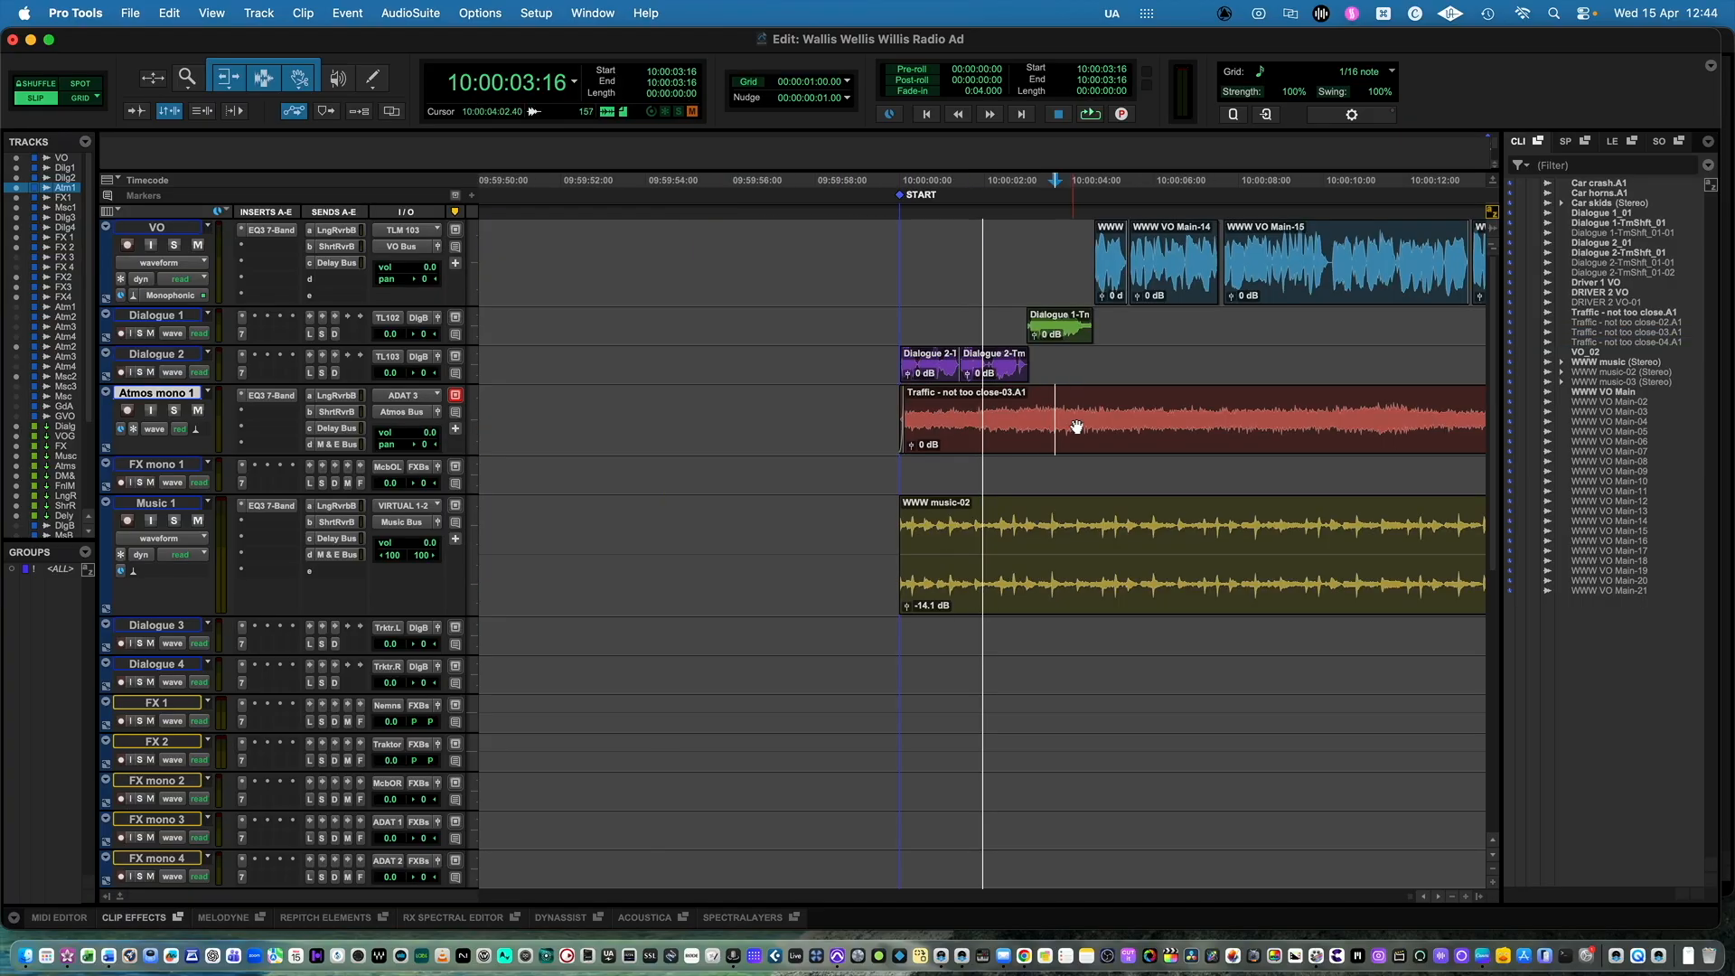
key(minus)
key(minus)
drag(915, 450, 911, 457)
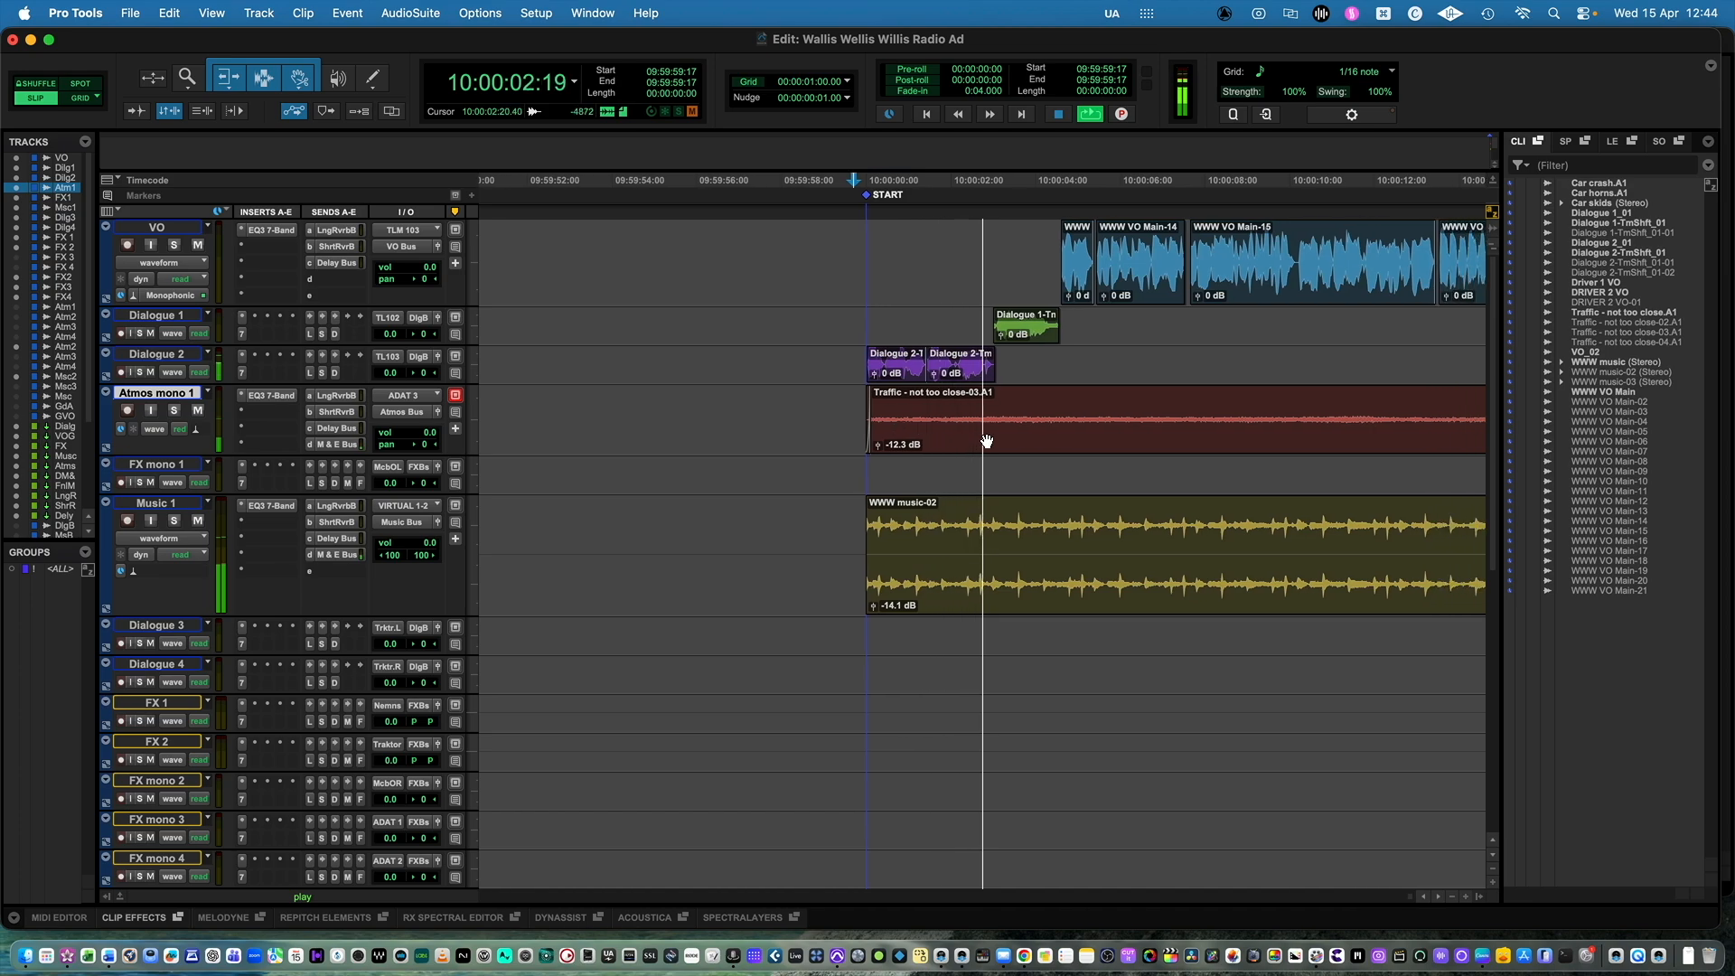
key(r)
key(r)
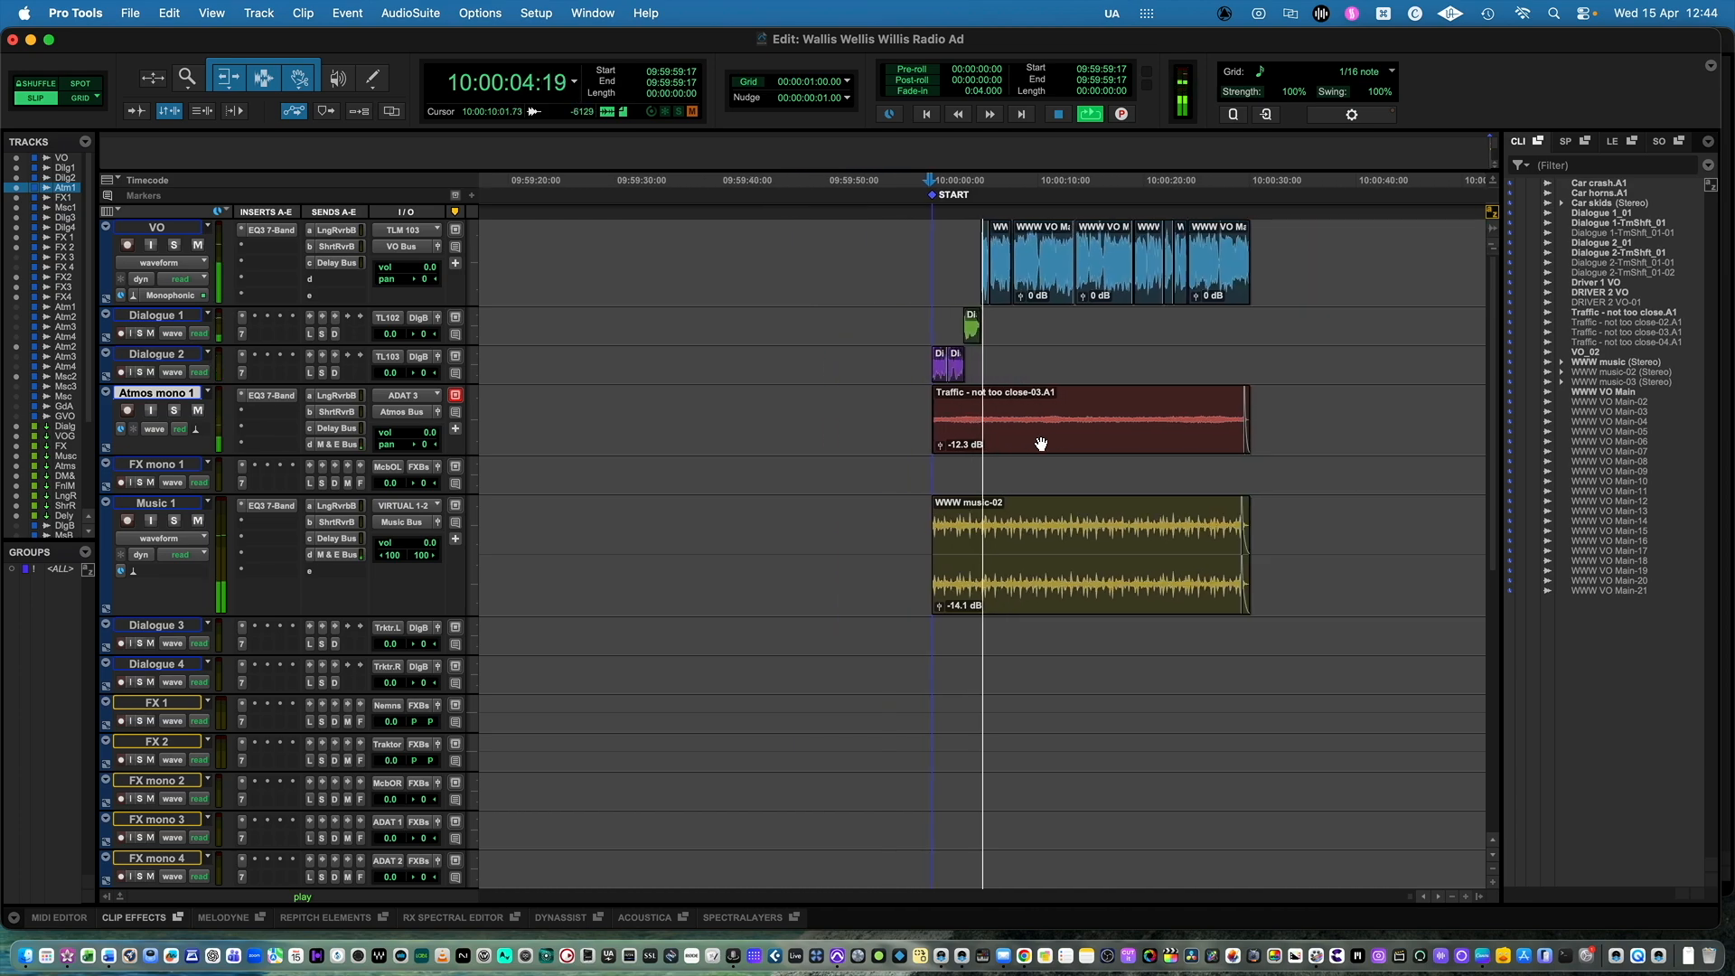
key(space)
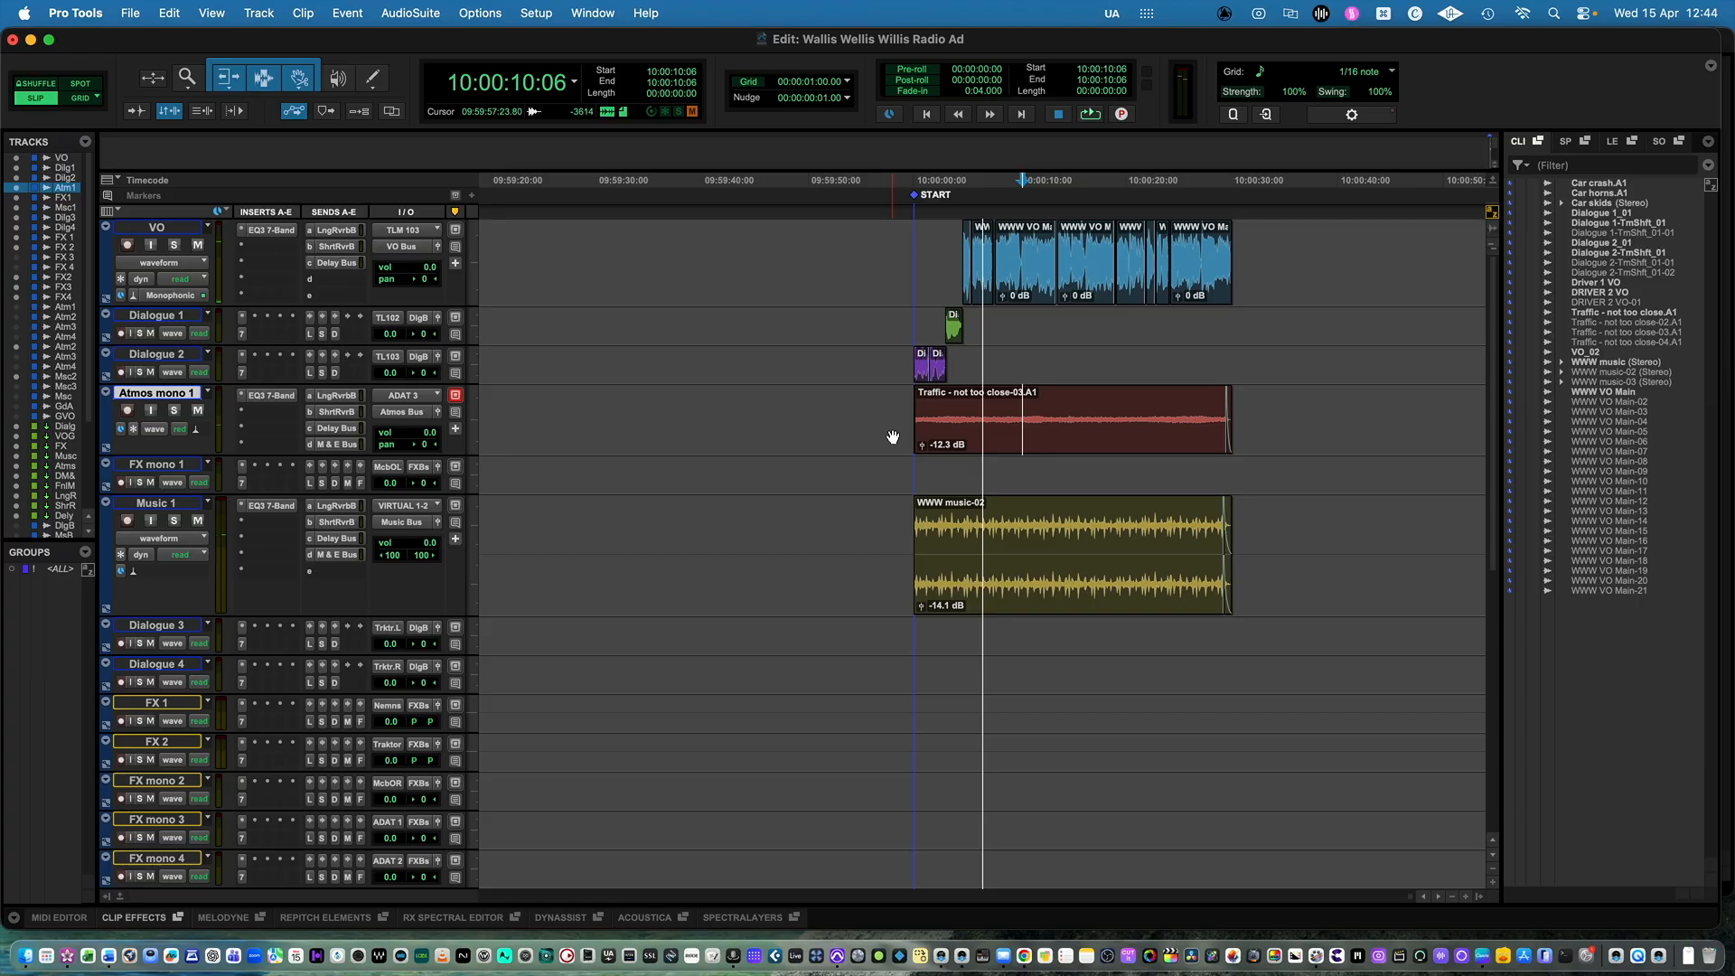
click(923, 447)
drag(923, 450, 923, 451)
- Switch to Microsoft Word to consult the document open there
click(915, 468)
click(950, 471)
key(super+bracketright)
key(super+bracketright)
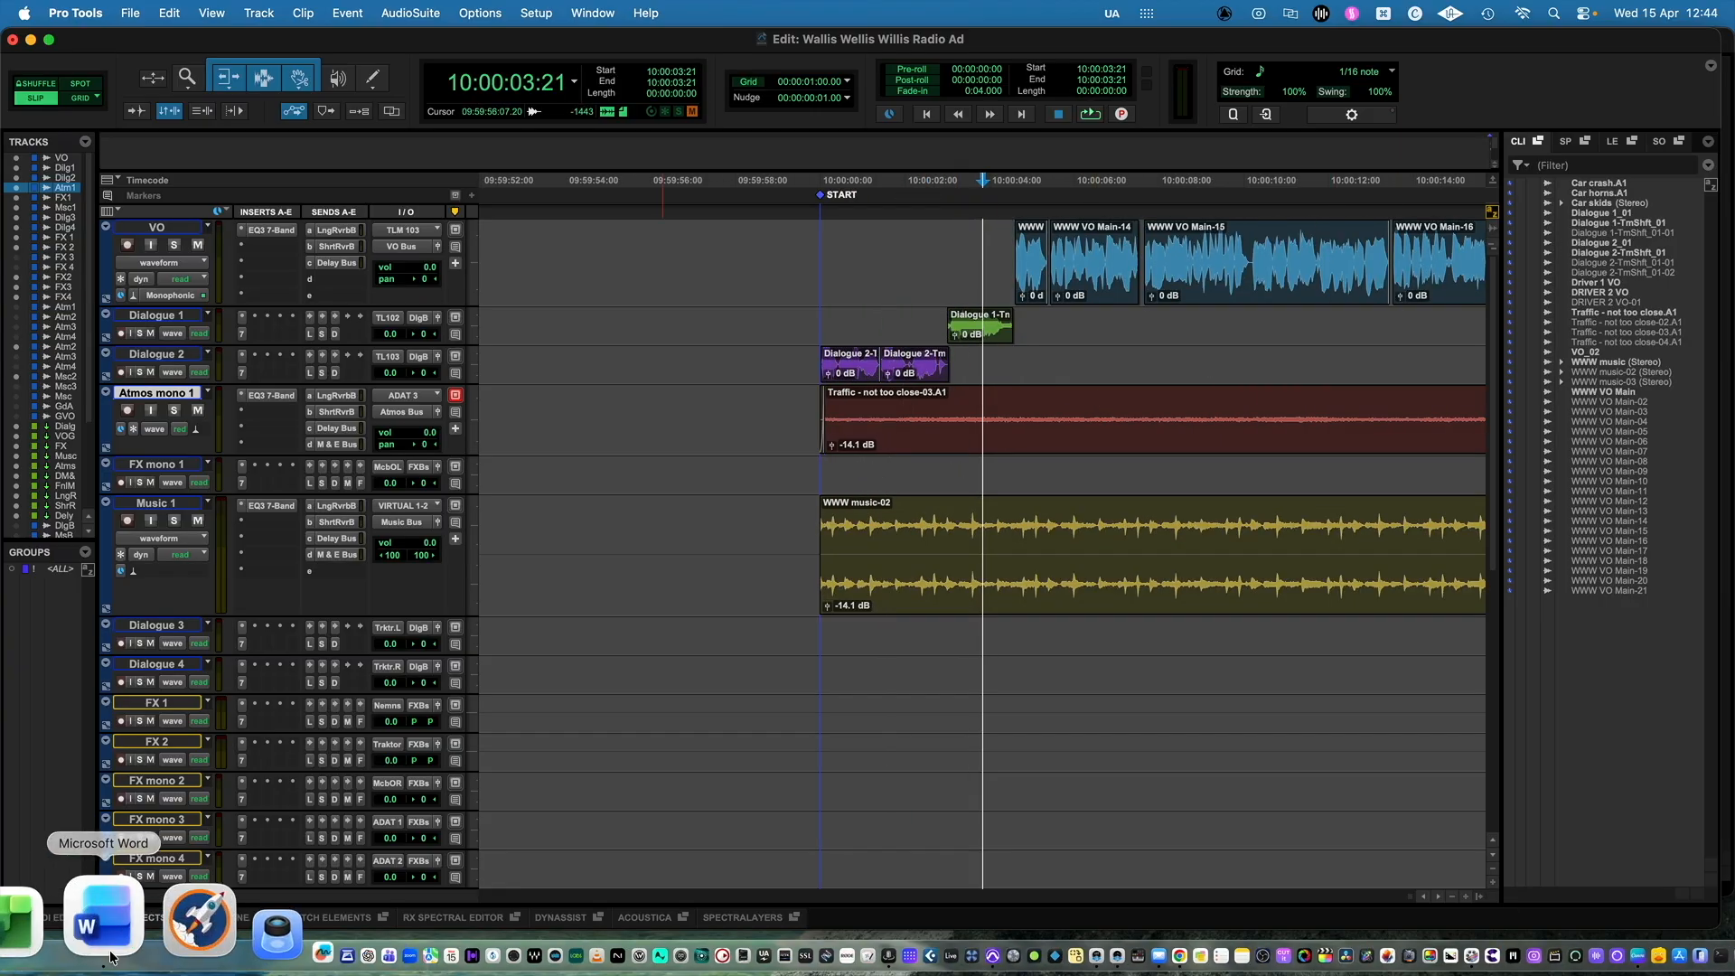
click(101, 912)
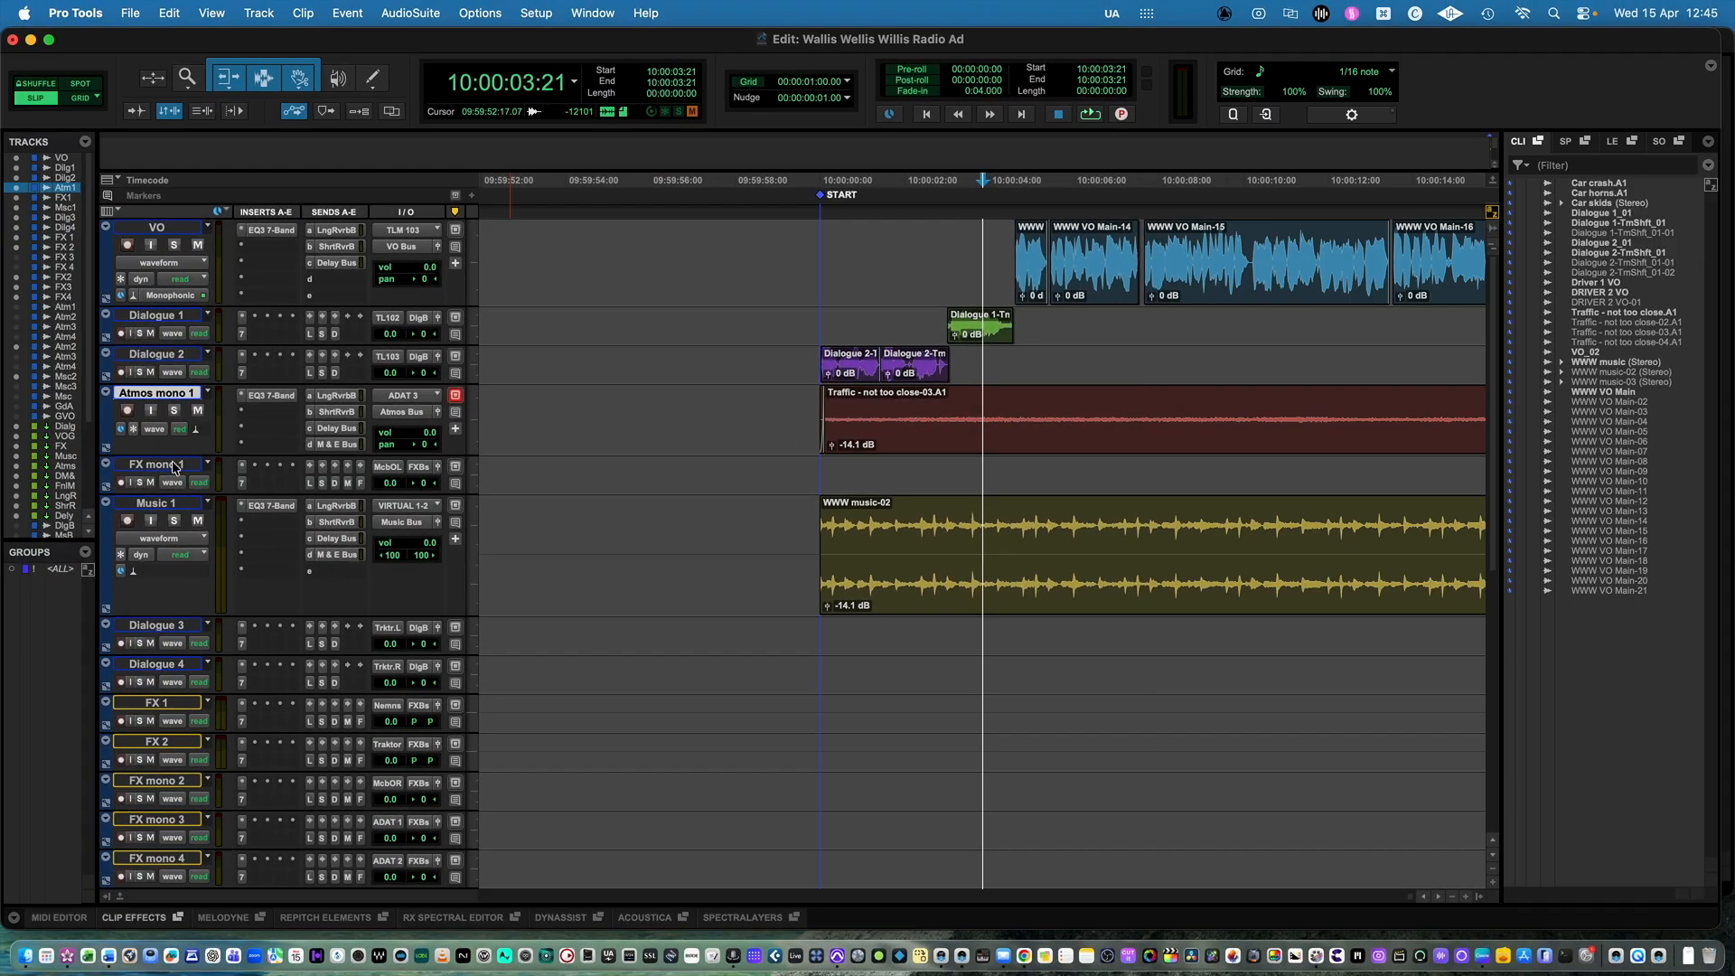
- Move the FX mono 2 track between FX mono 1 and Music 1, and place Car horns at START on FX mono 1
click(175, 466)
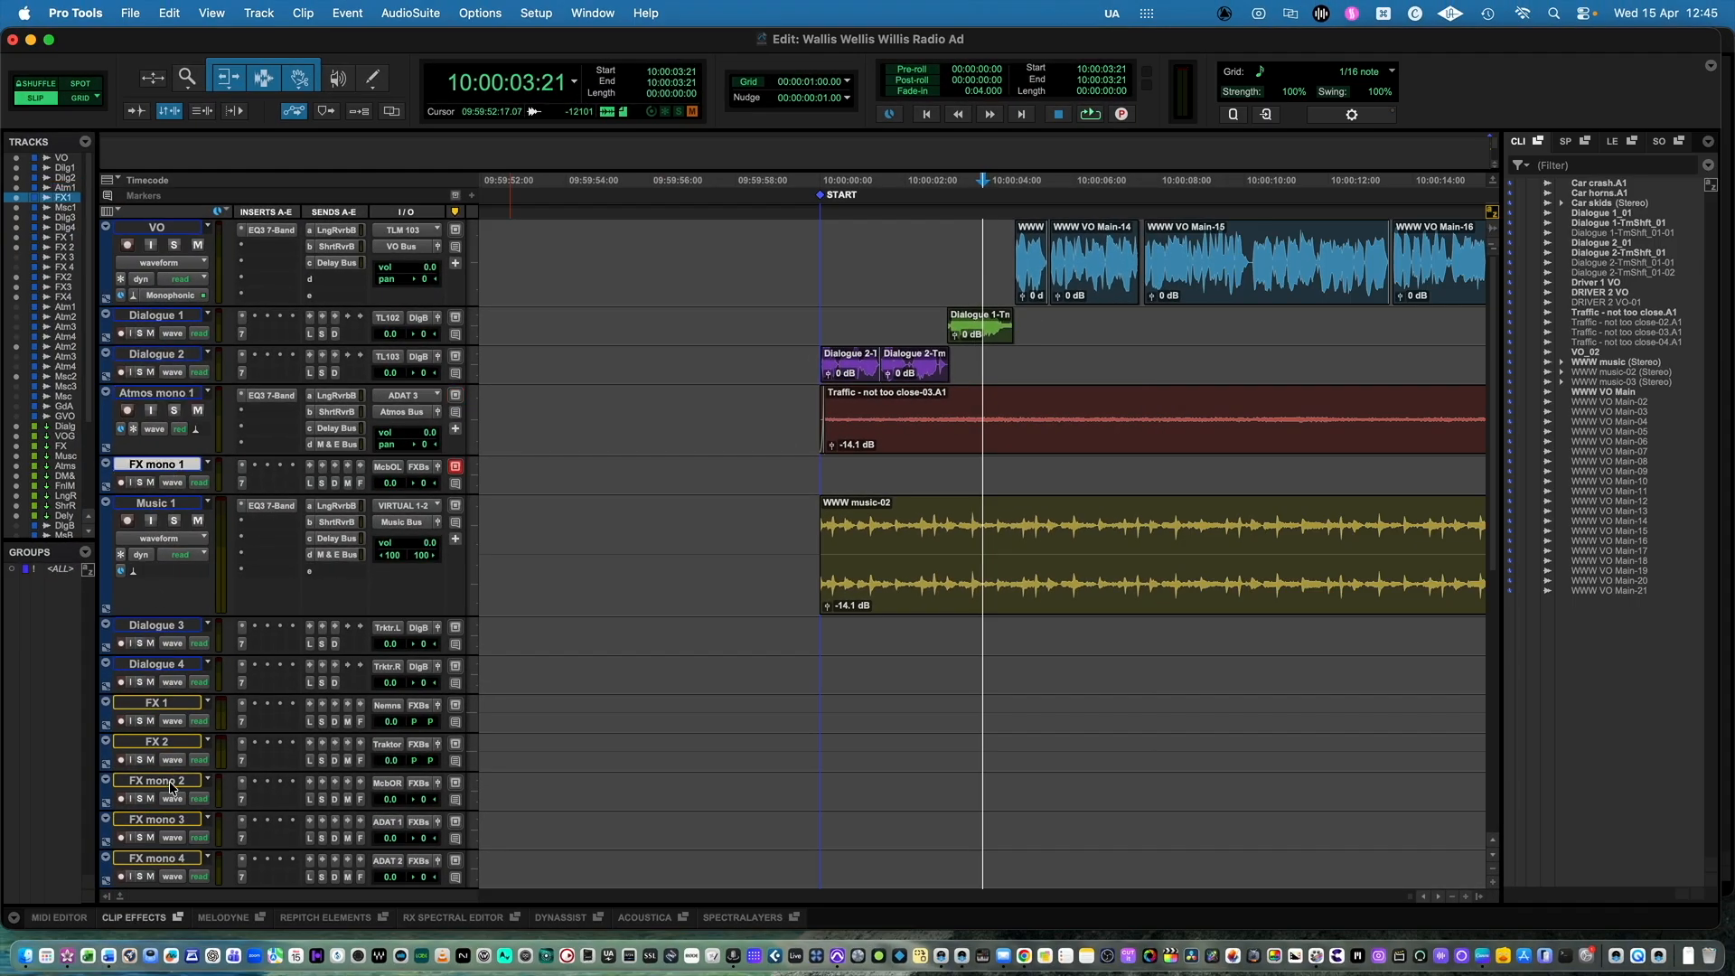
drag(171, 784, 183, 514)
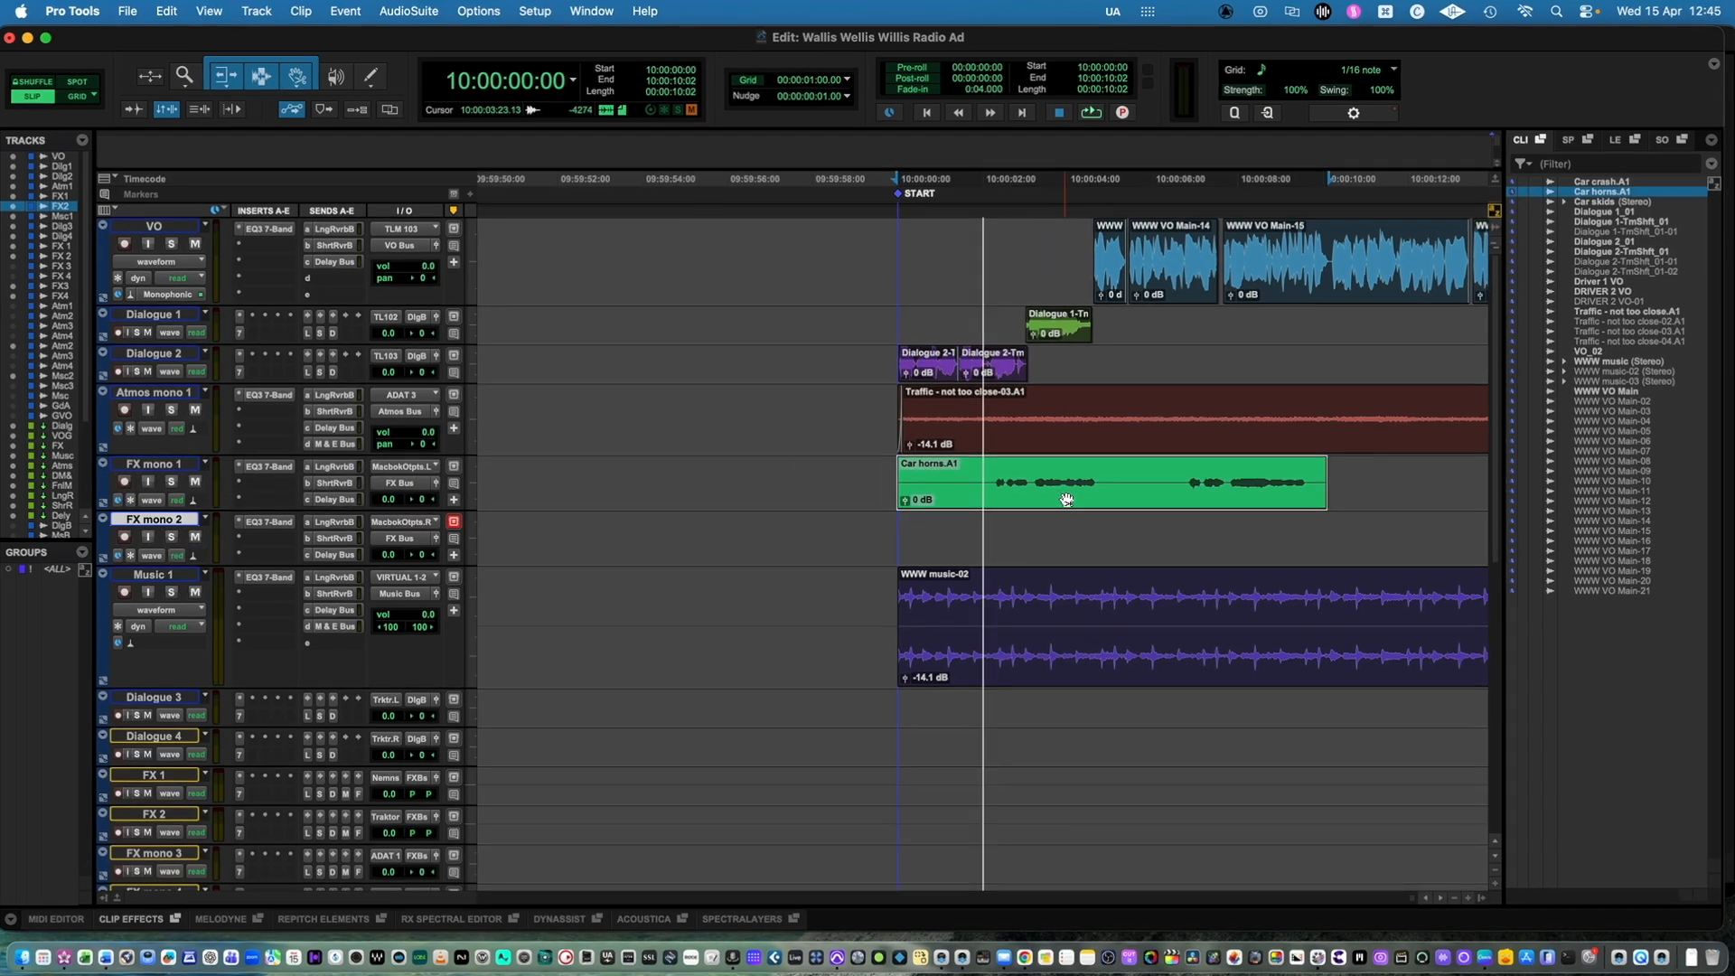
- Audition the Car horns clip ahead of START, trim it to the long burst in its first group, and set its gain to +8.6 dB
drag(990, 488, 639, 497)
click(506, 465)
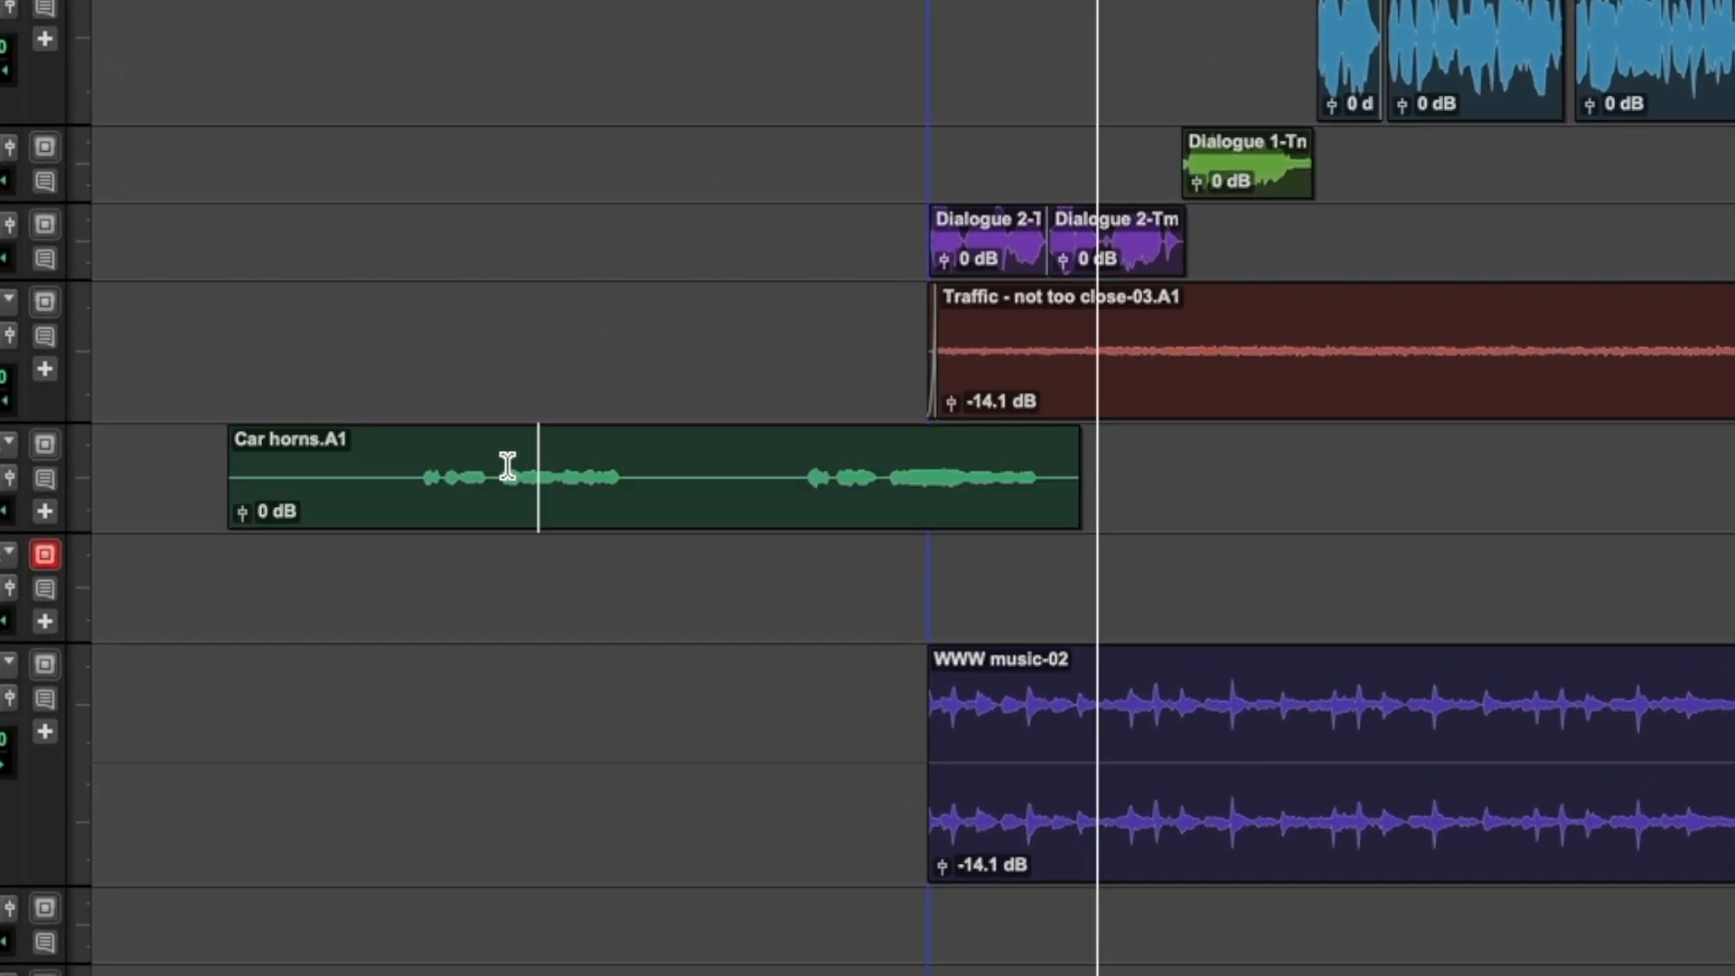
click(425, 469)
key(space)
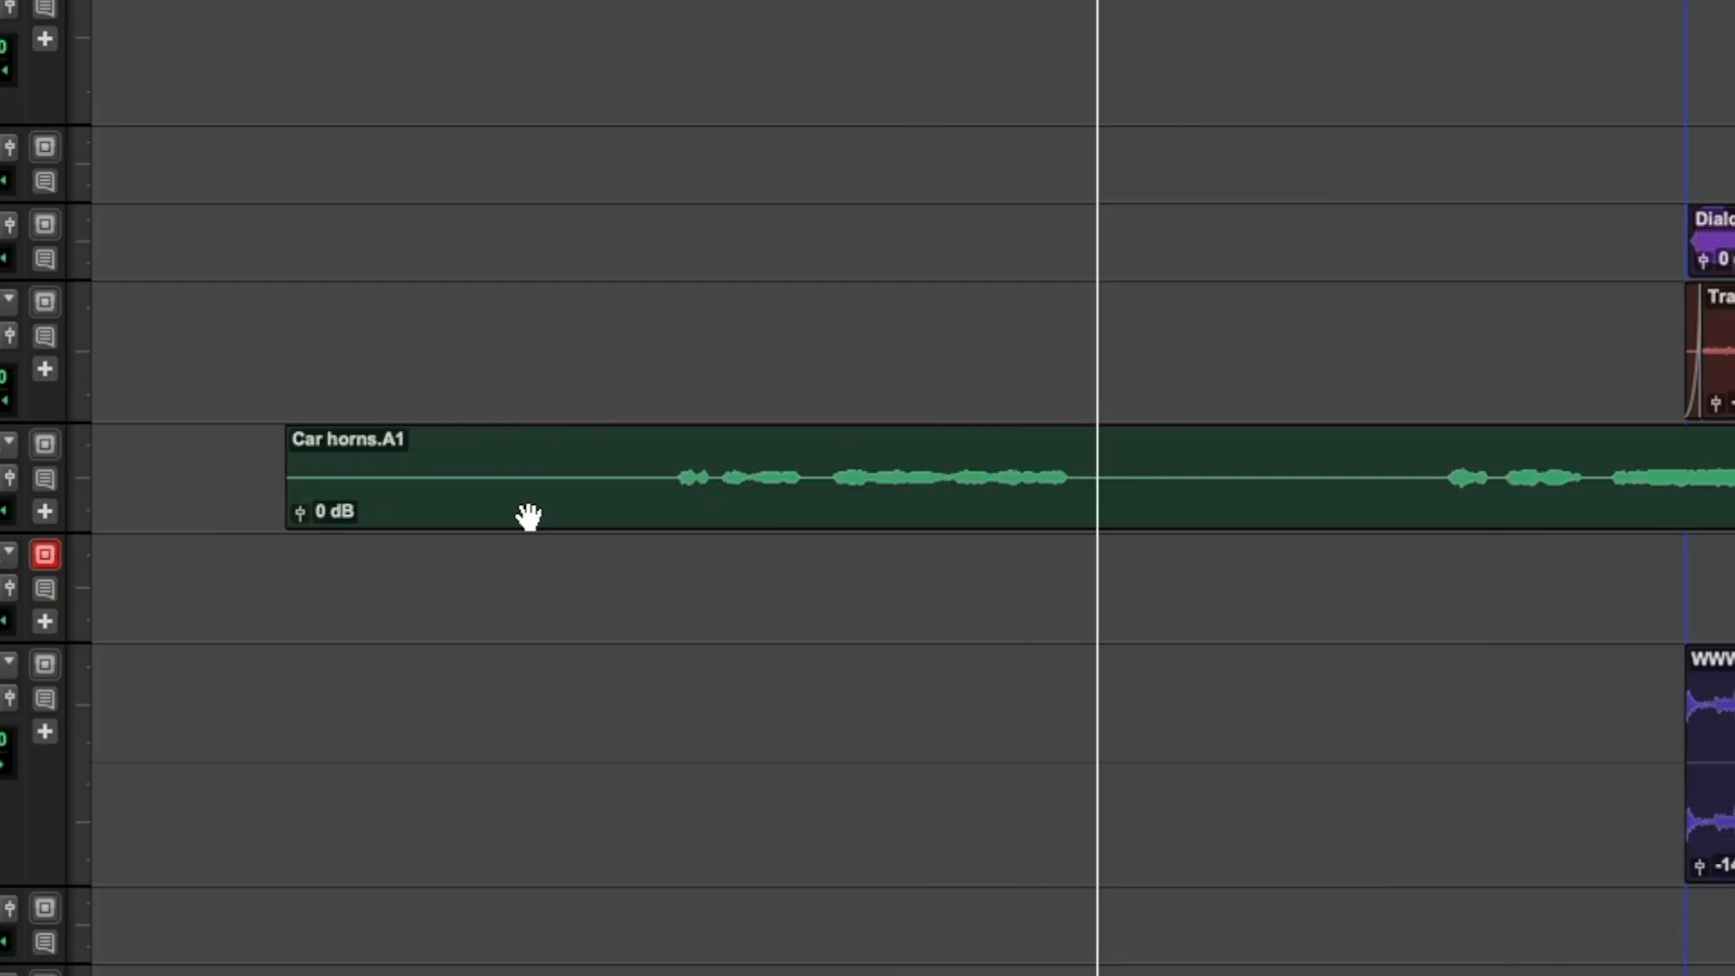
drag(300, 464, 834, 465)
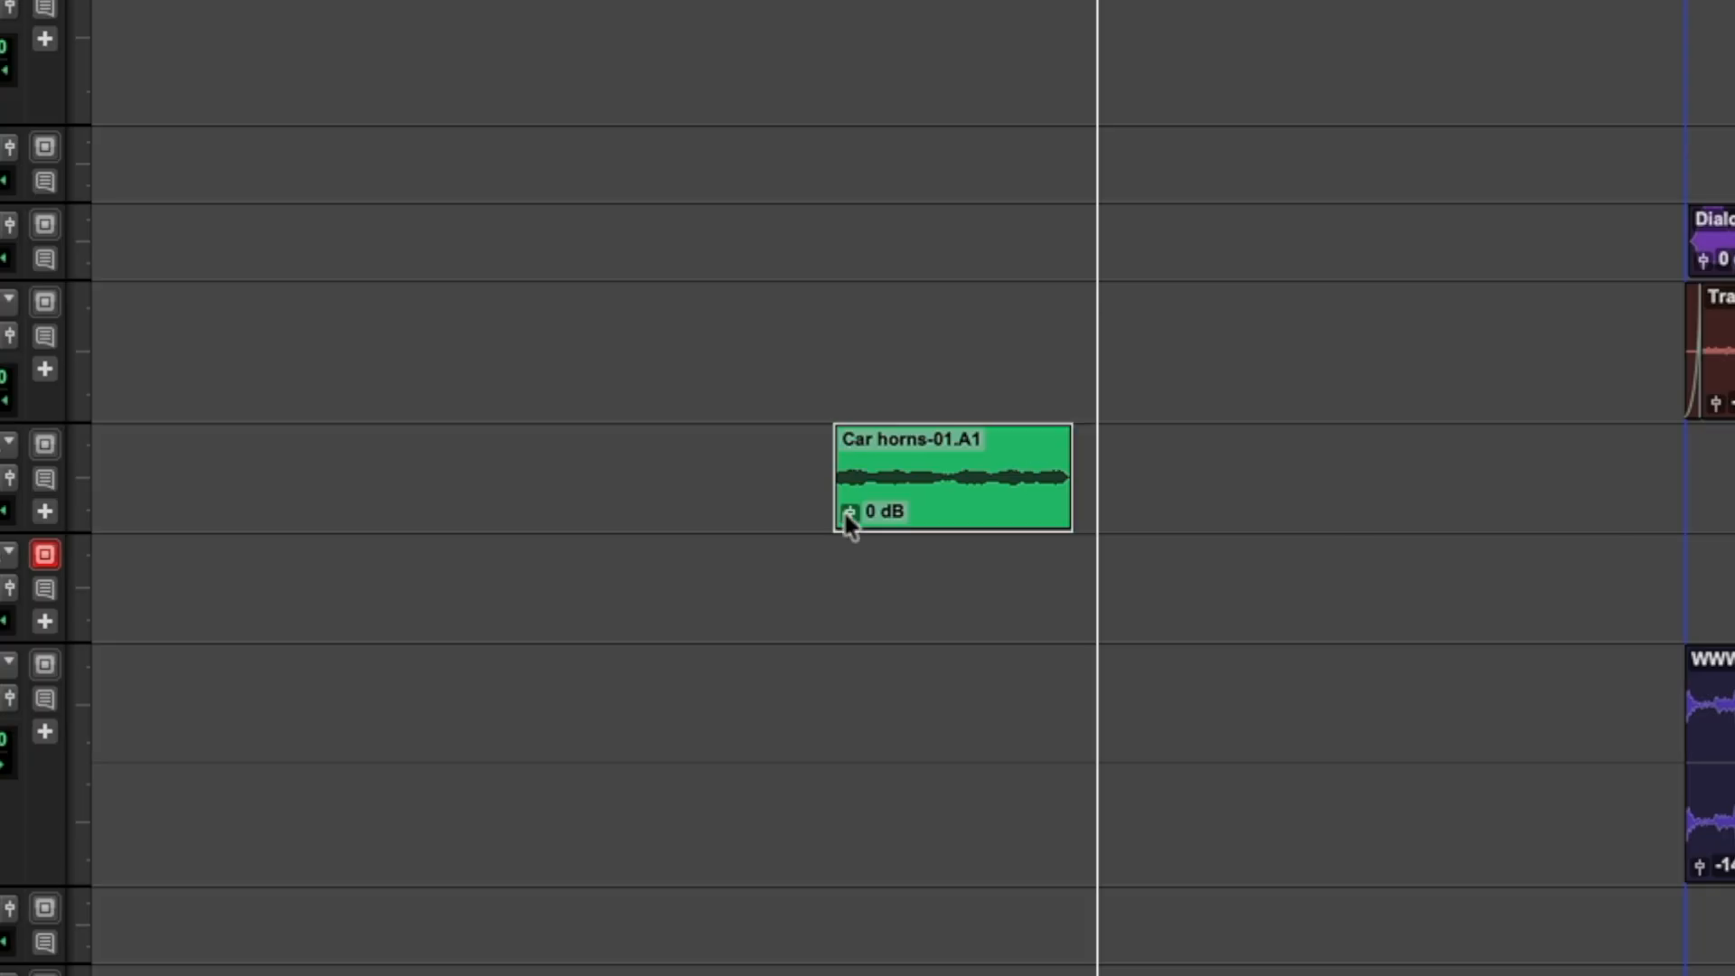
drag(850, 509, 848, 484)
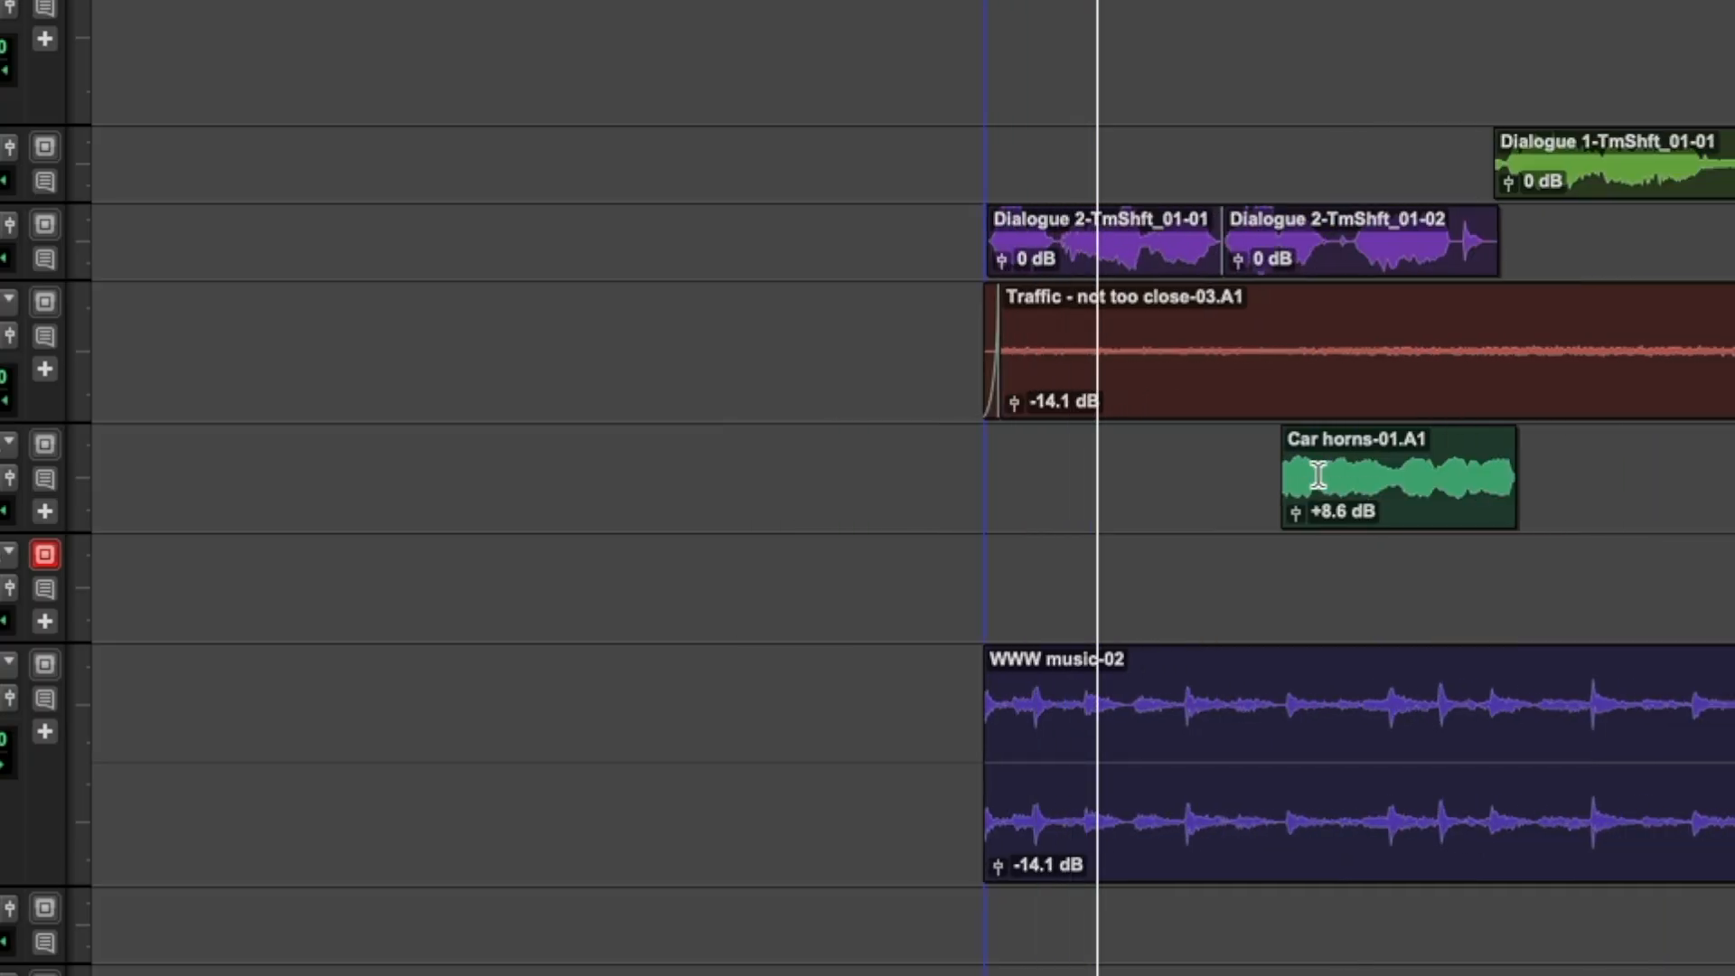
- Open a gap between the first two Dialogue 2 clips by trimming the second's start and extending the first's end, with short fades at both edges
key(super+bracketright)
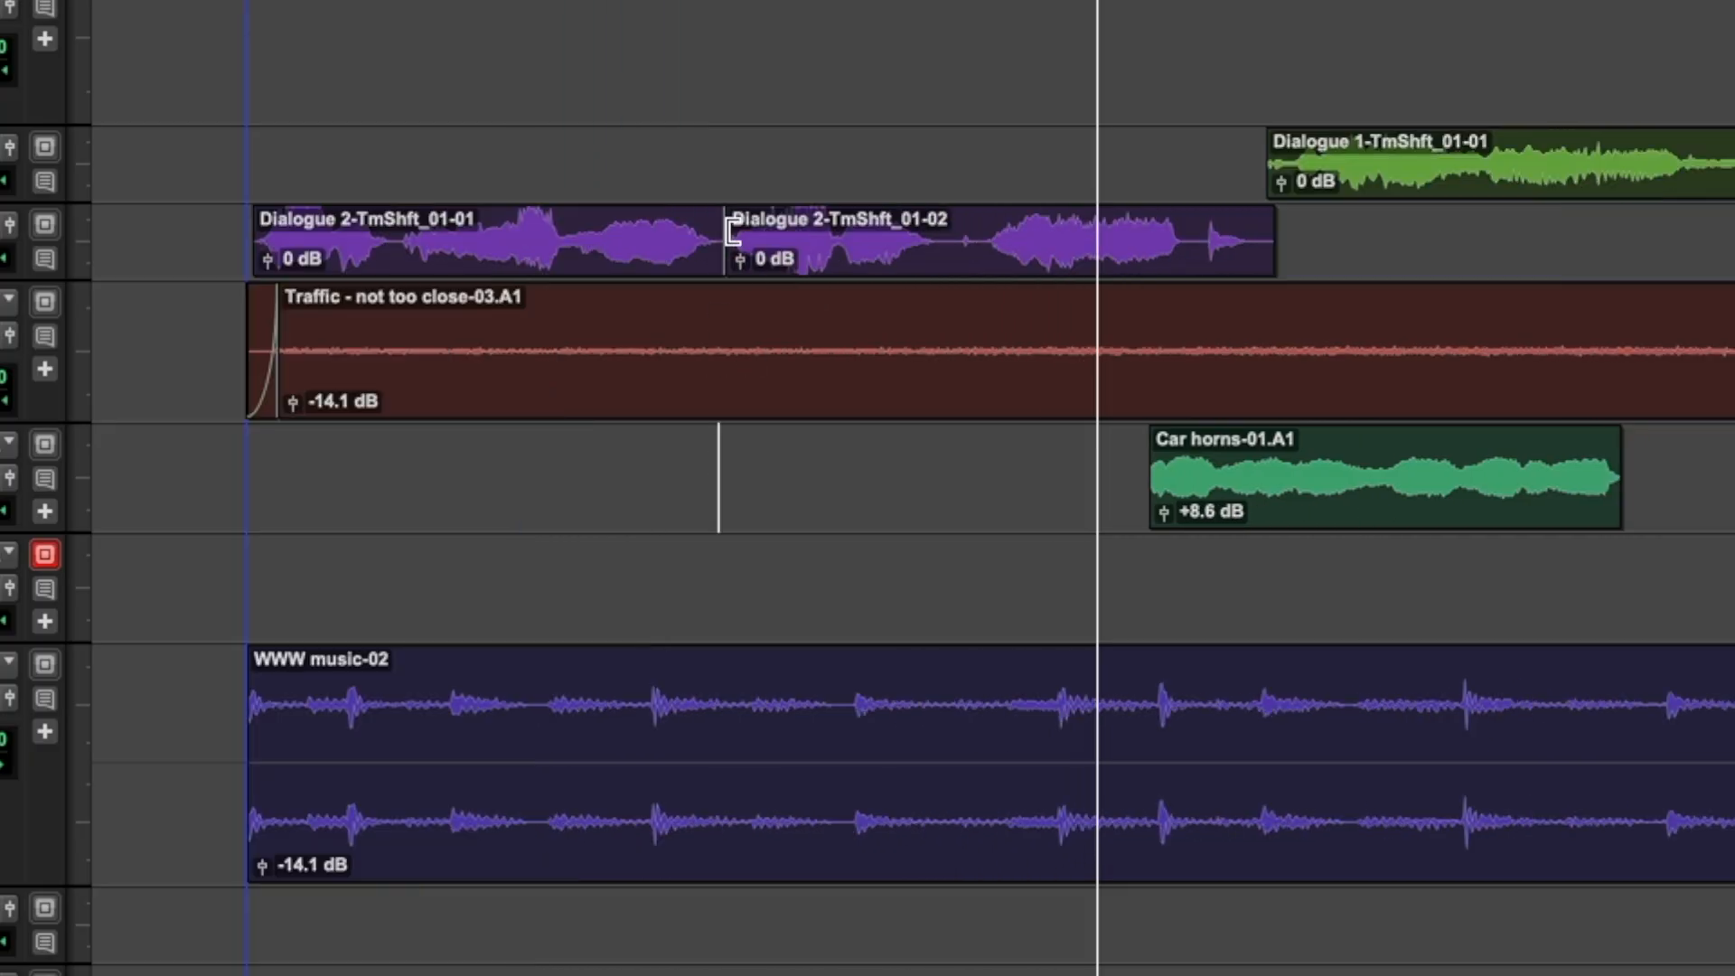
drag(726, 233, 901, 227)
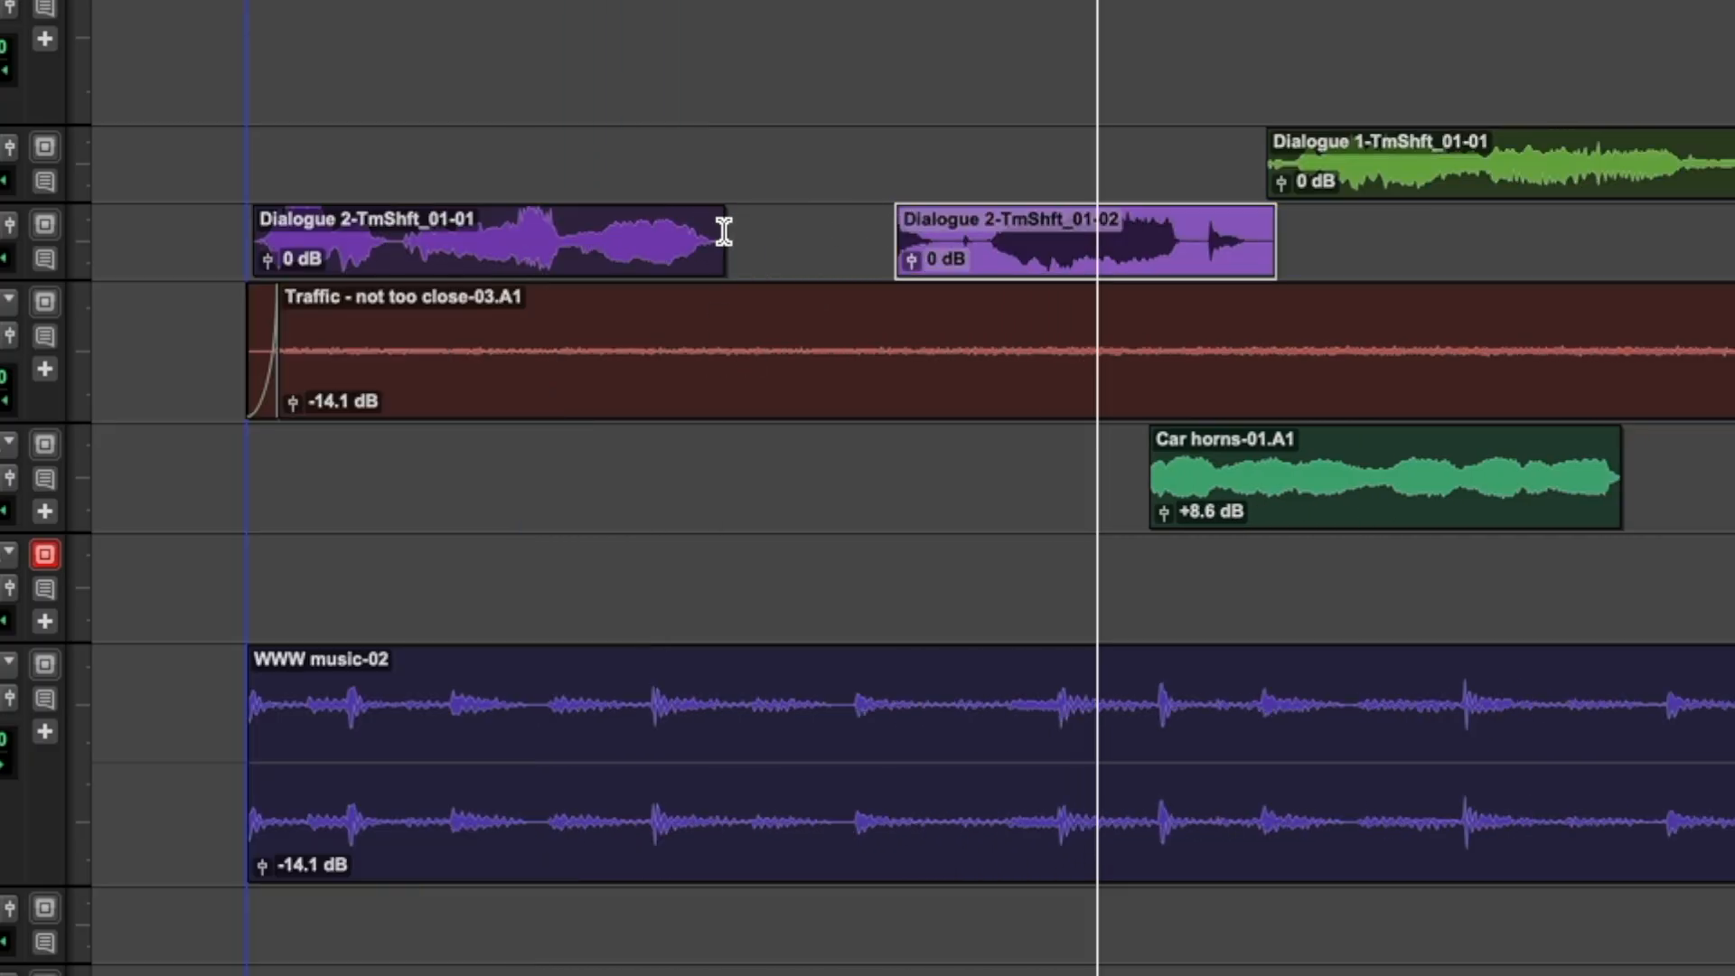
drag(723, 227, 735, 226)
drag(735, 226, 785, 222)
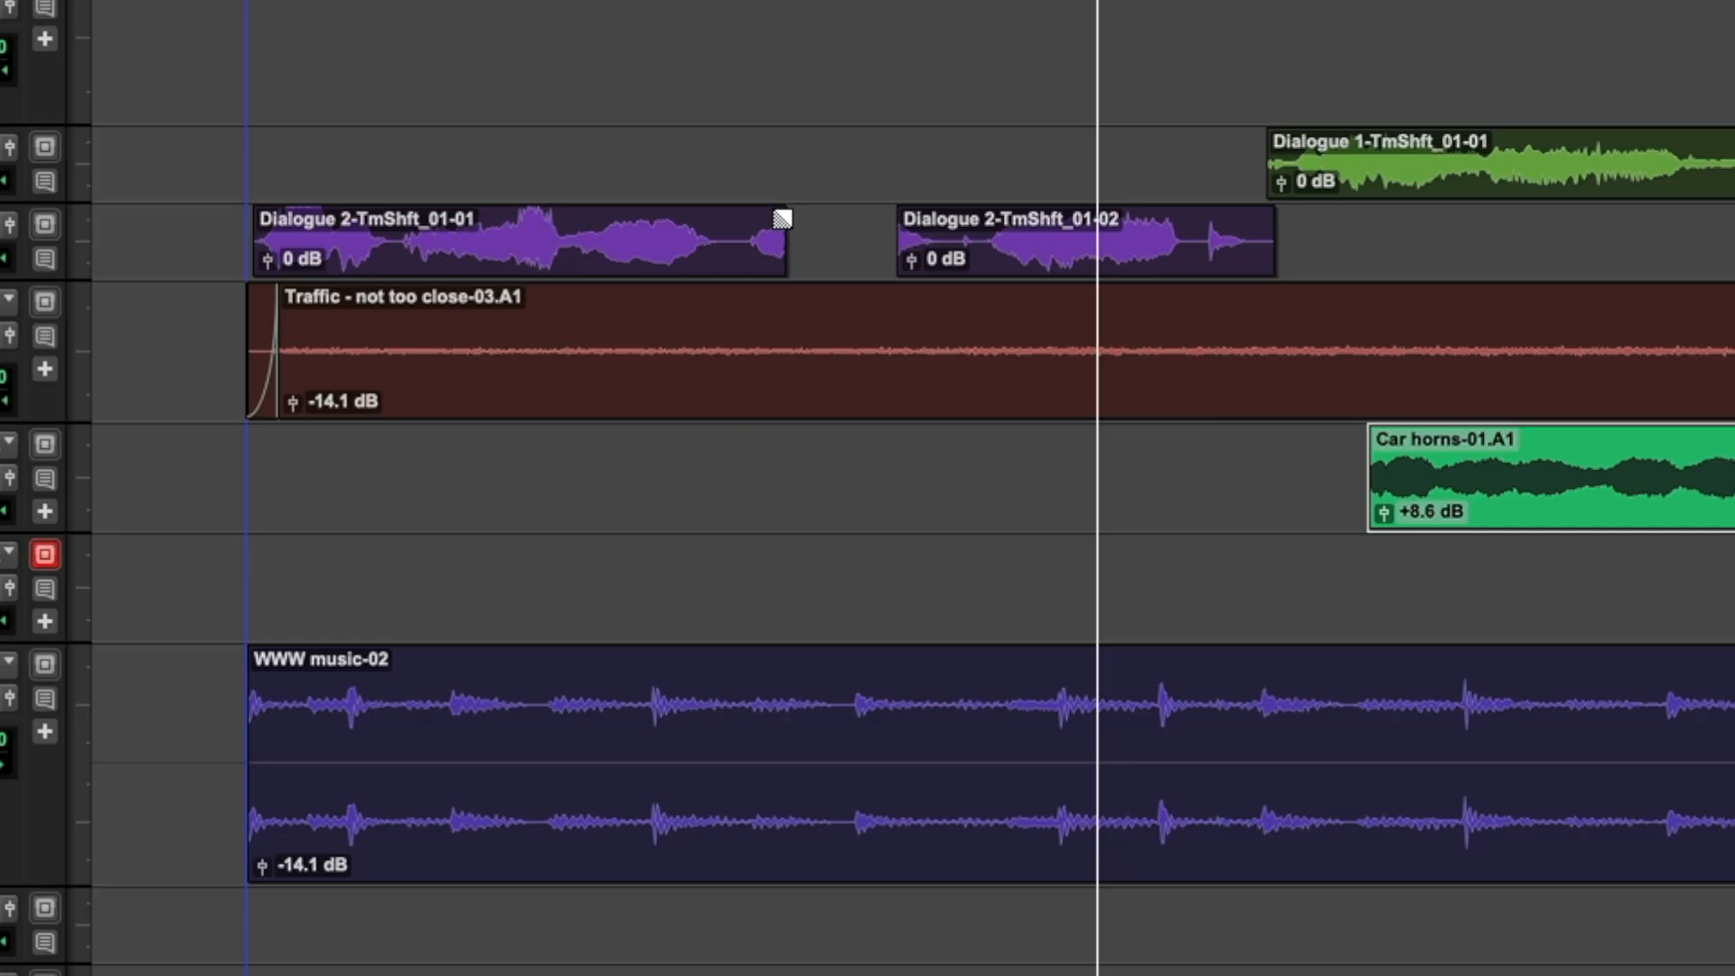
drag(785, 219, 778, 218)
click(906, 222)
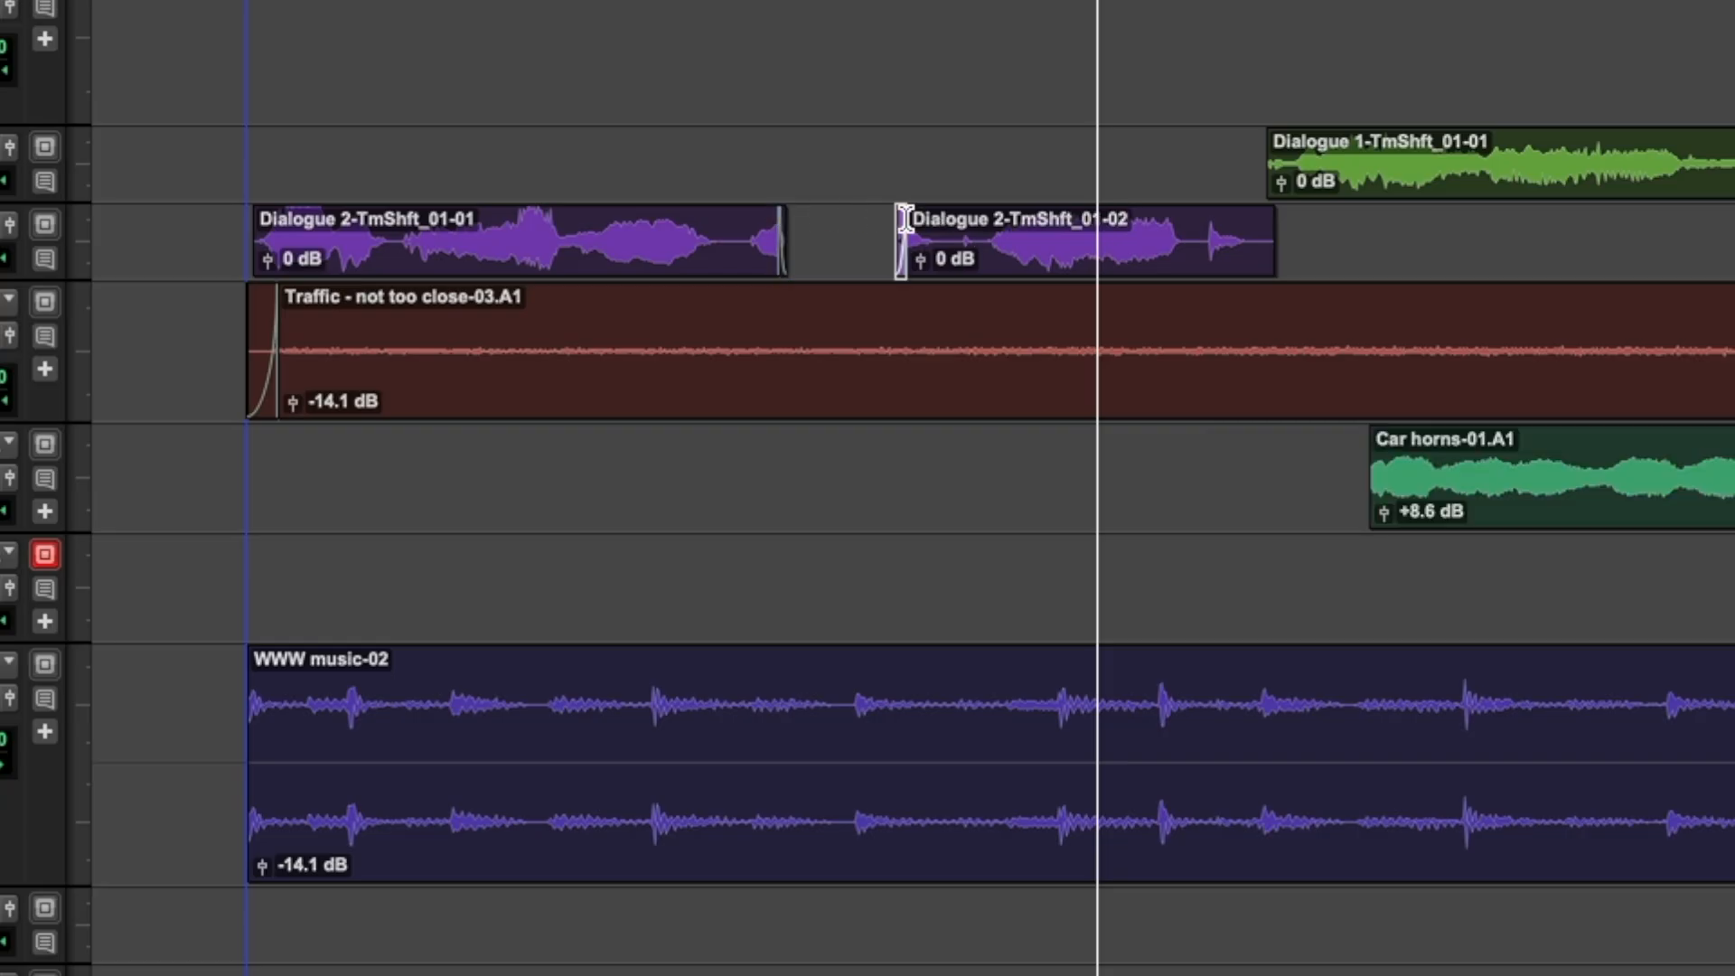
- Try to place the horn burst over the Dialogue 2 gap, split it, and overlap the two pieces to shorten it
drag(1596, 479, 1013, 515)
key(b)
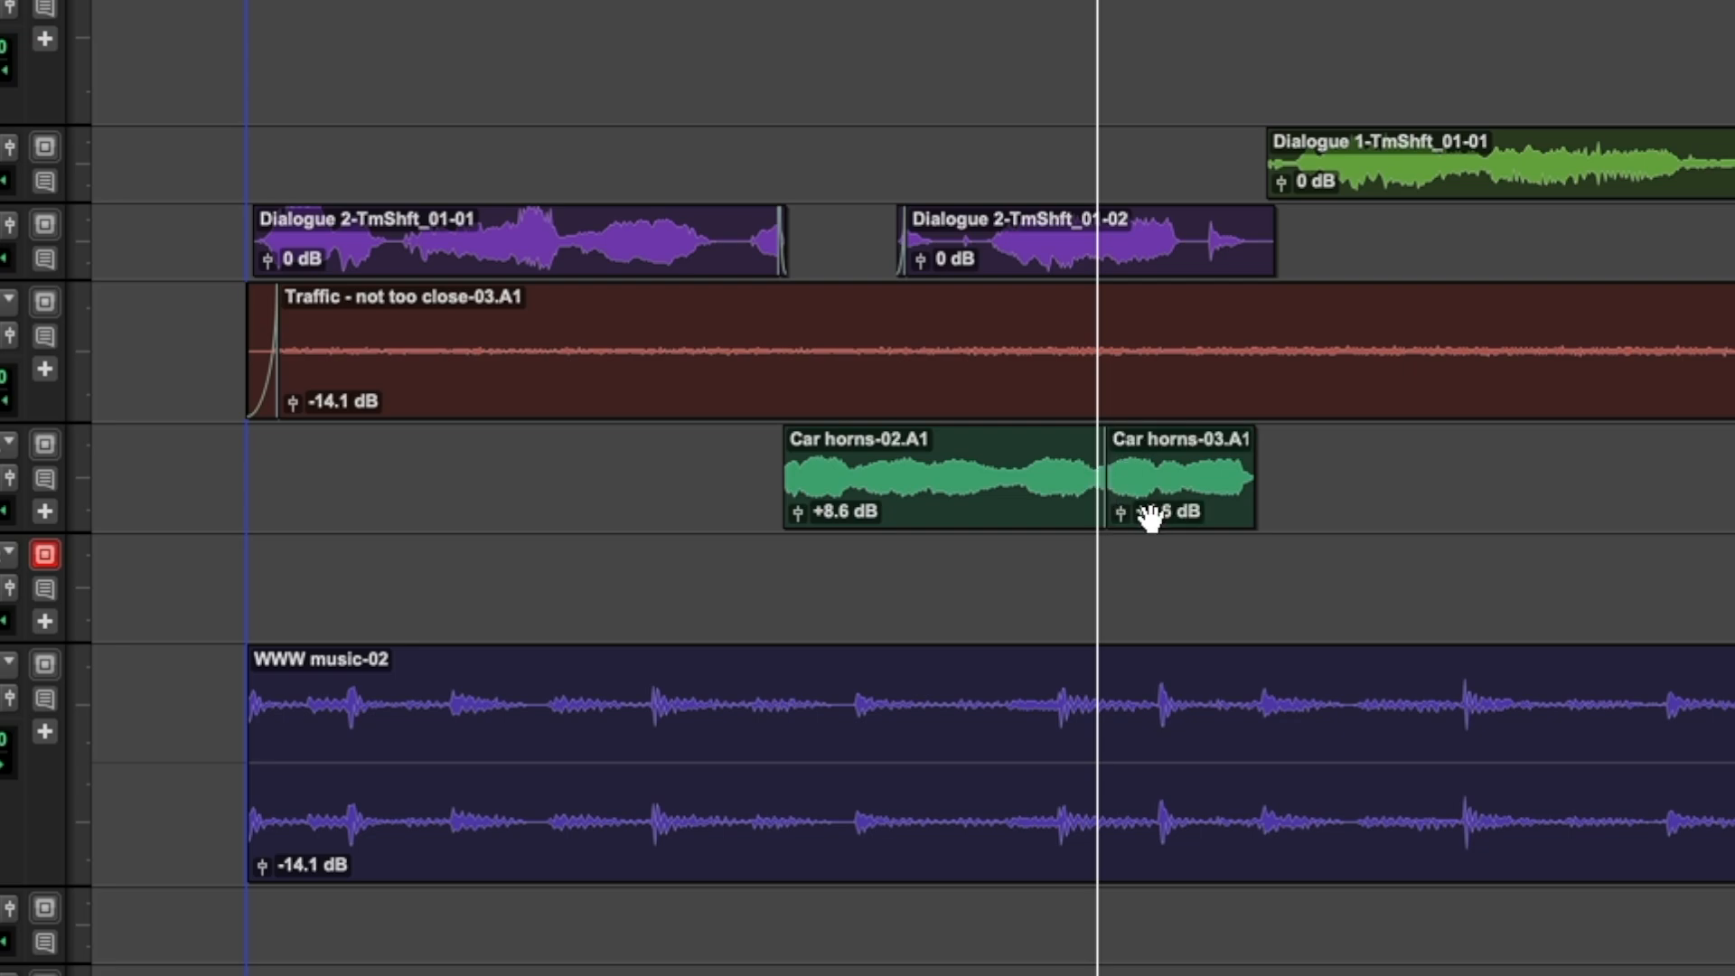
drag(1150, 520, 808, 521)
click(708, 462)
key(space)
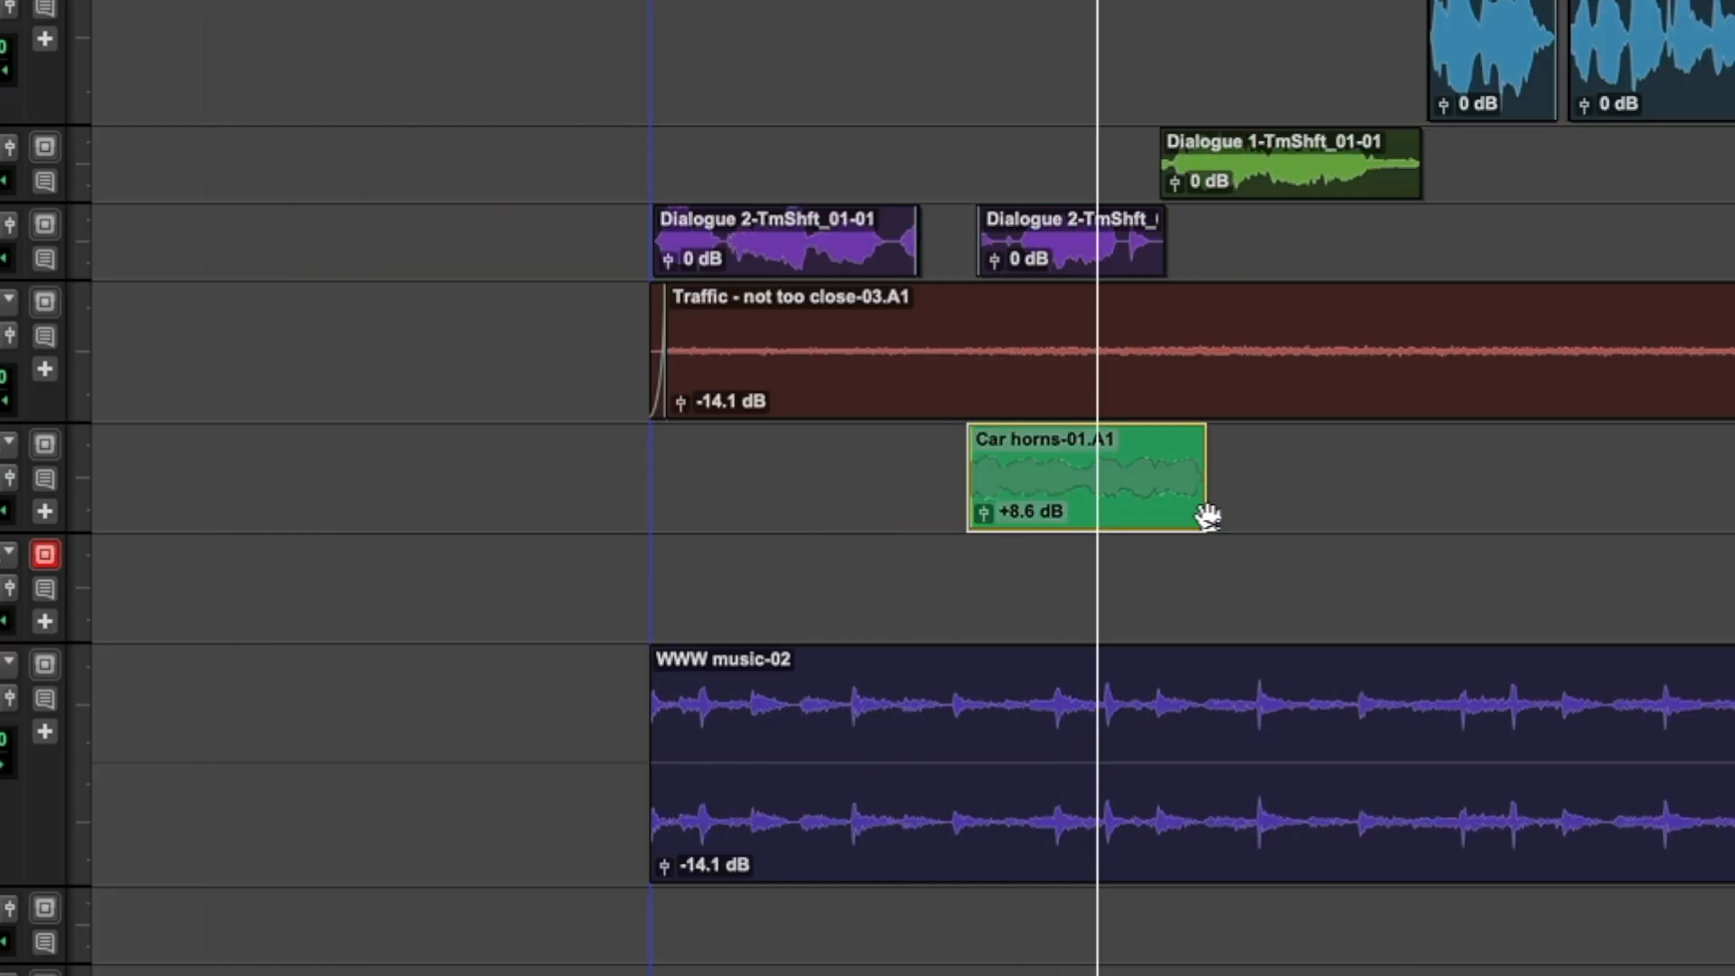
- Move the Car horns clip clear of the Dialogue 2 gap and play the dialogue without it
drag(1208, 511, 1416, 511)
click(878, 438)
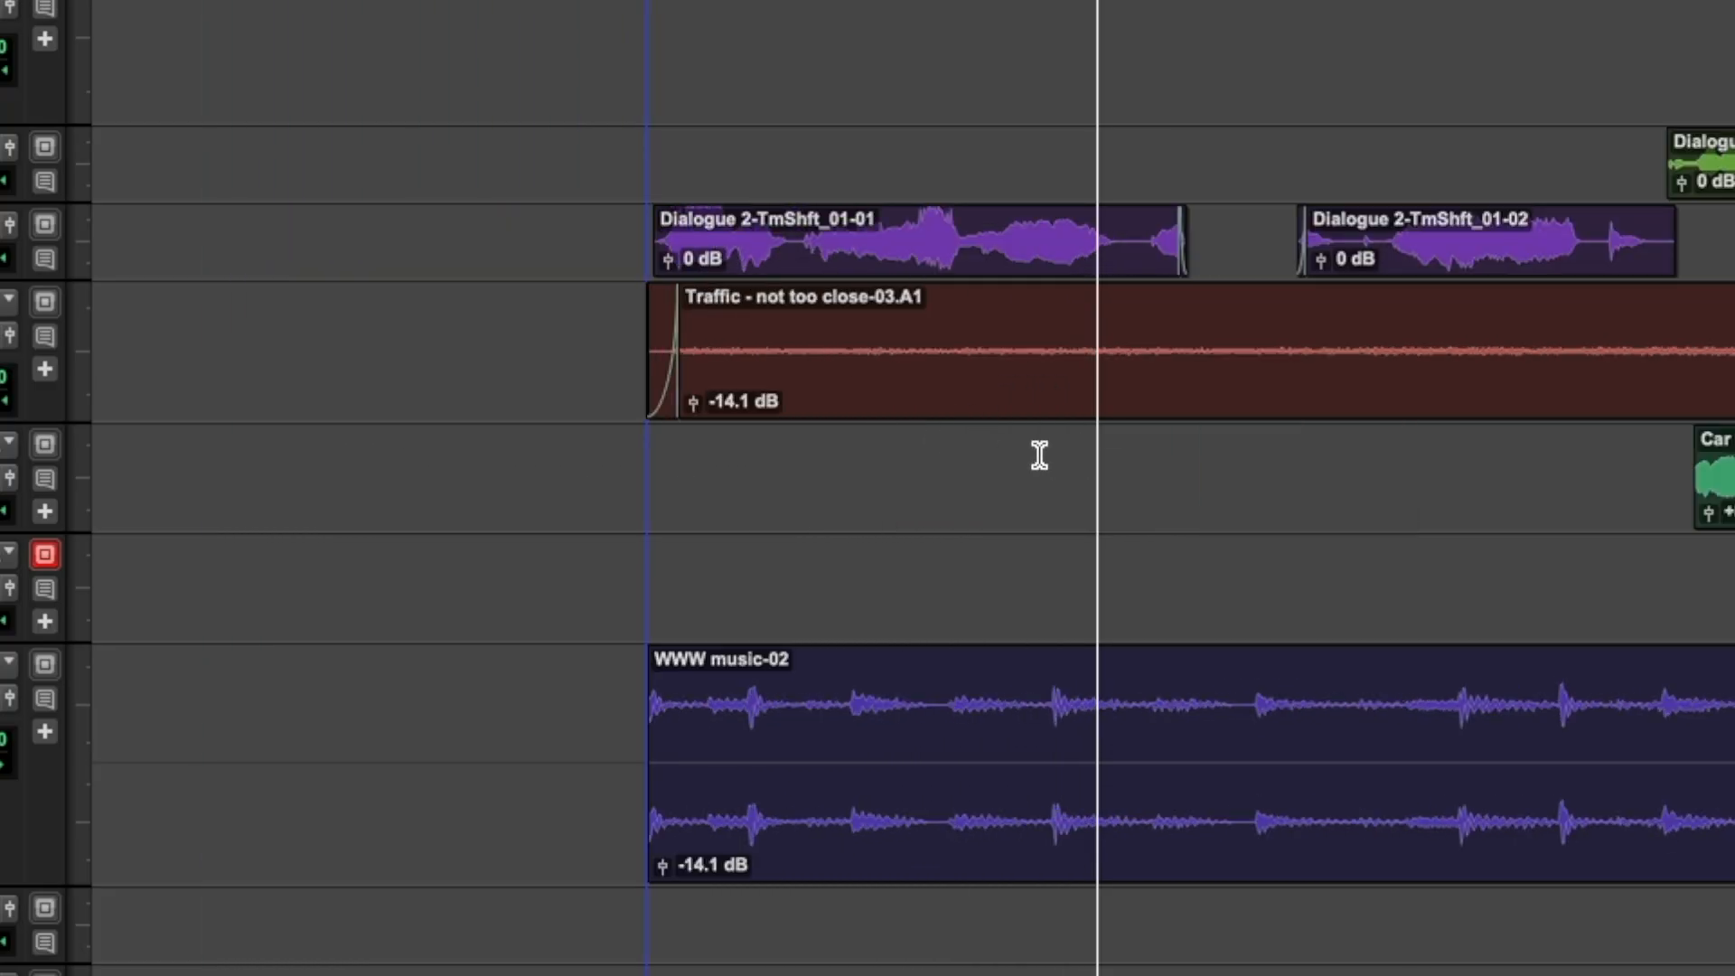
key(space)
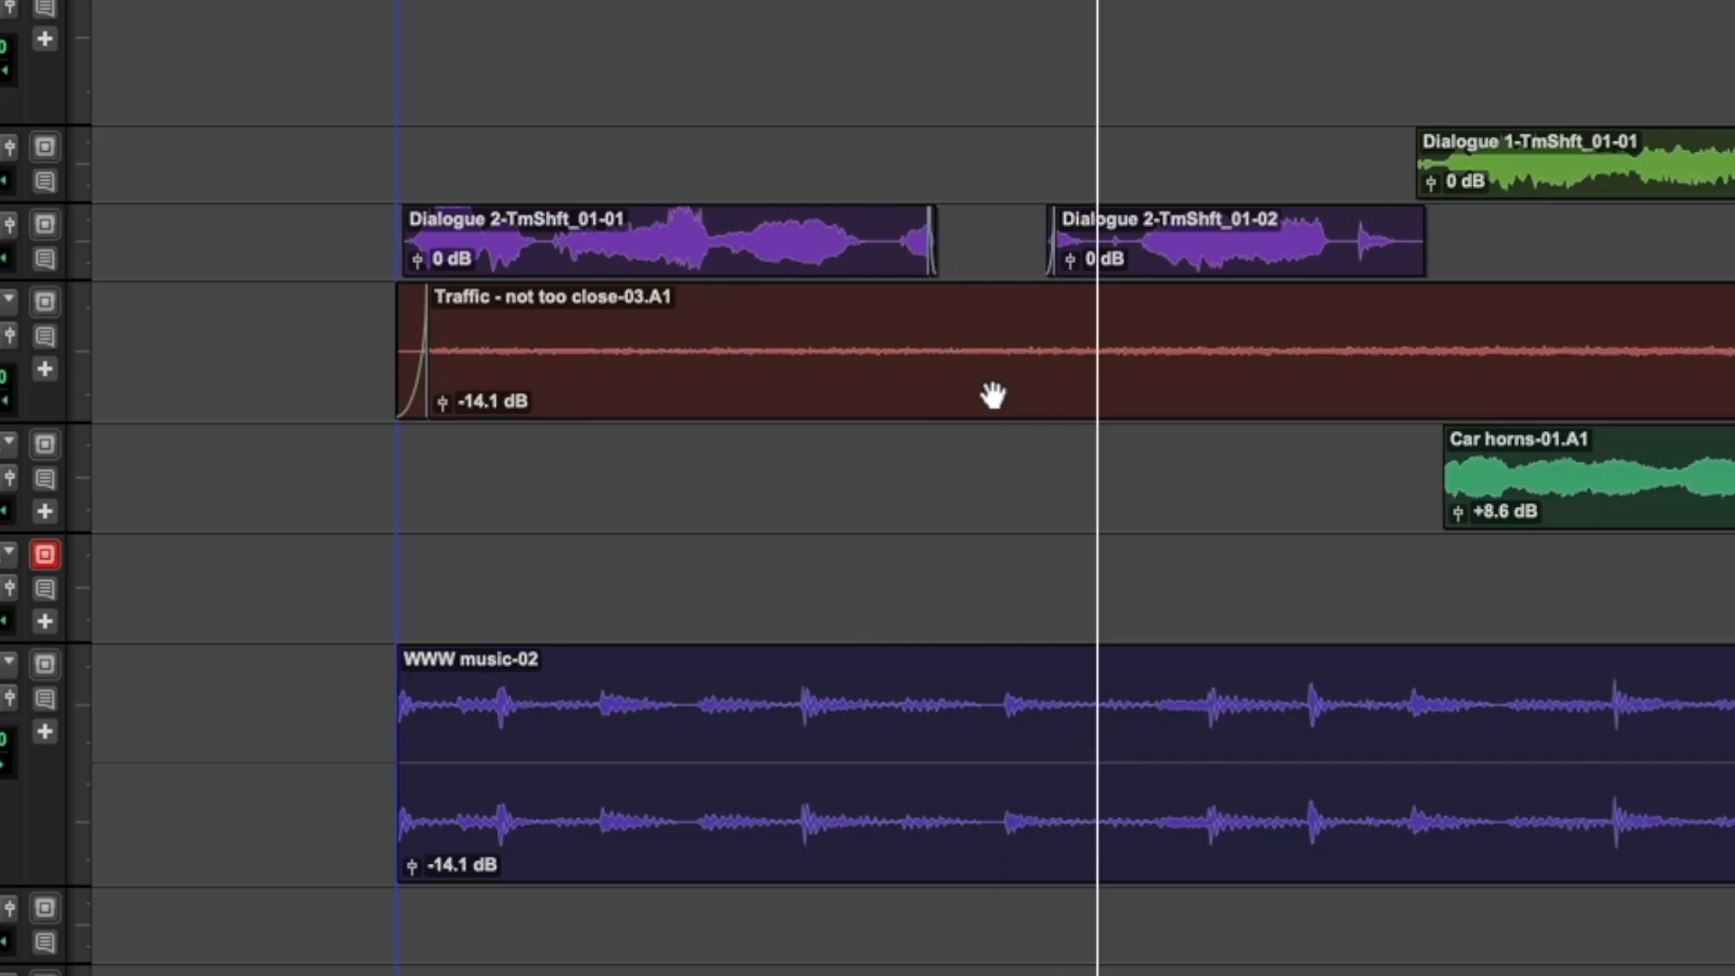
- Remove the middle of the second Dialogue 2 clip and fade out before the new gap, with the Car horns clip moved out of the way
drag(1254, 516, 1535, 515)
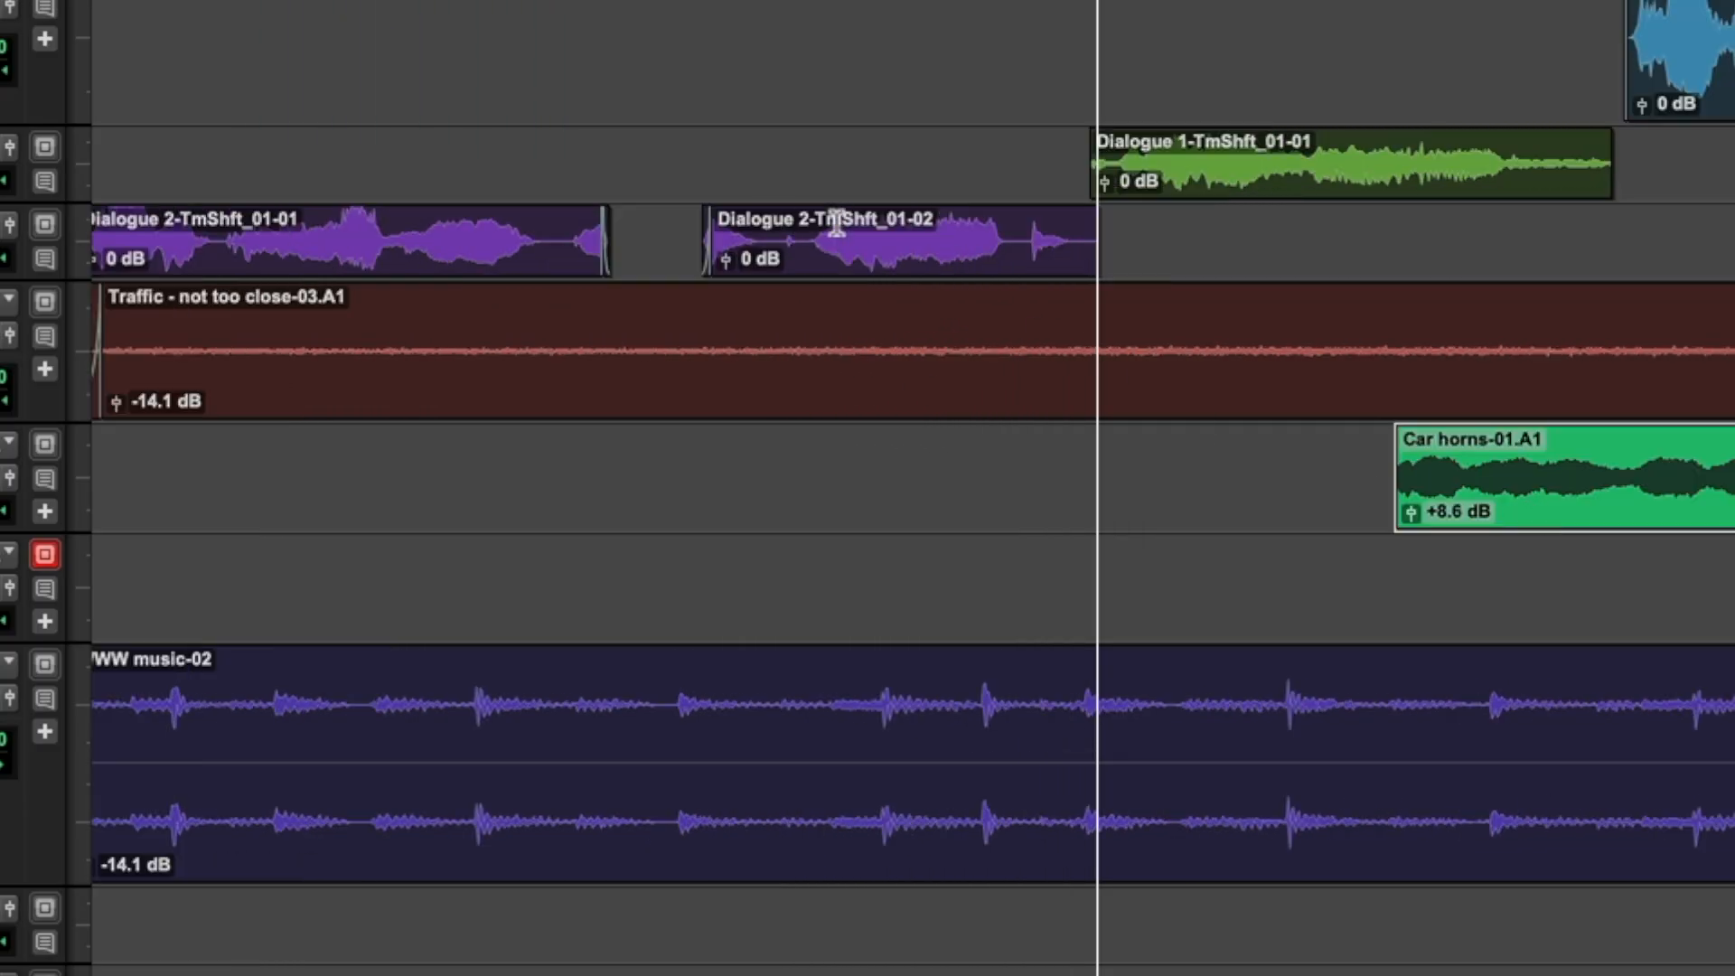
scroll(899, 264, left, 5)
scroll(938, 268, right, 3)
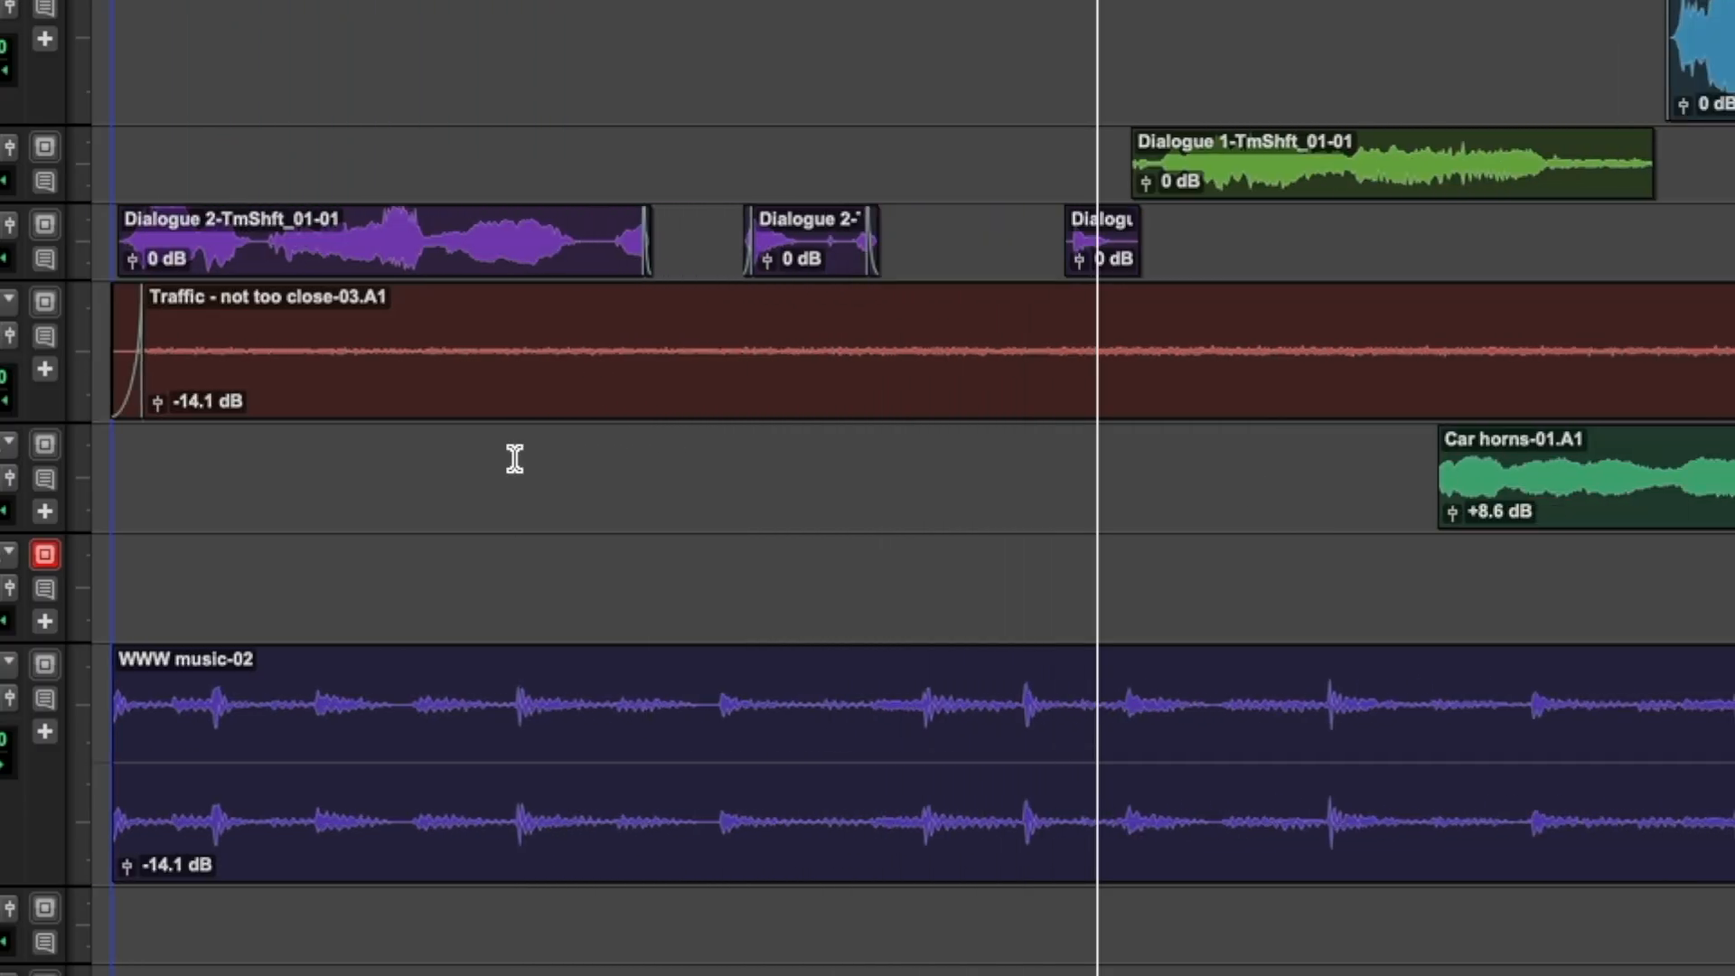
scroll(904, 473, left, 7)
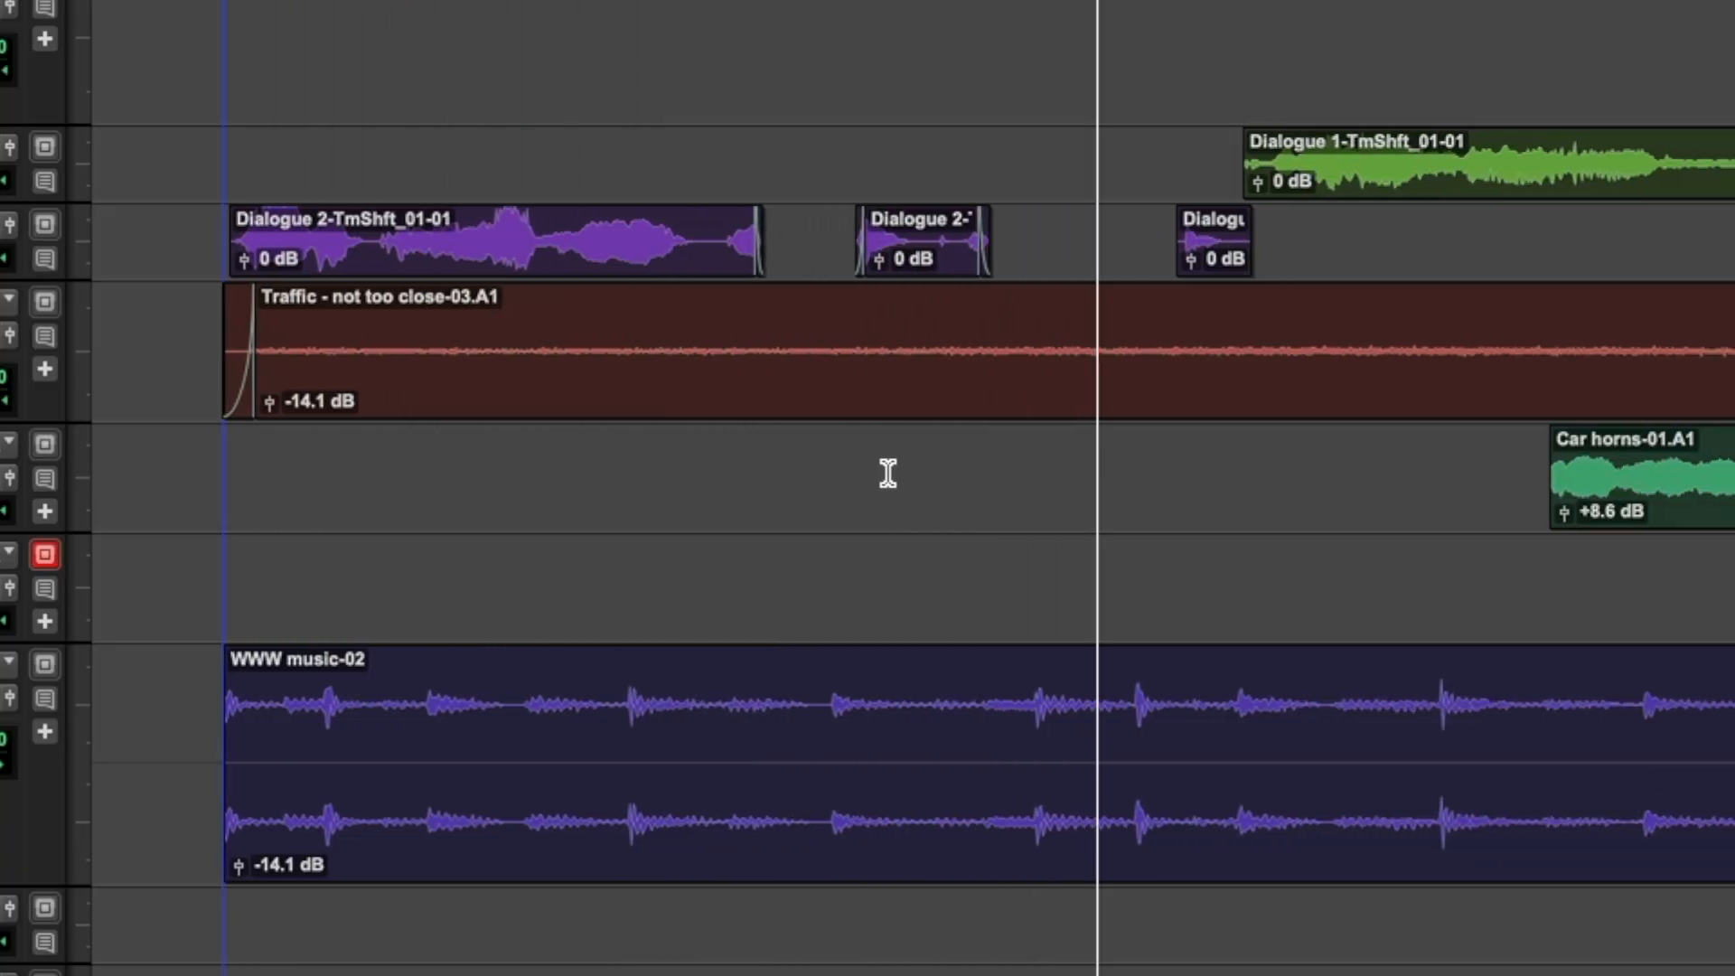
- Move Car horns past the dialogue and delete a section near the start of the Dialogue 1 clip, with short fades at the cut edges
drag(1211, 499, 1435, 515)
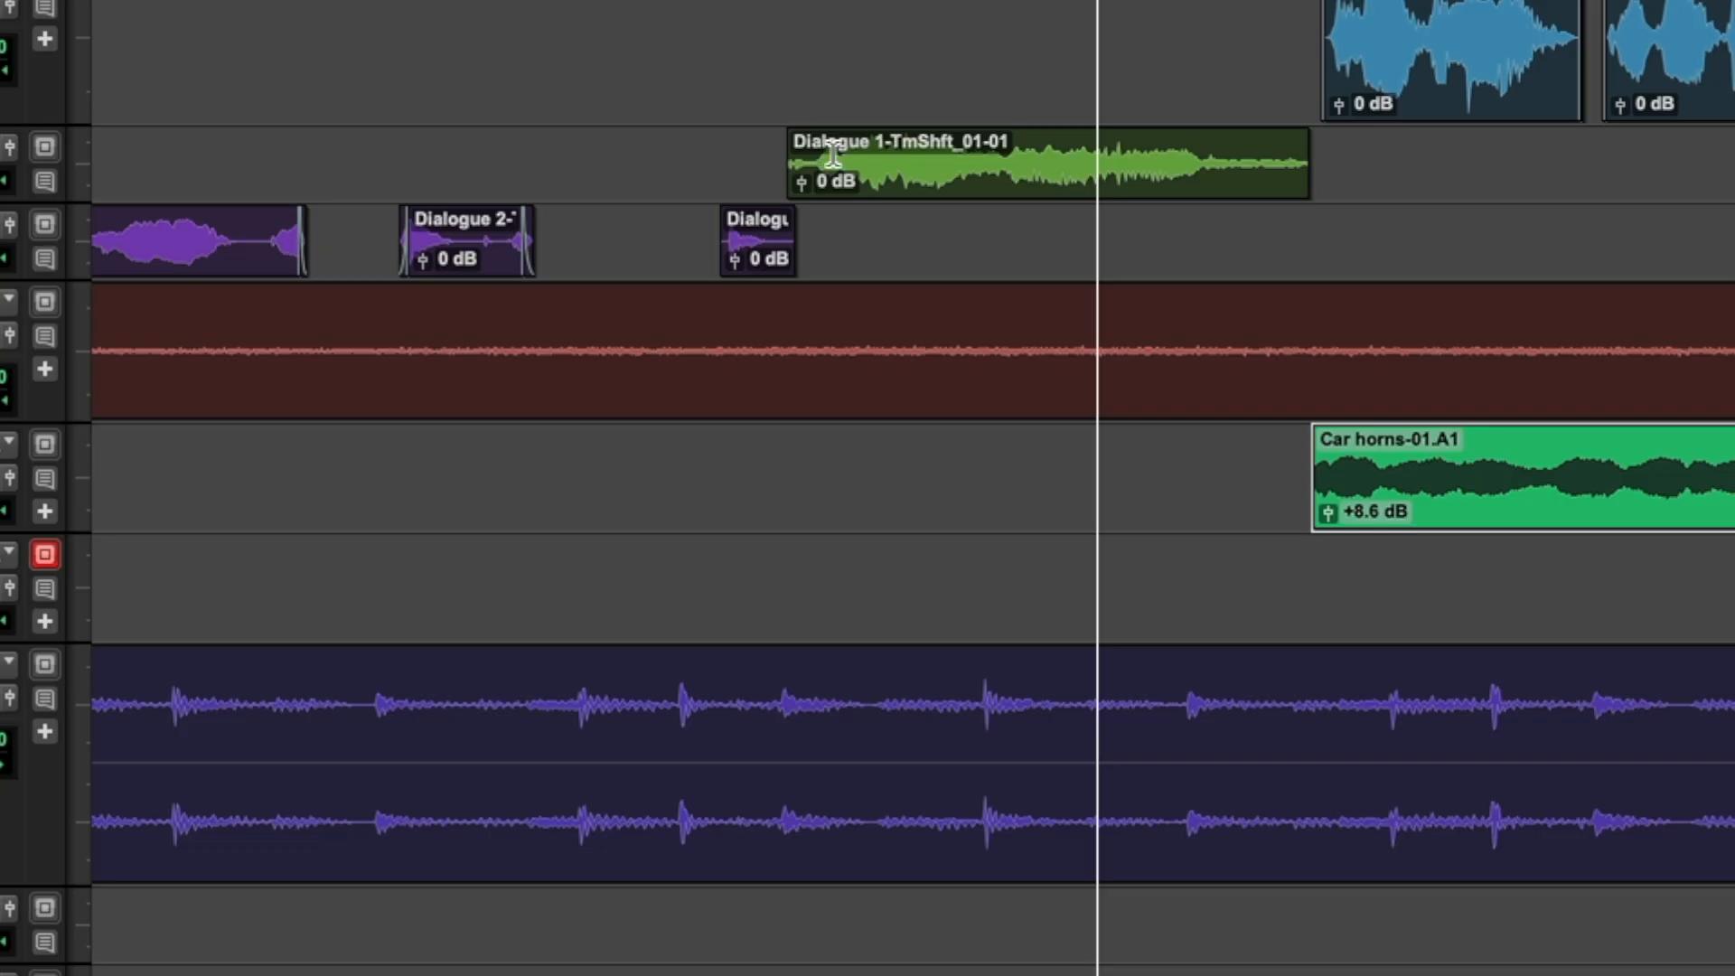
drag(842, 156, 1030, 156)
key(Delete)
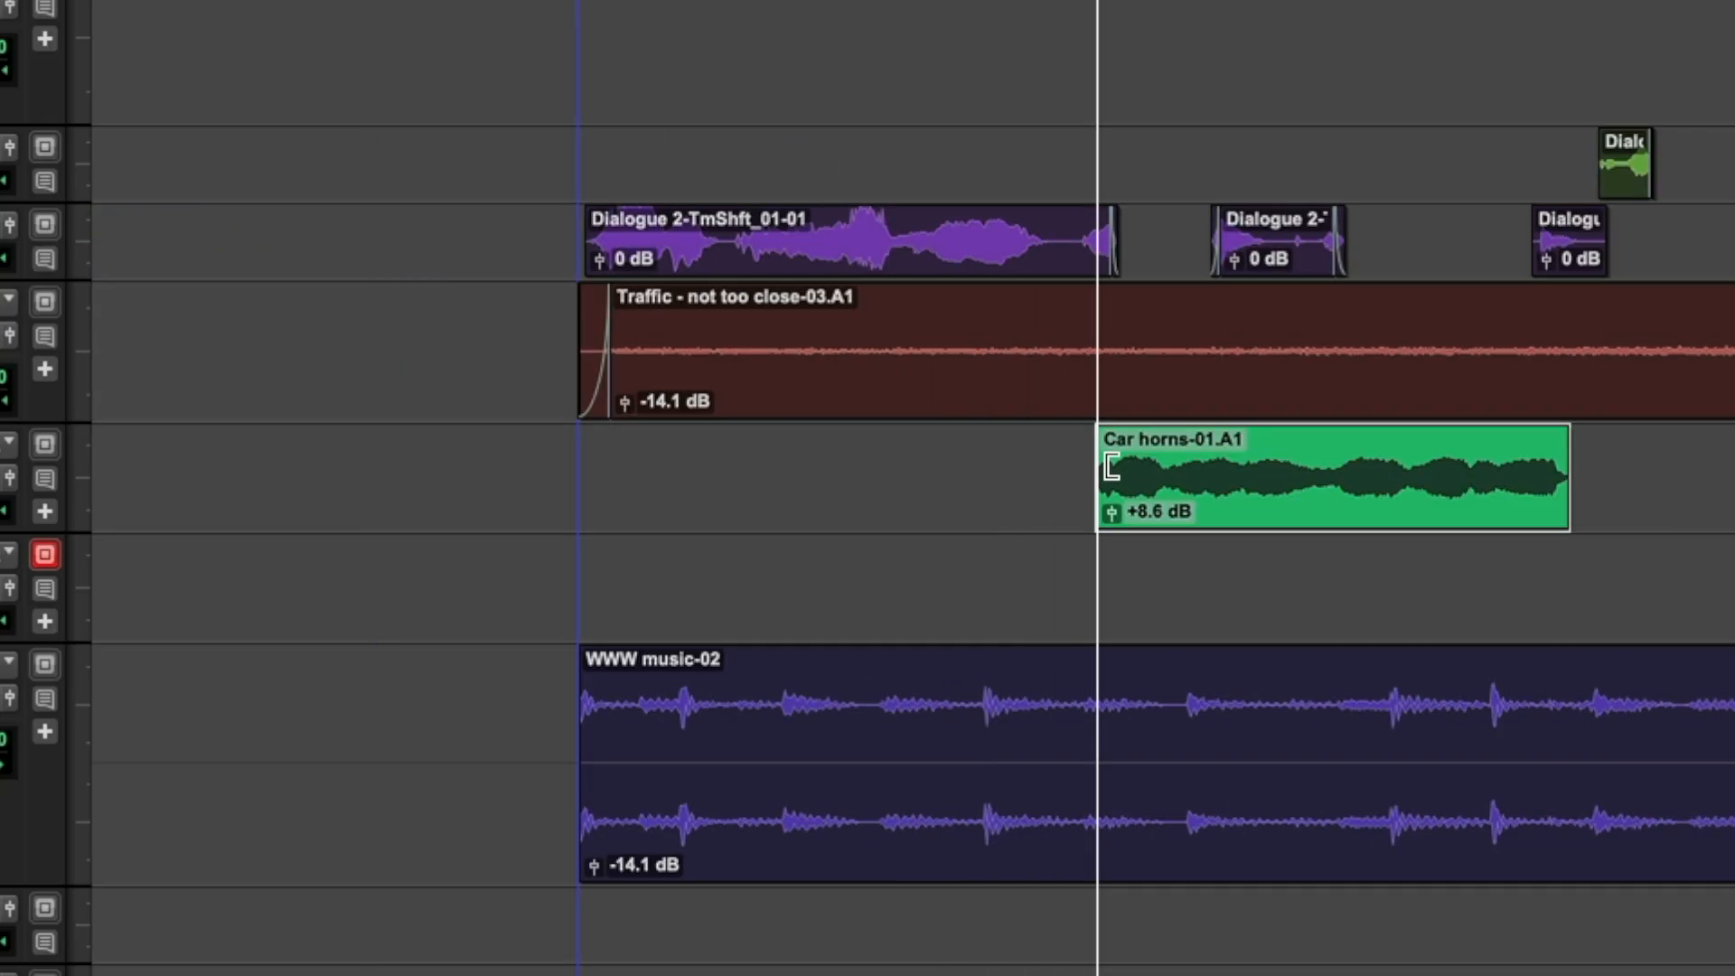
- Trim the start of the Car horns clip, fit it into the first Dialogue 2 gap with a short fade-in, and play it back
drag(1111, 468, 1415, 468)
drag(1500, 523, 1125, 507)
key(super+bracketright)
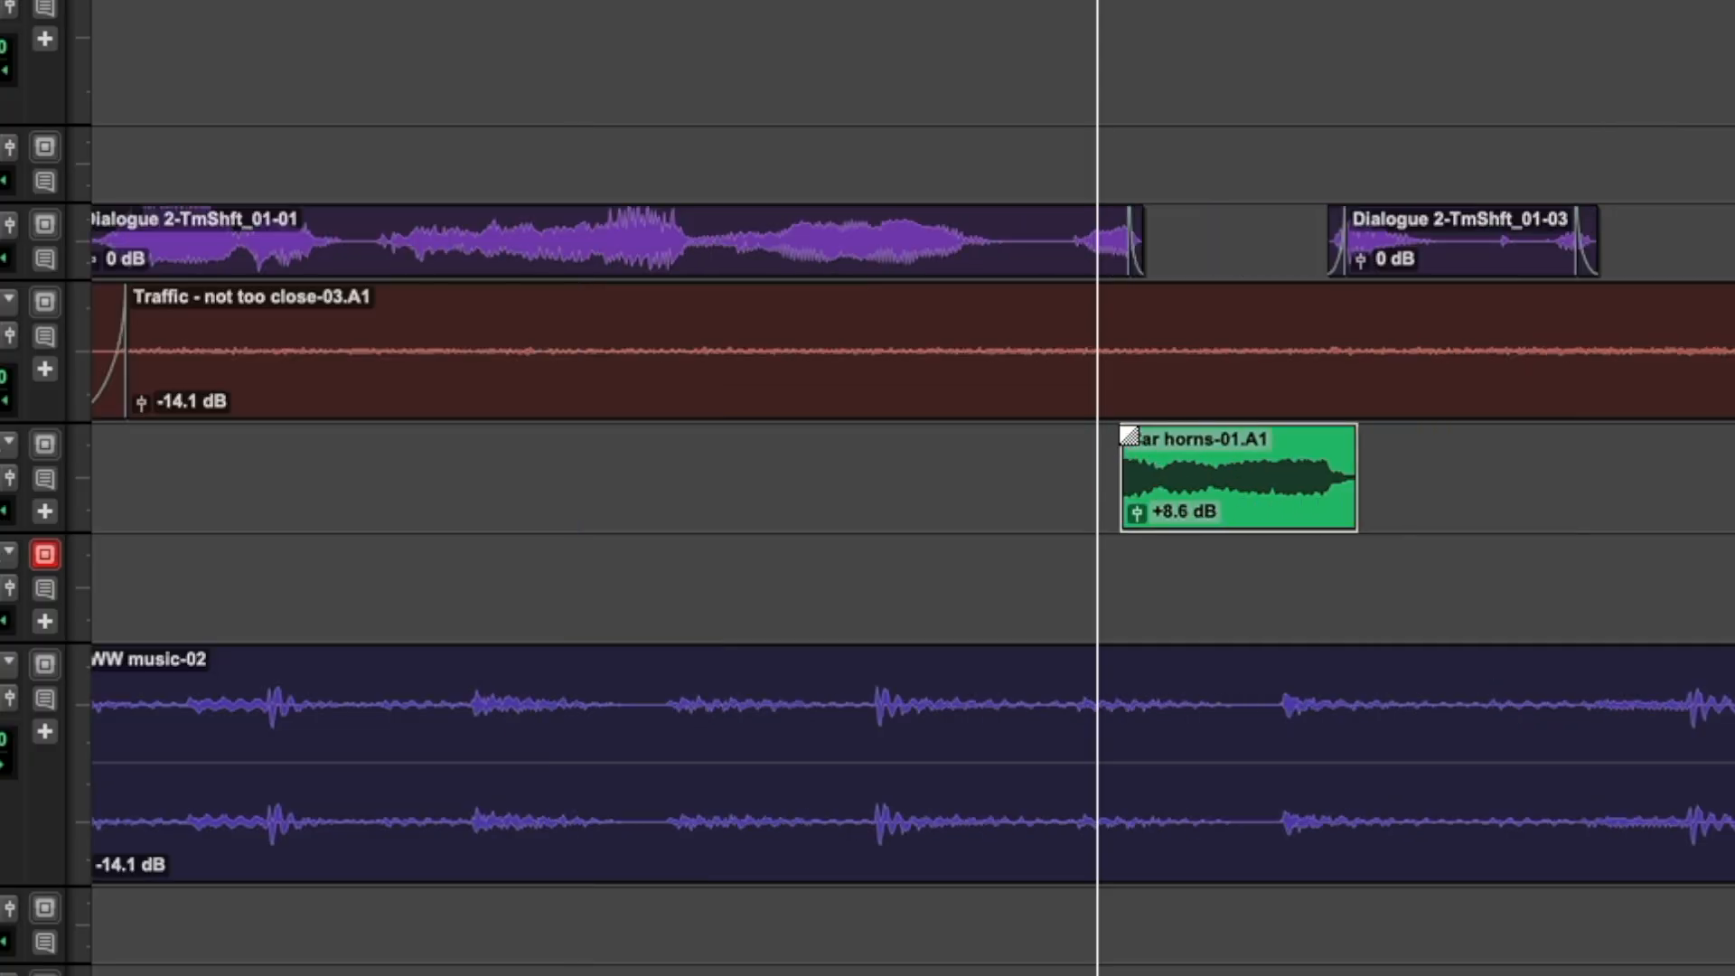
click(1059, 449)
key(r)
key(r)
key(space)
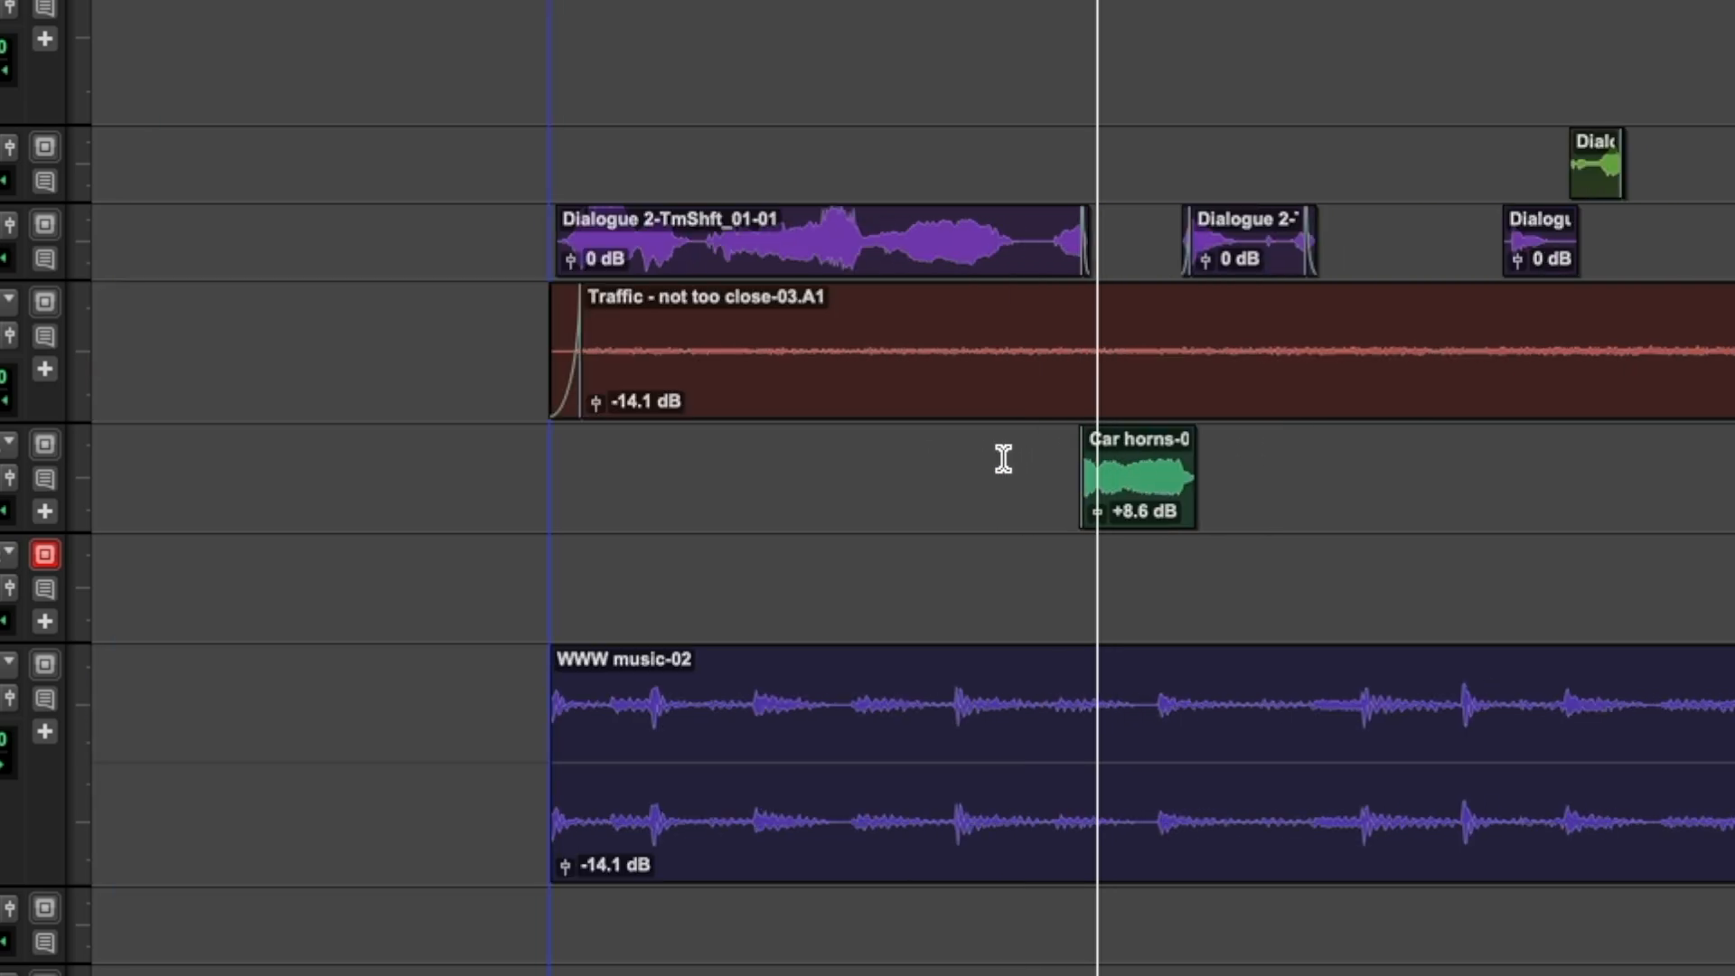
key(space)
- Copy the horn clip into the second Dialogue 2 gap, lengthen the copy to cover the gap, and play the result
click(792, 523)
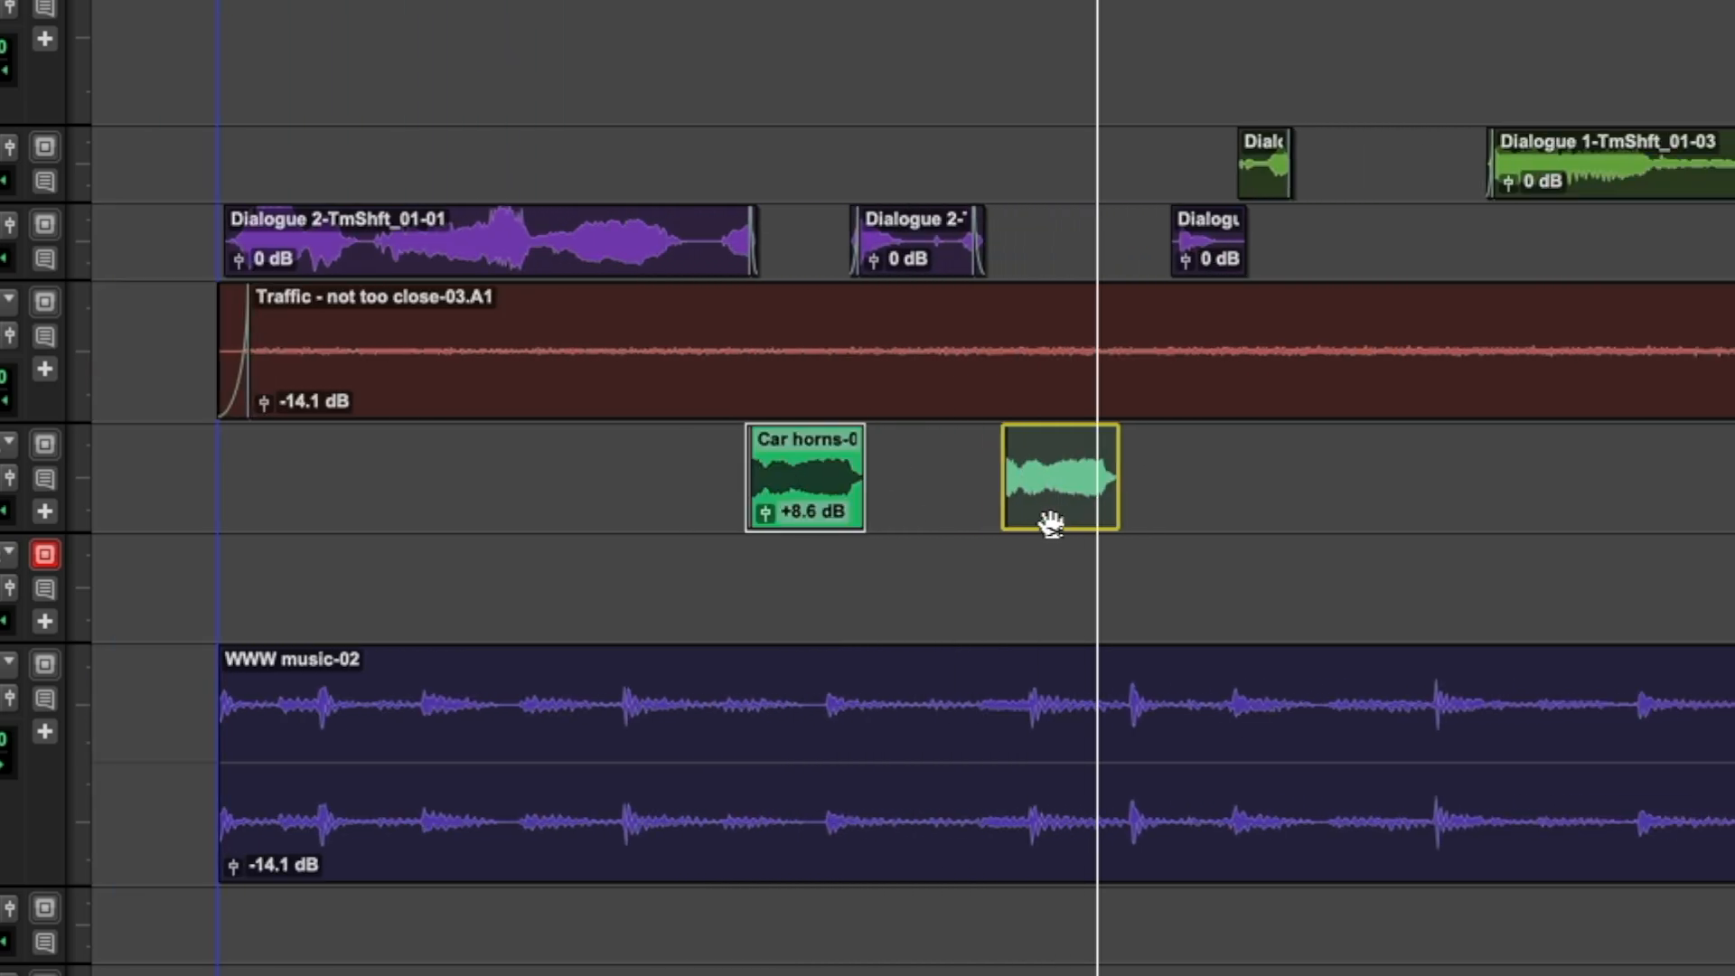
drag(1029, 517, 1022, 514)
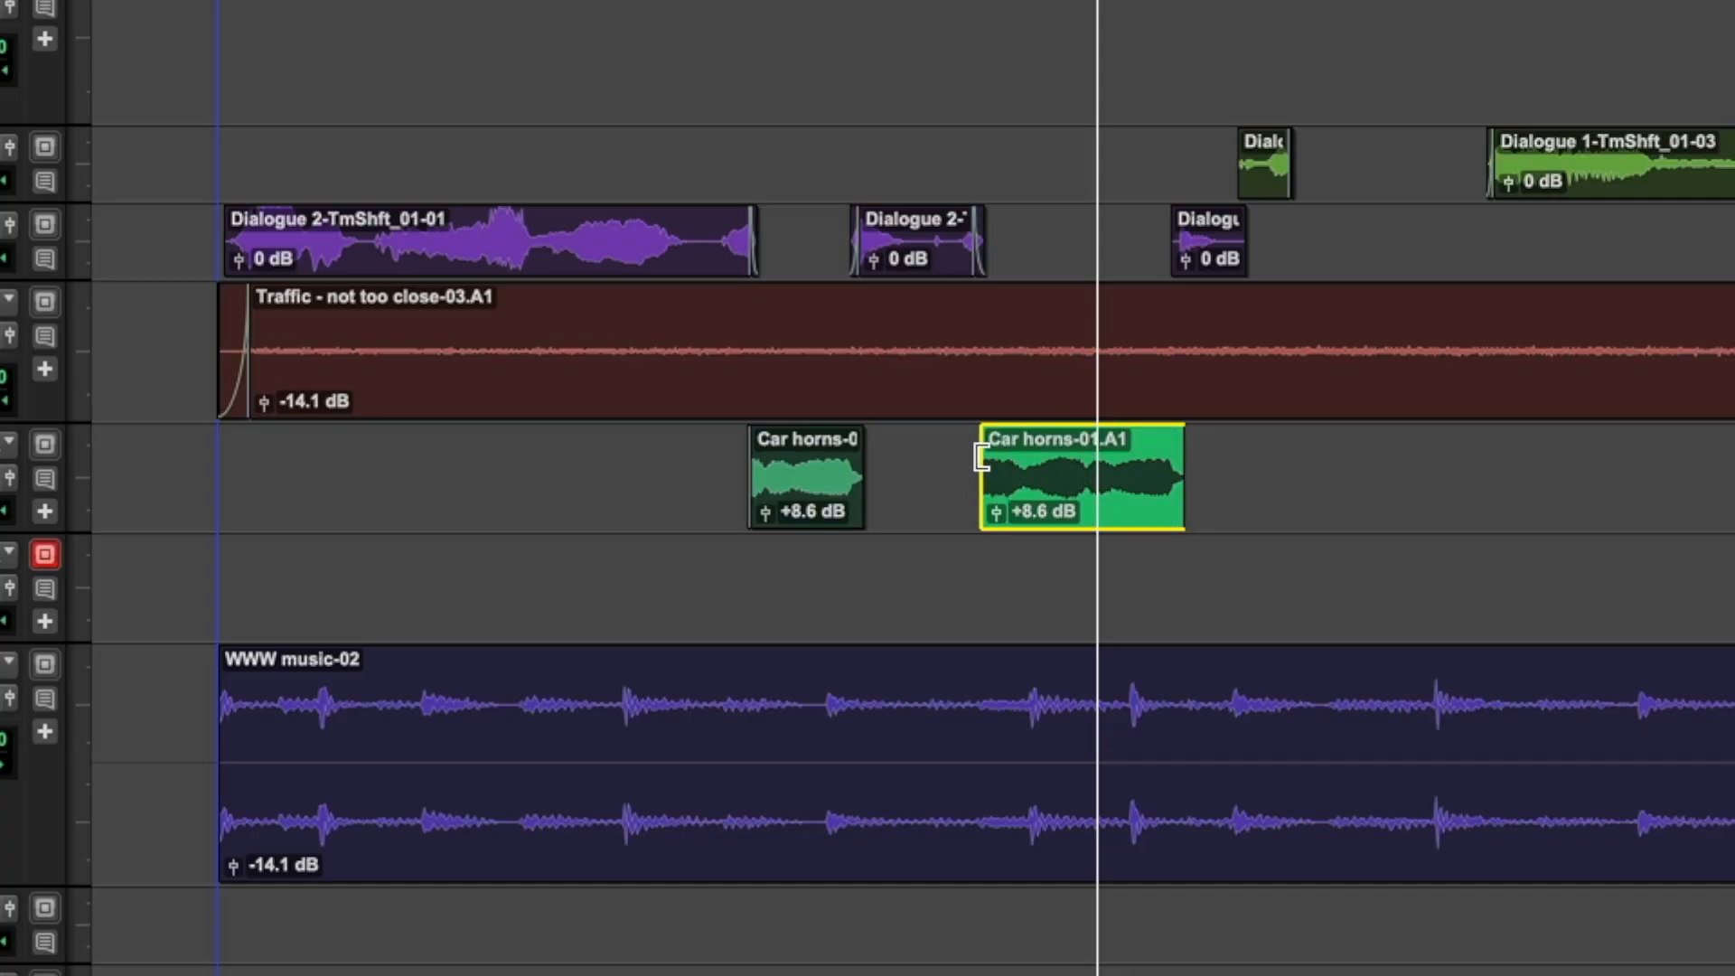
click(630, 444)
key(space)
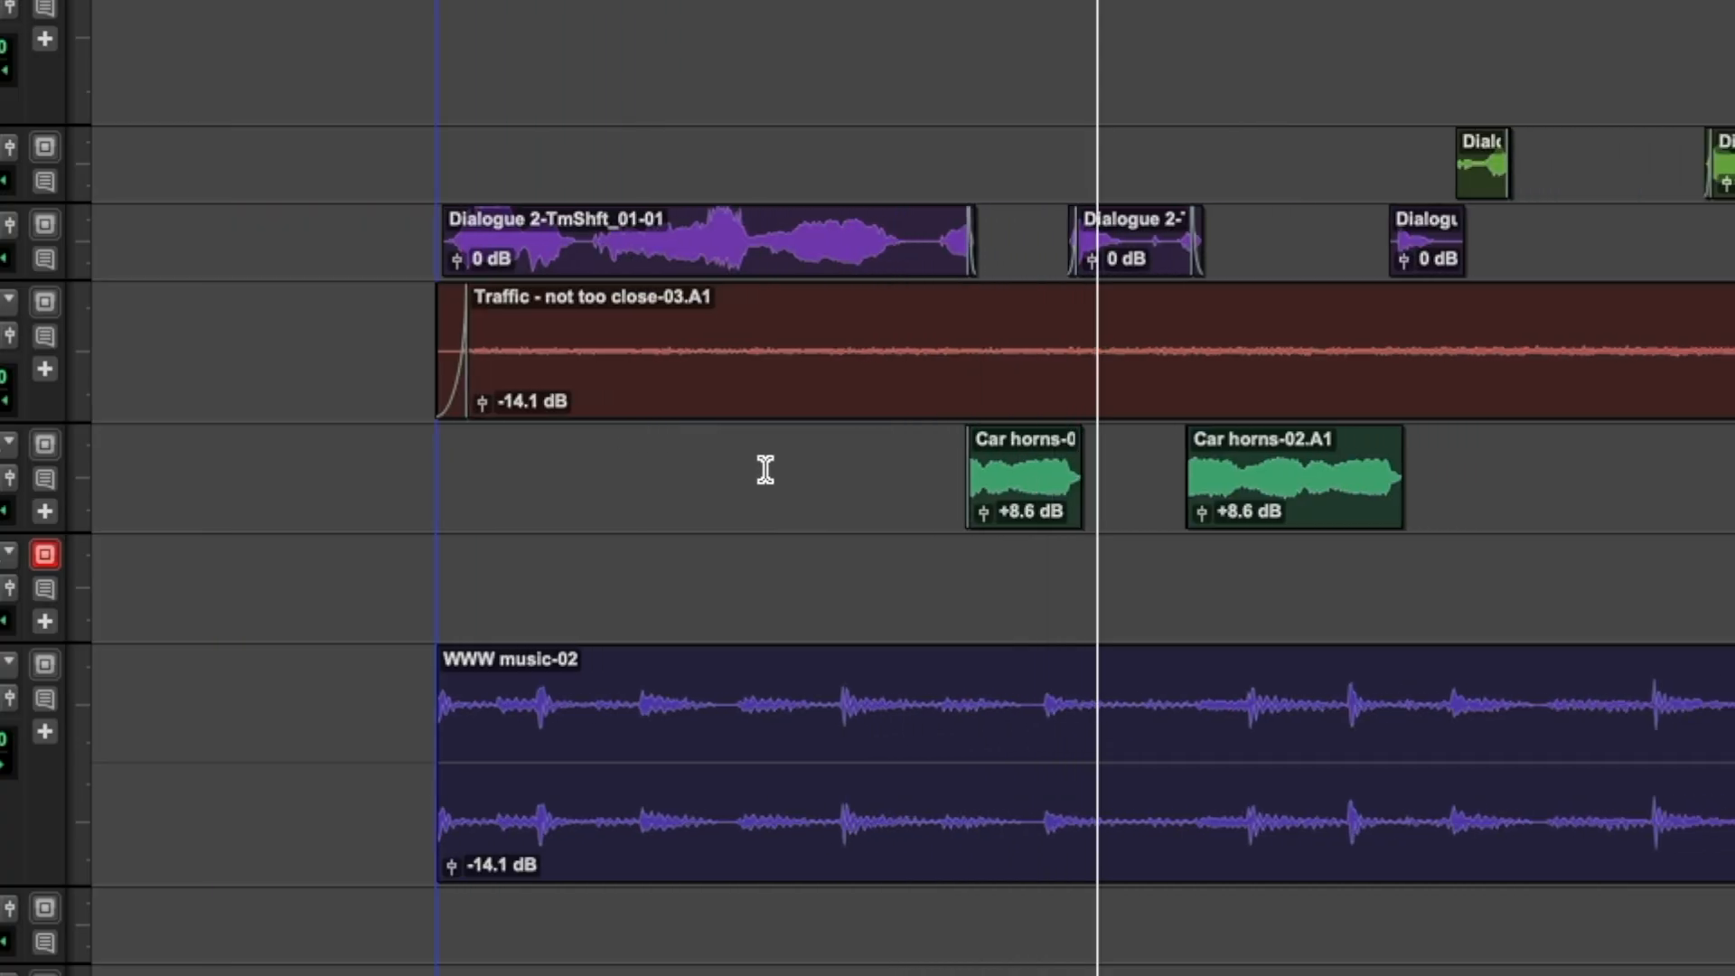
- Copy Car horns-02.A1 along the horn track to the gap between the two Dialogue 1 clips, trim the copy's start and audition it
drag(756, 479, 1009, 501)
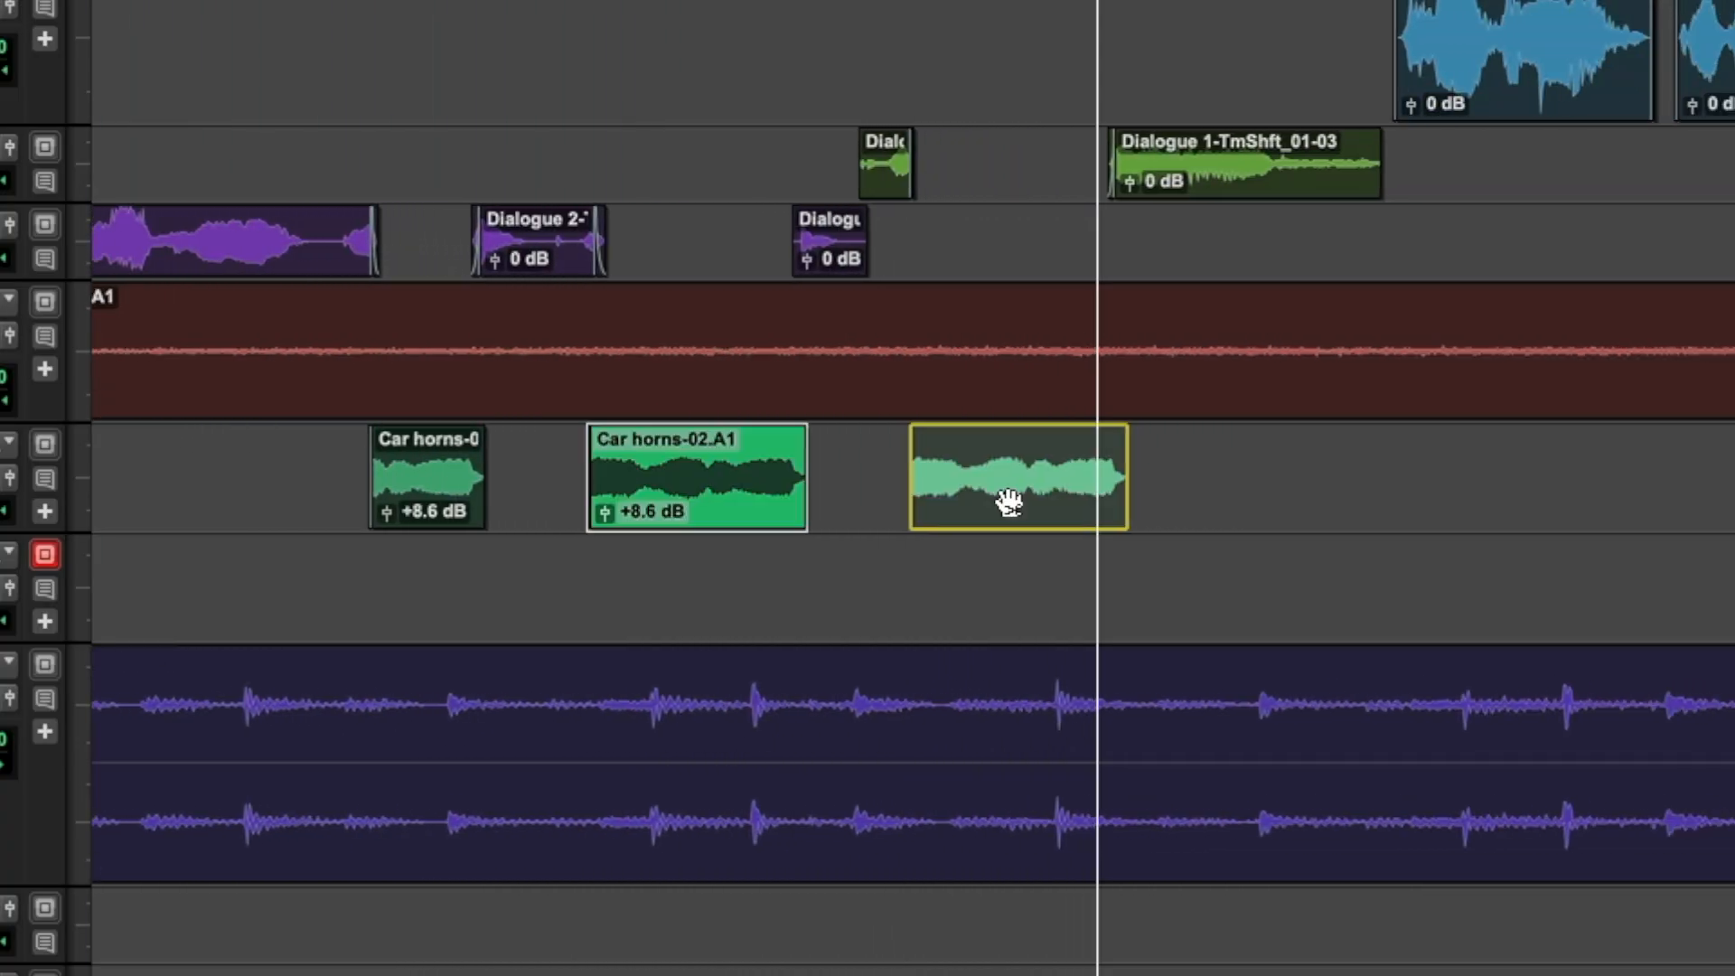
drag(1014, 501, 1011, 502)
drag(1104, 494, 1082, 494)
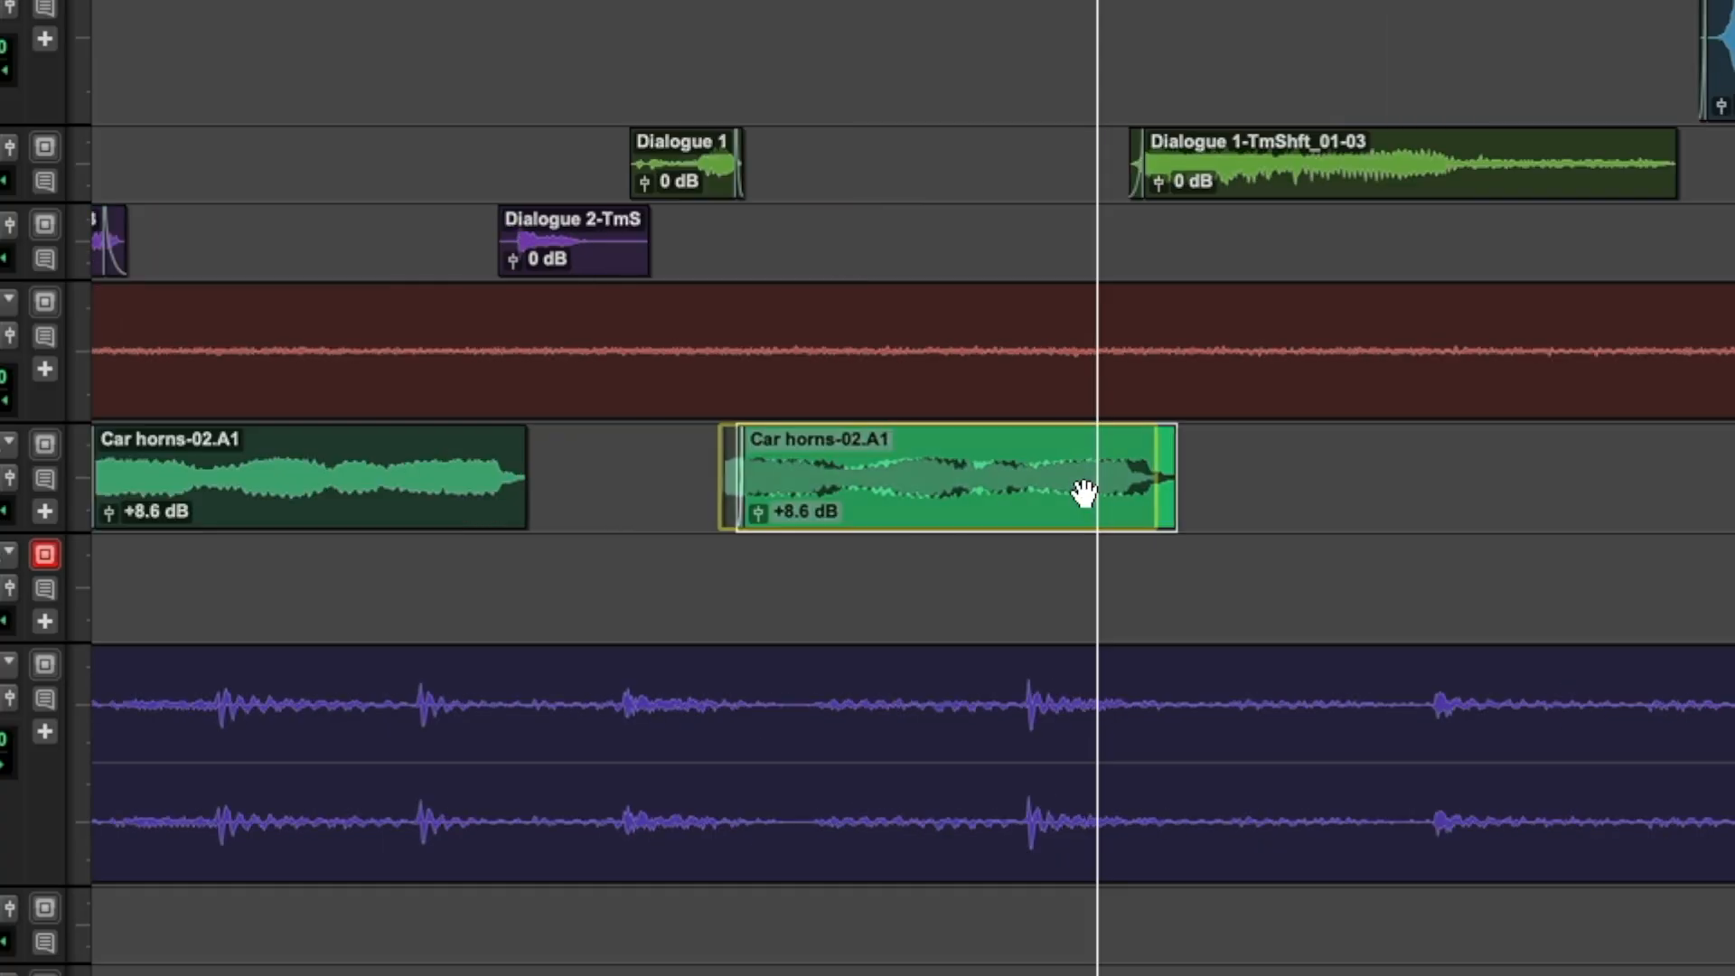
drag(730, 459, 736, 461)
key(r)
key(r)
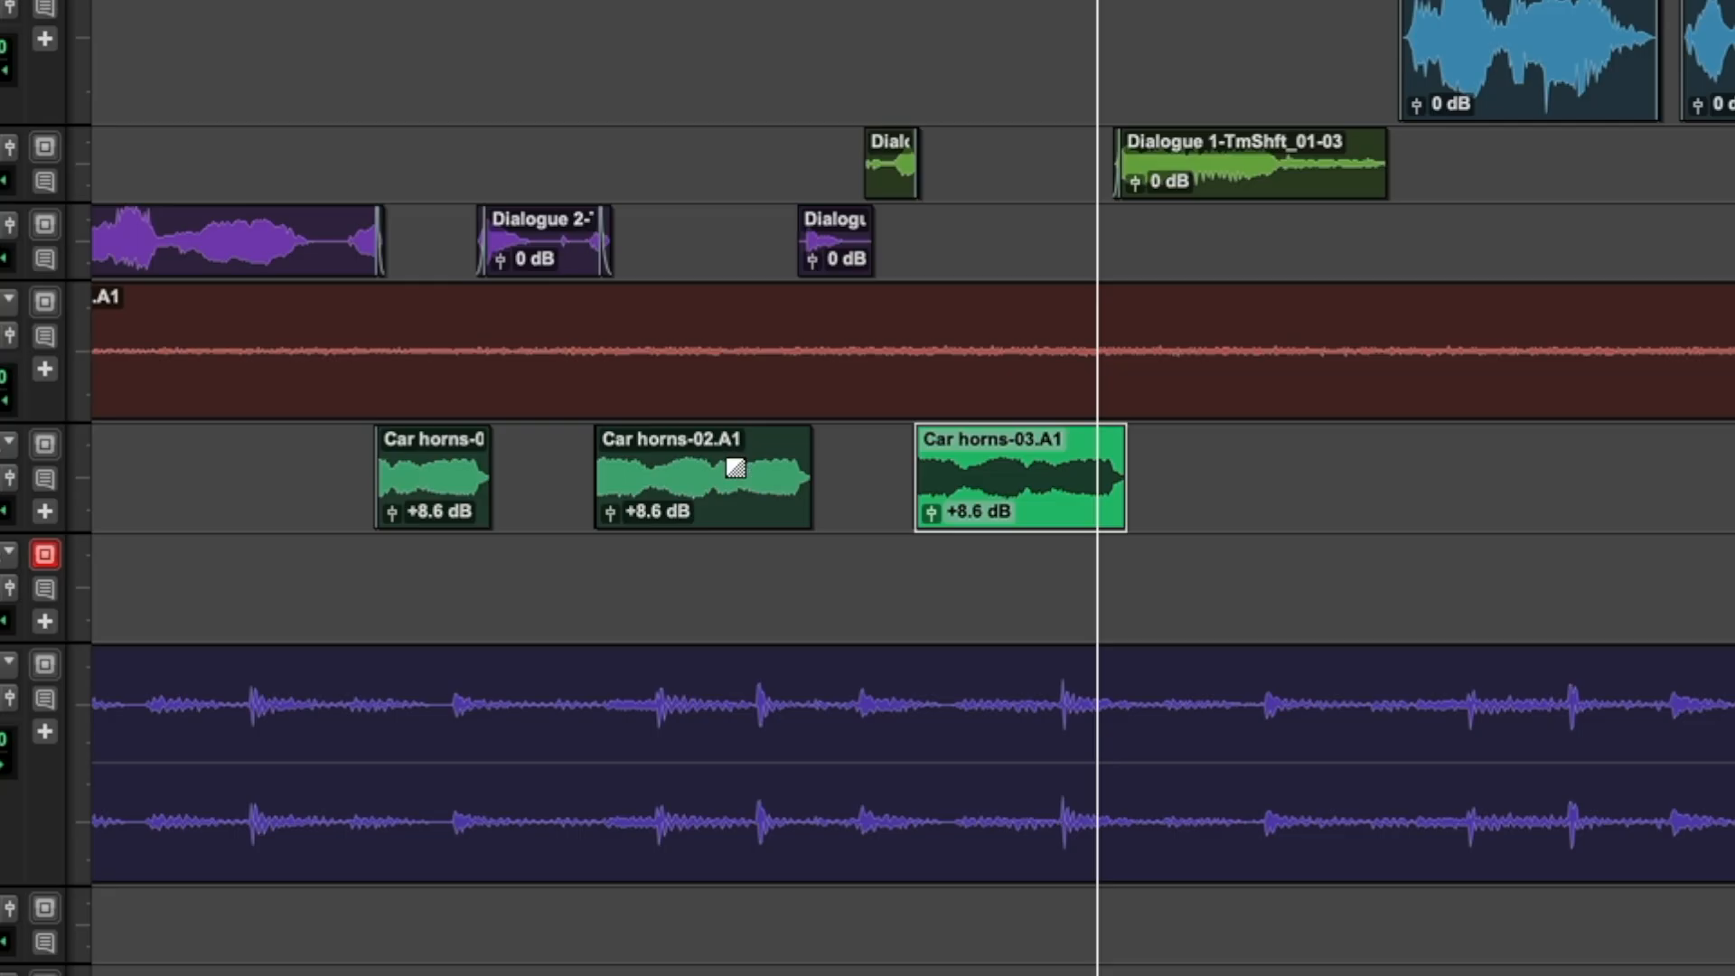
key(space)
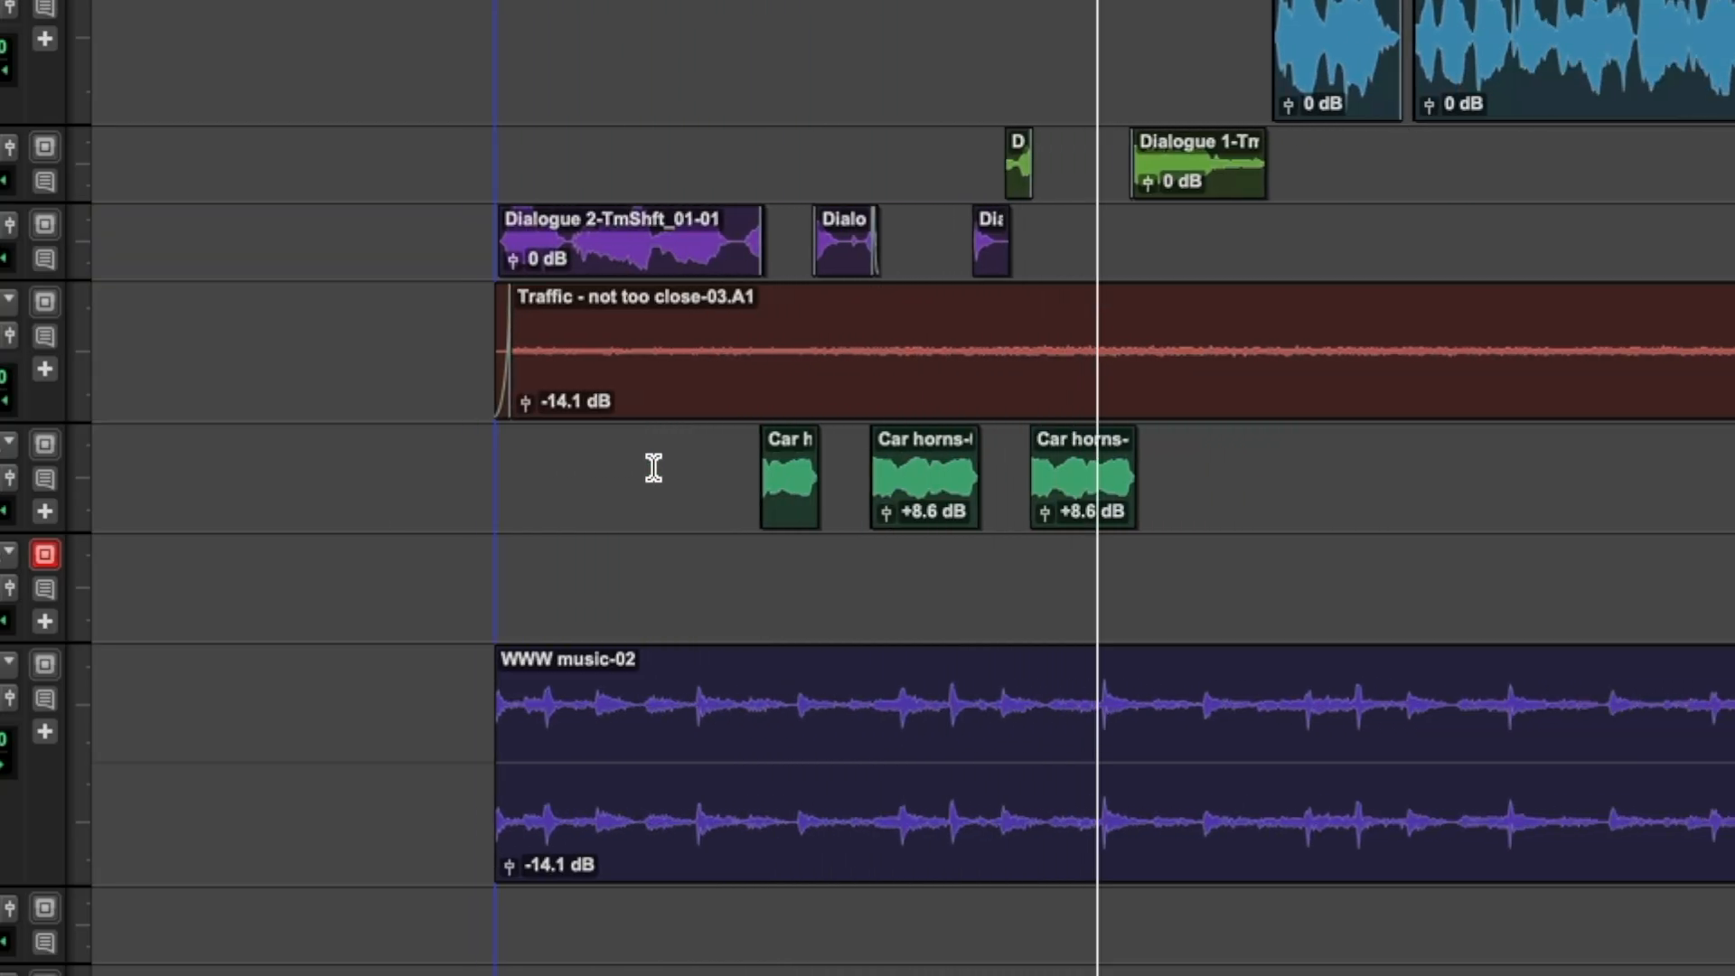
key(space)
- Extend the facing edges of the two Dialogue 1 clips, shorten Car horns-03.A1 to fit between them and play back the section
drag(720, 159, 699, 160)
drag(511, 158, 518, 157)
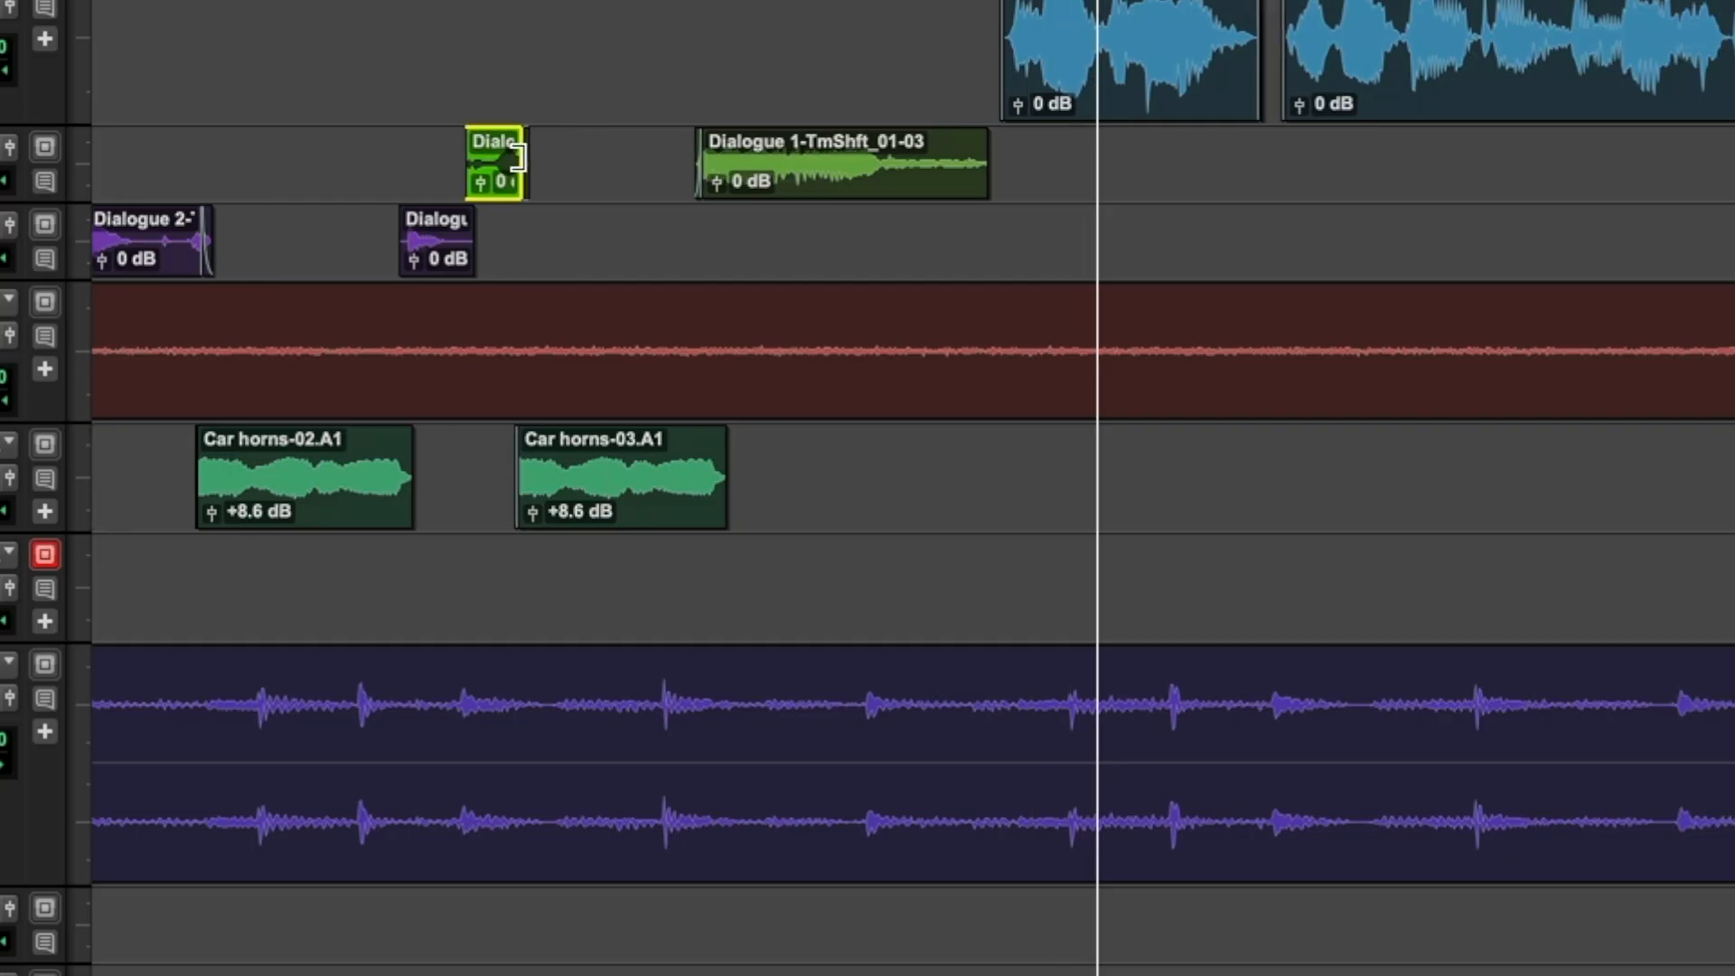
drag(567, 504, 535, 461)
click(442, 464)
key(space)
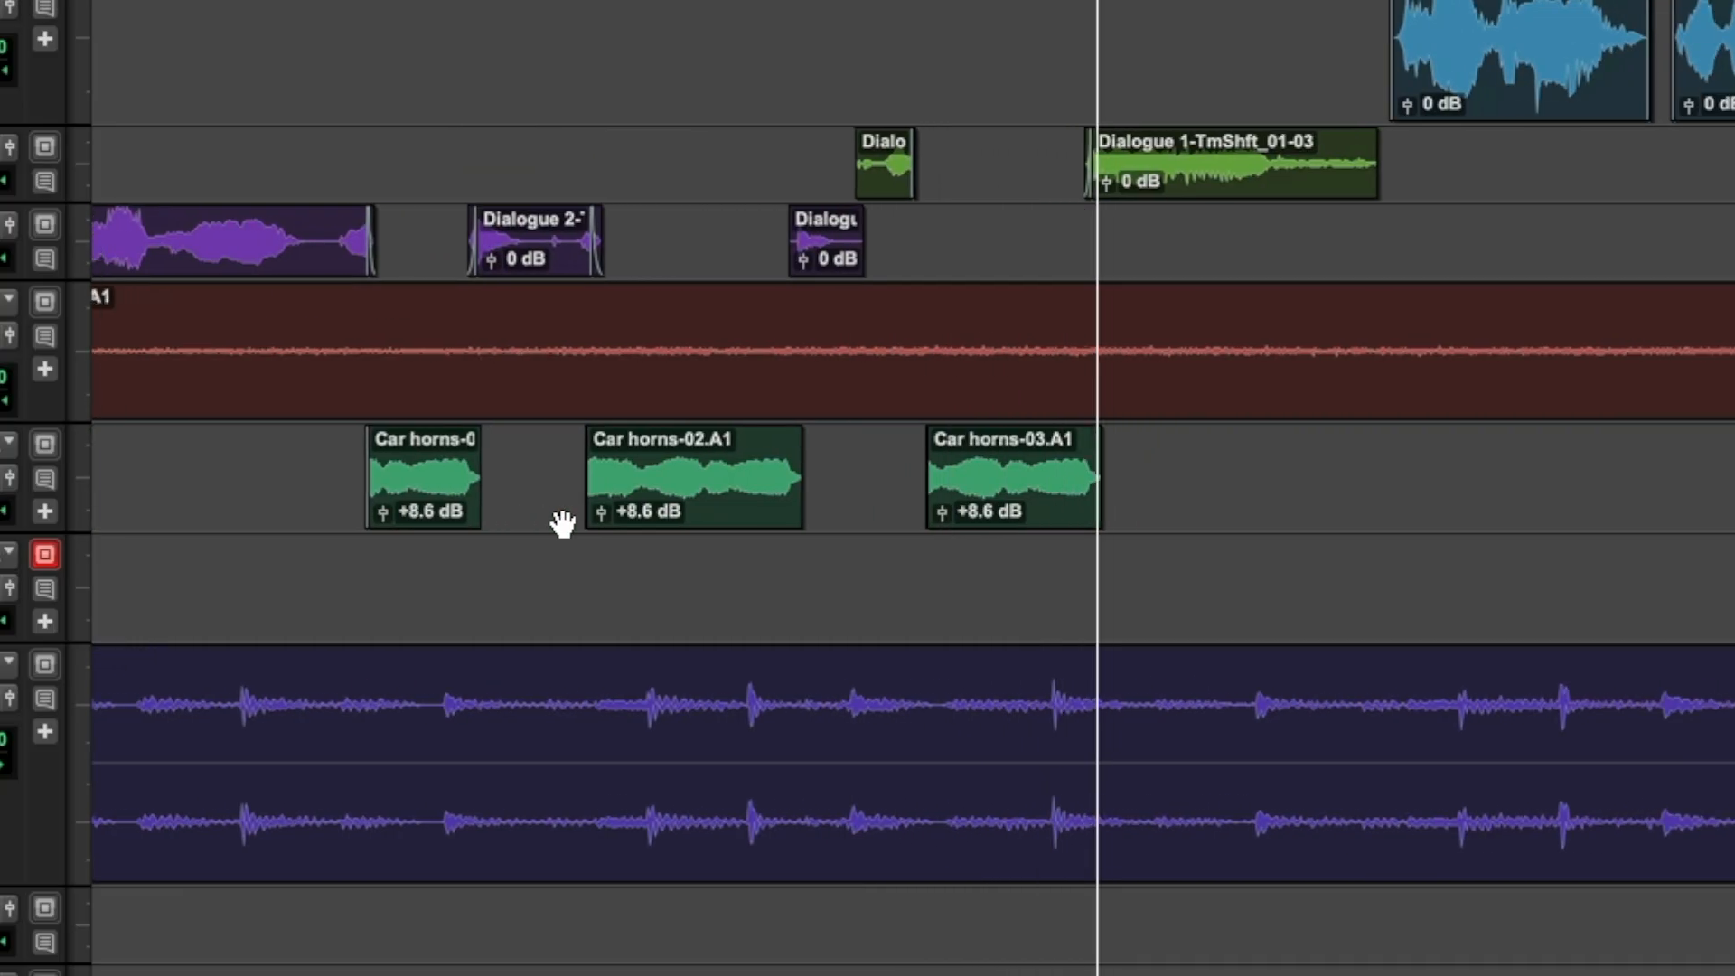
key(r)
key(r)
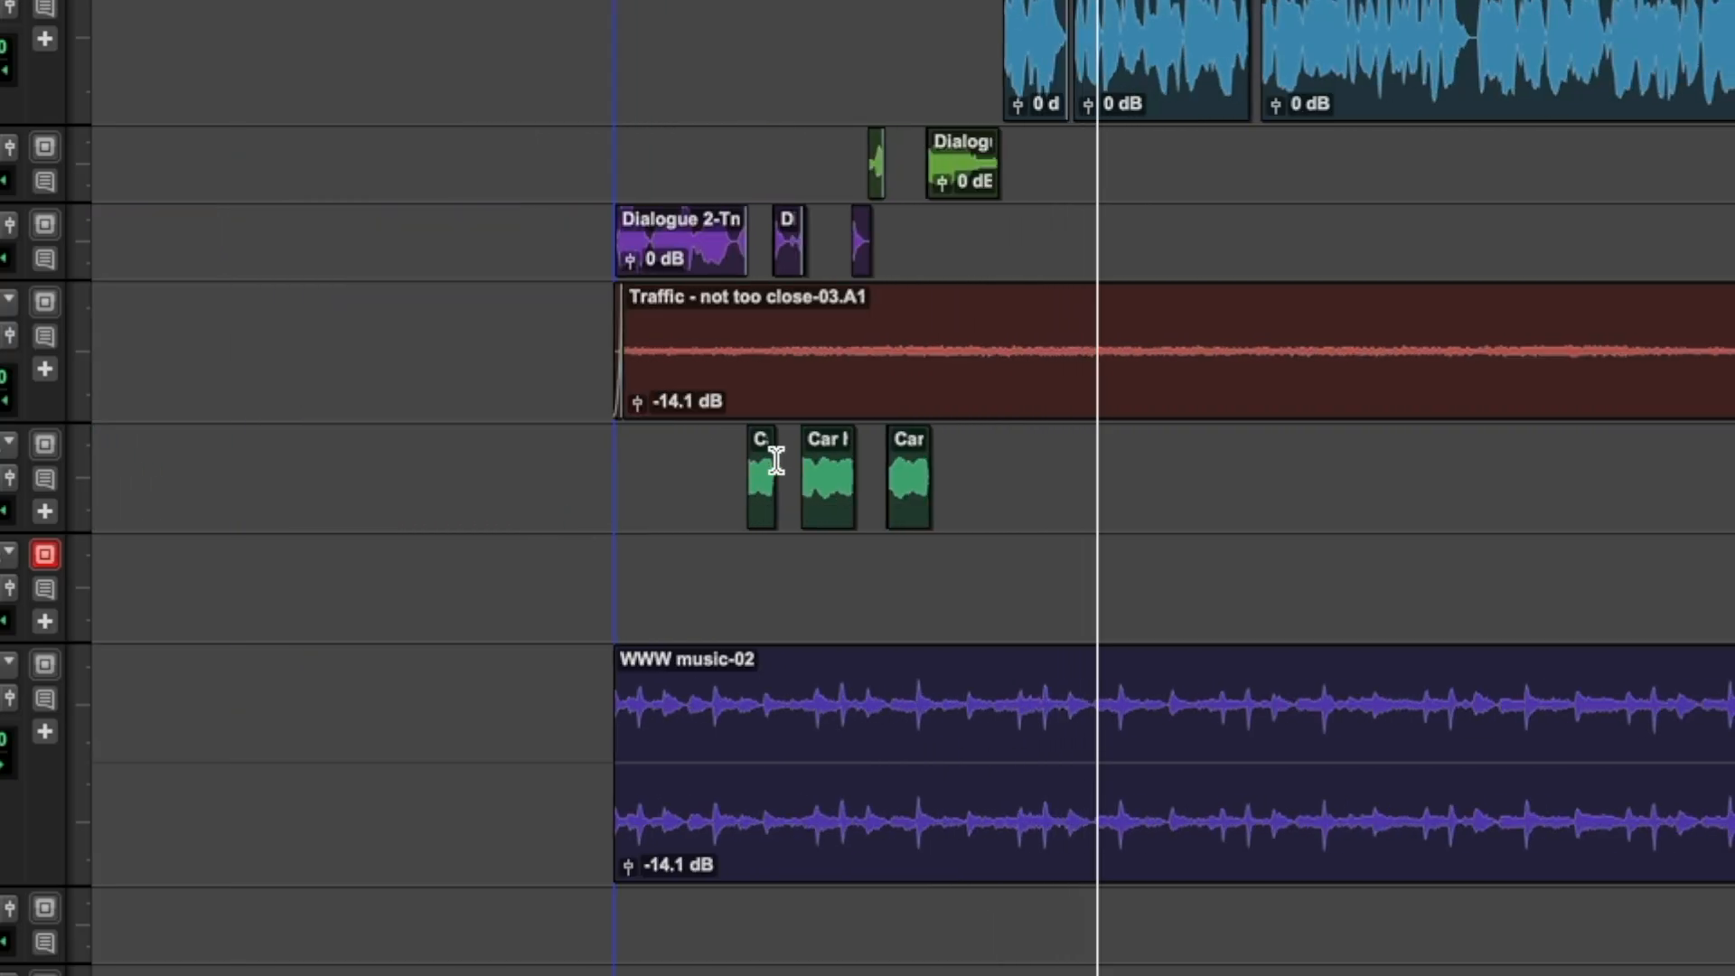
key(space)
key(space)
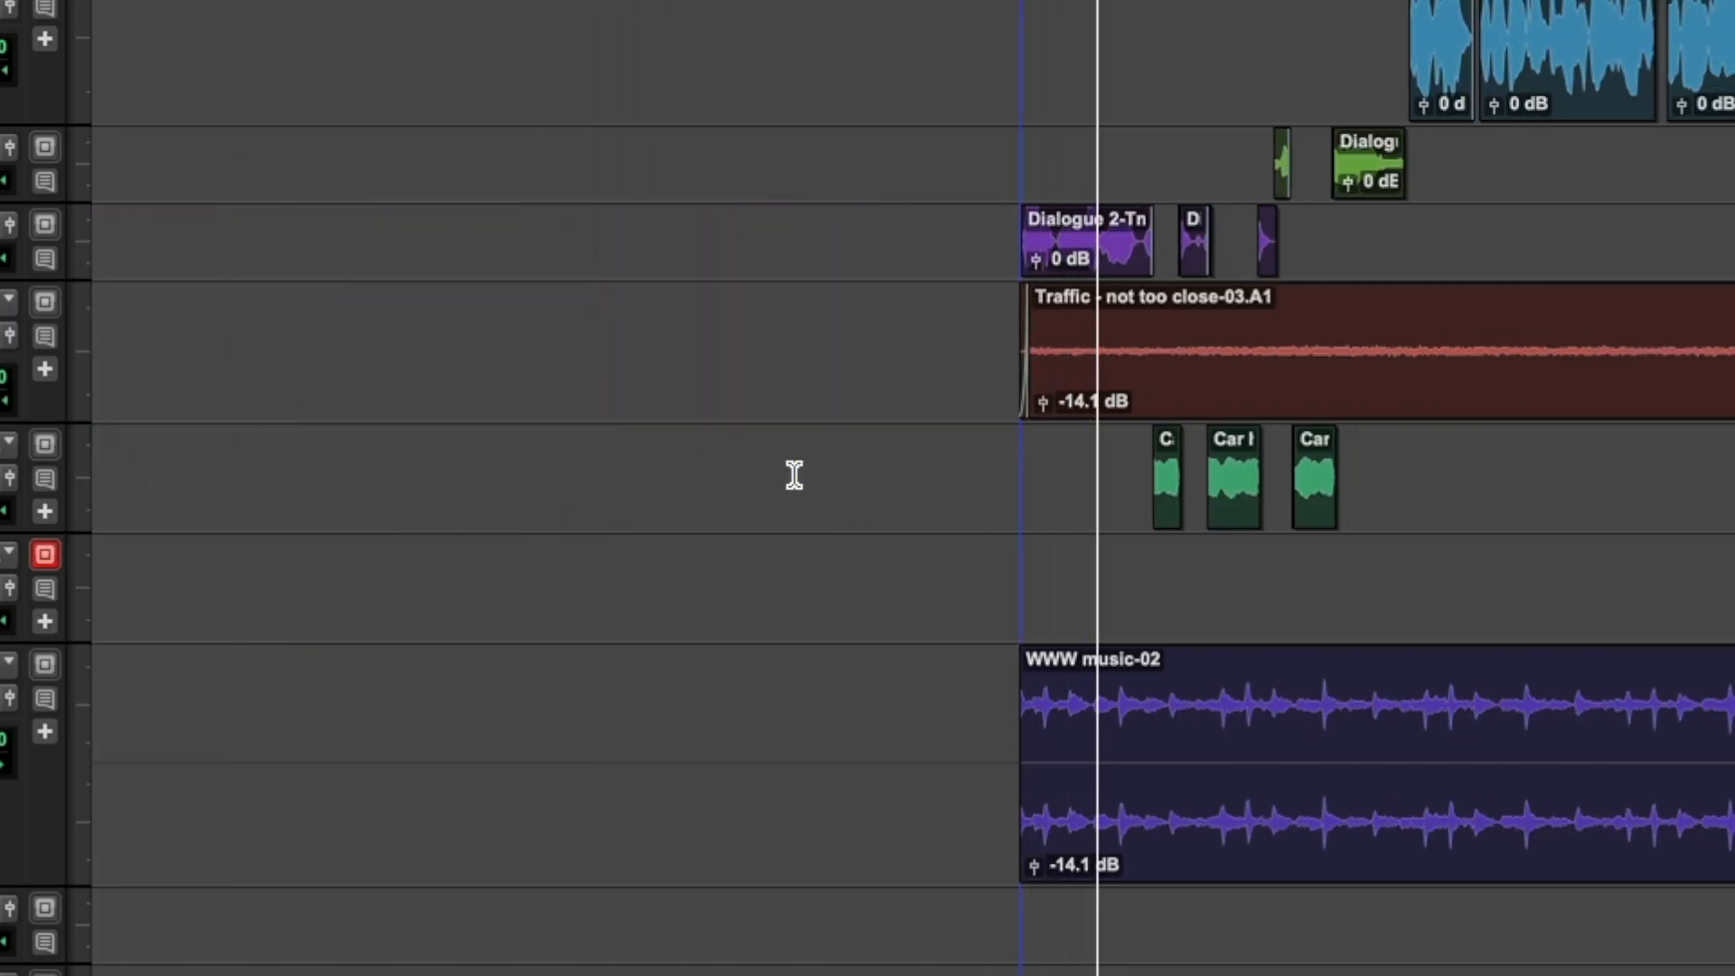
- Extend the end of the second Dialogue 2 clip, Dialogue 2-TmShft_01-02, across the third Dialogue 2 clip to restore the full phrase
key(t)
key(t)
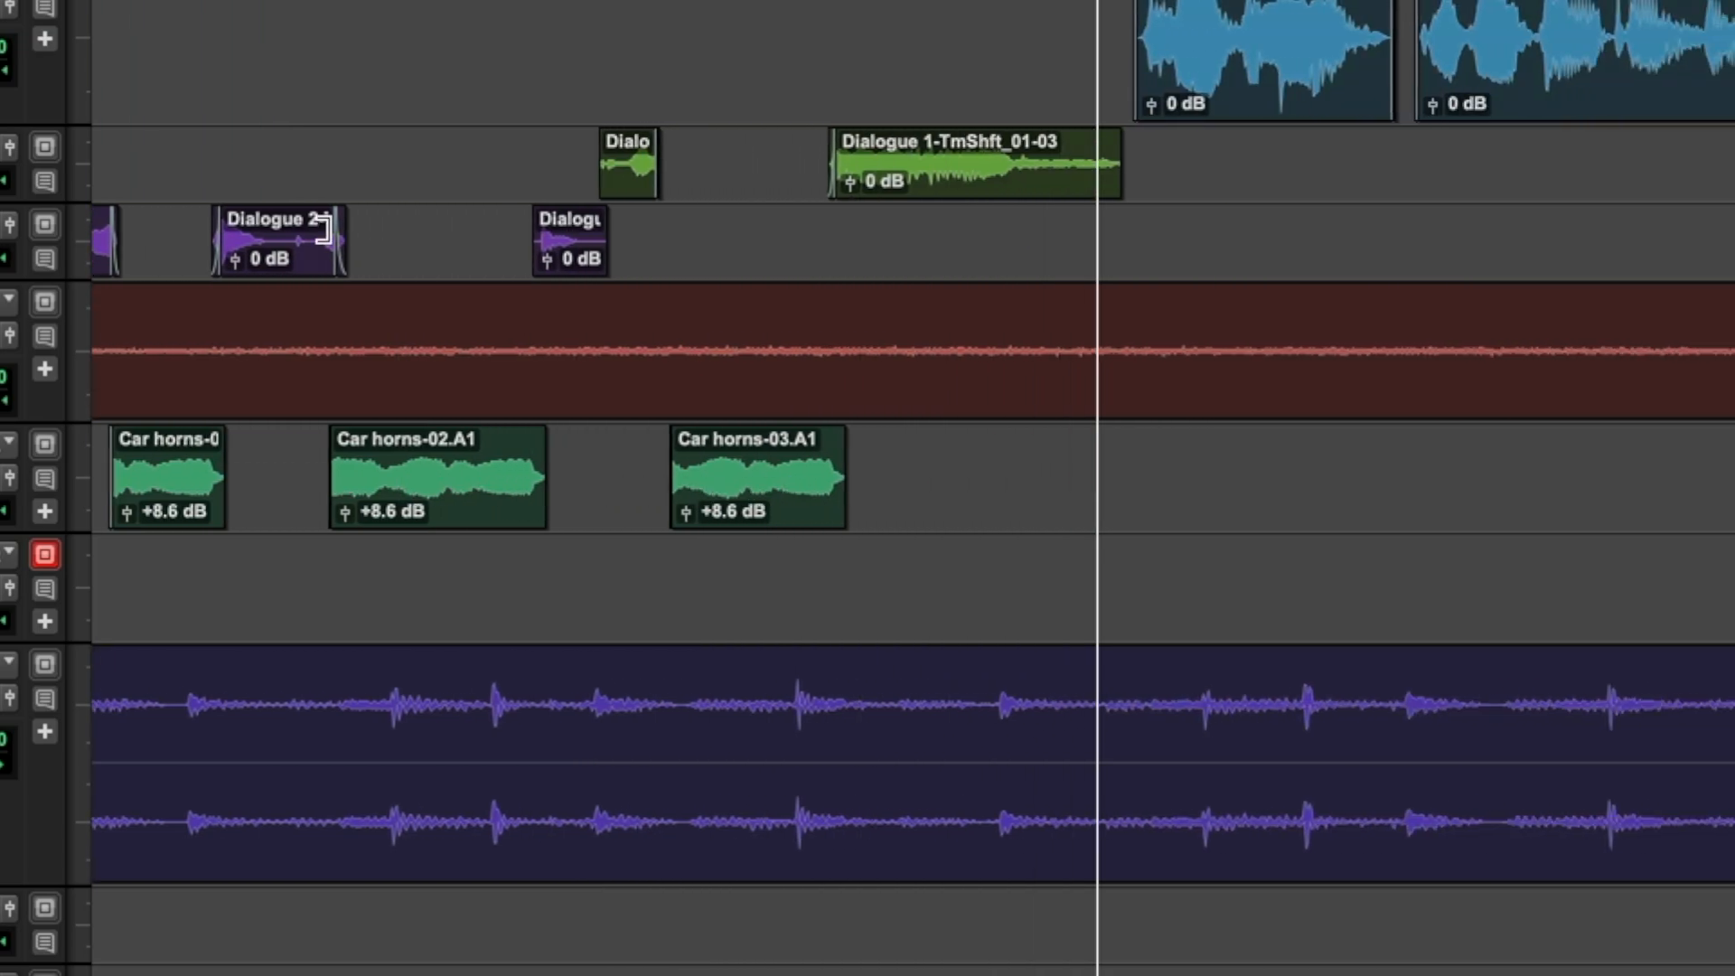
drag(323, 229, 595, 229)
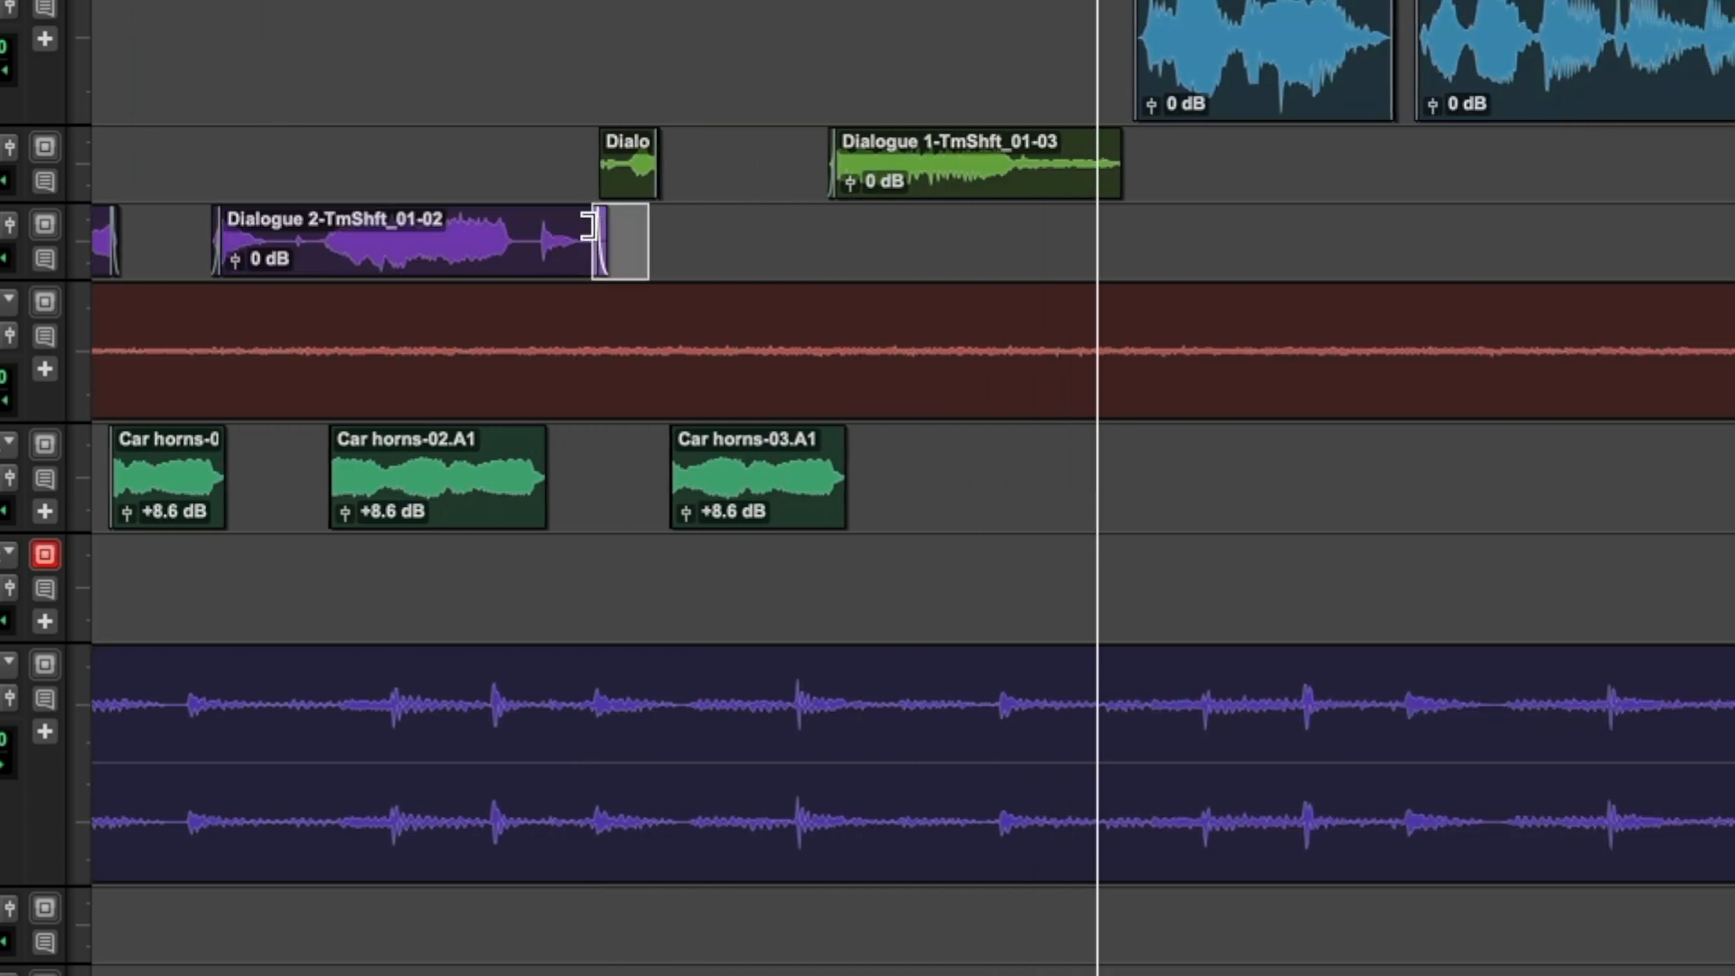
- Delete Car horns-02.A1 beneath the extended Dialogue 2 clip and play back the exchange
click(465, 495)
key(Delete)
key(r)
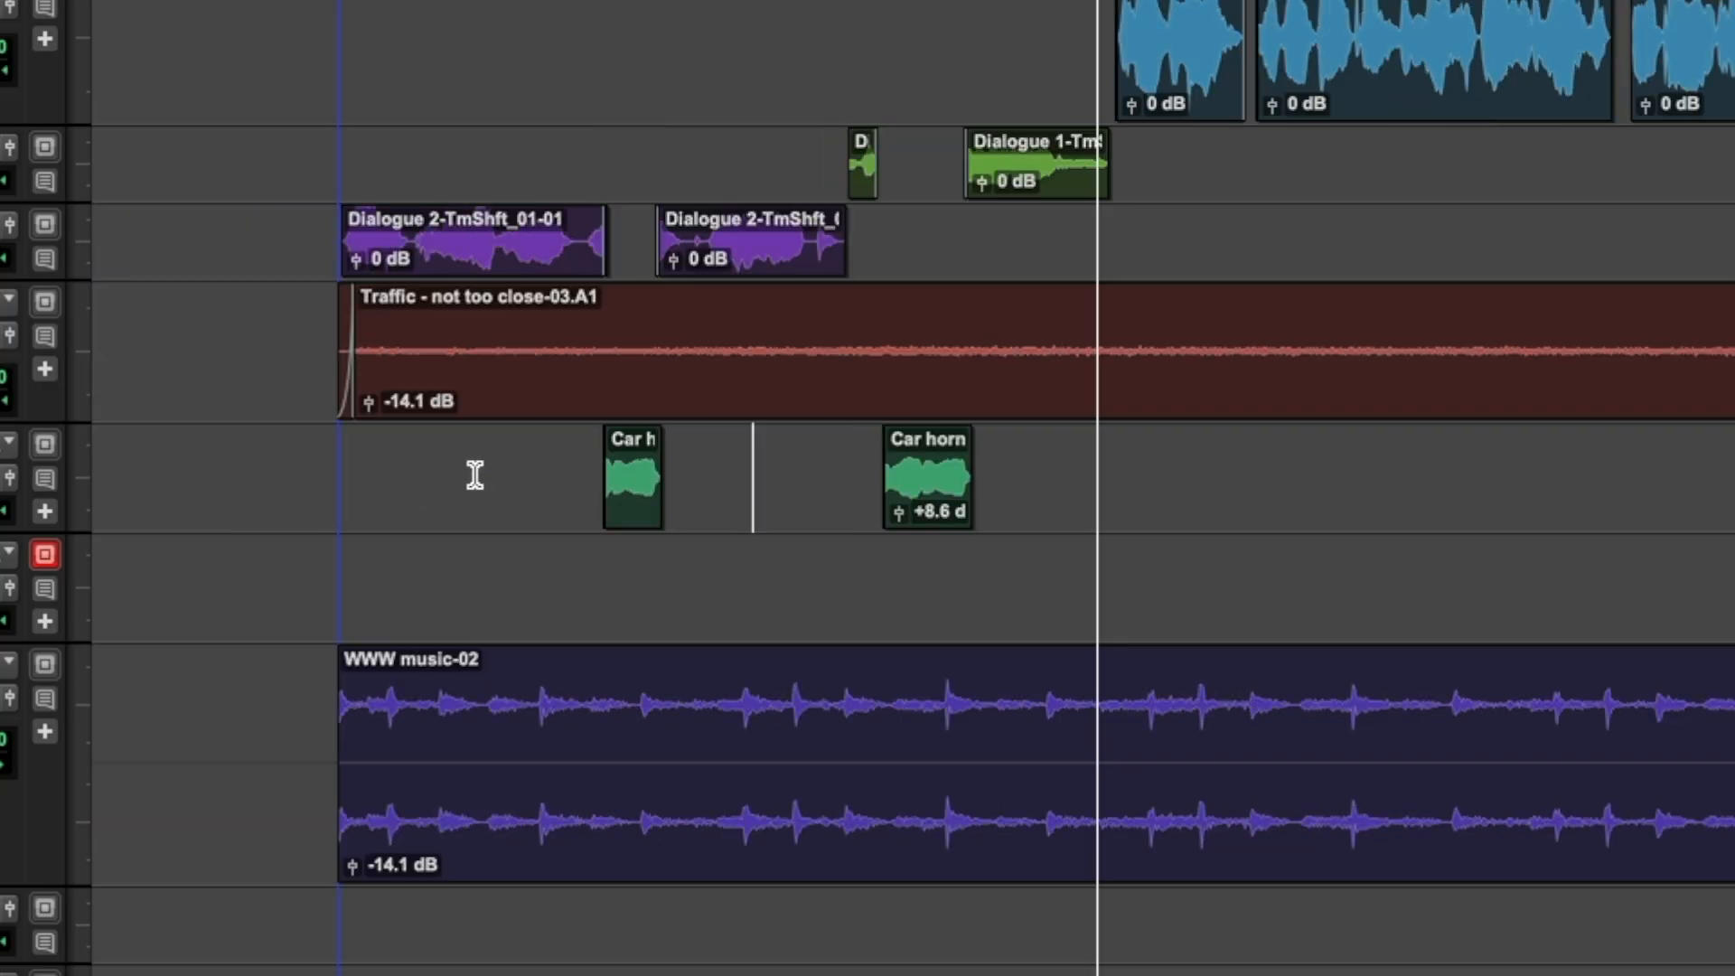
key(space)
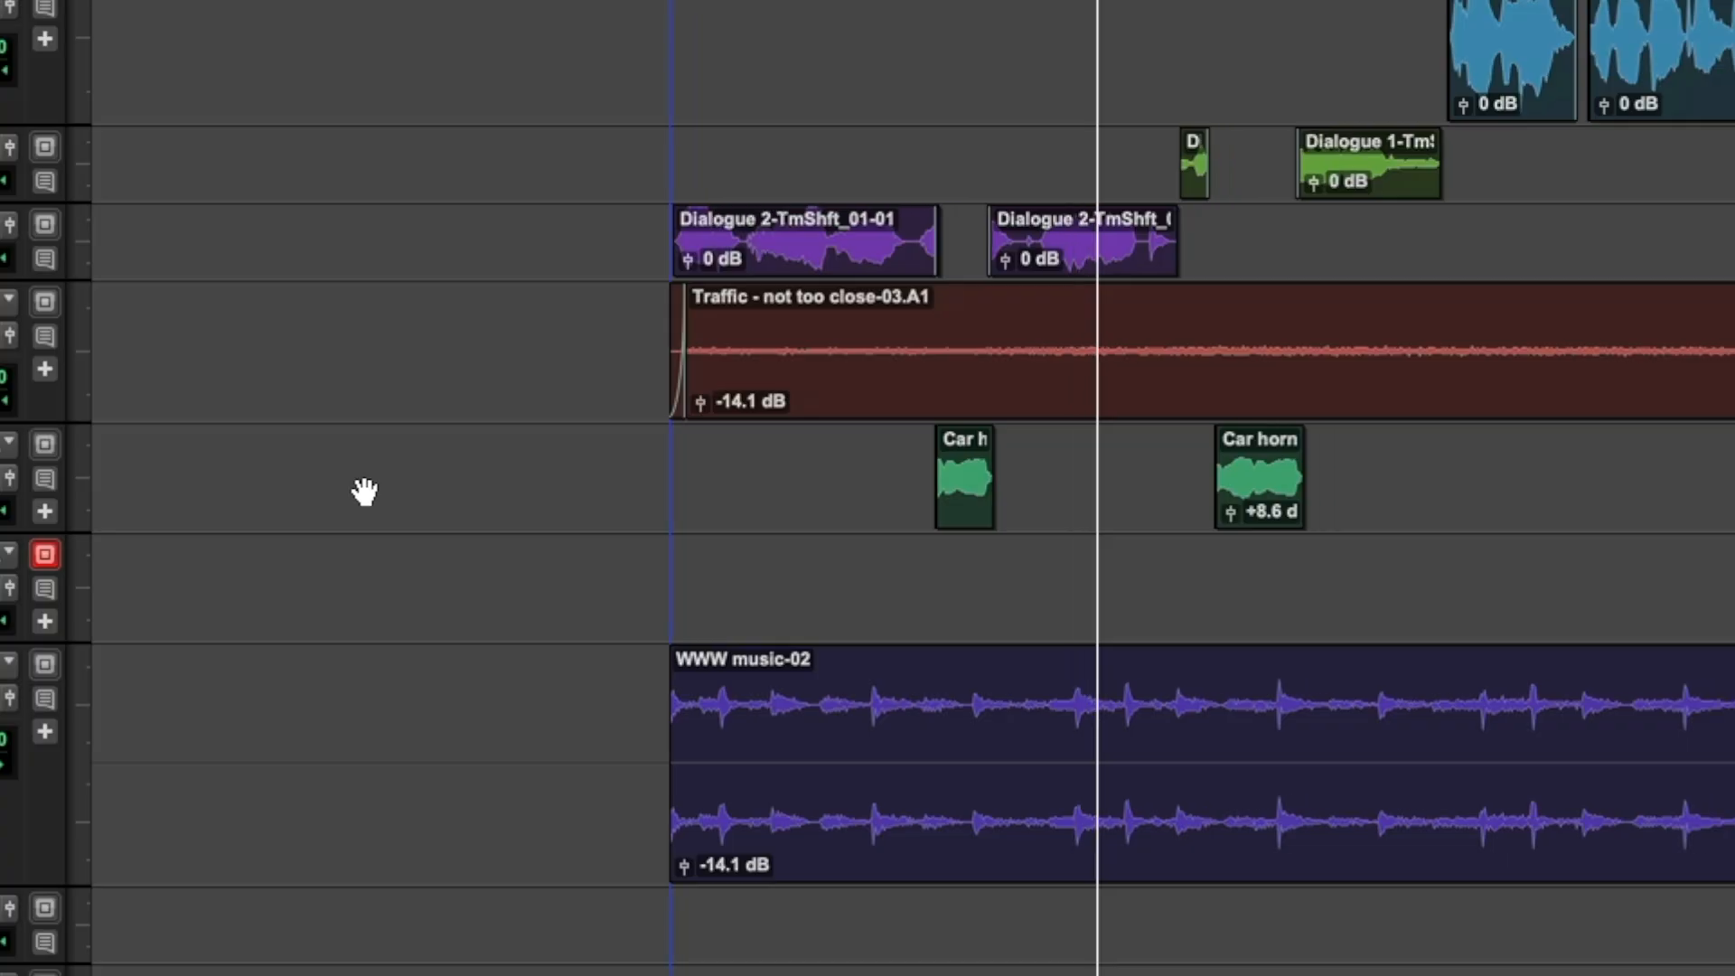
- Lengthen the end of the short first Dialogue 1 clip, shift Car horns-03.A1 slightly later and audition the result
key(t)
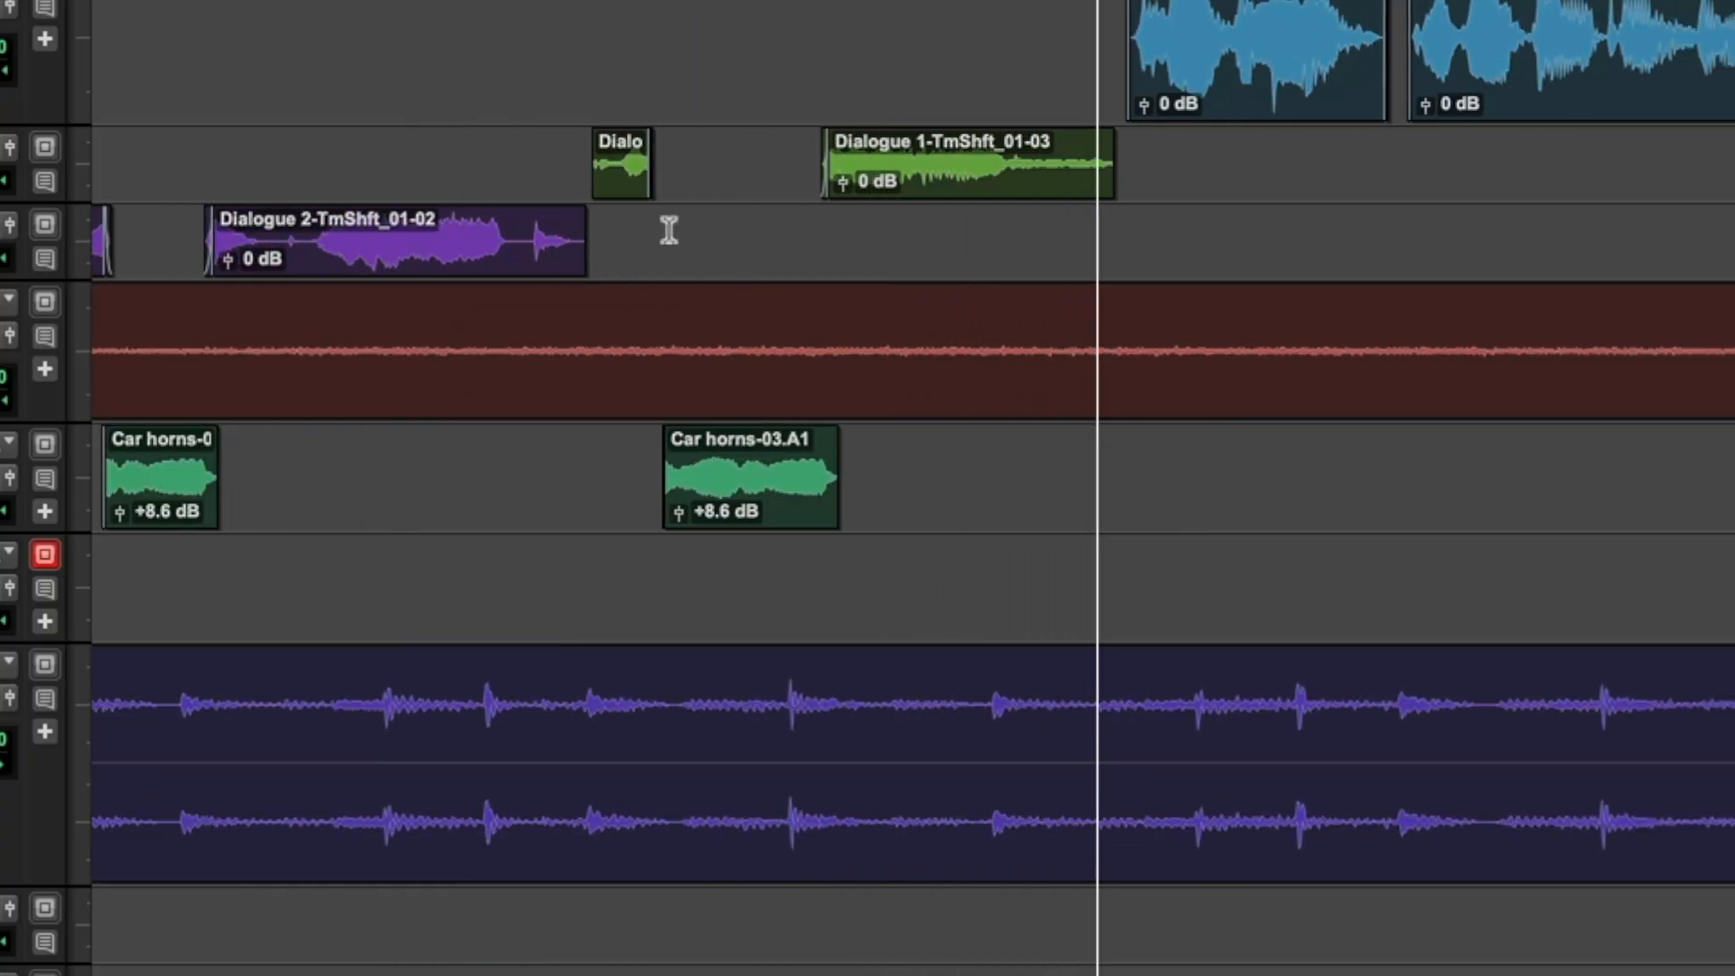
key(space)
drag(622, 169, 641, 169)
drag(684, 513, 696, 517)
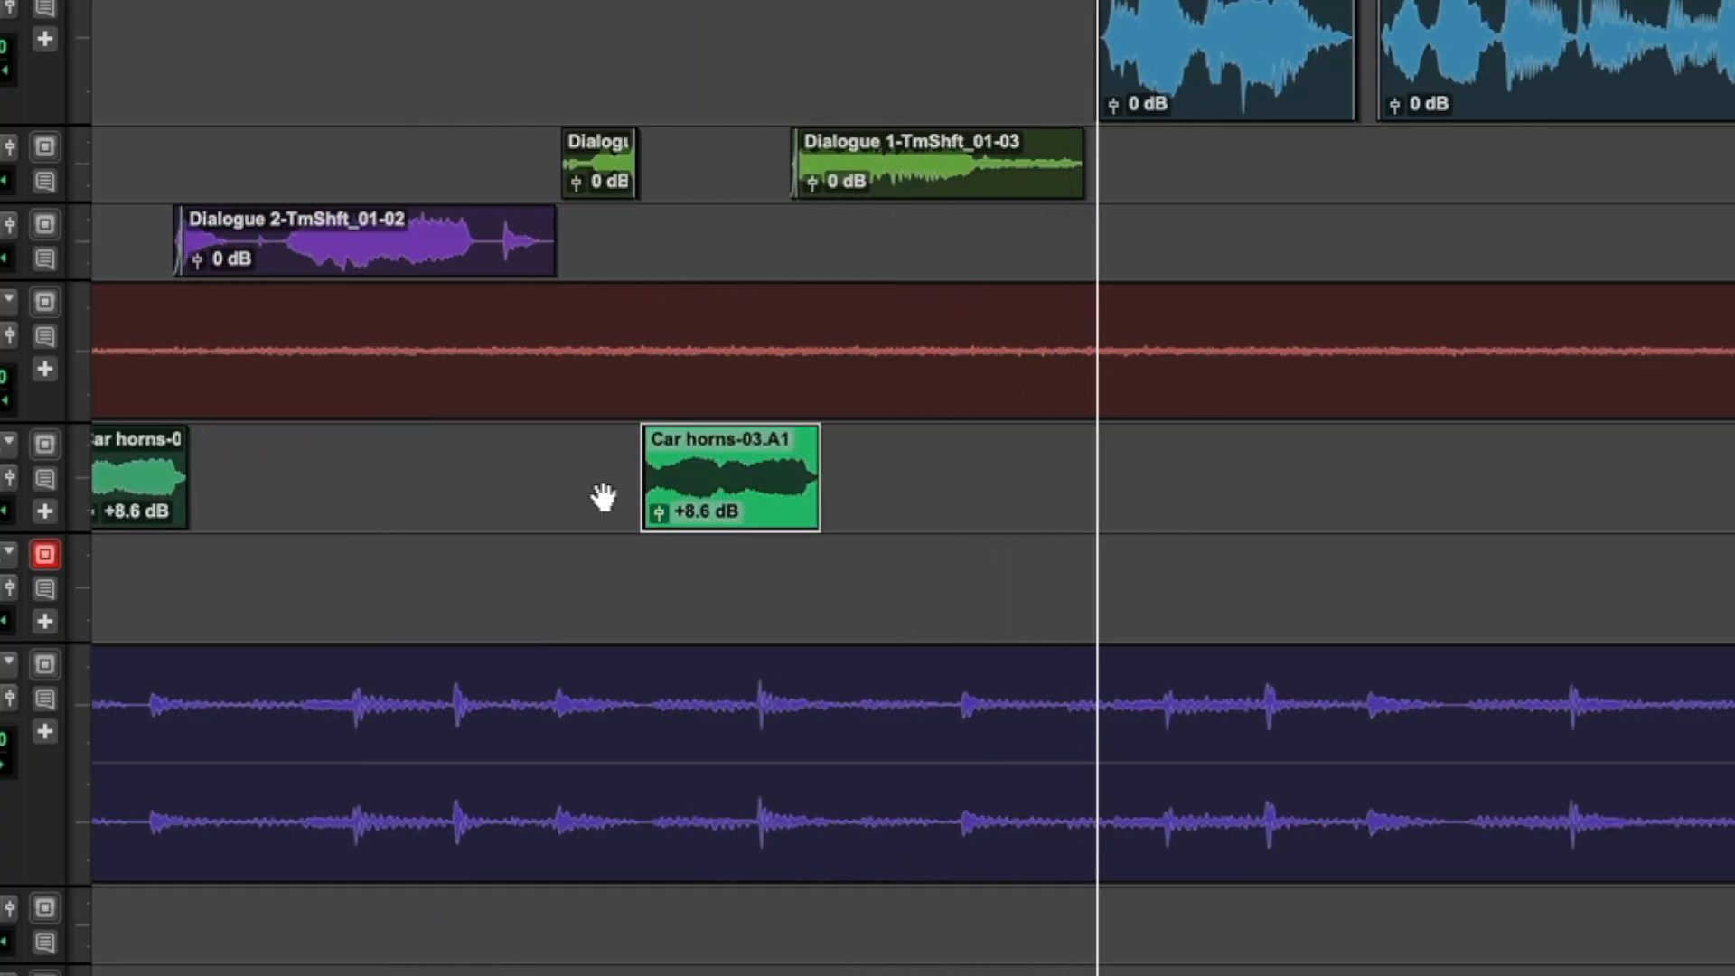
click(539, 464)
key(space)
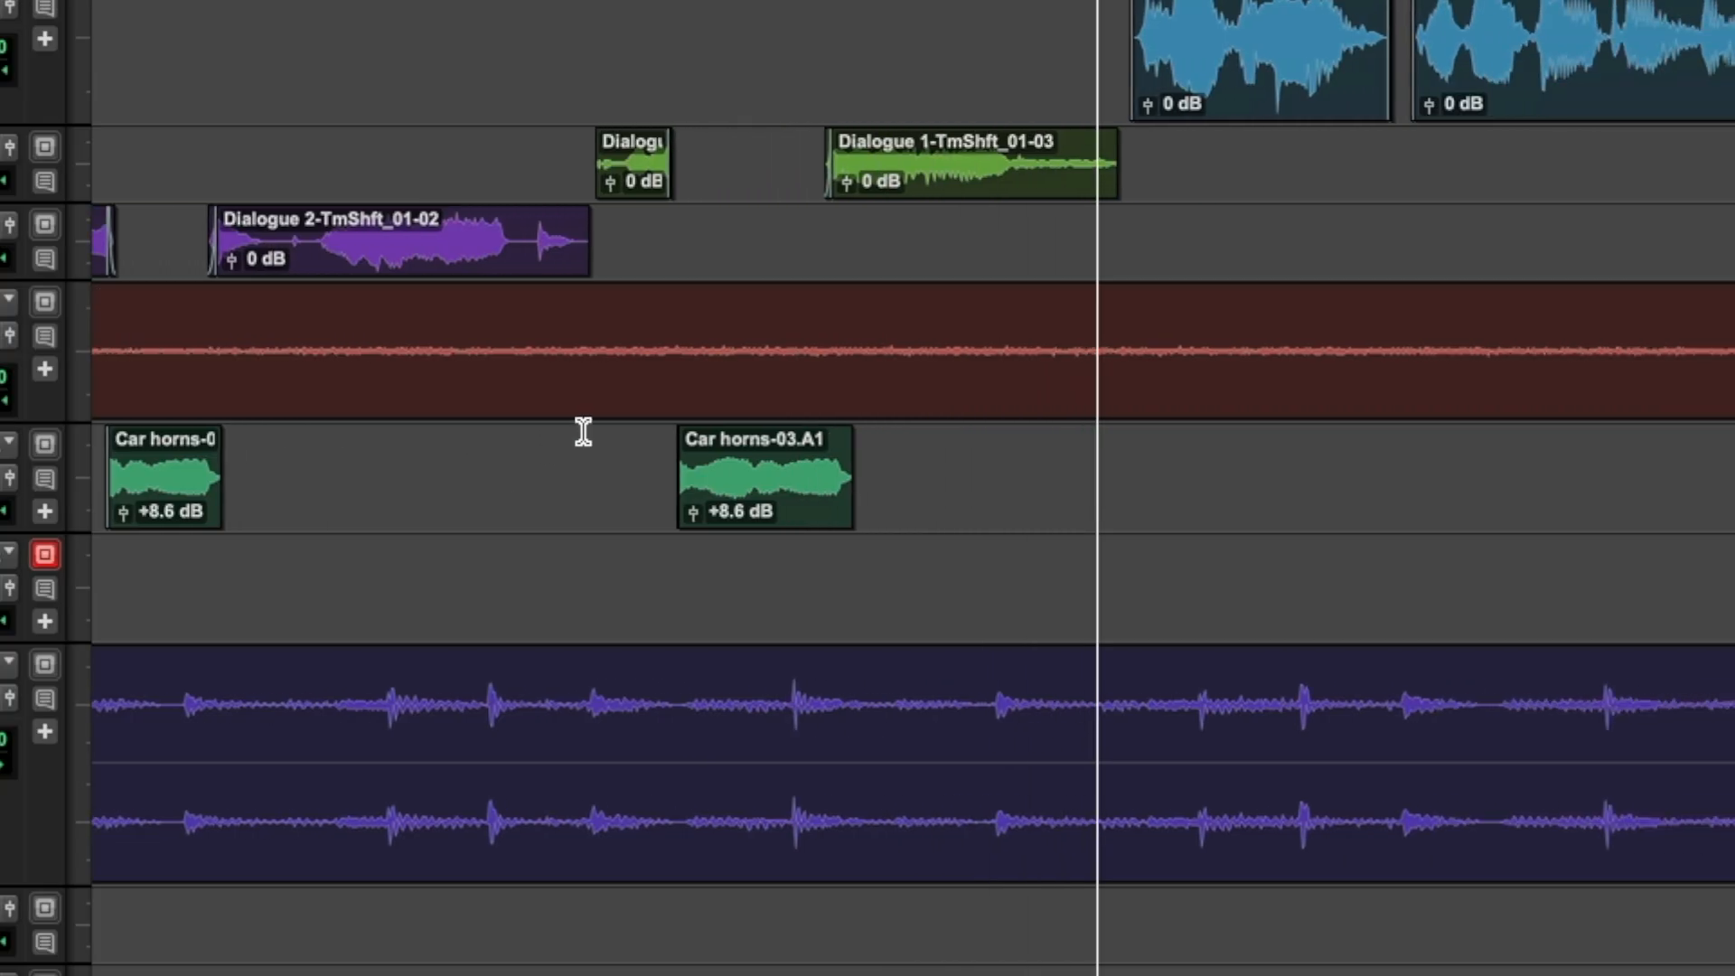
key(space)
- Extend the start of Dialogue 1-TmShft_01-03 earlier, shorten Car horns-03.A1 to fit the gap and play back the dialogue
click(681, 160)
key(a)
drag(741, 514, 608, 463)
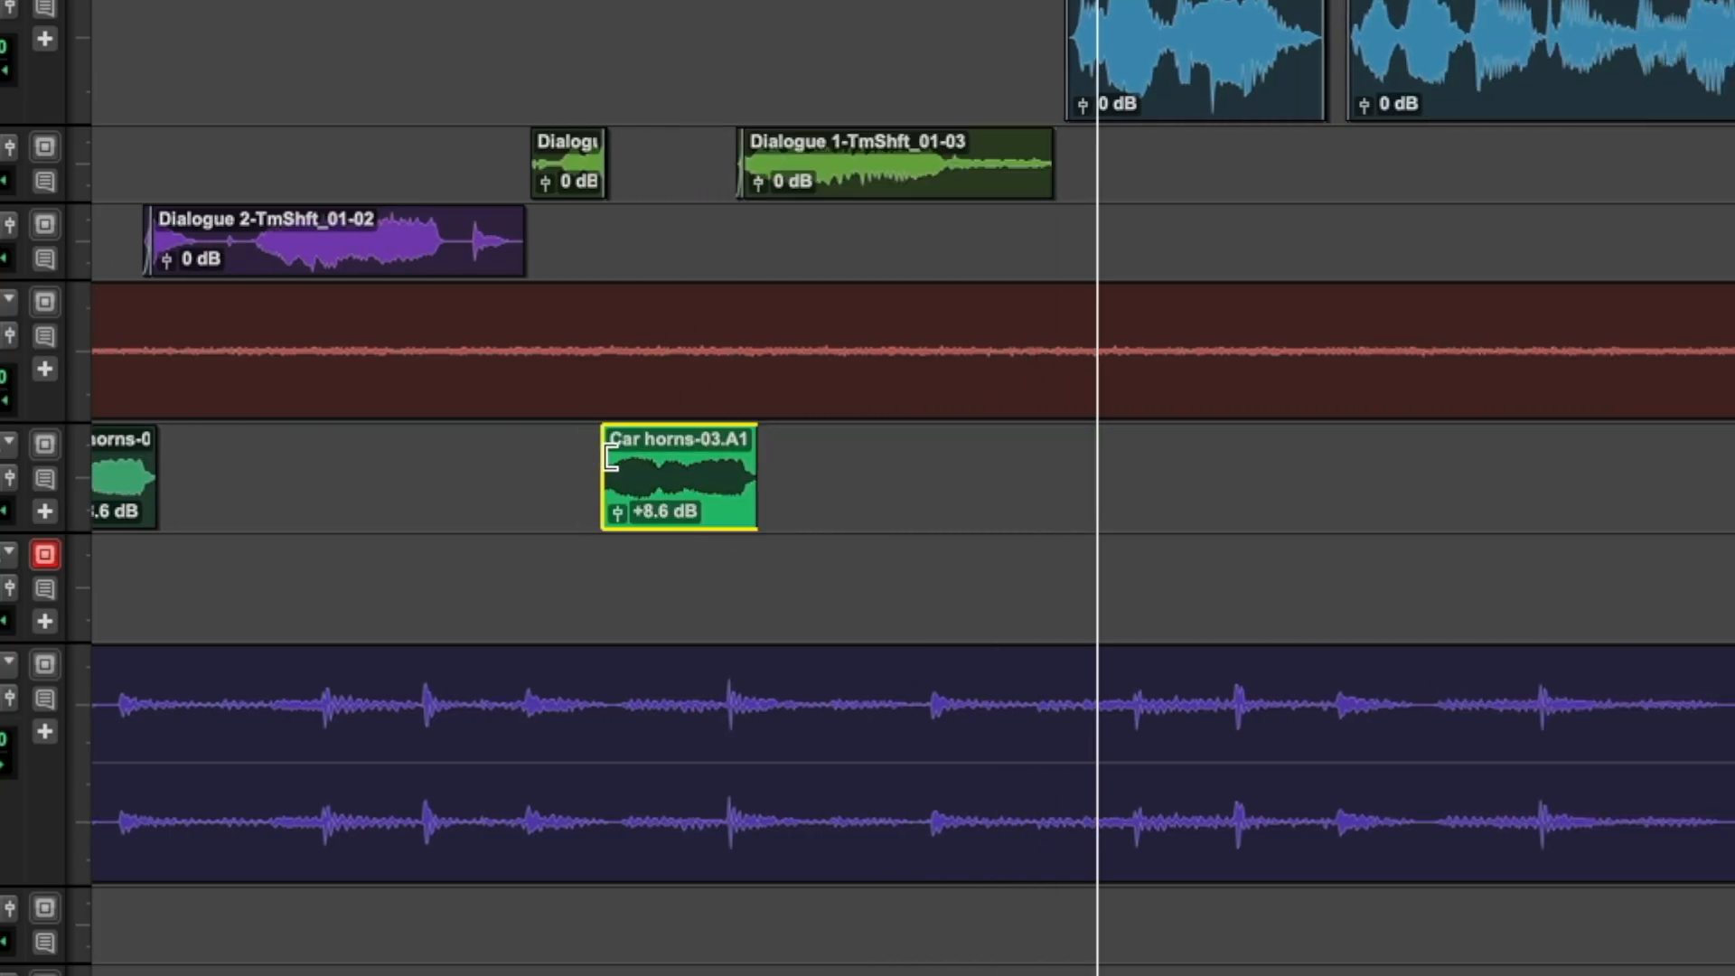
click(530, 458)
key(space)
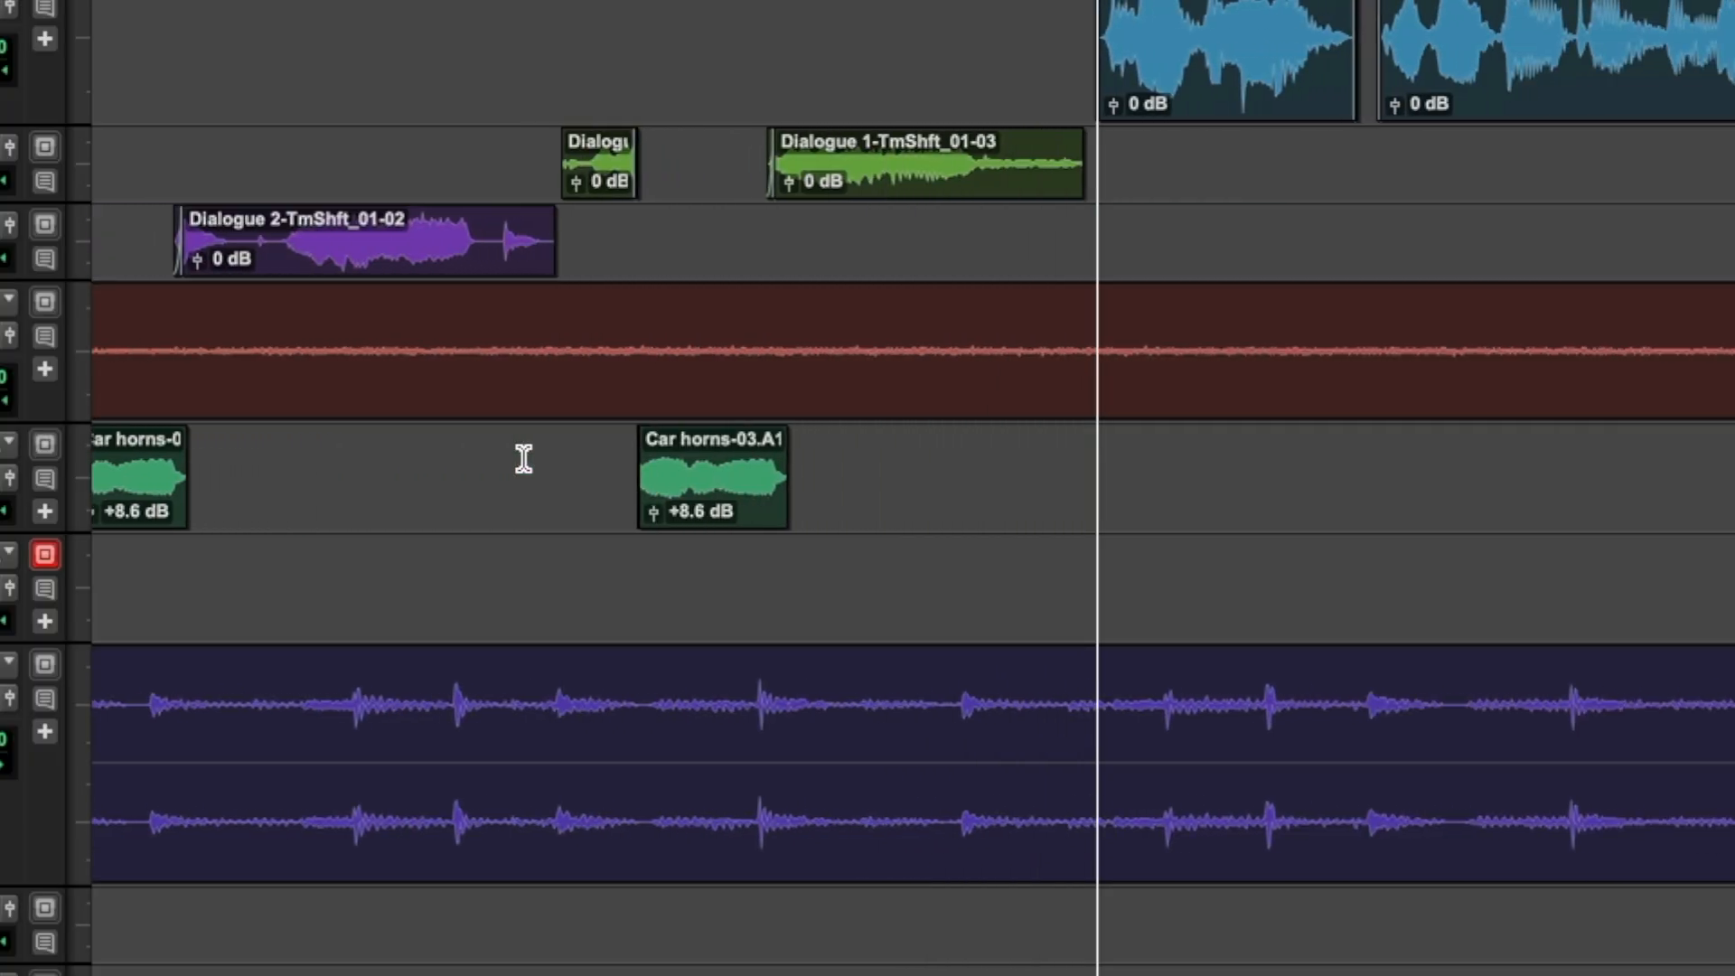
key(r)
key(r)
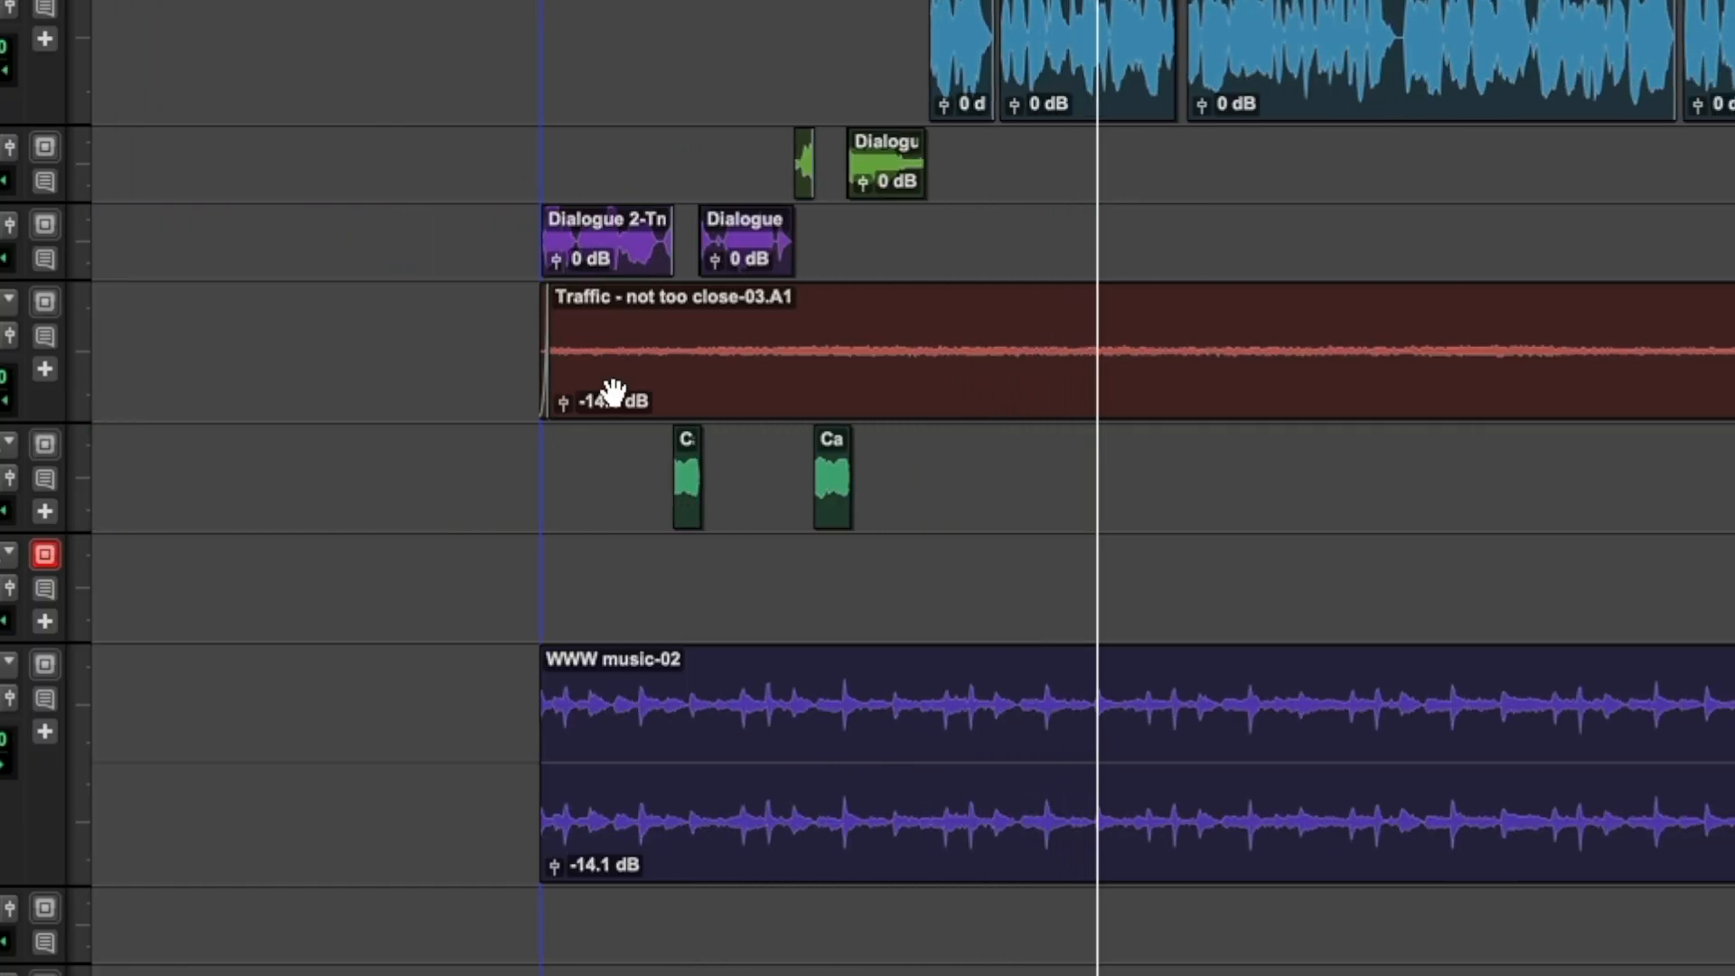
key(r)
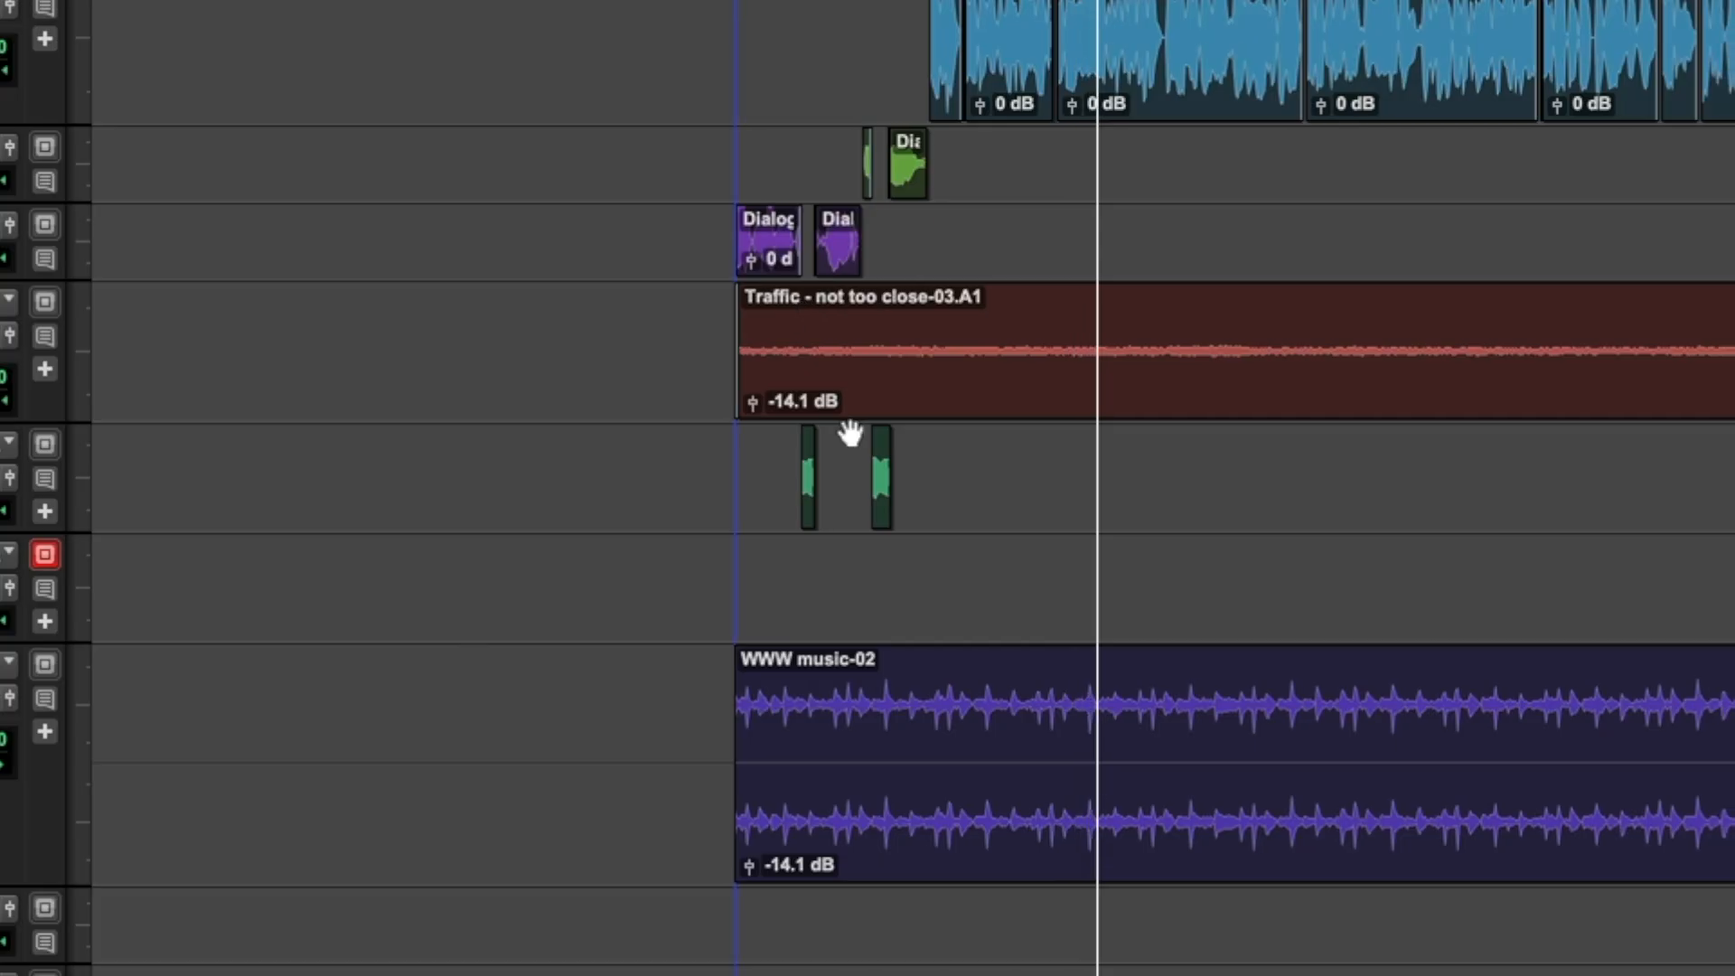
key(Return)
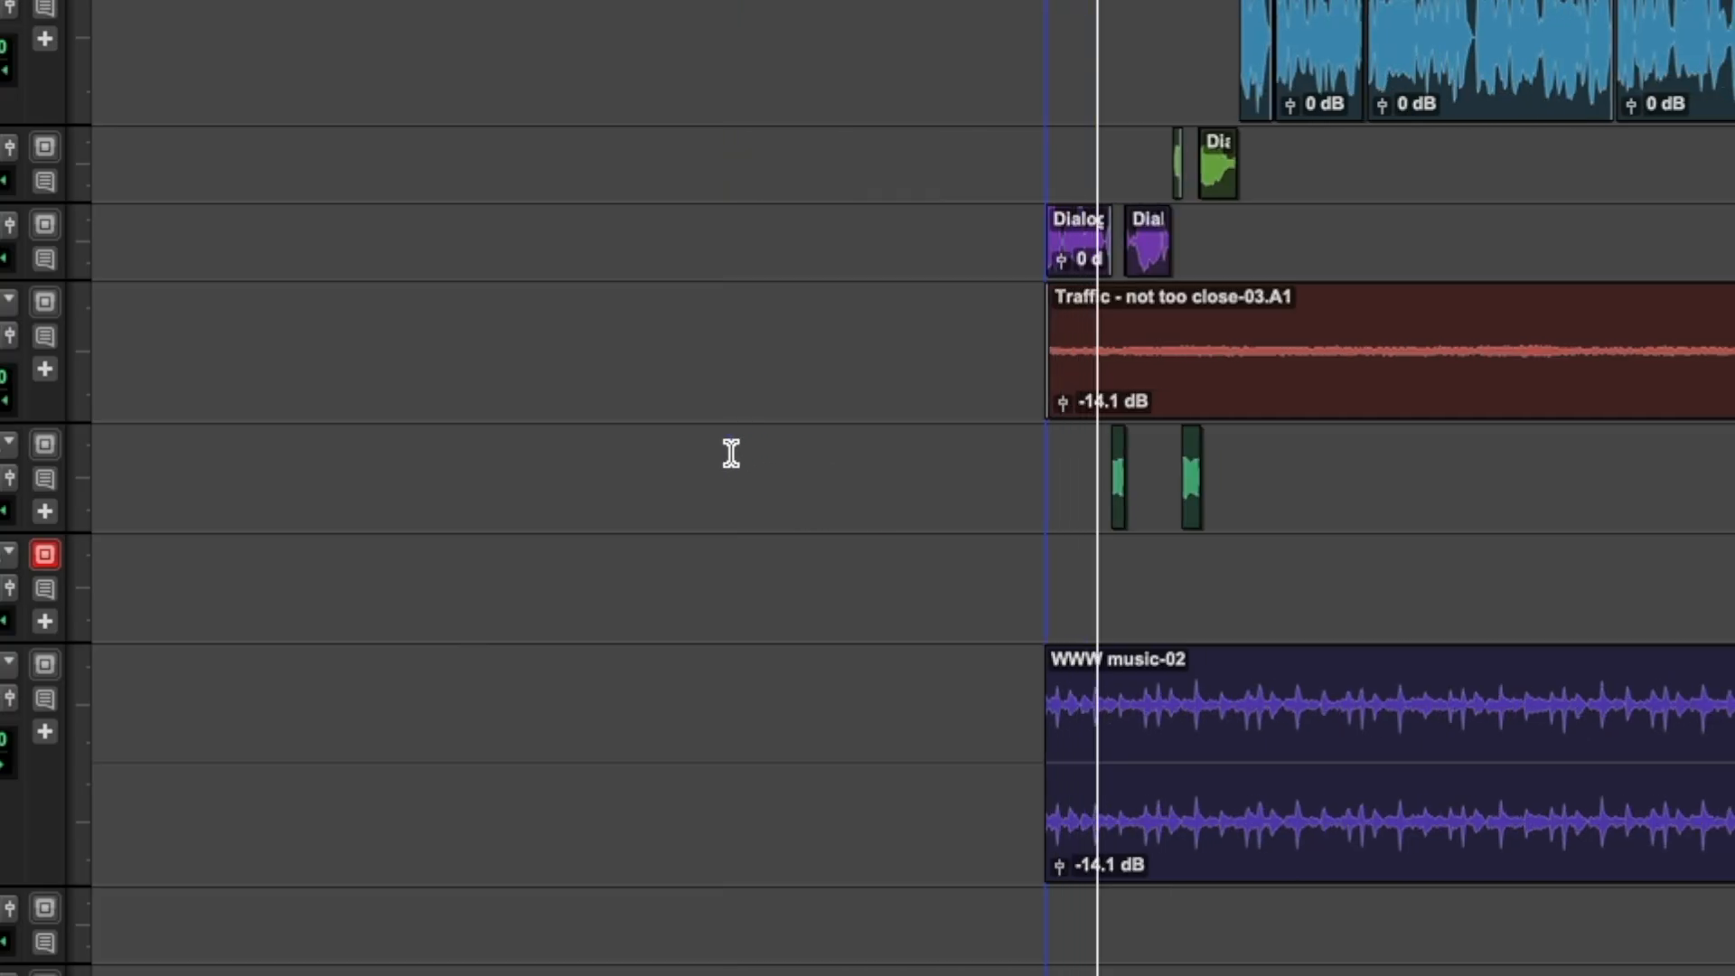
- Move the FX 1 track directly below Atmos mono 1 and place the Car skids clip on it
key(t)
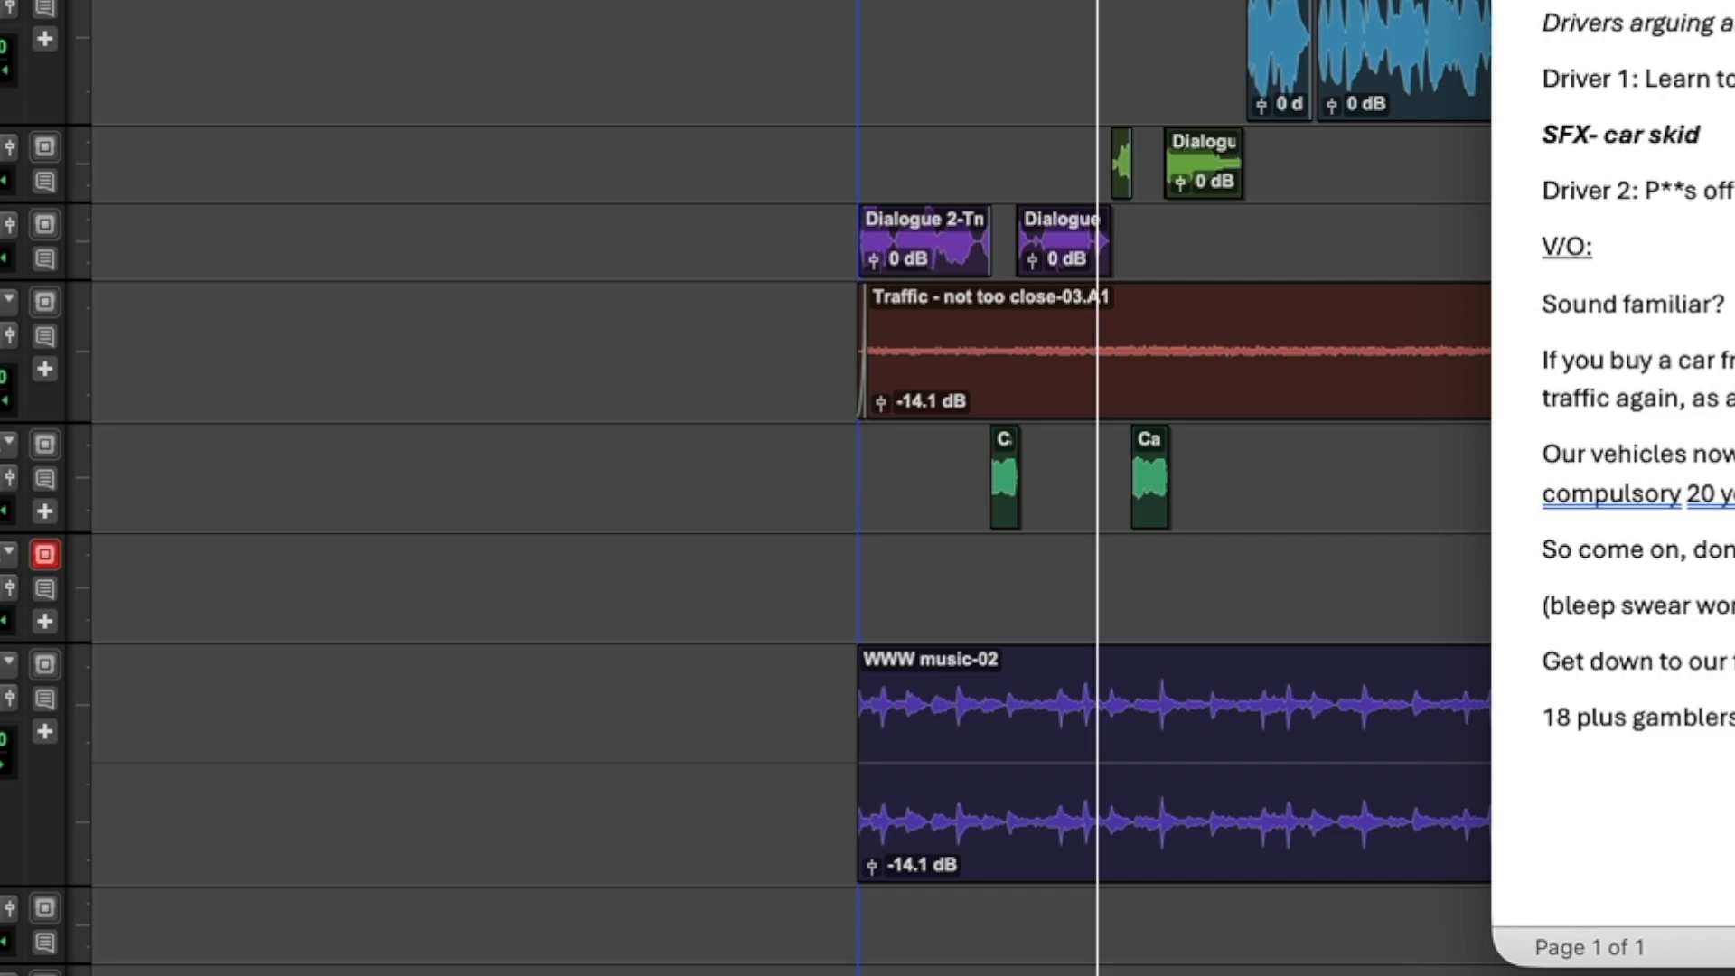
drag(2, 925, 2, 474)
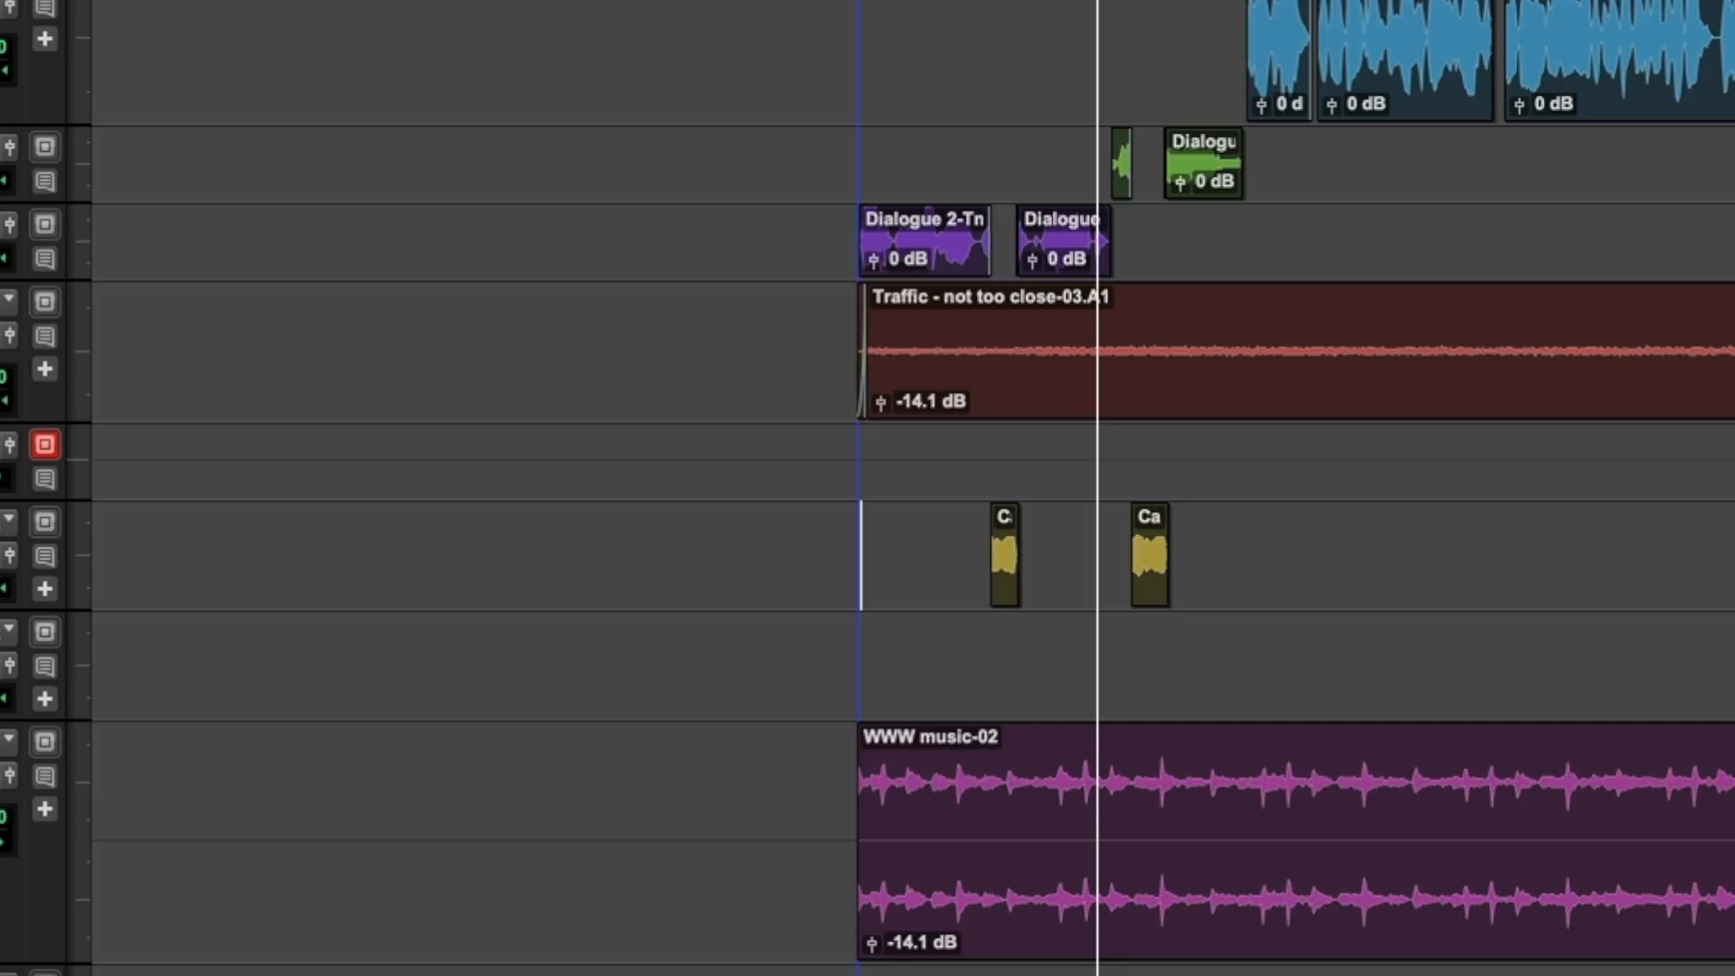
drag(1643, 275, 617, 439)
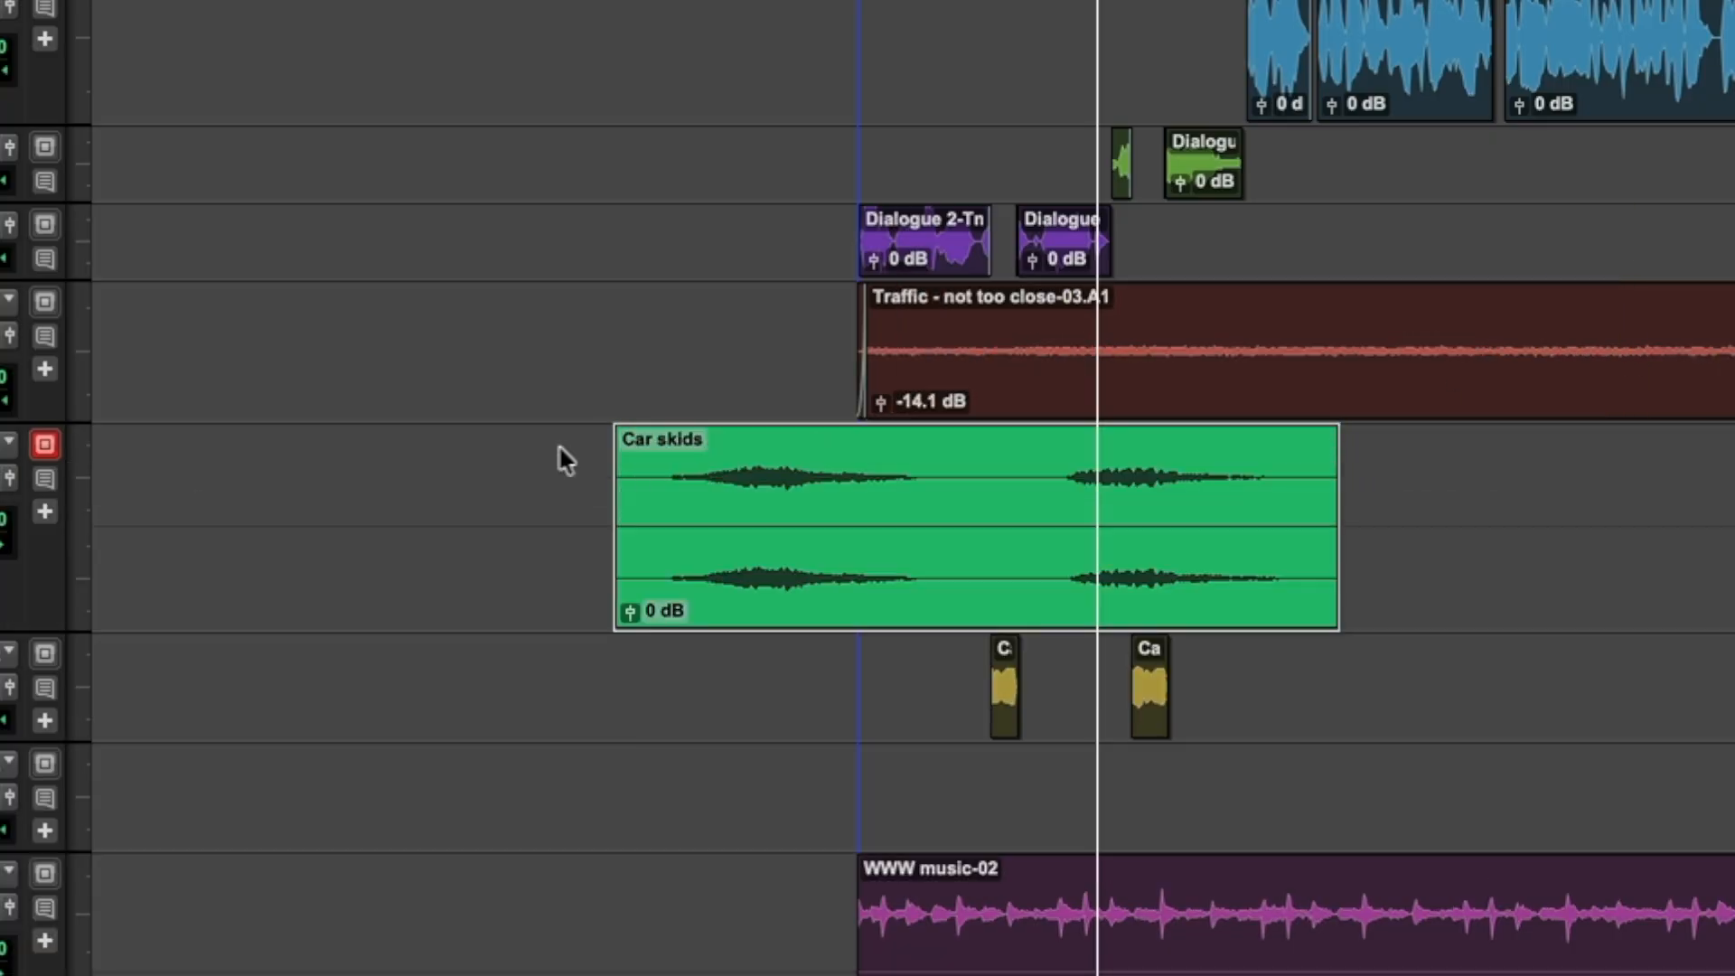
- Trim Car skids down to its second skid, move it ahead of the START marker, audition it and shorten its end
drag(621, 506, 1075, 506)
drag(1179, 613, 632, 596)
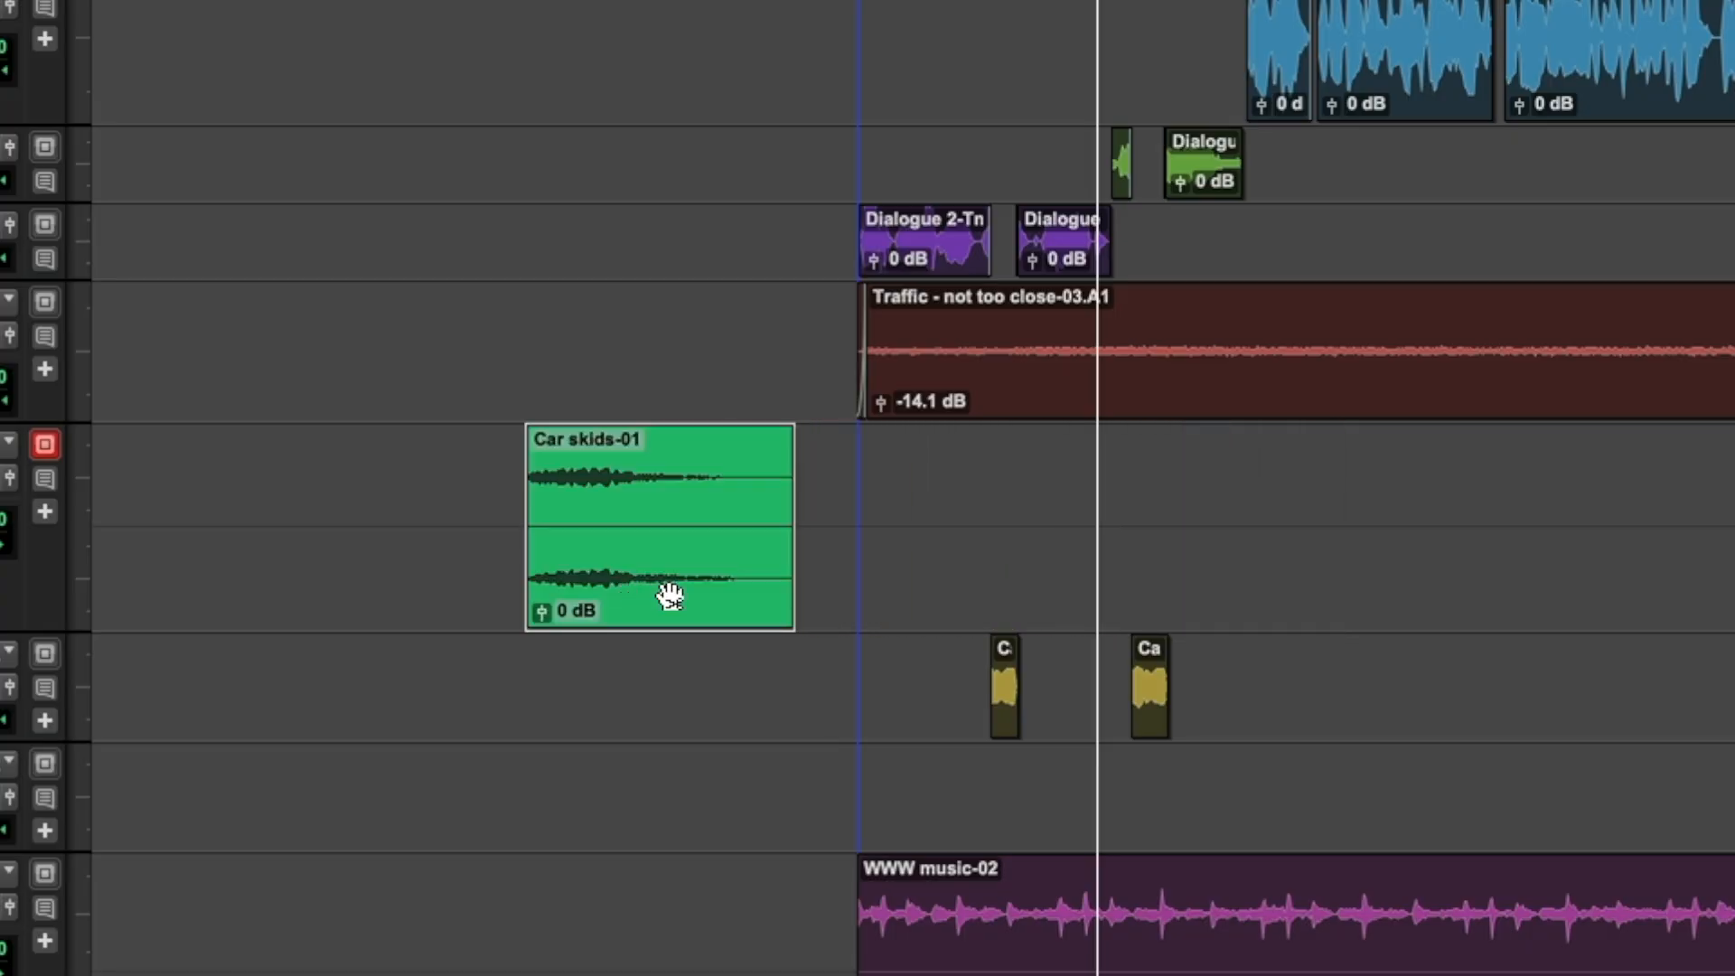
key(space)
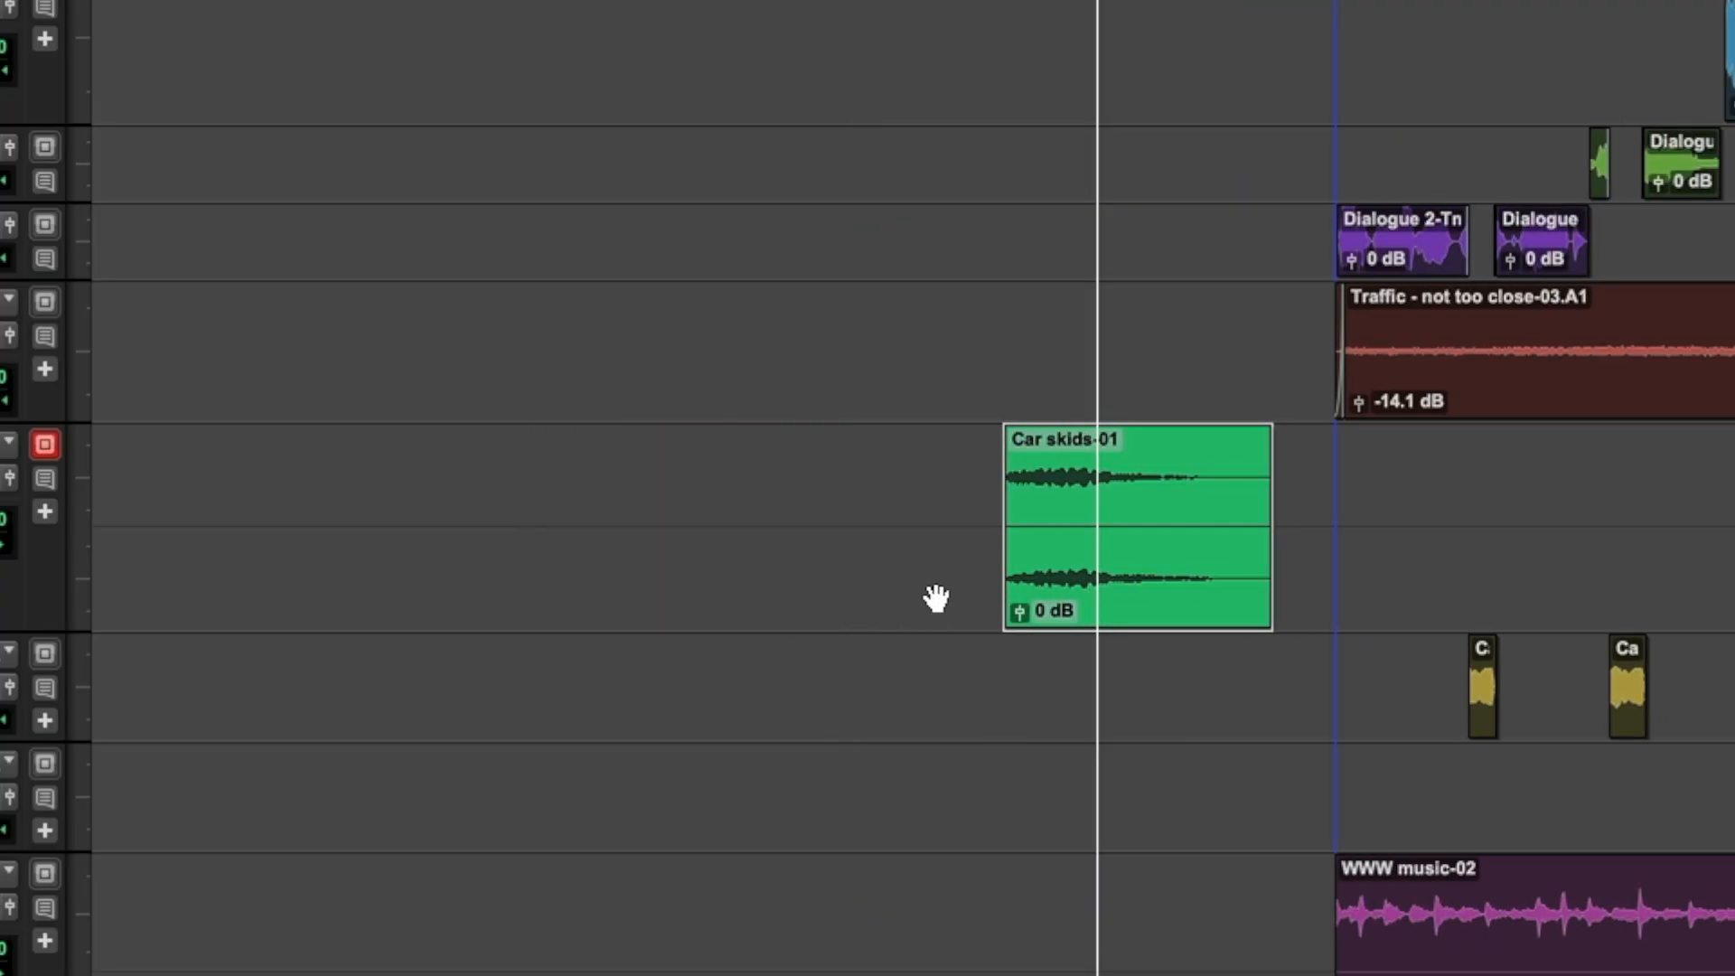
key(space)
drag(1136, 551, 1117, 547)
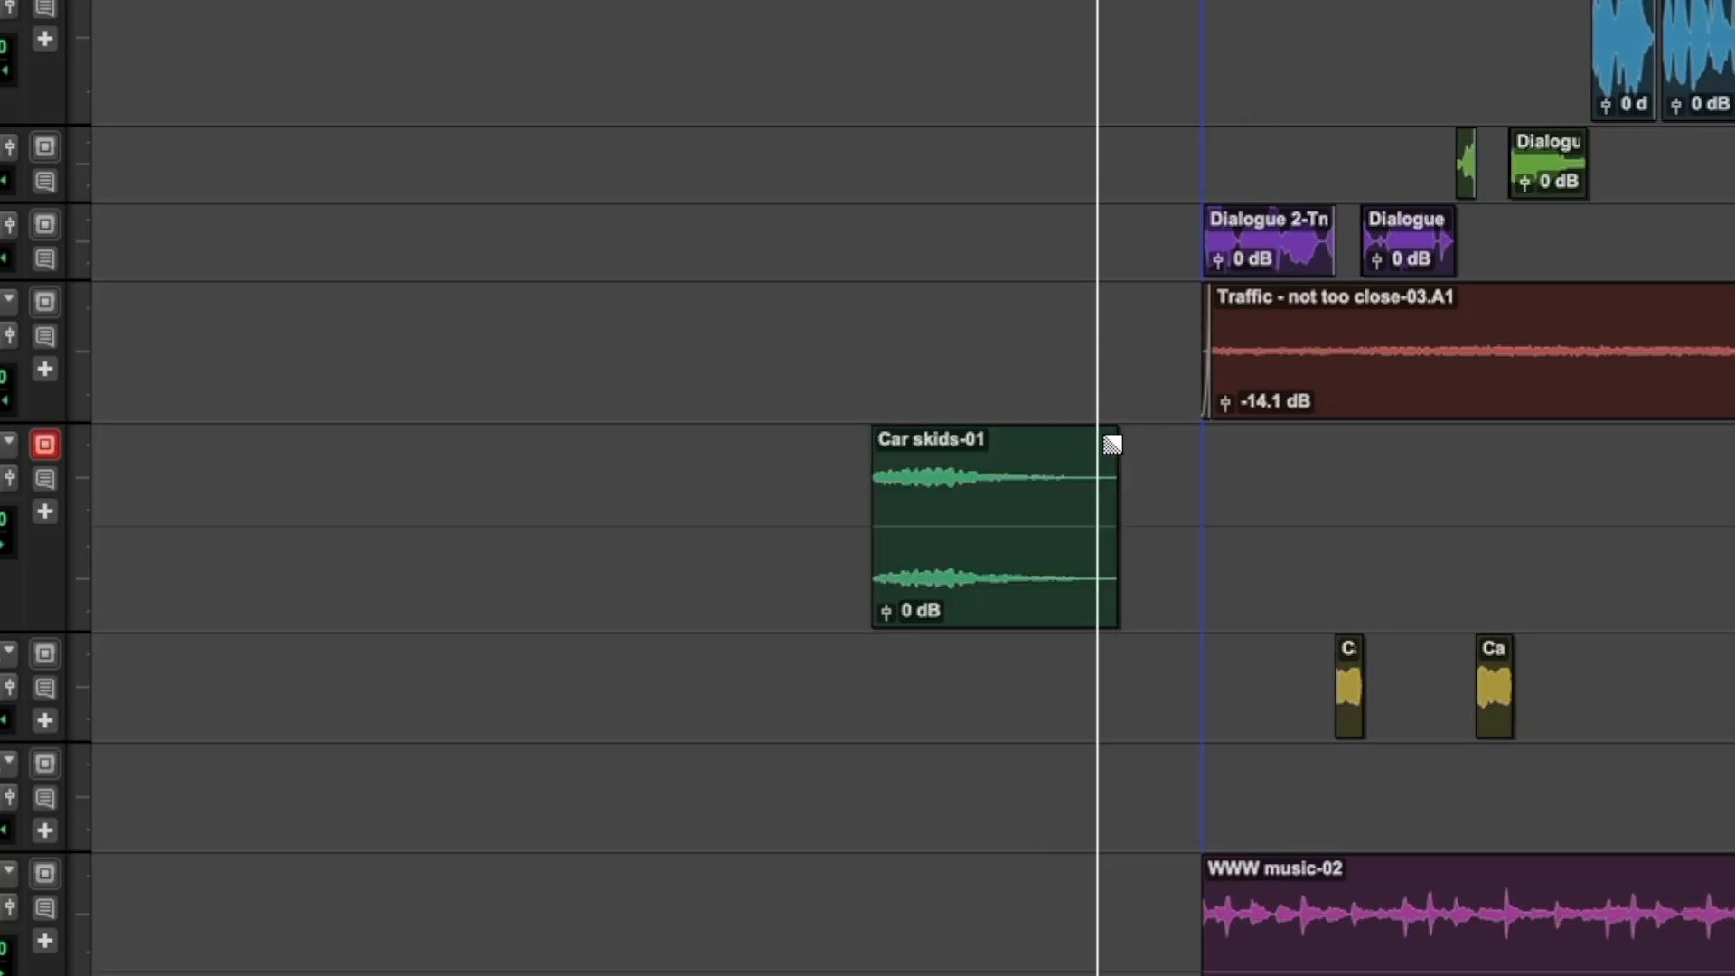
- Align Car skids-01 with the START marker, with a fade-out at its end and a clip gain of -3.8 dB
drag(934, 608, 1222, 614)
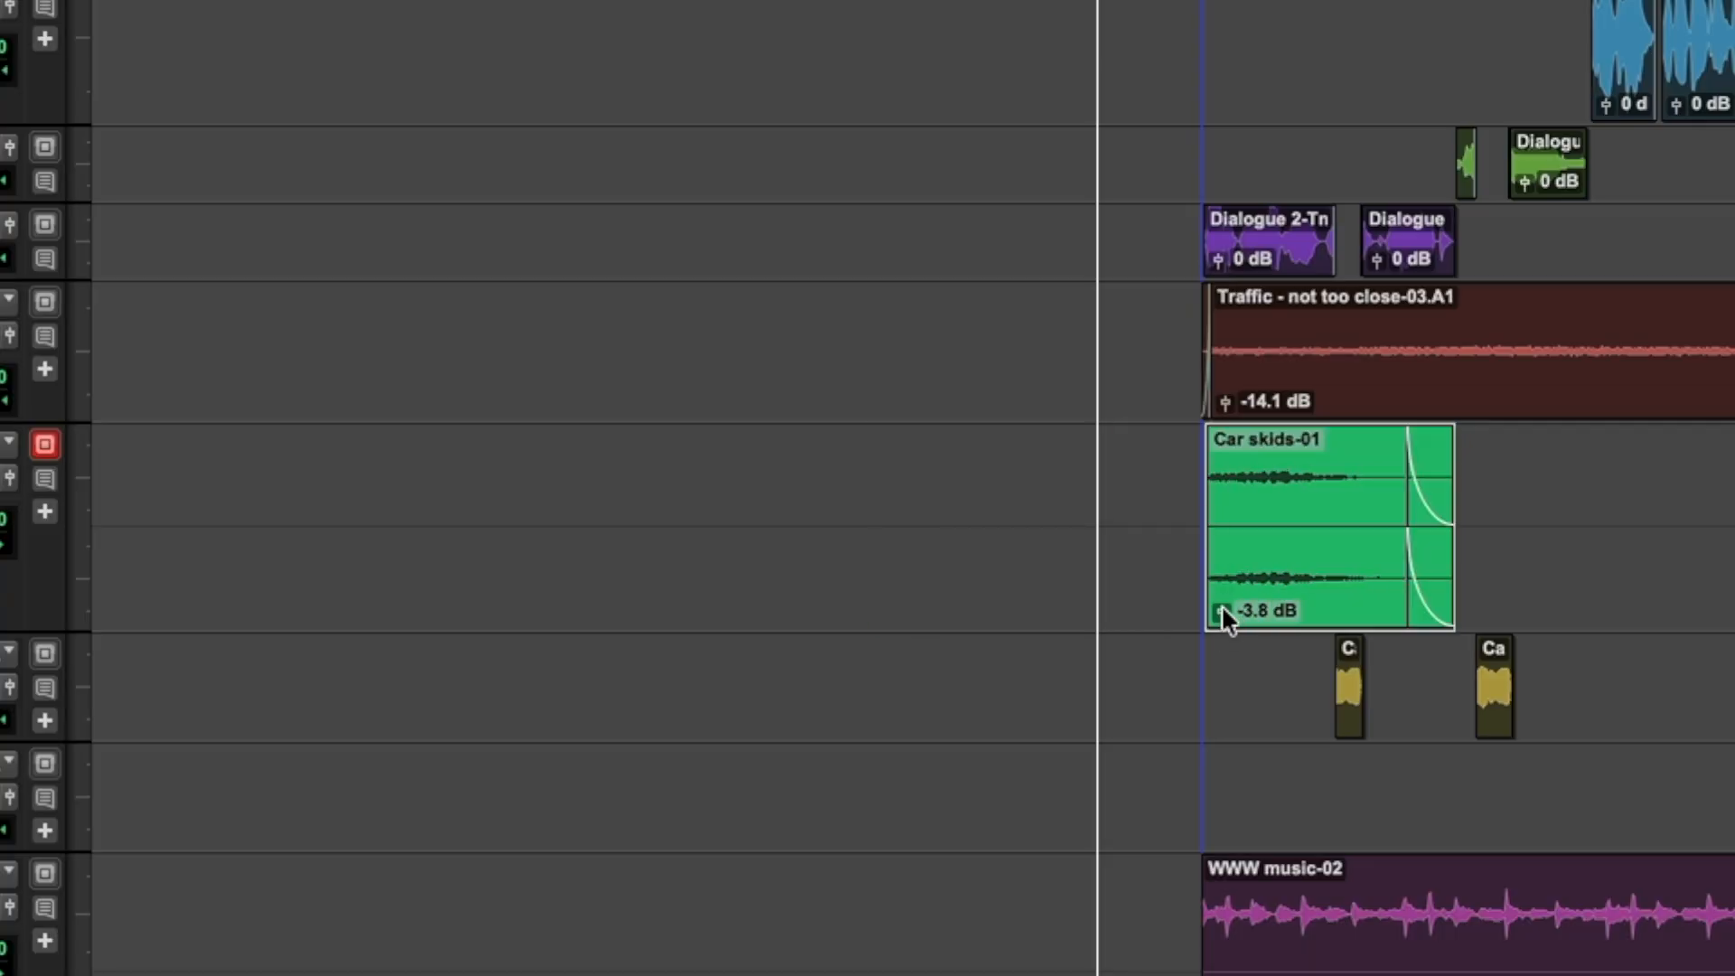
drag(1215, 446, 1213, 446)
click(1129, 459)
key(space)
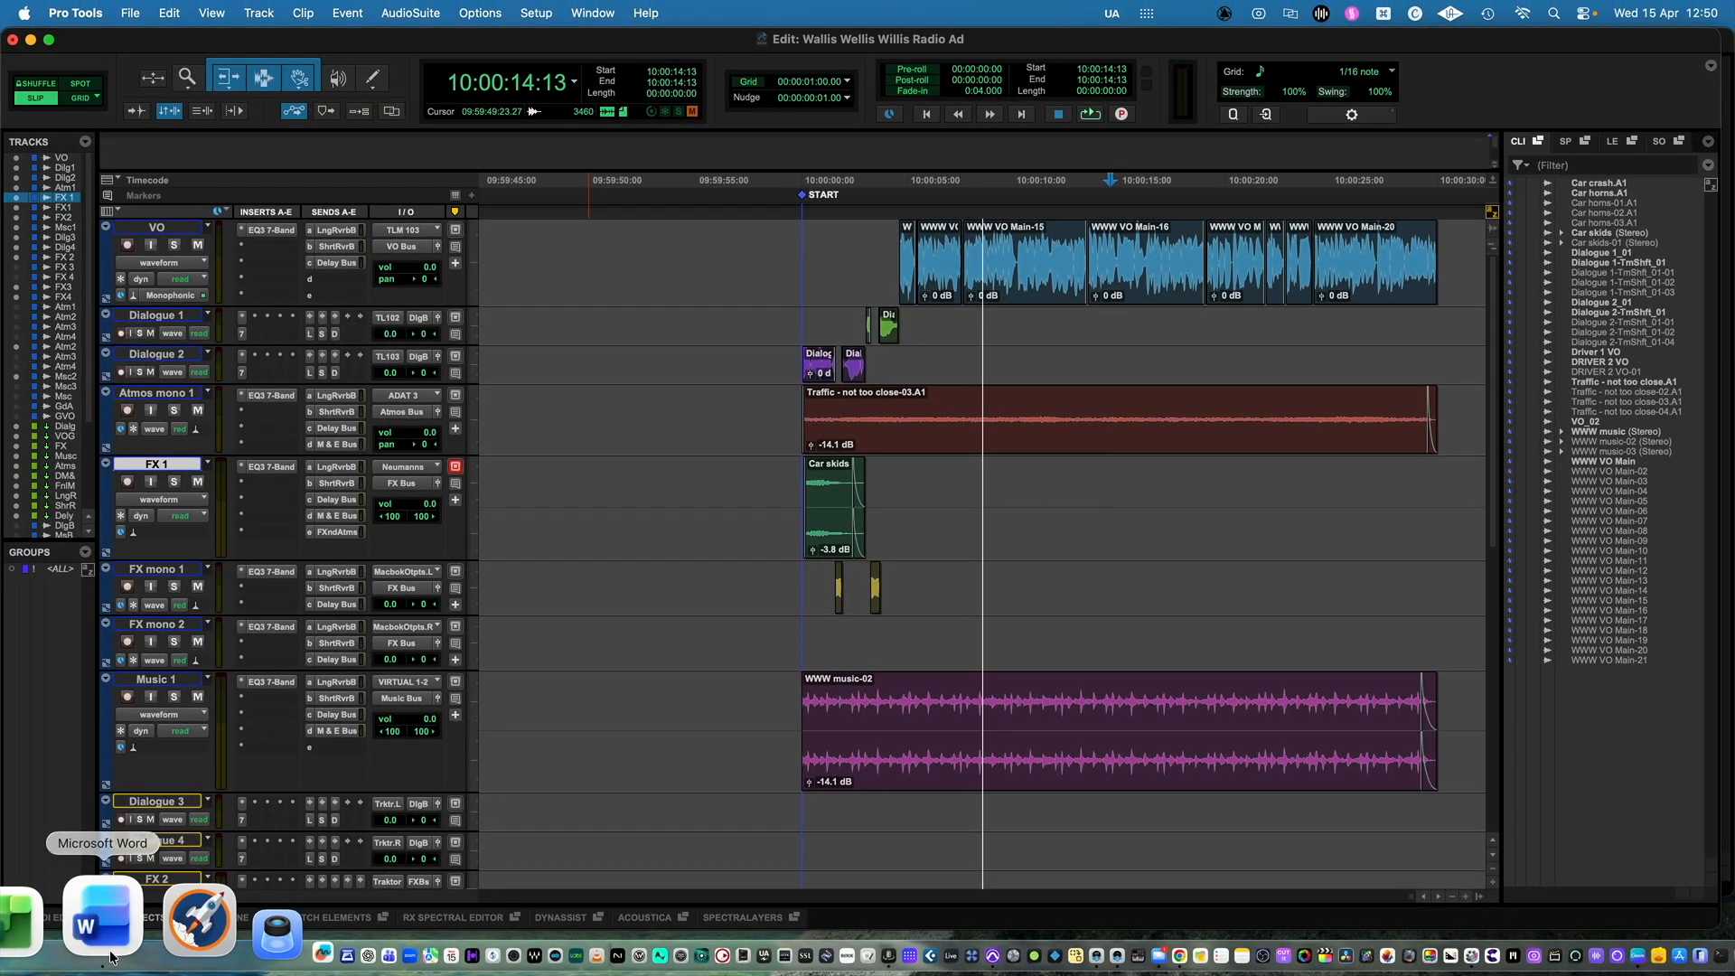
- Switch to Microsoft Word to check the ad script for the next sound effect cues, and return to Pro Tools
click(109, 956)
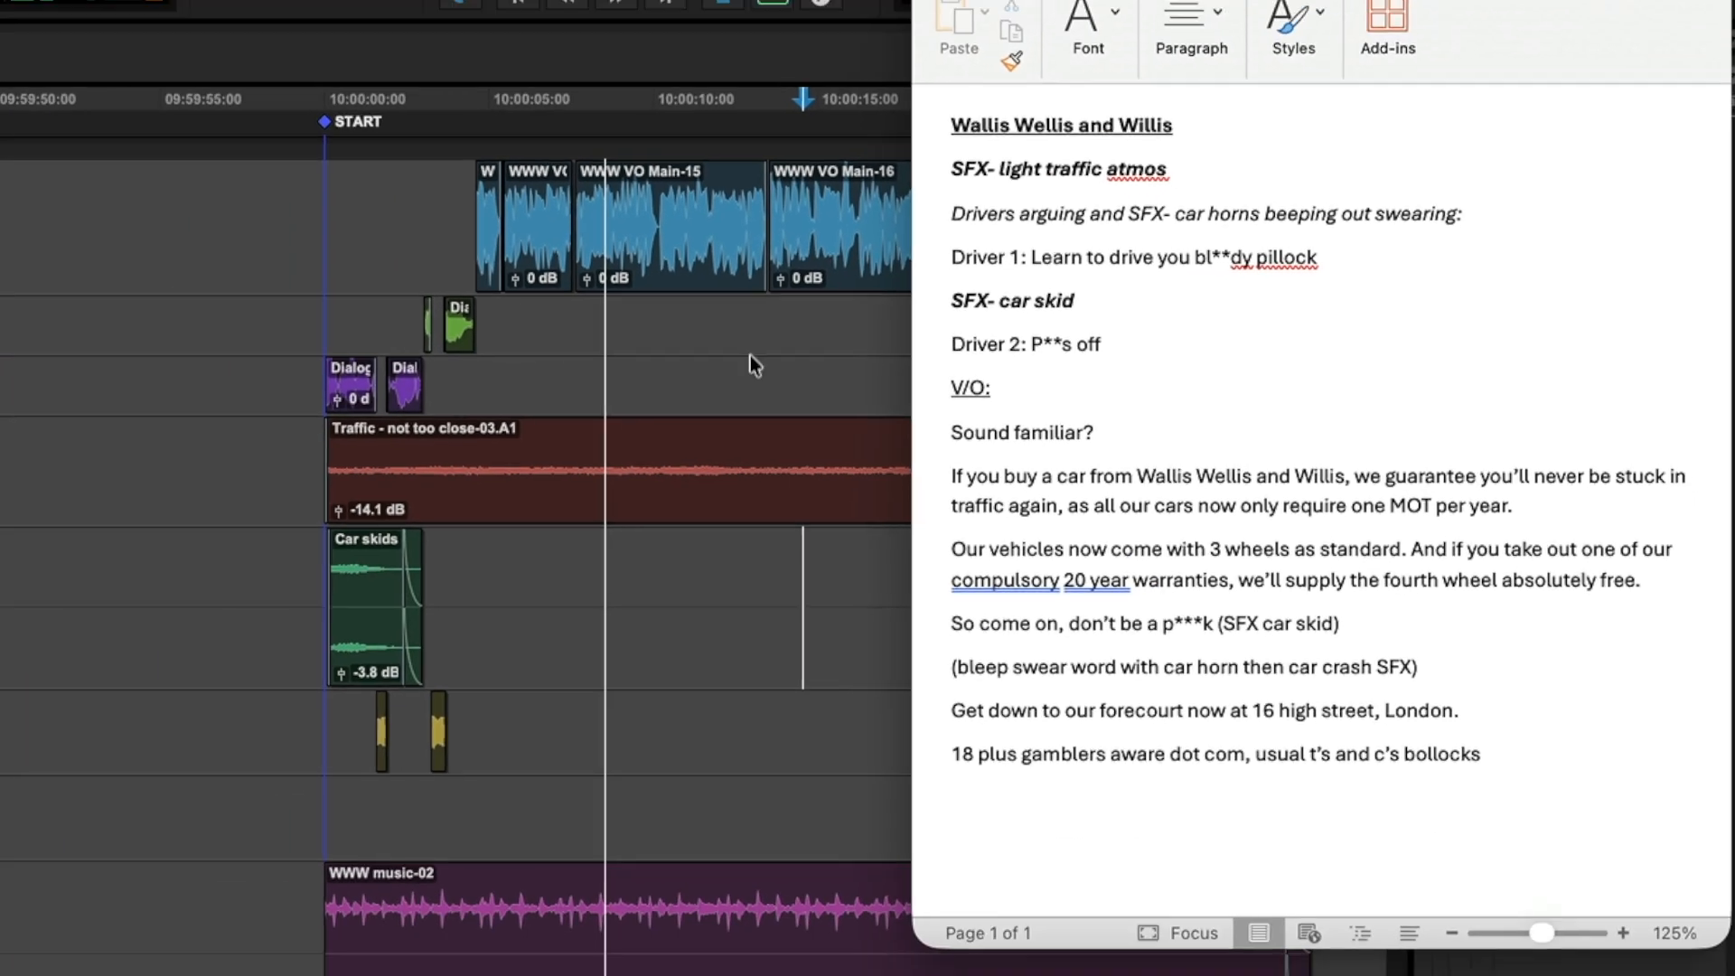
click(498, 380)
- Play the voice-over from 10:00:19:10 to find the swear word, and delete it from the WWW VO Main-18 clip
click(1213, 317)
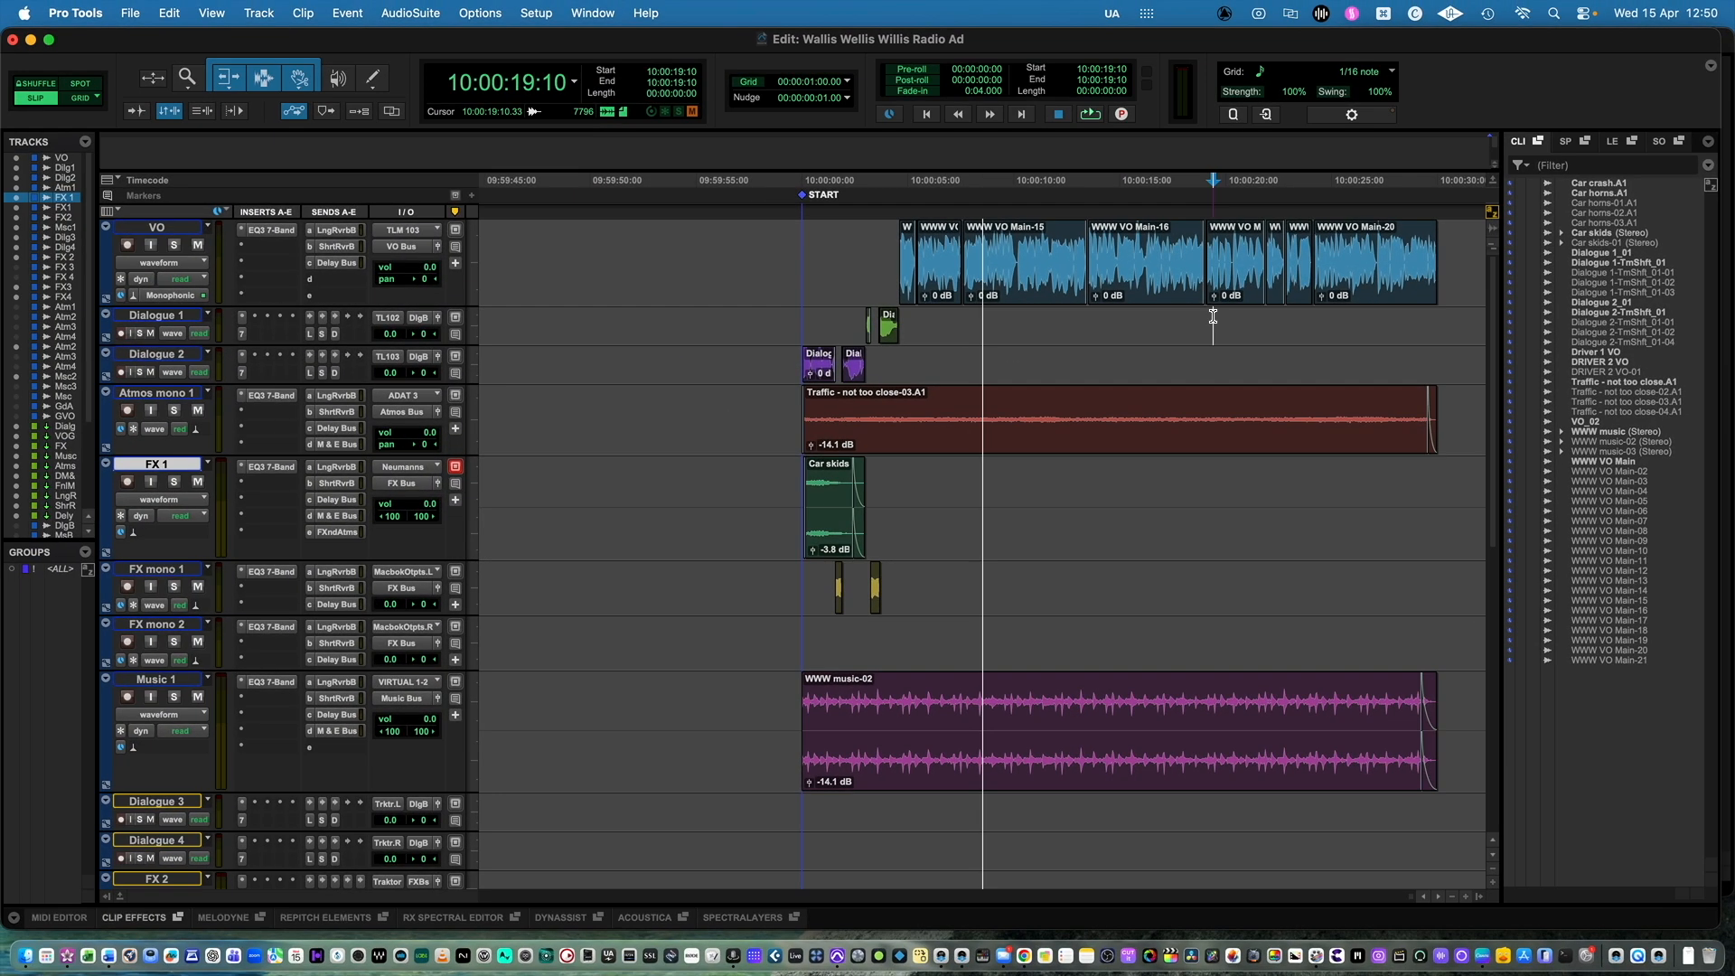
key(space)
key(t)
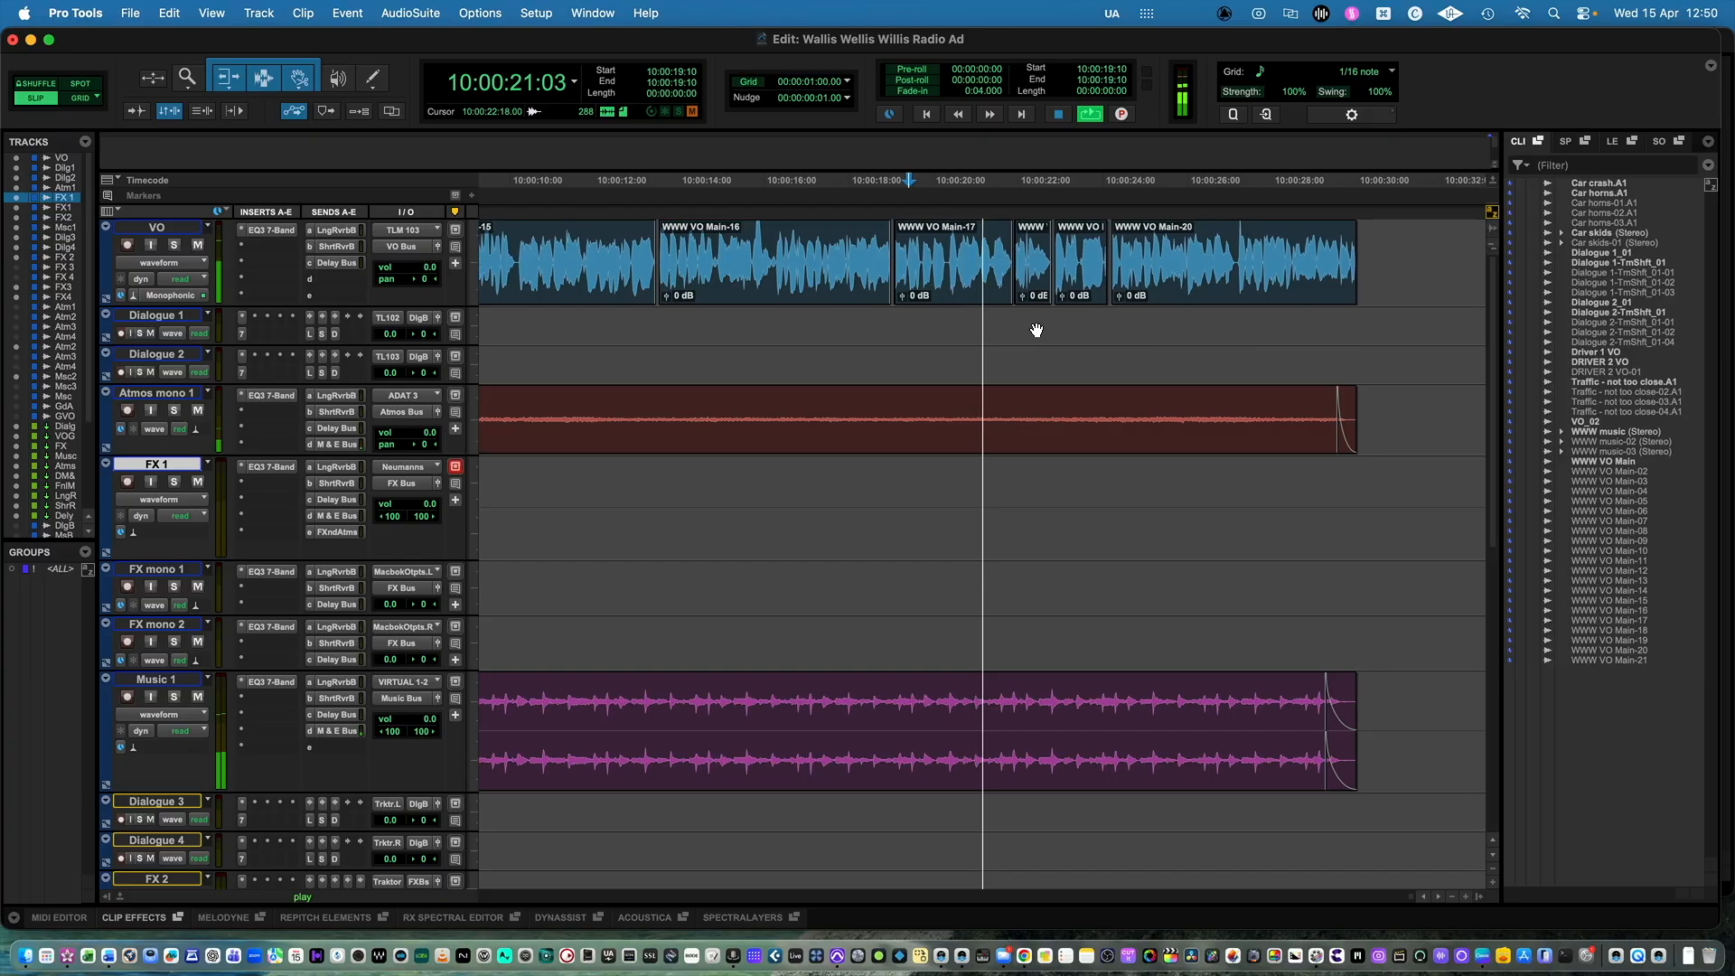
key(t)
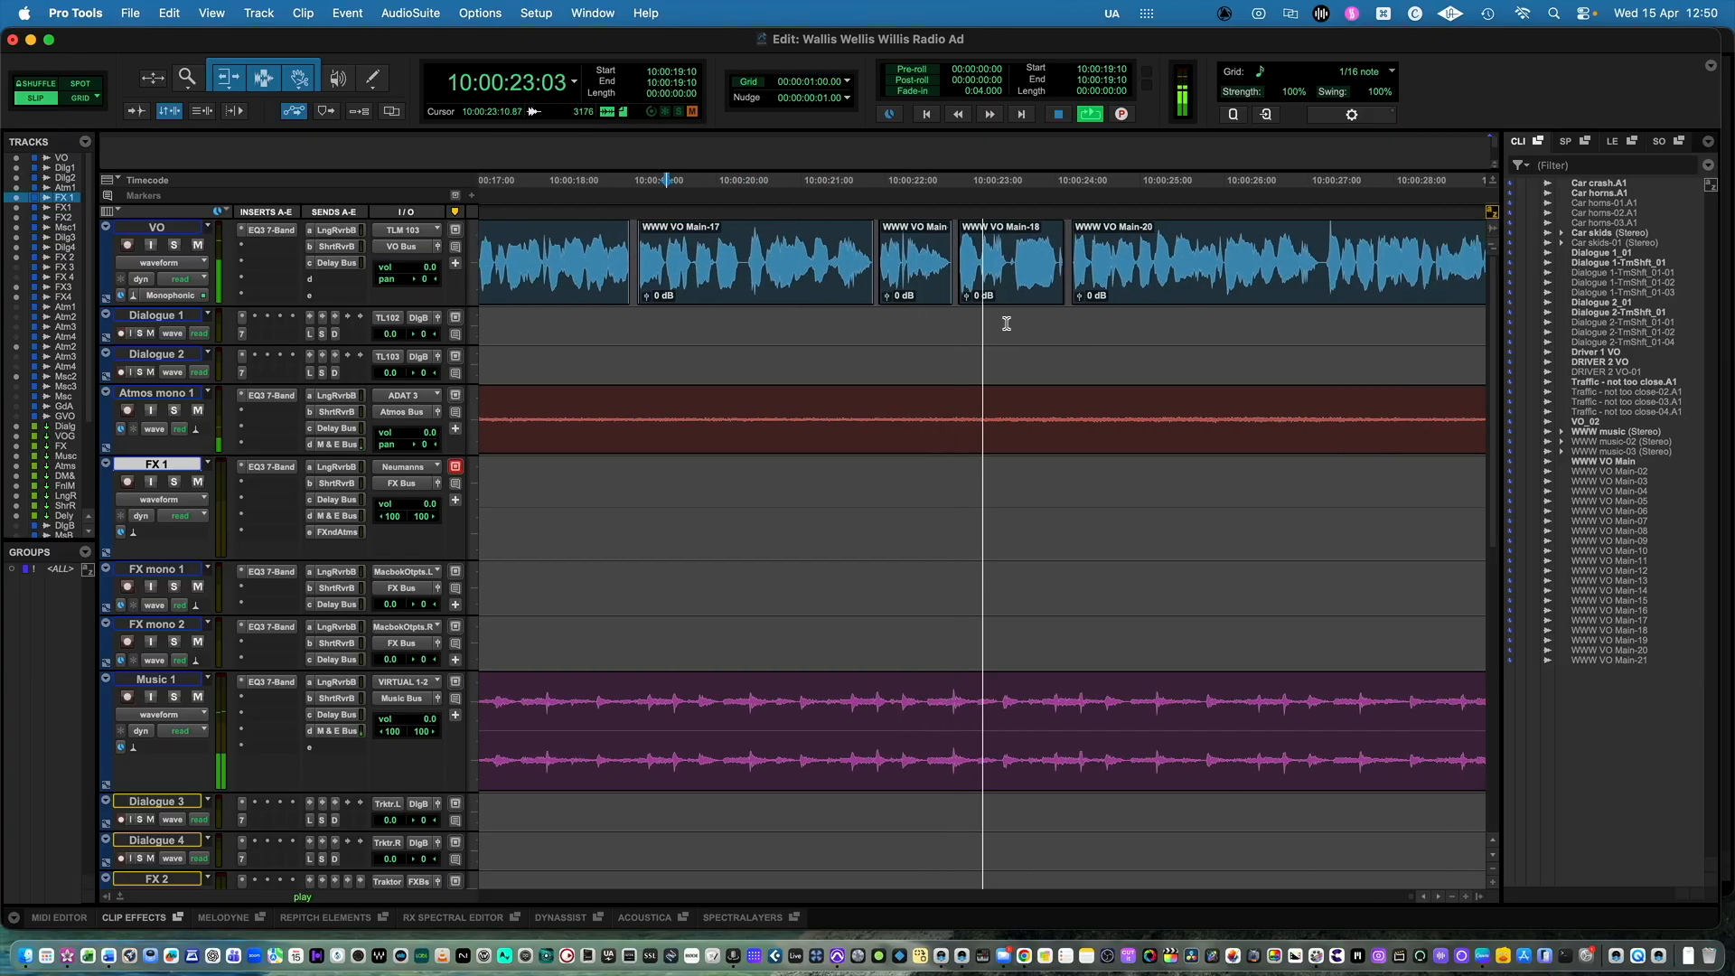
key(t)
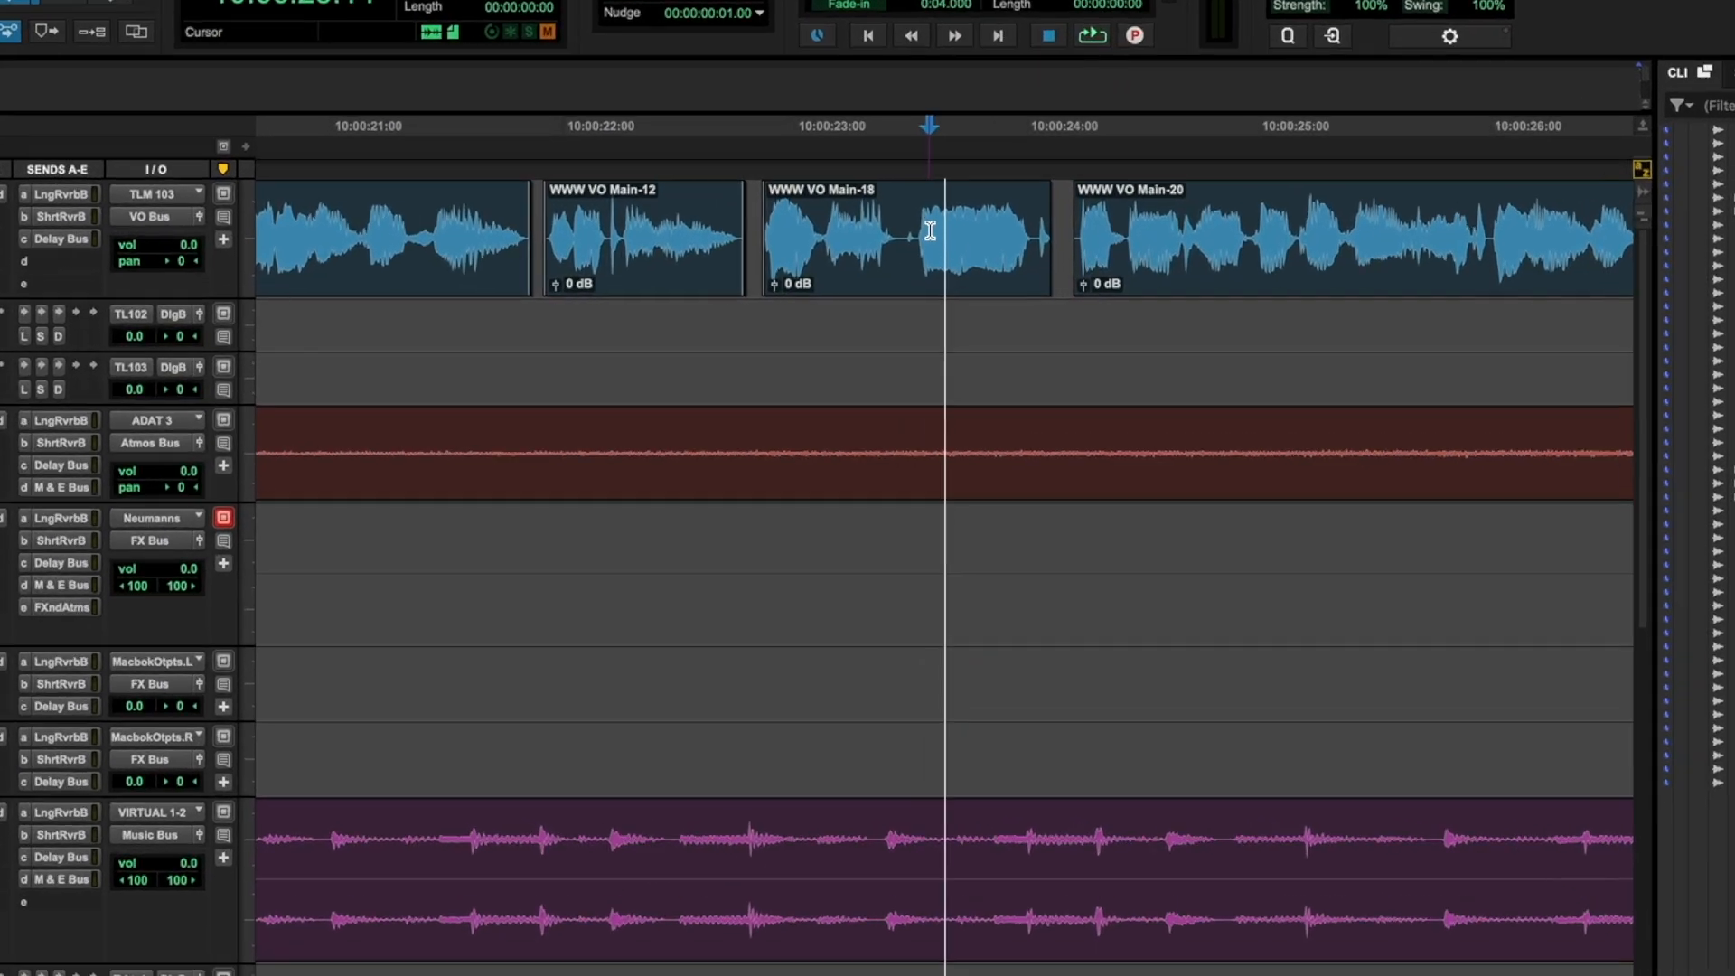
drag(930, 231, 1012, 240)
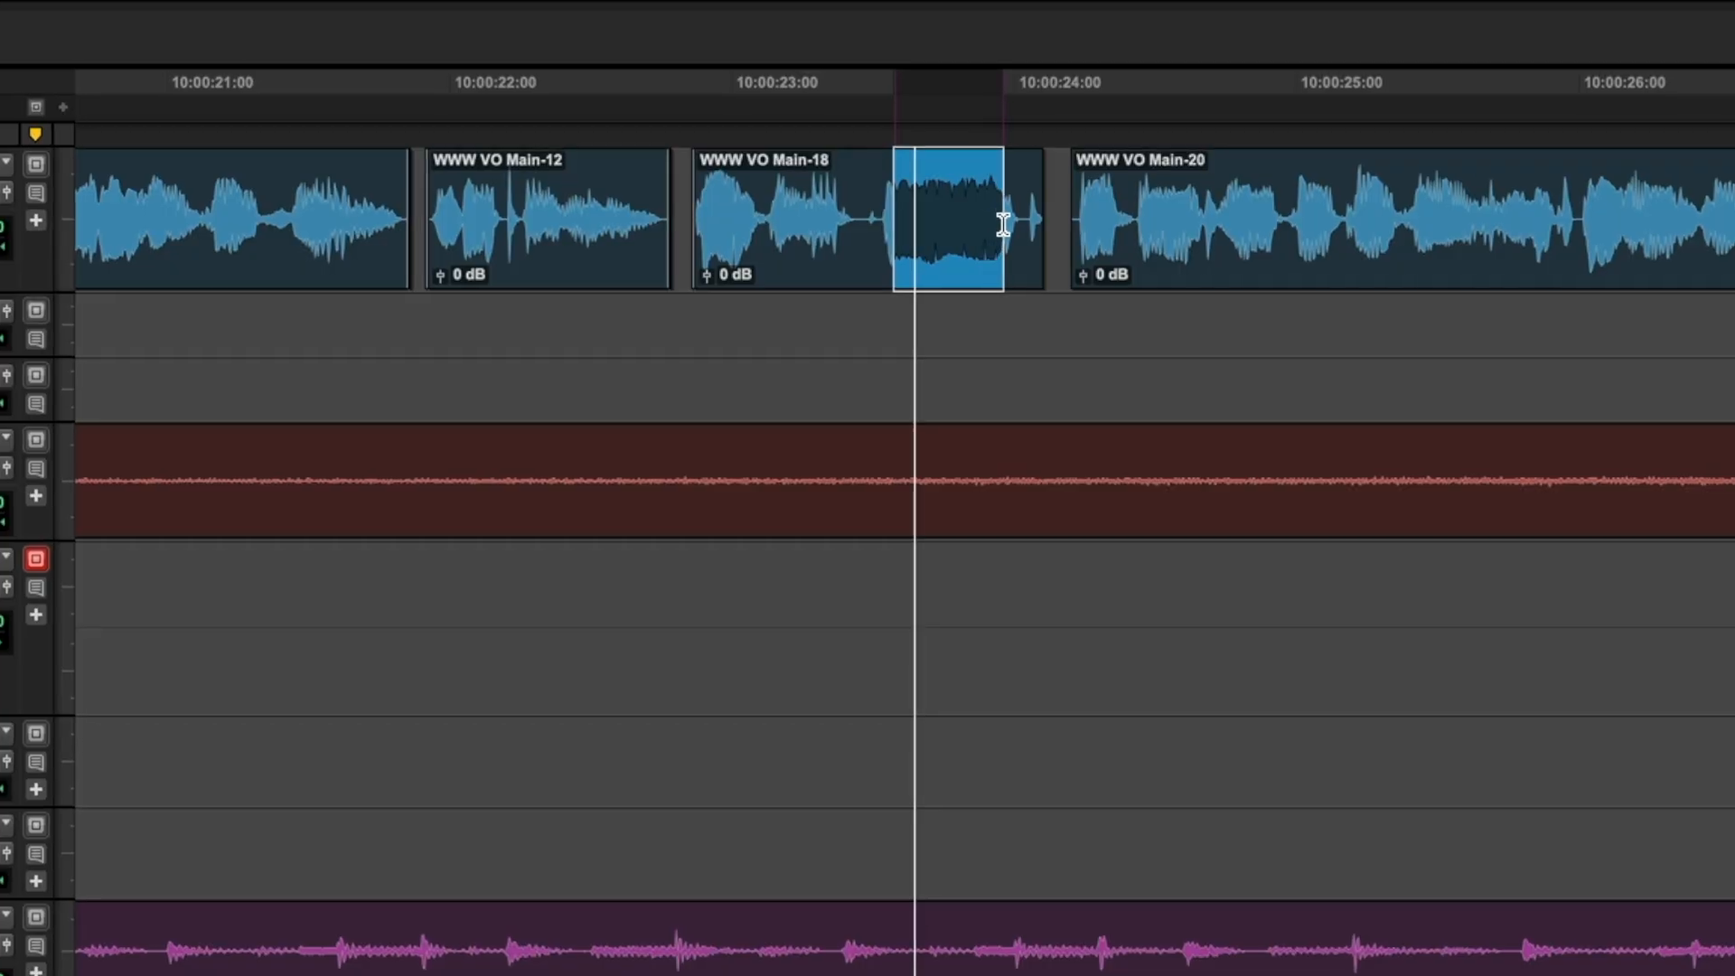
key(Delete)
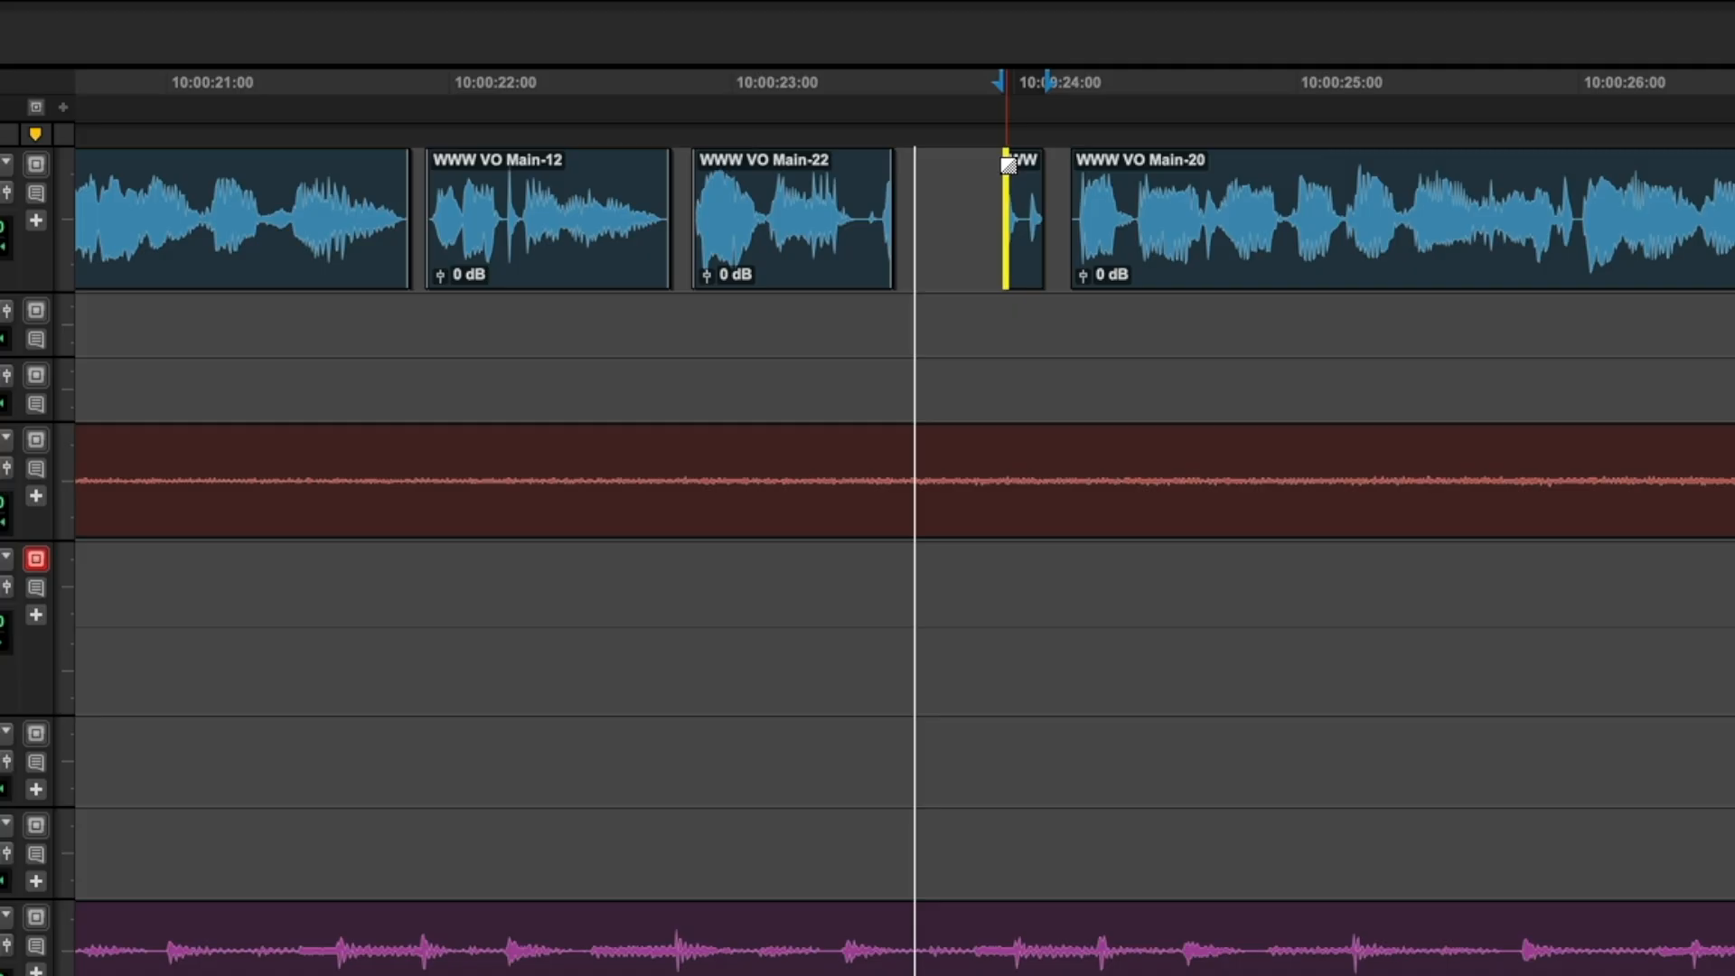
- Copy a car horn clip into the gap after the WWW VO Main-22 clip and audition it
key(r)
key(r)
key(r)
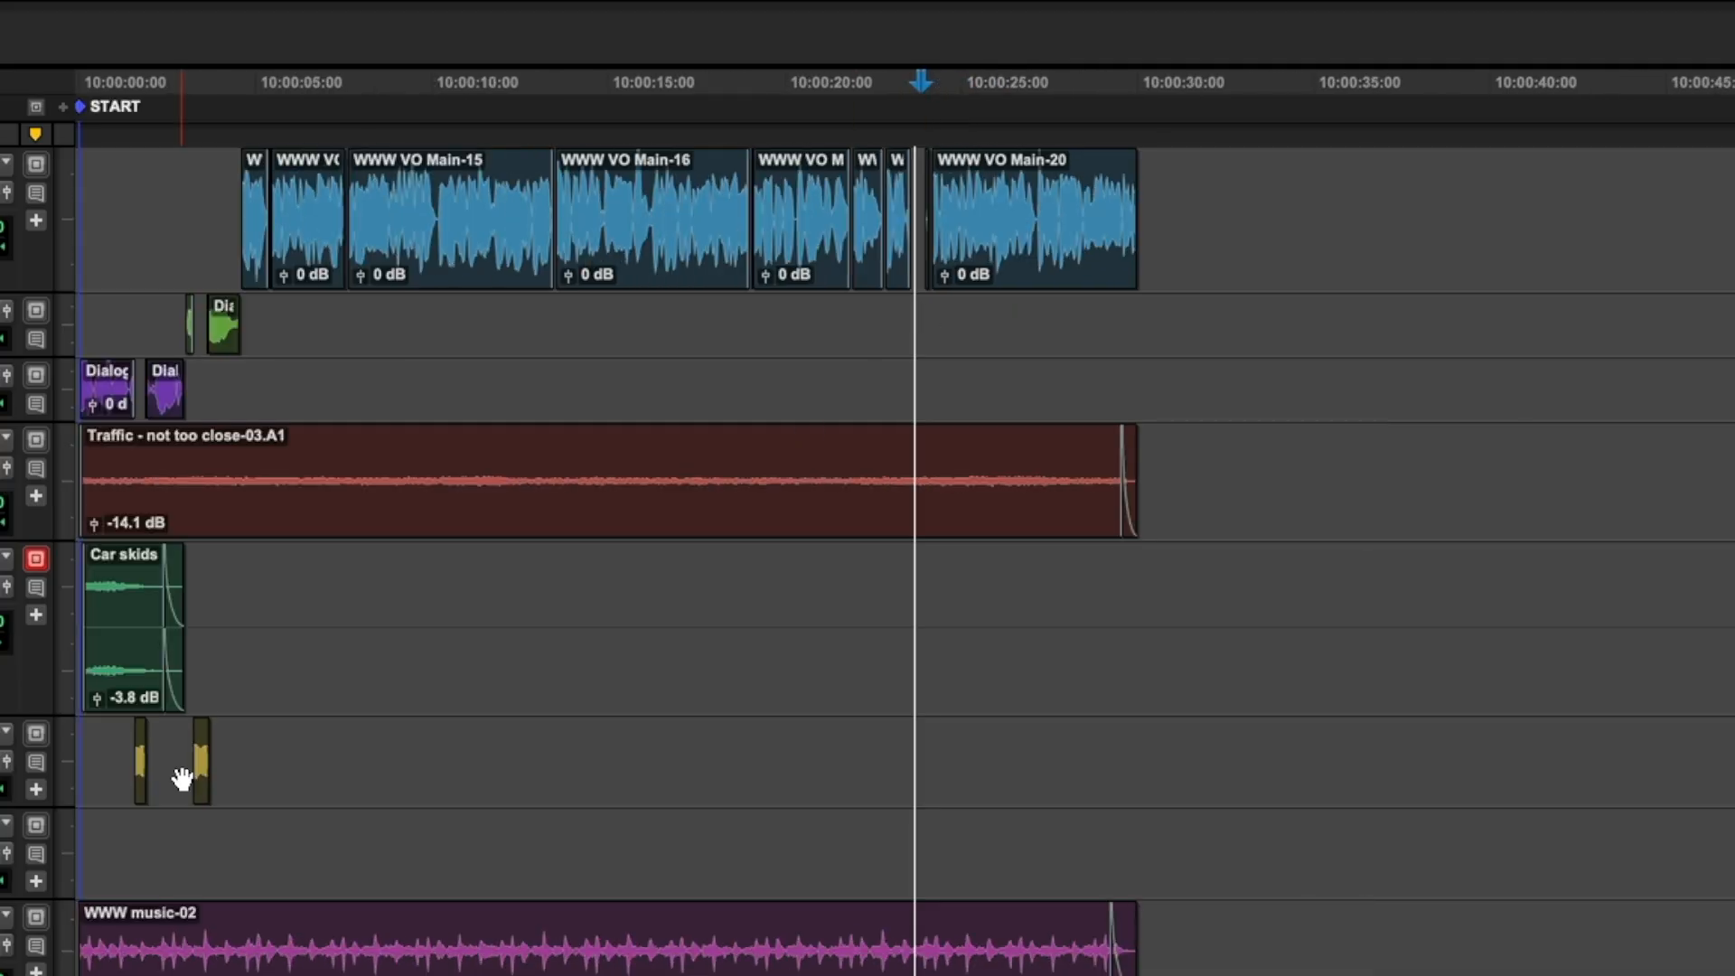
click(241, 768)
key(t)
key(t)
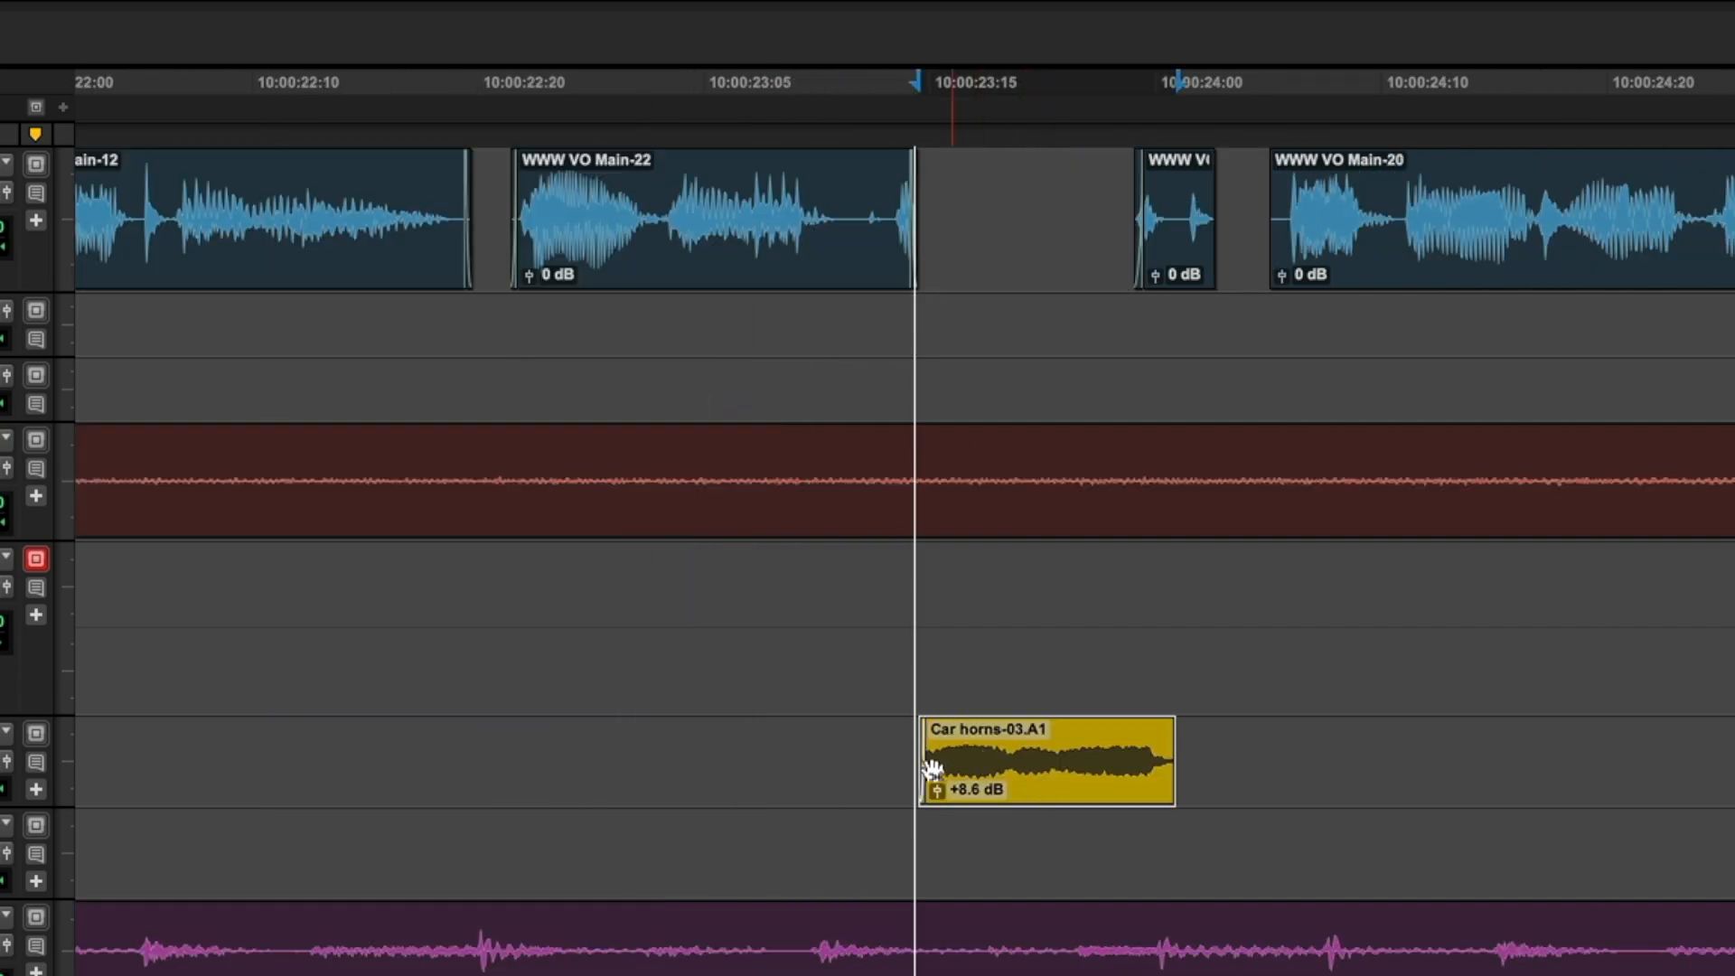
key(r)
key(space)
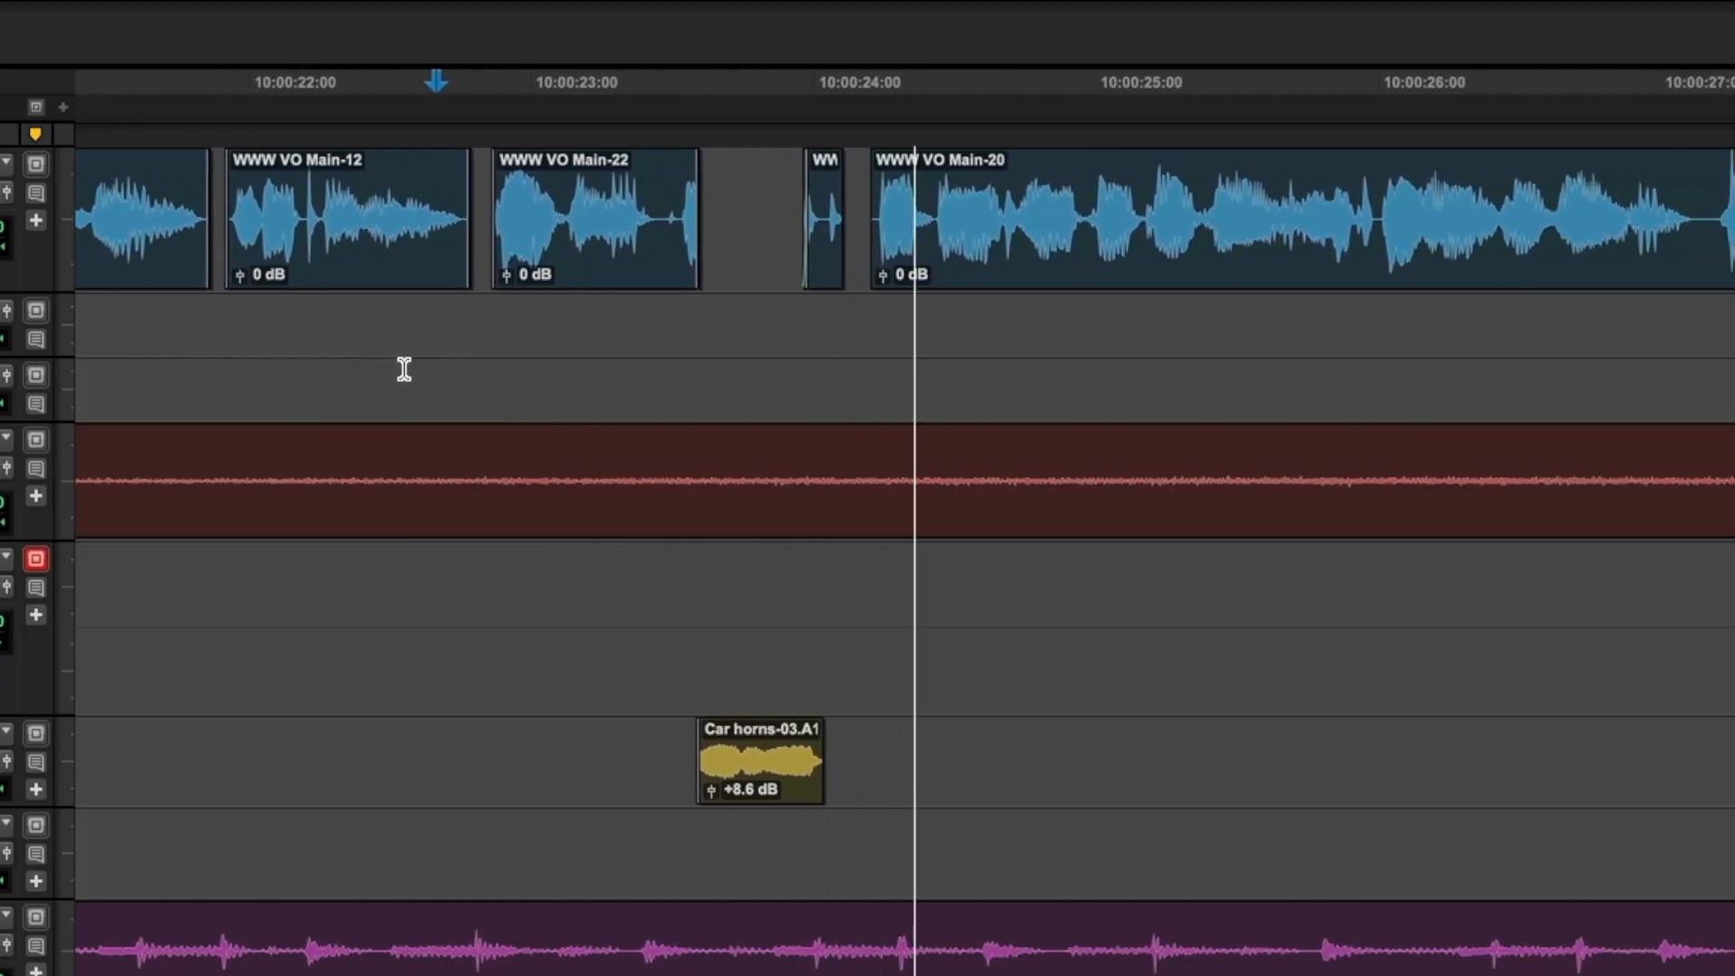
- Copy the Car skids-01 clip from the START marker to the later part of the ad and play that section
key(r)
key(r)
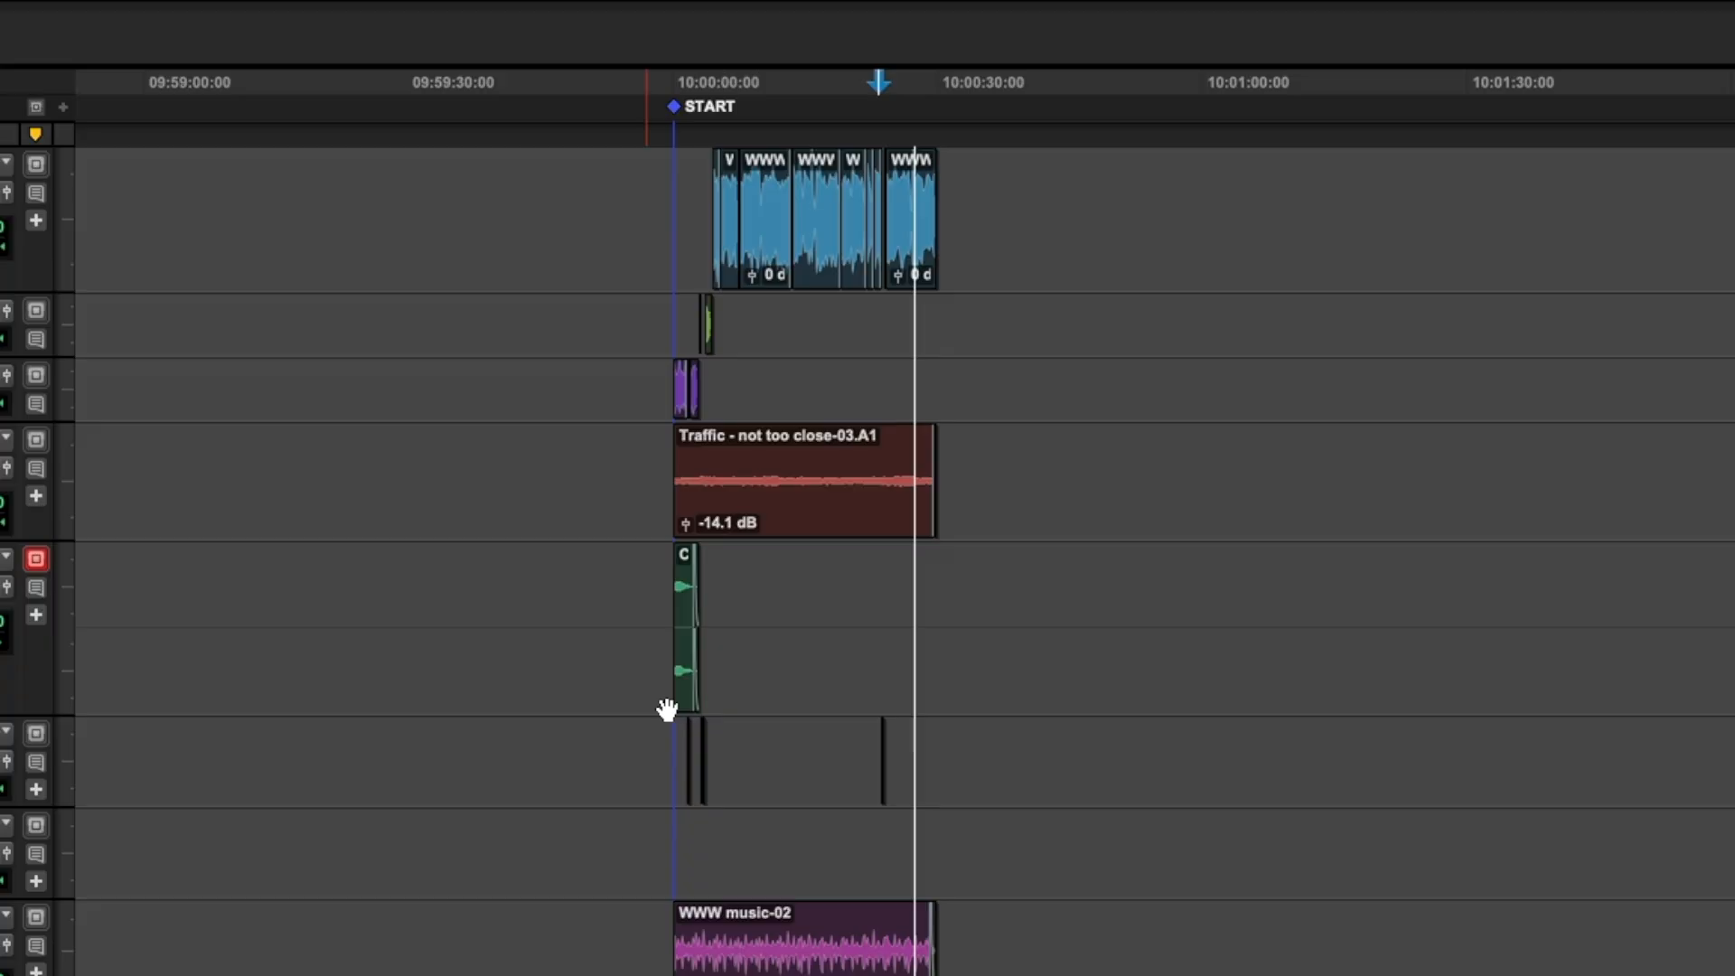
key(t)
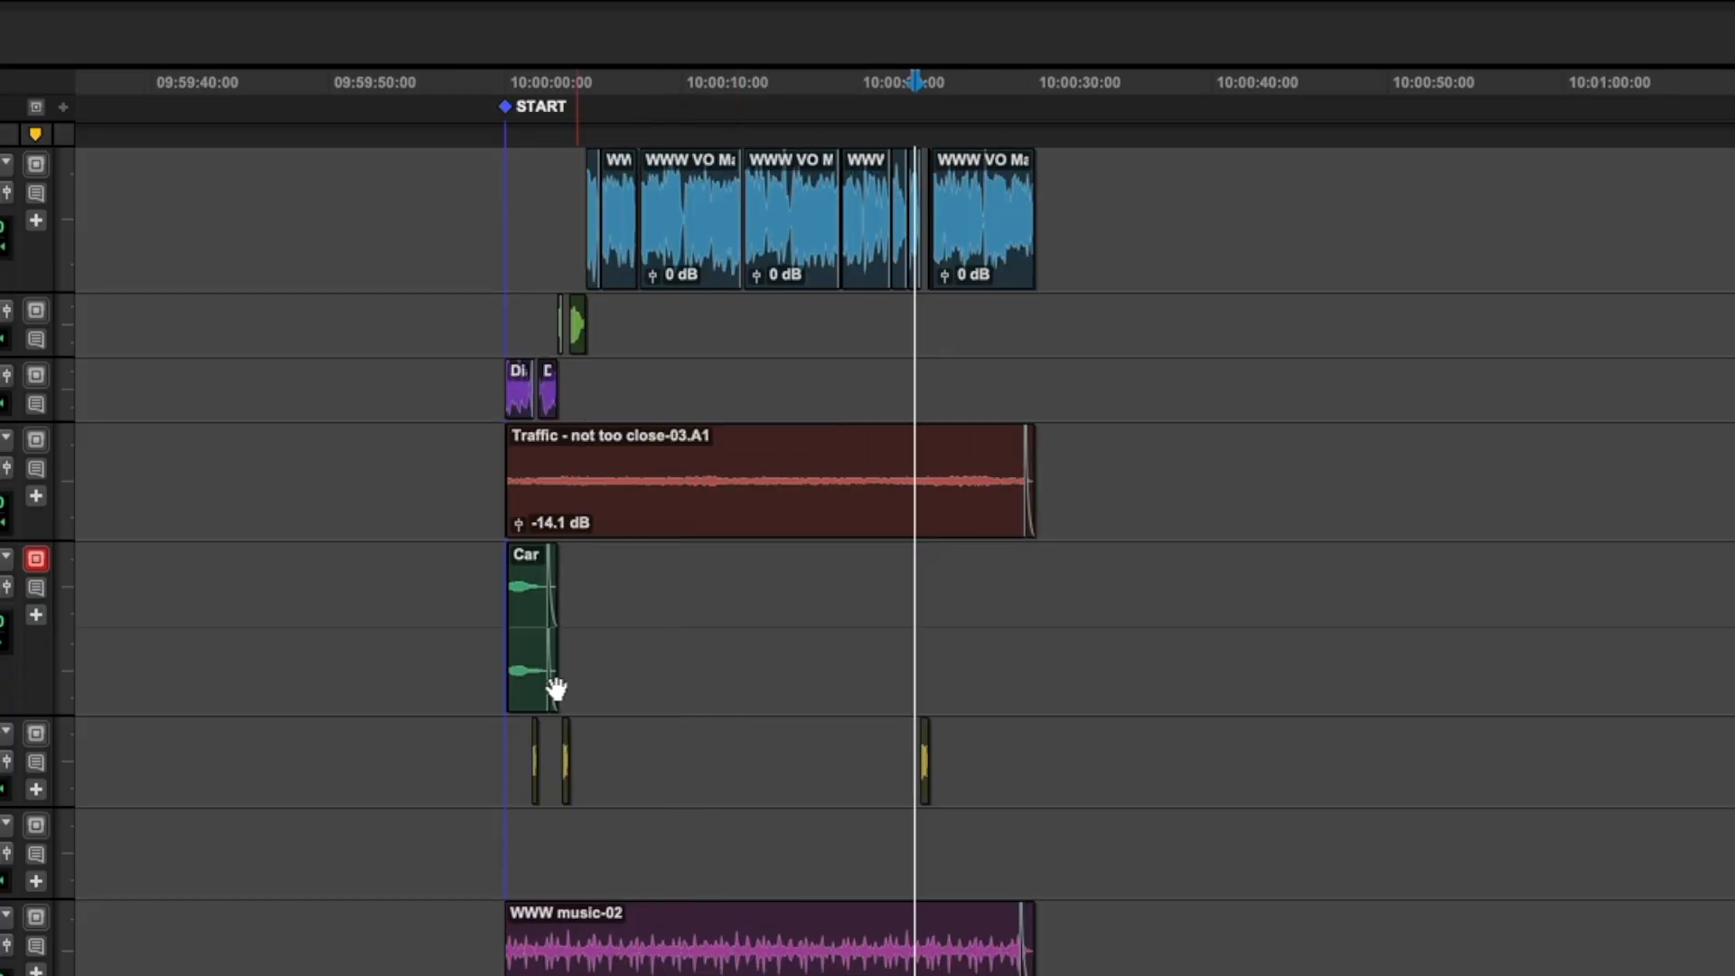
drag(835, 703, 887, 701)
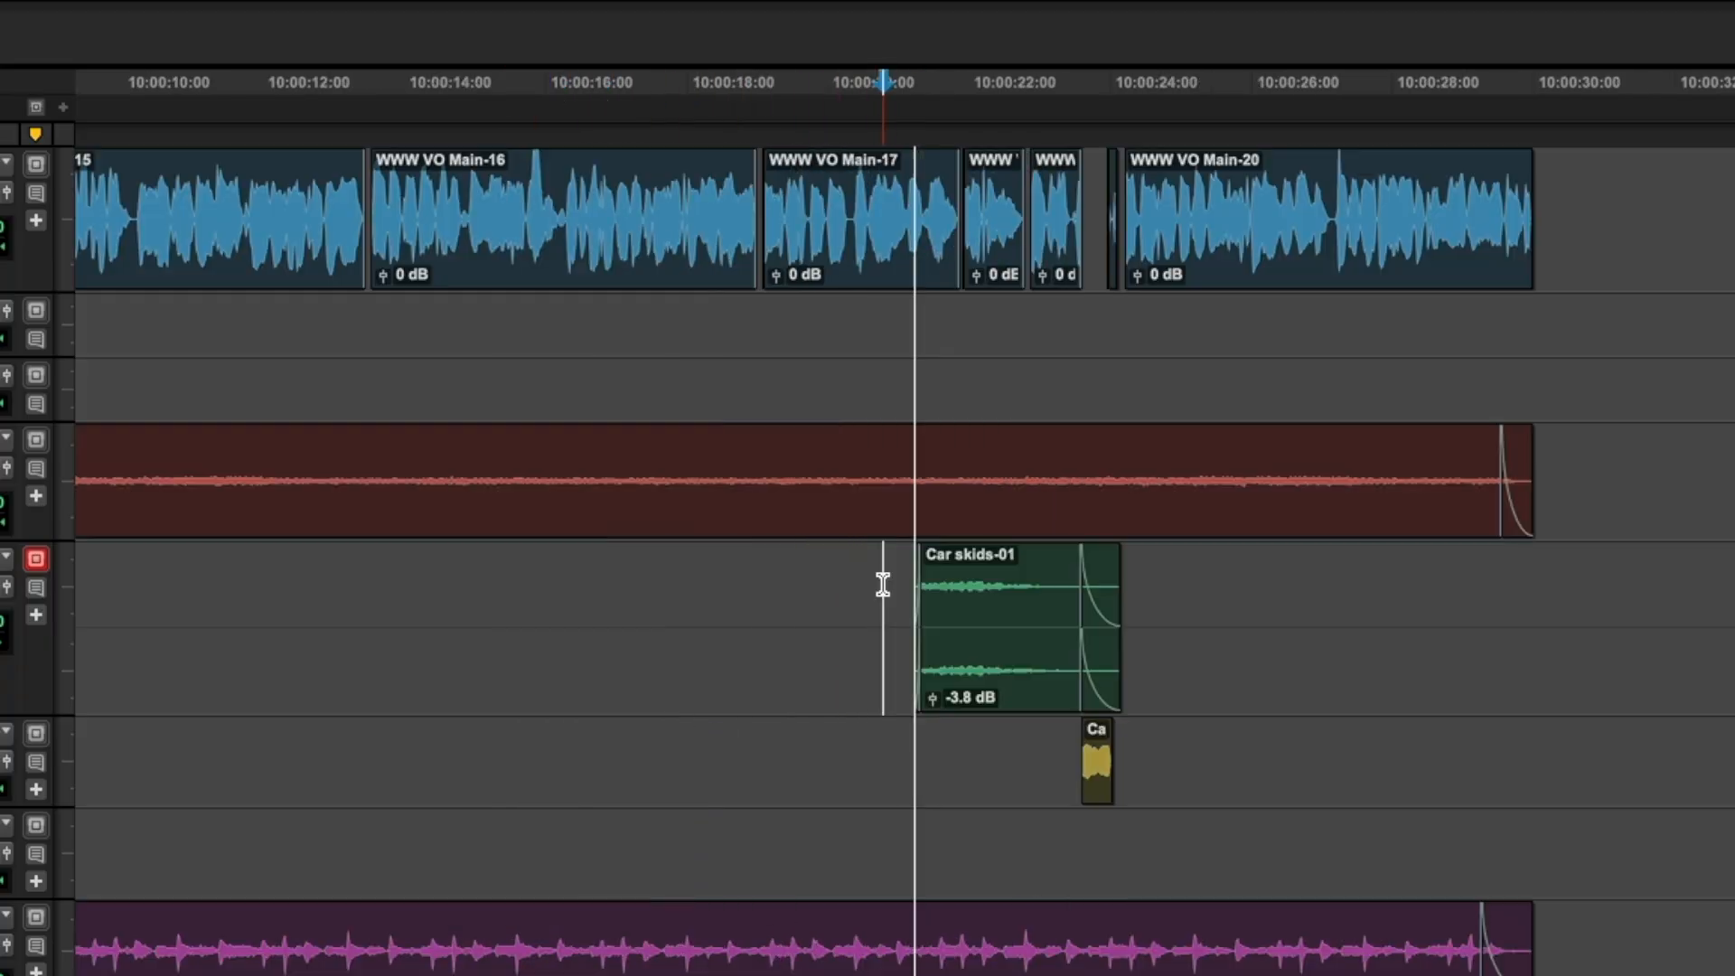
key(space)
key(t)
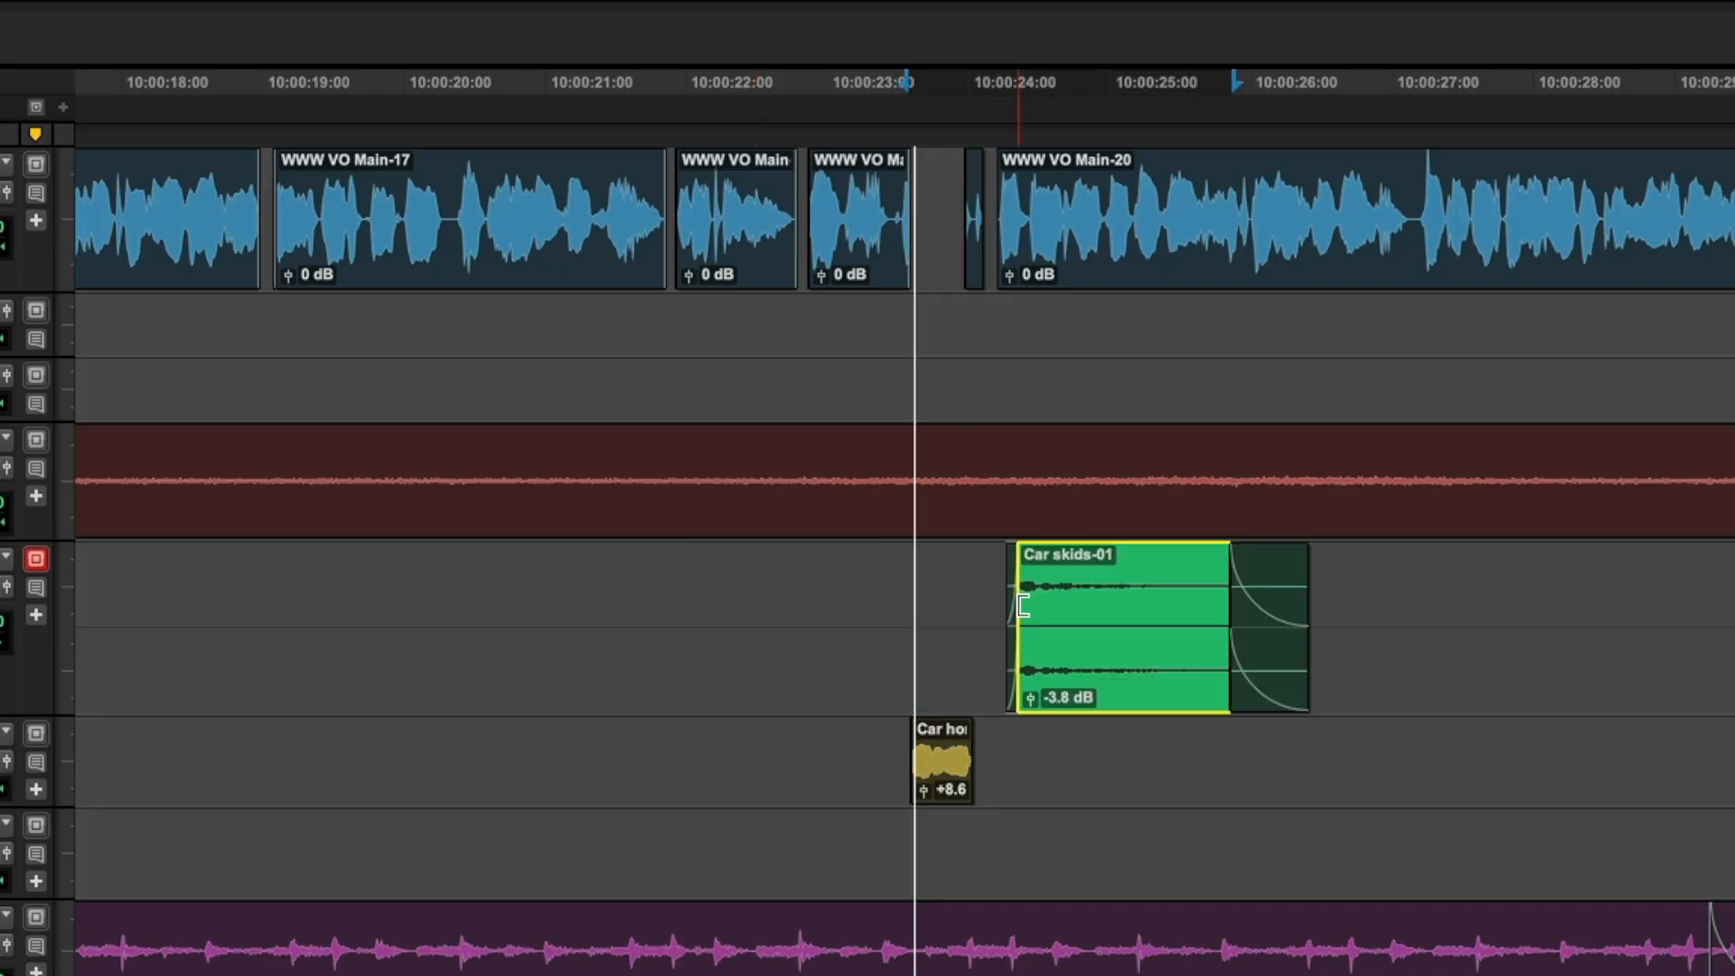
- Trim the start of the copied car skid, align it with the car horn after WWW VO Main-22, and audition it
drag(1023, 605, 1018, 606)
click(964, 608)
drag(1102, 700, 1017, 697)
click(865, 607)
key(space)
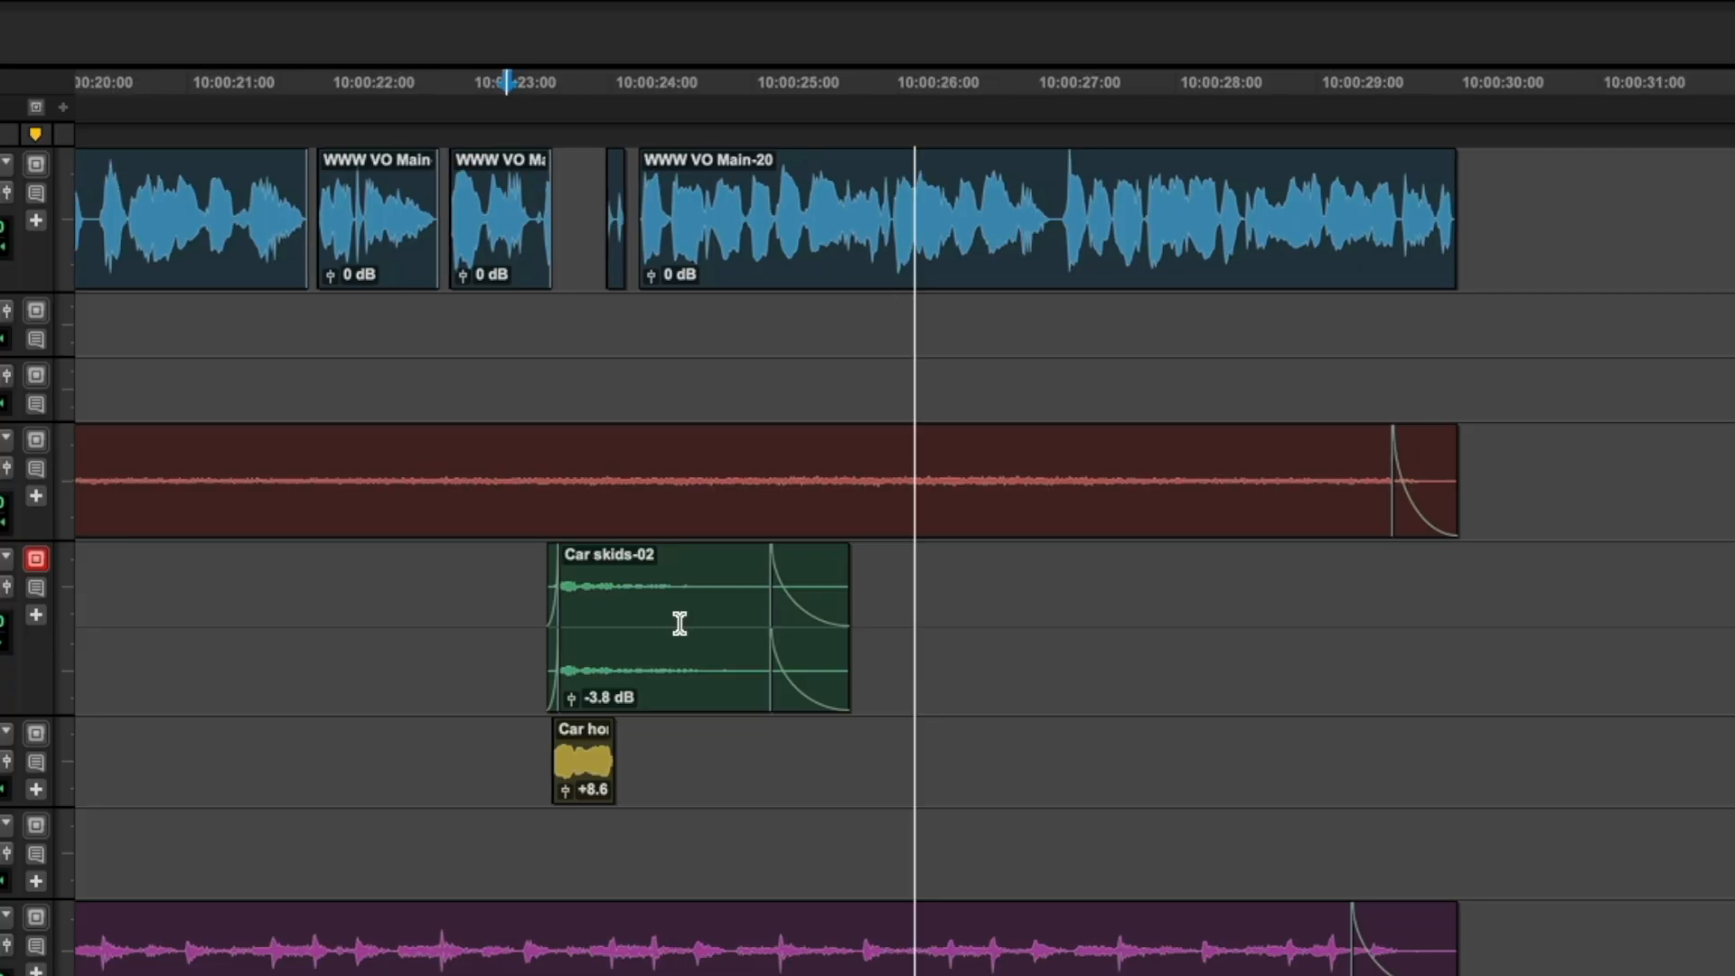
key(space)
key(space)
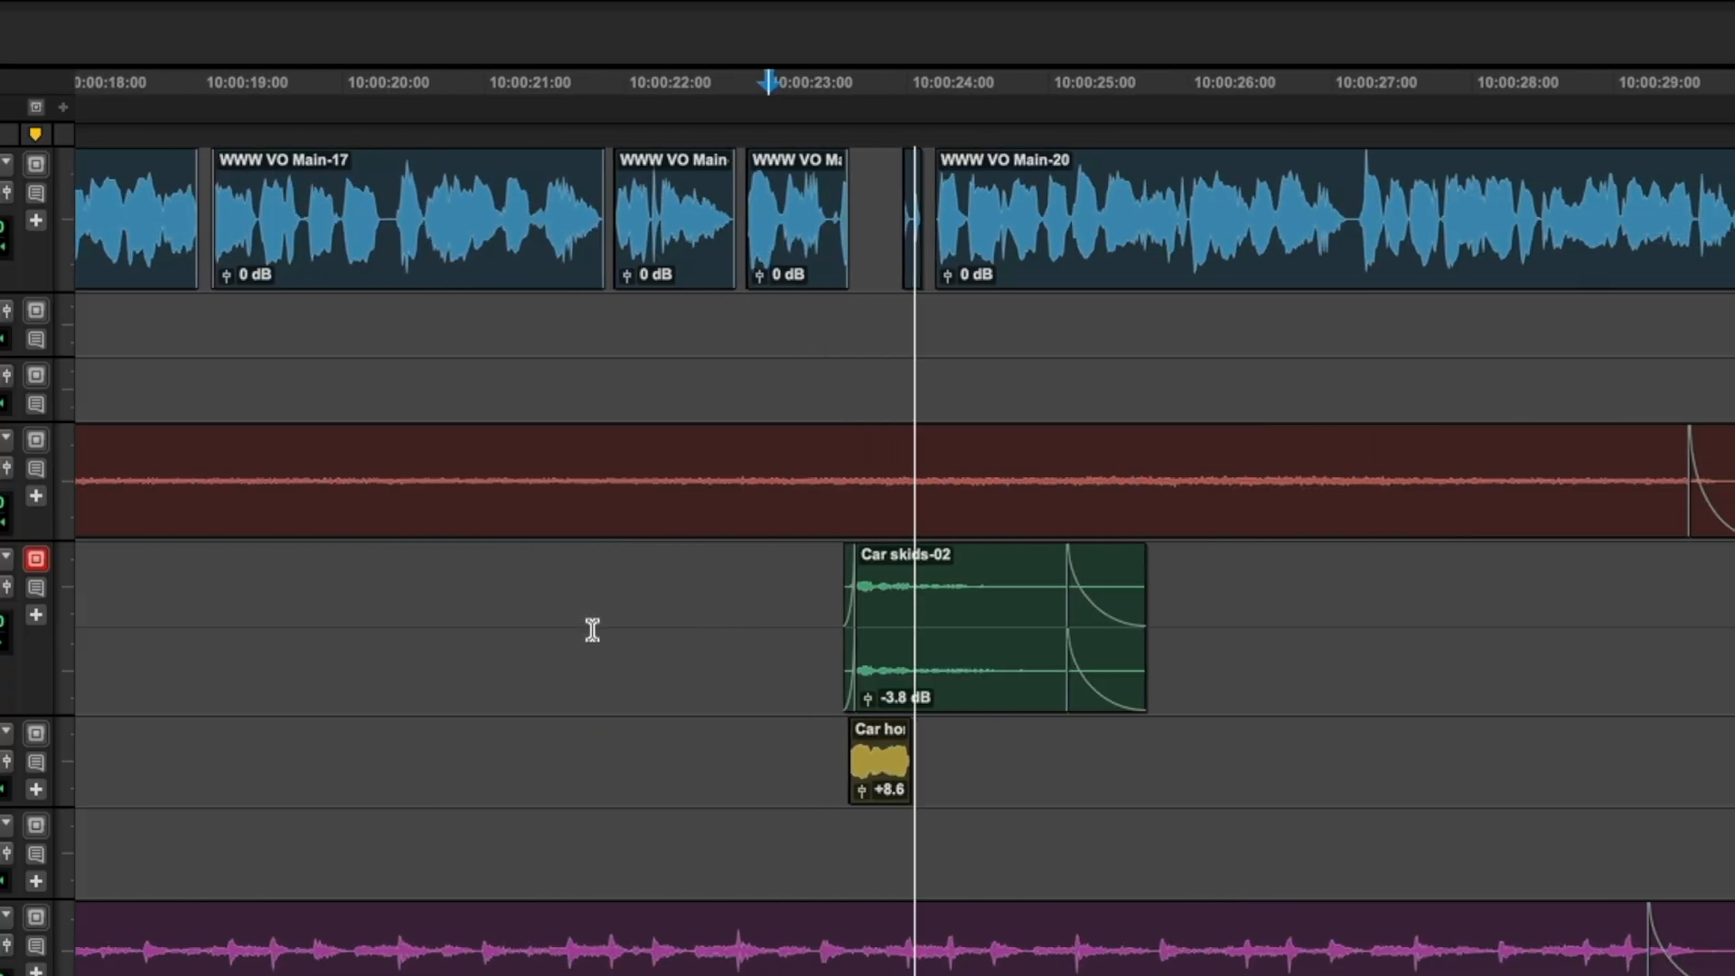
- Shorten the Car skids-02 clip so its fade-out begins at the end of the car horn, and play the section
drag(837, 596, 684, 595)
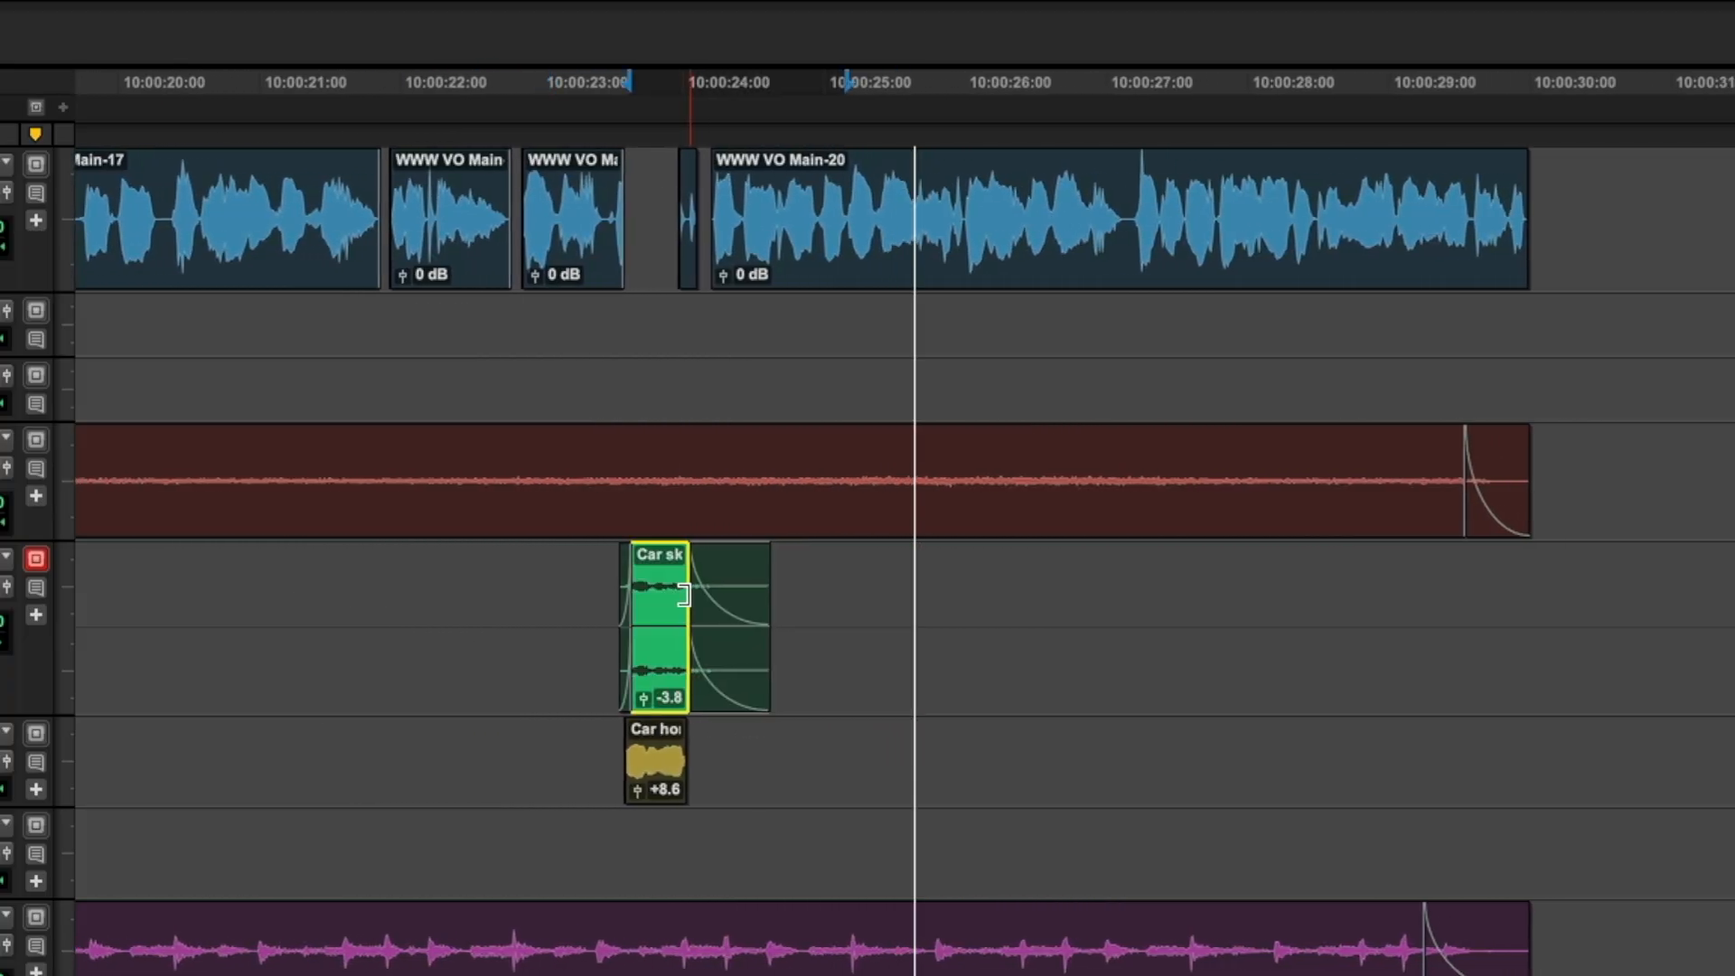
click(569, 576)
key(space)
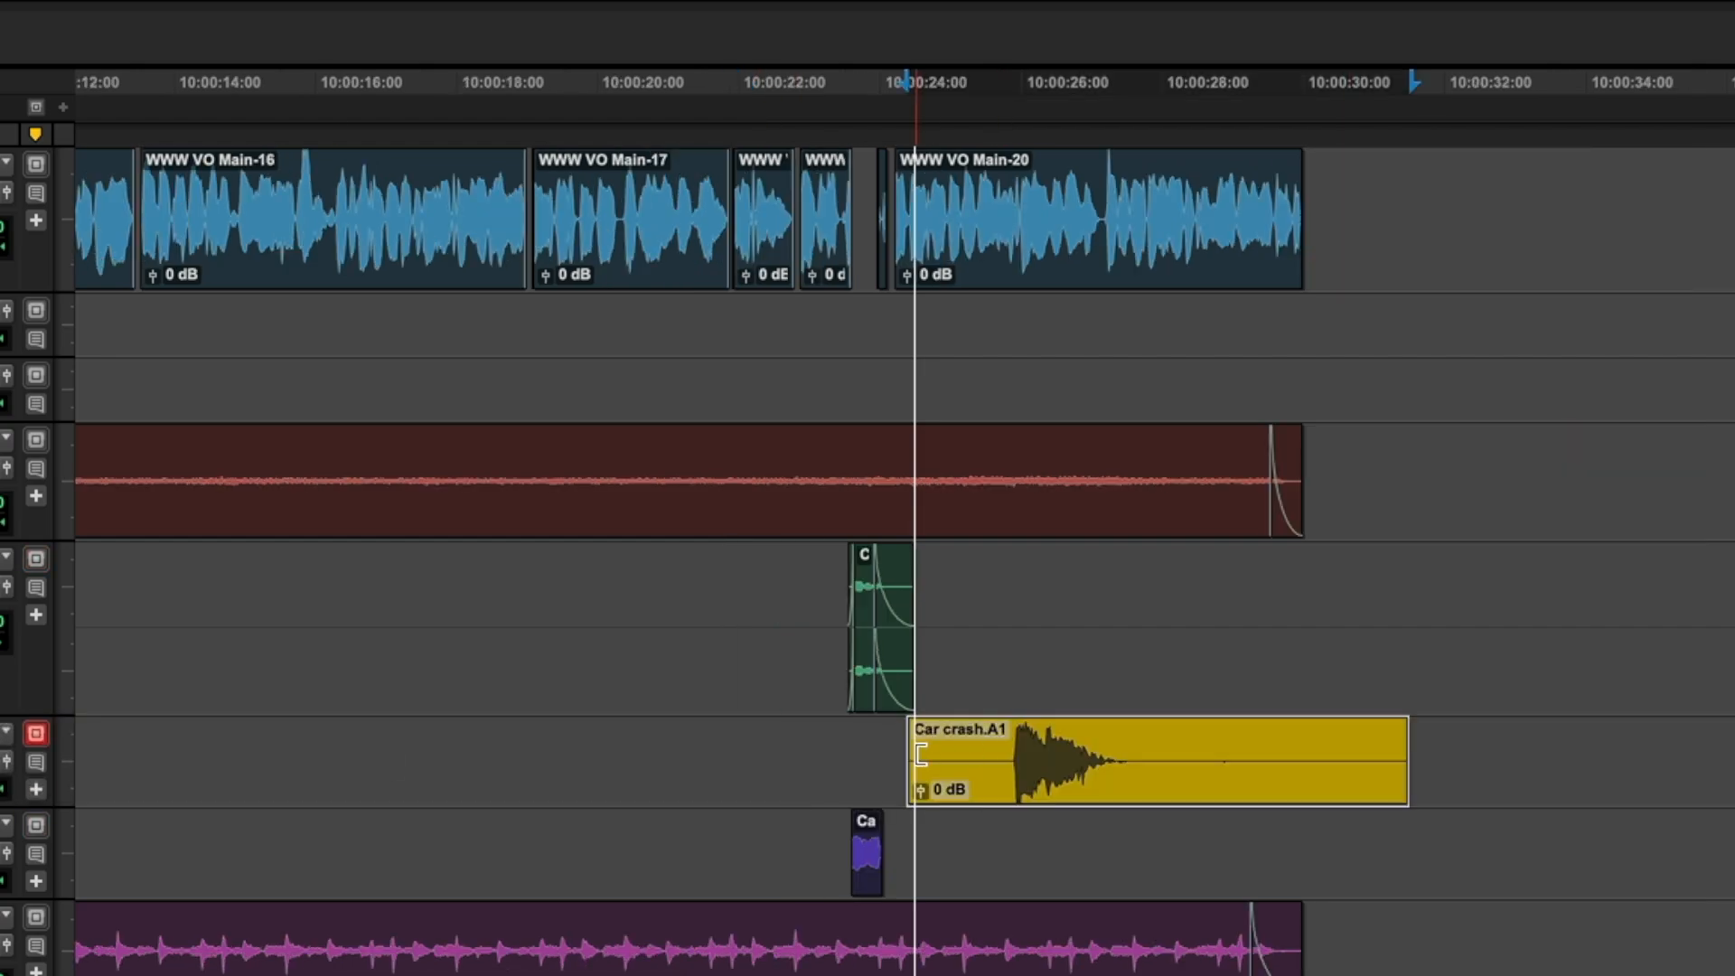
- Trim Car crash.A1 to its impact, place it at the end of the car horn, and shorten its tail with a fade-out
click(984, 754)
drag(917, 743, 949, 796)
key(t)
key(t)
drag(1065, 800, 1034, 802)
key(r)
drag(1668, 761, 972, 734)
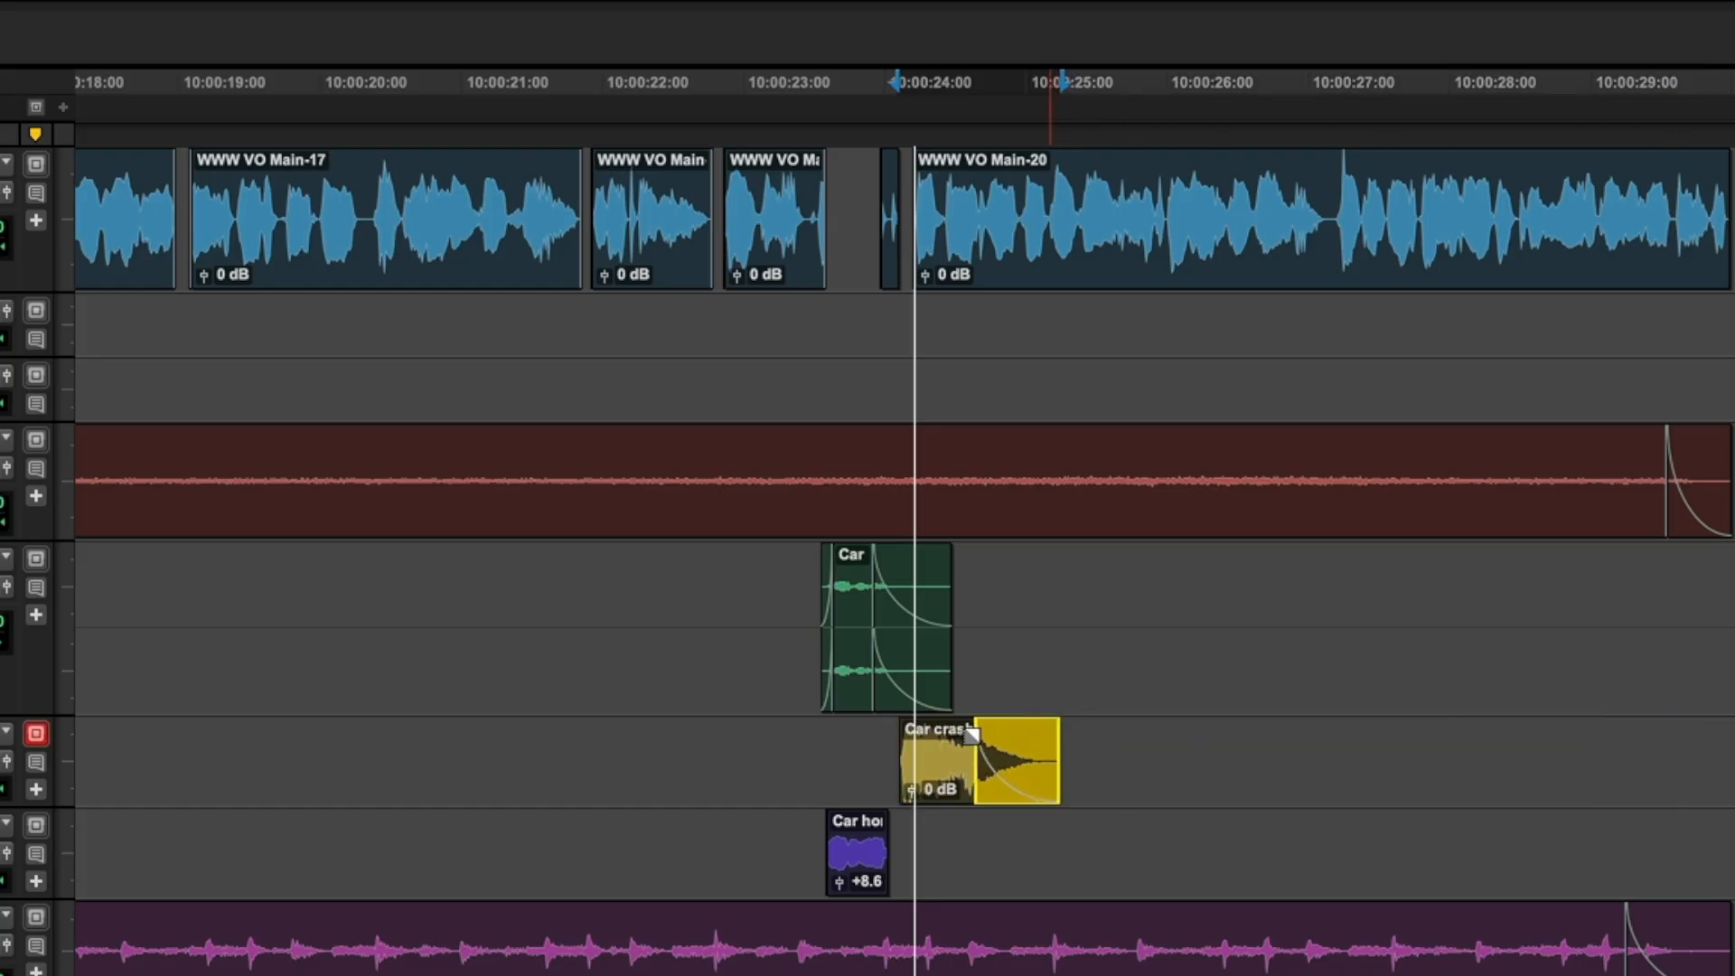
- Set the car crash clip's gain to -7.5 dB and audition it with the skid and horn
key(t)
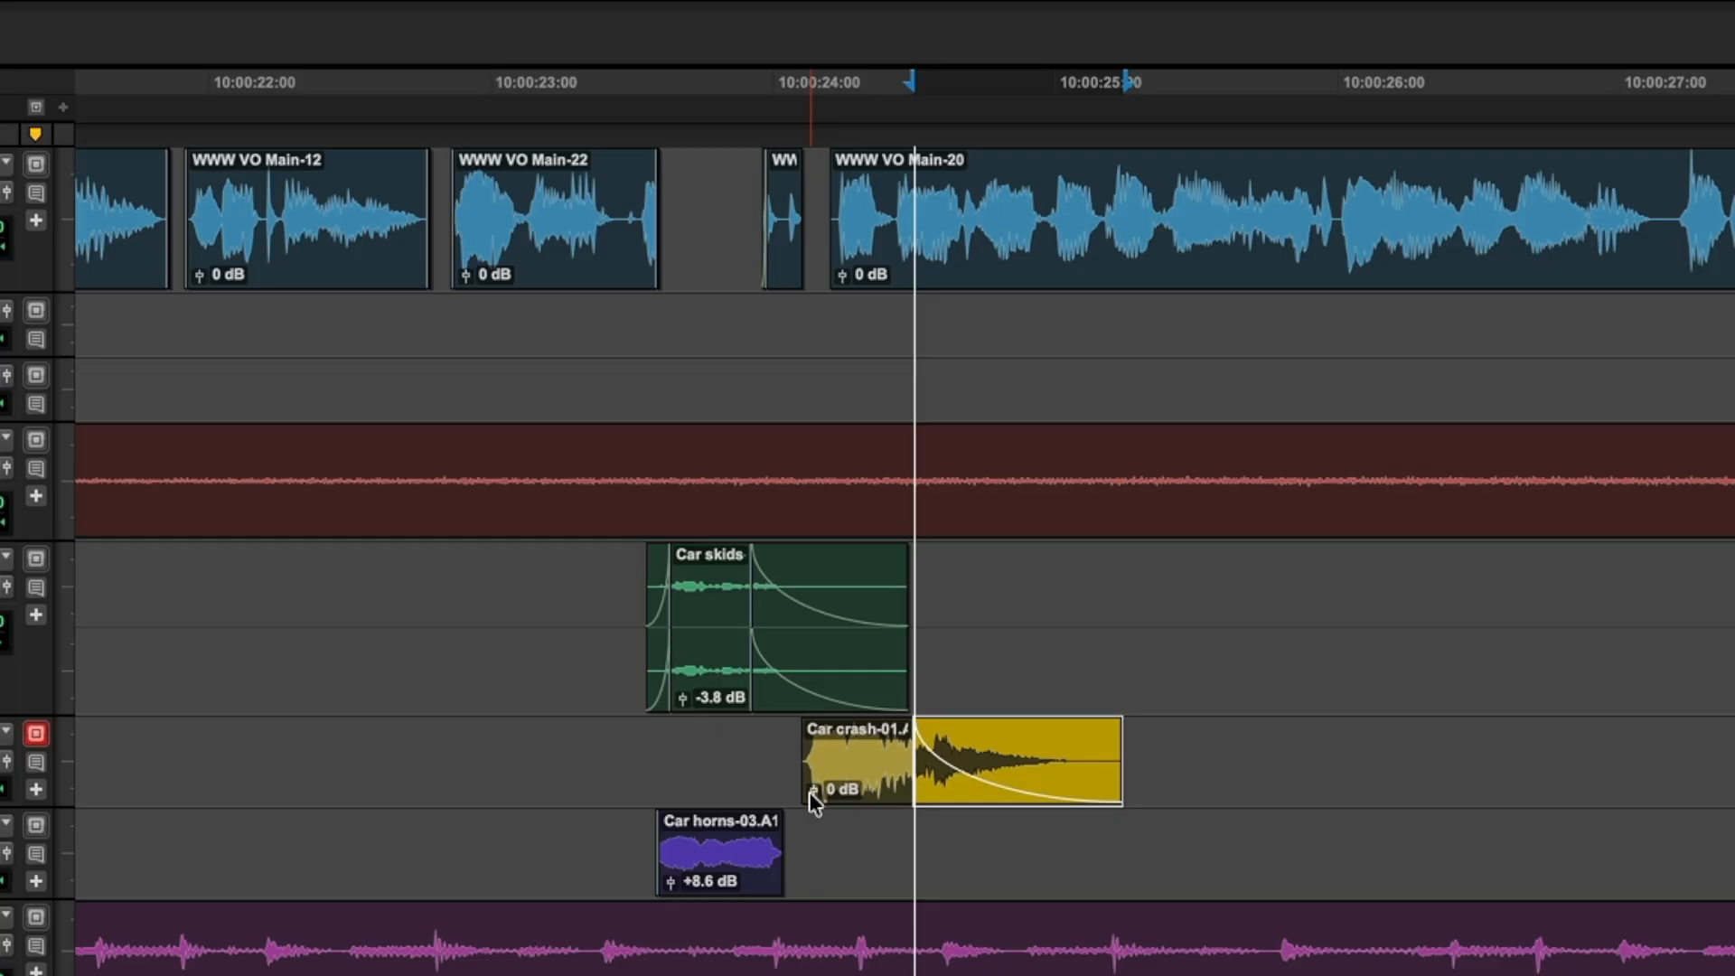
drag(810, 792, 809, 805)
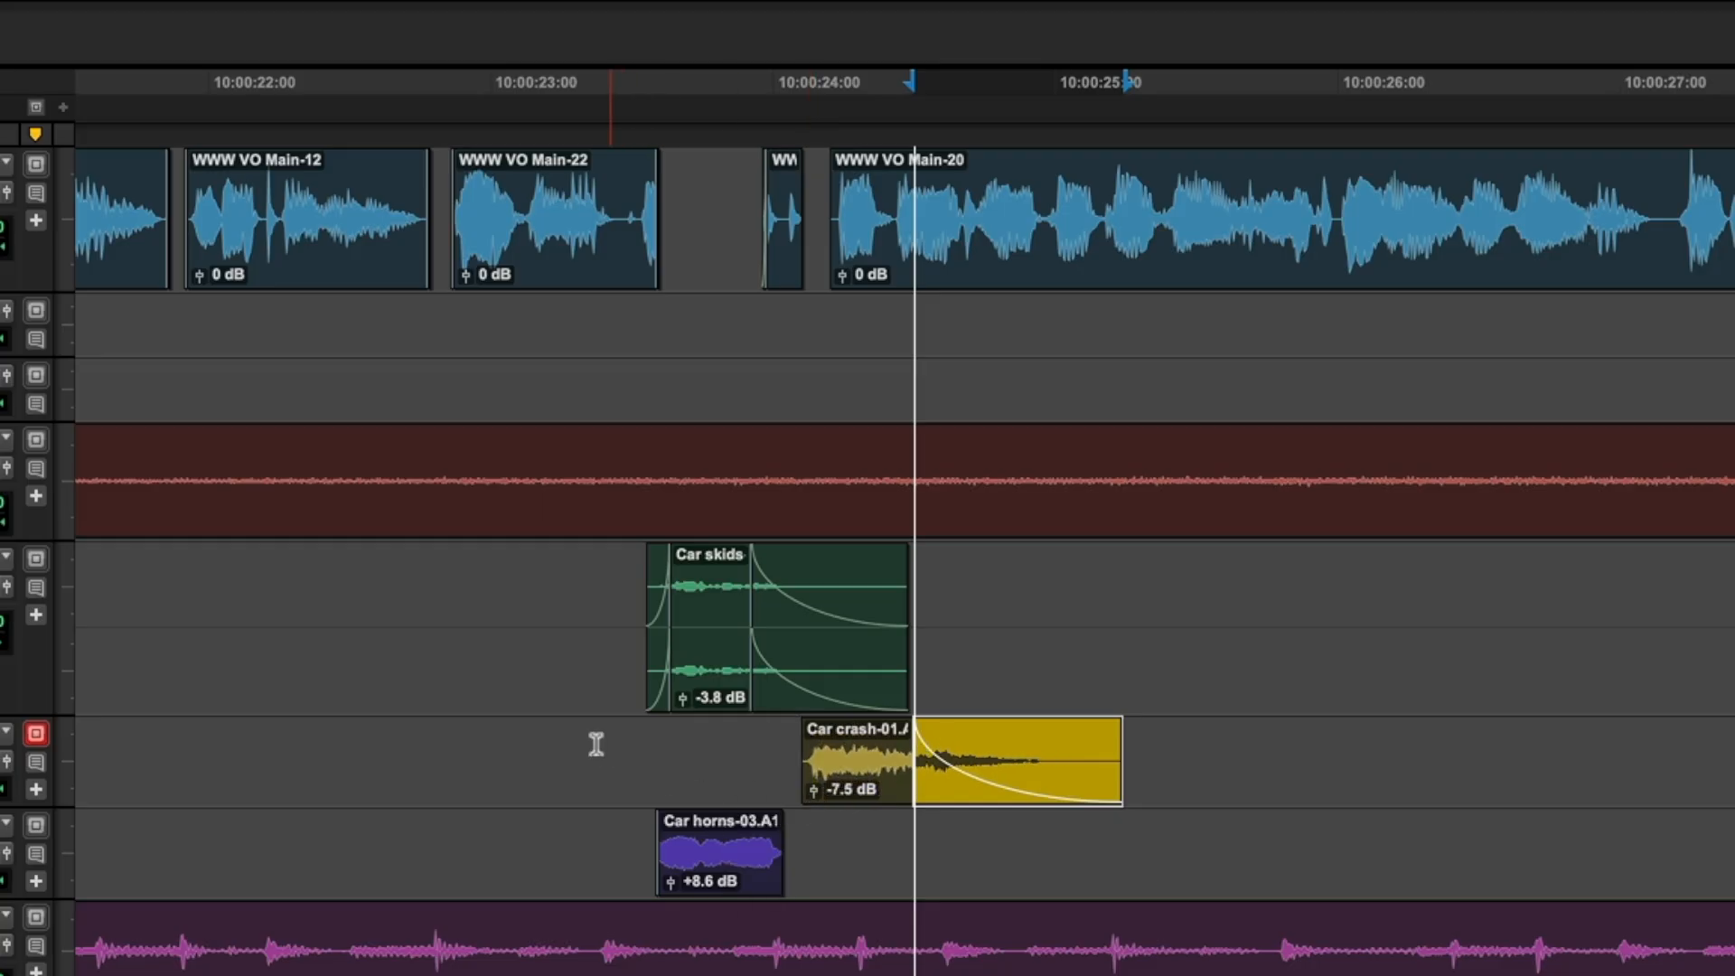
click(593, 744)
key(r)
click(512, 758)
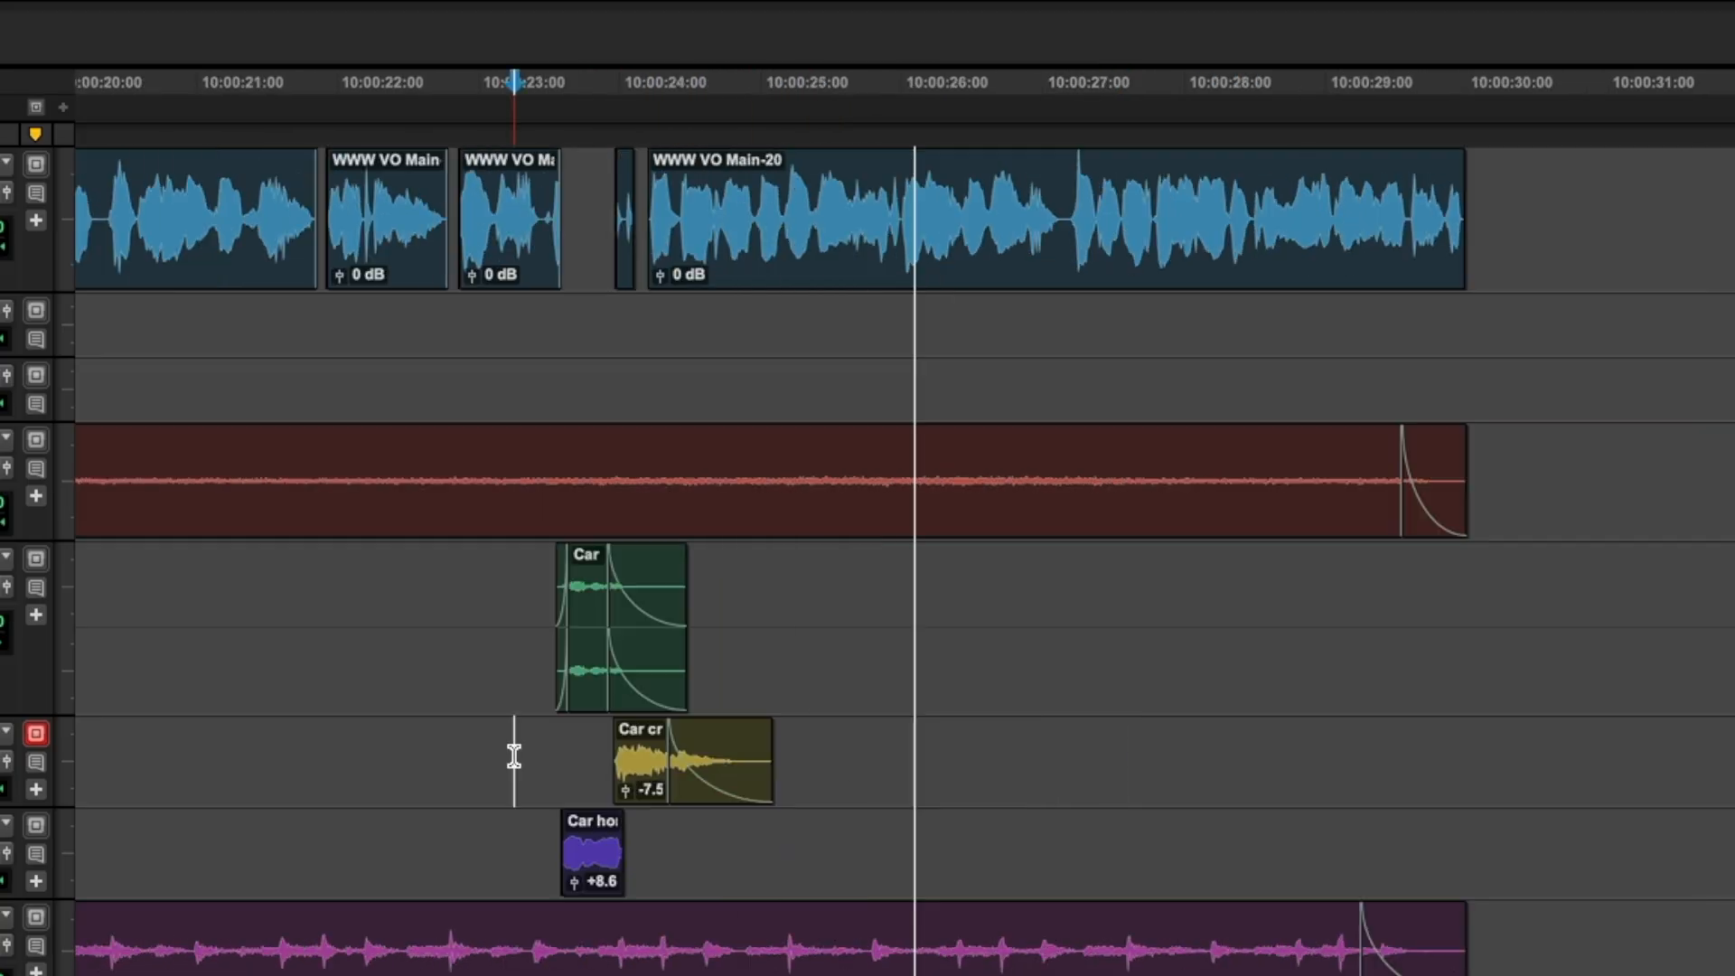
key(space)
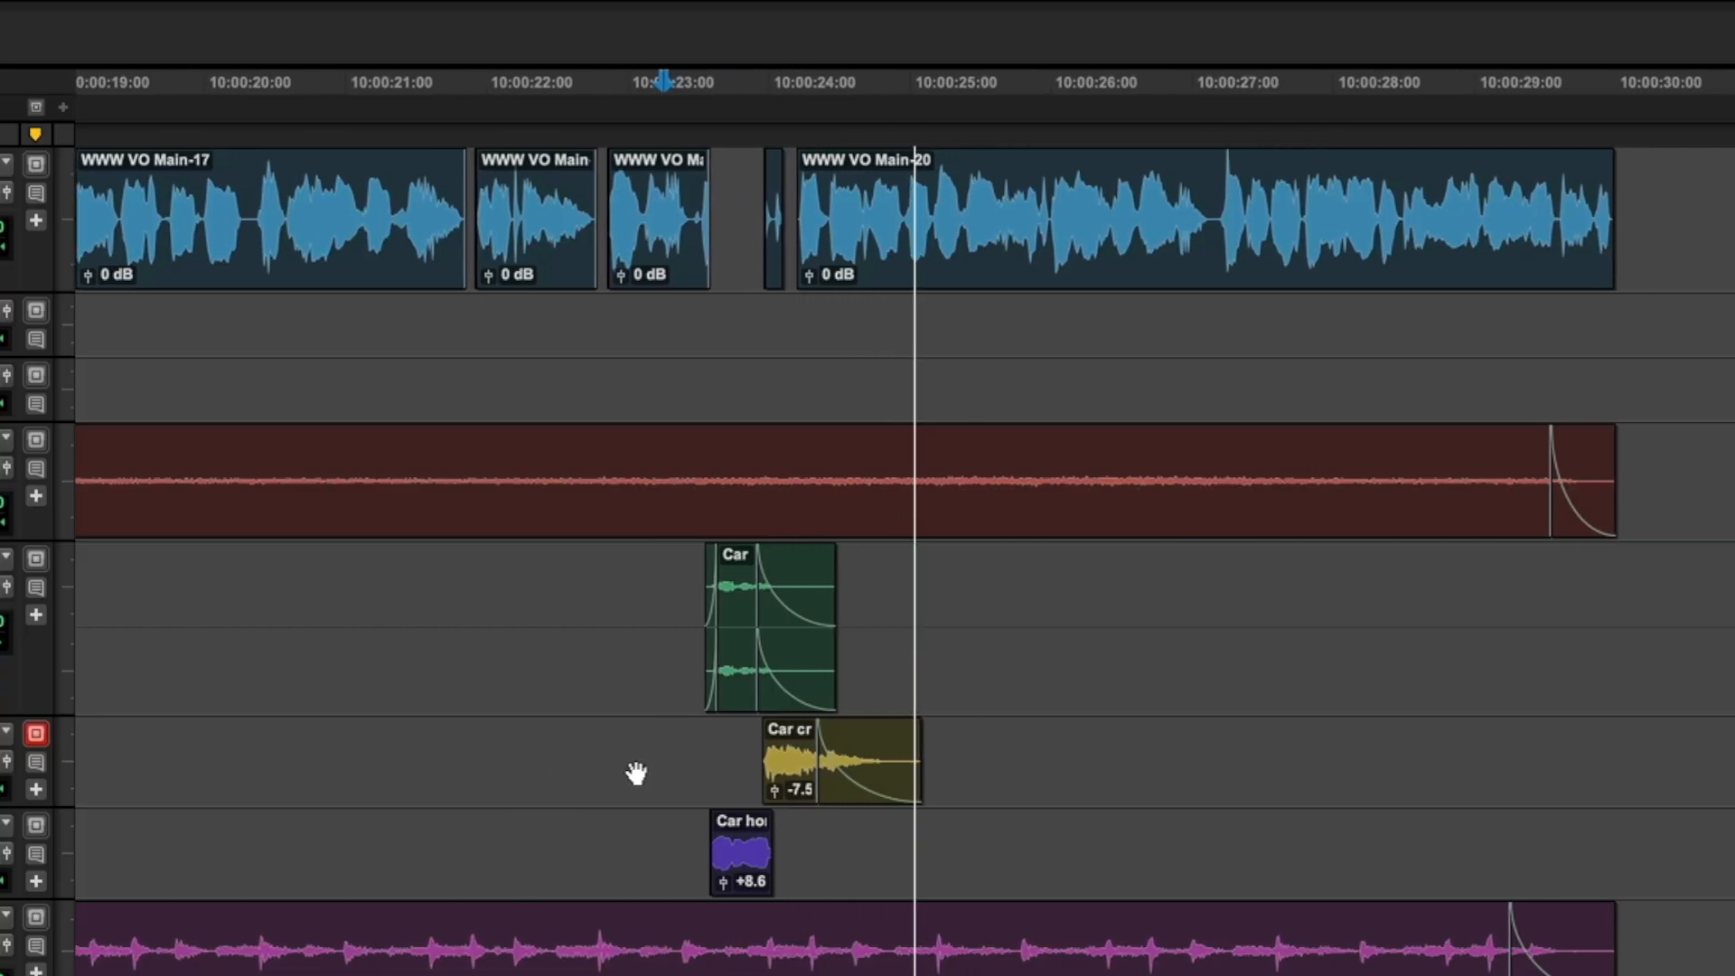
- Raise the high-pass frequency in Dialogue 2's EQ3 7-Band to 177.5 Hz while playing from just before the START marker
key(r)
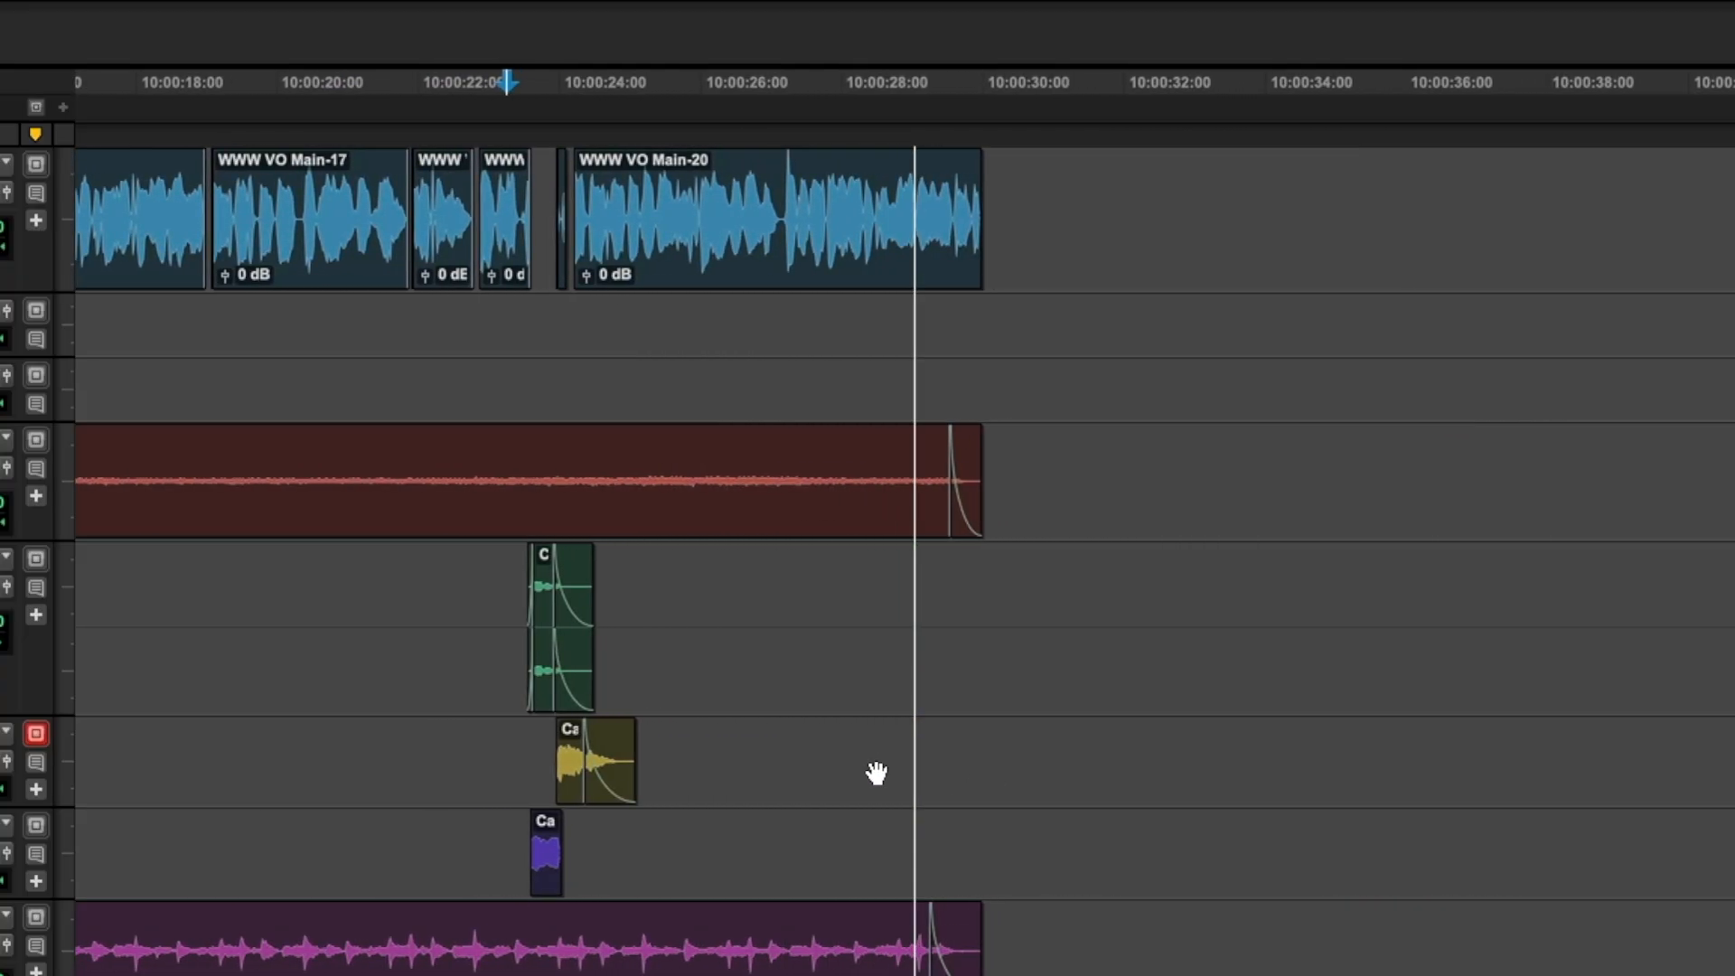
key(r)
key(r)
key(r)
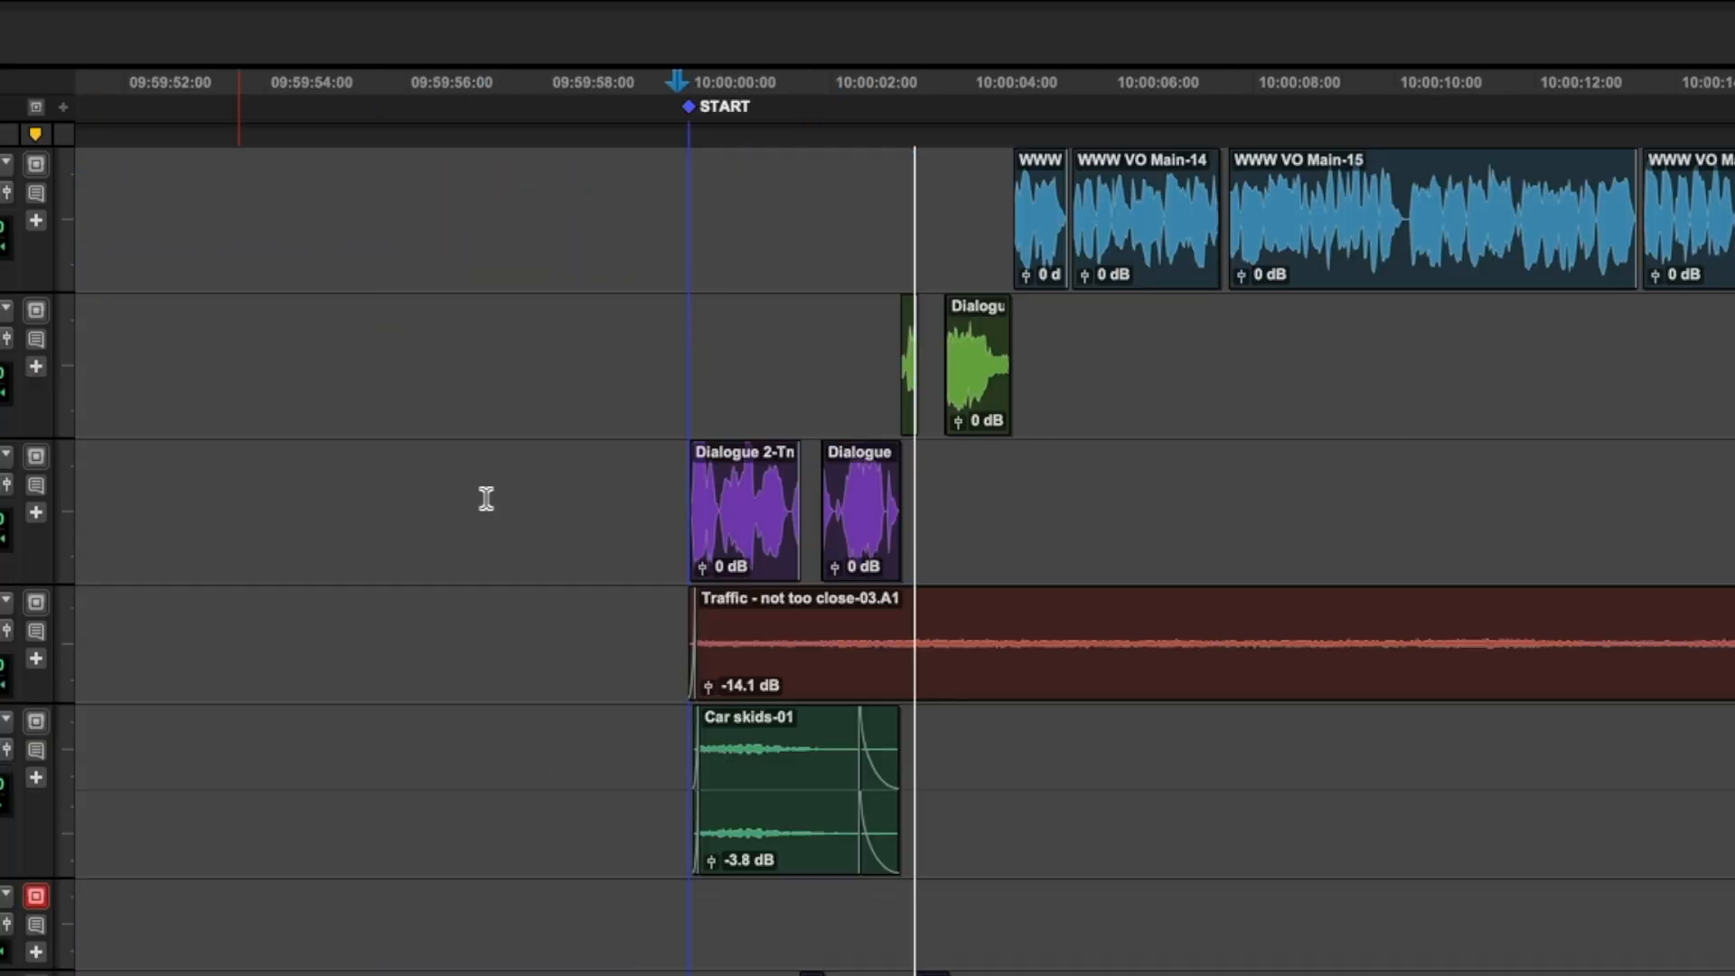
click(673, 474)
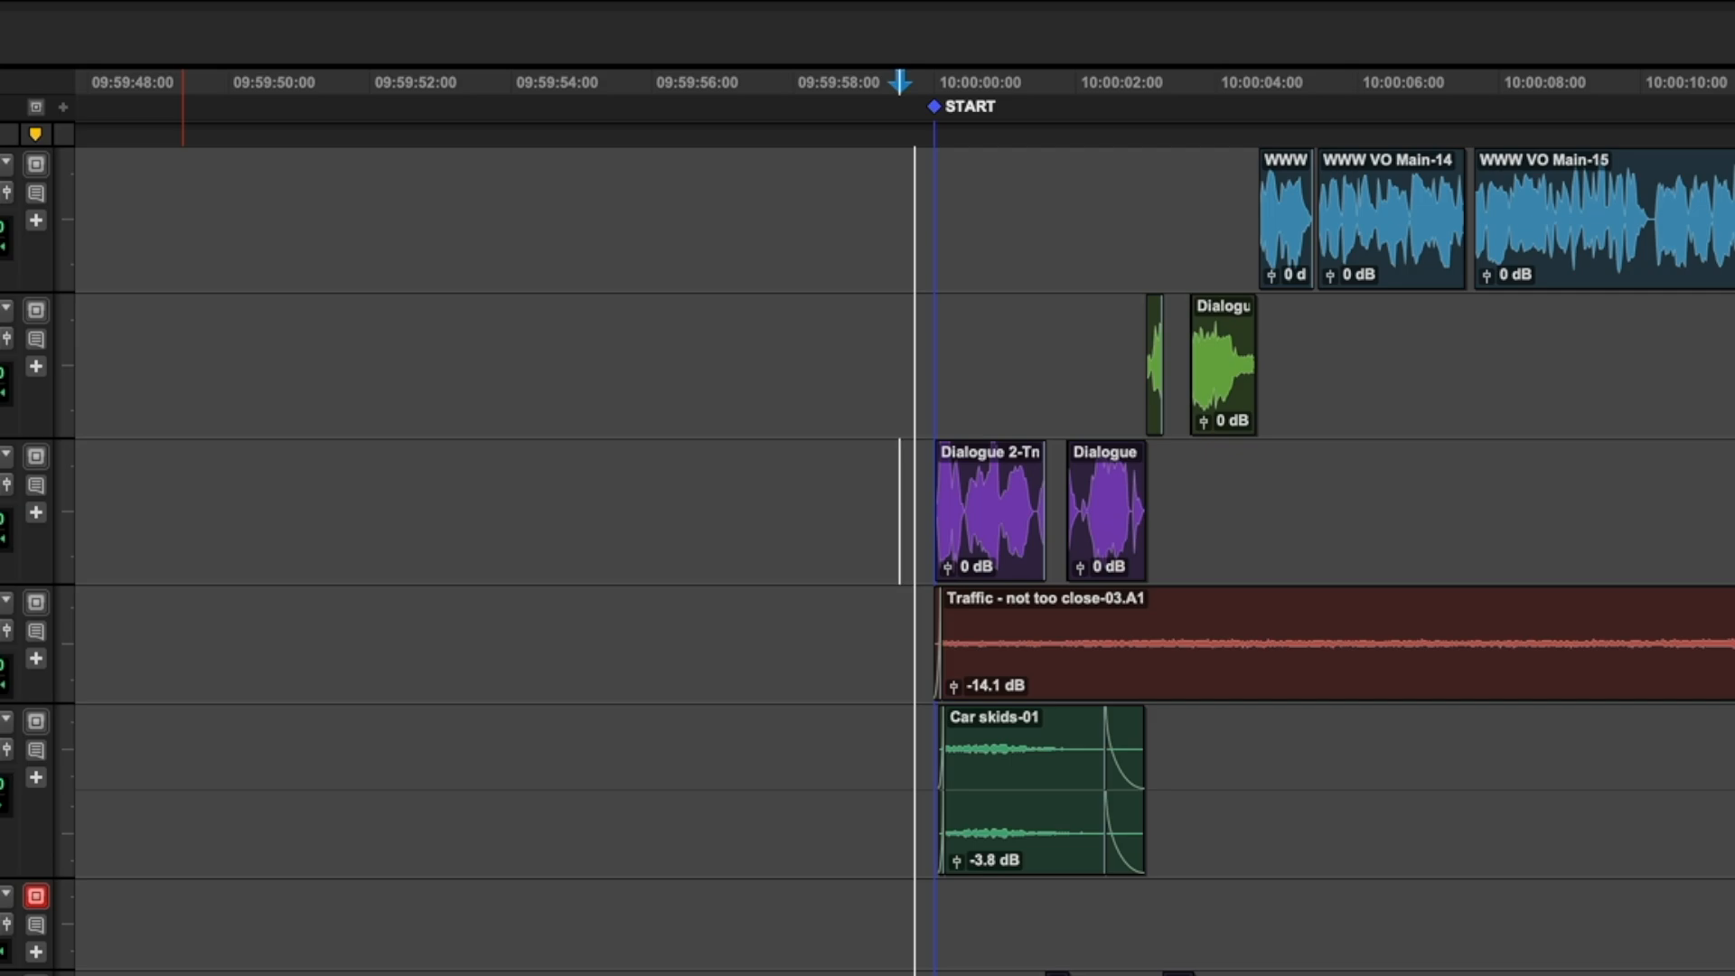
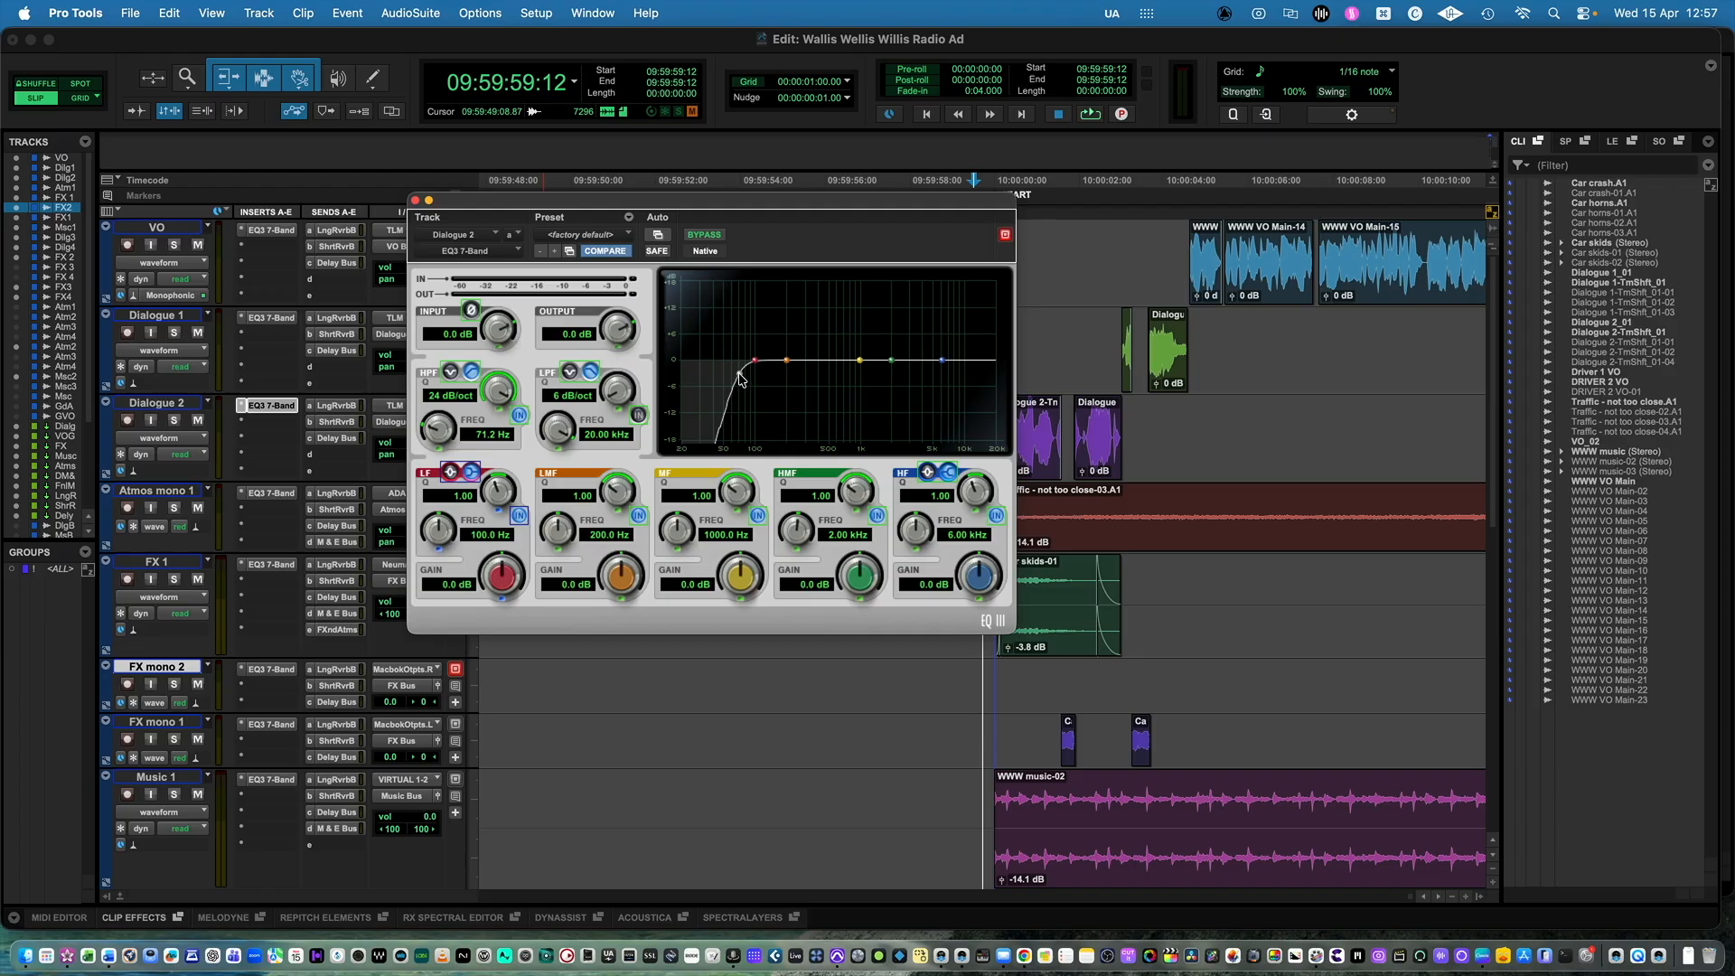
drag(739, 378, 770, 381)
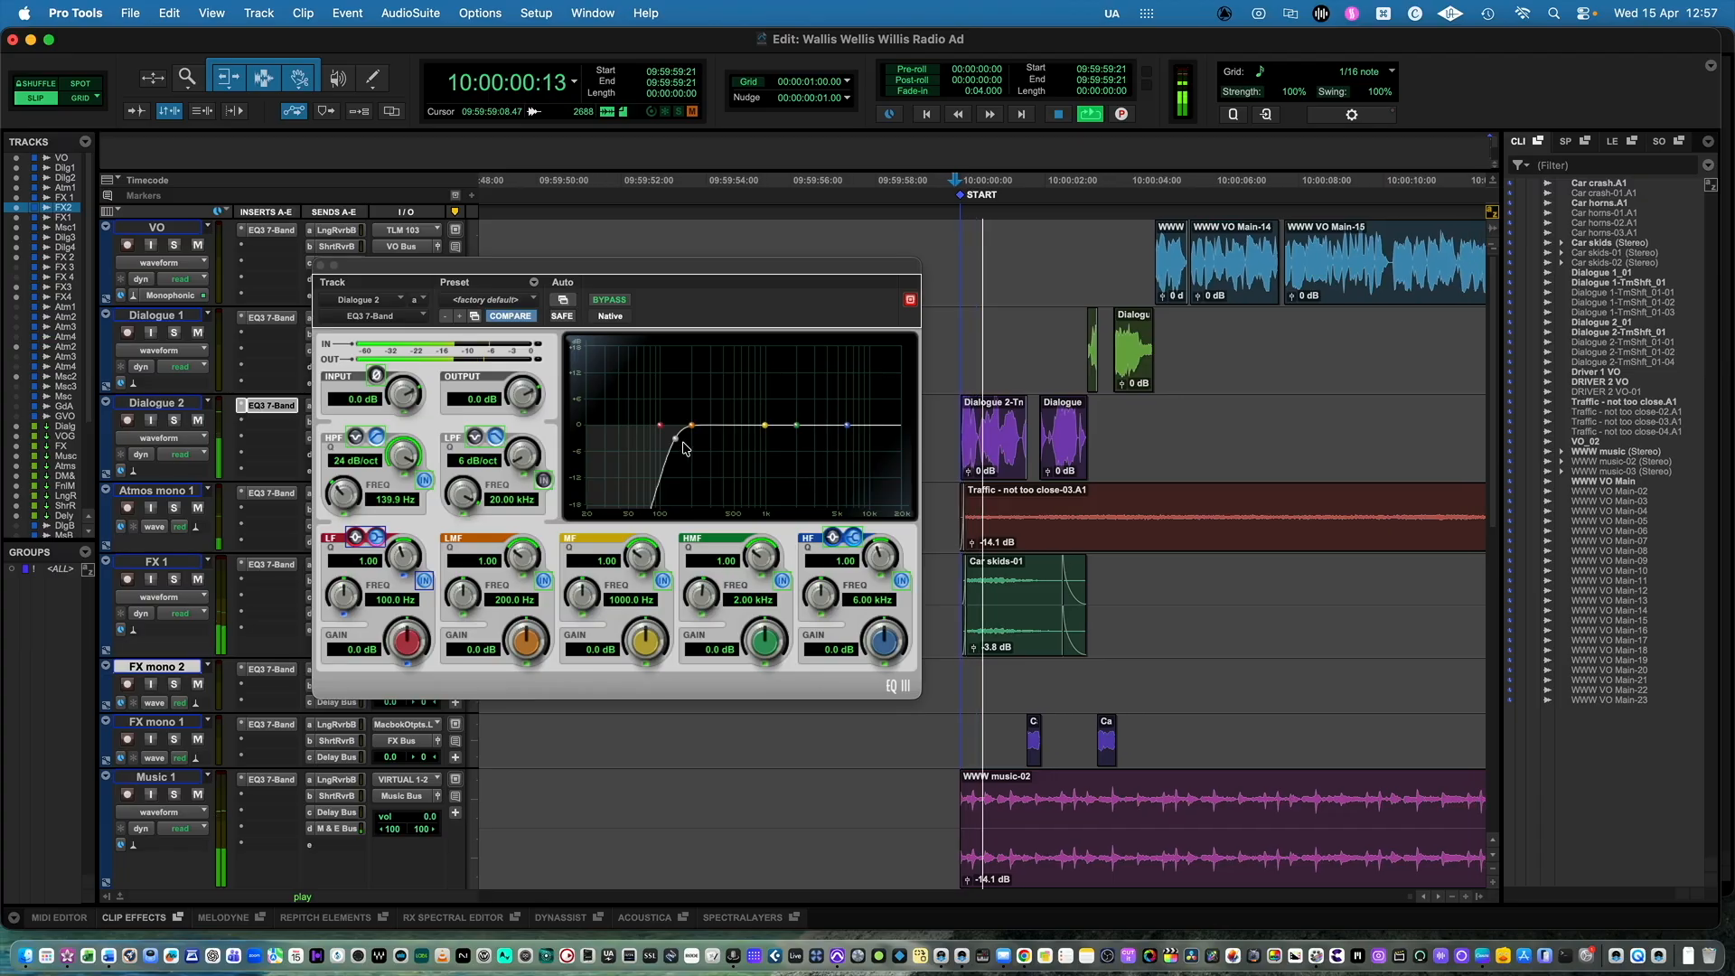
drag(679, 437, 687, 443)
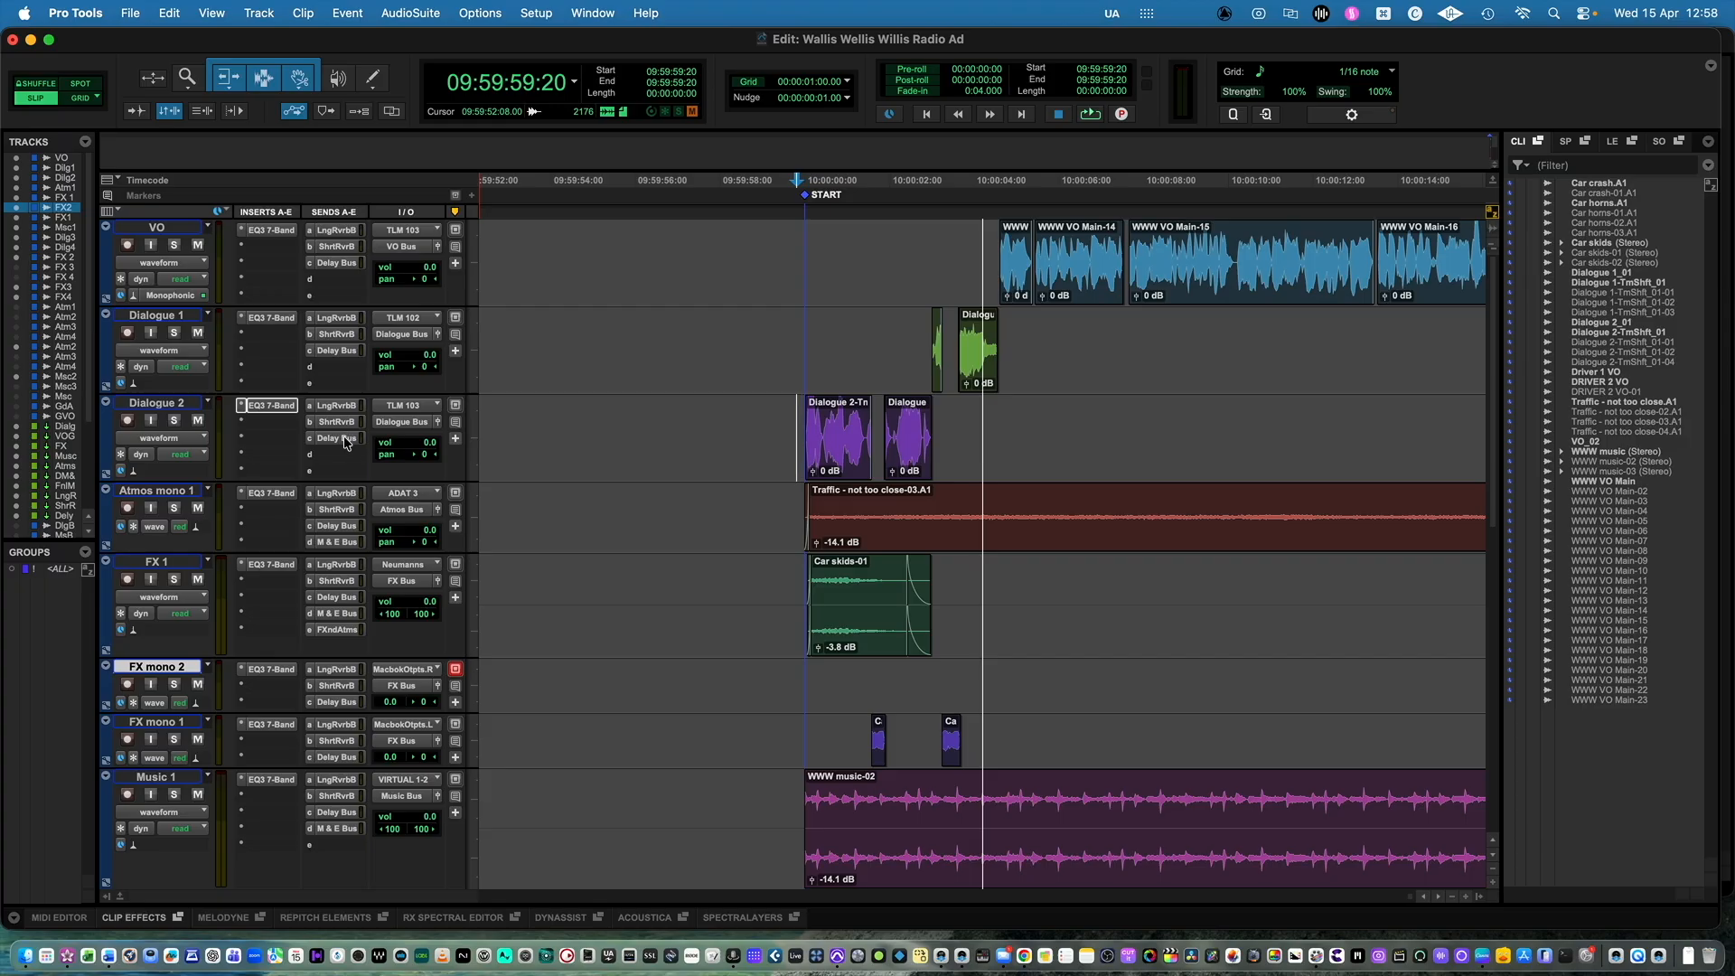
- Display Dialogue 2's Delay Bus send level automation and raise it across both dialogue clips after the START marker
click(178, 442)
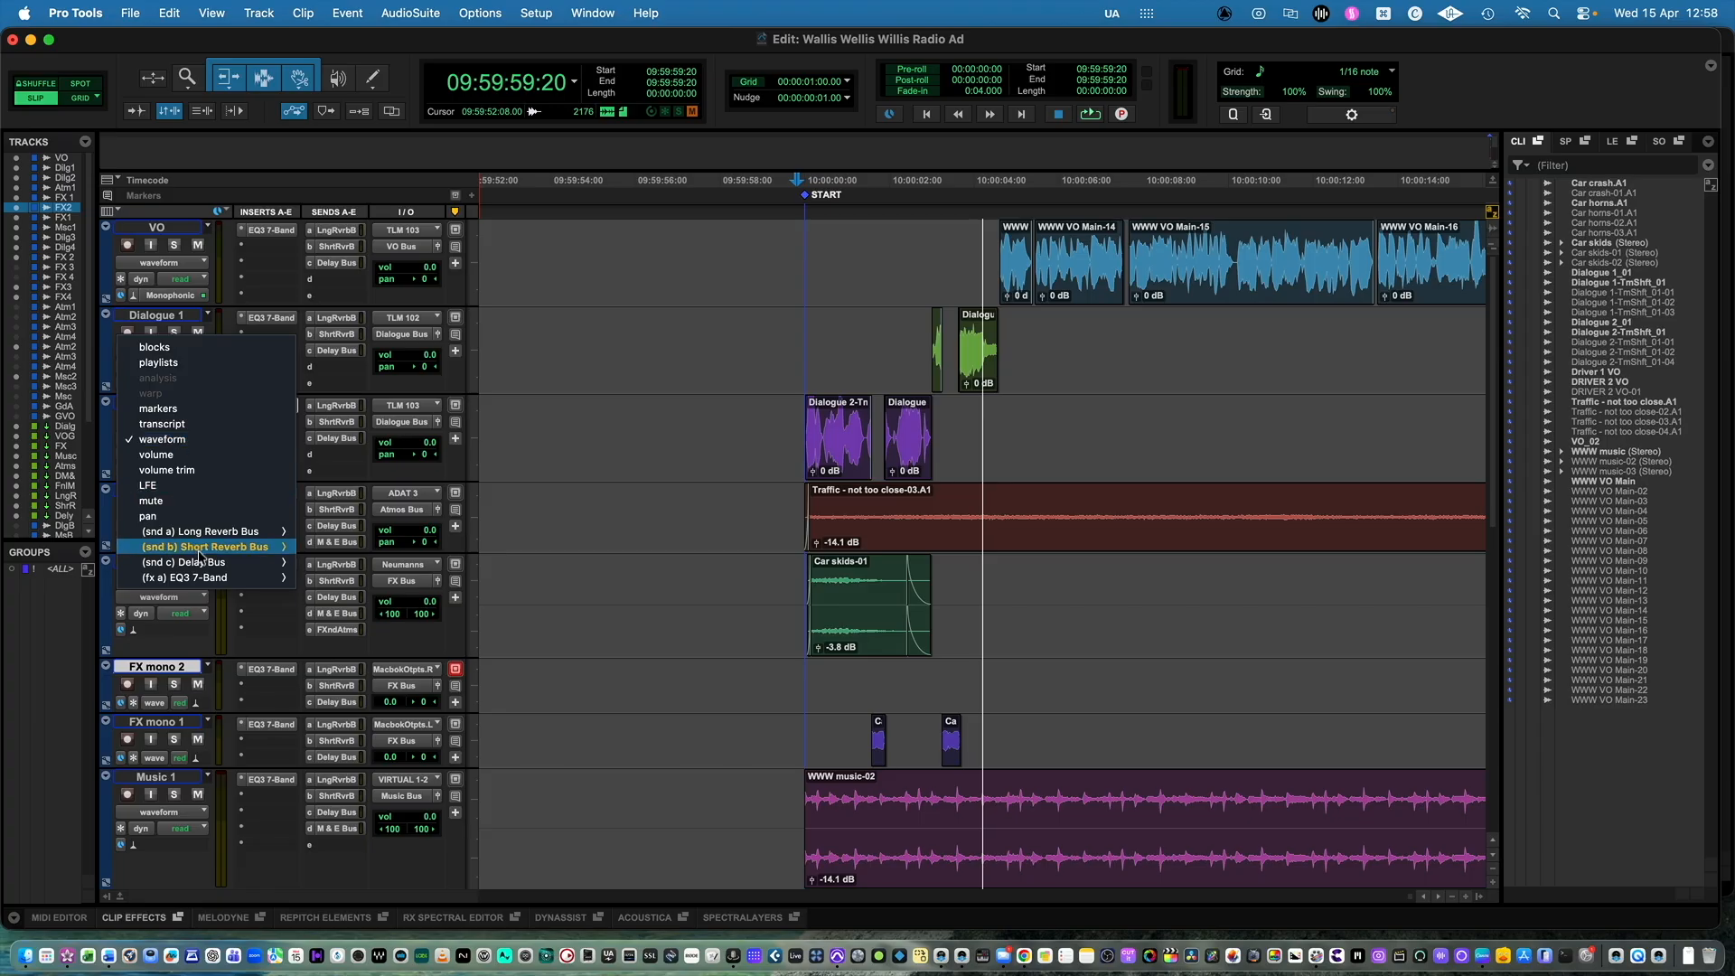
mouse_move(221, 564)
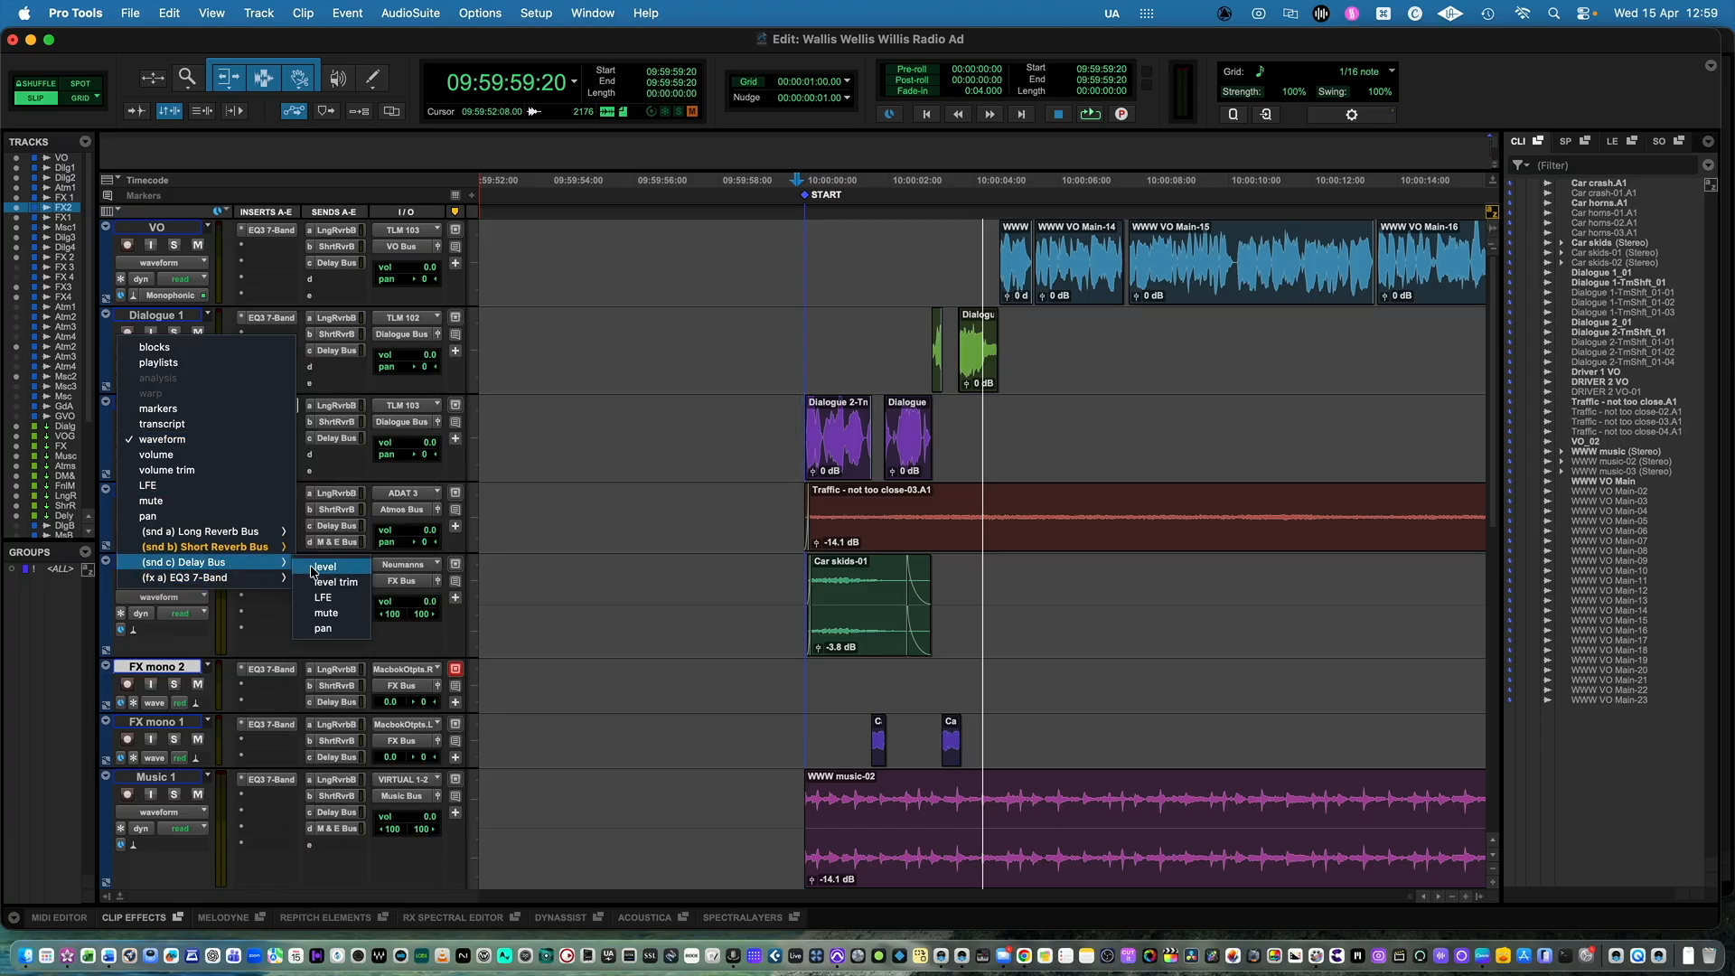
click(312, 567)
drag(779, 429, 932, 302)
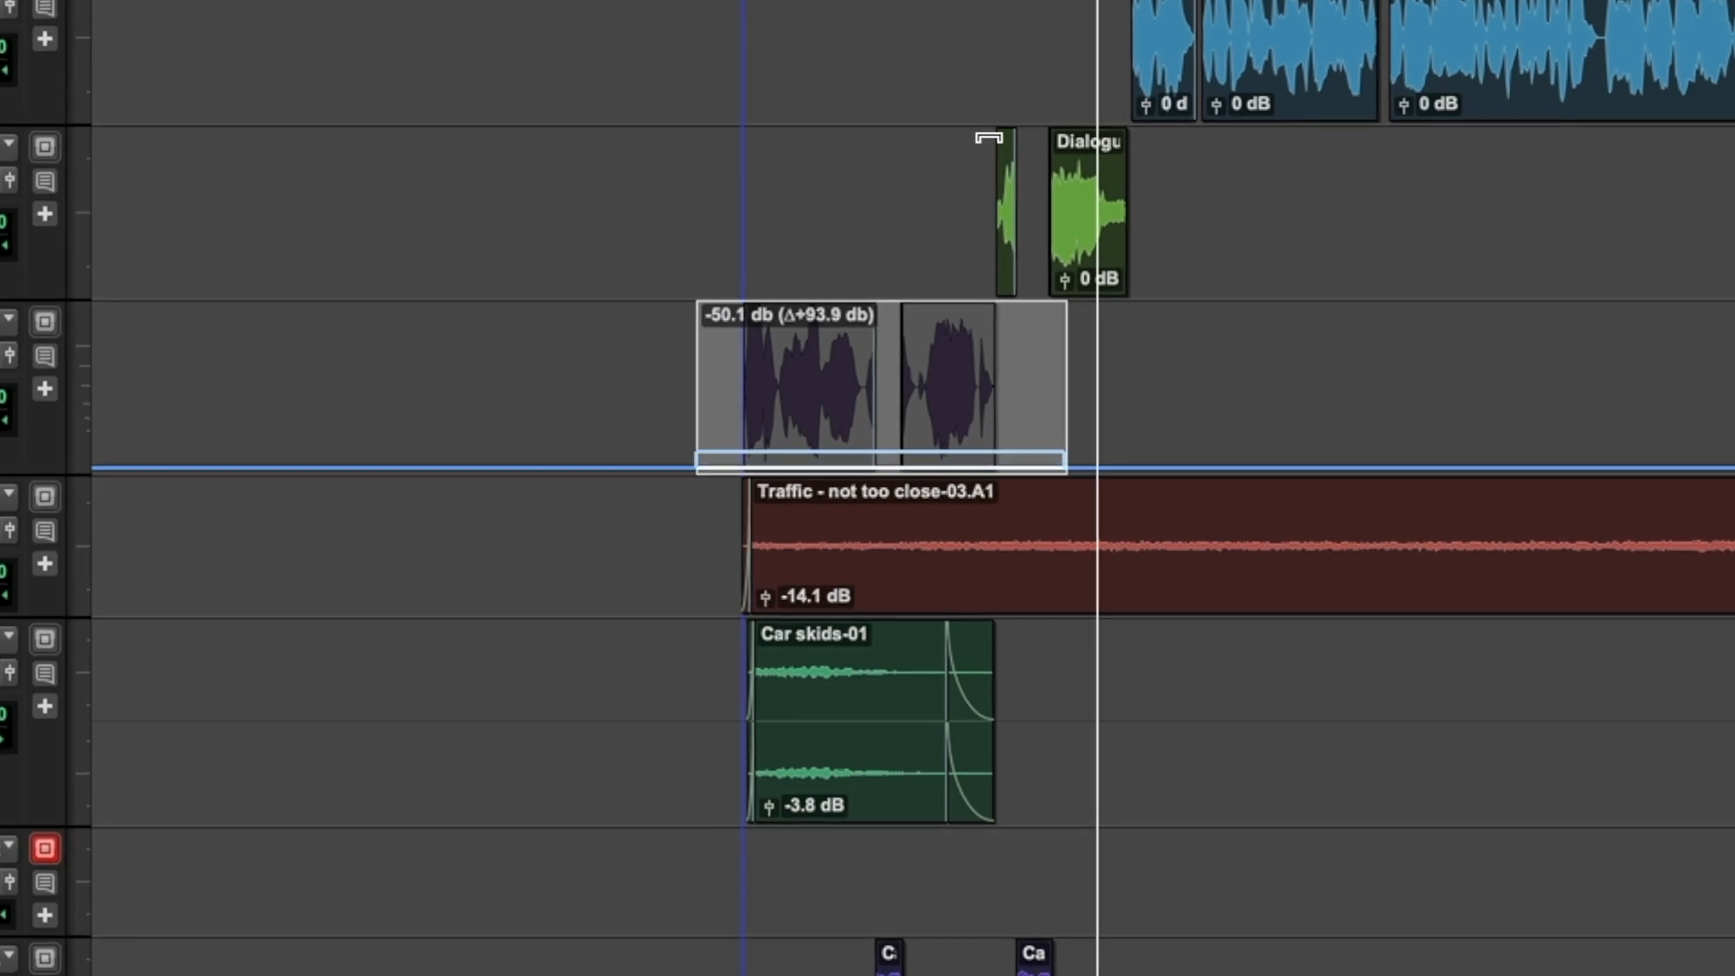
mouse_move(988, 138)
mouse_down()
mouse_move(988, 97)
mouse_move(991, 112)
mouse_up()
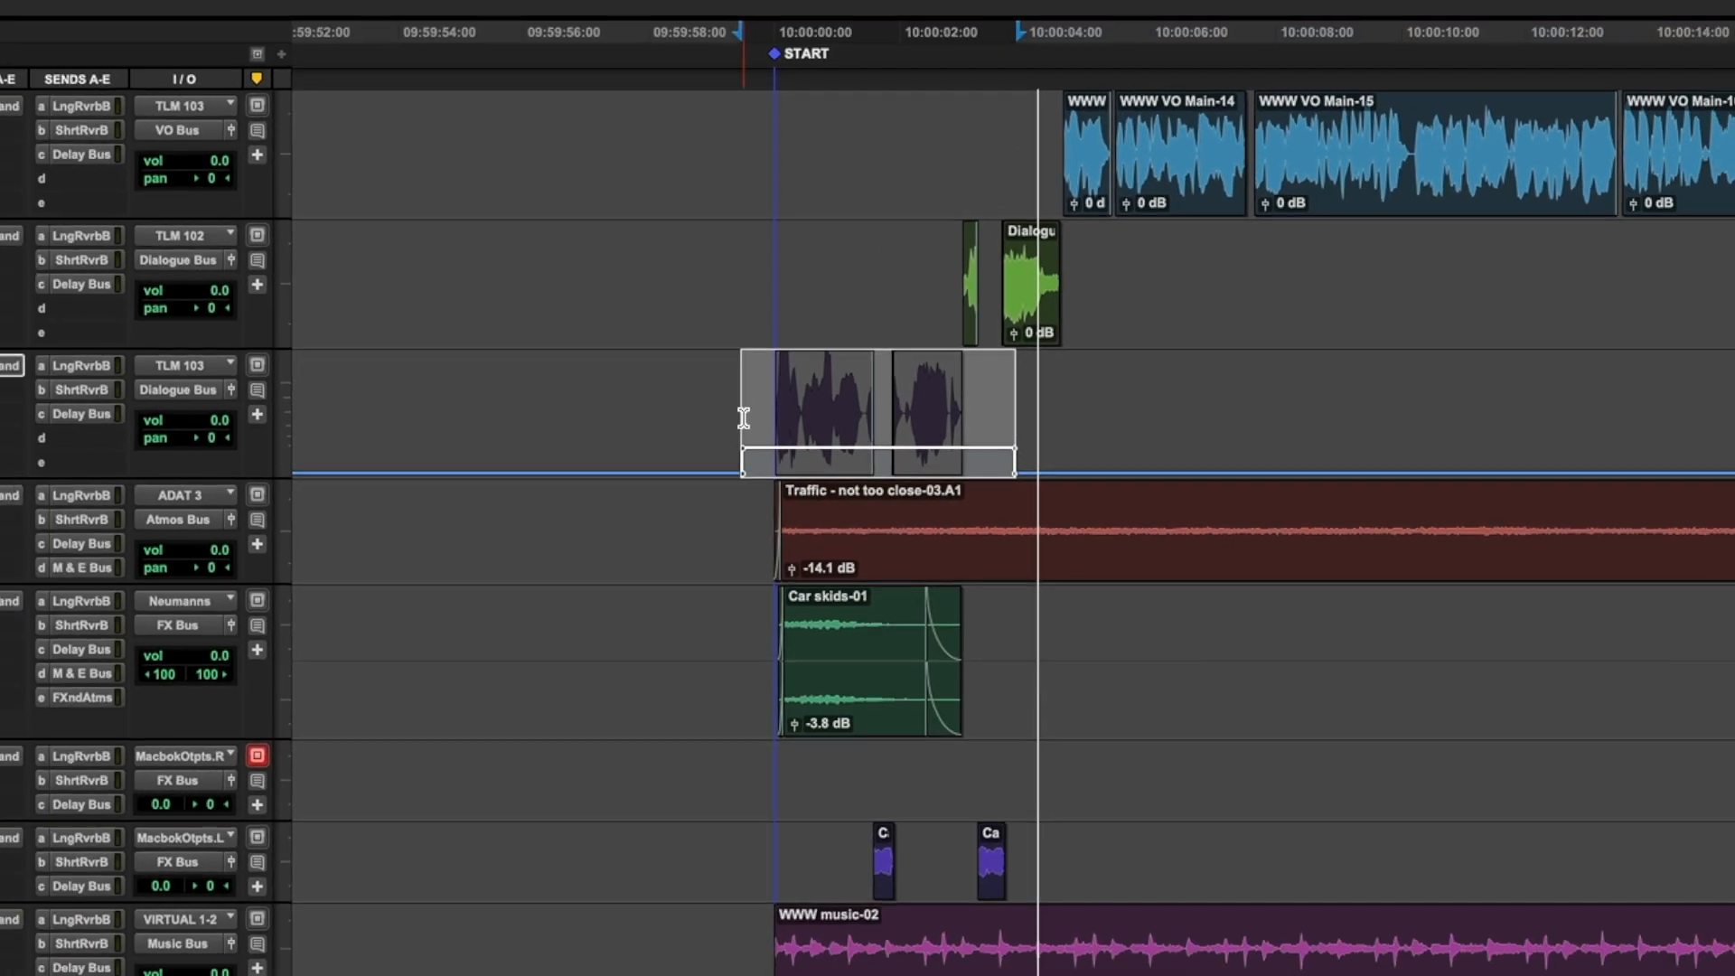
click(708, 400)
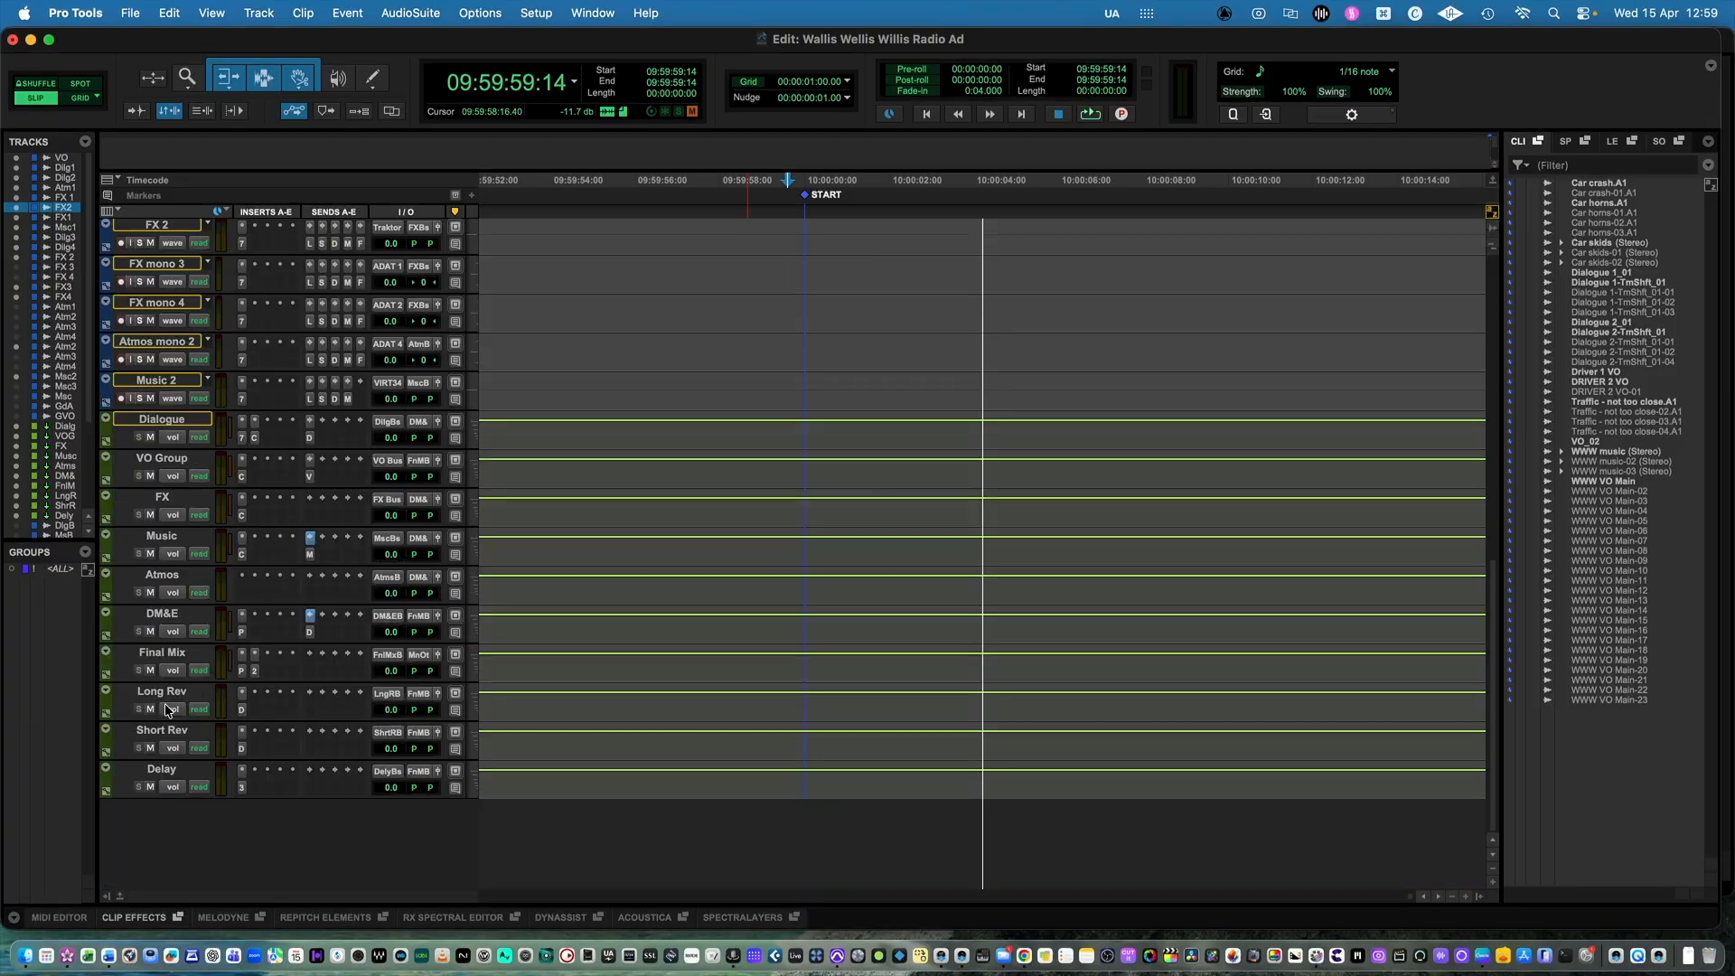
- Set the Delay track's Mod Delay III to 177 ms on both channels while auditioning the opening dialogue
drag(182, 795, 184, 840)
click(271, 772)
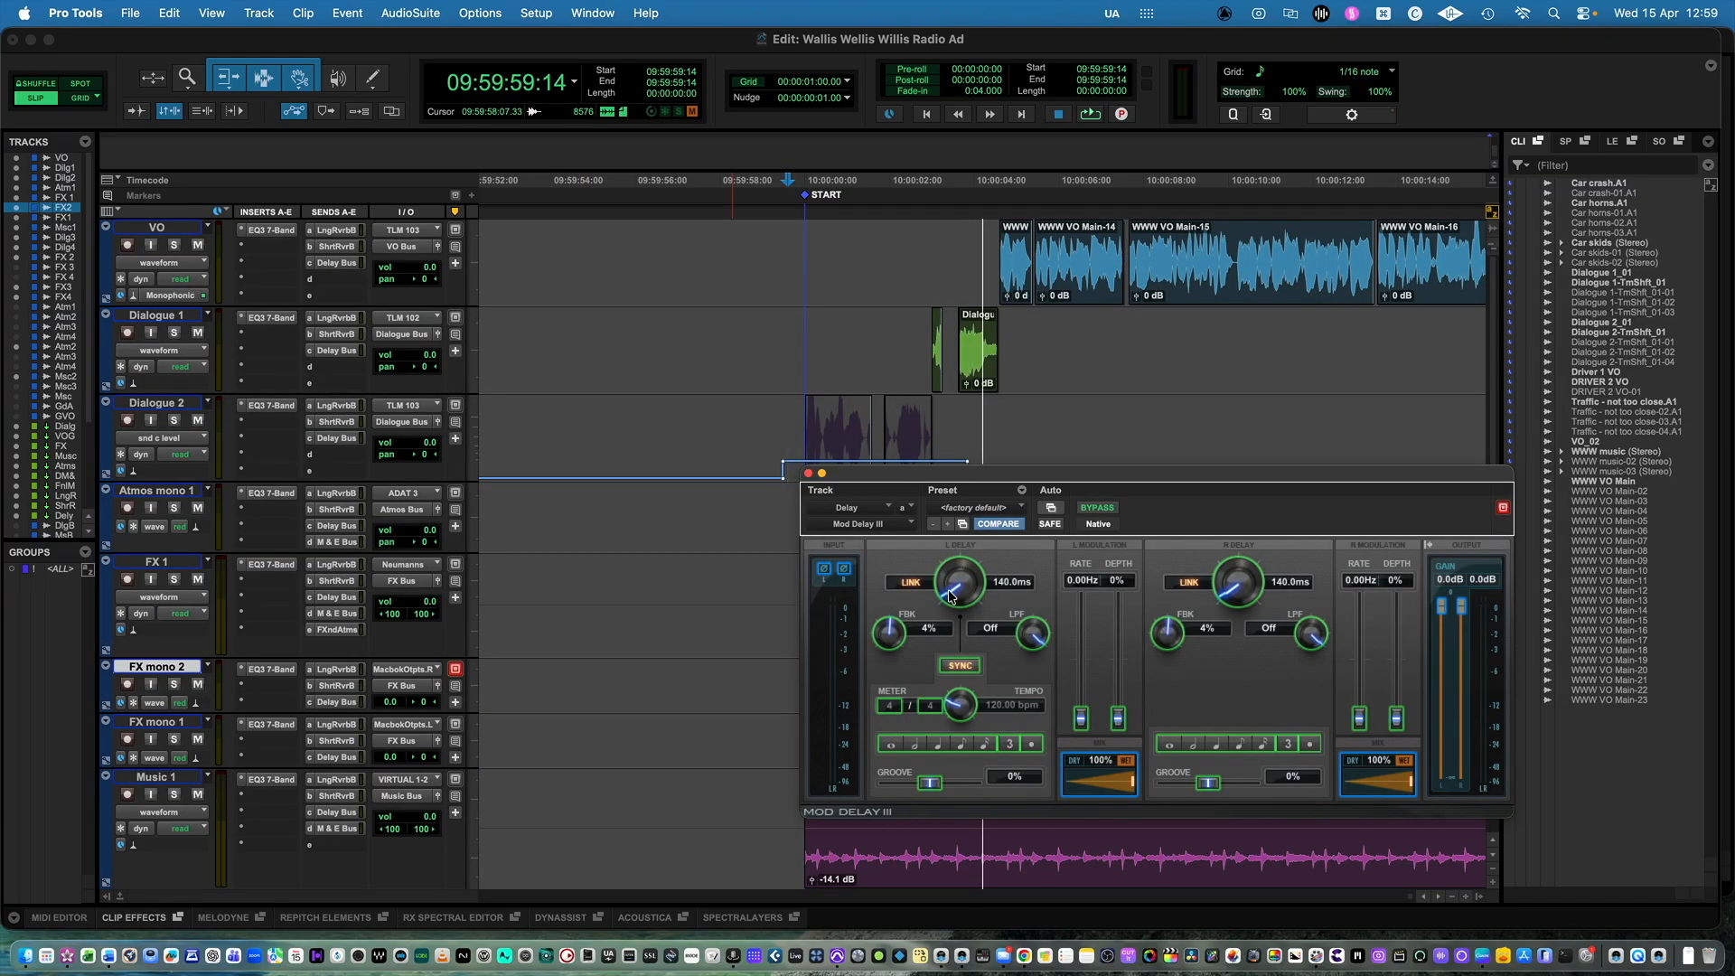
key(space)
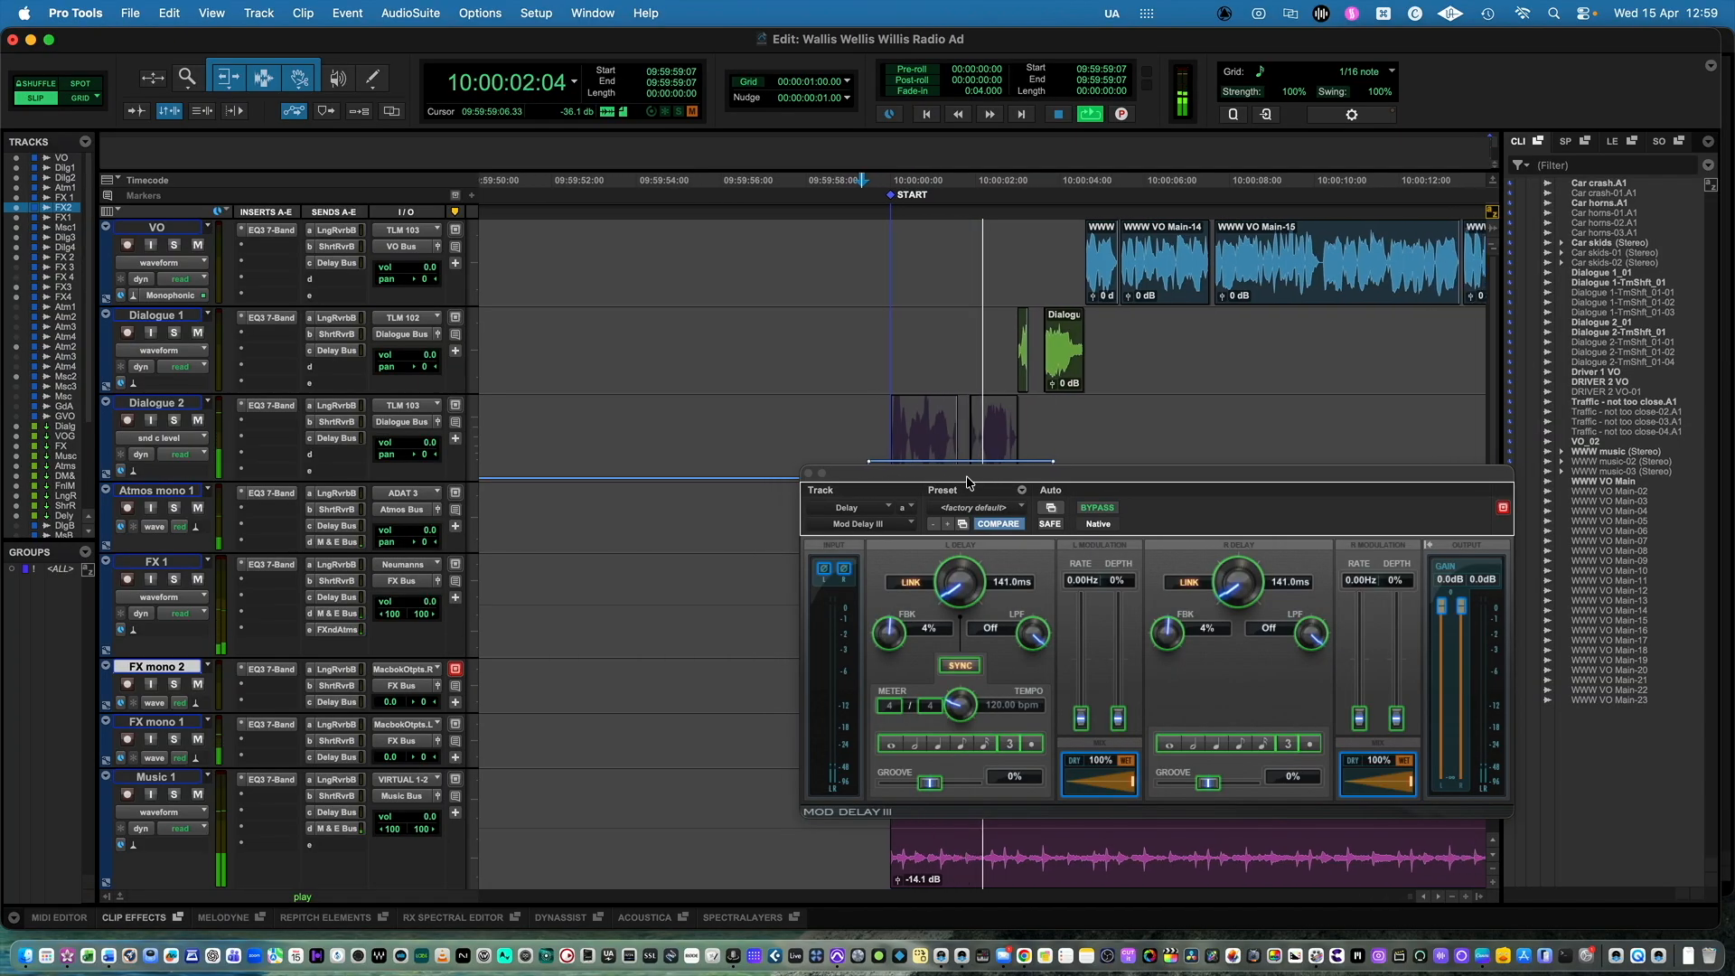
key(space)
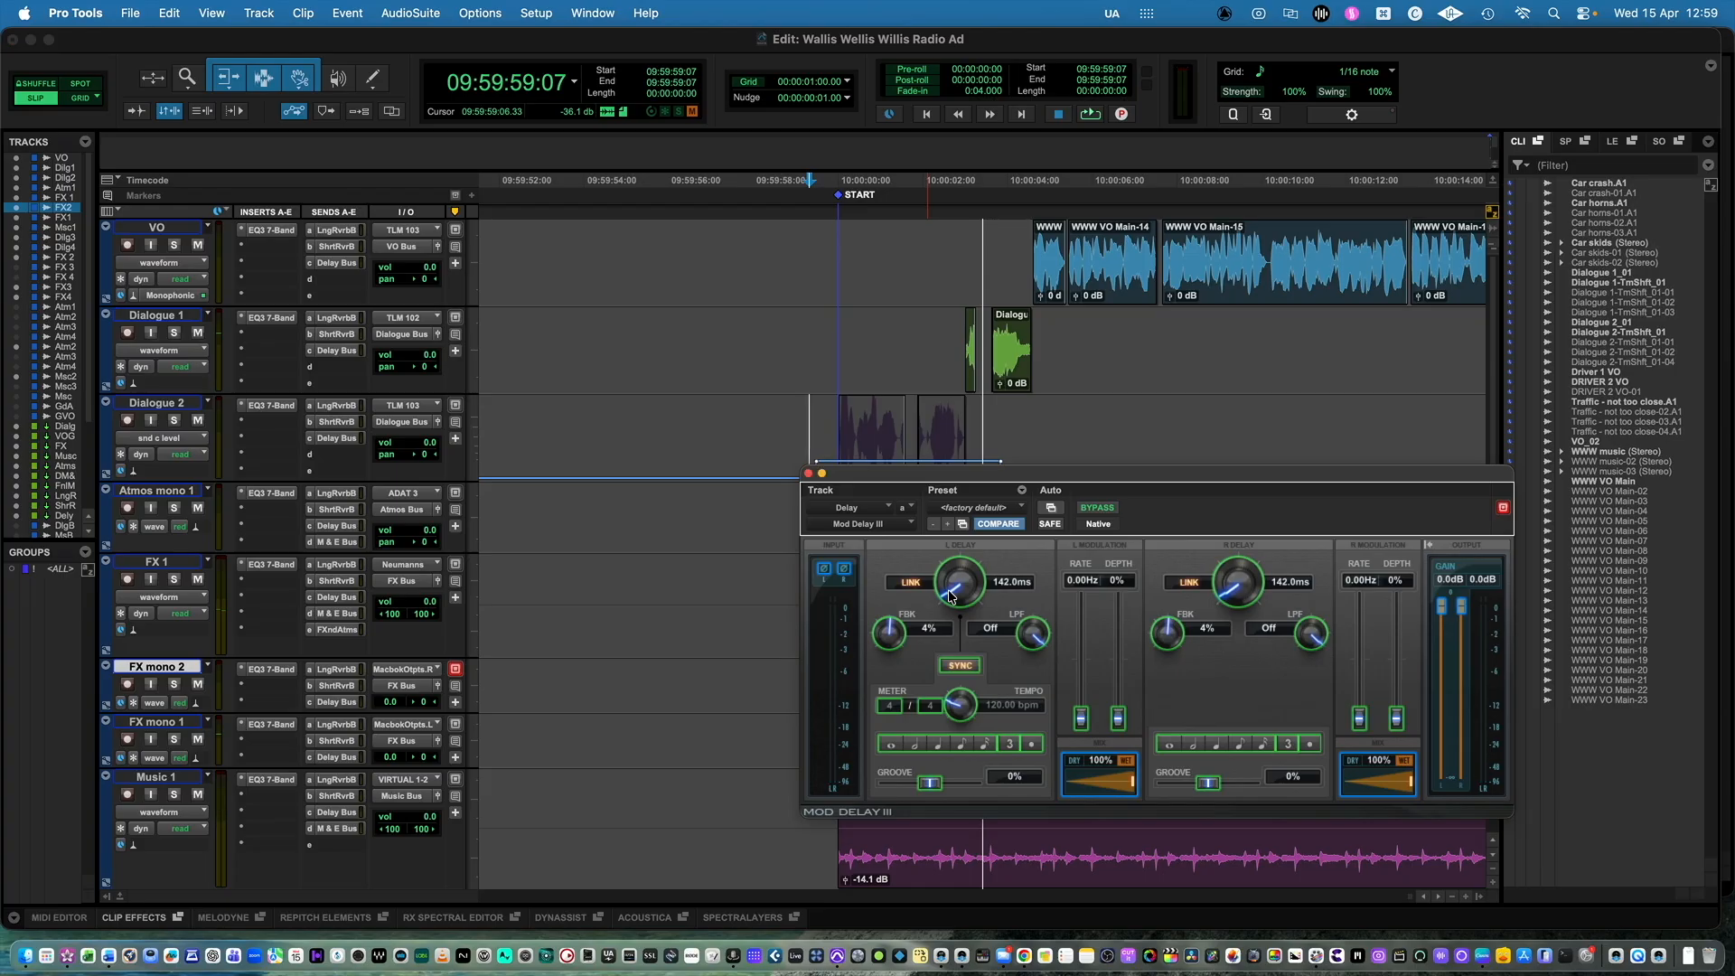
click(832, 431)
key(space)
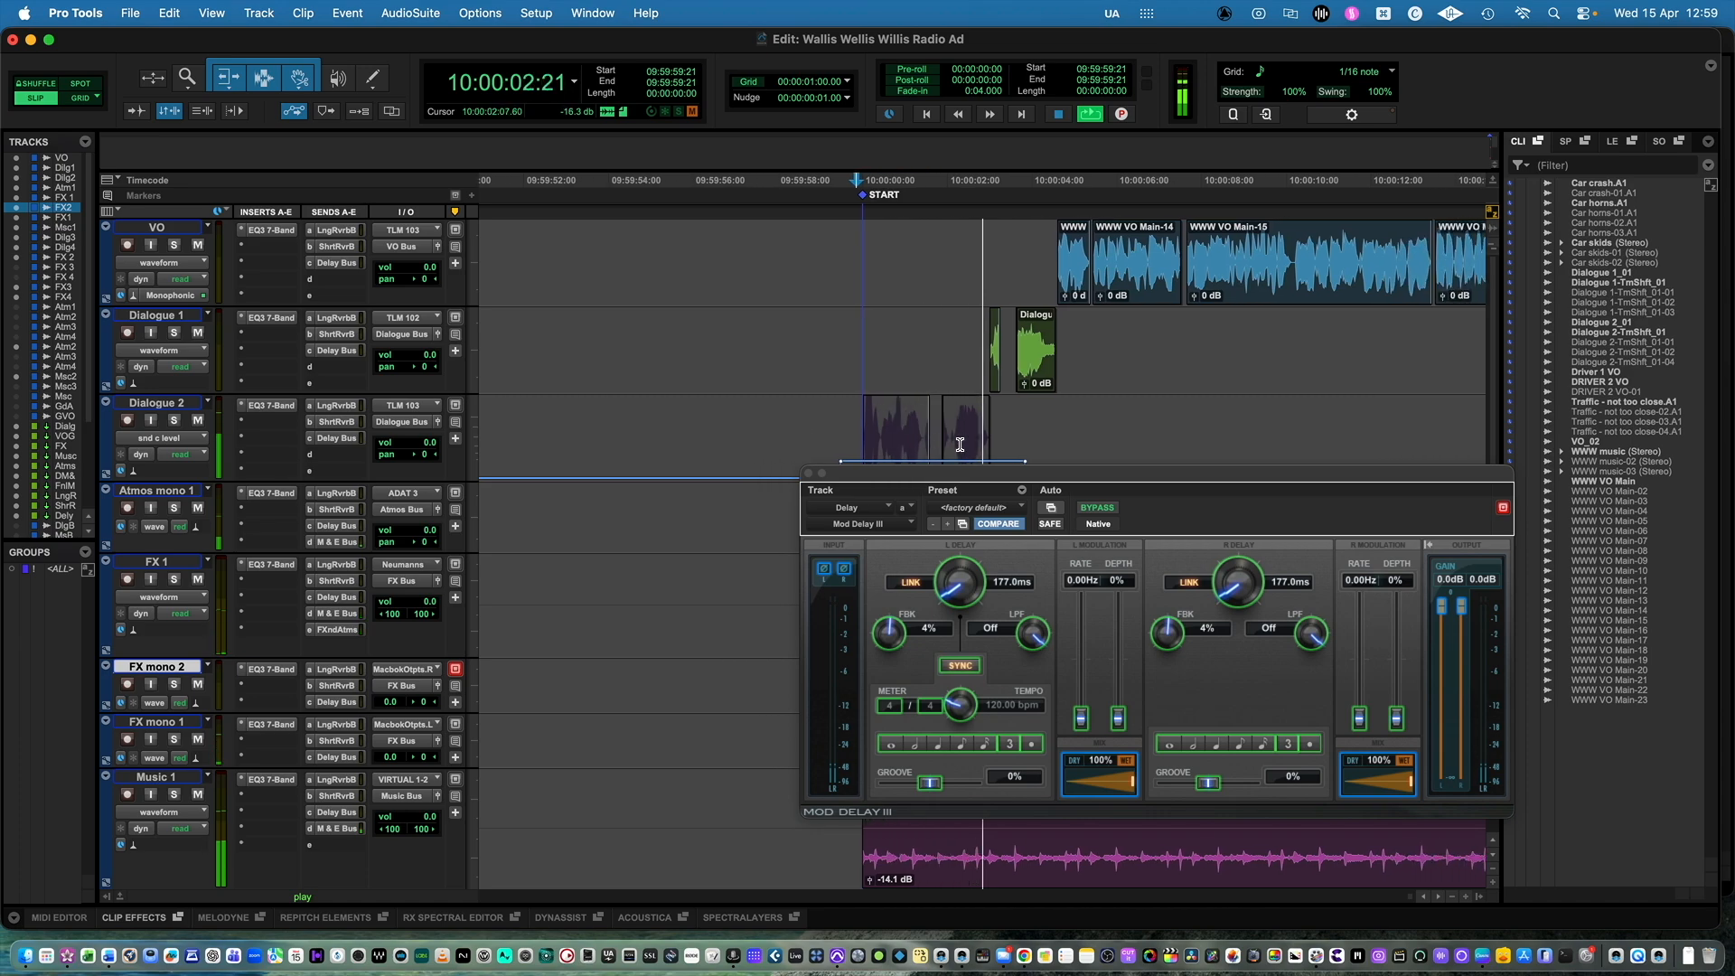
key(space)
click(809, 474)
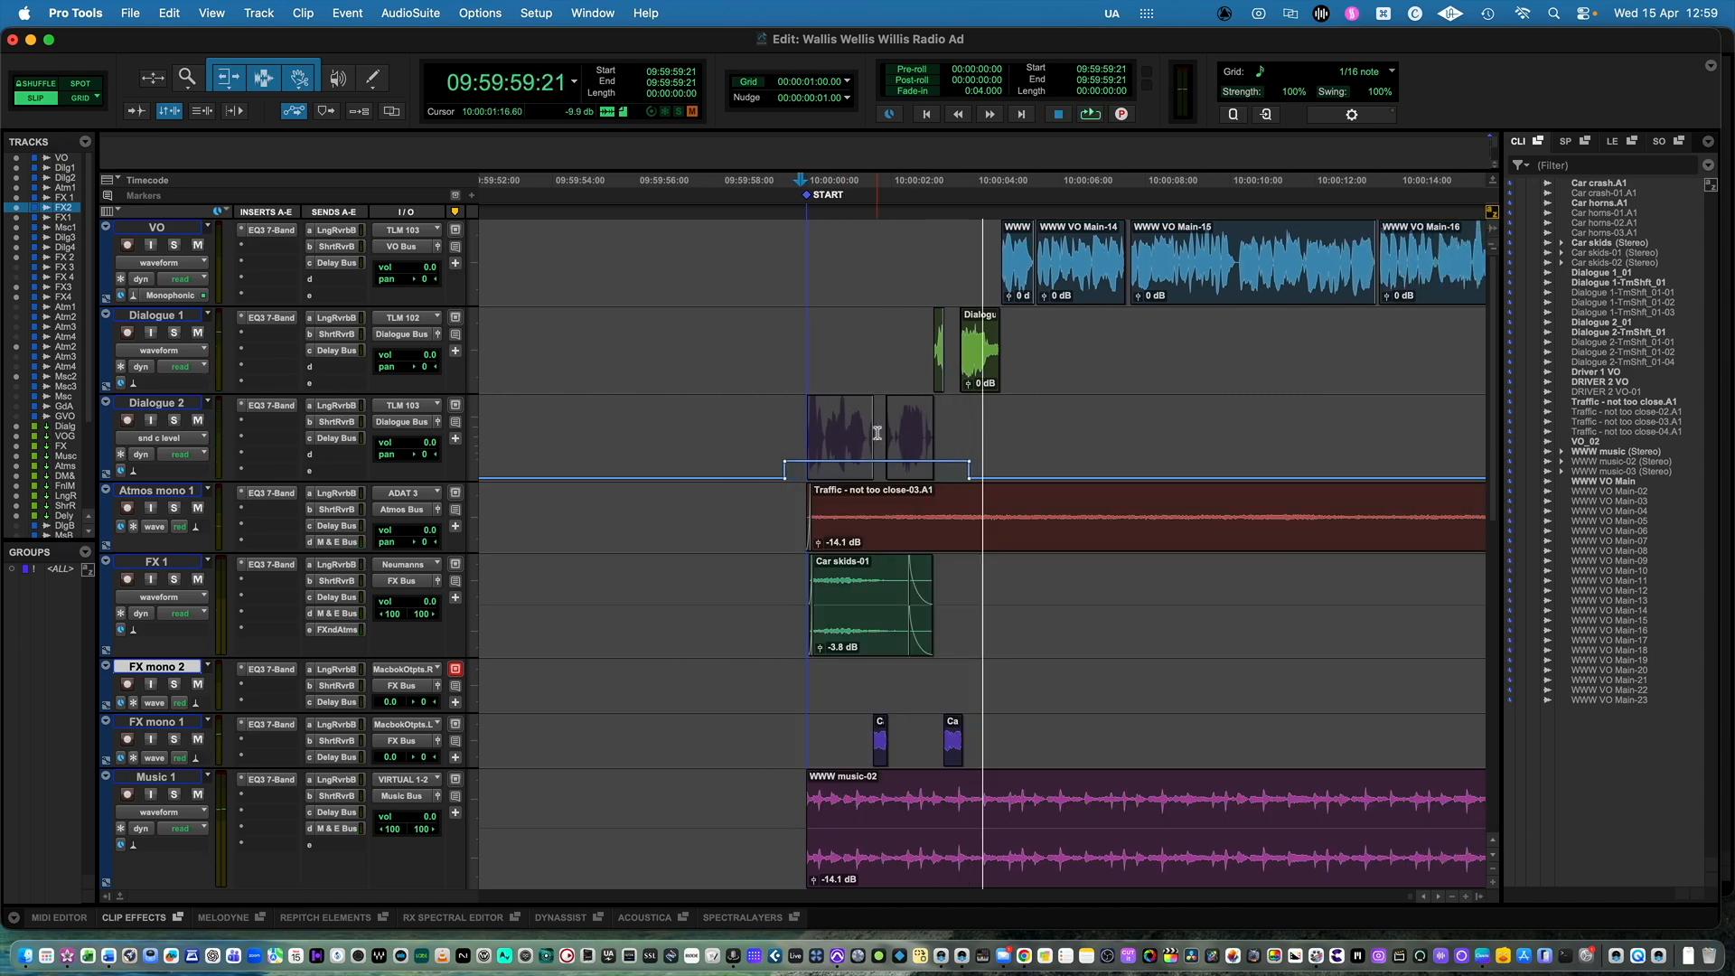
- Set the high-pass frequency in Dialogue 2's EQ3 7-Band to 196.1 Hz and play the opening dialogue
click(271, 405)
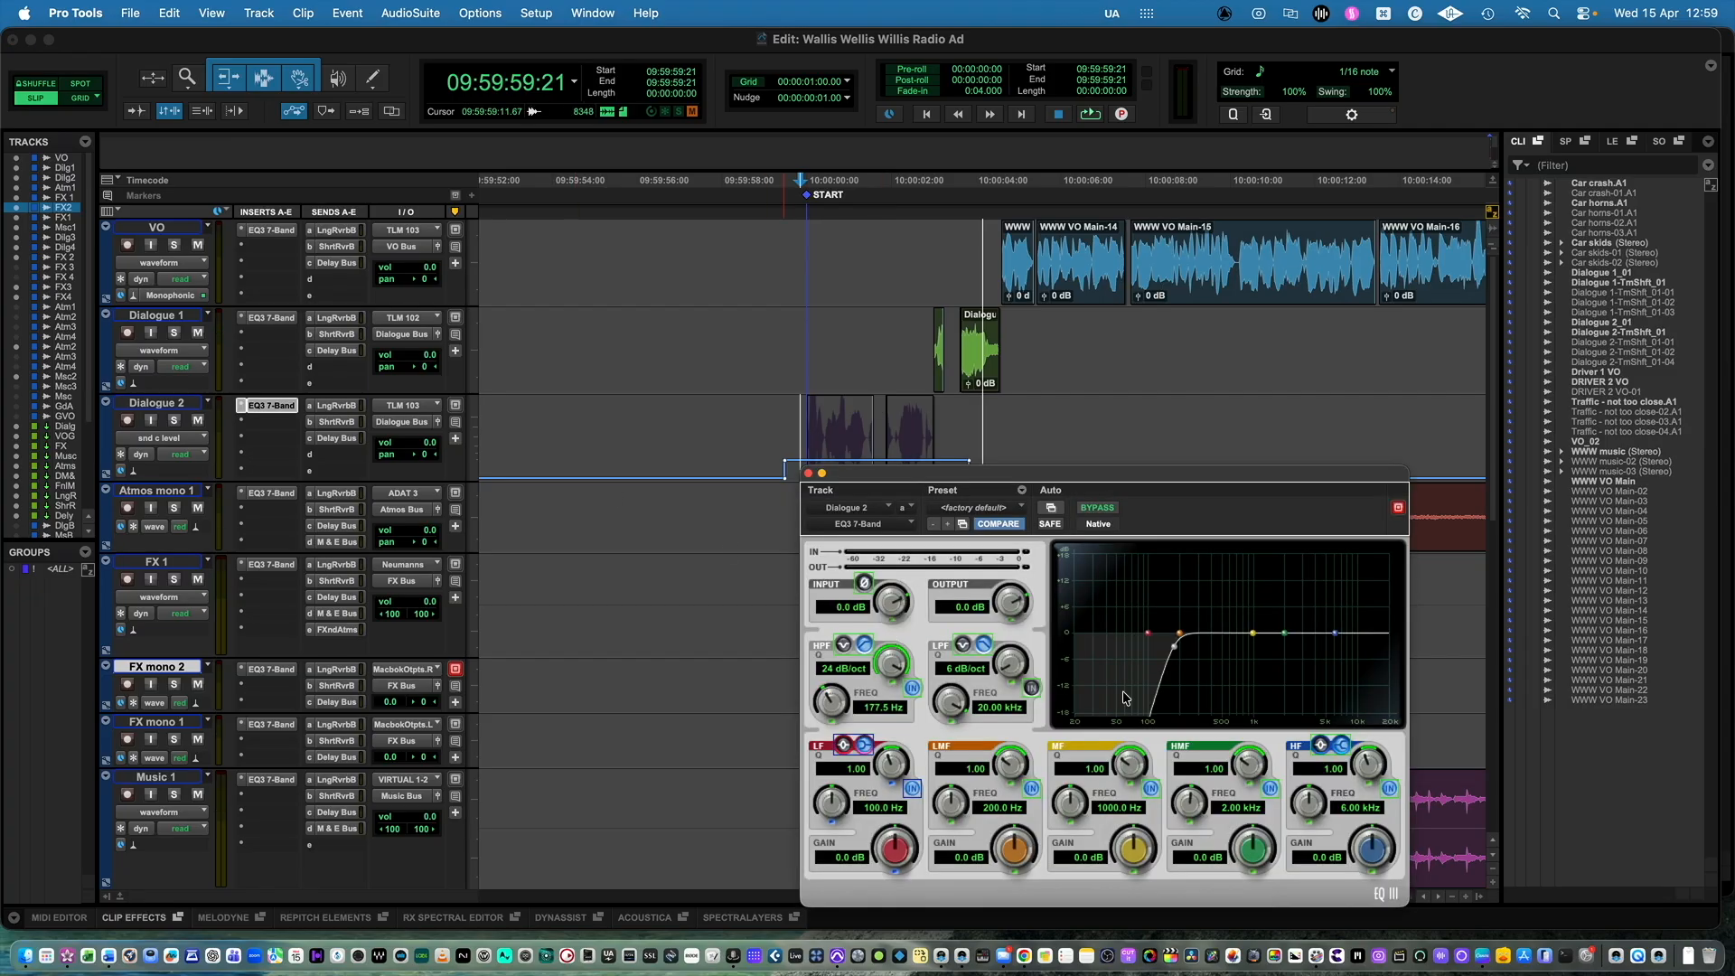
drag(1173, 647, 1178, 649)
key(space)
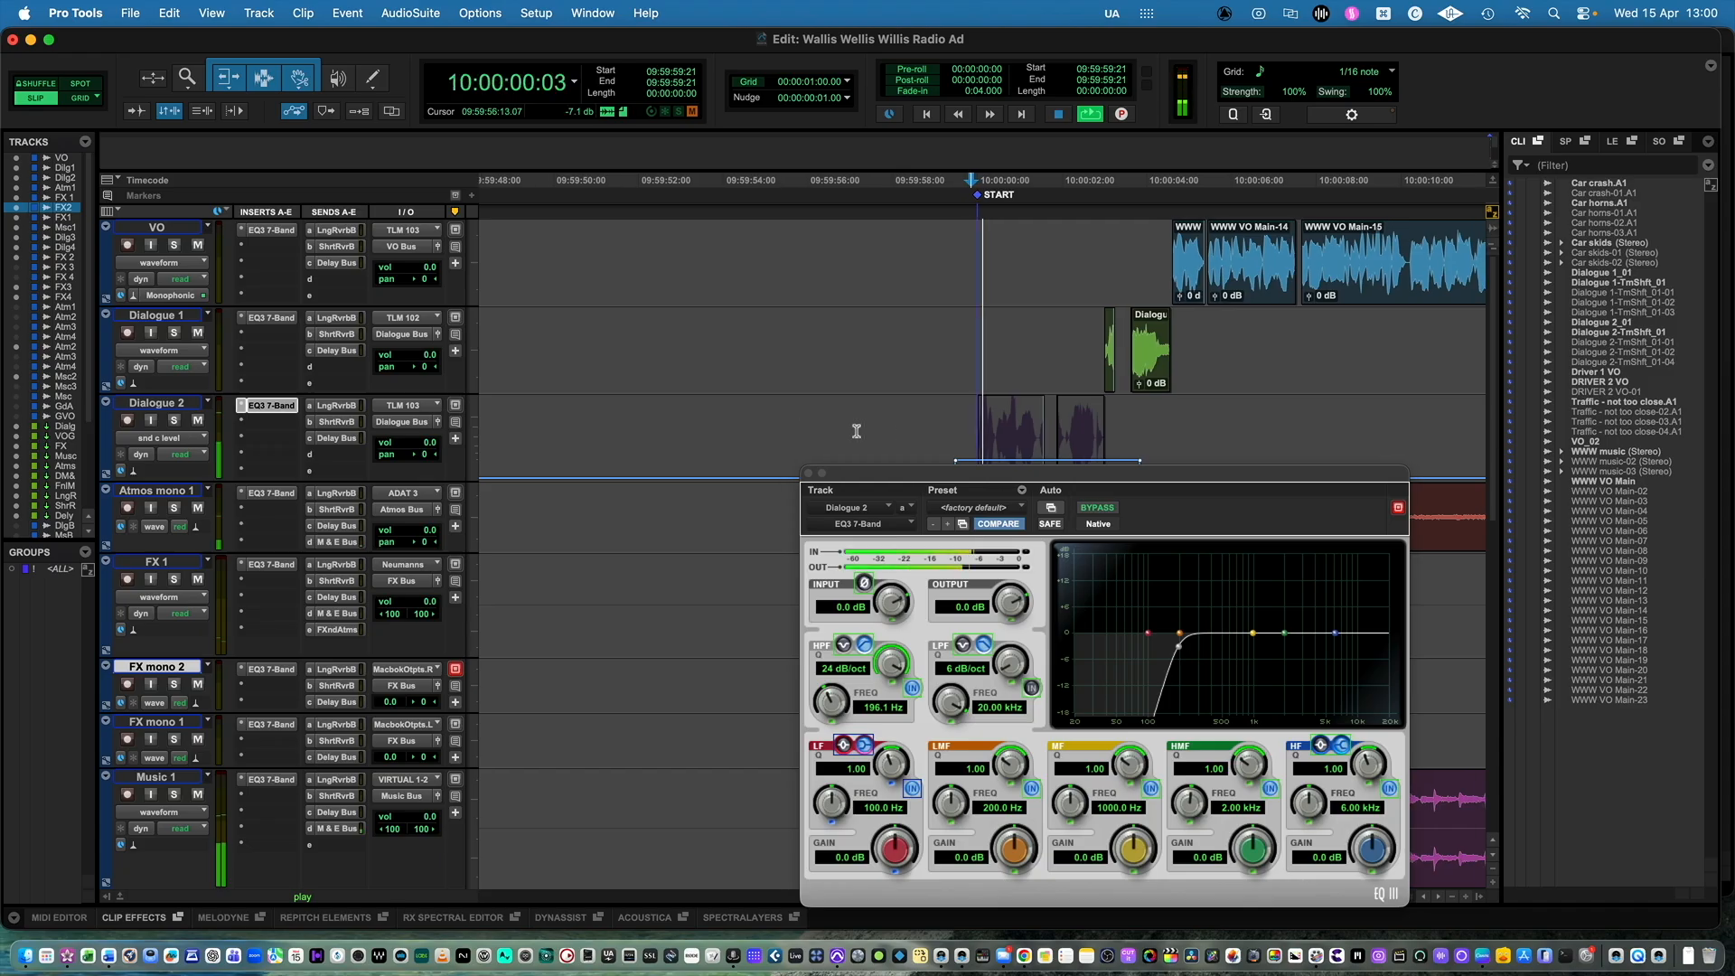
click(808, 472)
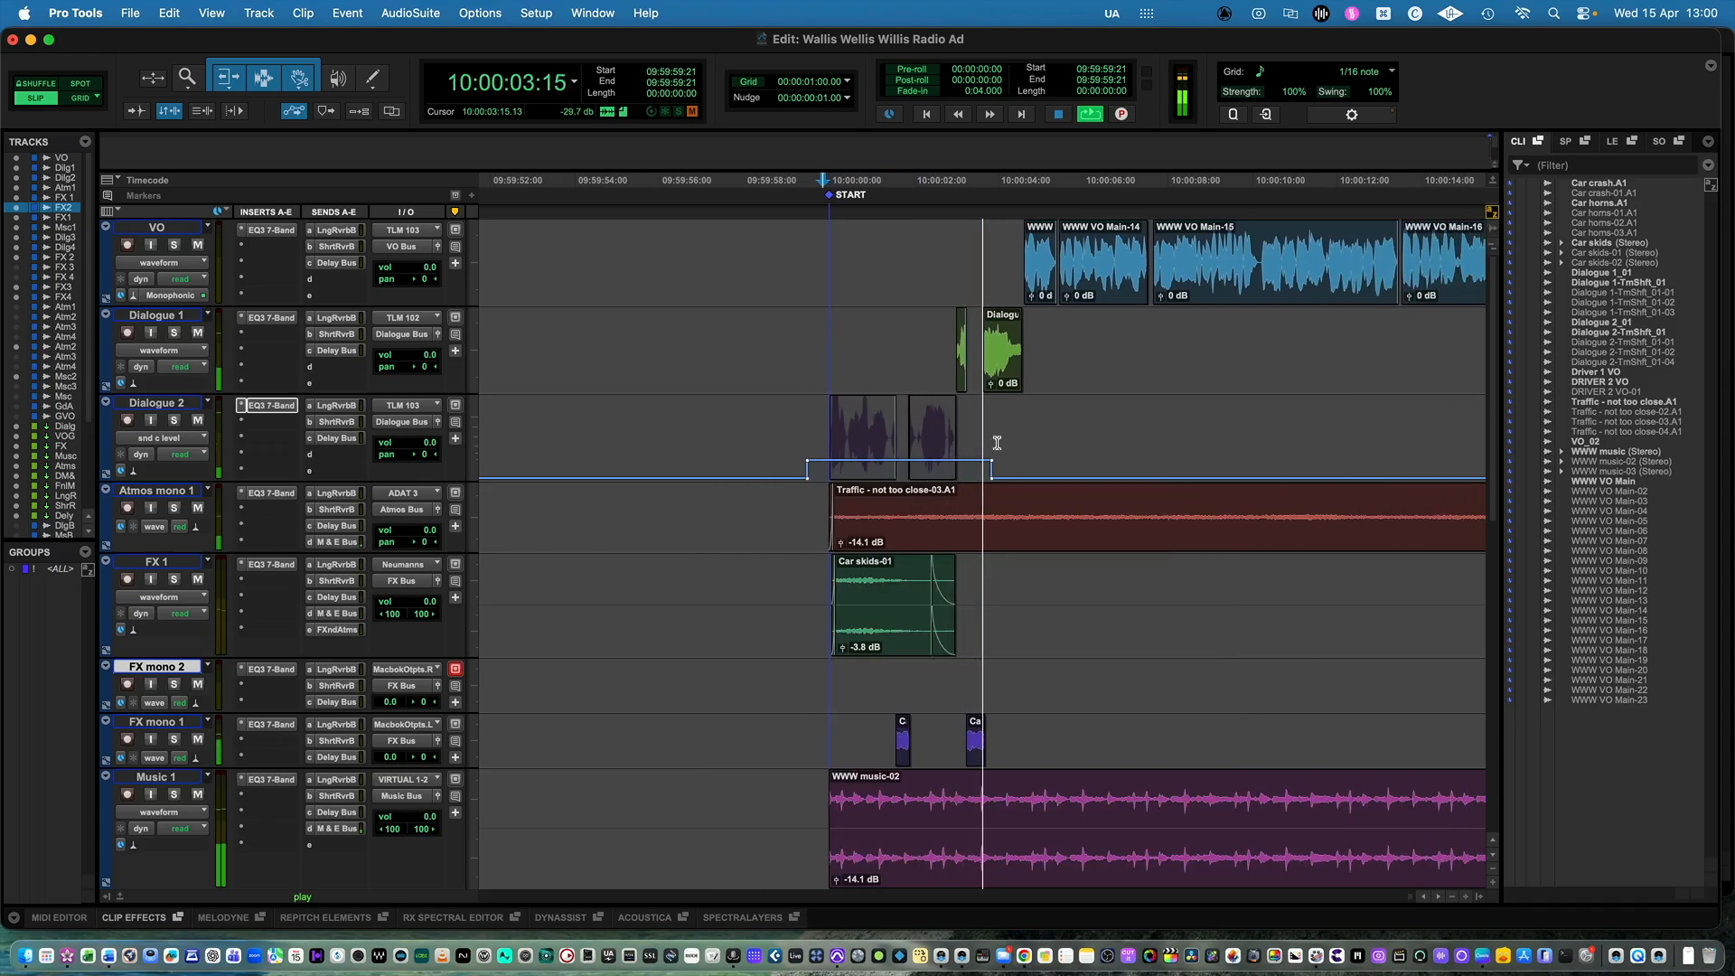
- Copy Dialogue 2's EQ3 7-Band insert onto Dialogue 1 and check the copied EQ settings
key(space)
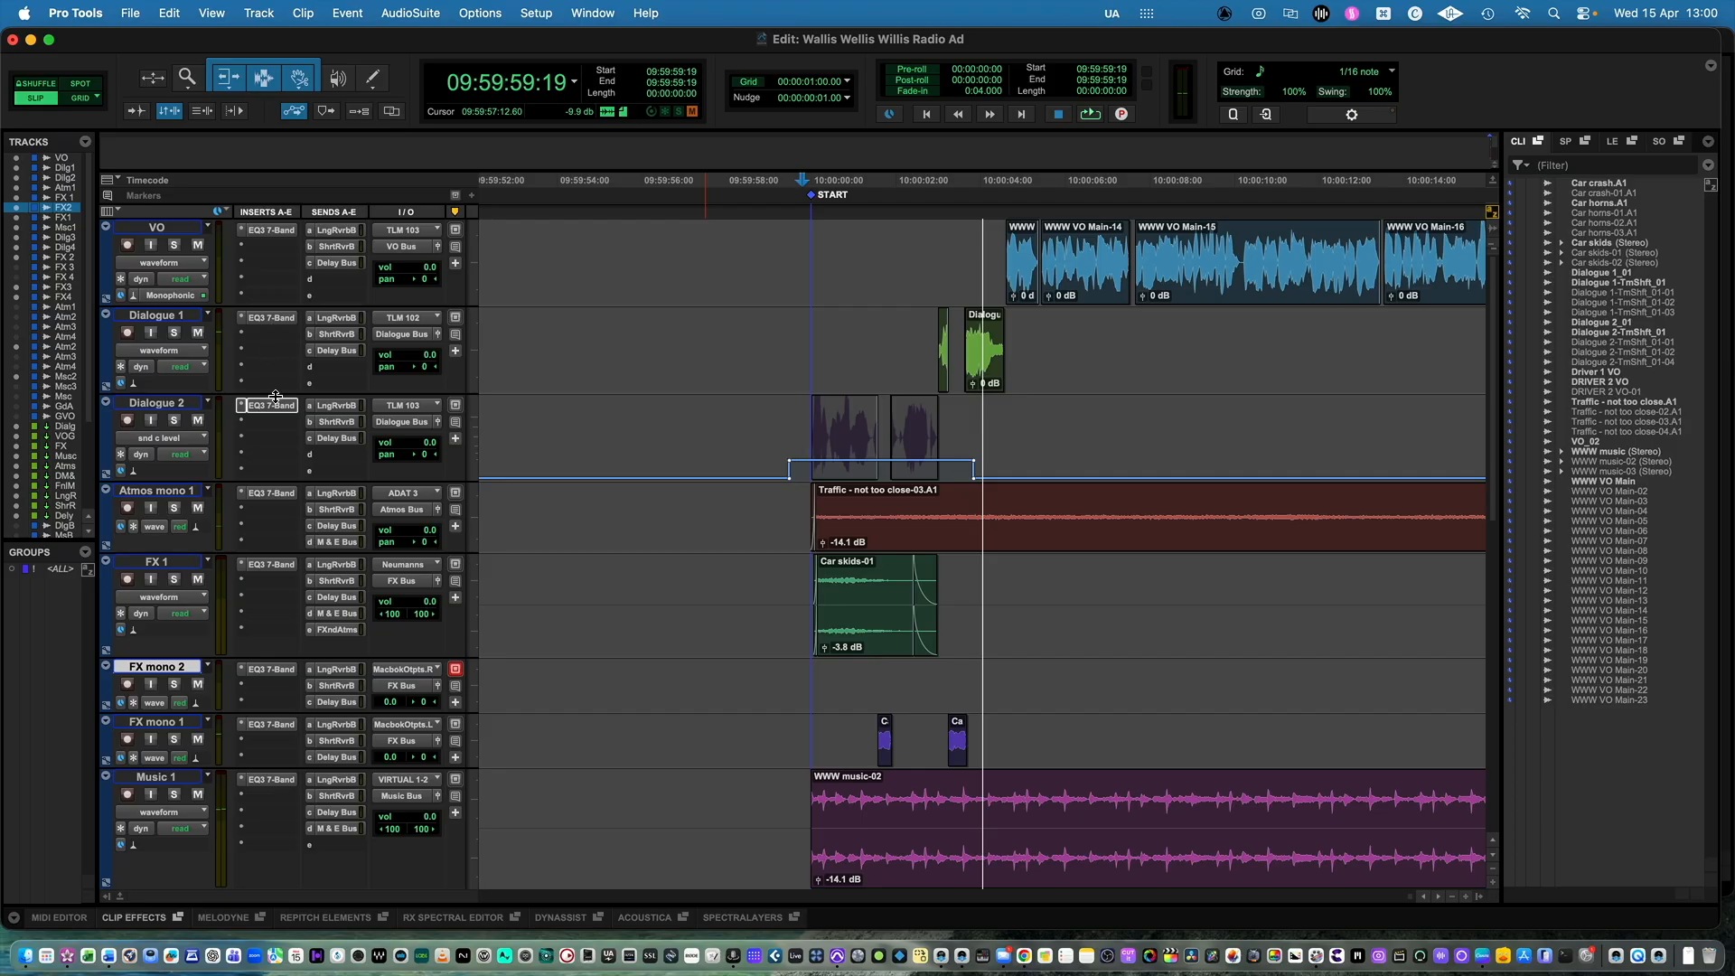
drag(269, 408, 281, 327)
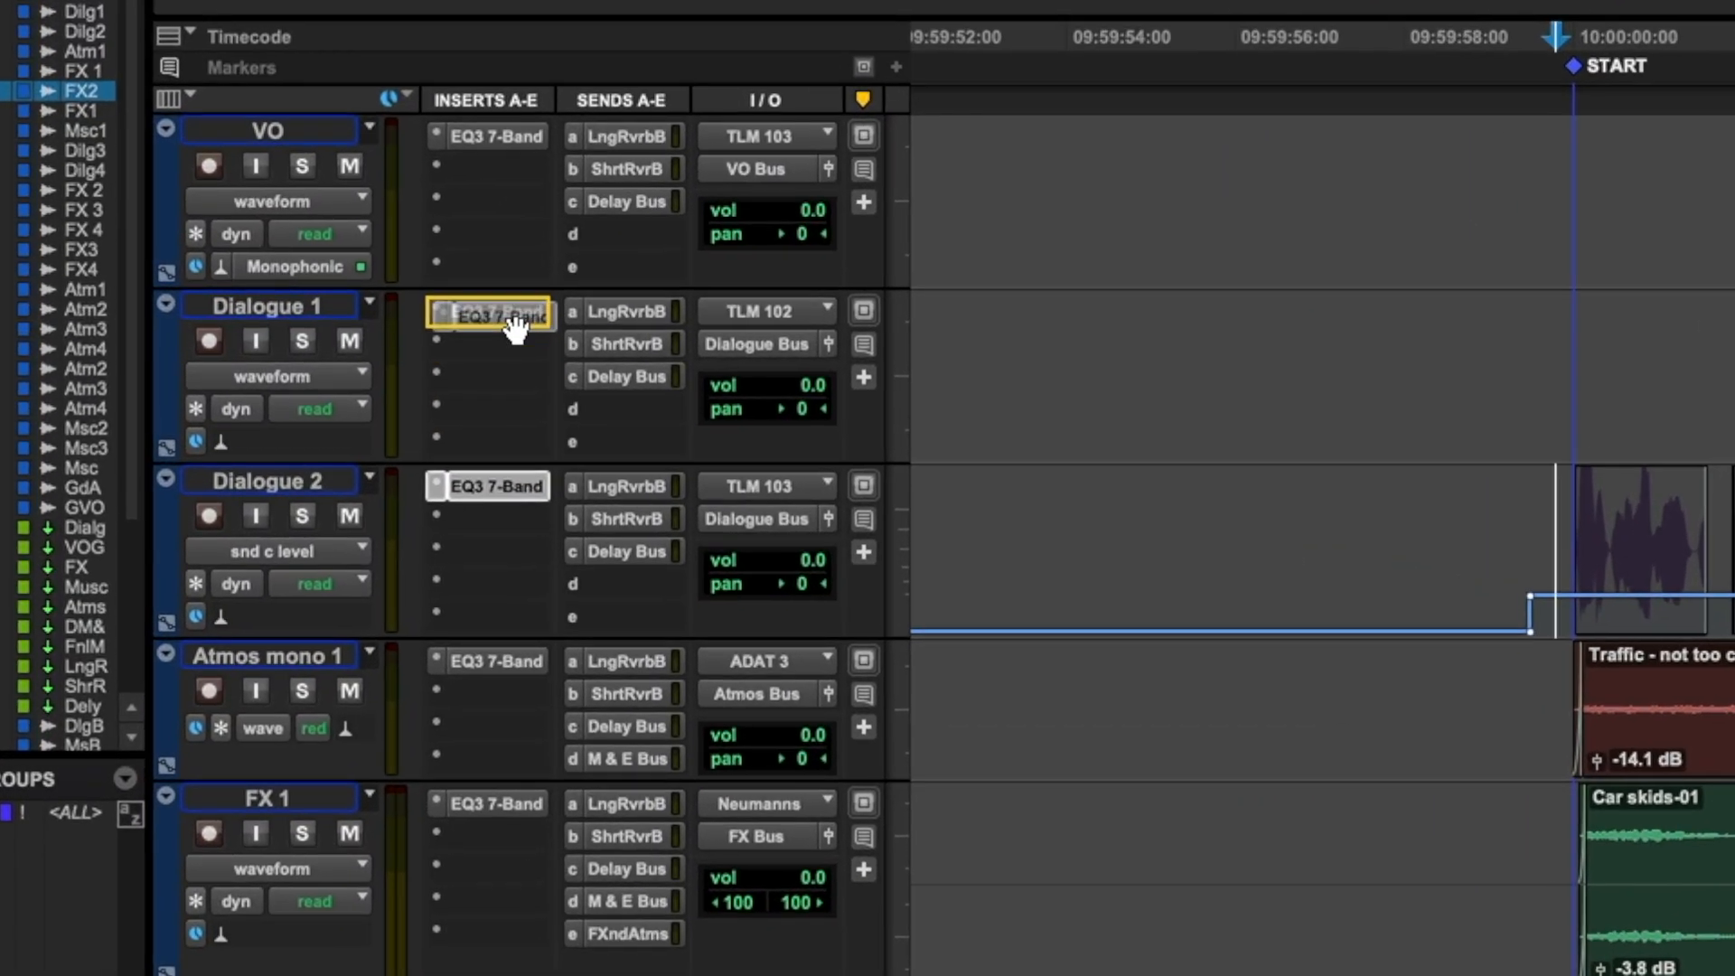
drag(515, 330, 519, 325)
click(1734, 495)
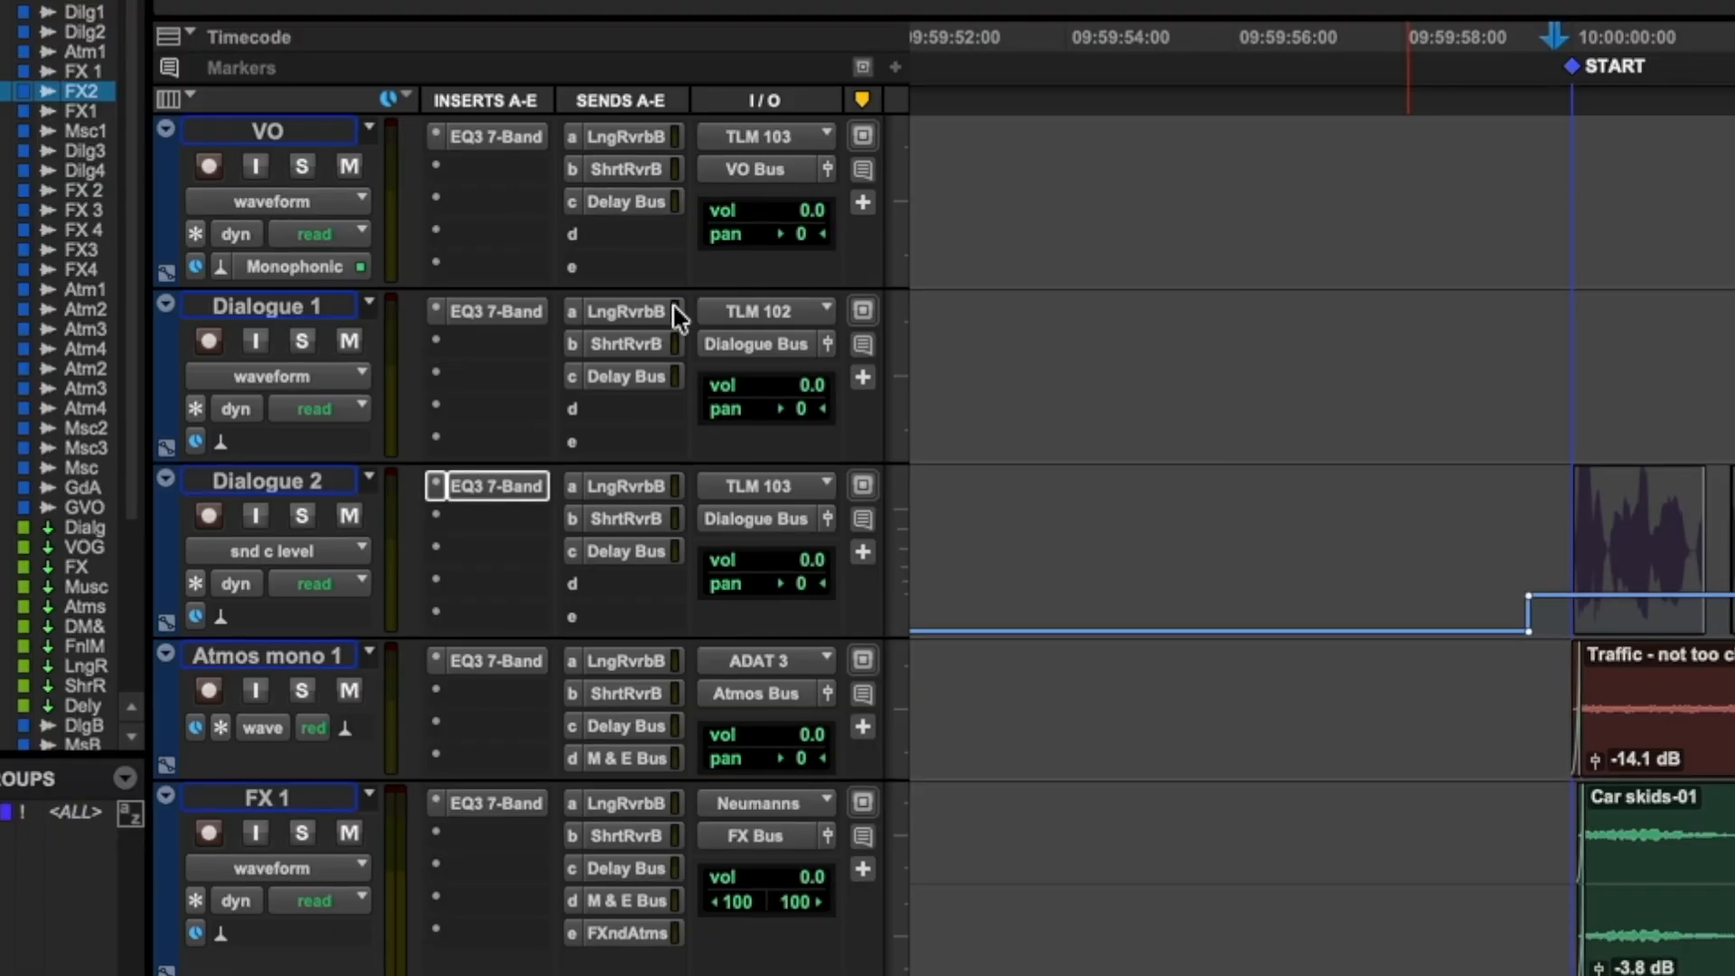
click(389, 313)
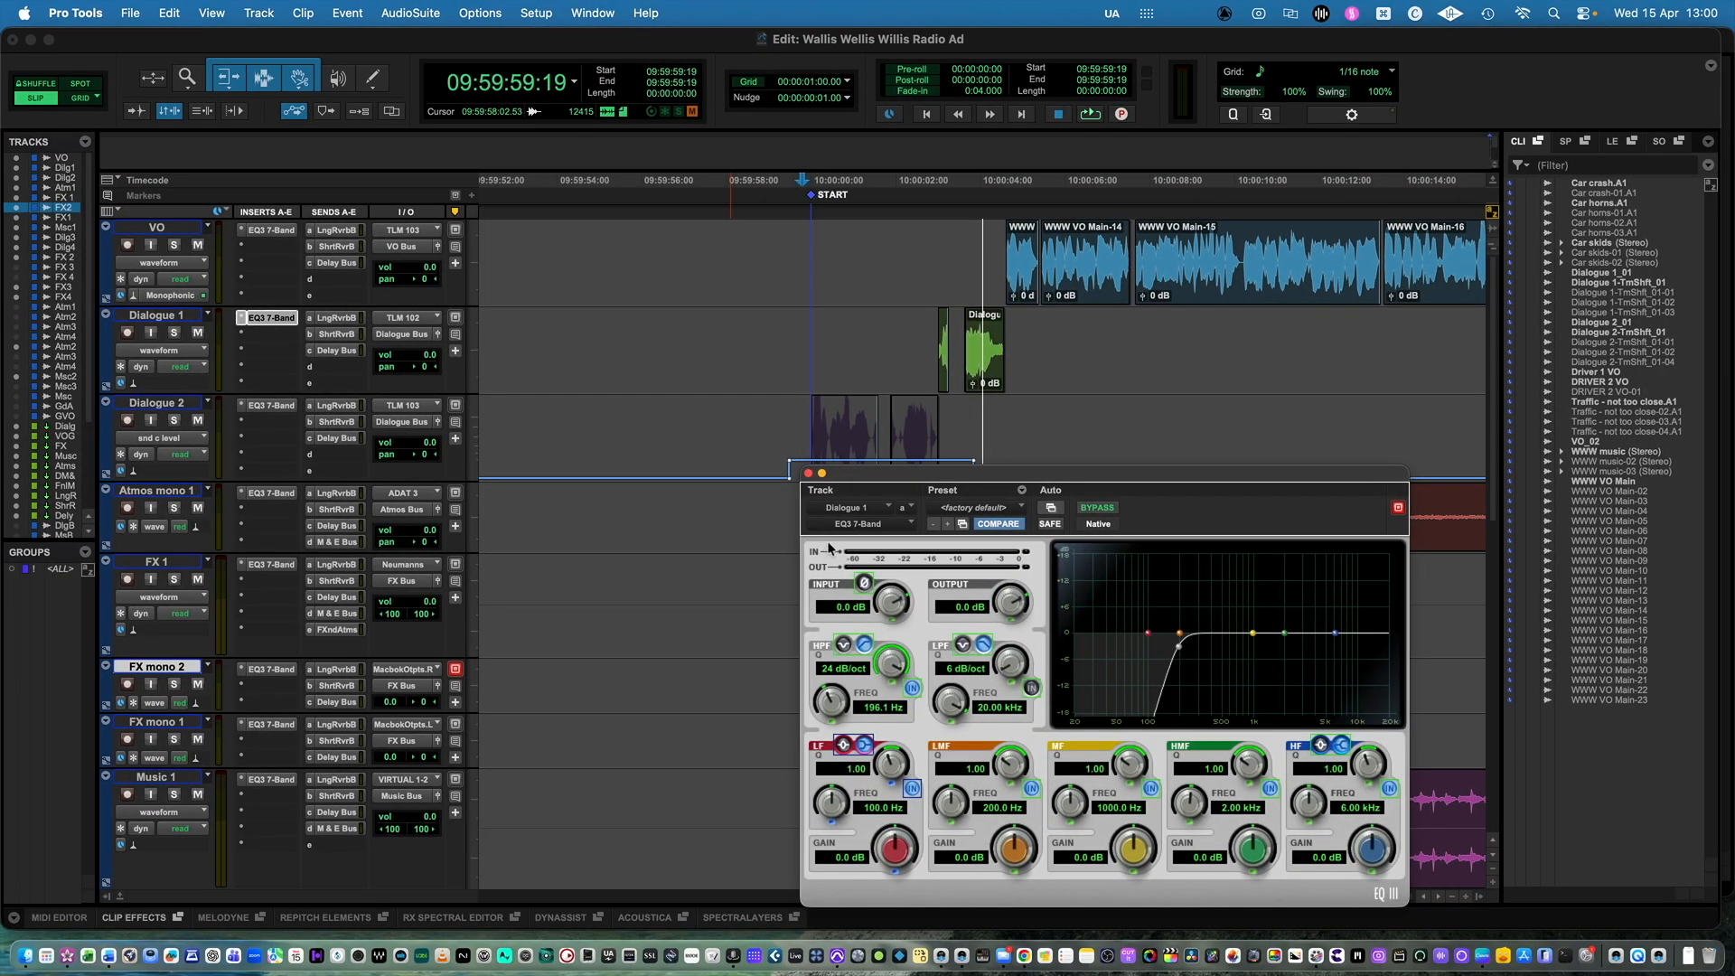
click(808, 473)
- Save Dialogue 2's EQ3 7-Band settings as a preset named "Car guys"
click(271, 406)
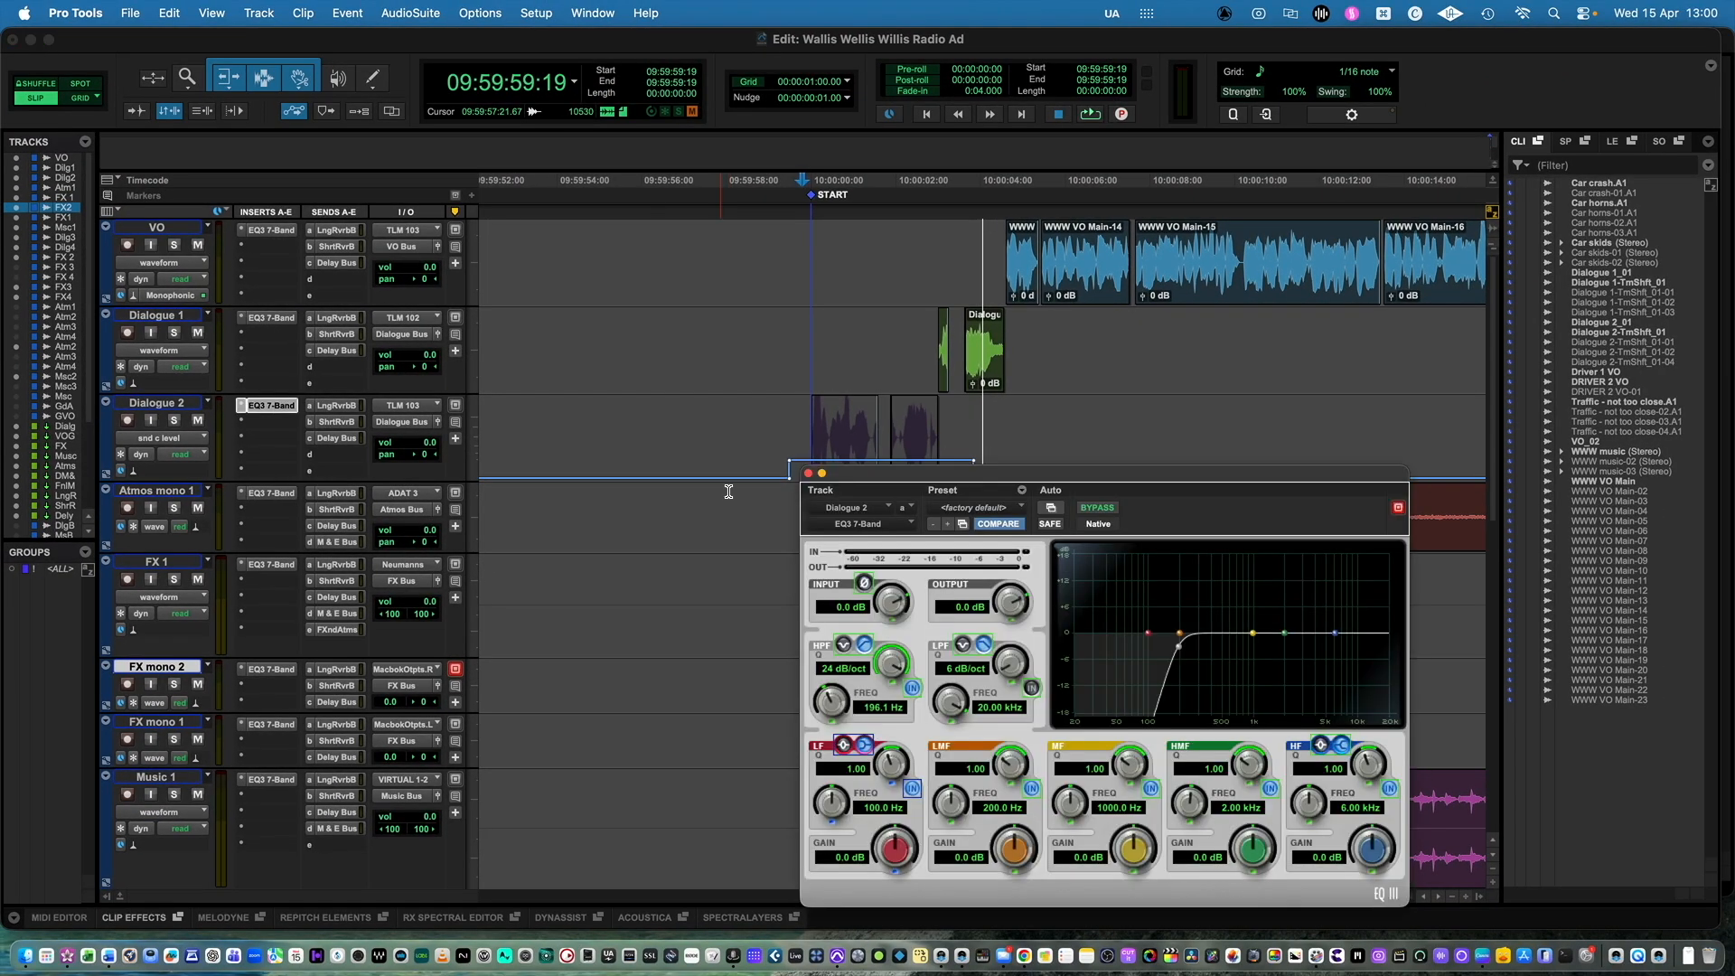
click(1023, 492)
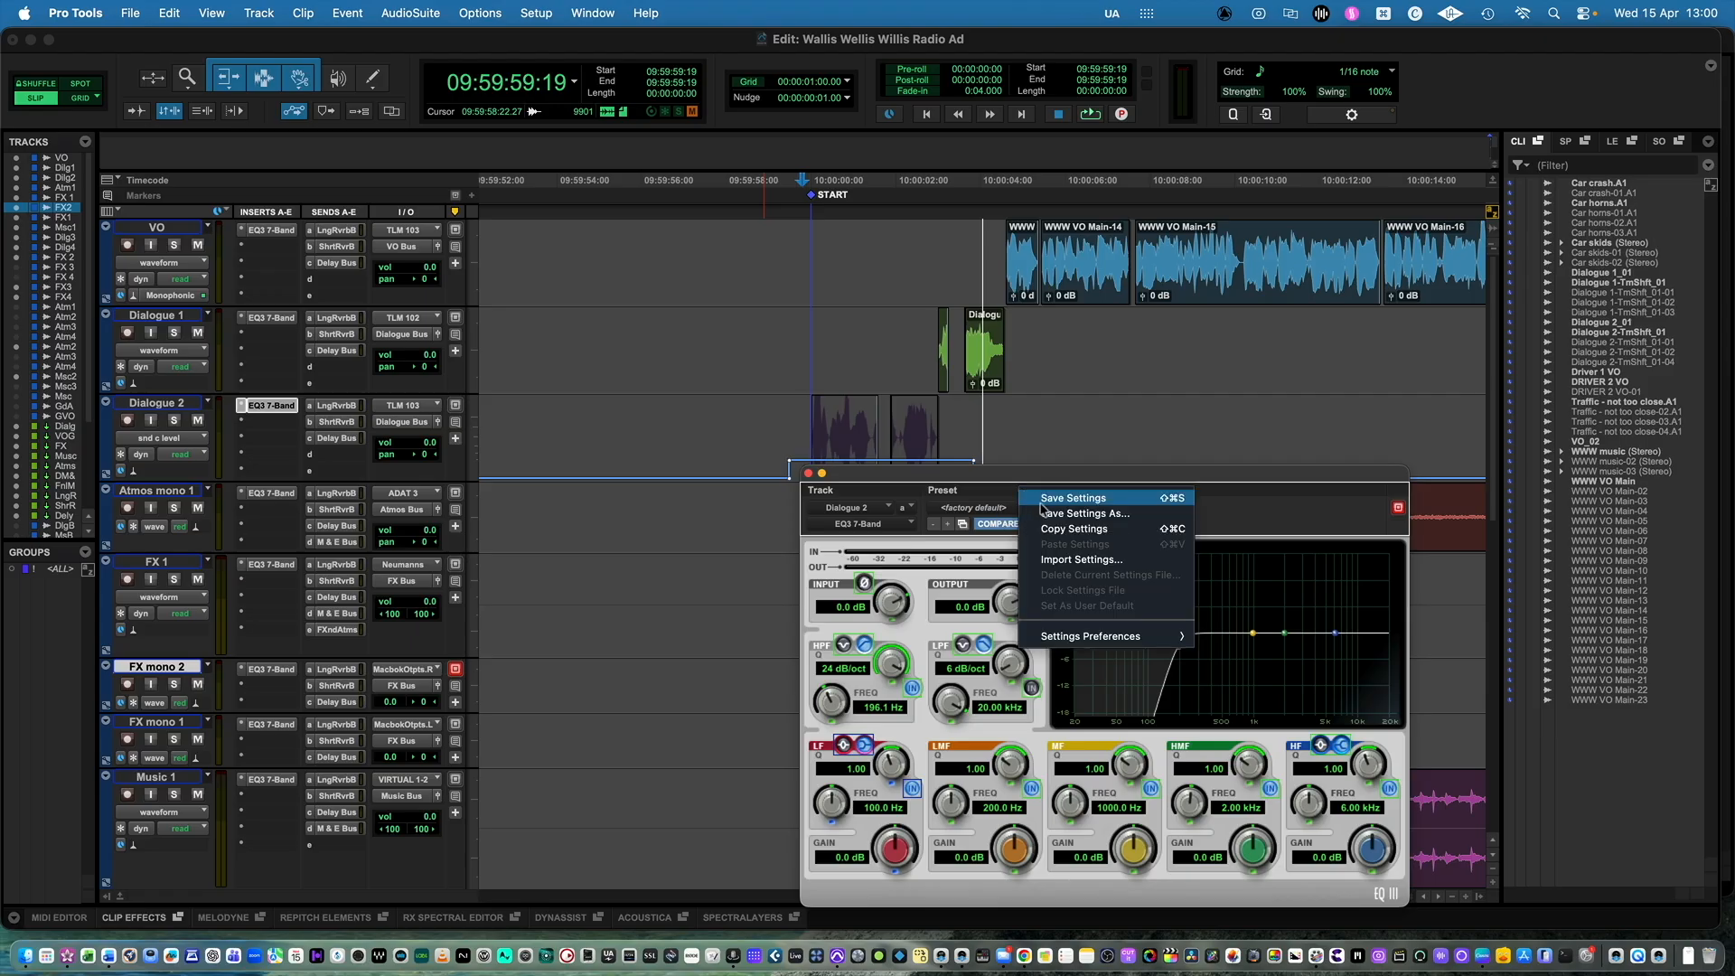
click(1055, 500)
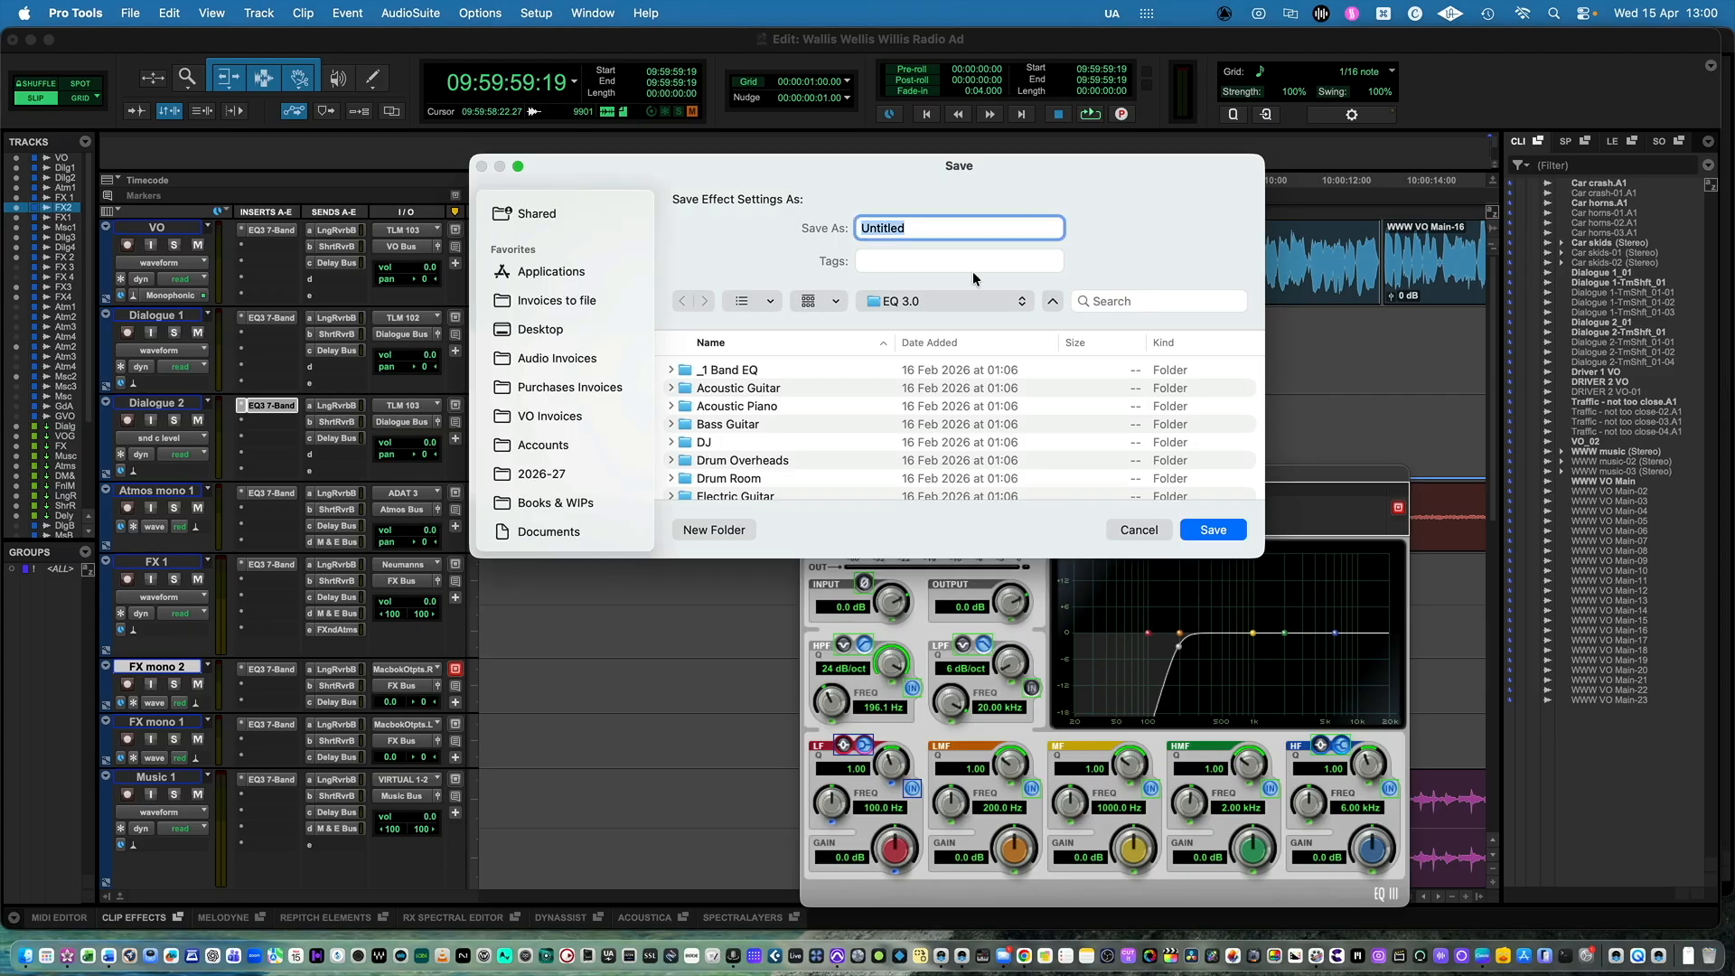
text(Car guys)
key(Return)
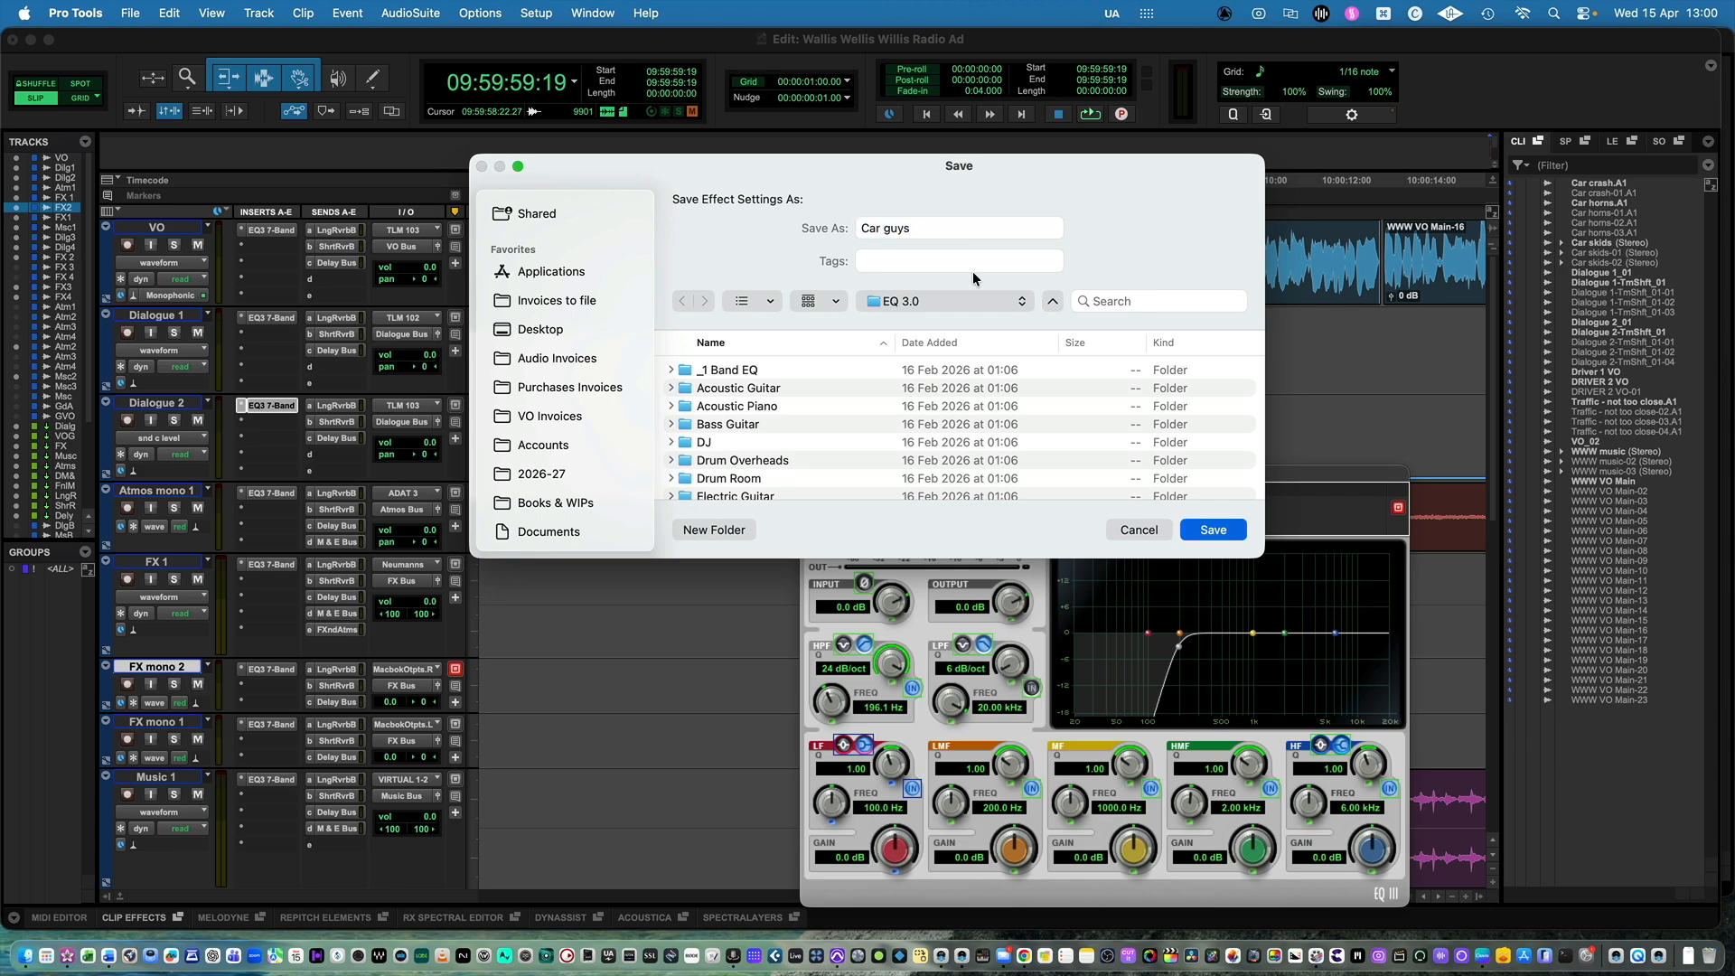
- Load the "Car guys" preset in Dialogue 1's EQ3 7-Band and close the plug-in
click(282, 323)
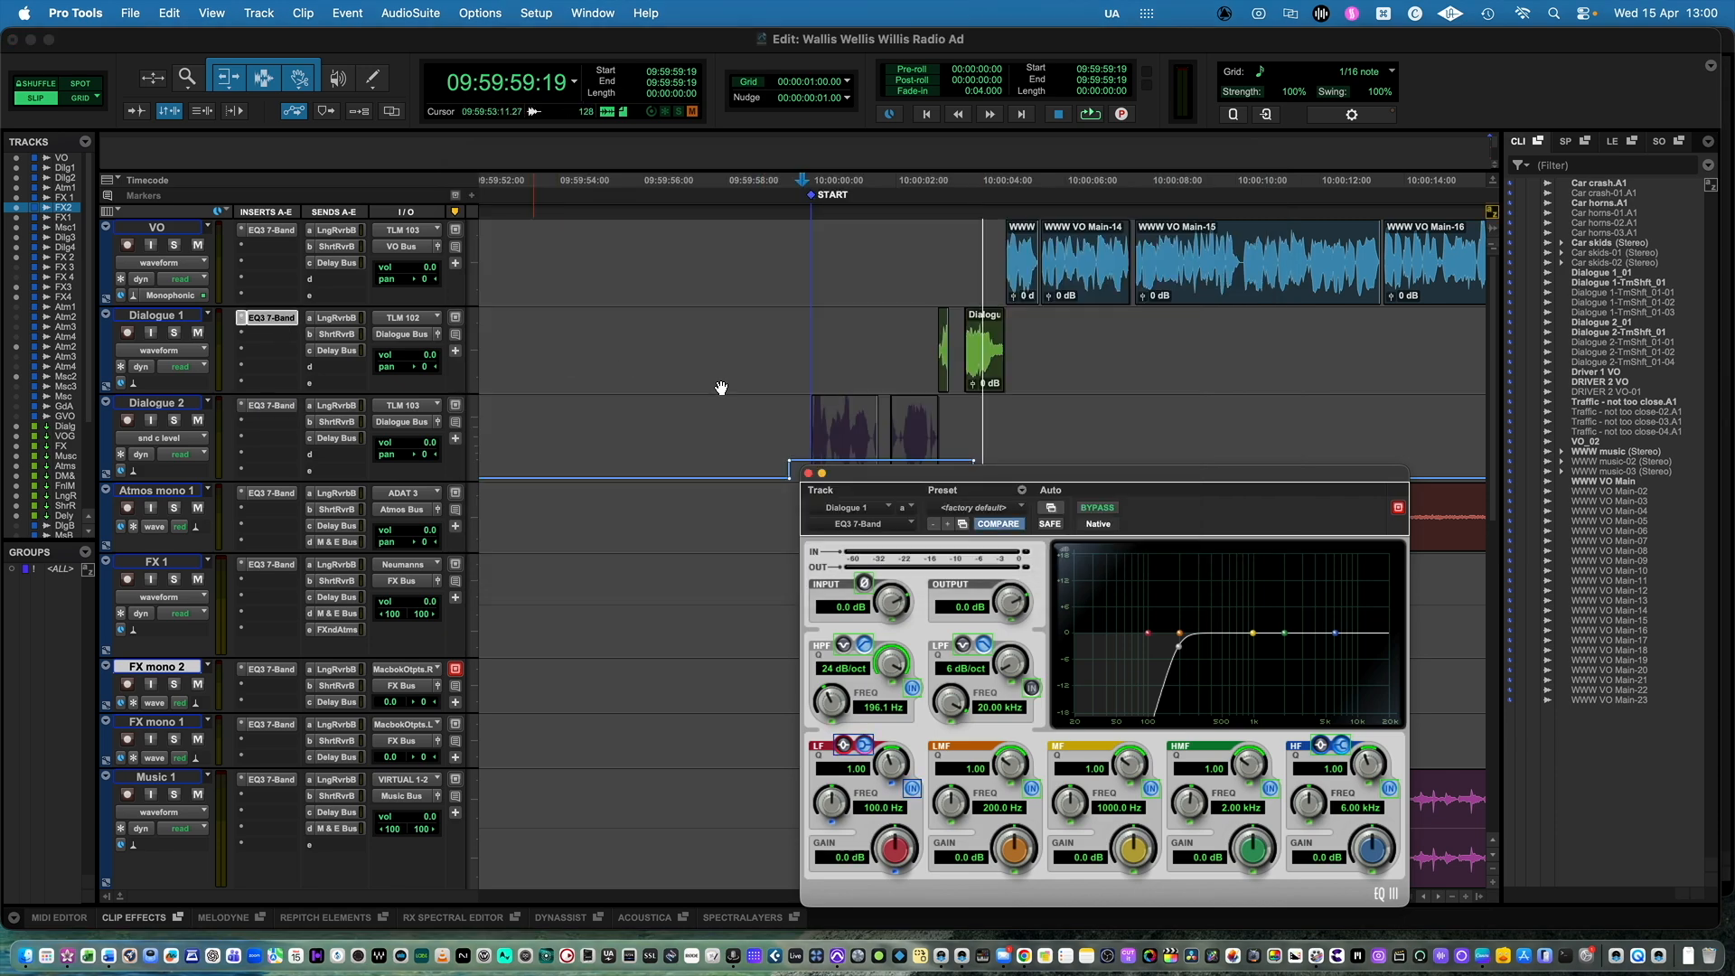
click(1011, 510)
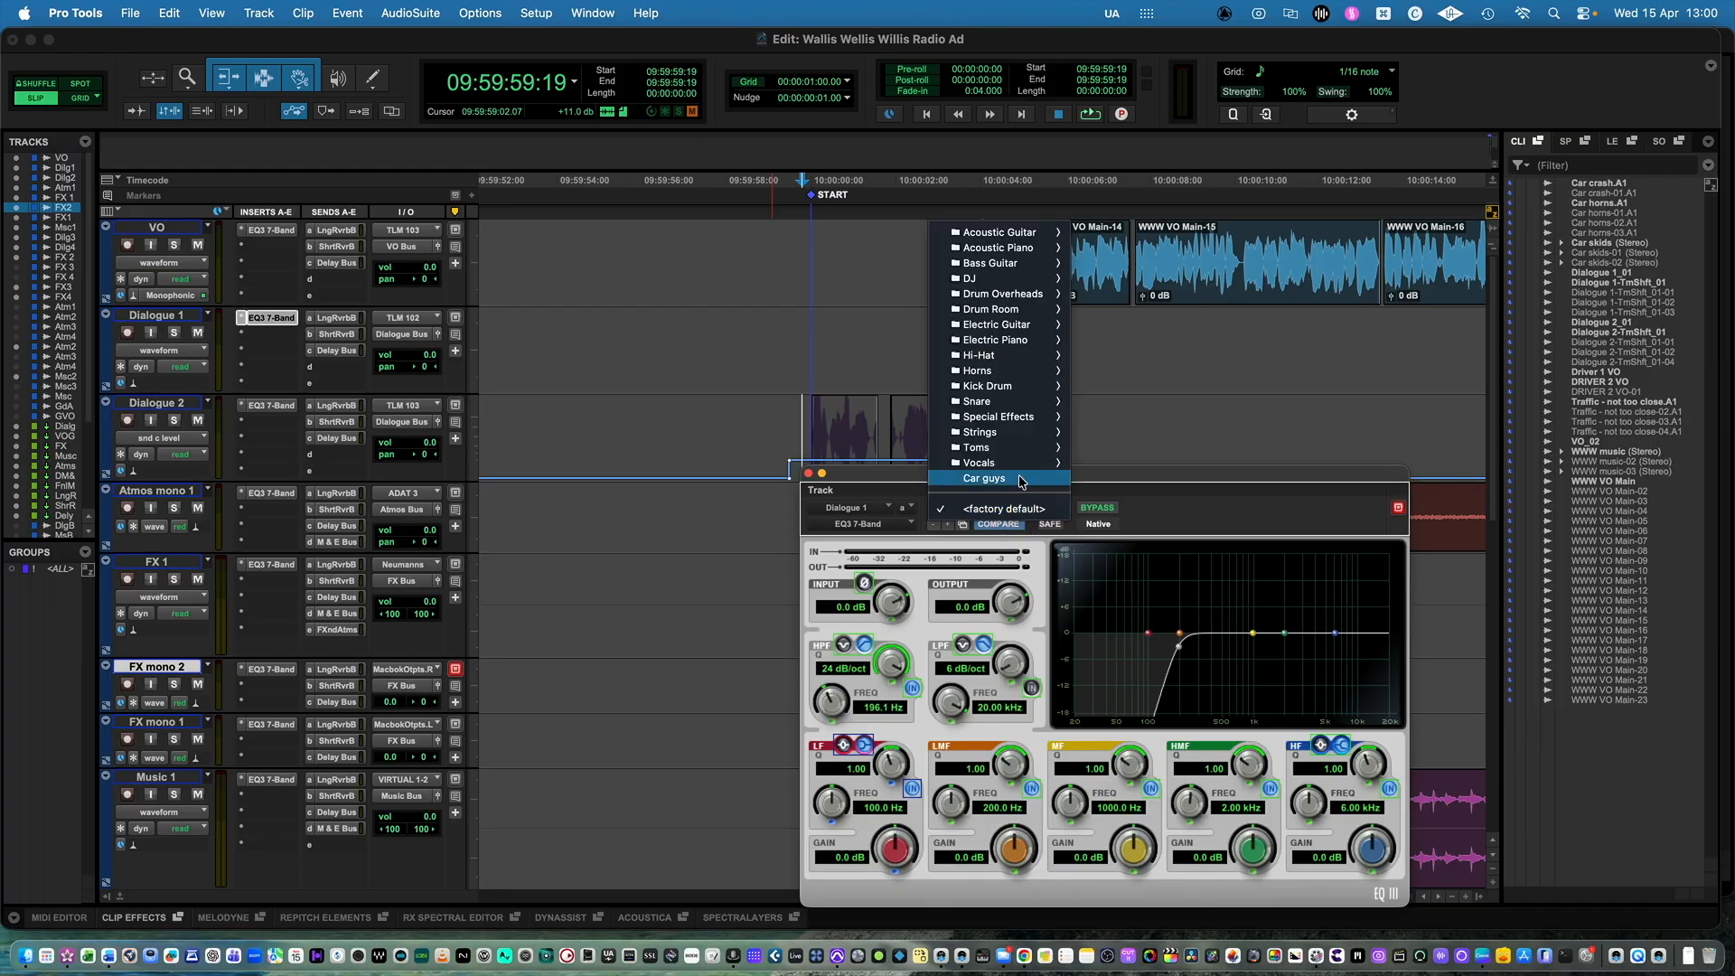
click(1019, 479)
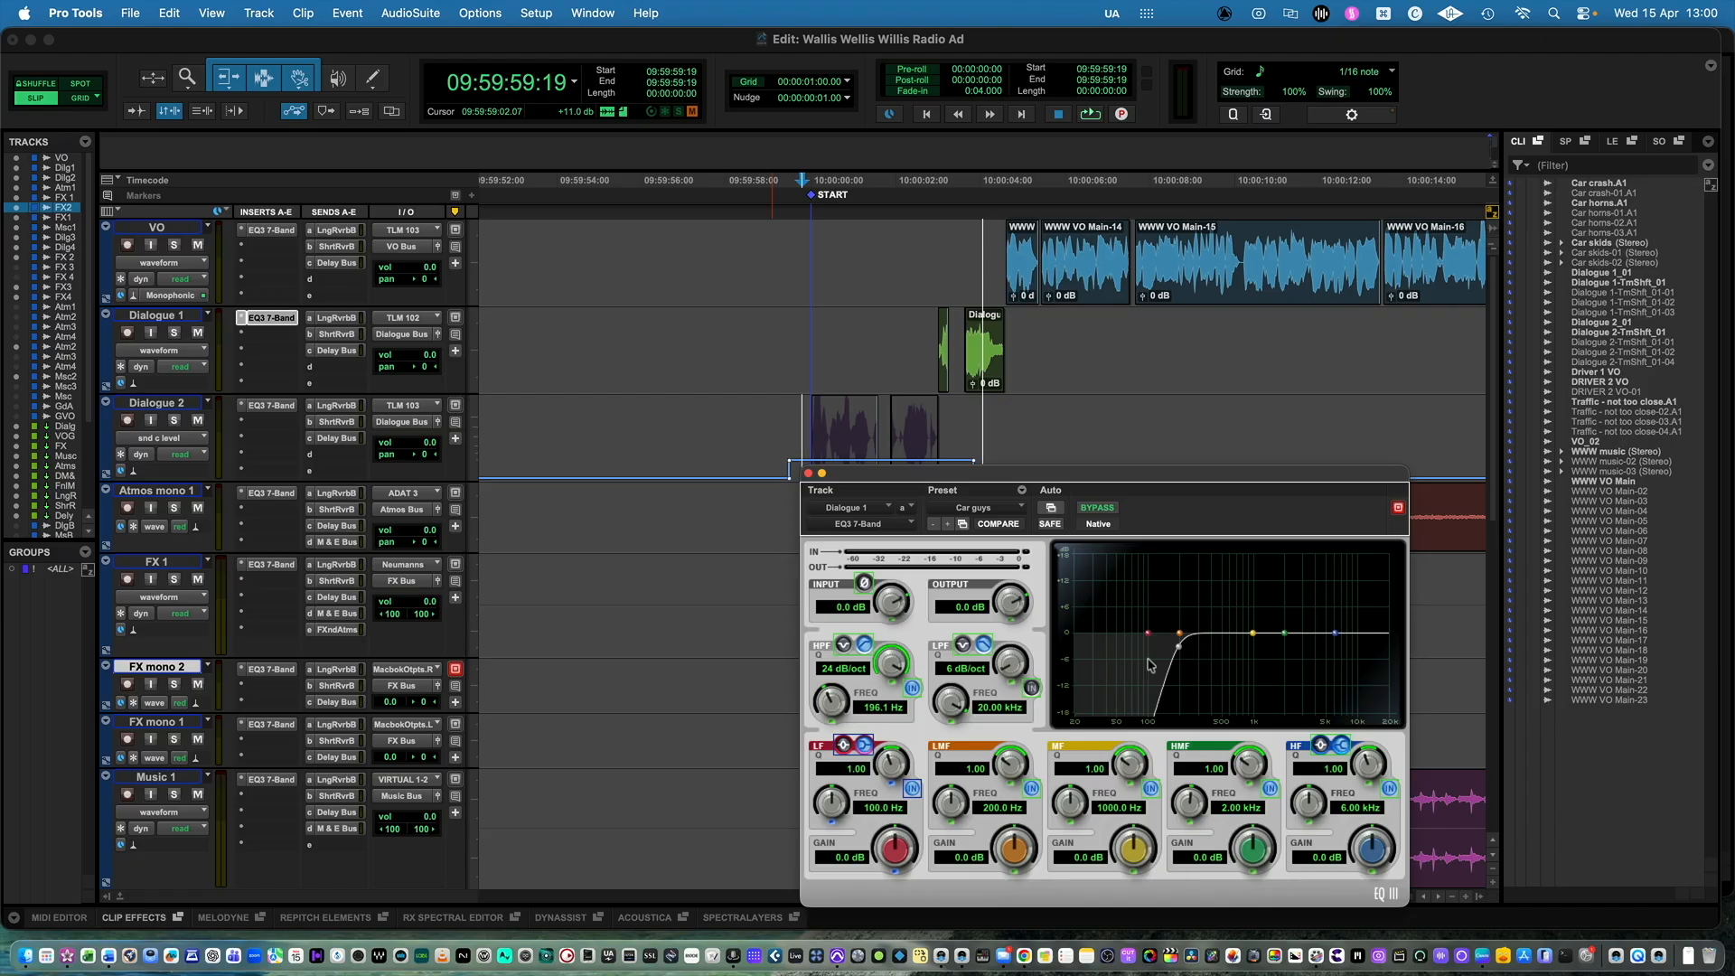
click(809, 473)
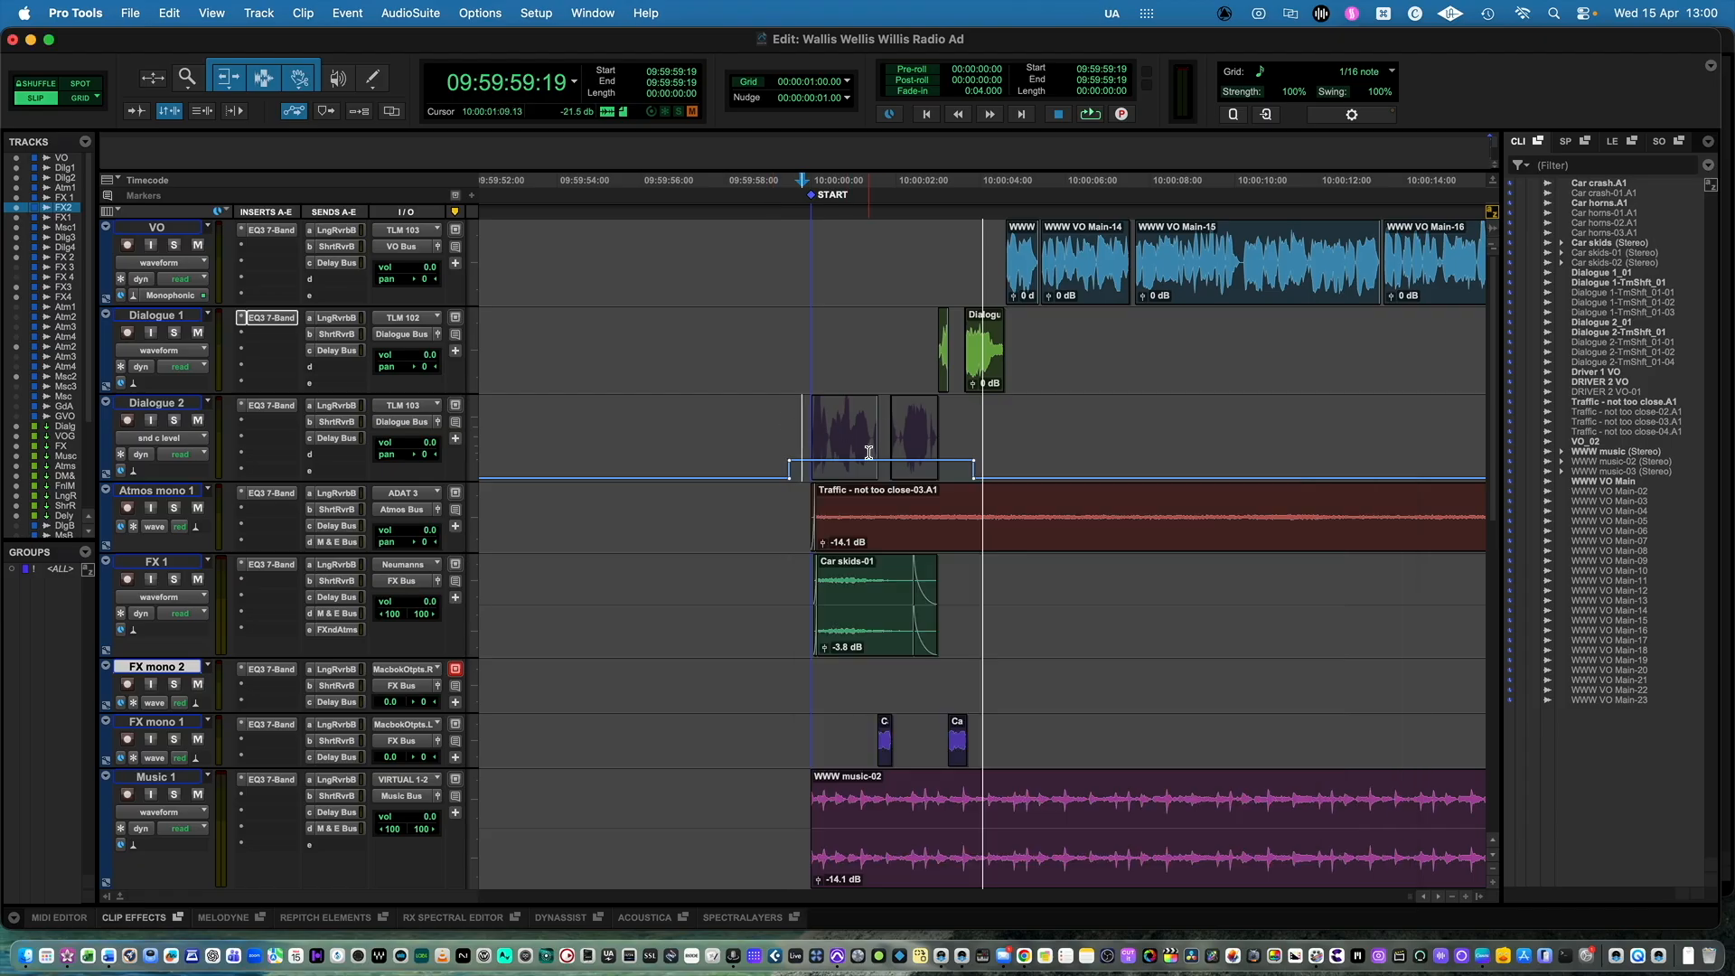
- Copy Dialogue 2's raised Delay Bus send level automation onto Dialogue 1's delay send level across its two clips and play it
drag(796, 456, 949, 452)
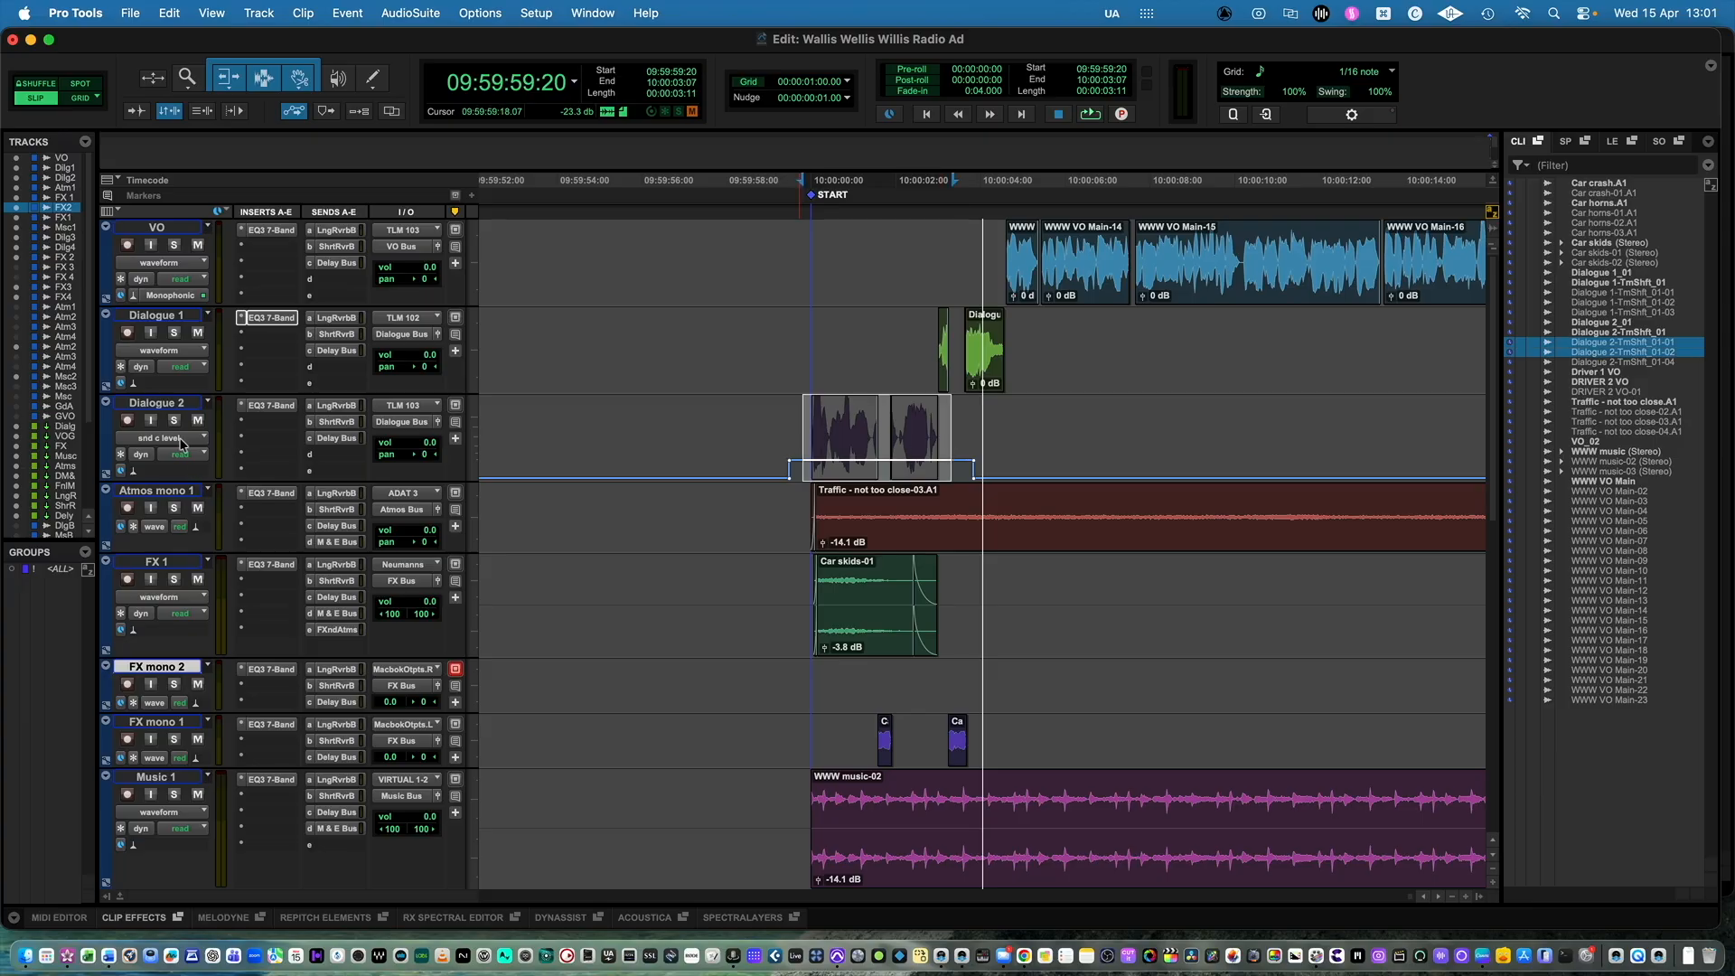
click(187, 347)
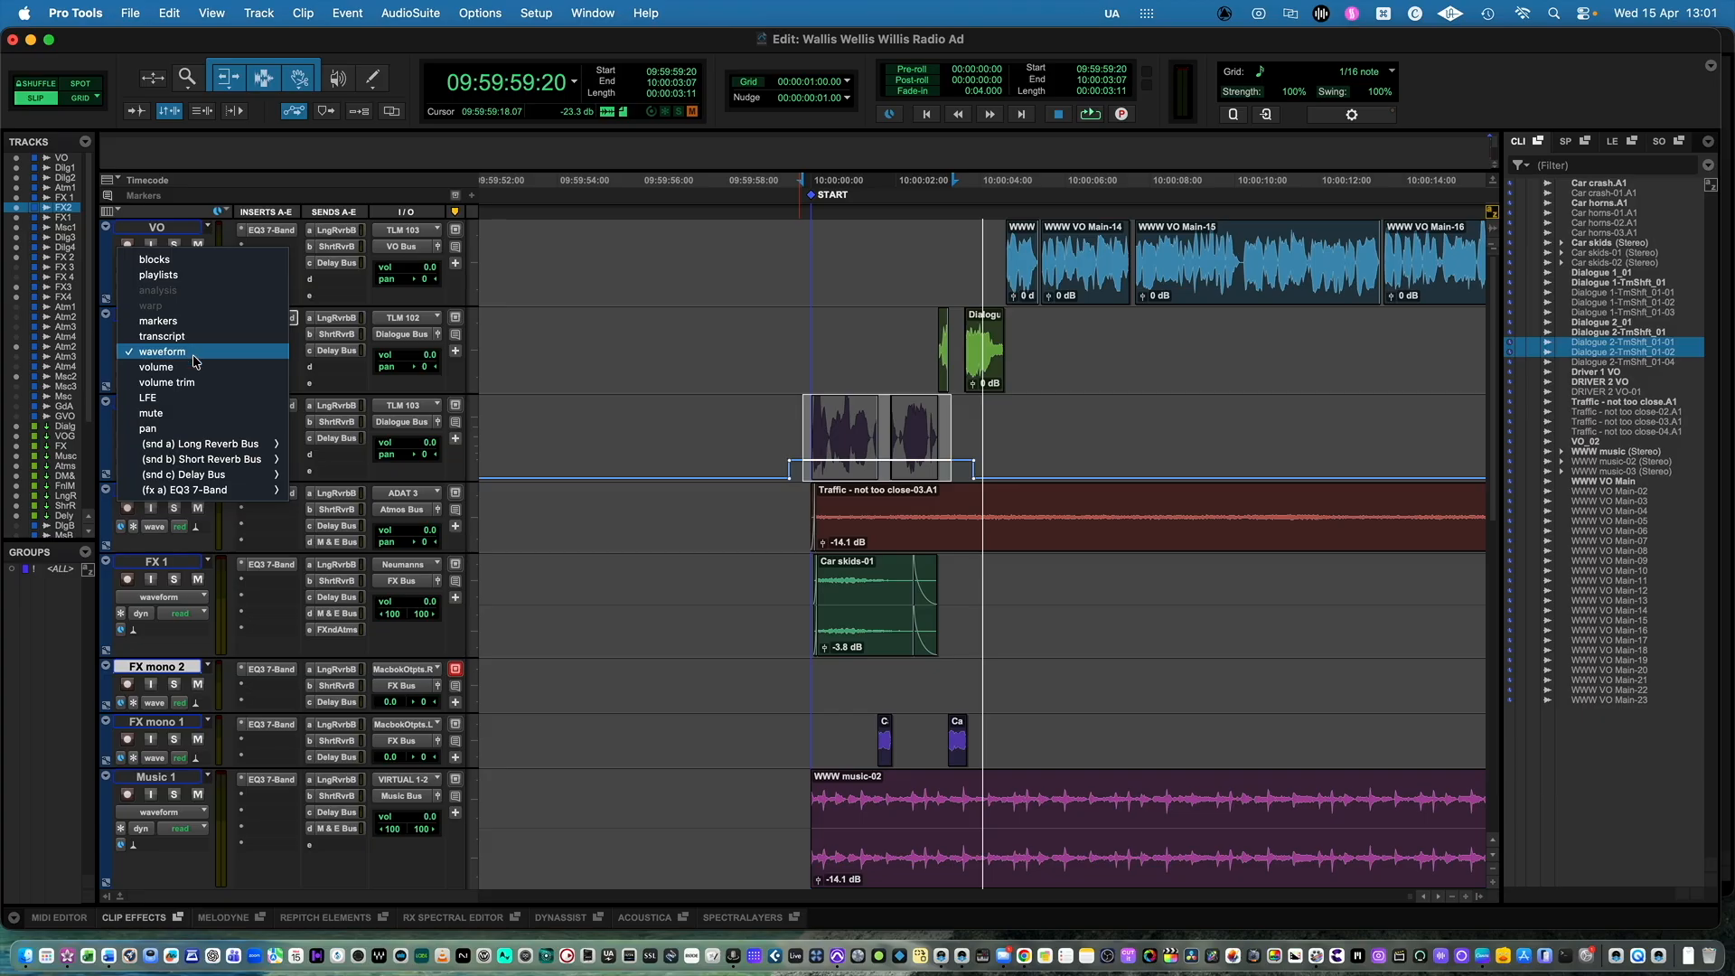
mouse_move(231, 489)
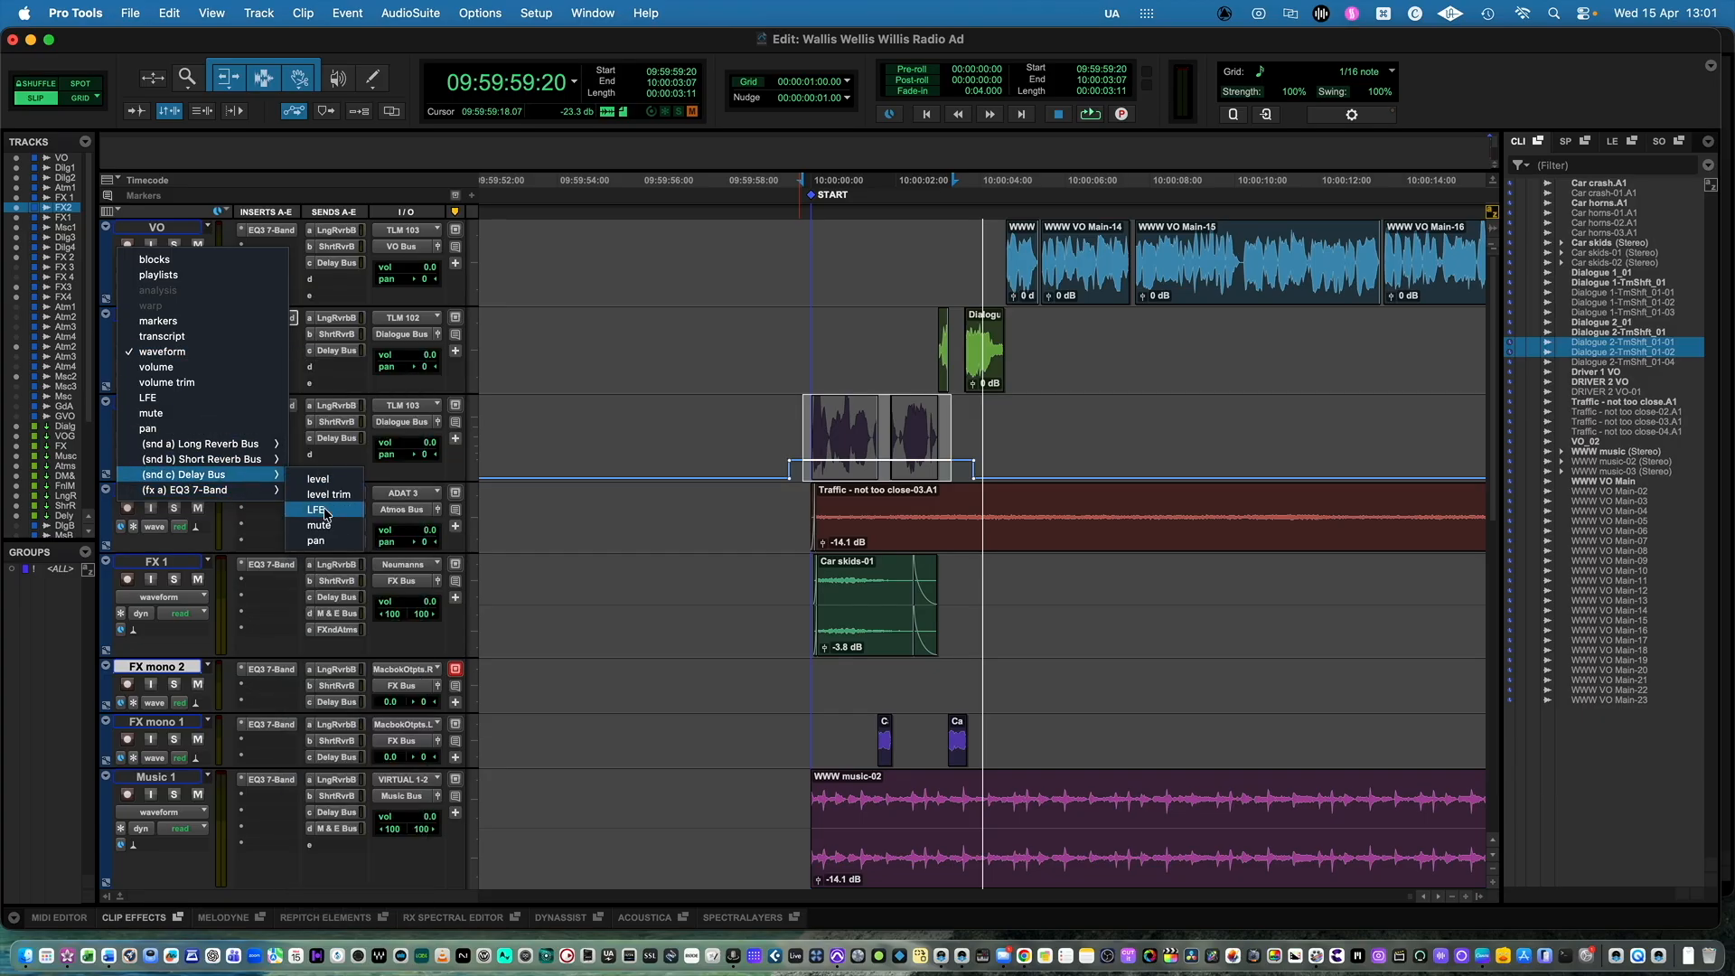
click(332, 478)
drag(912, 355, 1032, 355)
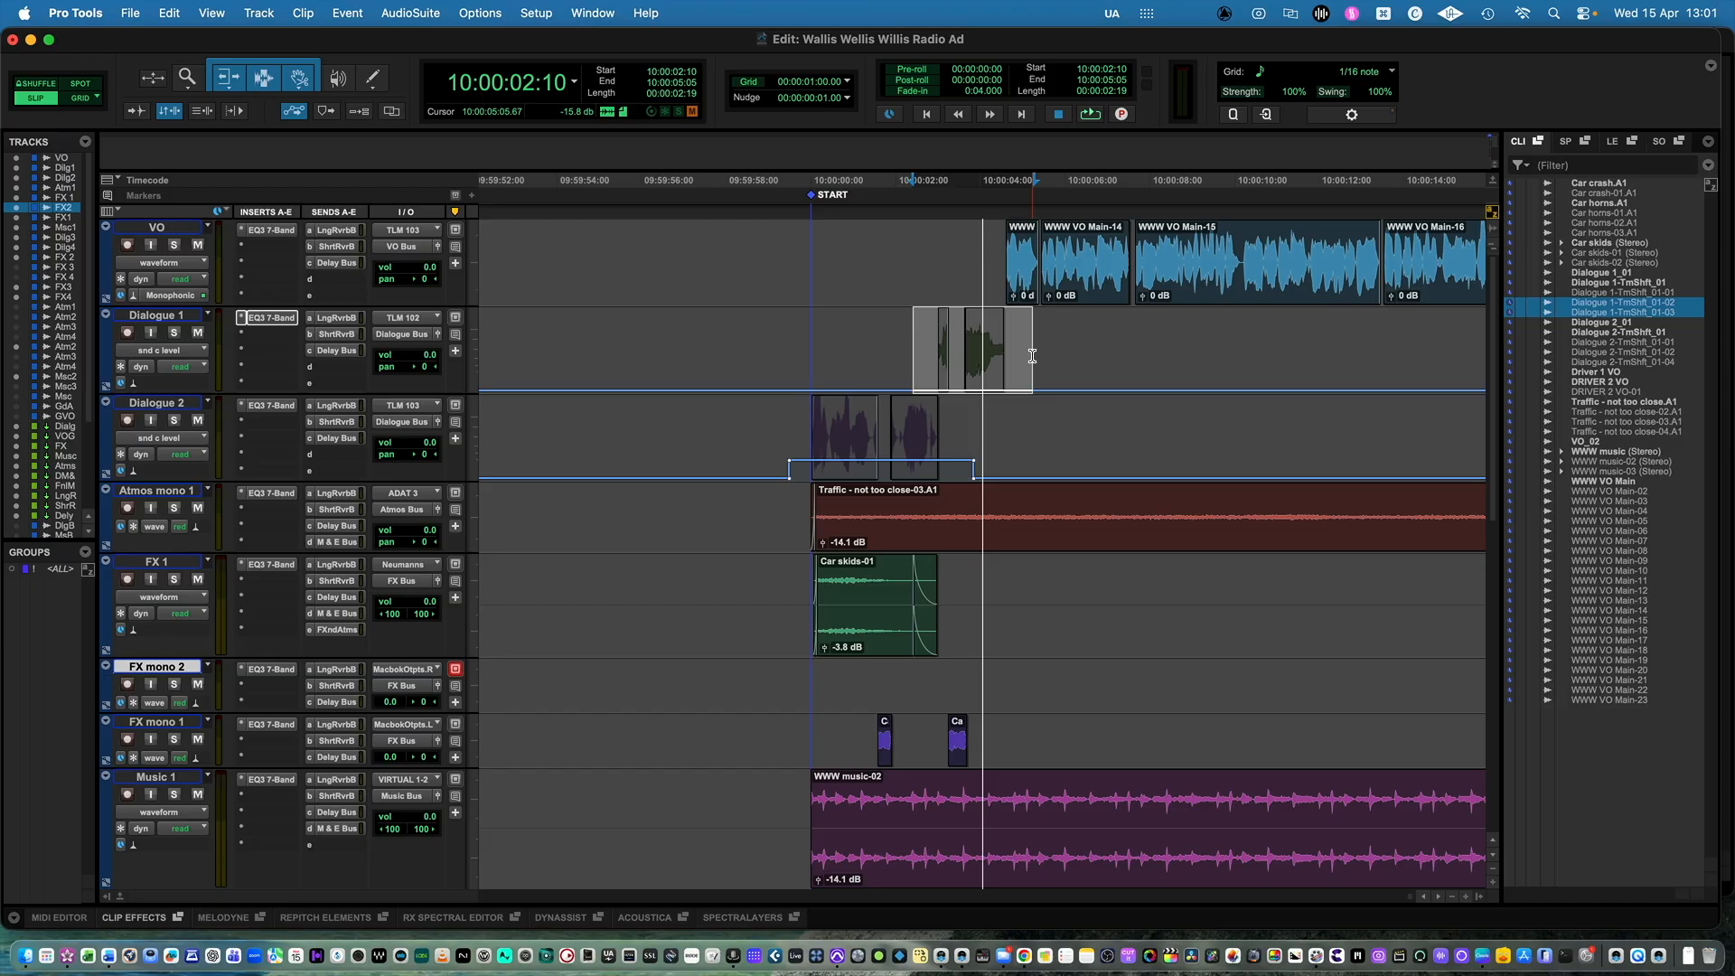
key(super+v)
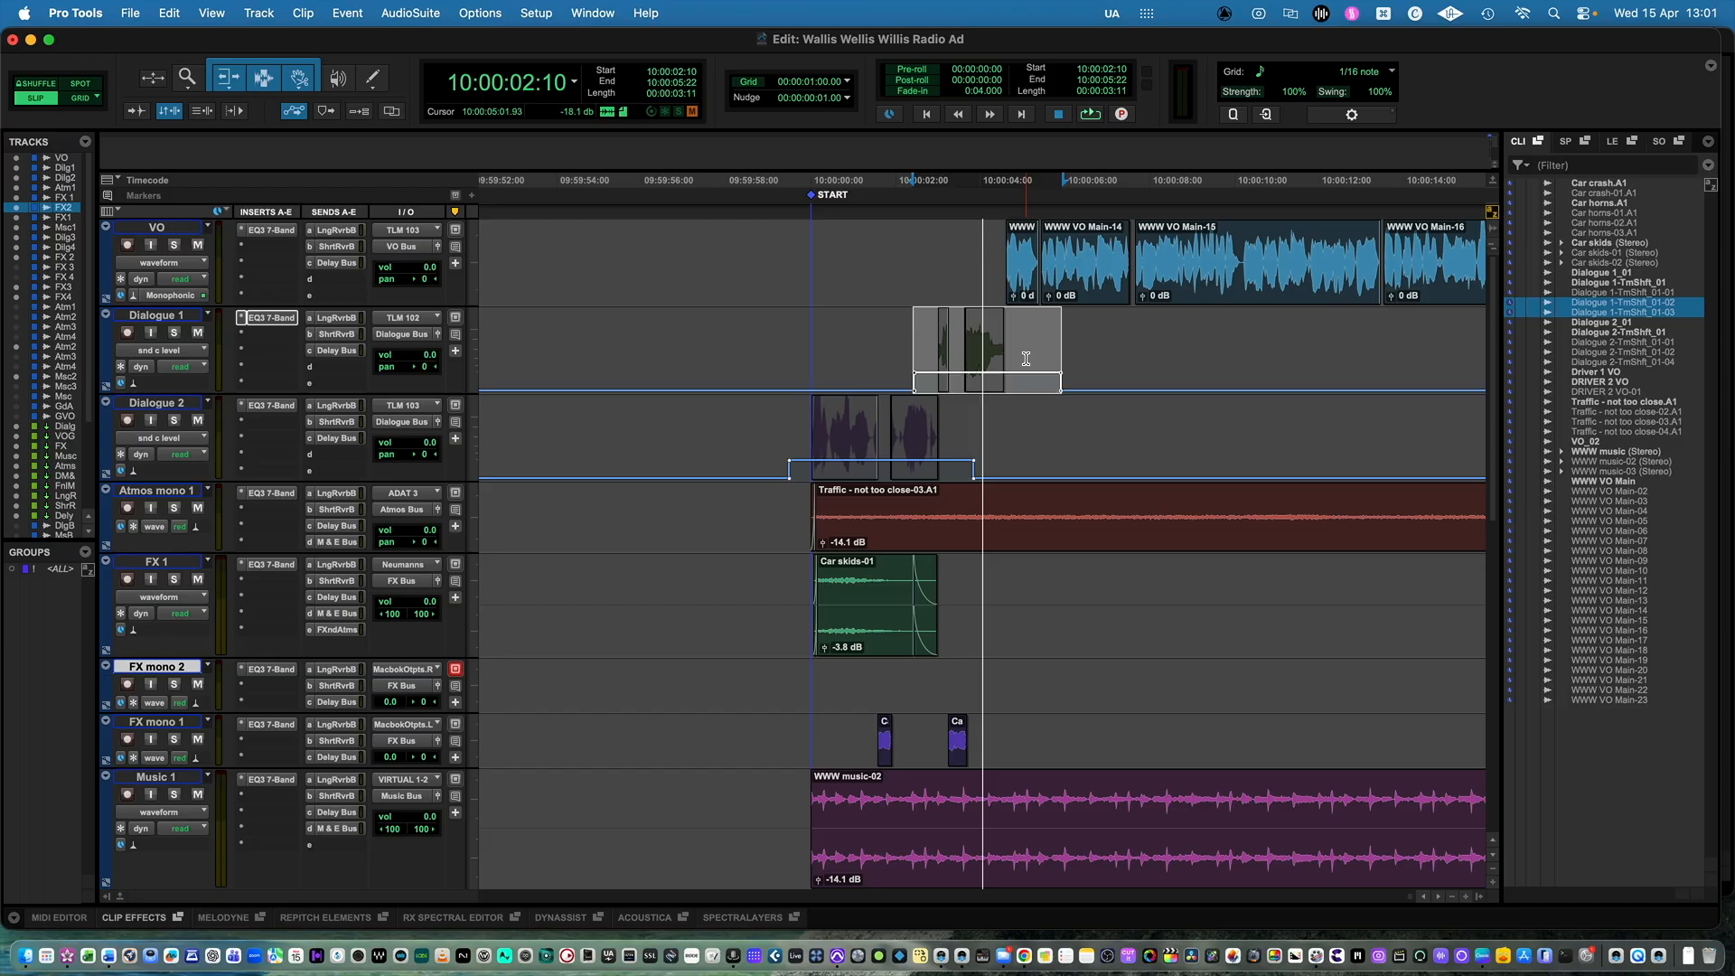
click(930, 343)
key(space)
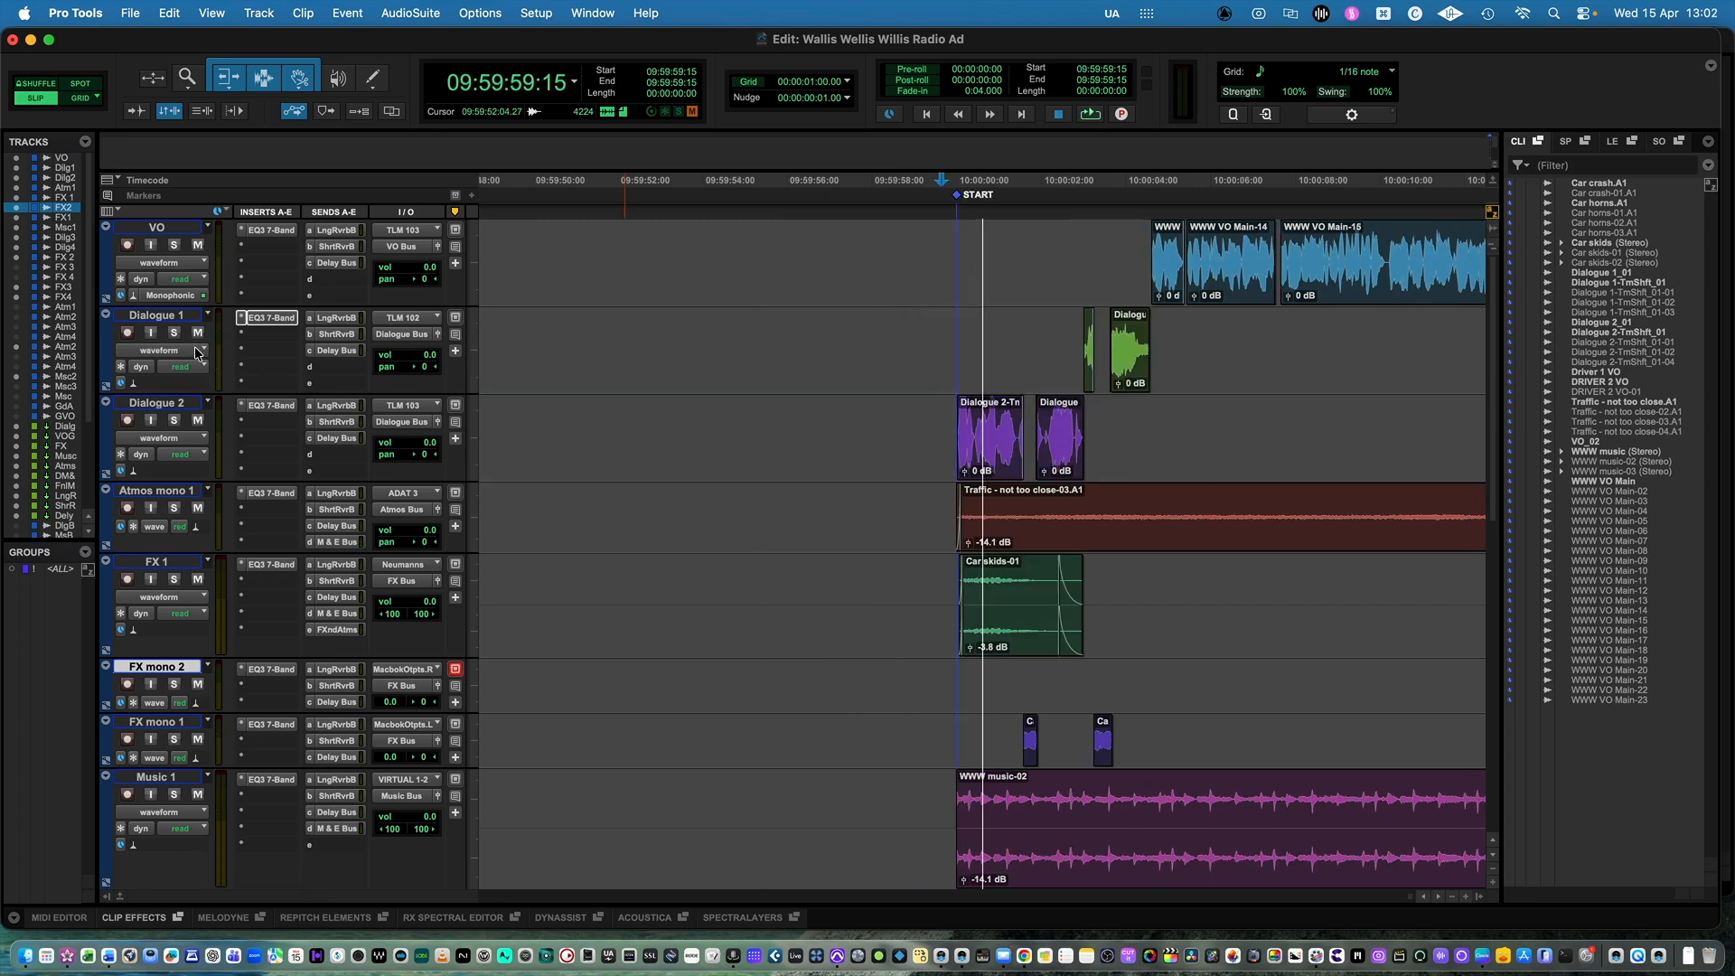
- Display Dialogue 1's pan automation and pan its two opening clips about halfway left
click(194, 357)
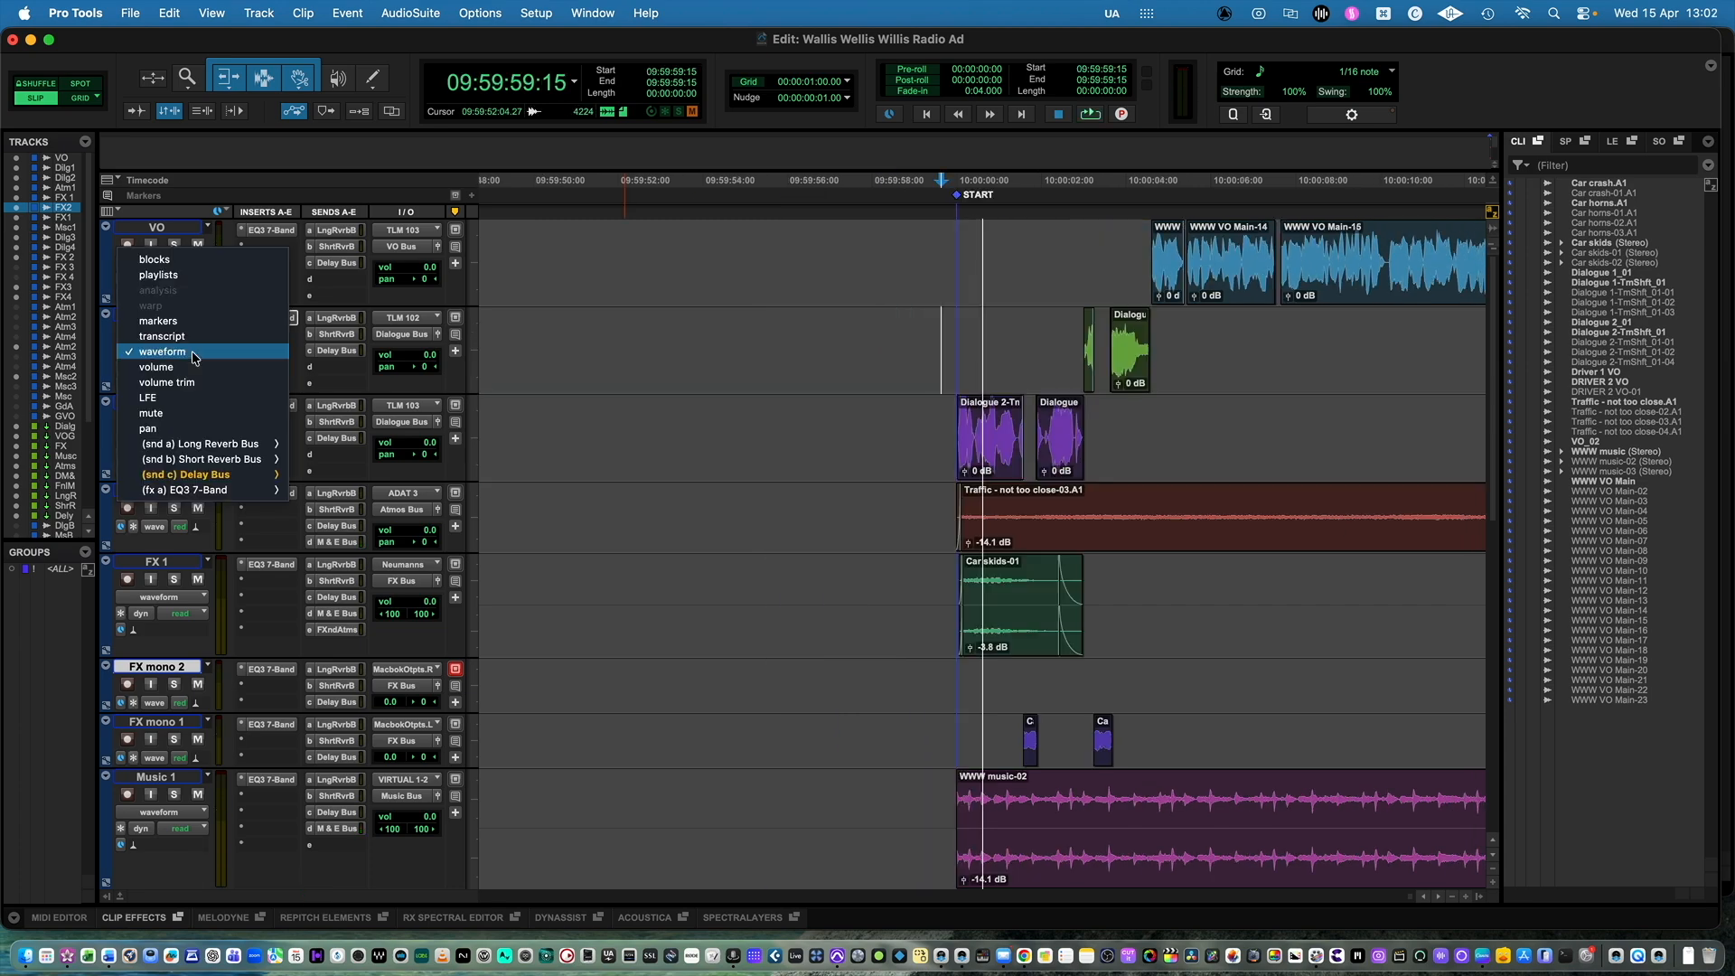
click(189, 429)
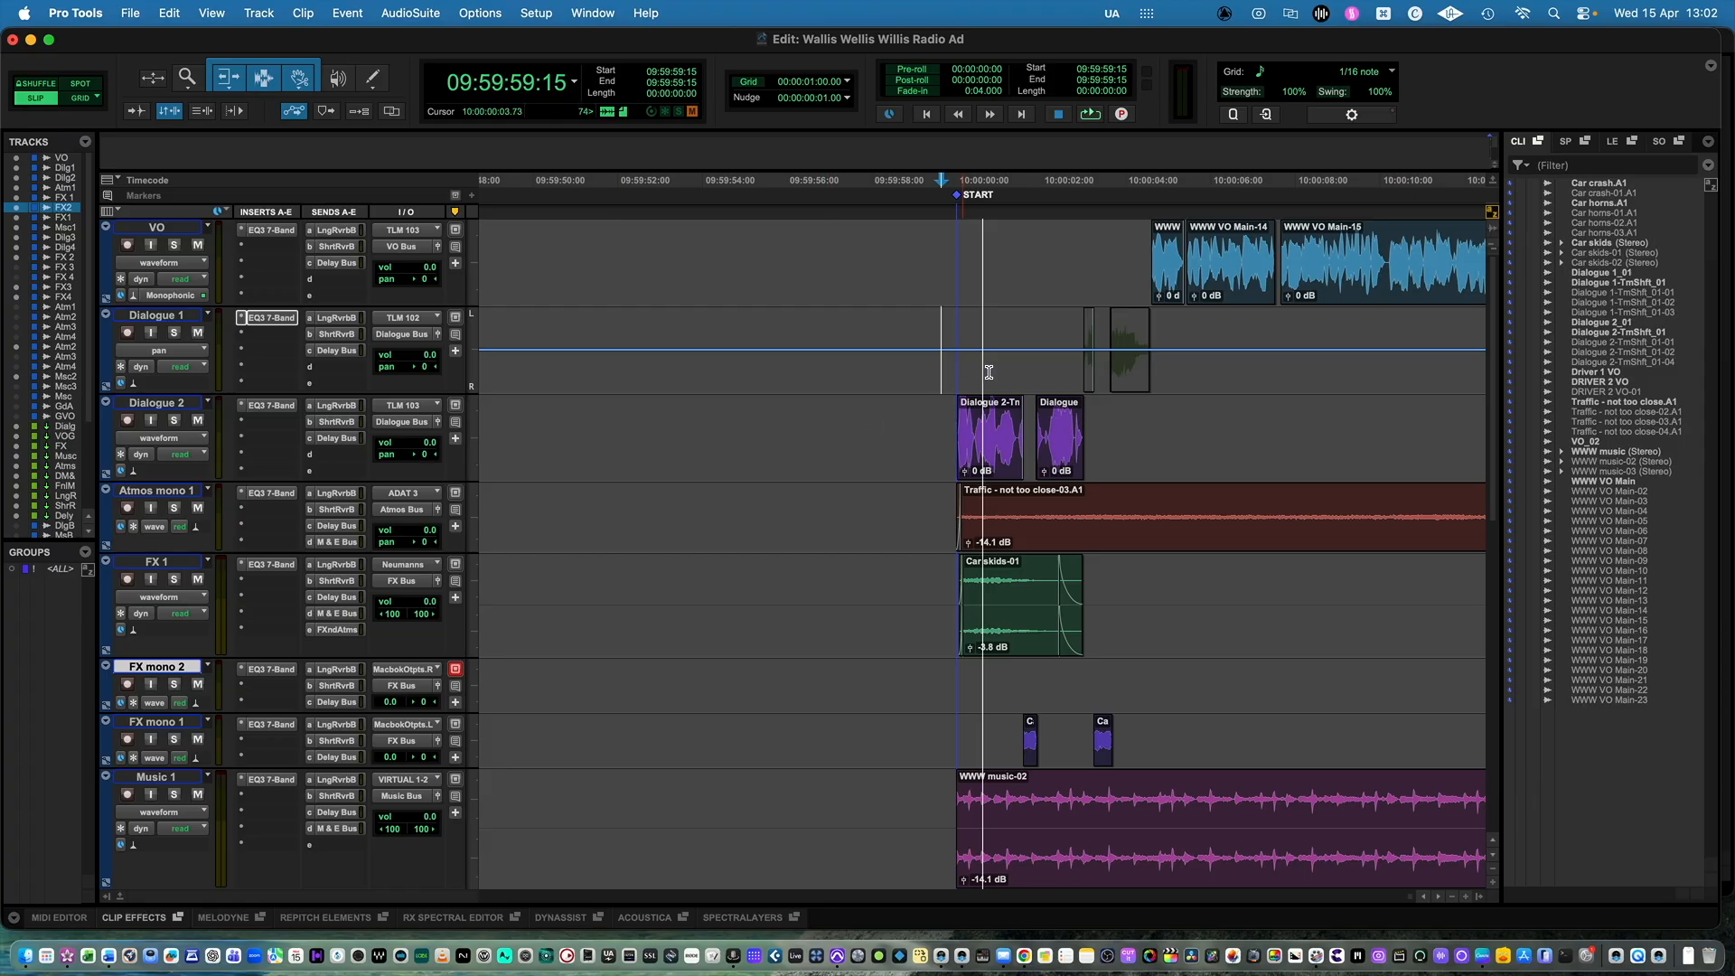
drag(1073, 358, 1135, 300)
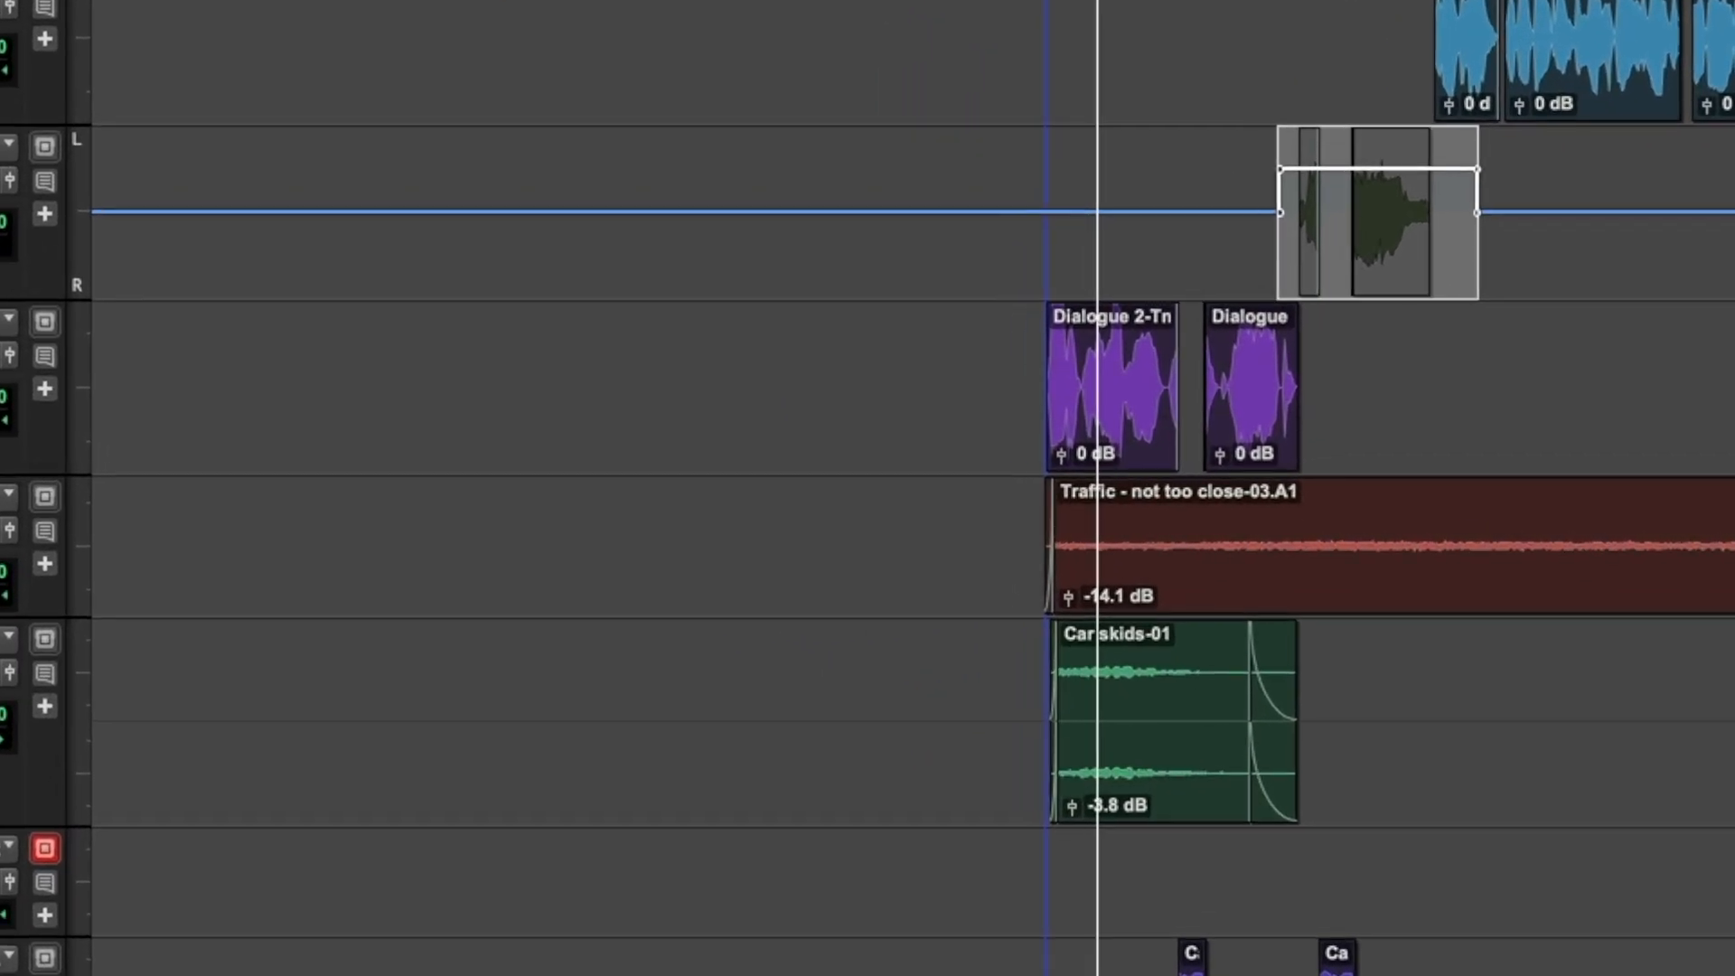
- Pan Dialogue 2's two opening clips halfway right with pan automation and play the opening
drag(1000, 414, 1362, 413)
drag(1261, 337, 1262, 387)
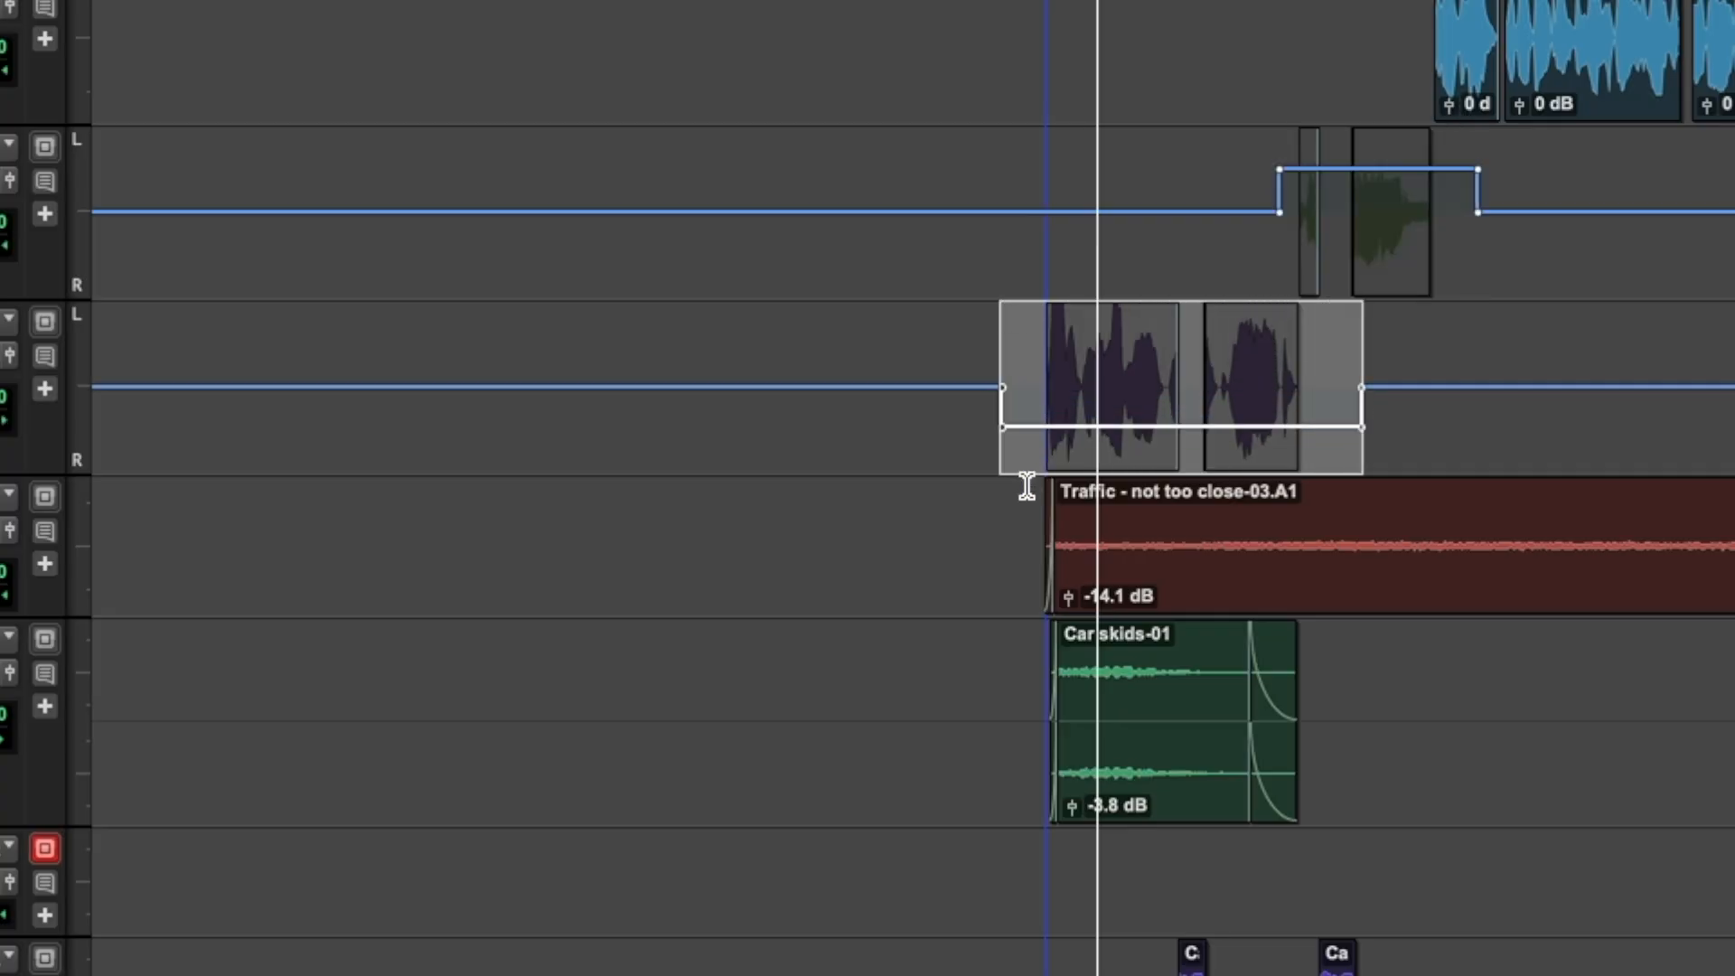
key(space)
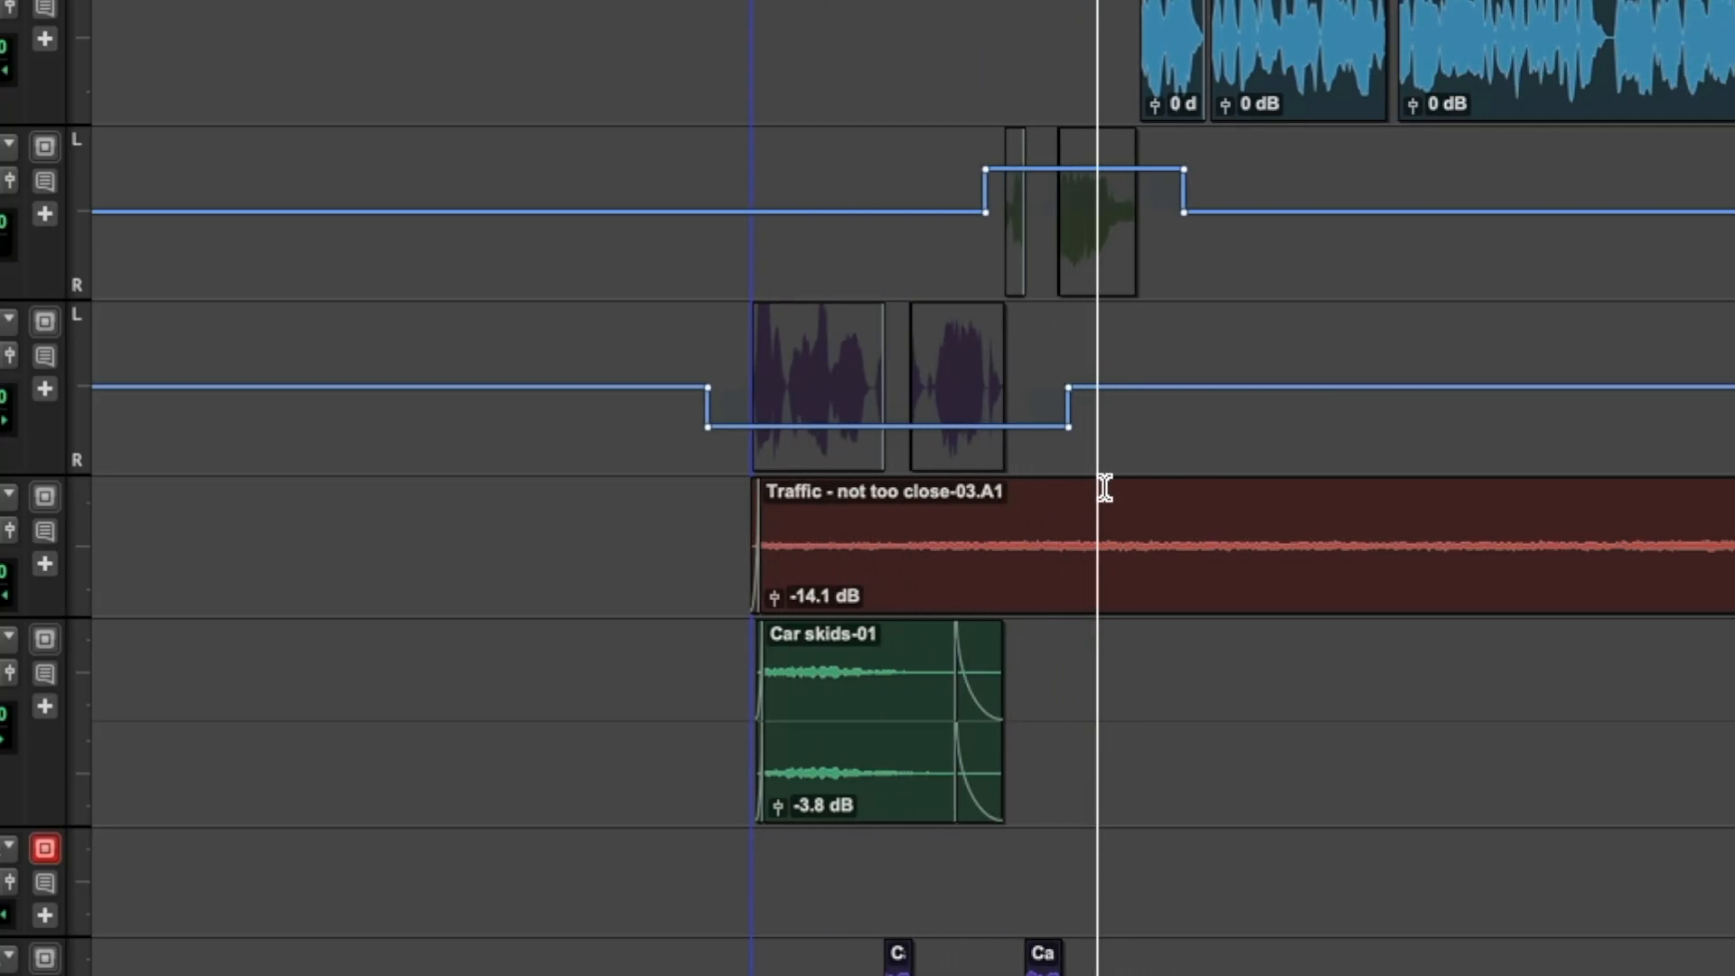
- Raise the Car skids-01 clip gain to +1.7 dB while auditioning the opening
drag(593, 805, 593, 801)
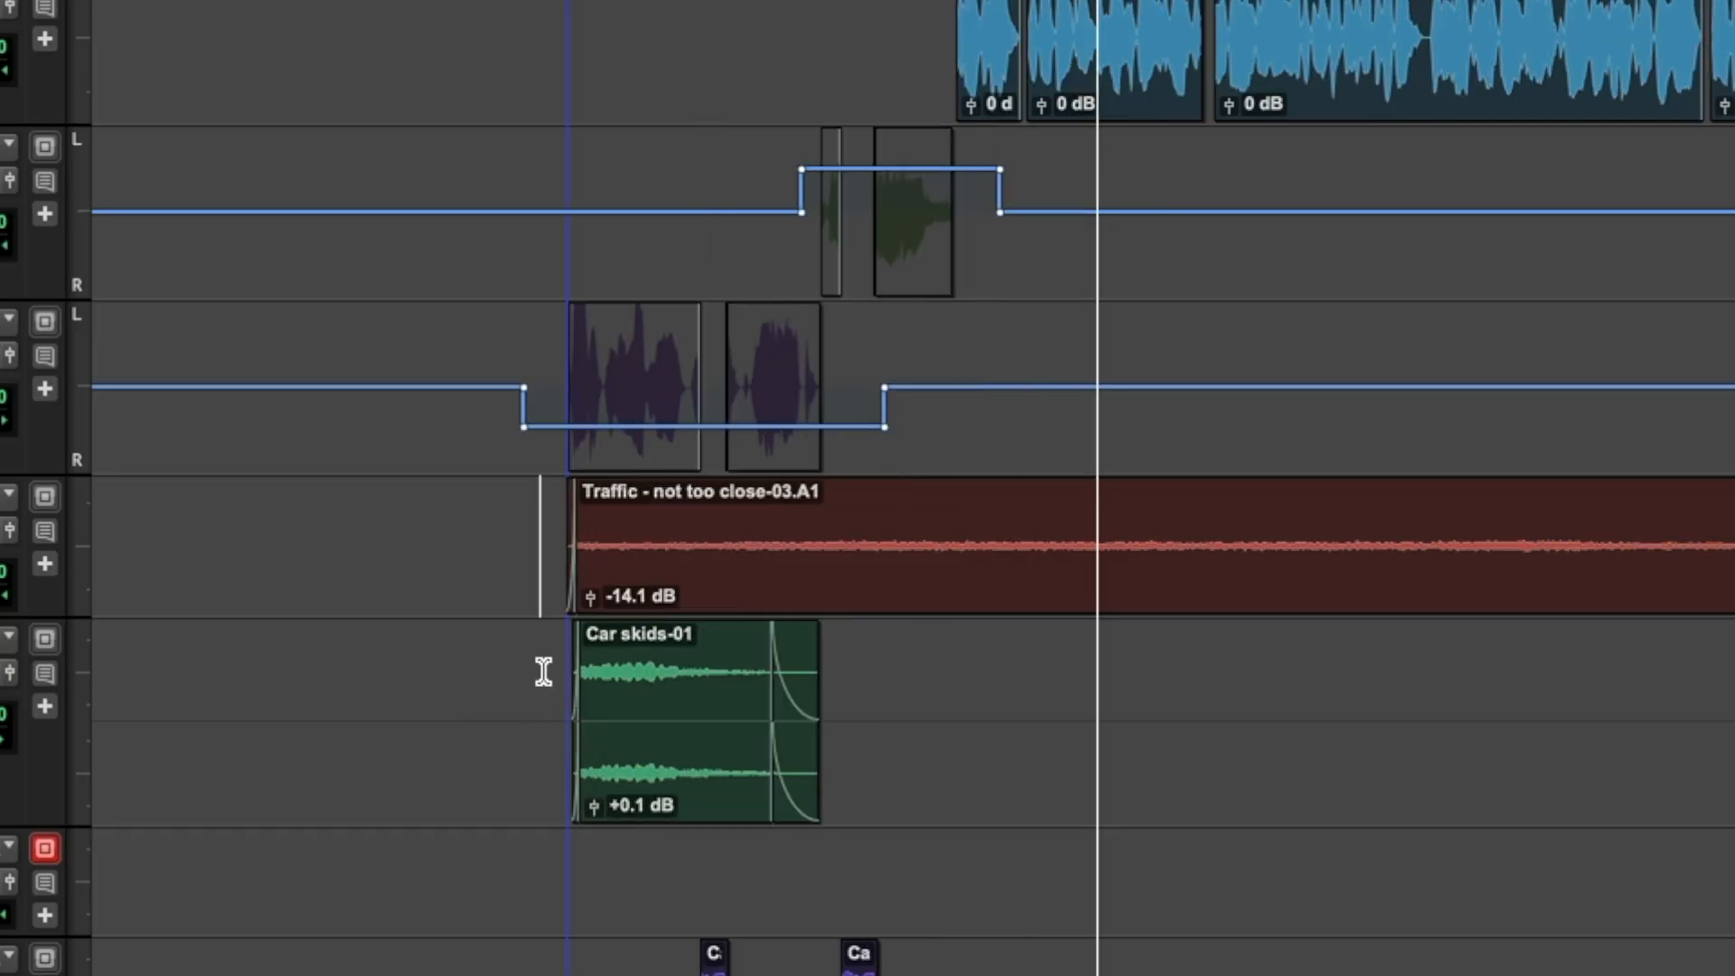
key(space)
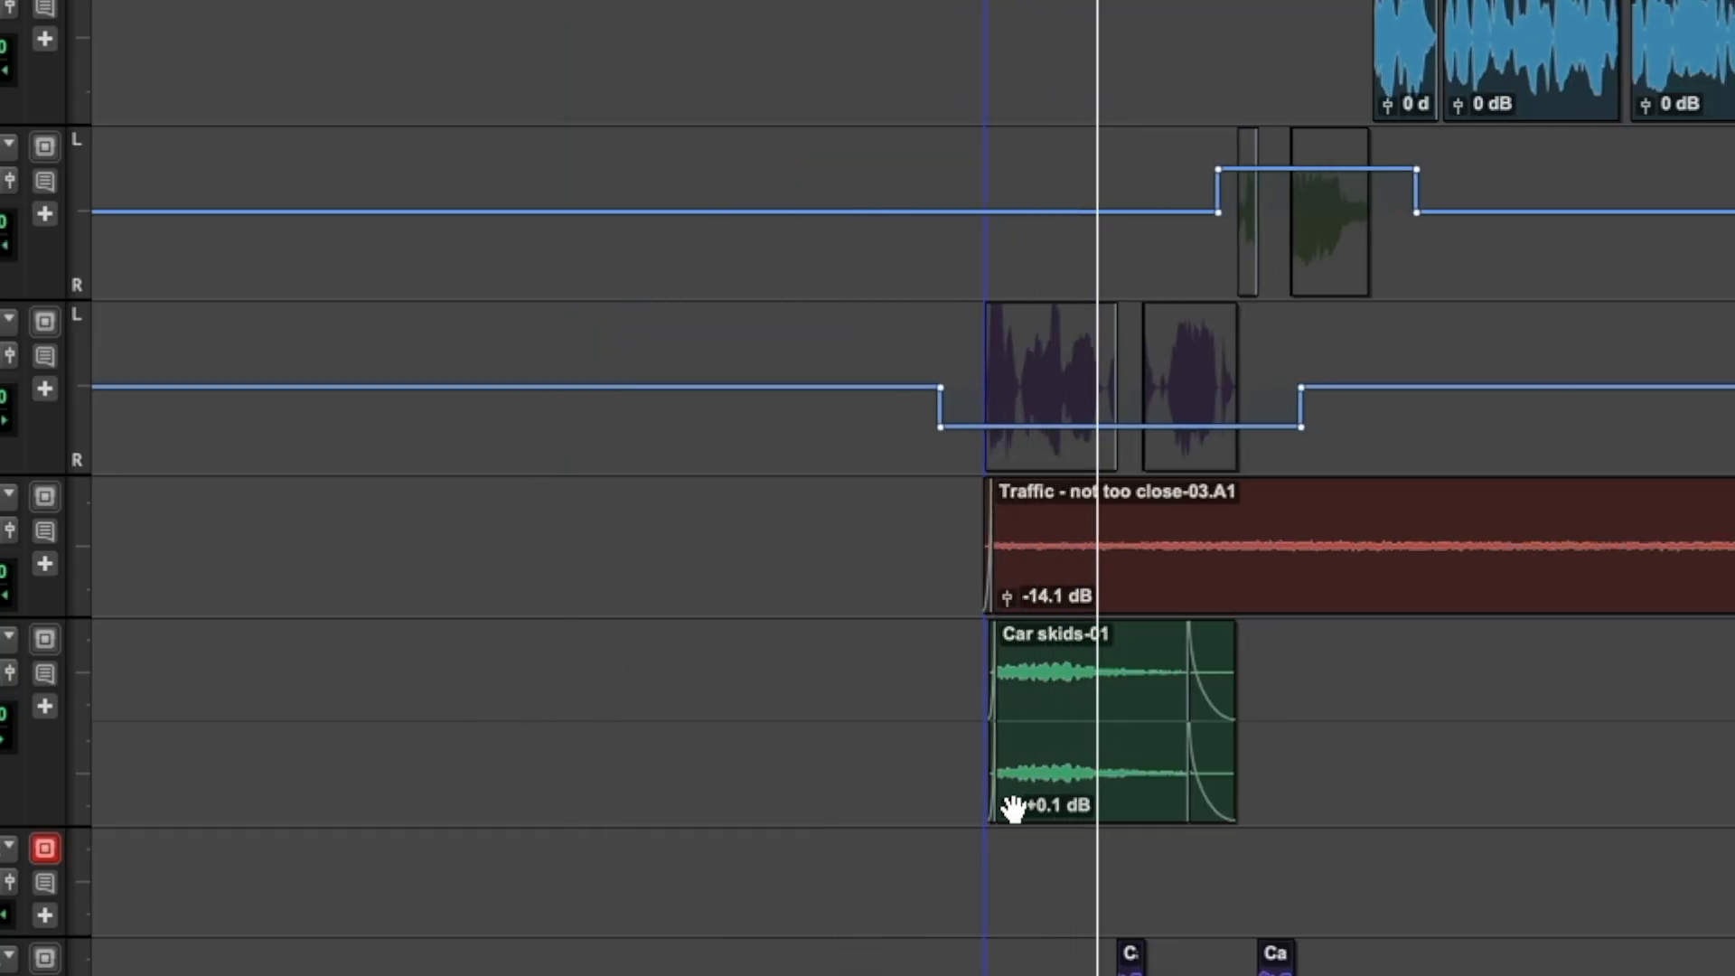
drag(1000, 801, 998, 795)
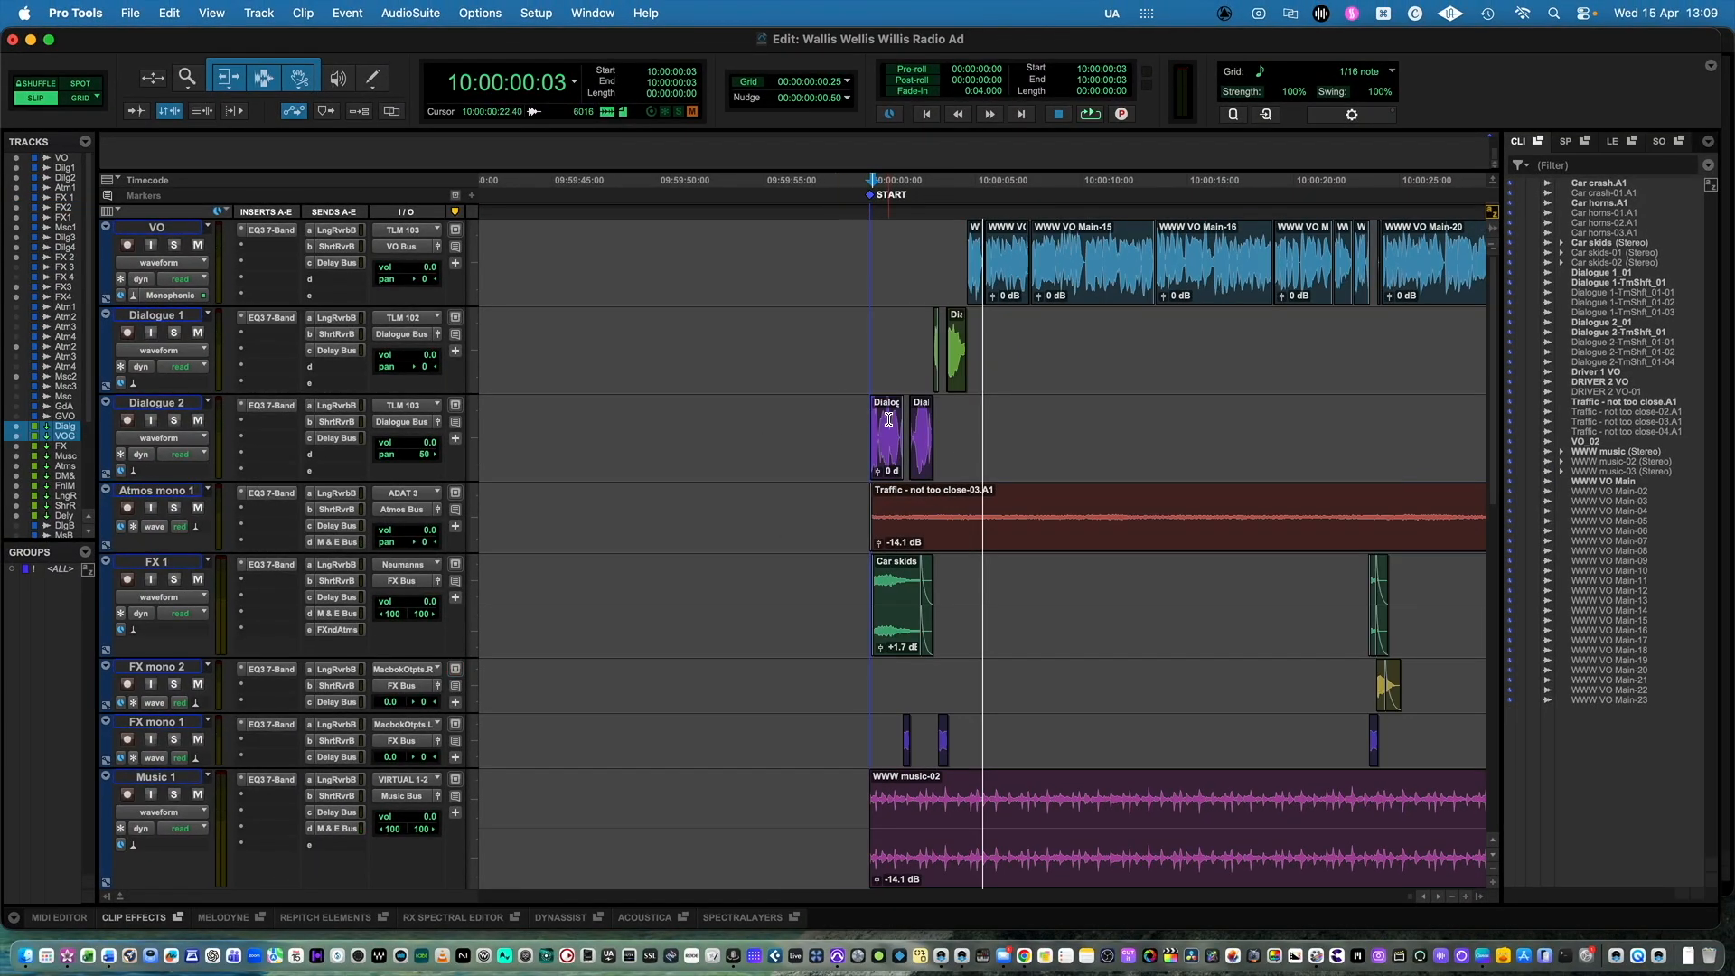
- Open the WLM Plus loudness meter on the Final Mix track and place it clear of the opening clips
key(super+equal)
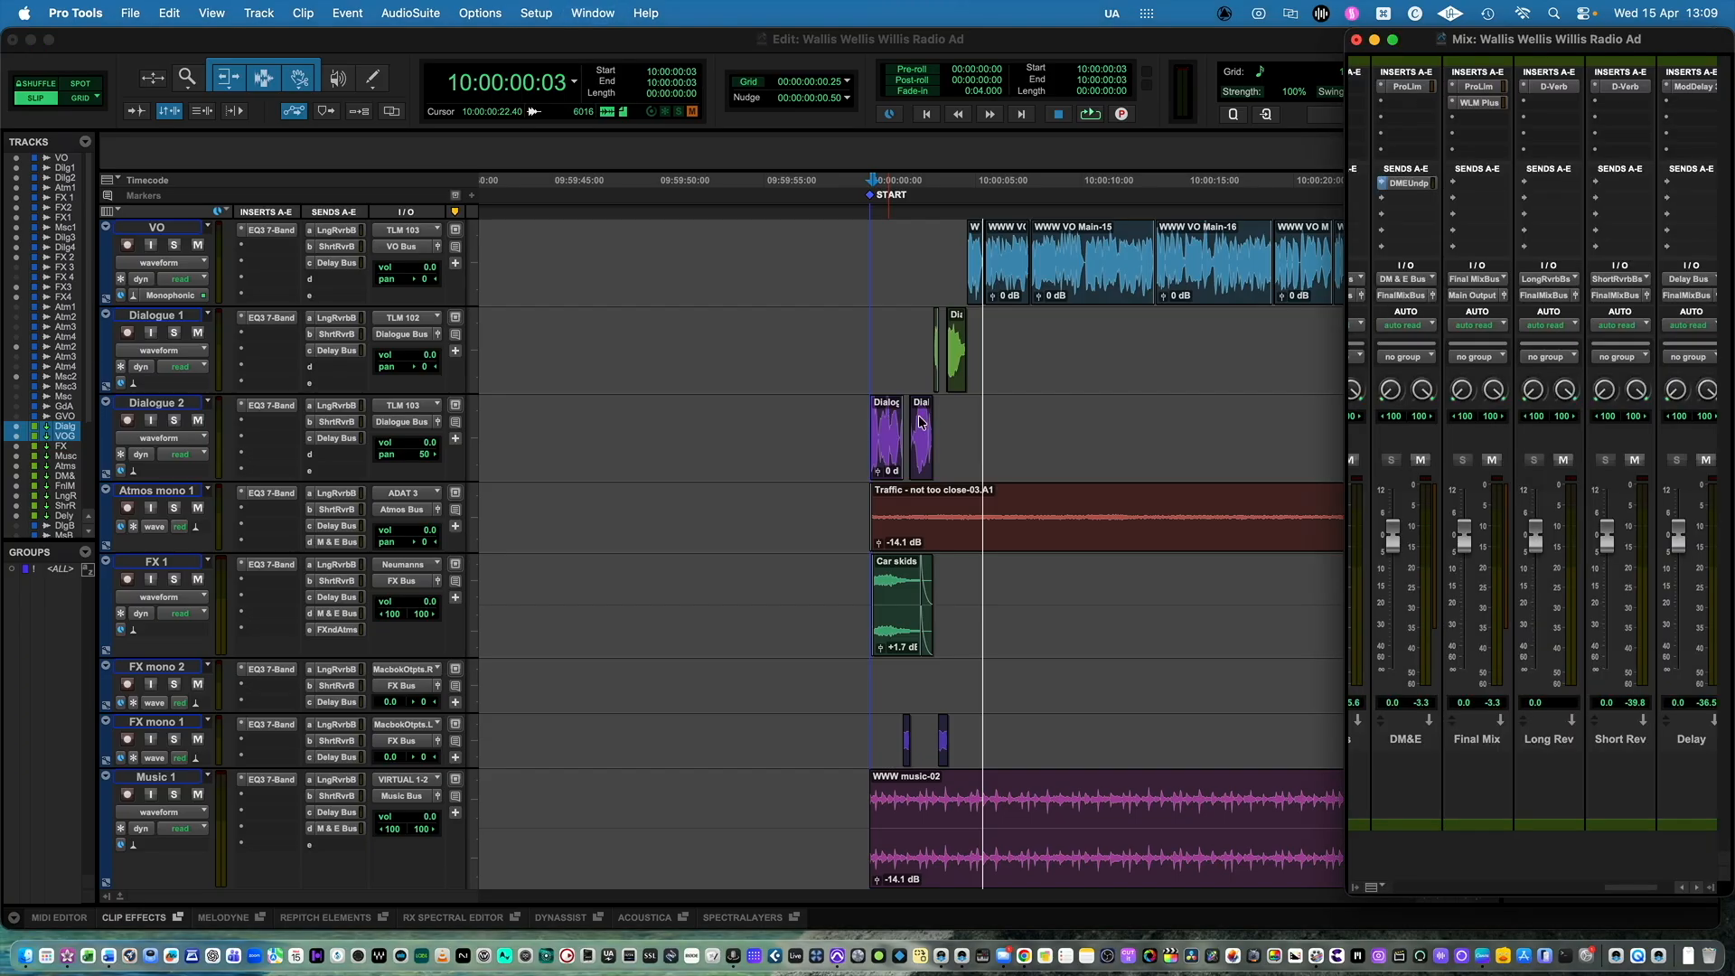
scroll(1464, 440, left, 3)
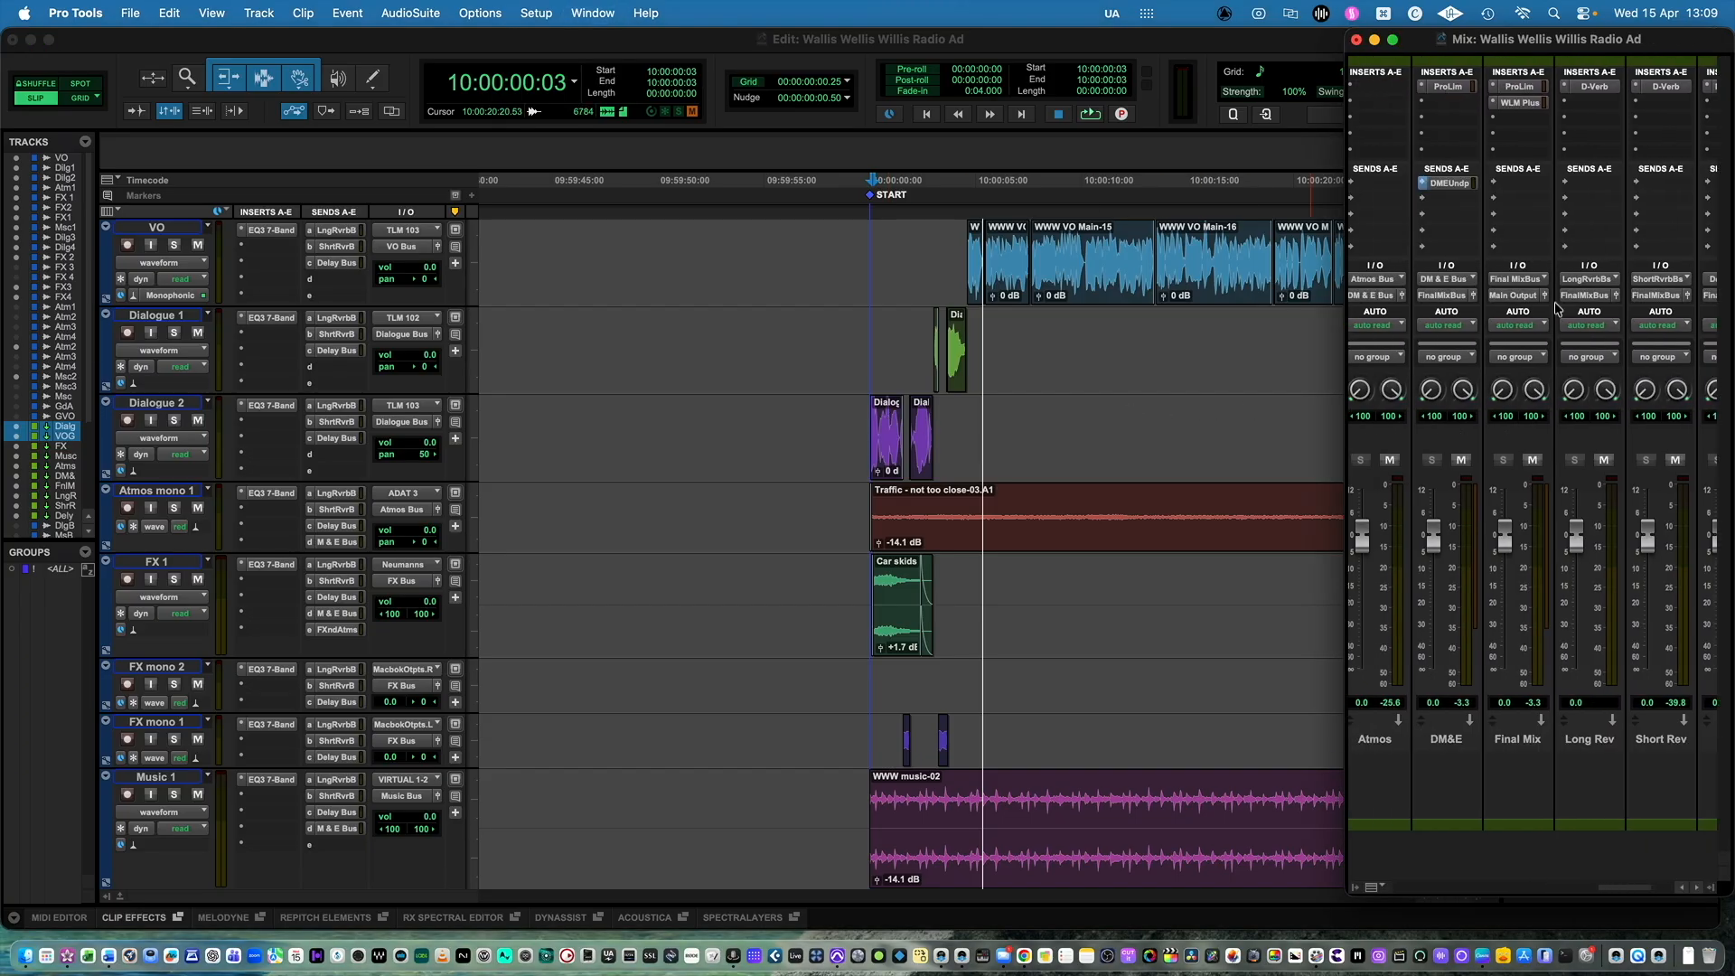
click(1522, 103)
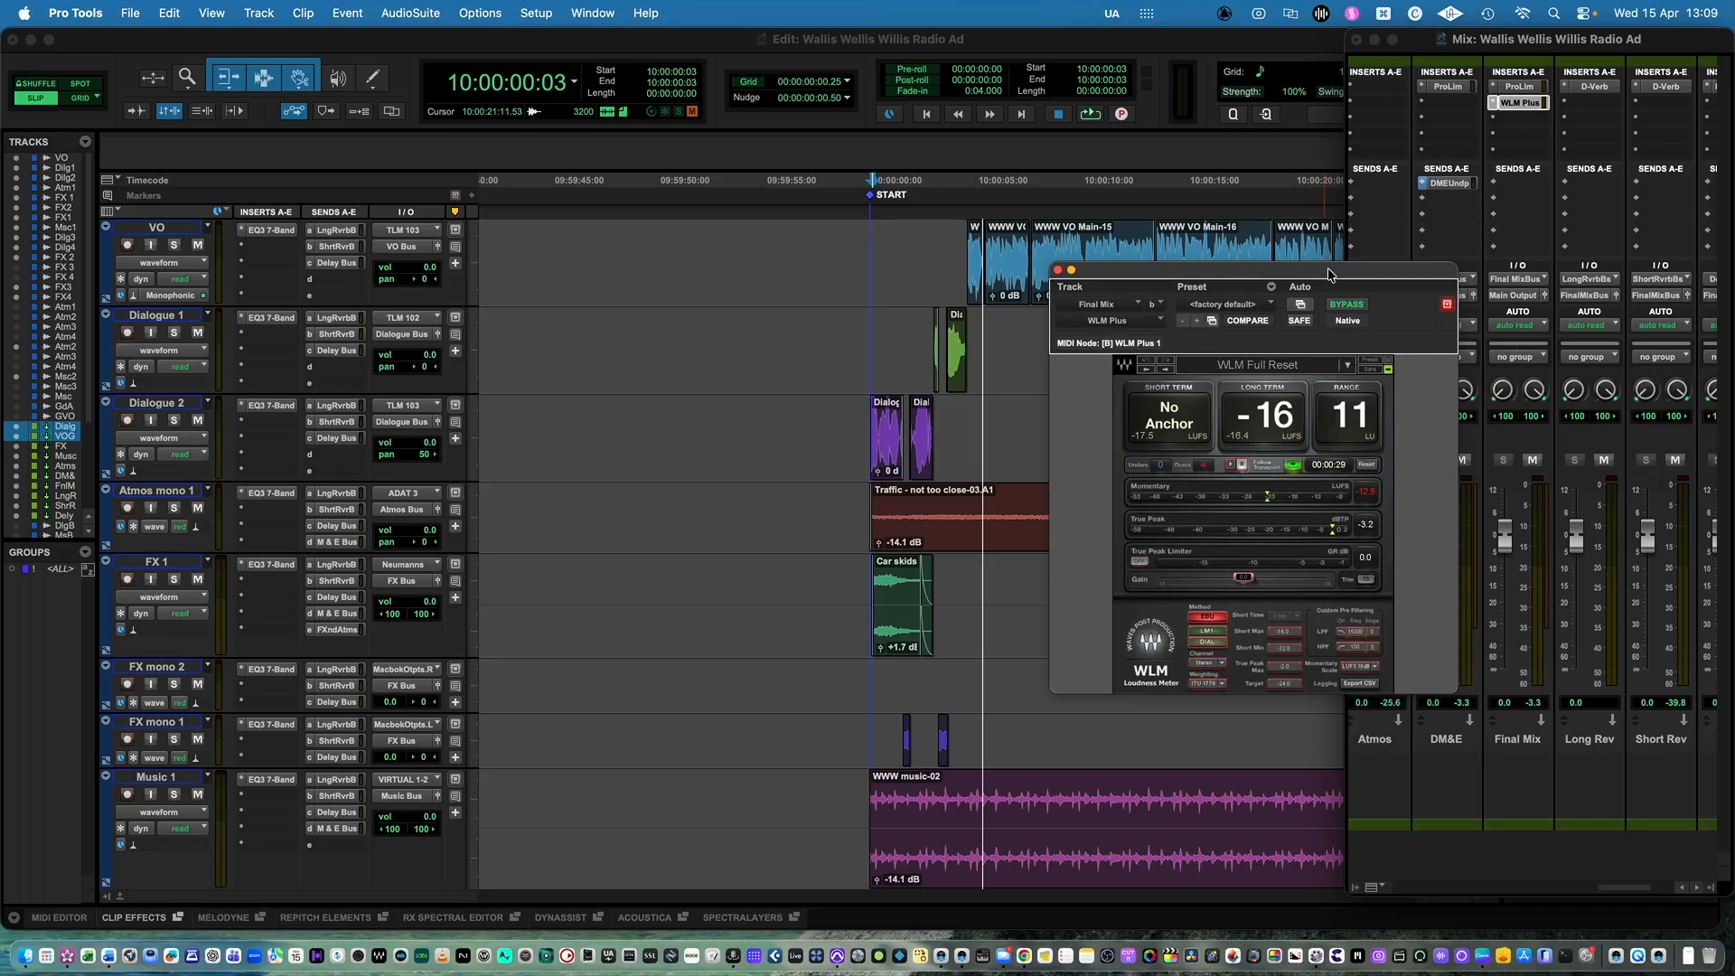
drag(1331, 275, 1421, 319)
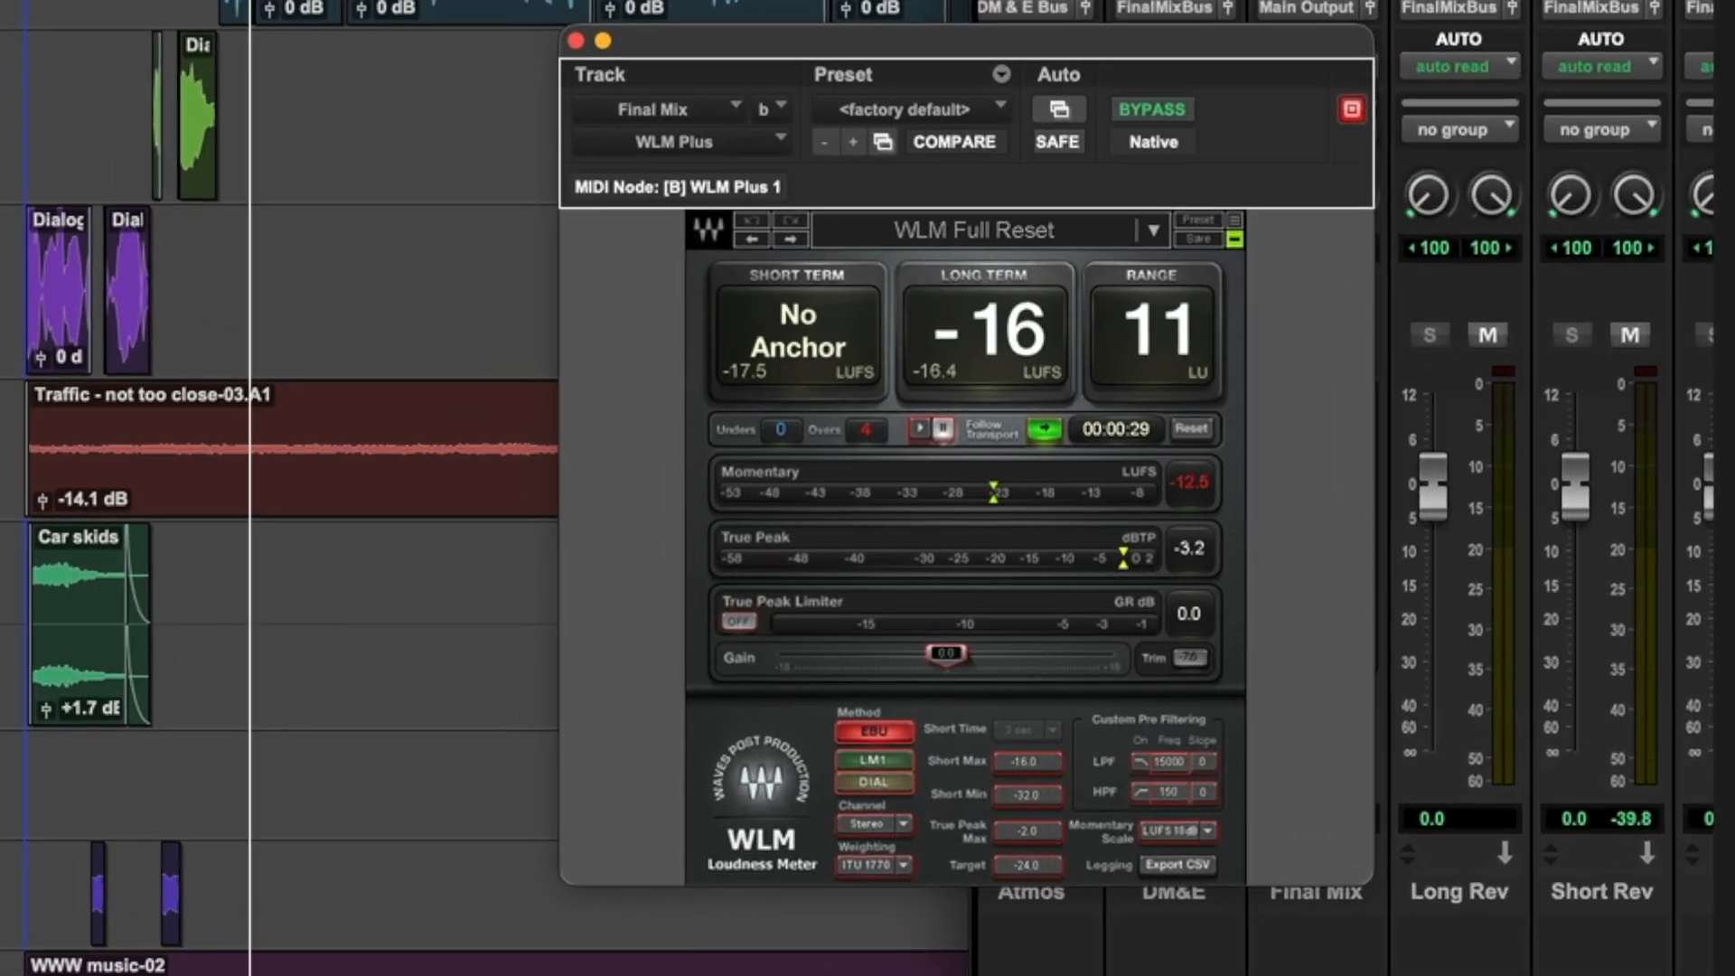
click(1355, 43)
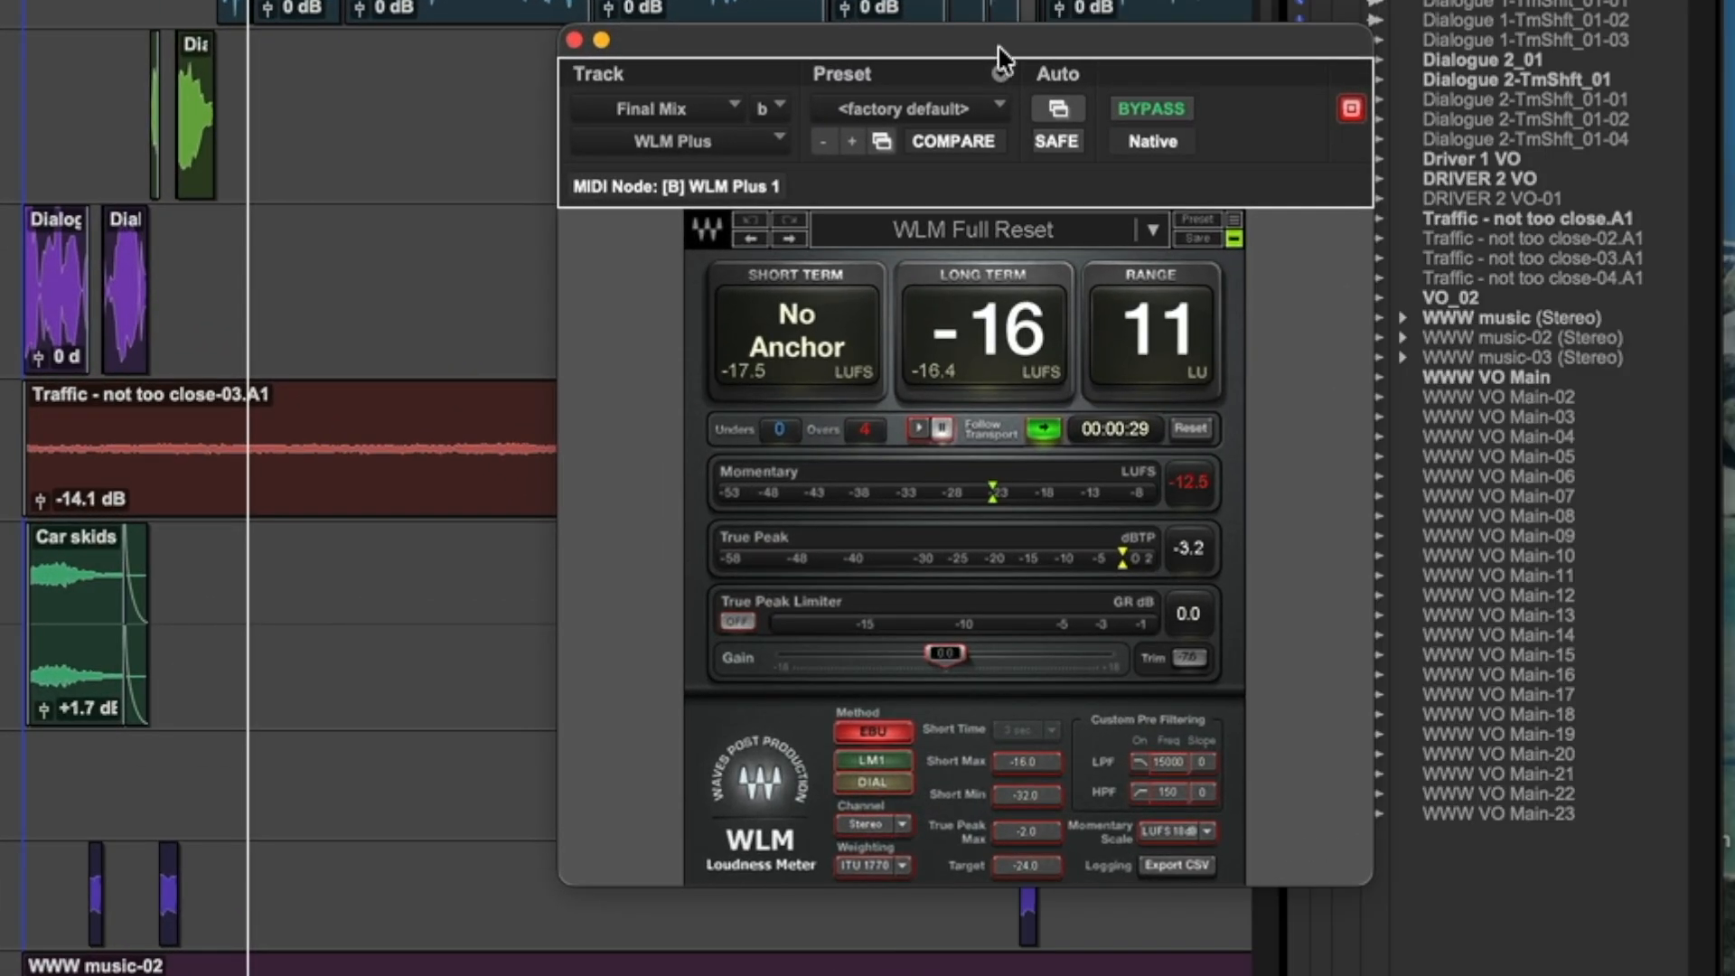
drag(998, 45, 1342, 46)
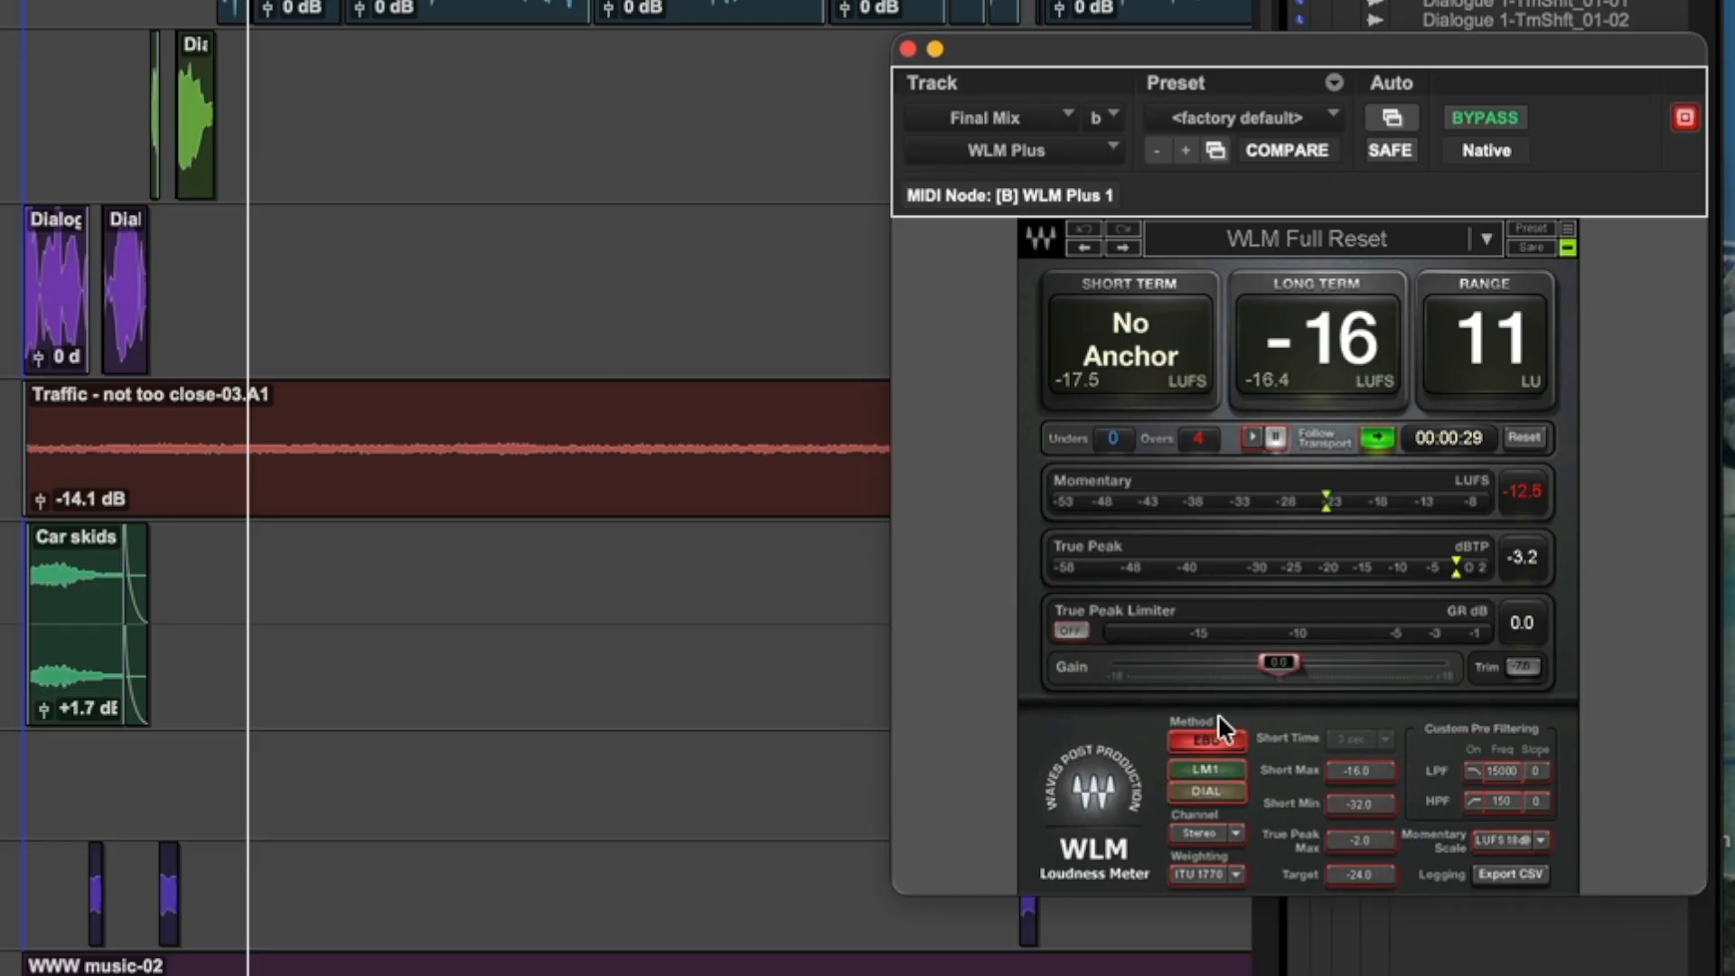
- Play the mix from just before the START marker to check its loudness on the WLM Plus meter
click(11, 256)
key(space)
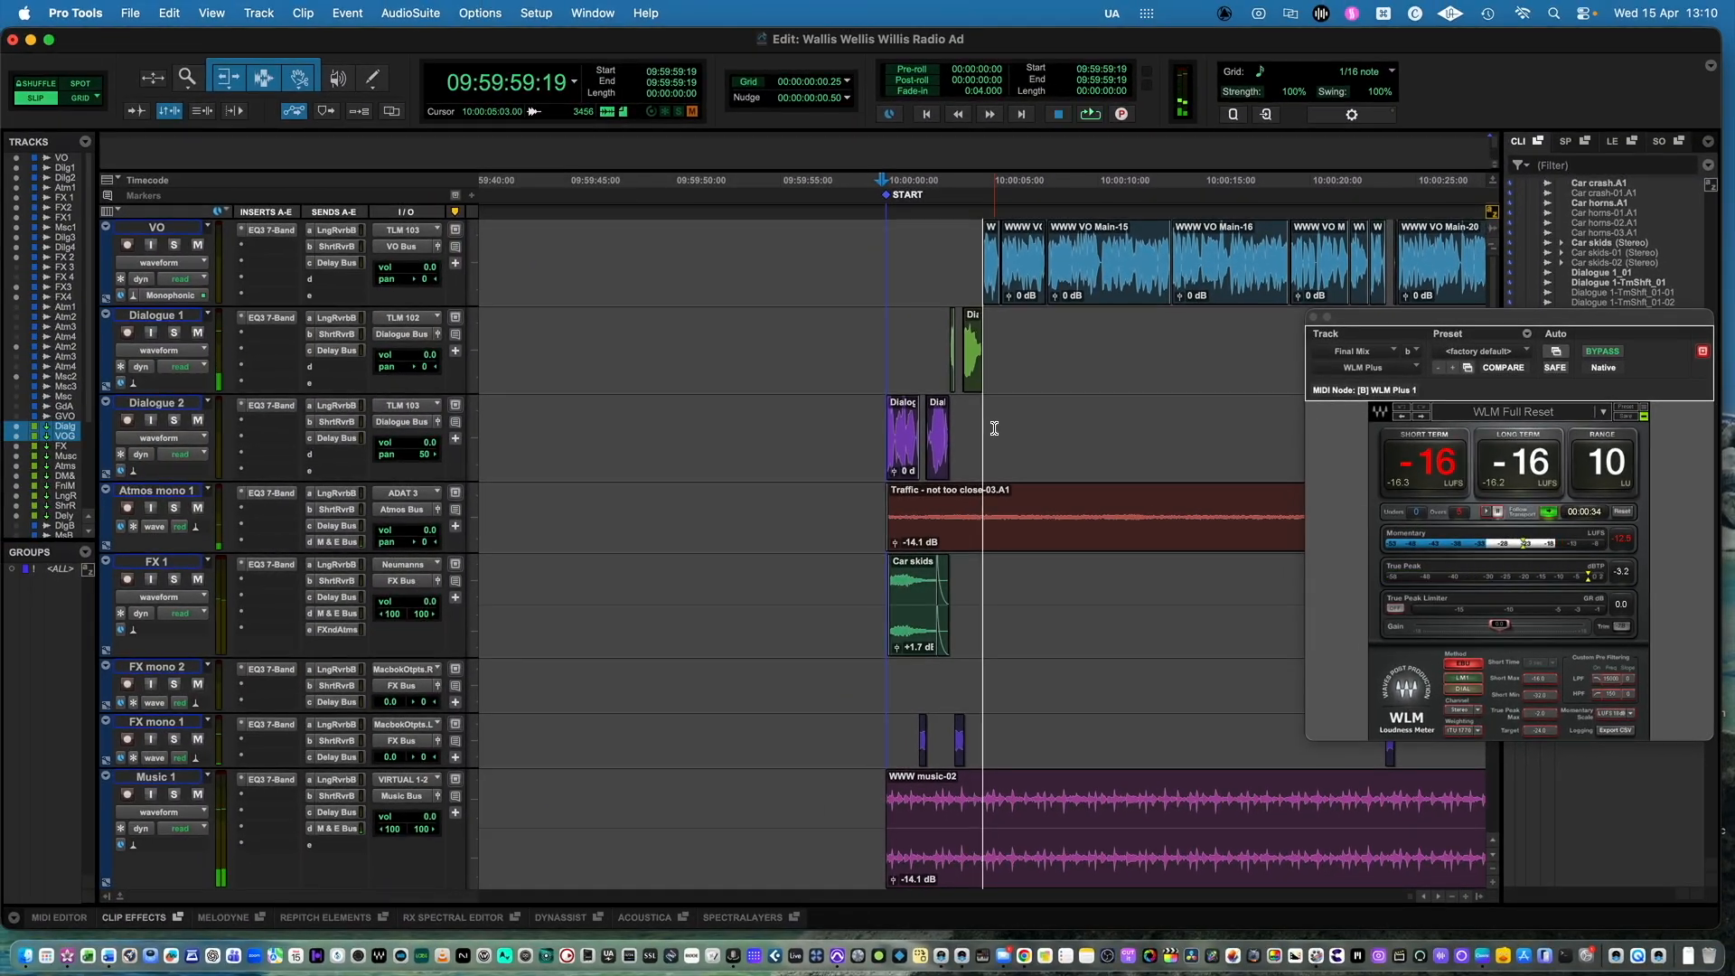
click(873, 425)
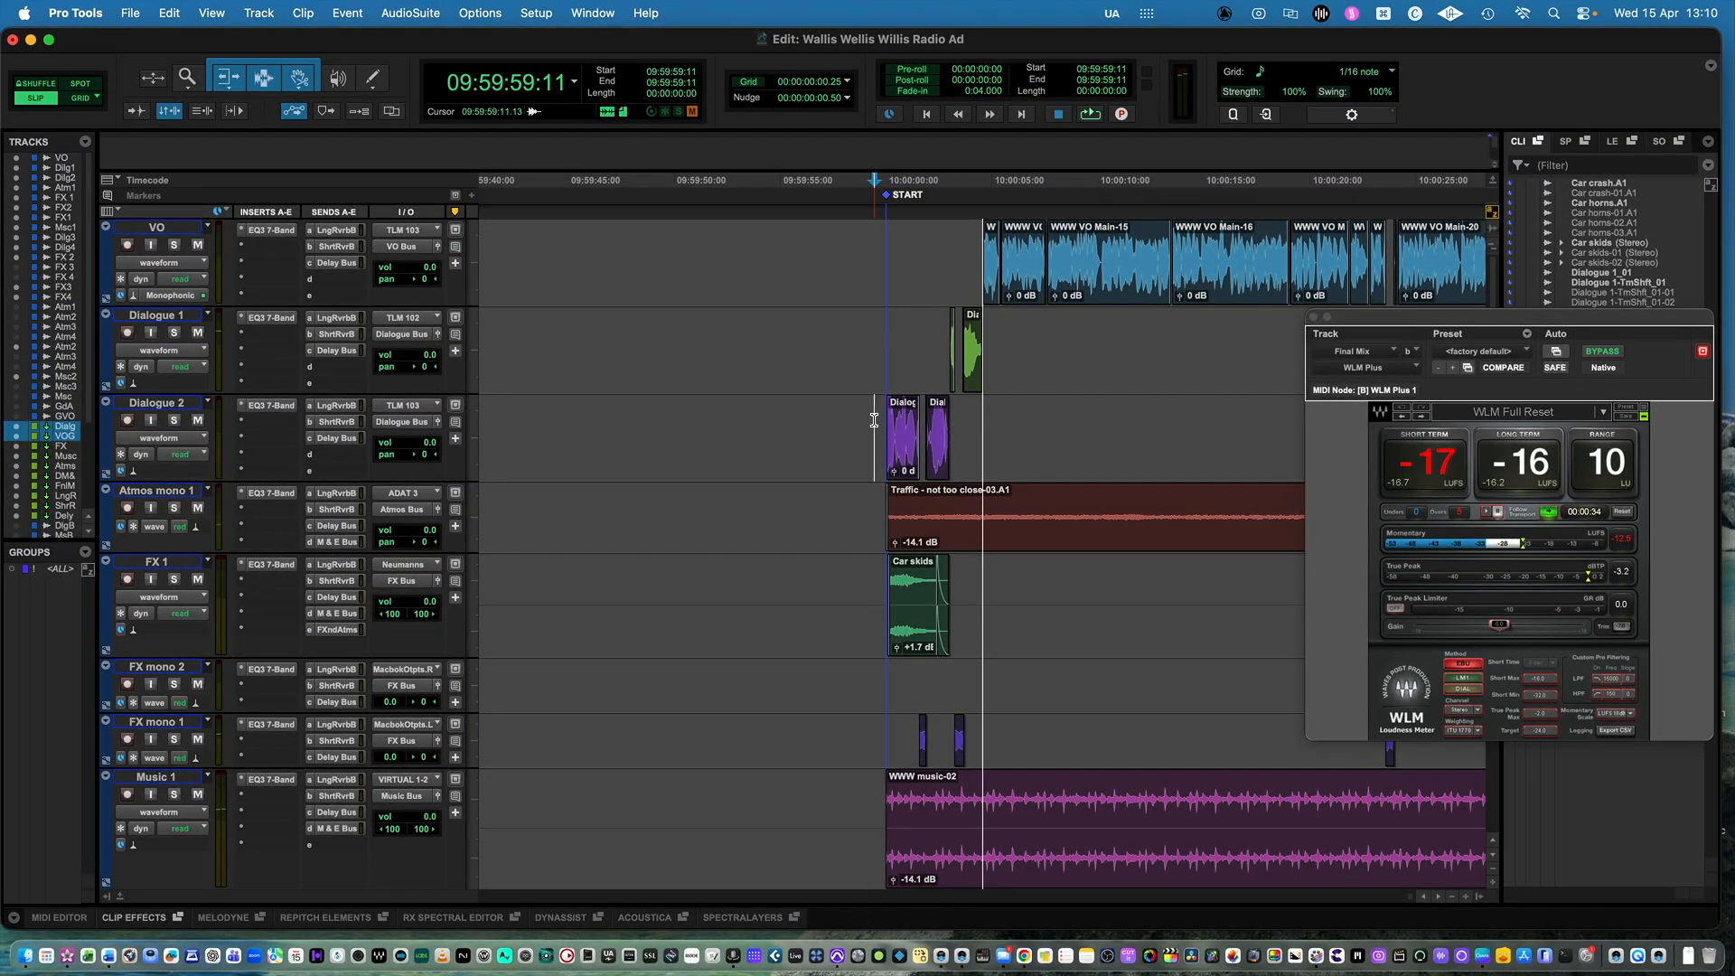
key(ctrl+minus)
key(ctrl+minus)
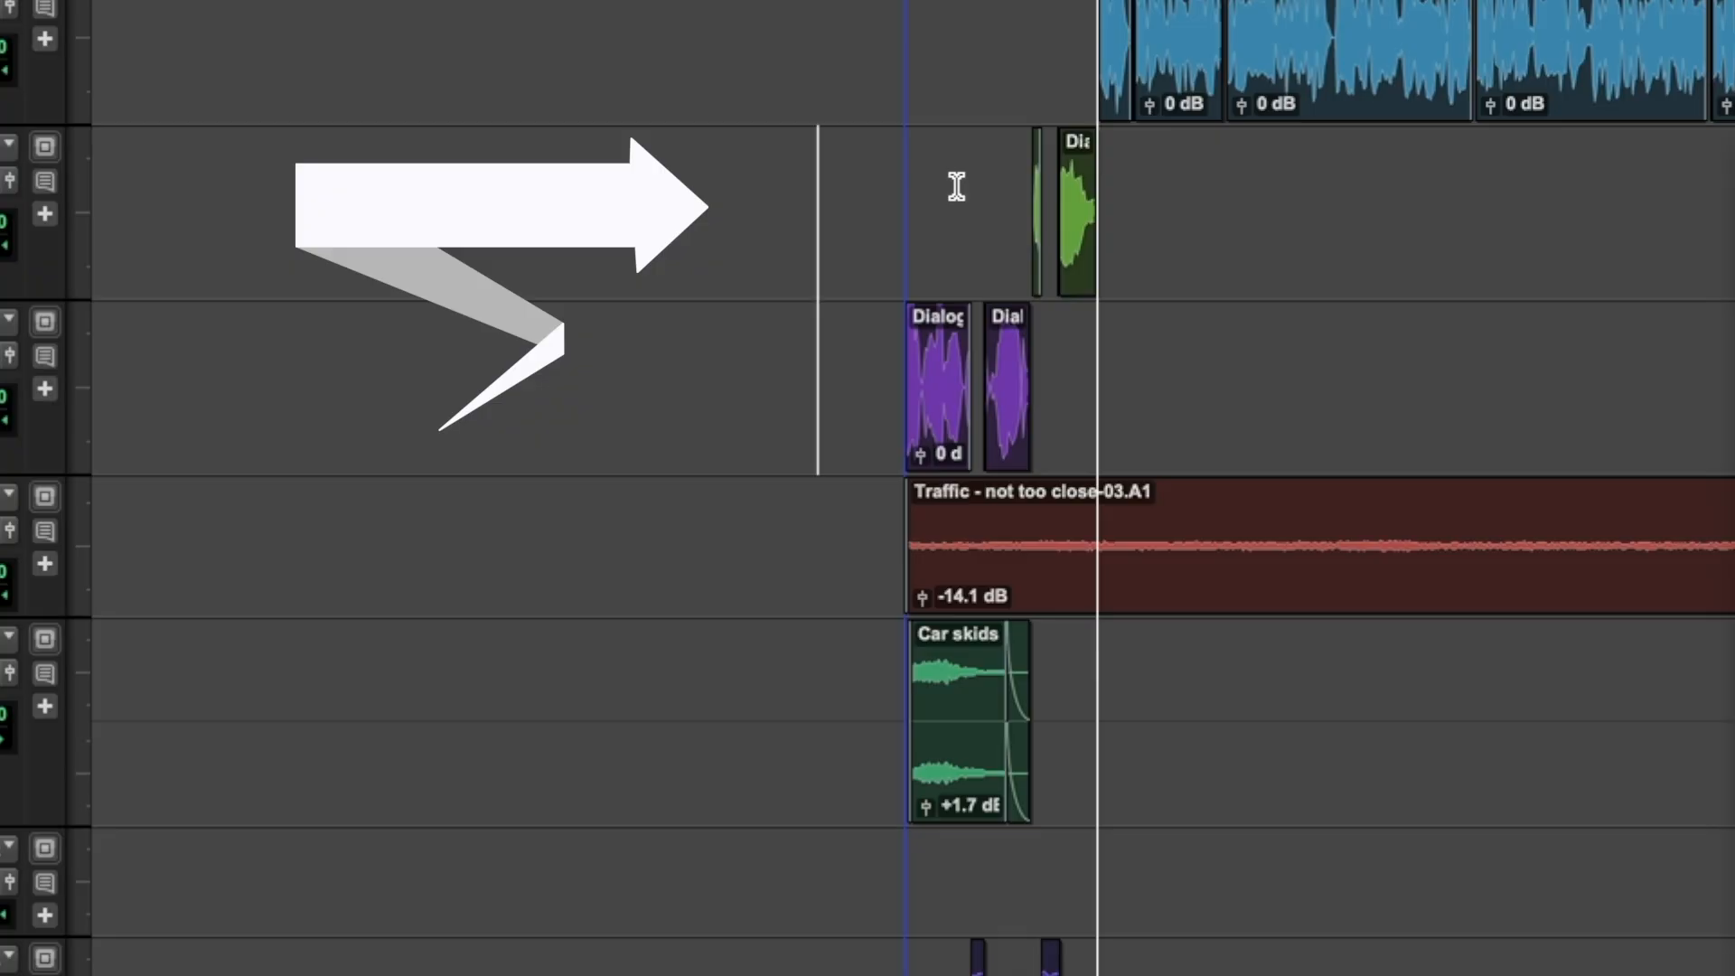
- Lower the volume automation around the opening clips of Dialogue 2 and Dialogue 1 to -7.5 dB and play the opening
key(minus)
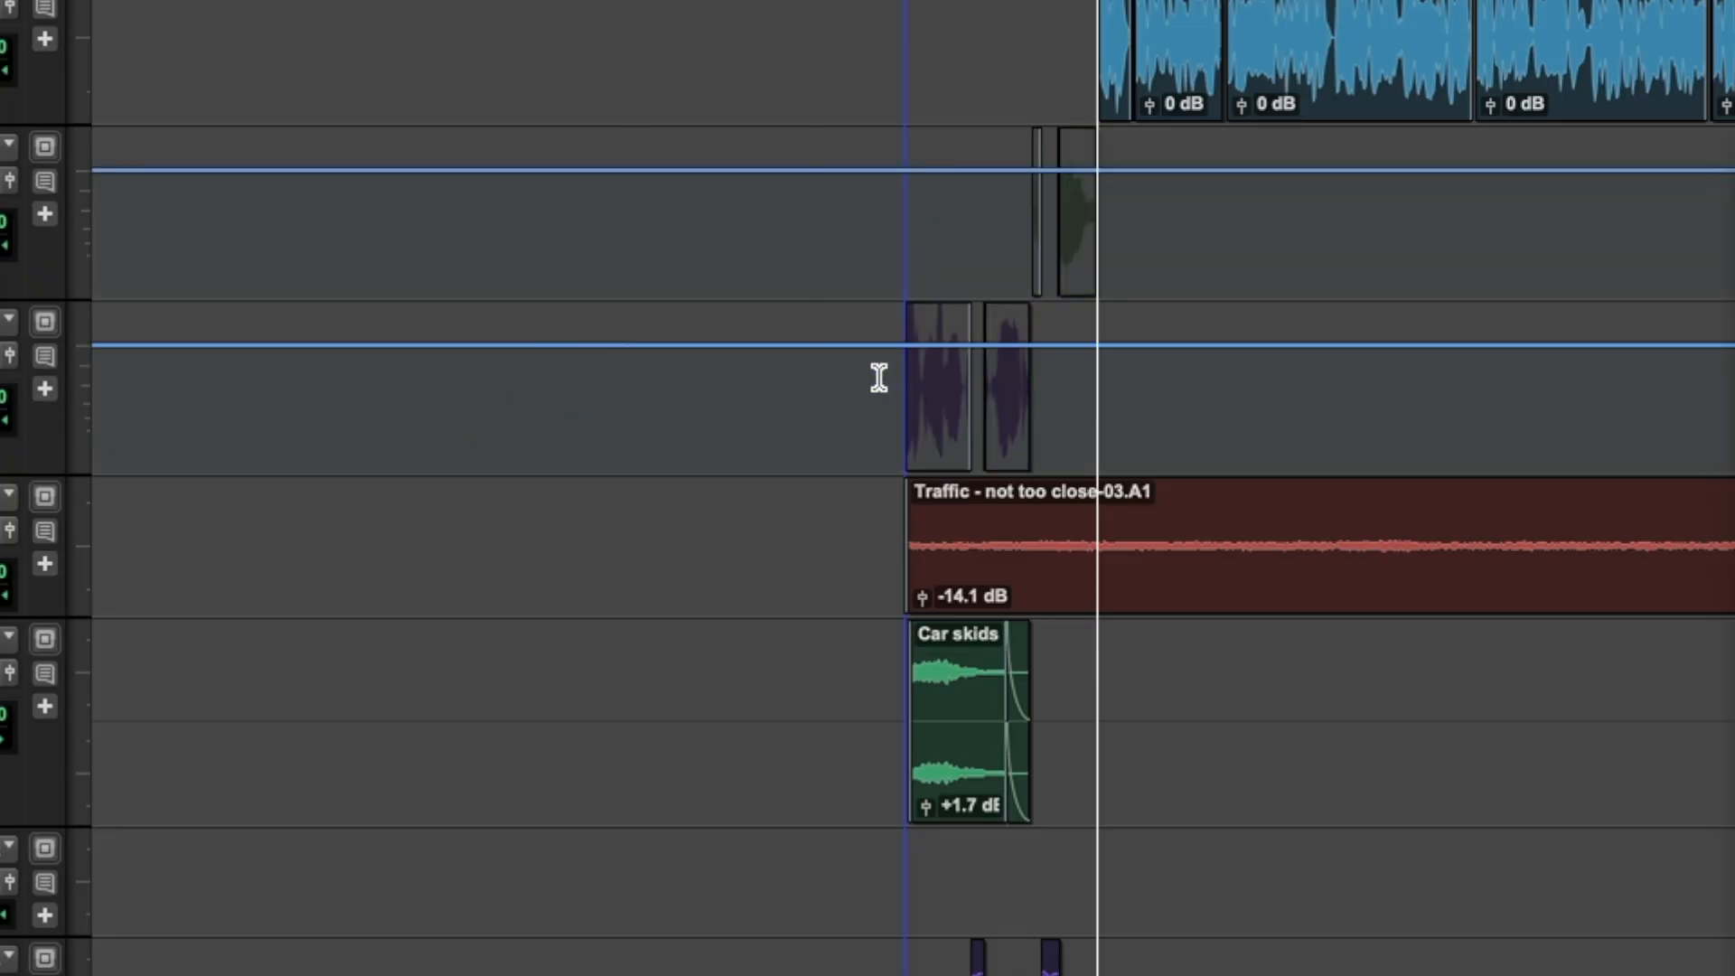
drag(877, 378, 1098, 378)
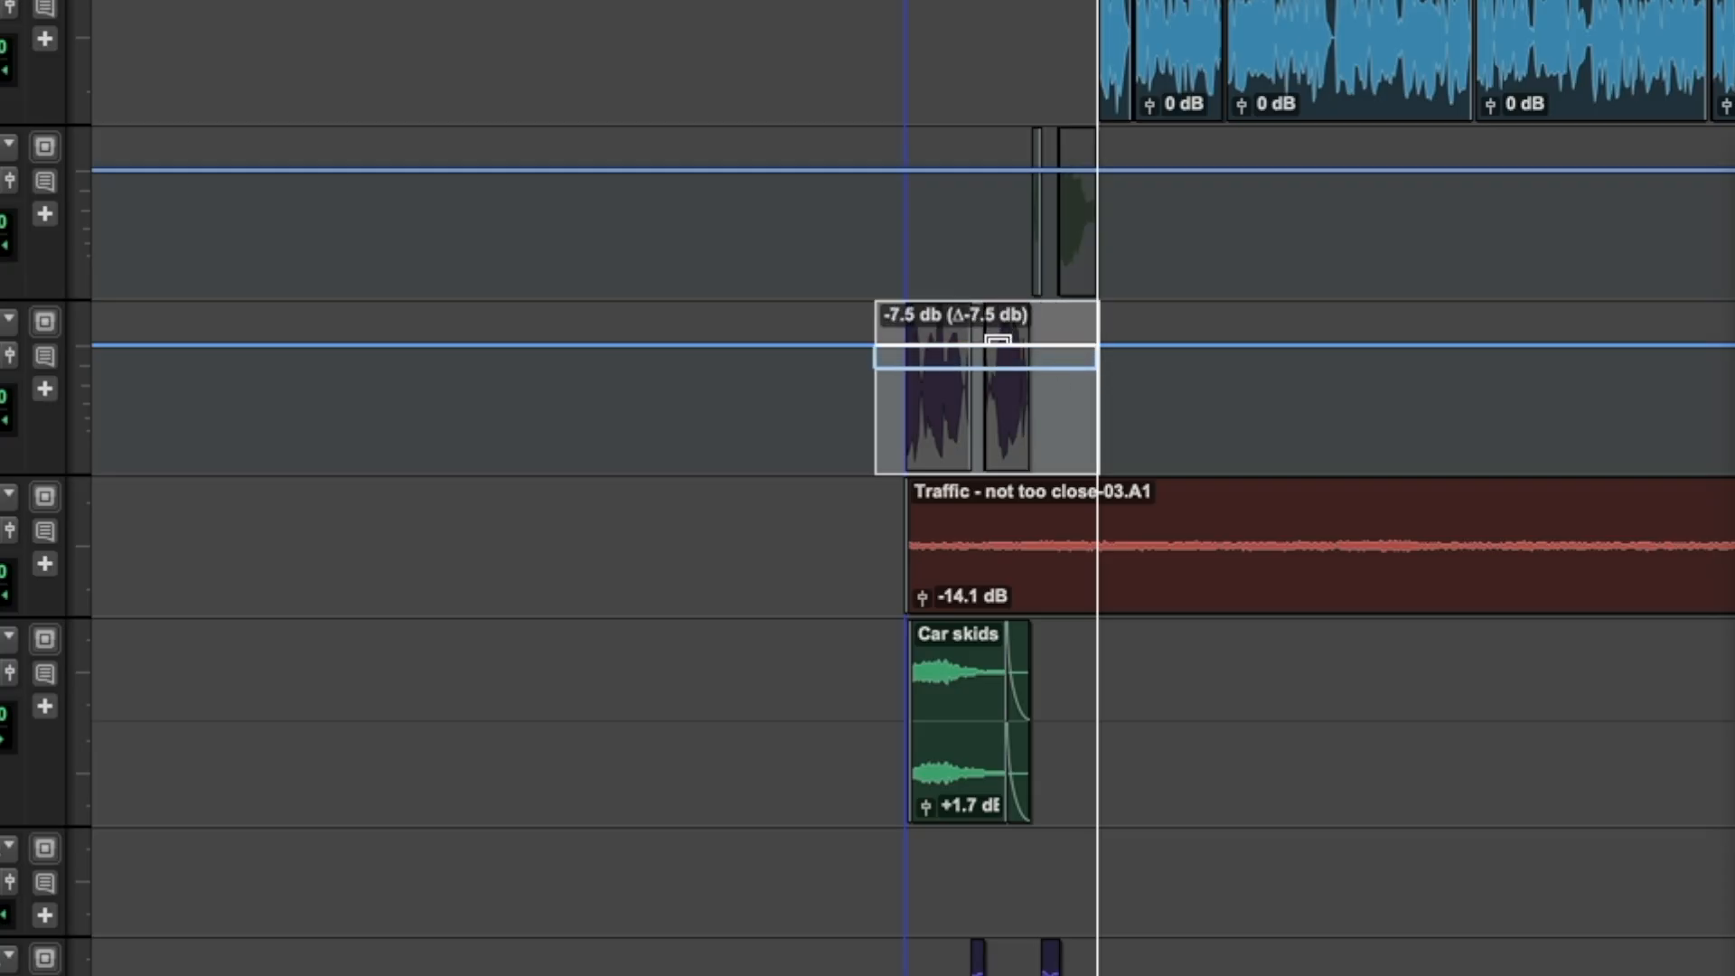
drag(1025, 218, 1126, 226)
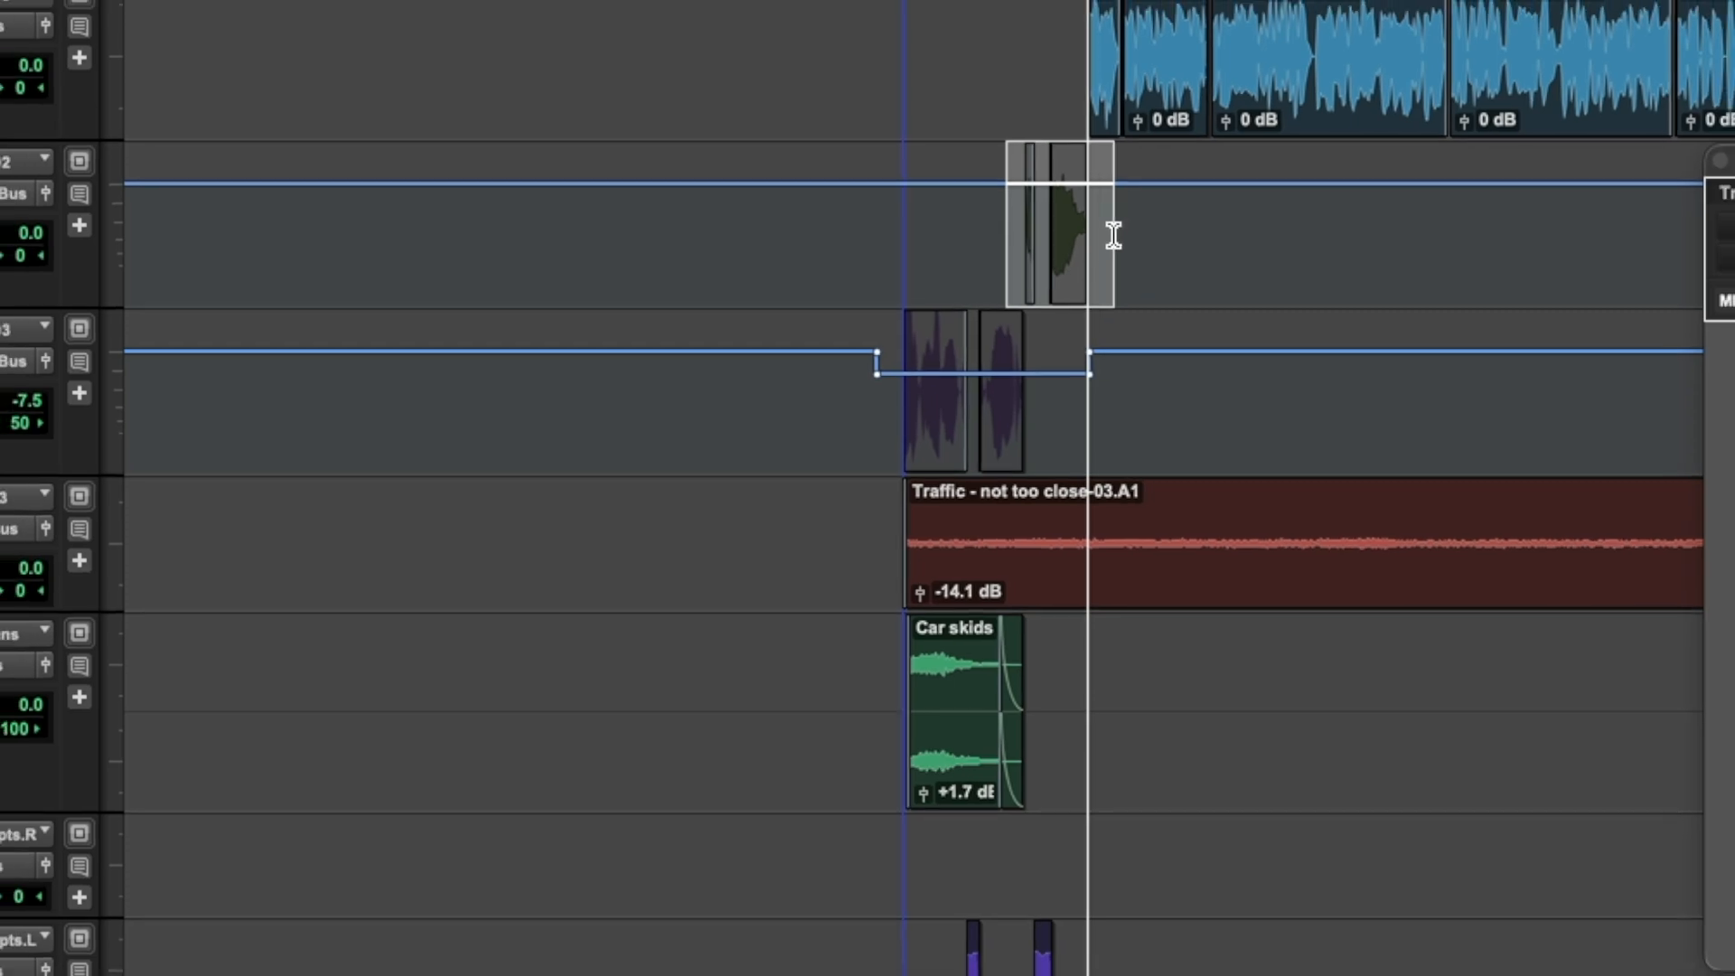
drag(1085, 146, 1085, 169)
key(space)
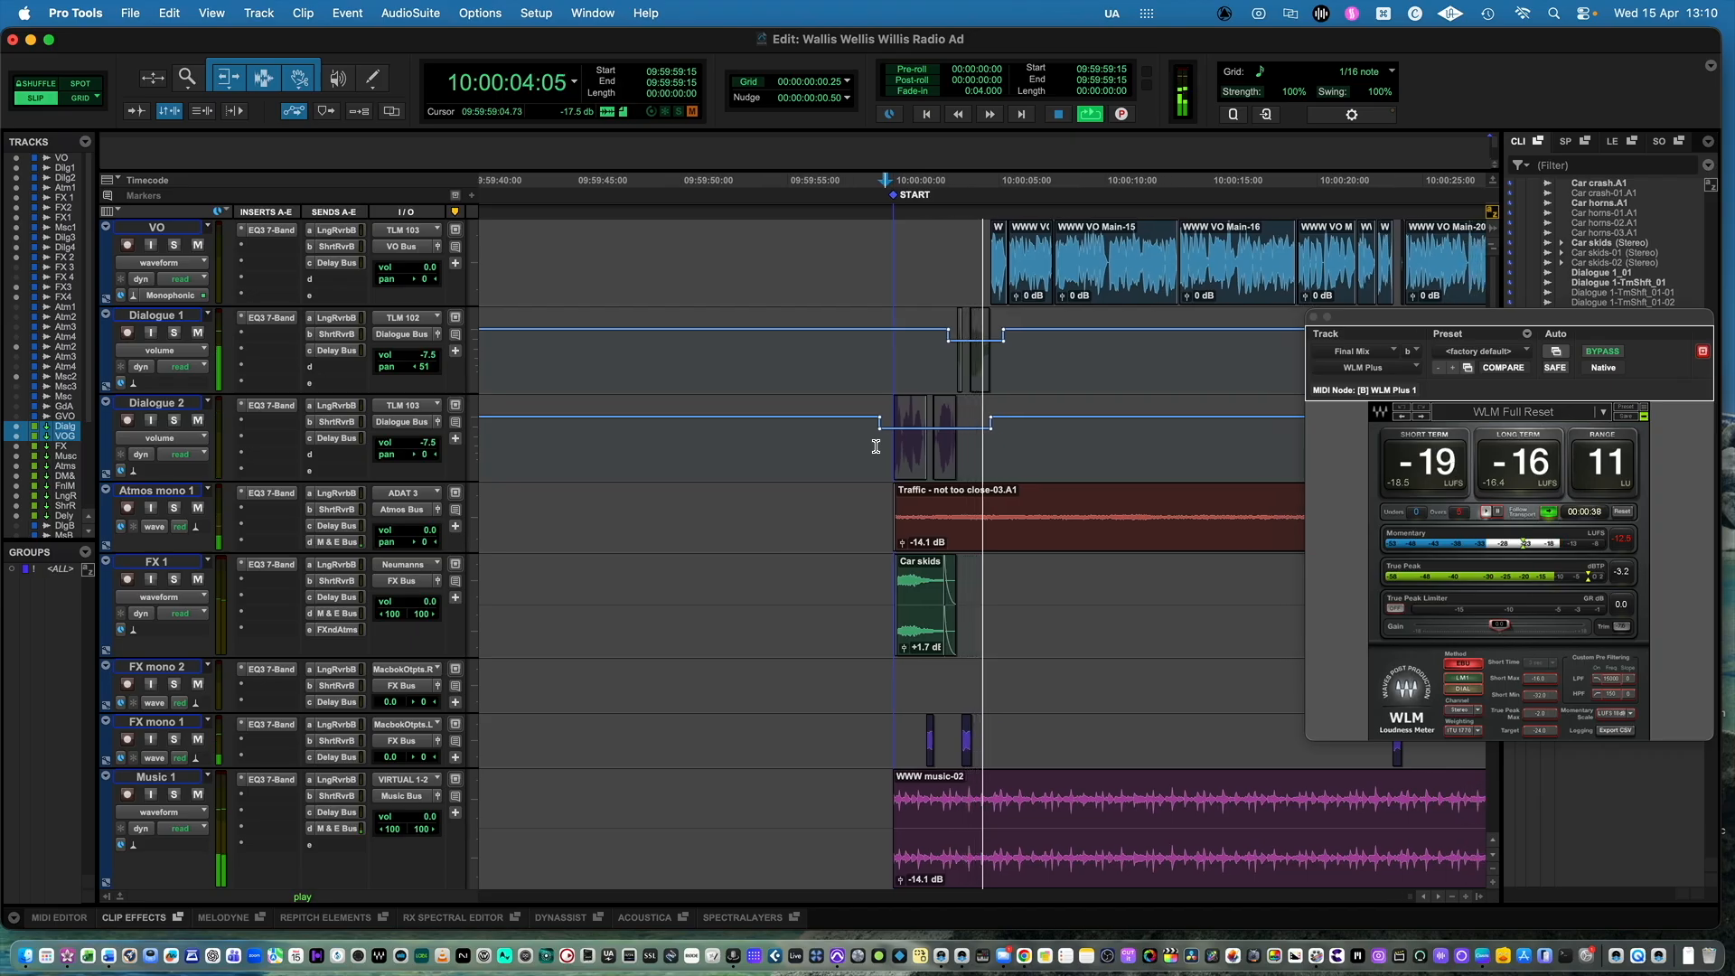
- Lower Dialogue 2's opening volume automation to -9.1 dB and the WWW music-02 clip gain to -17.9 dB, auditioning the opening
key(space)
drag(953, 403, 953, 405)
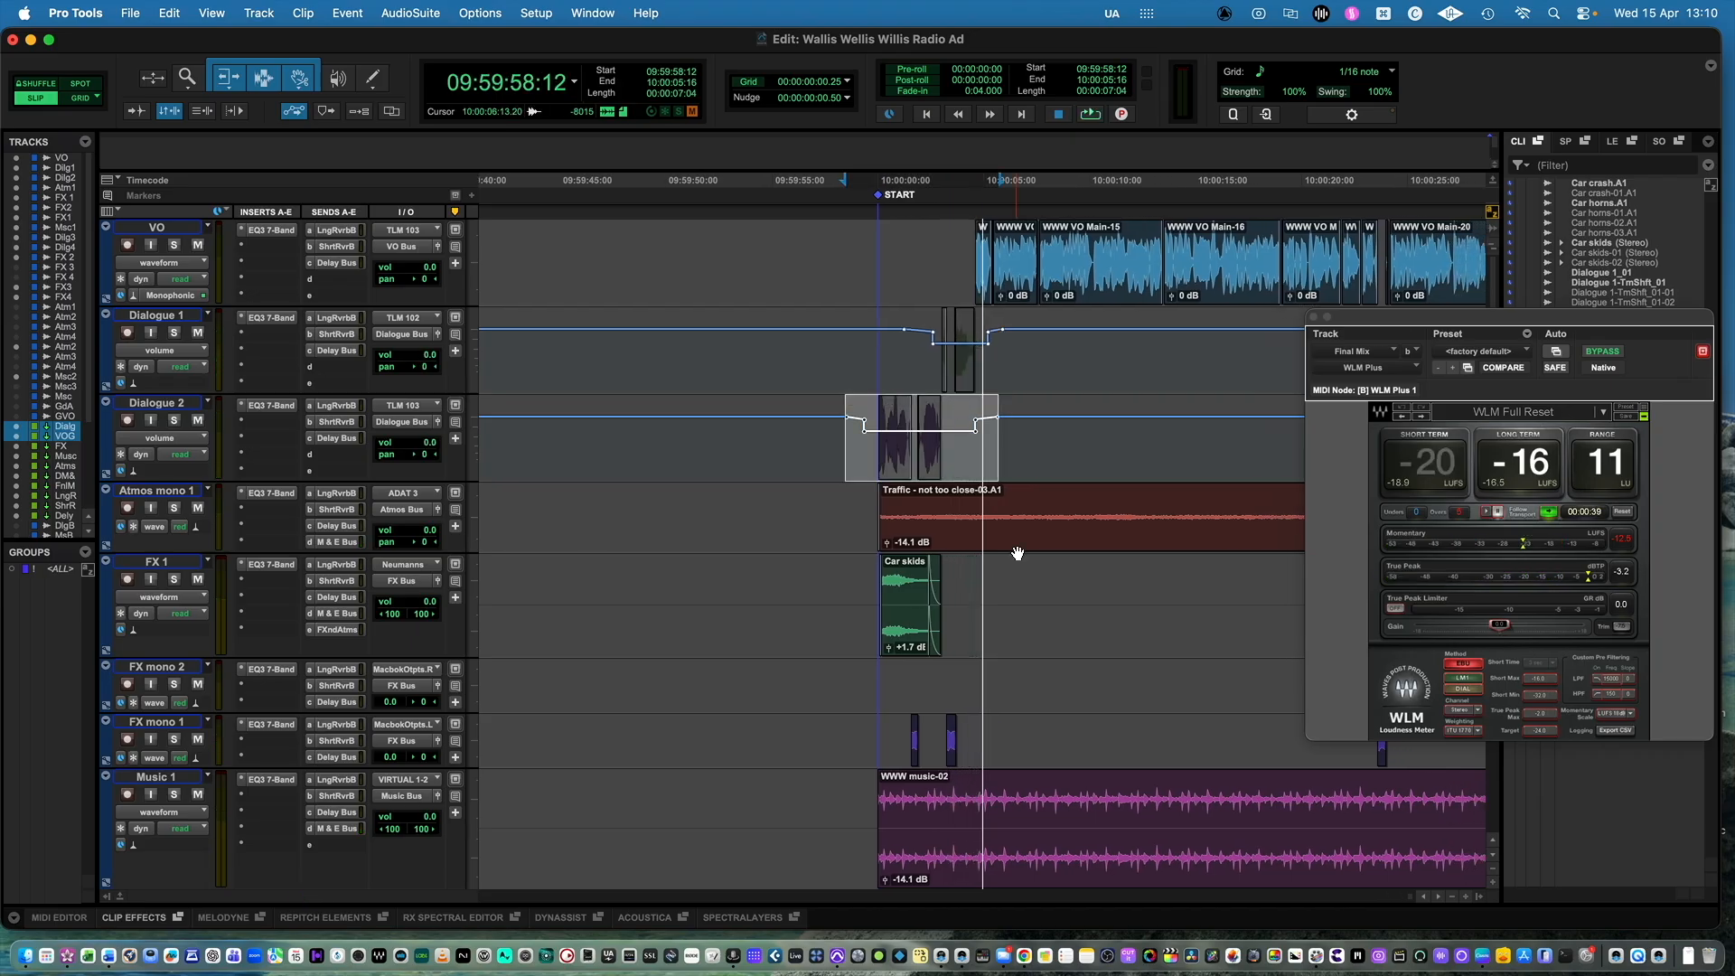
scroll(1018, 553, down, 4)
scroll(1018, 553, right, 1)
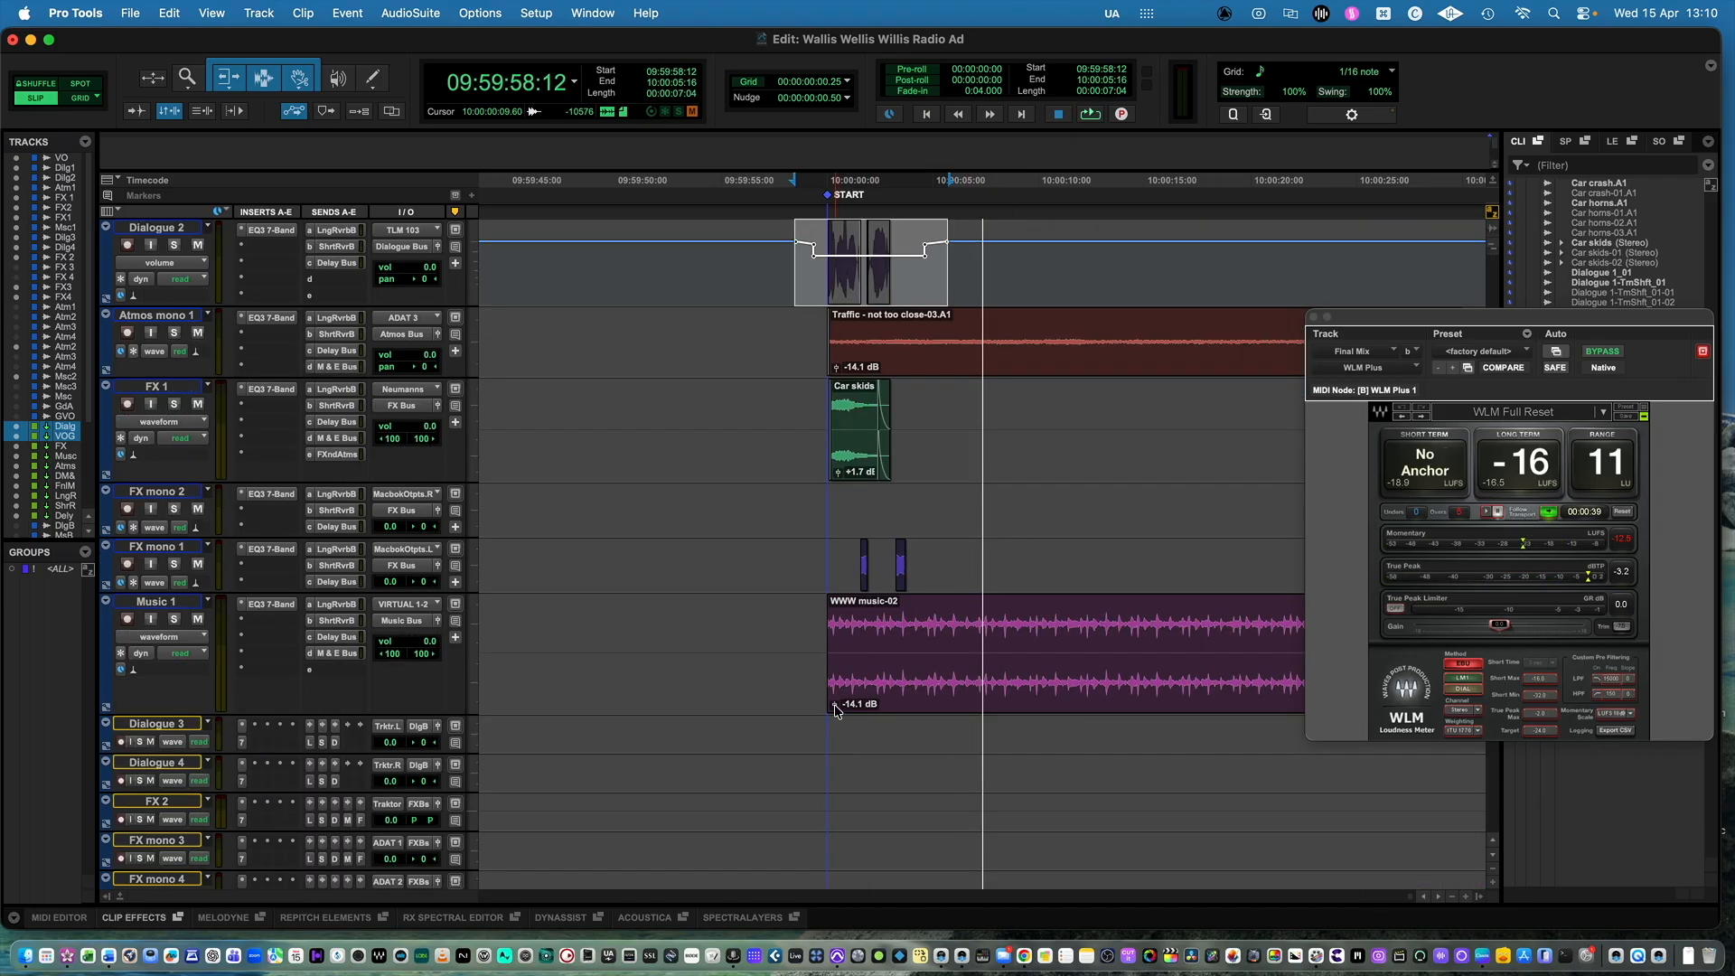
key(space)
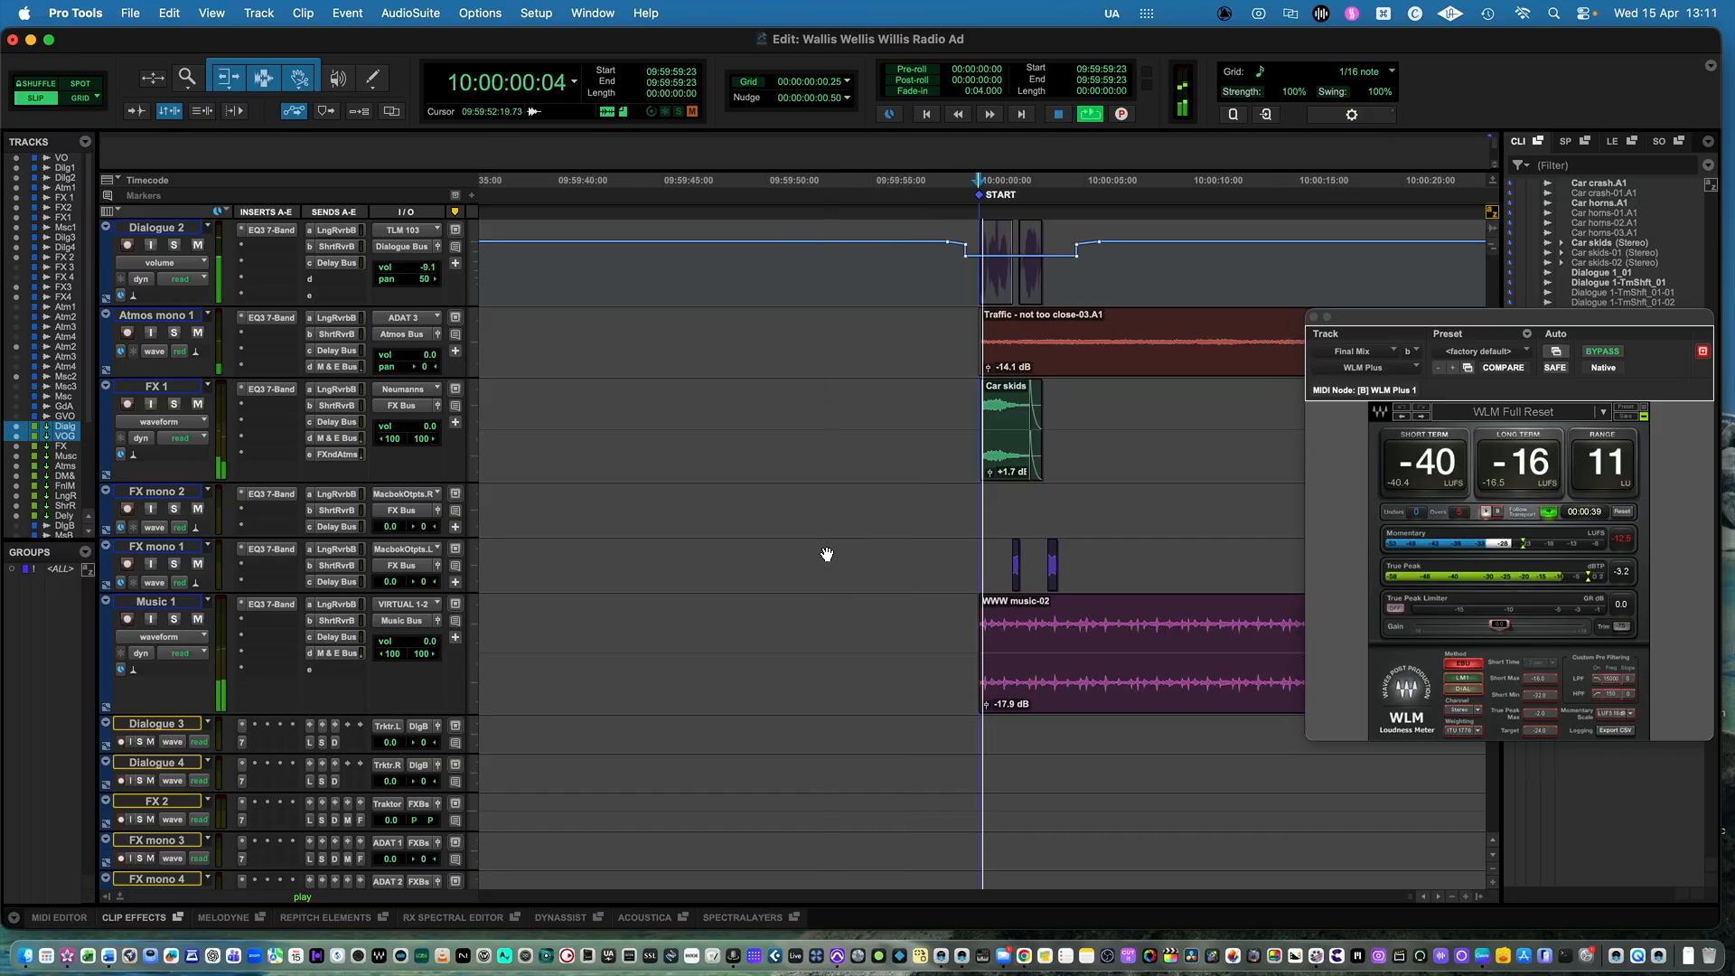
- Lower Dialogue 1's opening volume automation to -10.0 dB and play the mix into the voice-over
scroll(825, 554, up, 4)
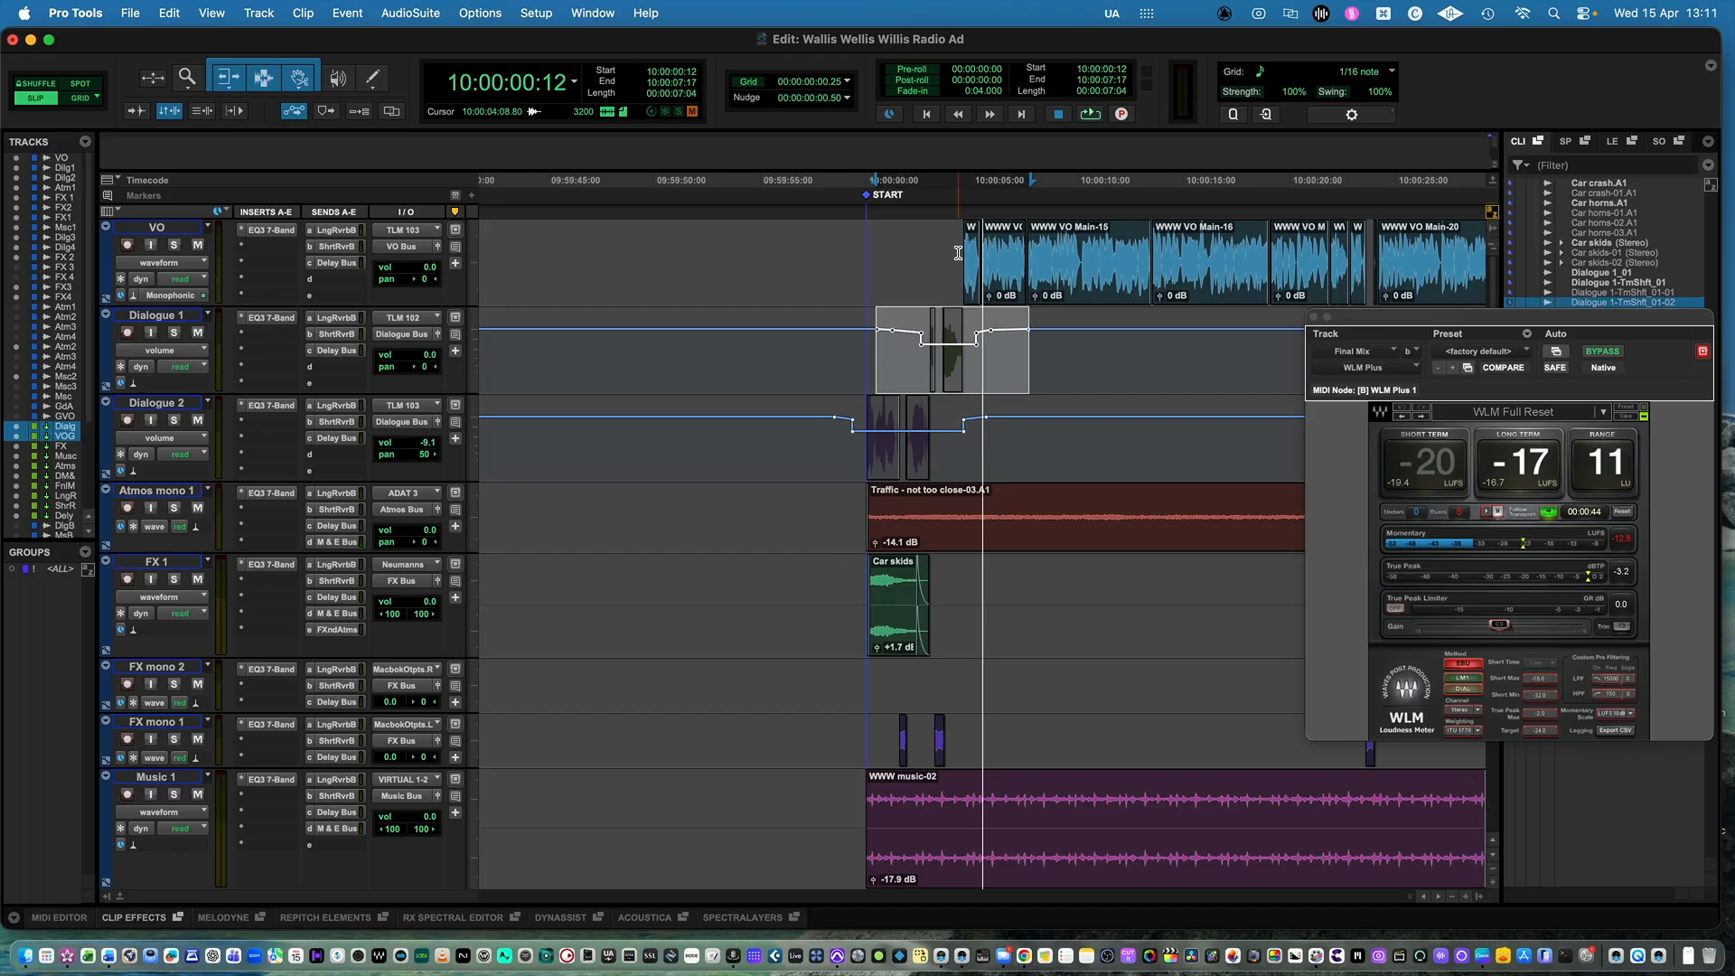
scroll(959, 253, right, 5)
key(space)
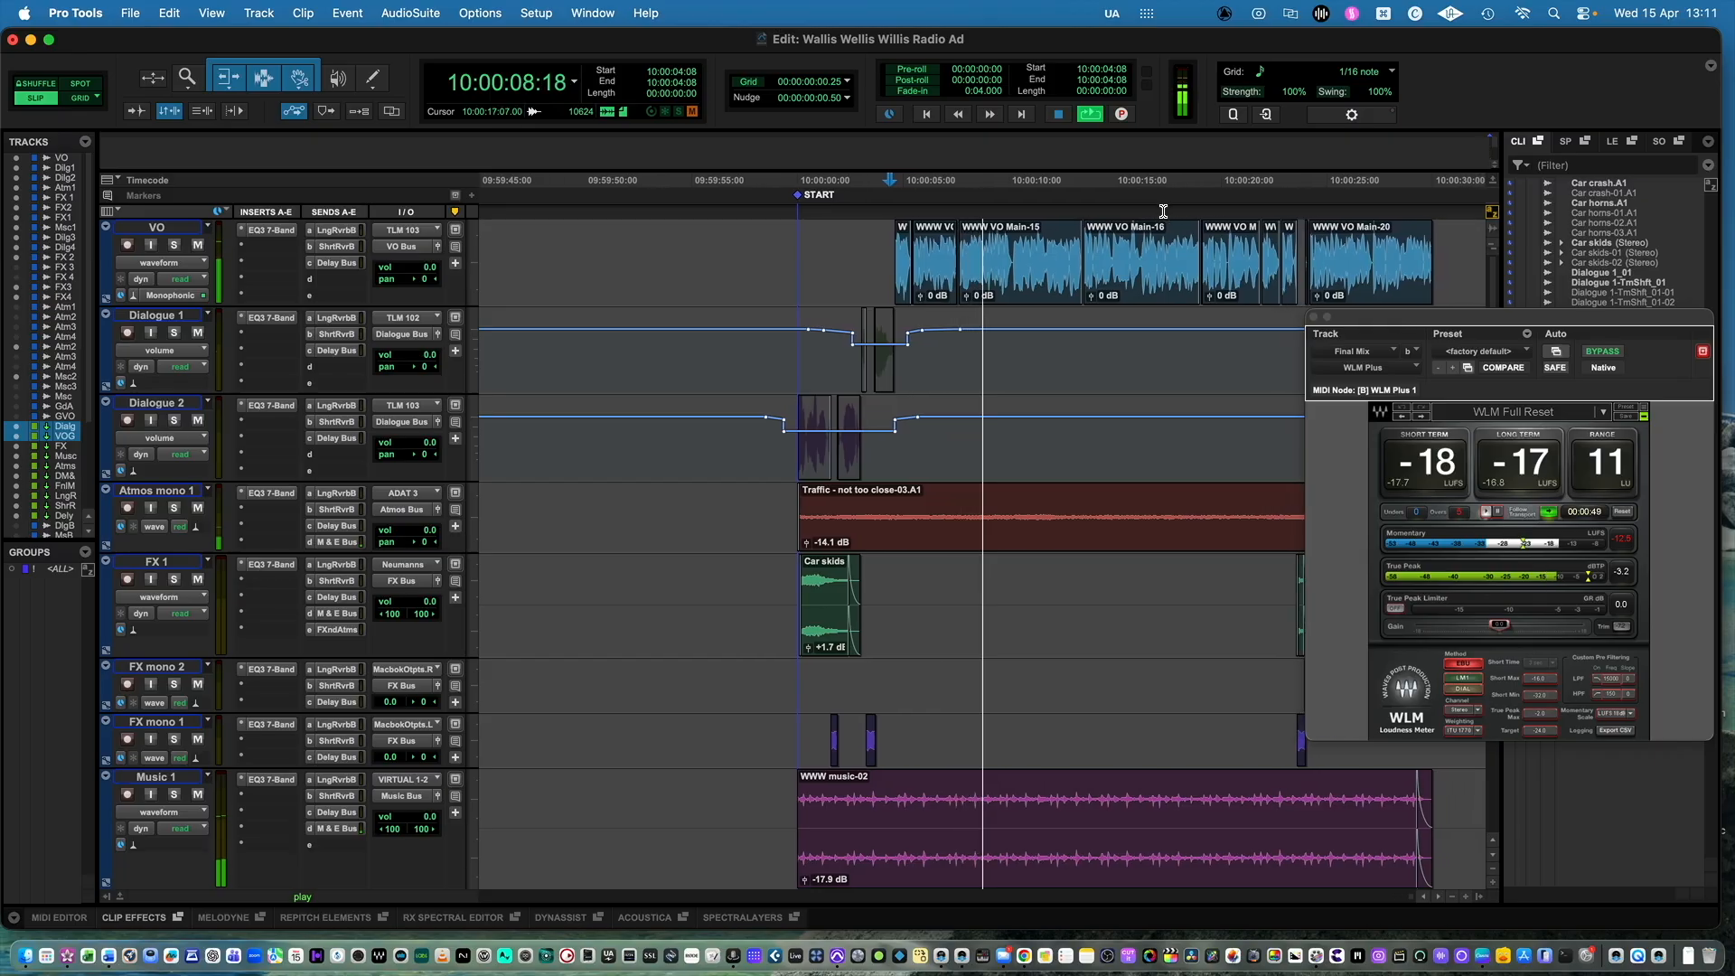
- Lower the volume automation across all the VO clips to -4.3 dB while auditioning the voice-over
key(space)
drag(1426, 246, 893, 231)
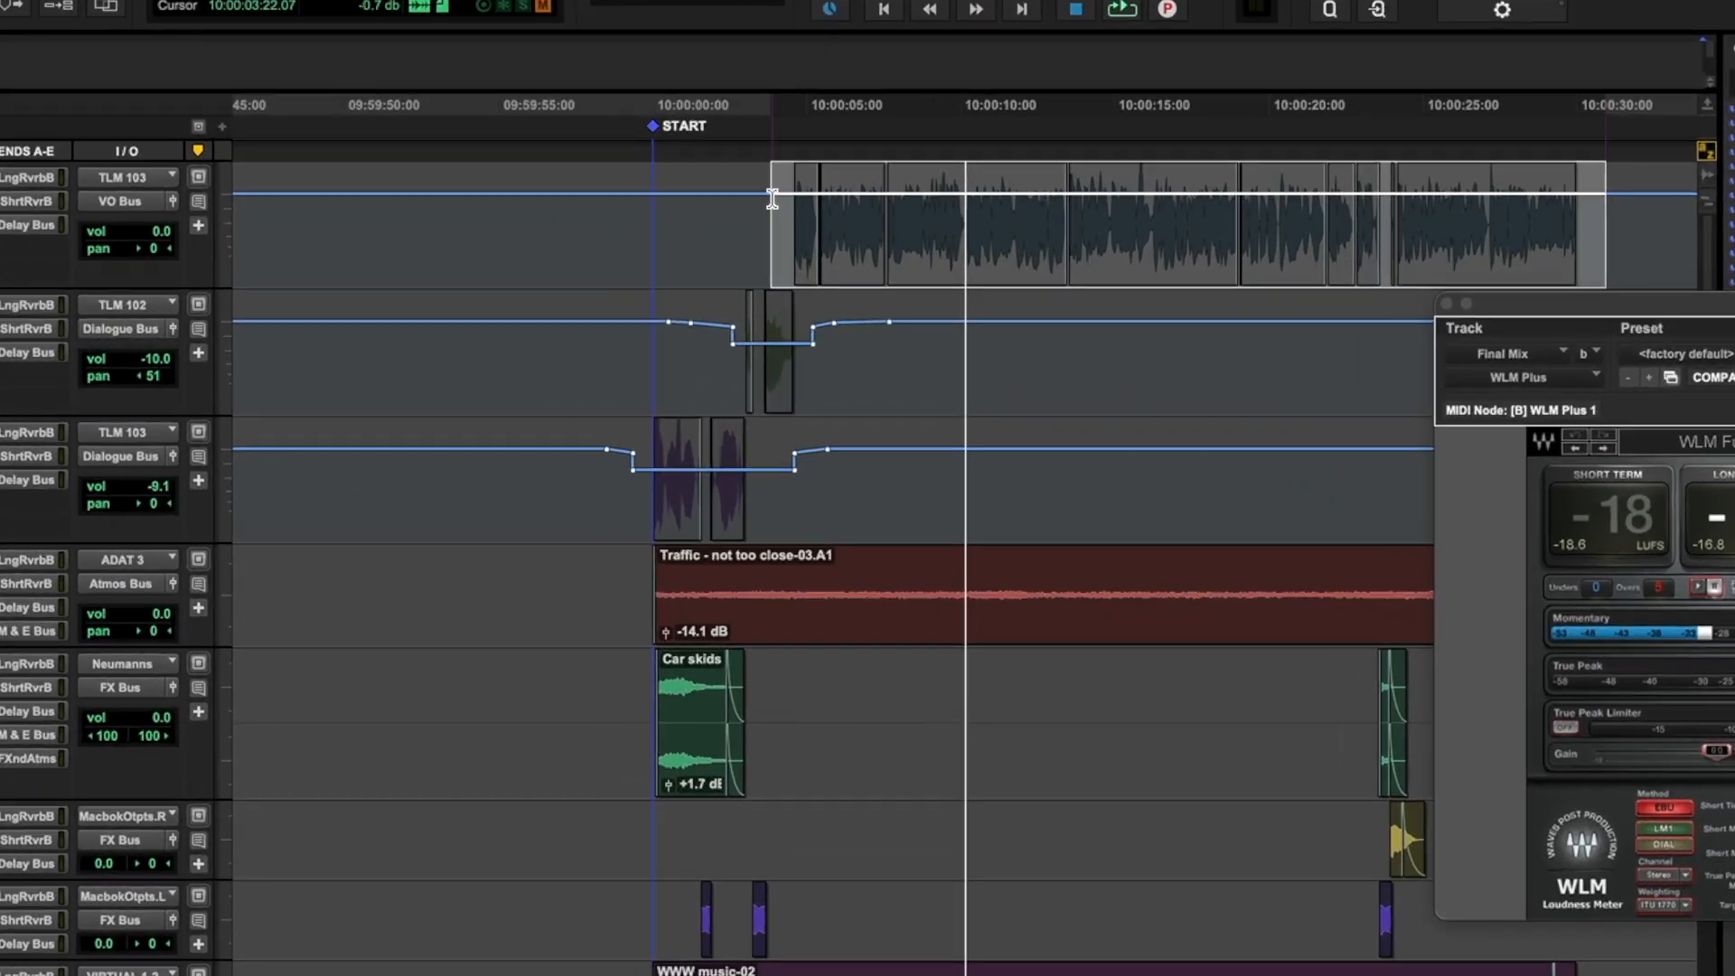
drag(765, 112, 748, 136)
key(space)
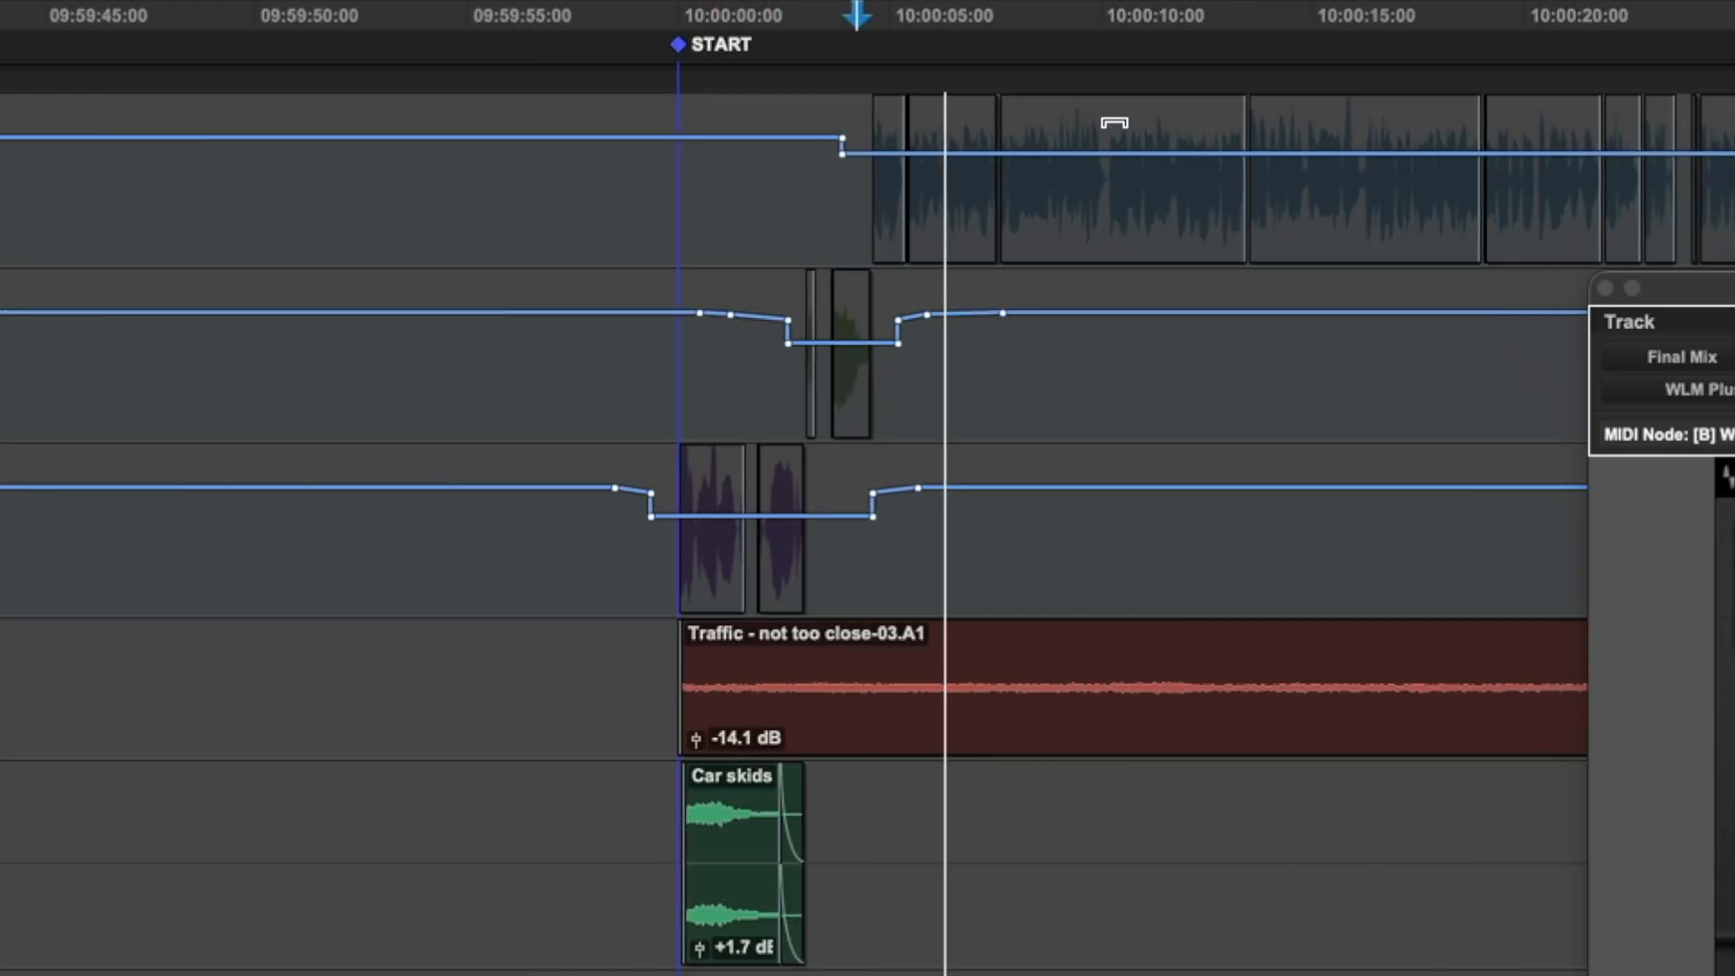
drag(1202, 108, 1203, 105)
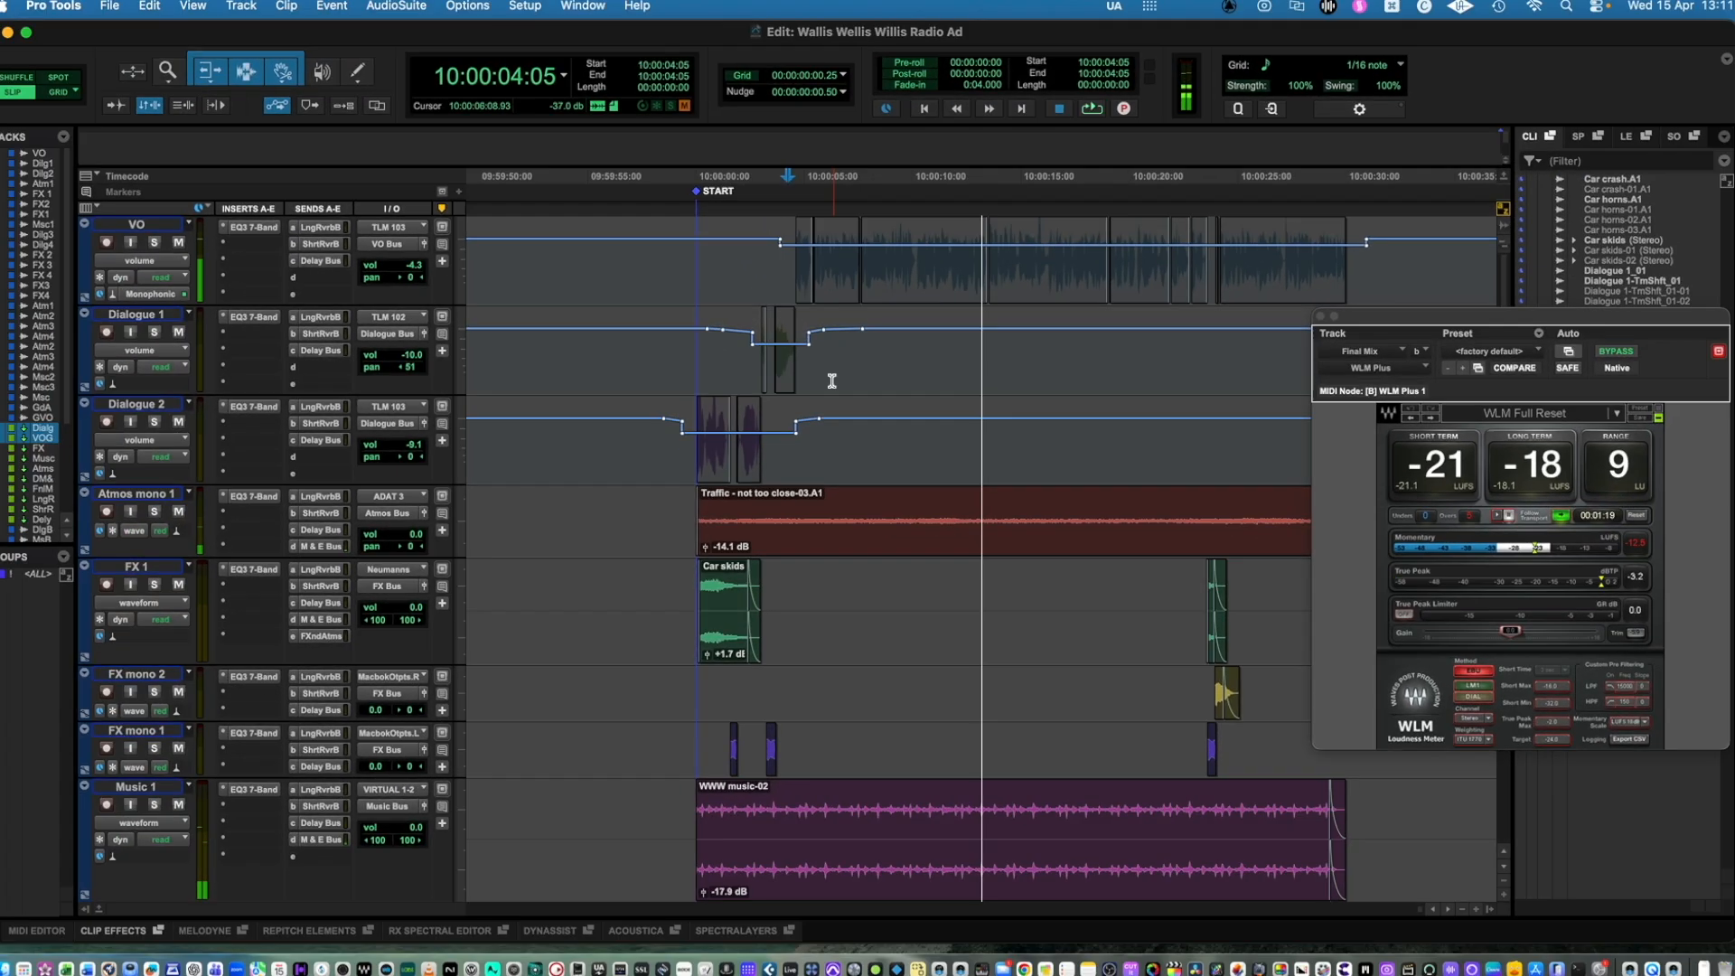
key(space)
- Move the Dialogue and VO Group tracks directly below Dialogue 2 and shift the WLM Plus meter clear of them
scroll(171, 758, down, 3)
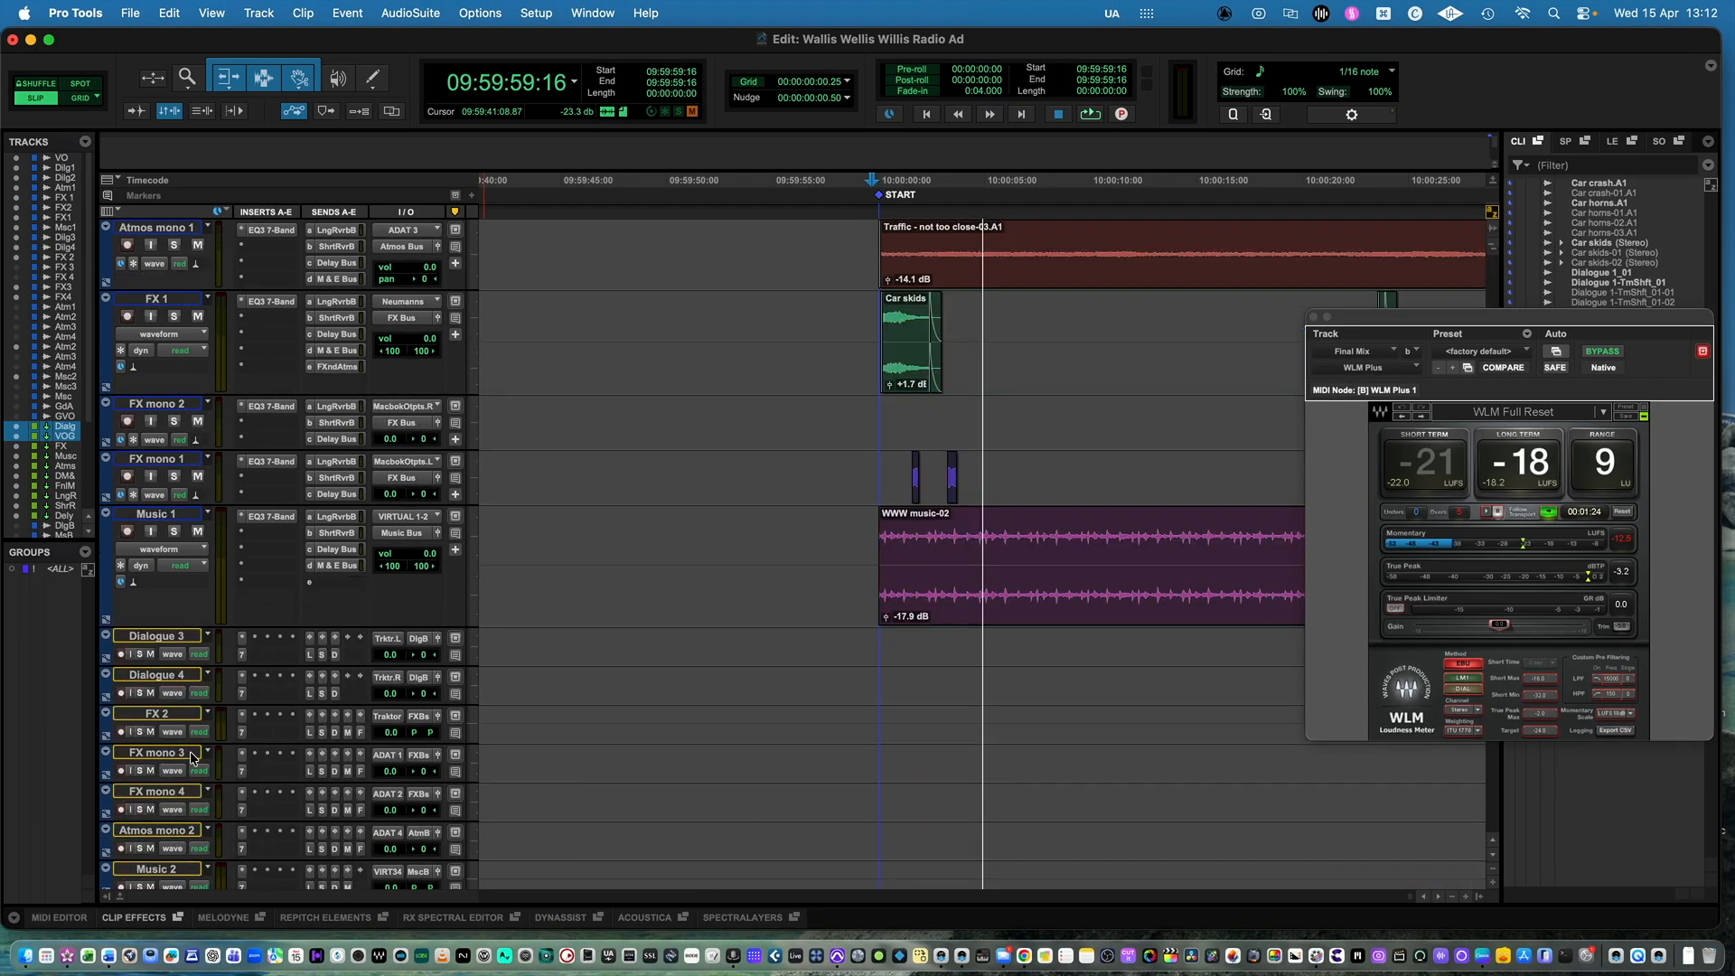
scroll(171, 759, down, 10)
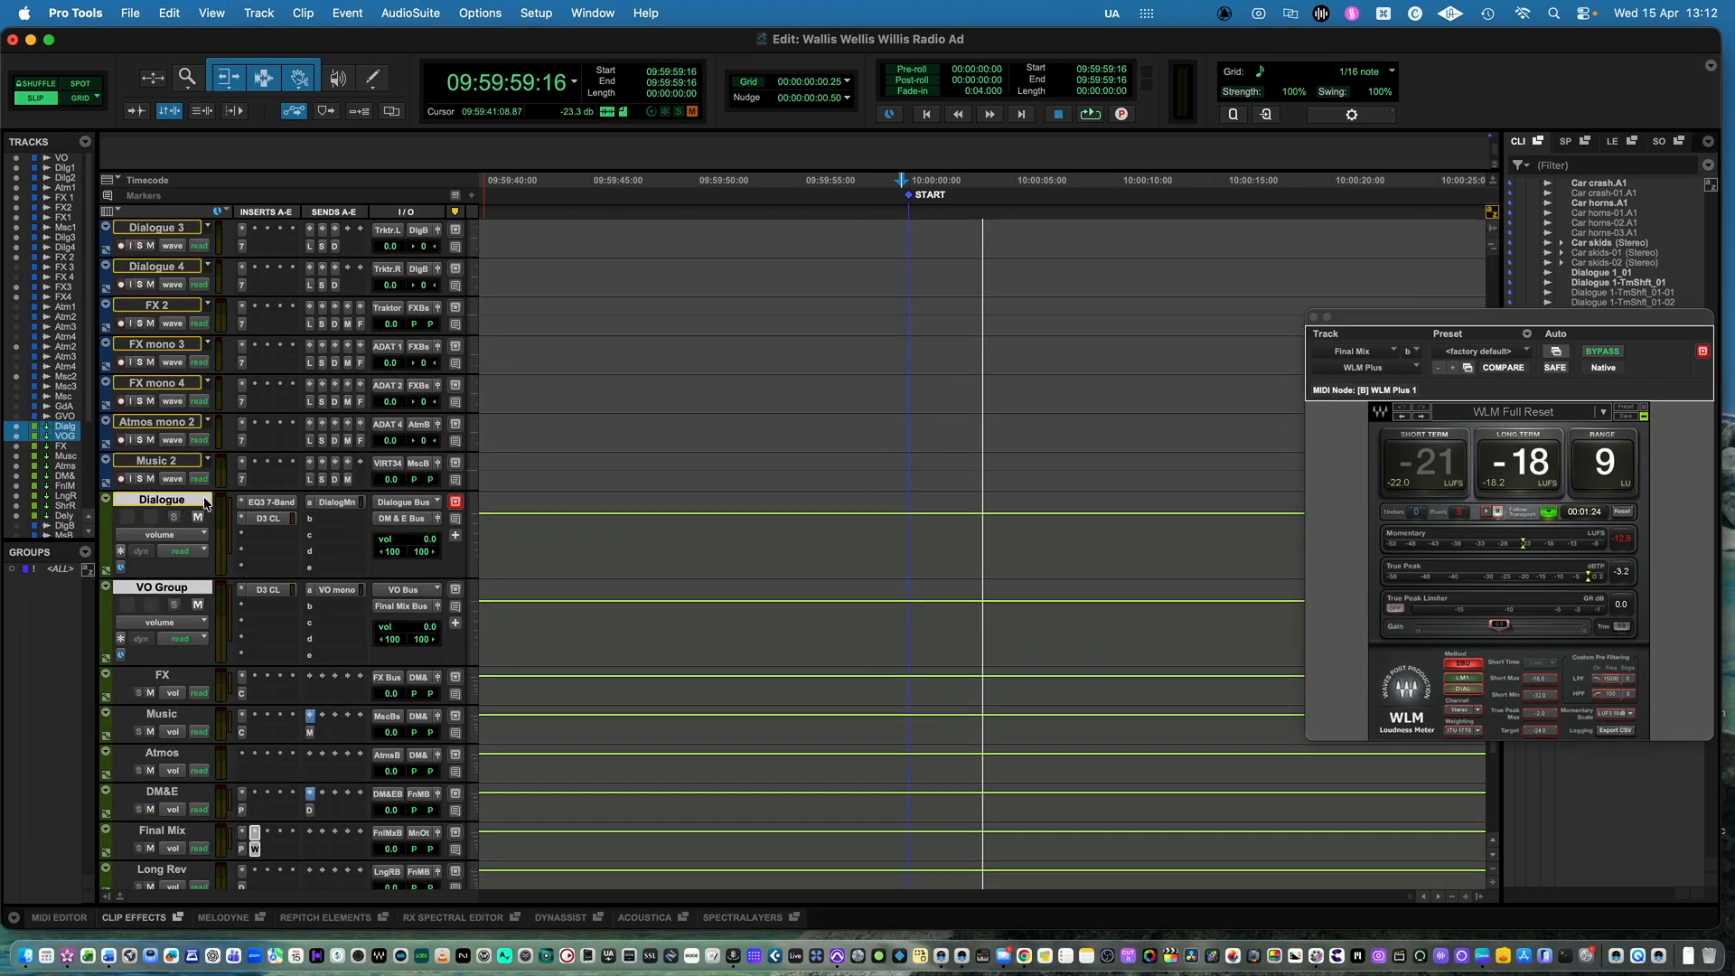
drag(206, 505, 262, 513)
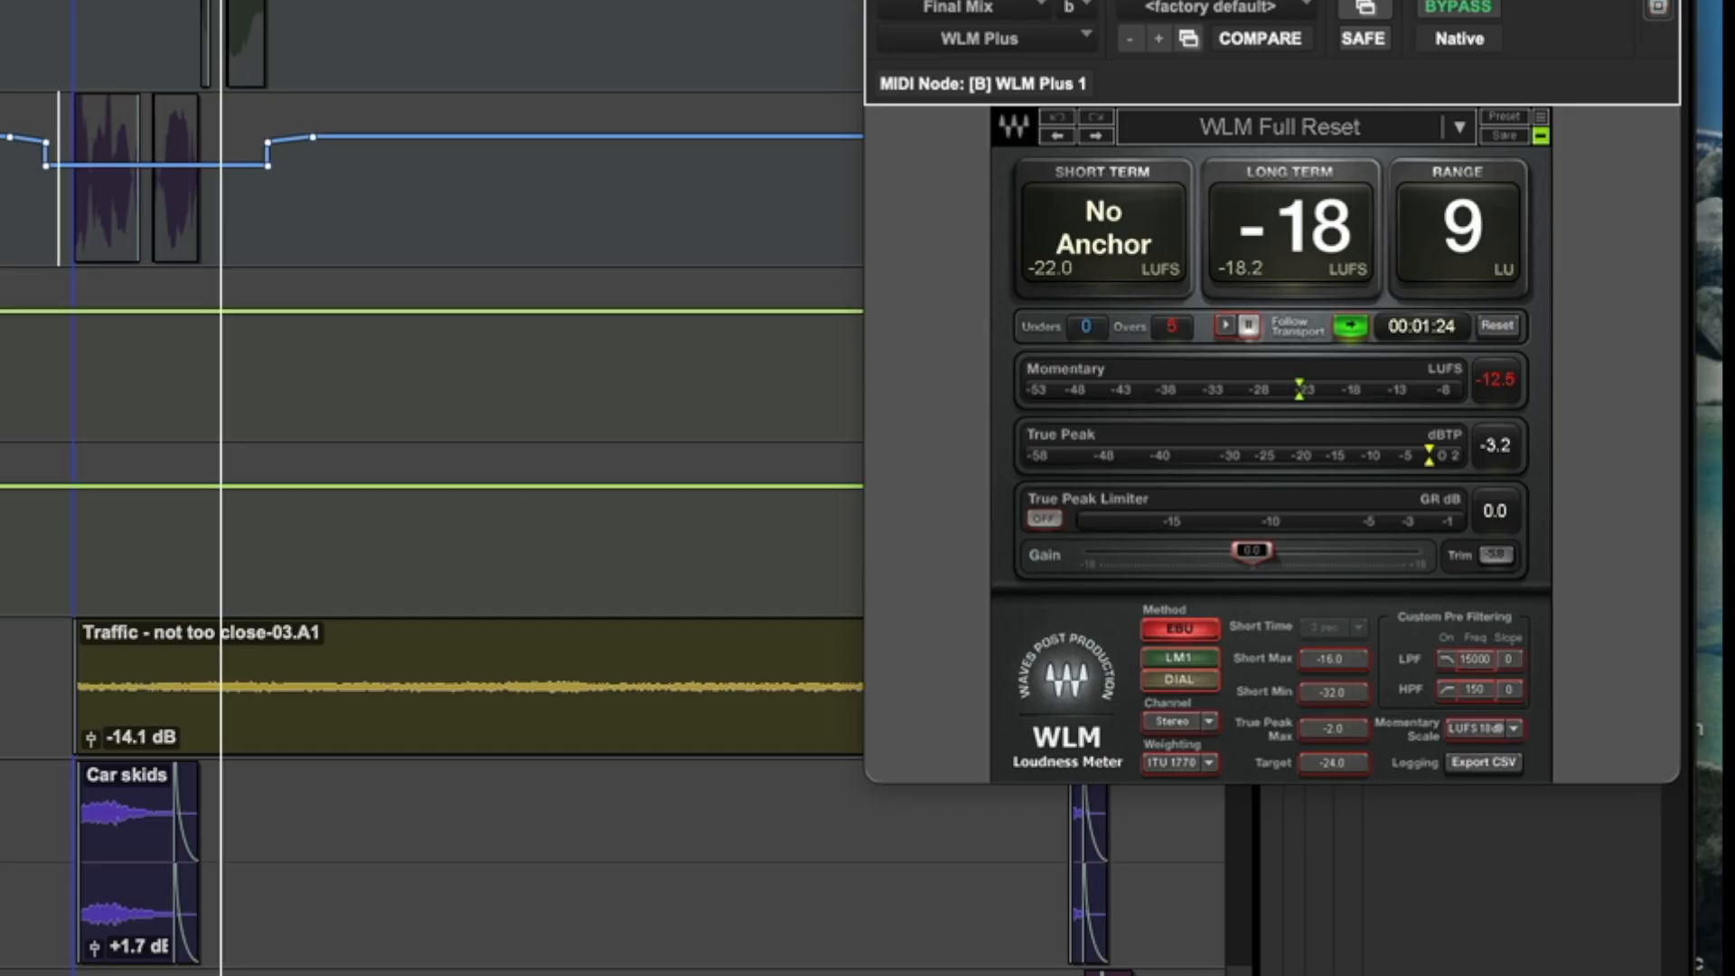
drag(1559, 0, 1585, 55)
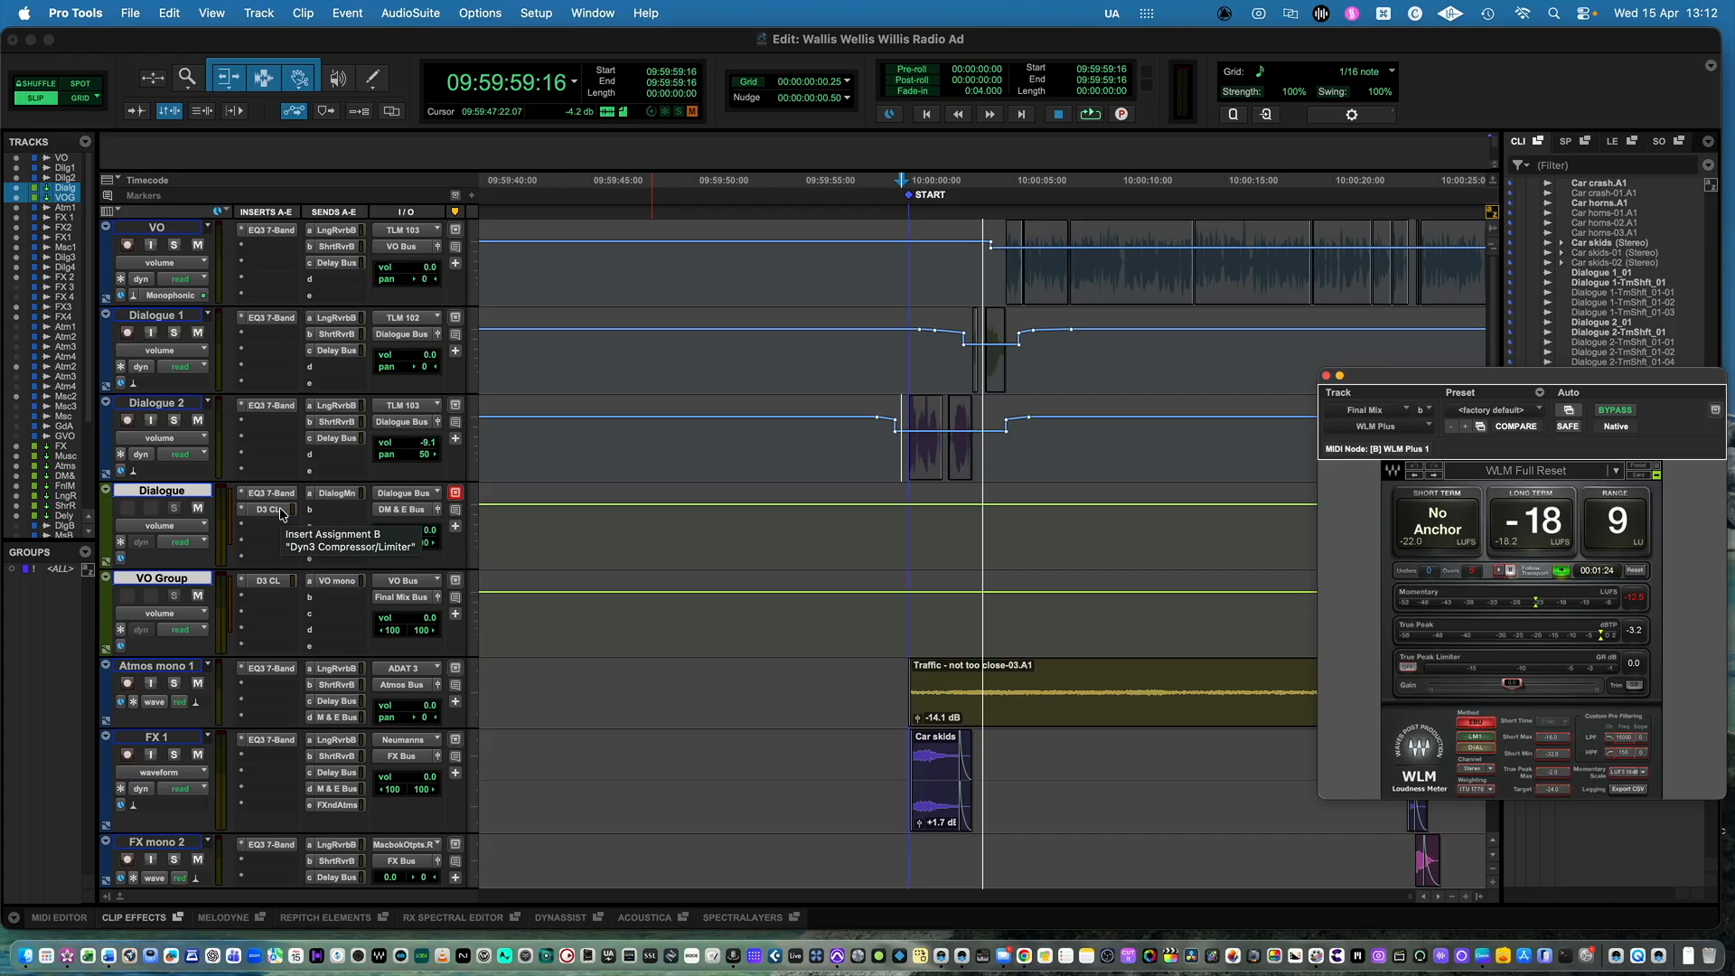
- Set the Dialogue track's Dyn3 Compressor/Limiter to a 4.0:1 ratio and a -31.2 dB threshold, then adjust its gain
click(280, 512)
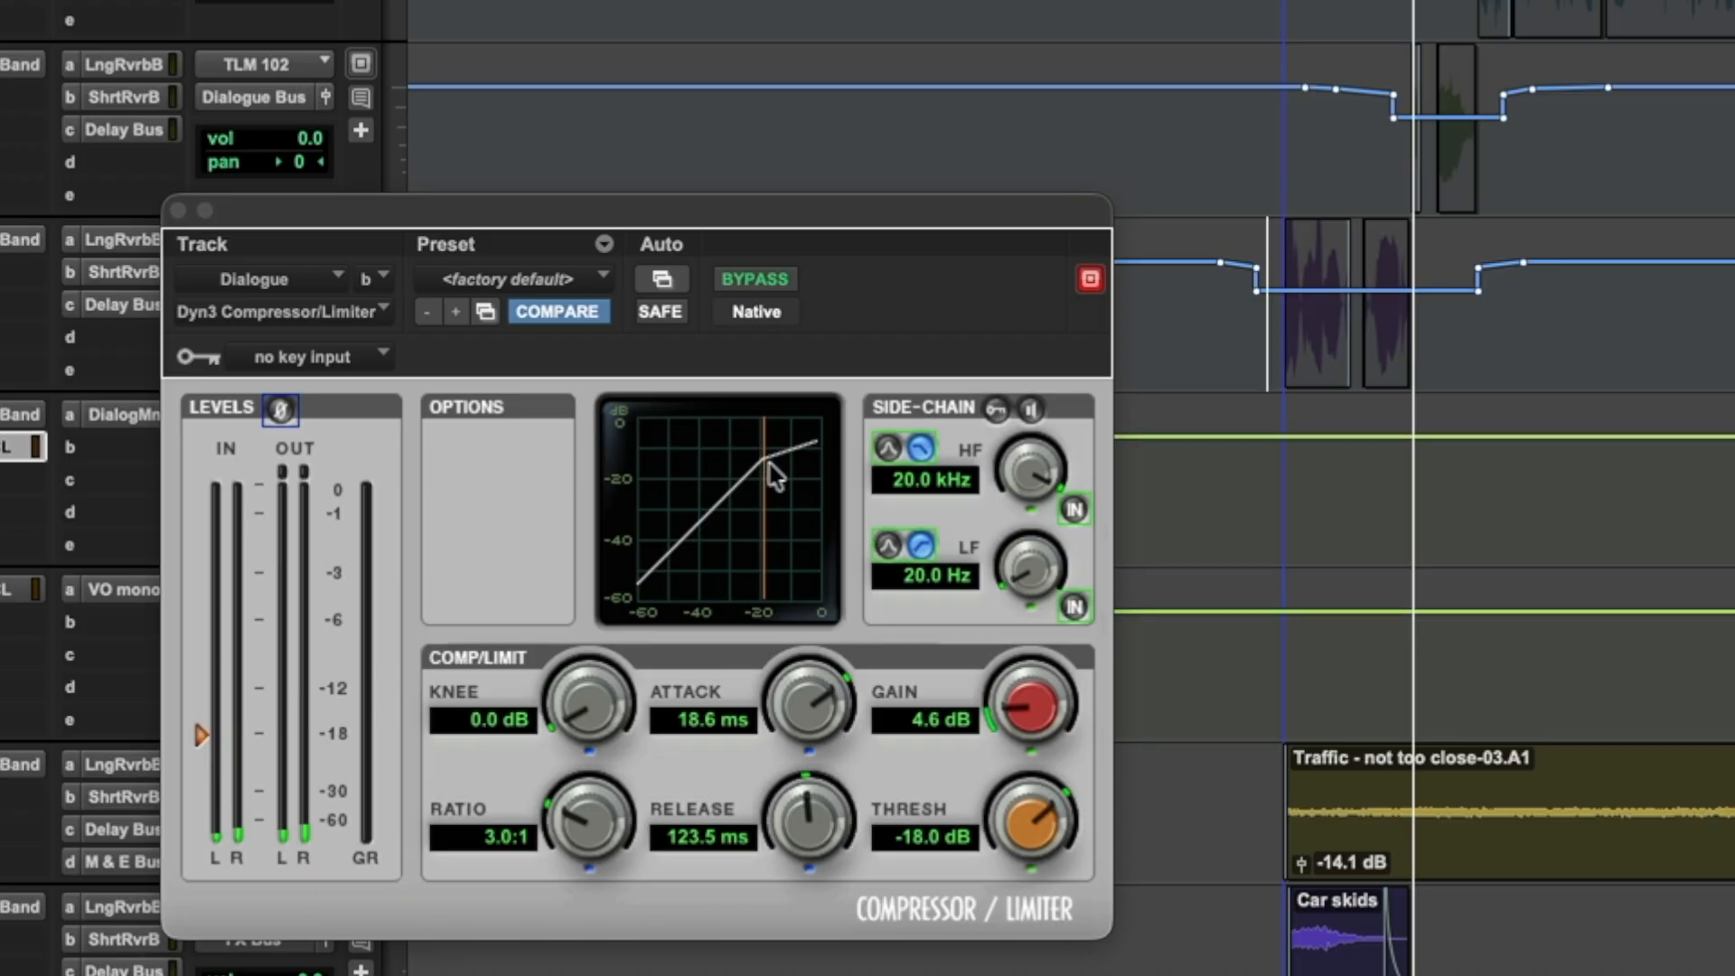
drag(1030, 822, 1030, 869)
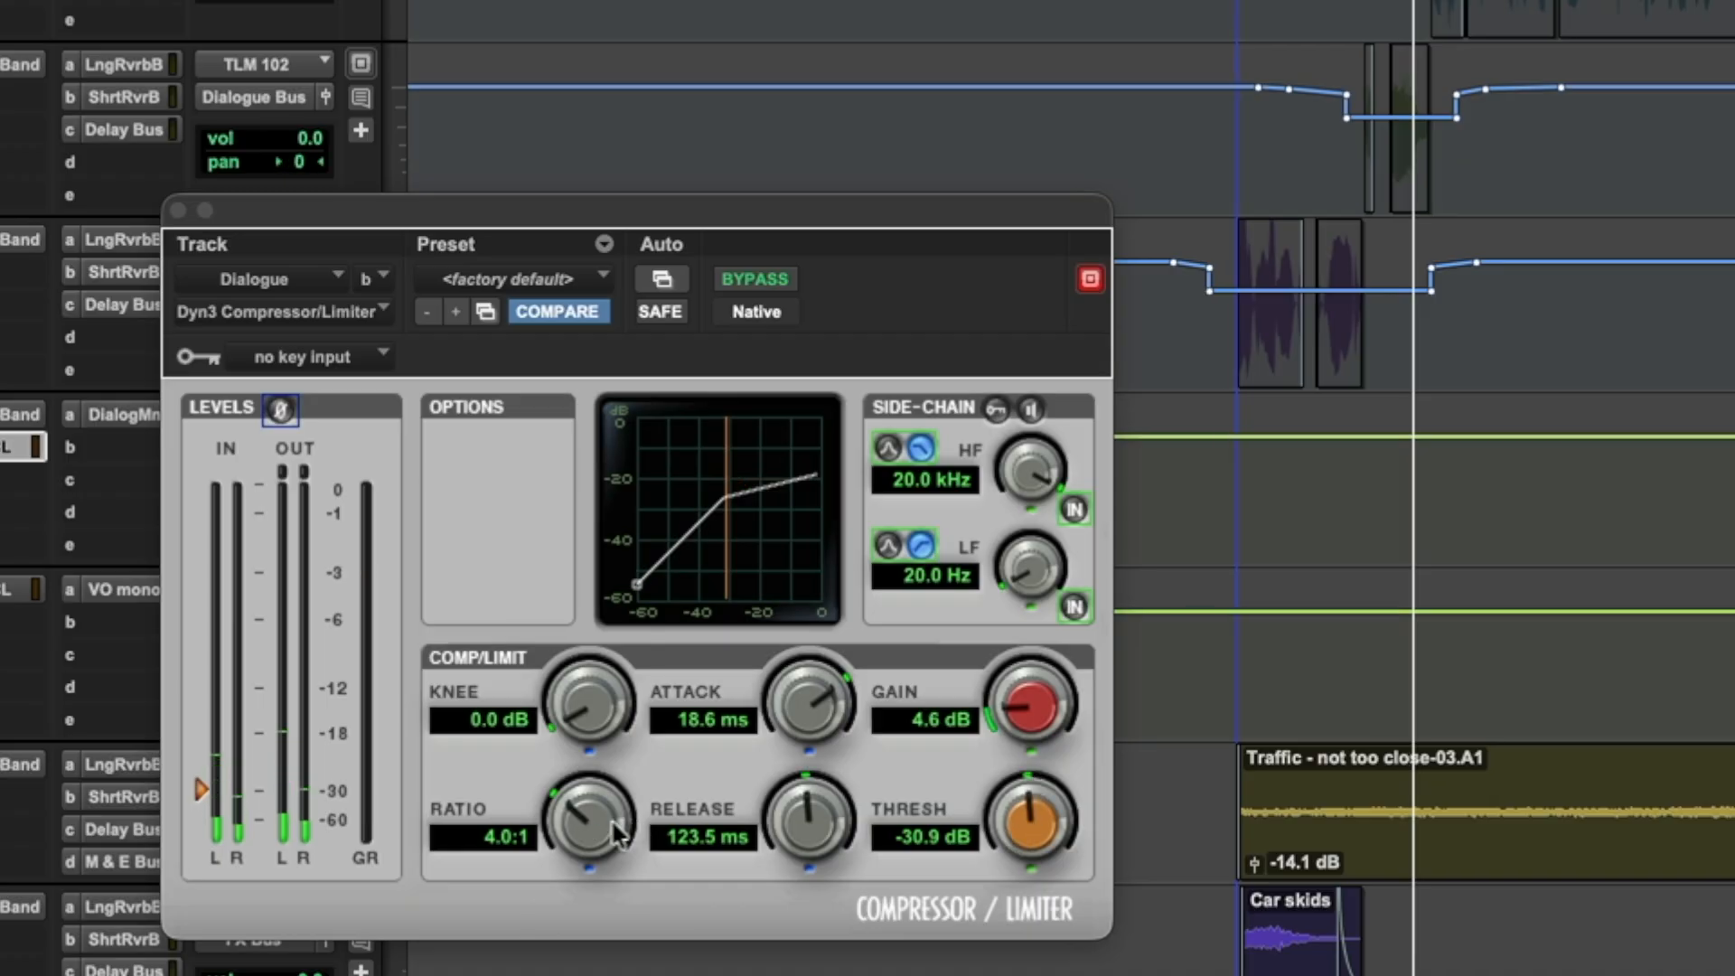
drag(1014, 831, 1015, 838)
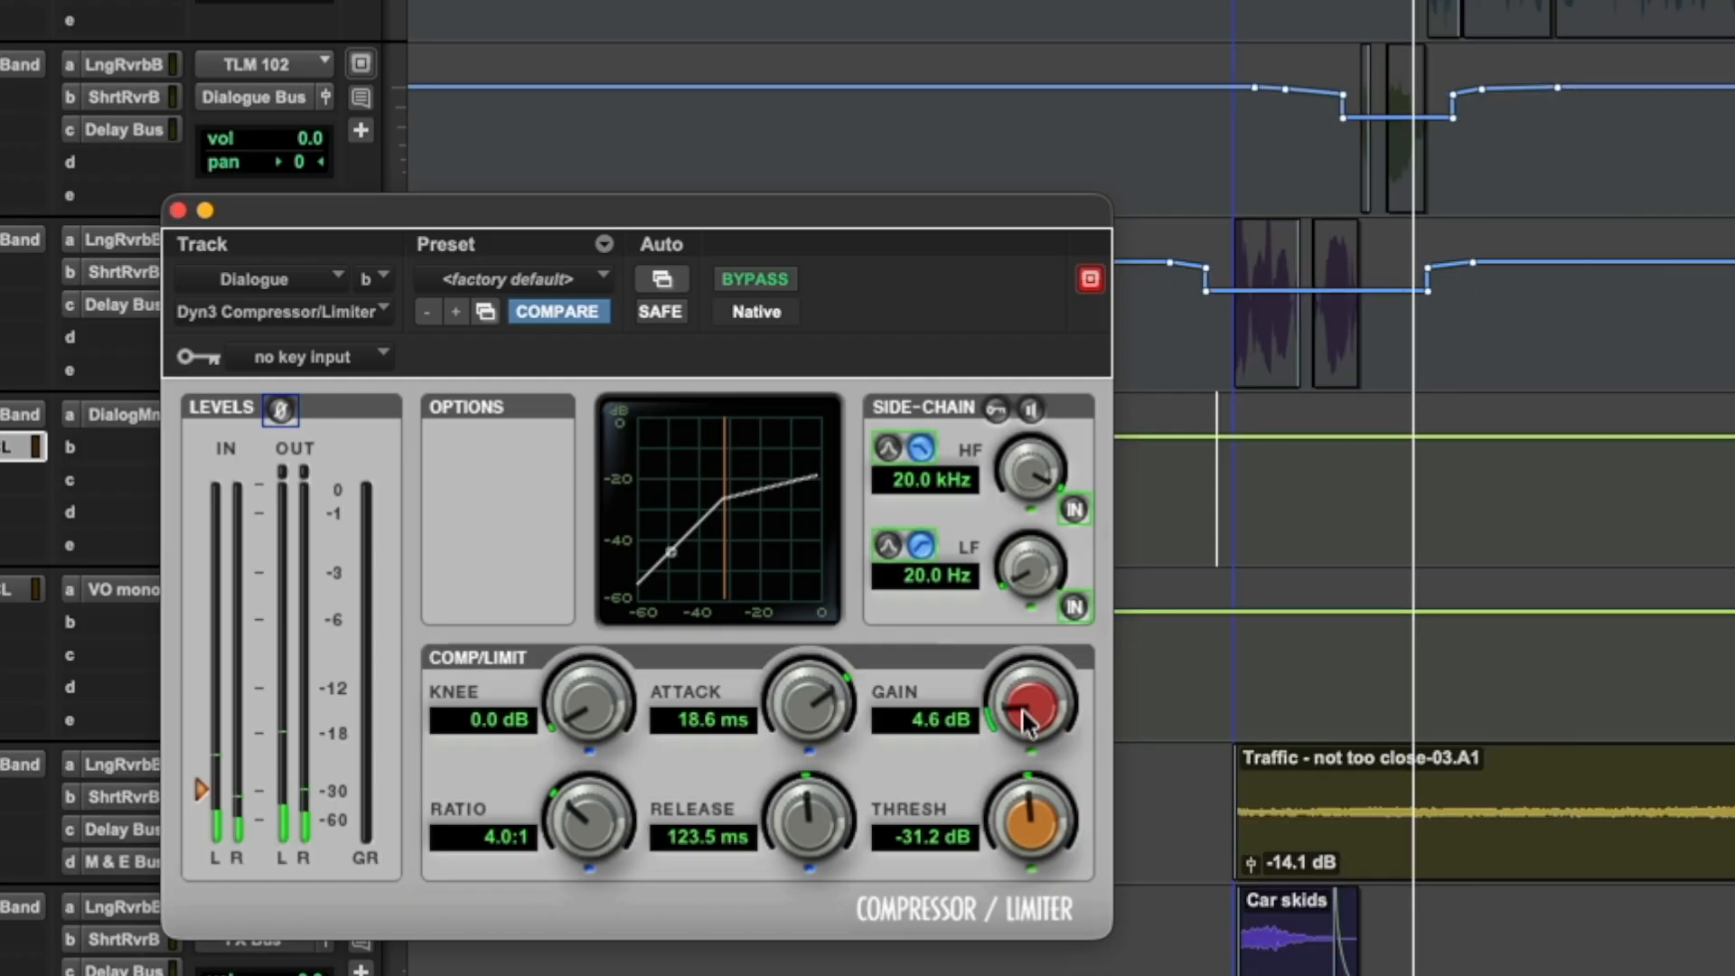
drag(1023, 734, 1027, 739)
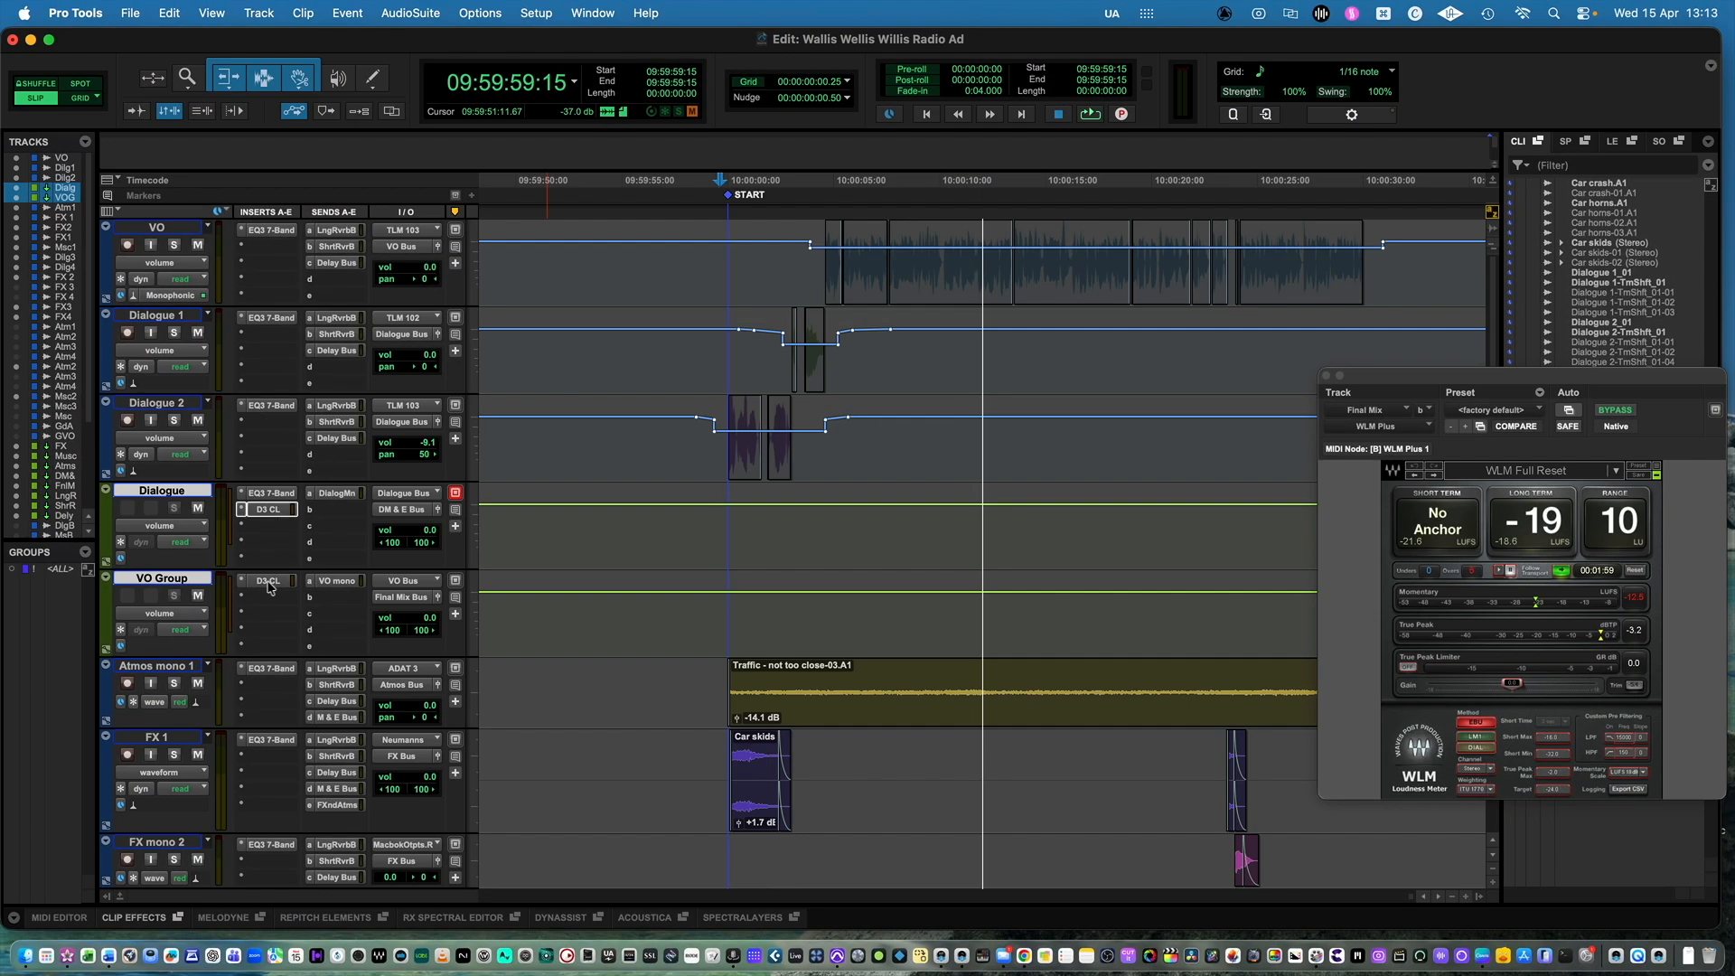
- Set the VO Group's Dyn3 compressor to 3.7:1 ratio, -29.7 dB threshold, 22.8 ms attack and 4.8 dB gain, and close it
click(271, 584)
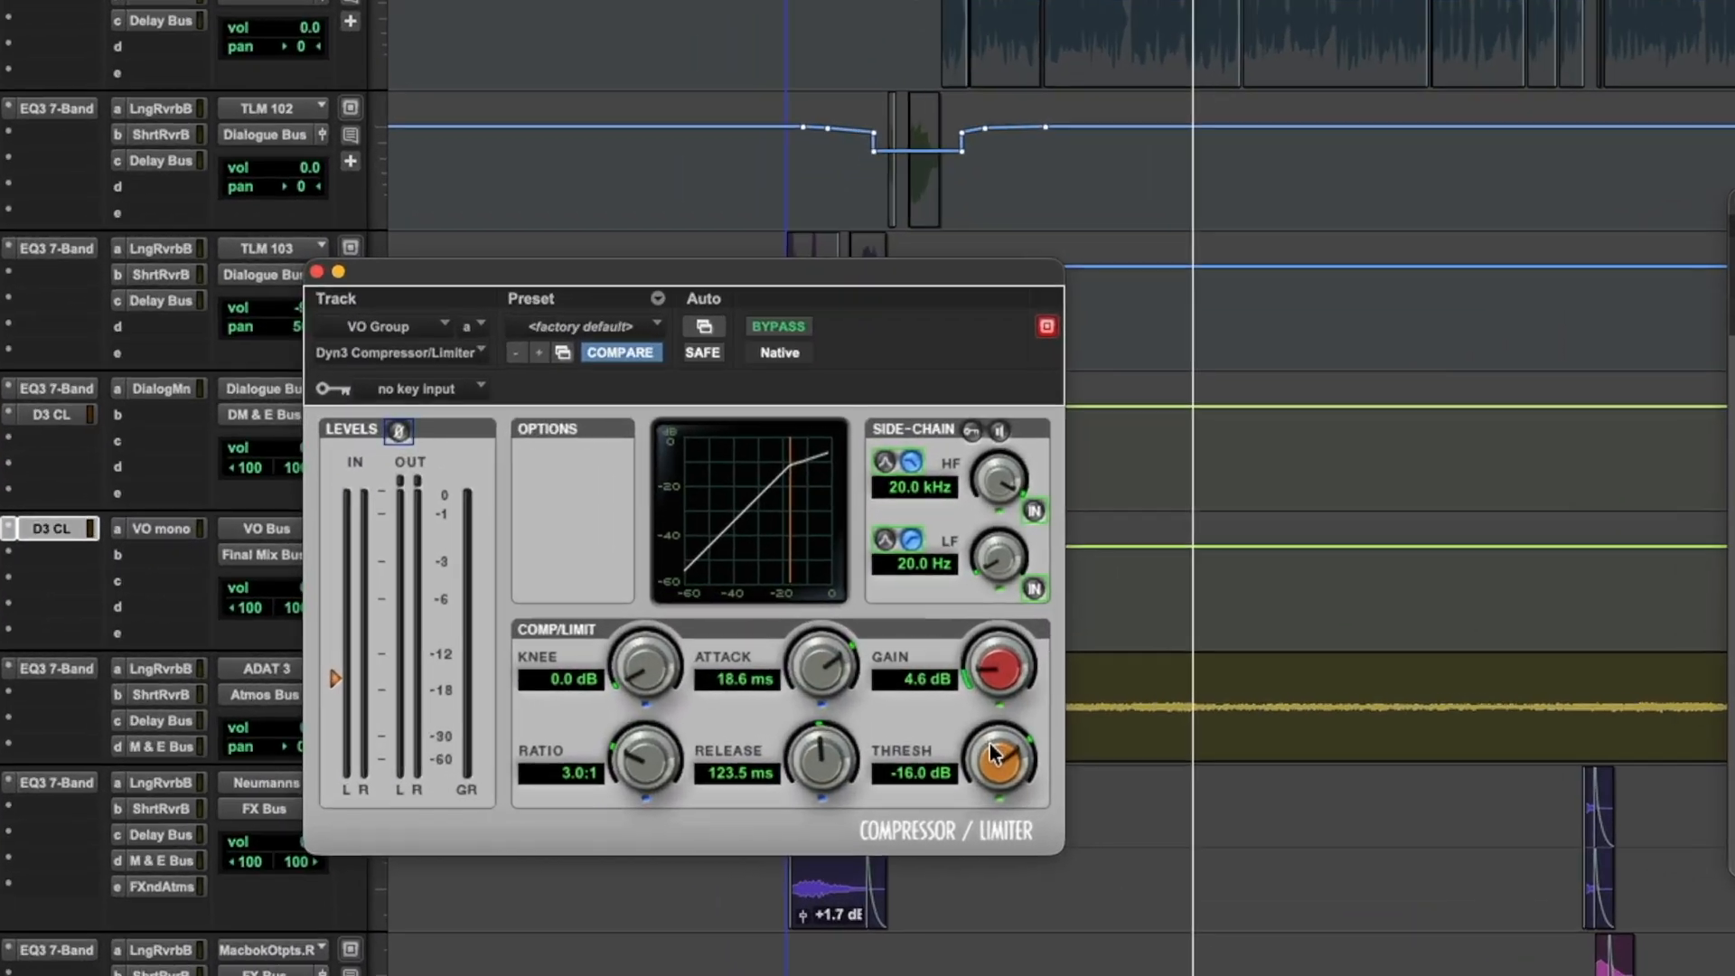
drag(695, 723, 683, 746)
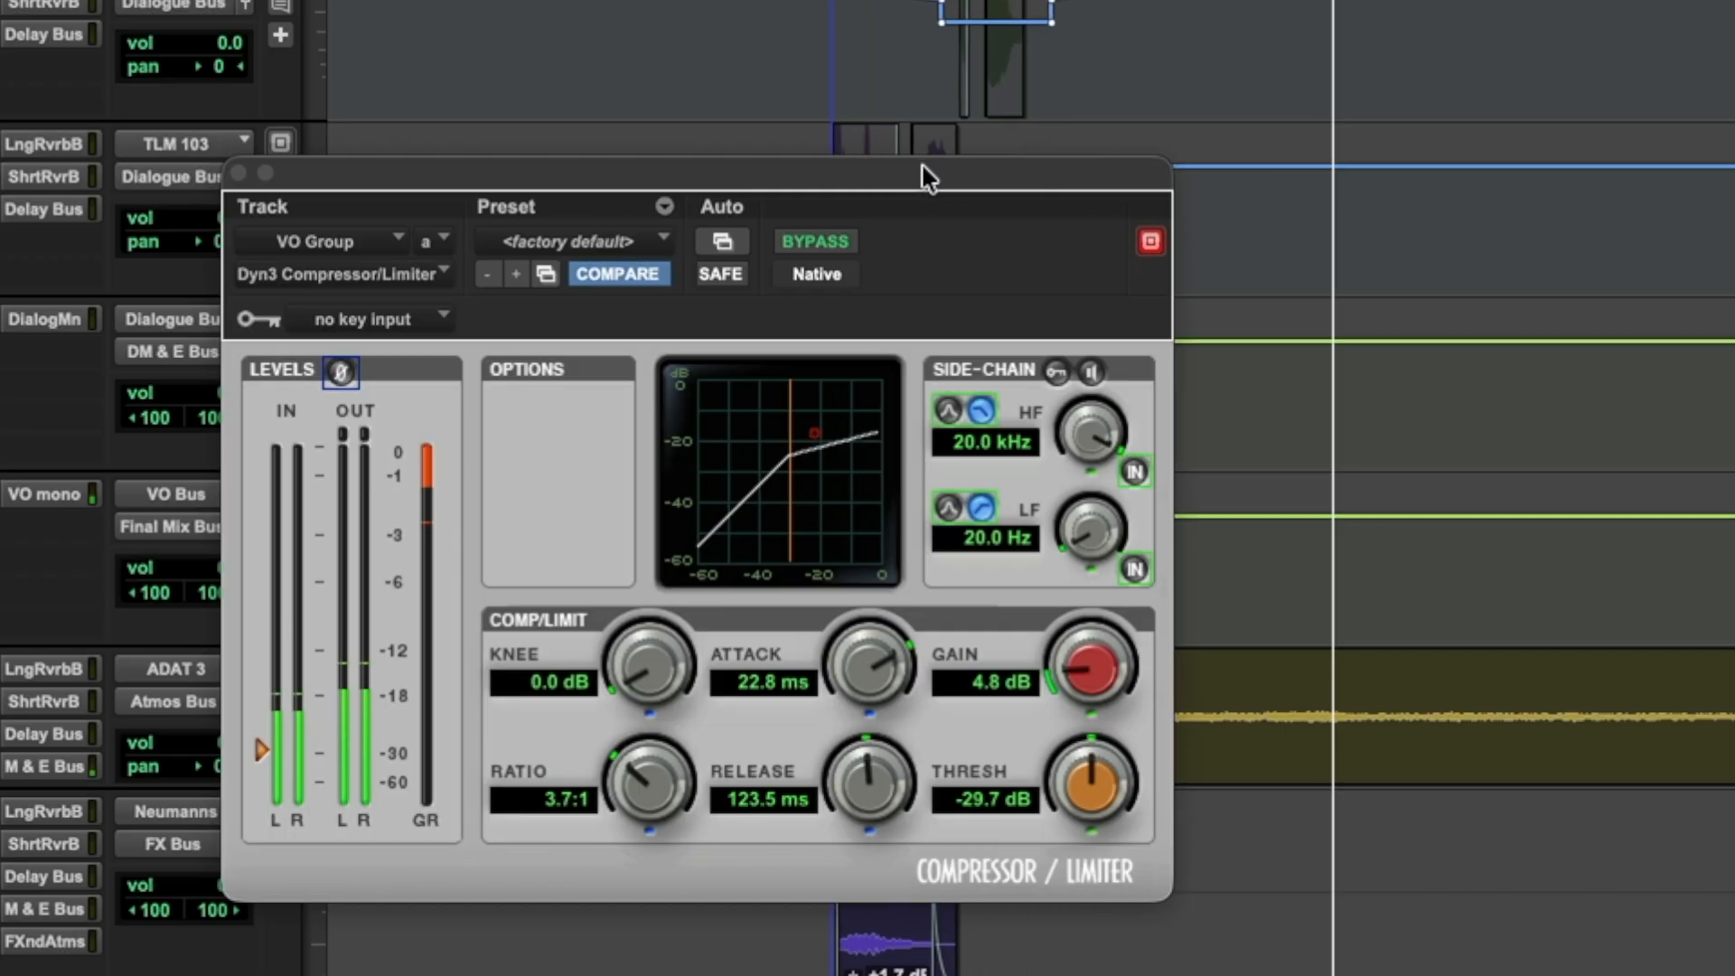
key(space)
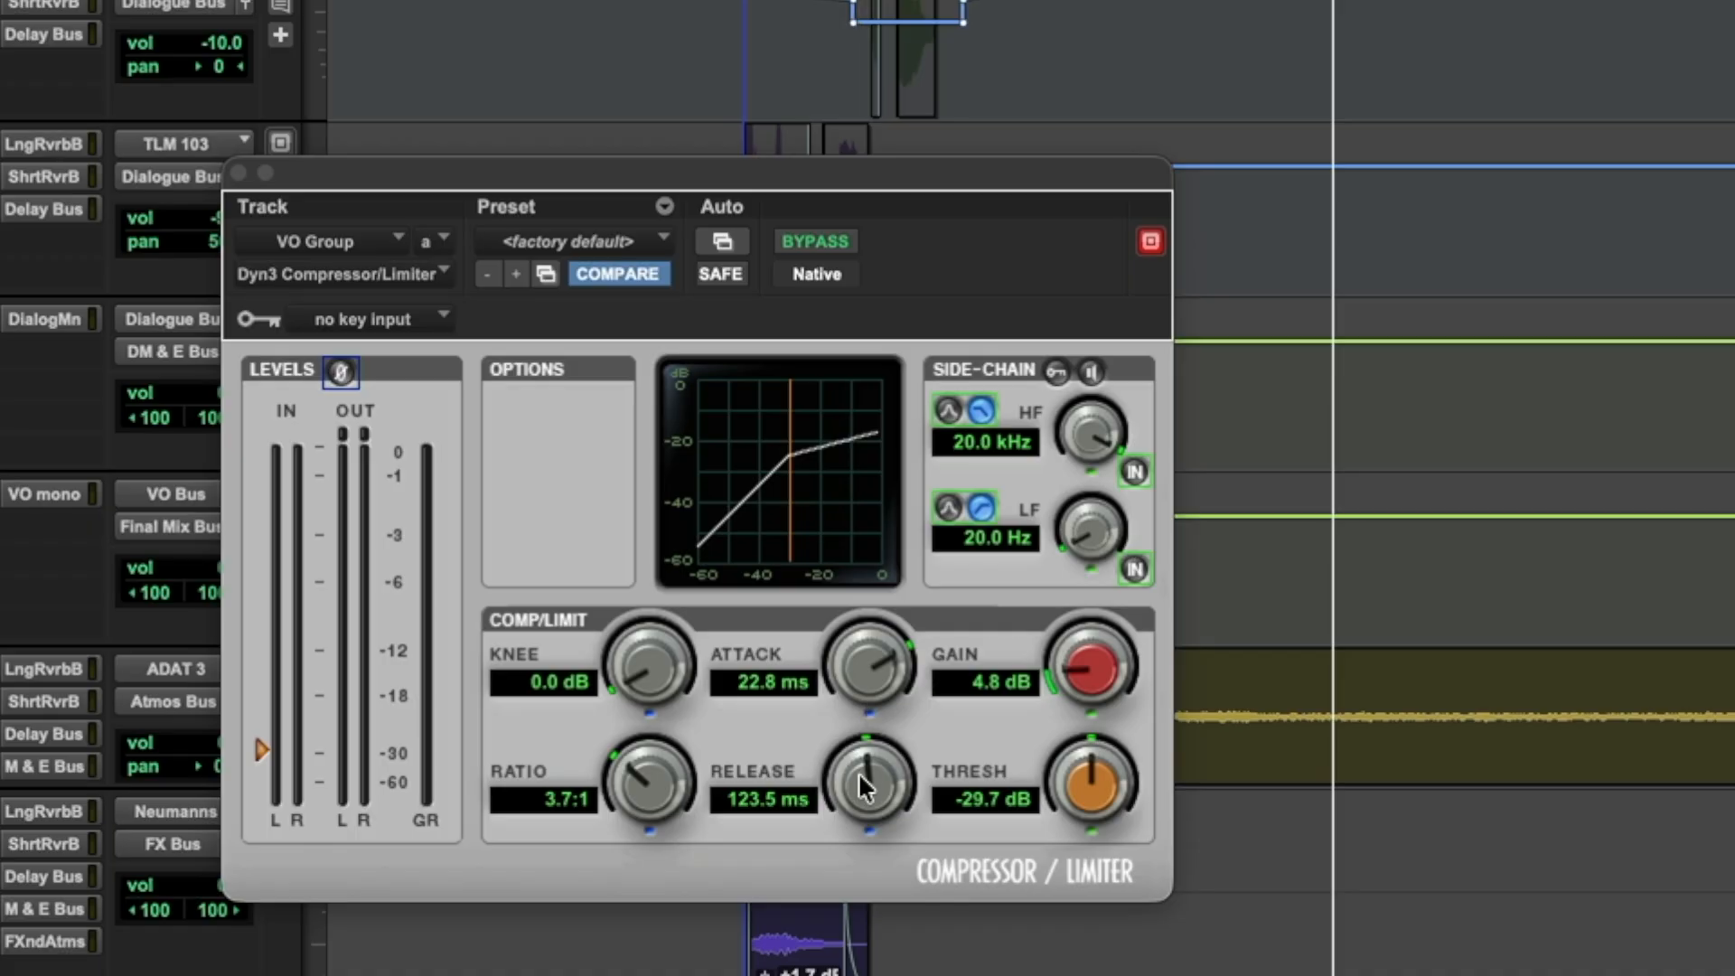
key(super+w)
- Play the mix from the START marker to check the compressed dialogue and voice-over
click(724, 45)
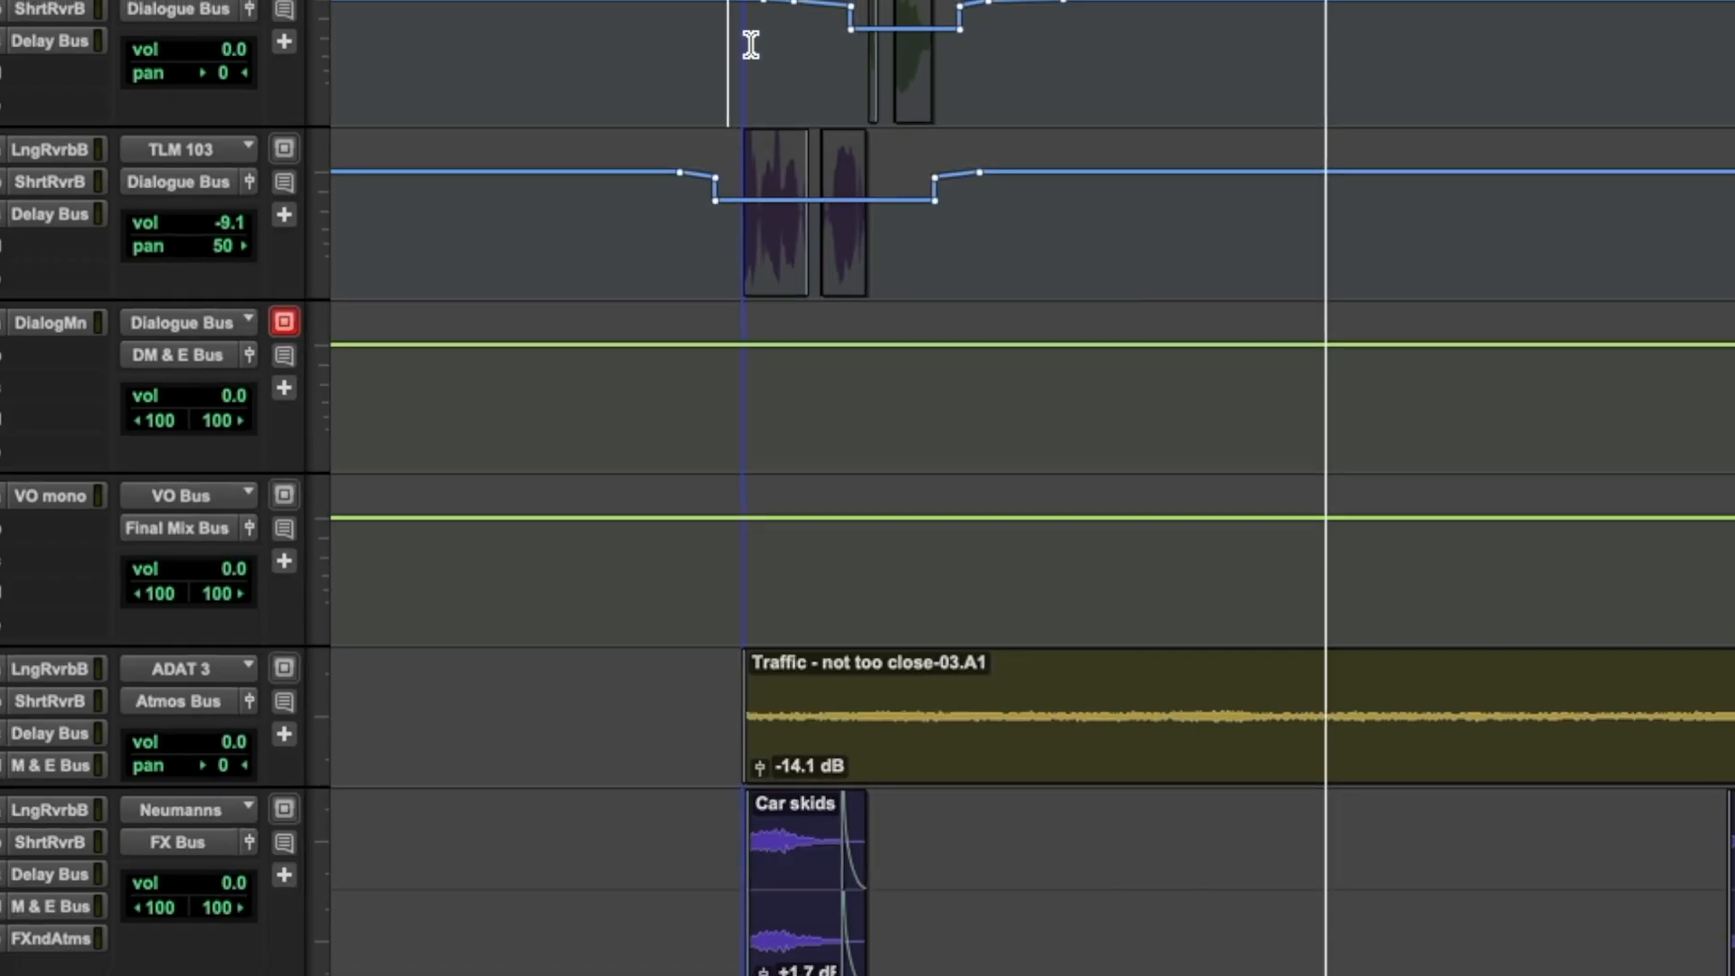
click(744, 41)
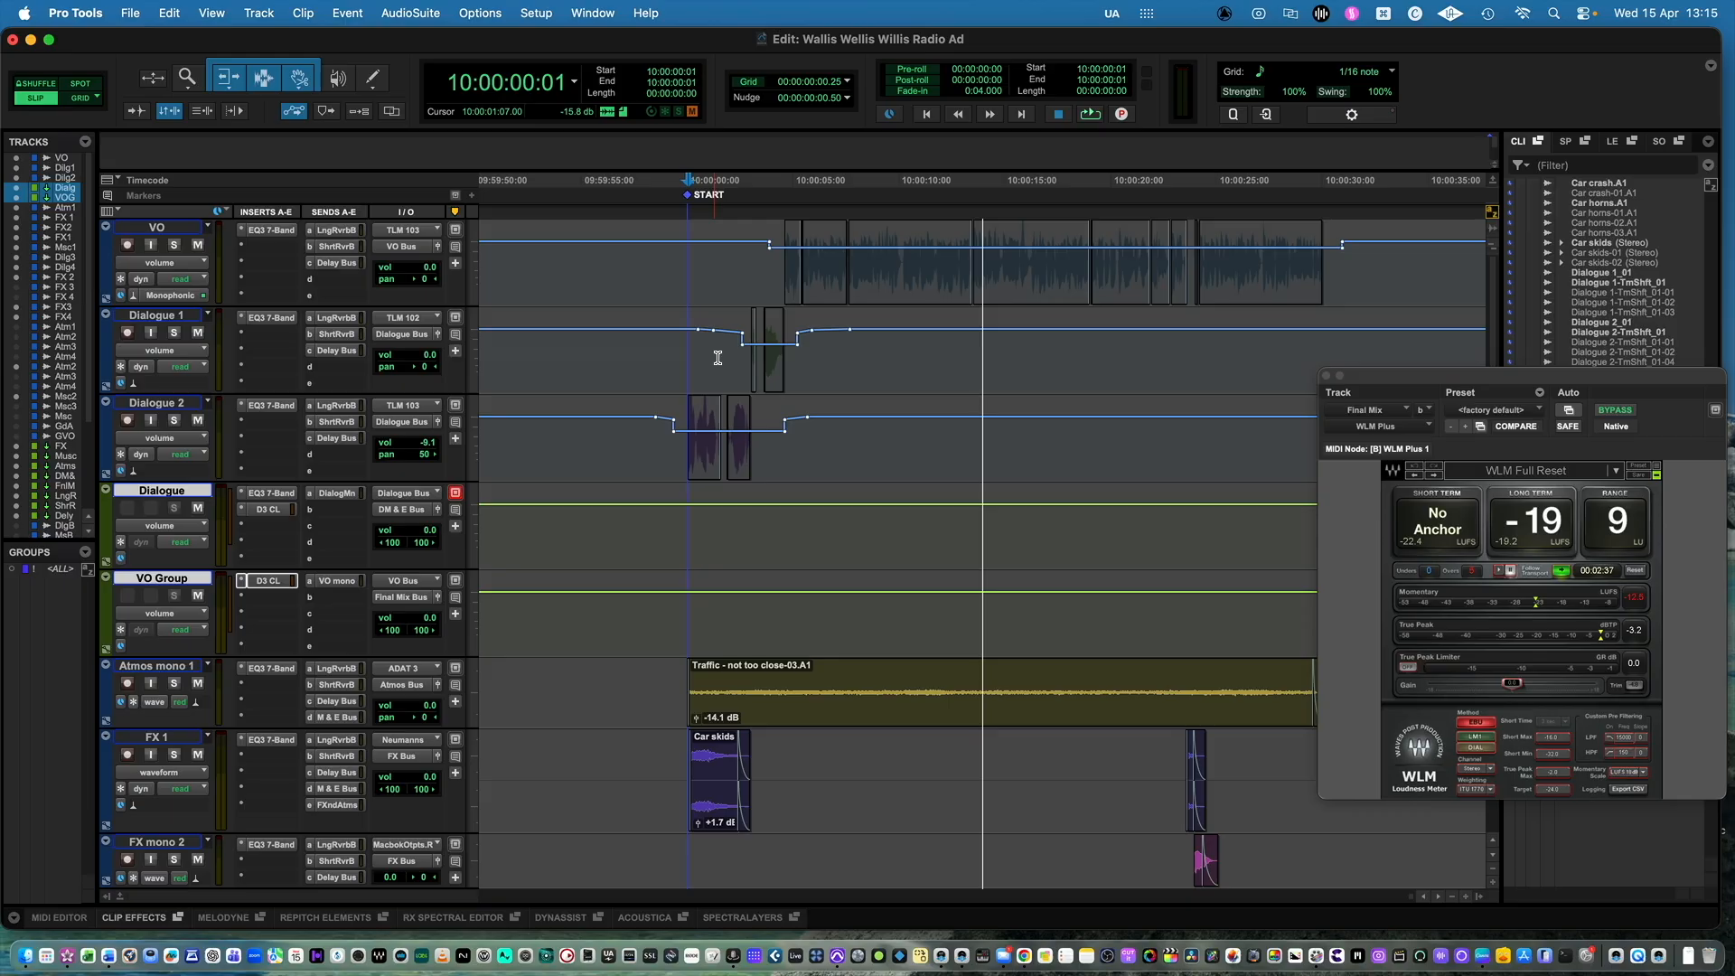
key(space)
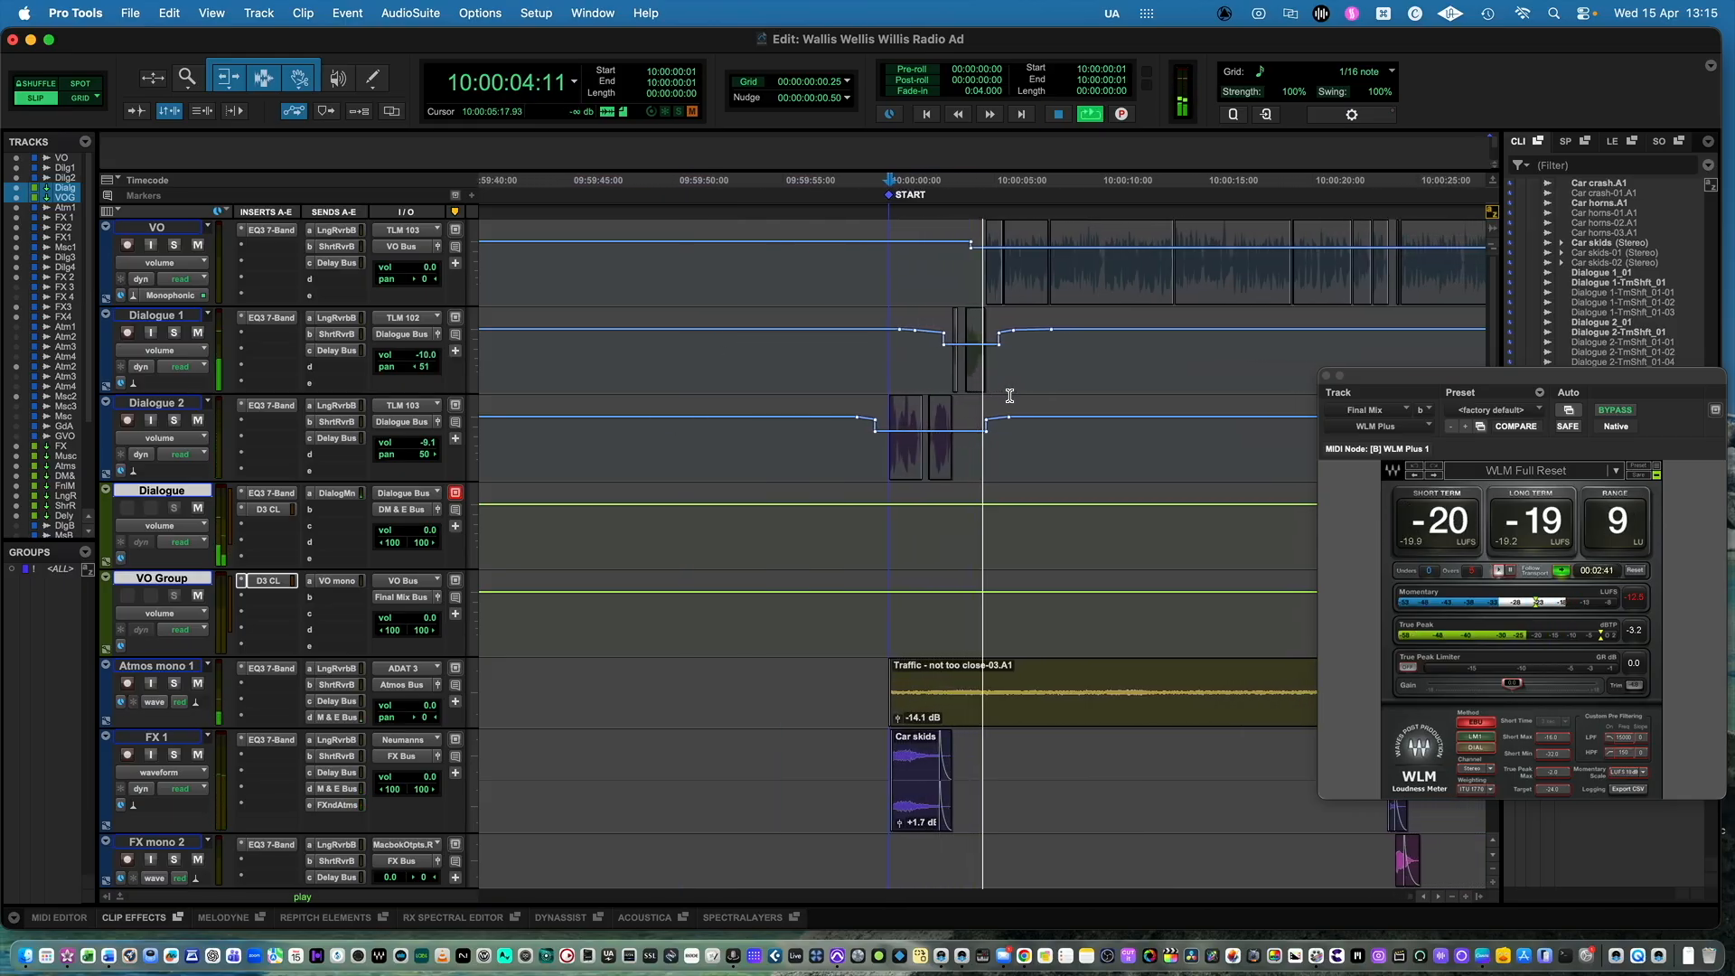
- Draw pan automation on FX 1 that sweeps the opening car skid's left channel from left to right, and play it
scroll(1009, 395, down, 2)
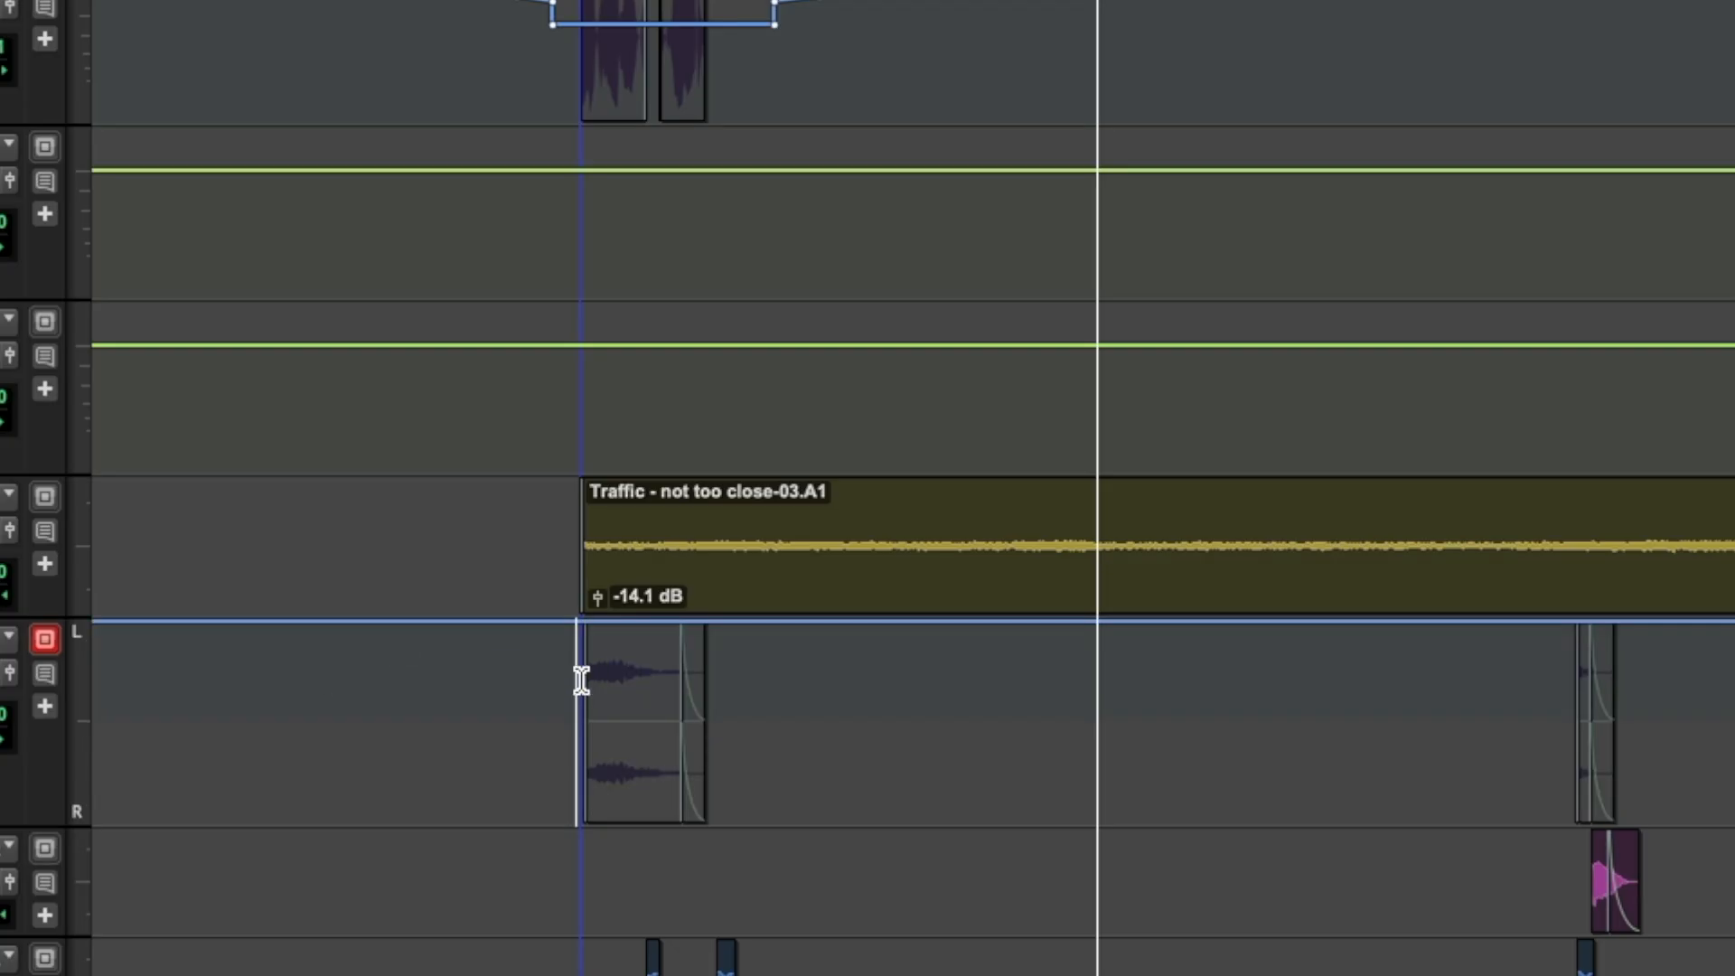
drag(572, 687, 731, 695)
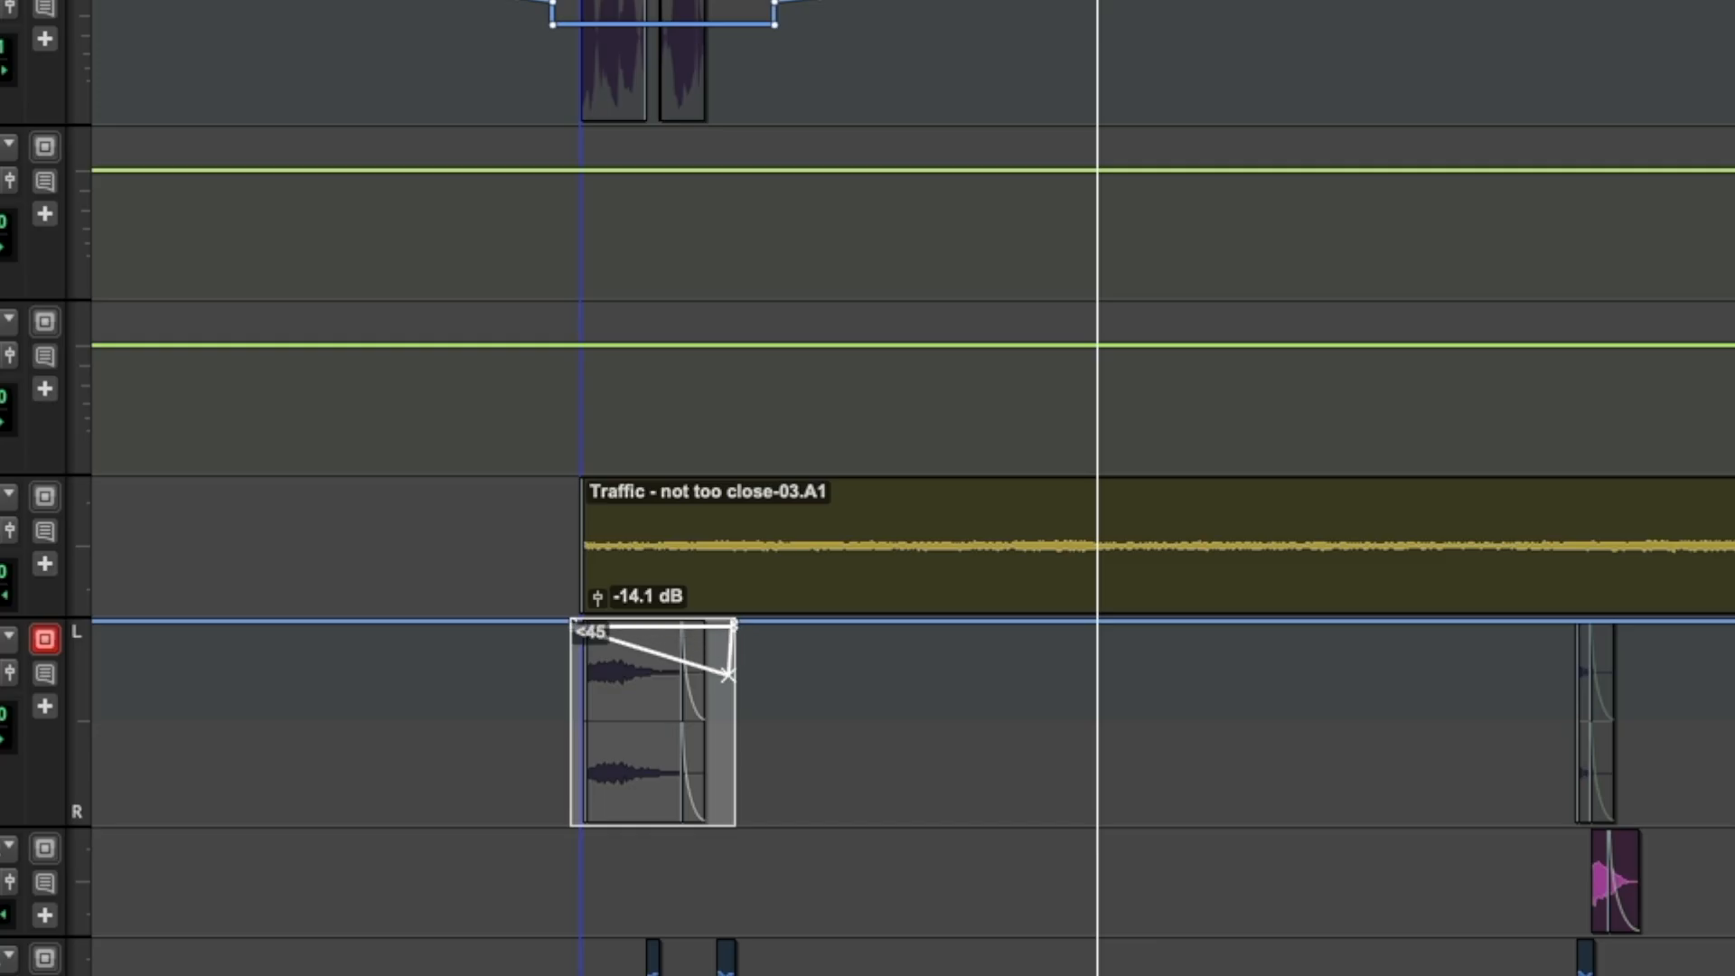
drag(714, 722, 722, 834)
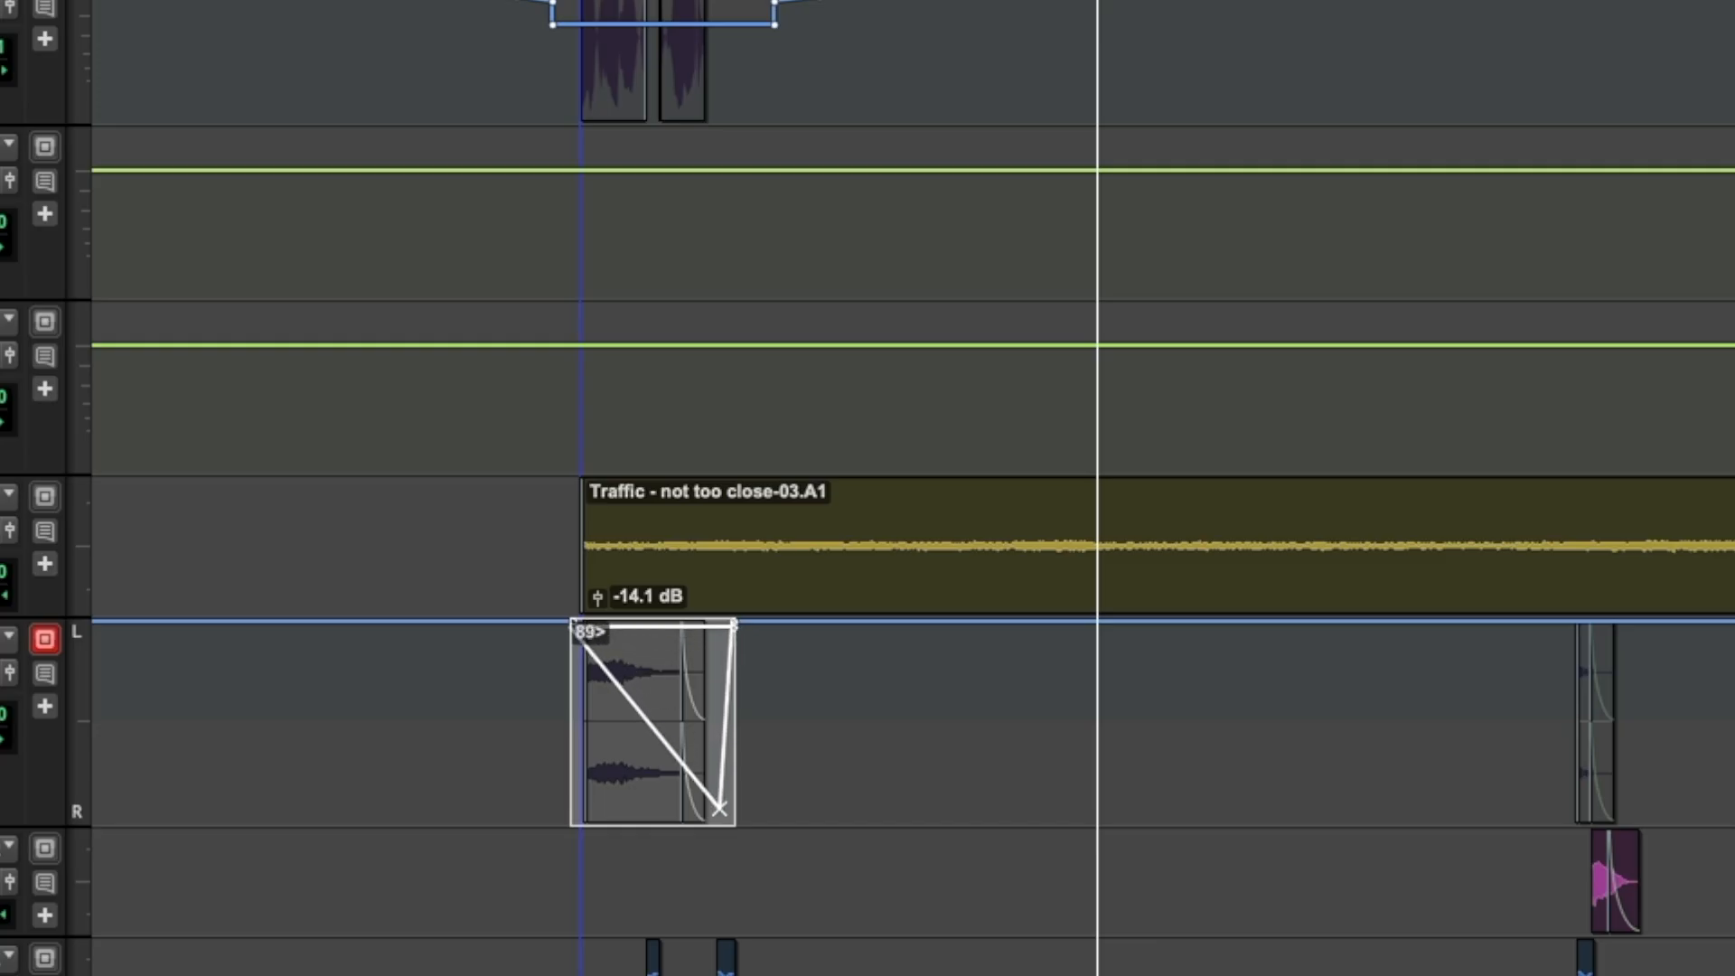
key(space)
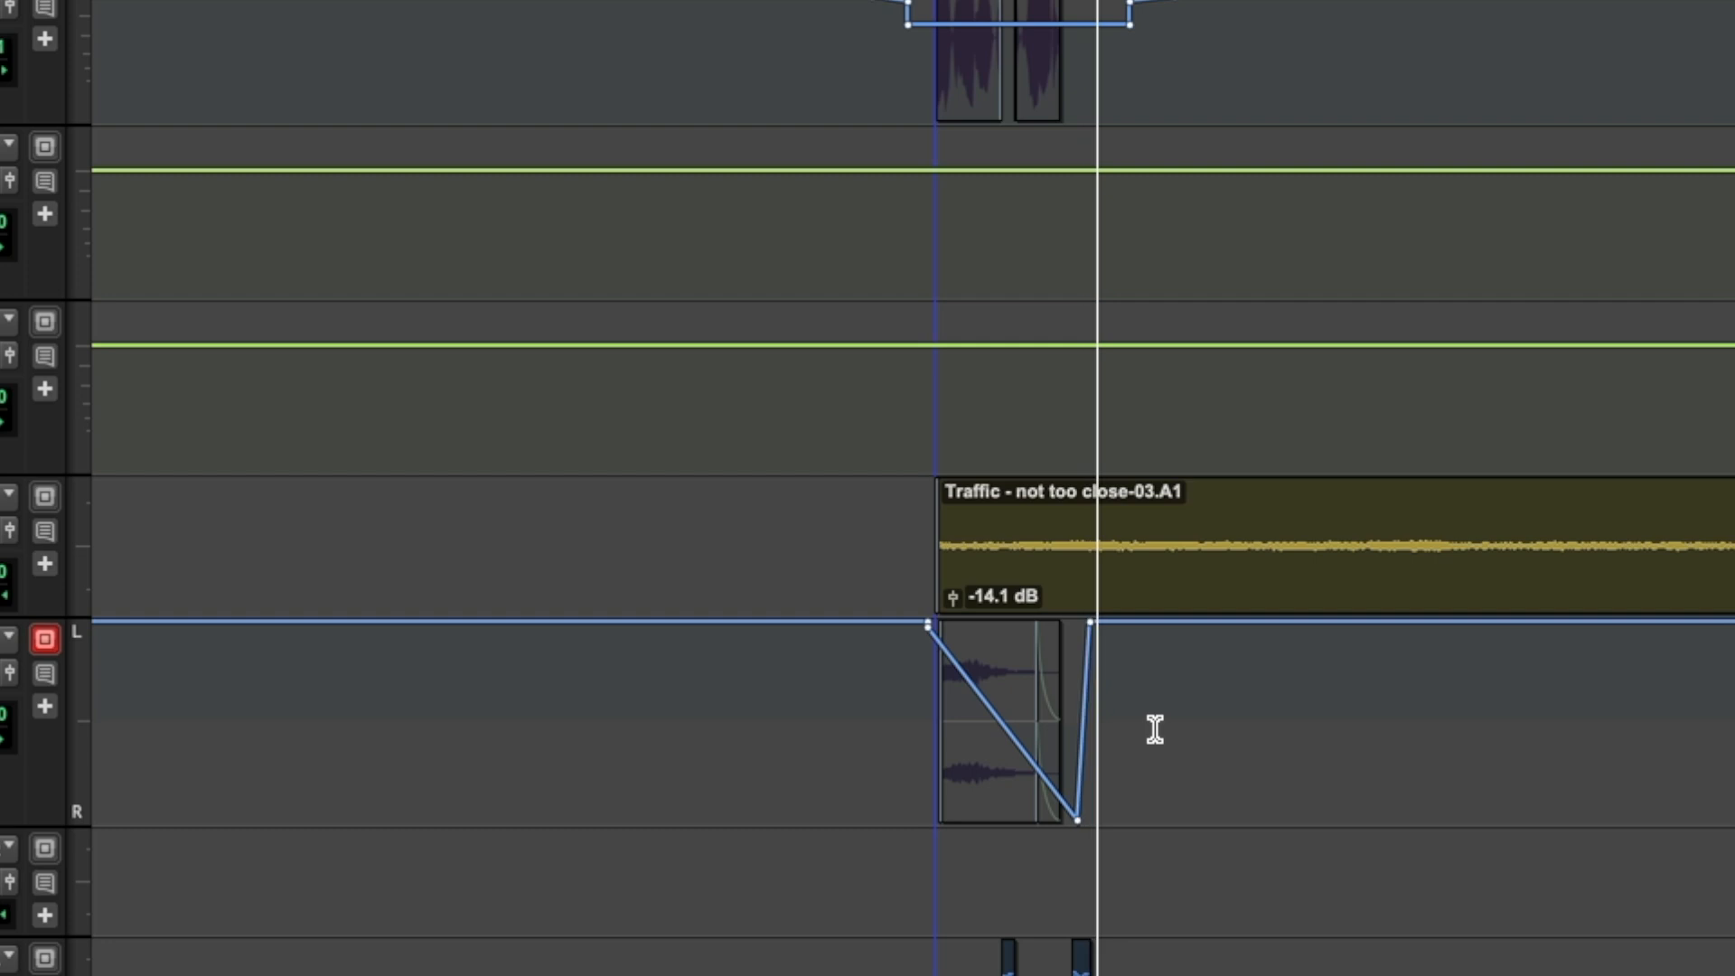
- Return the tracks to waveform view and set the tracks from VO through Music 1 to touch automation mode
scroll(1155, 729, up, 3)
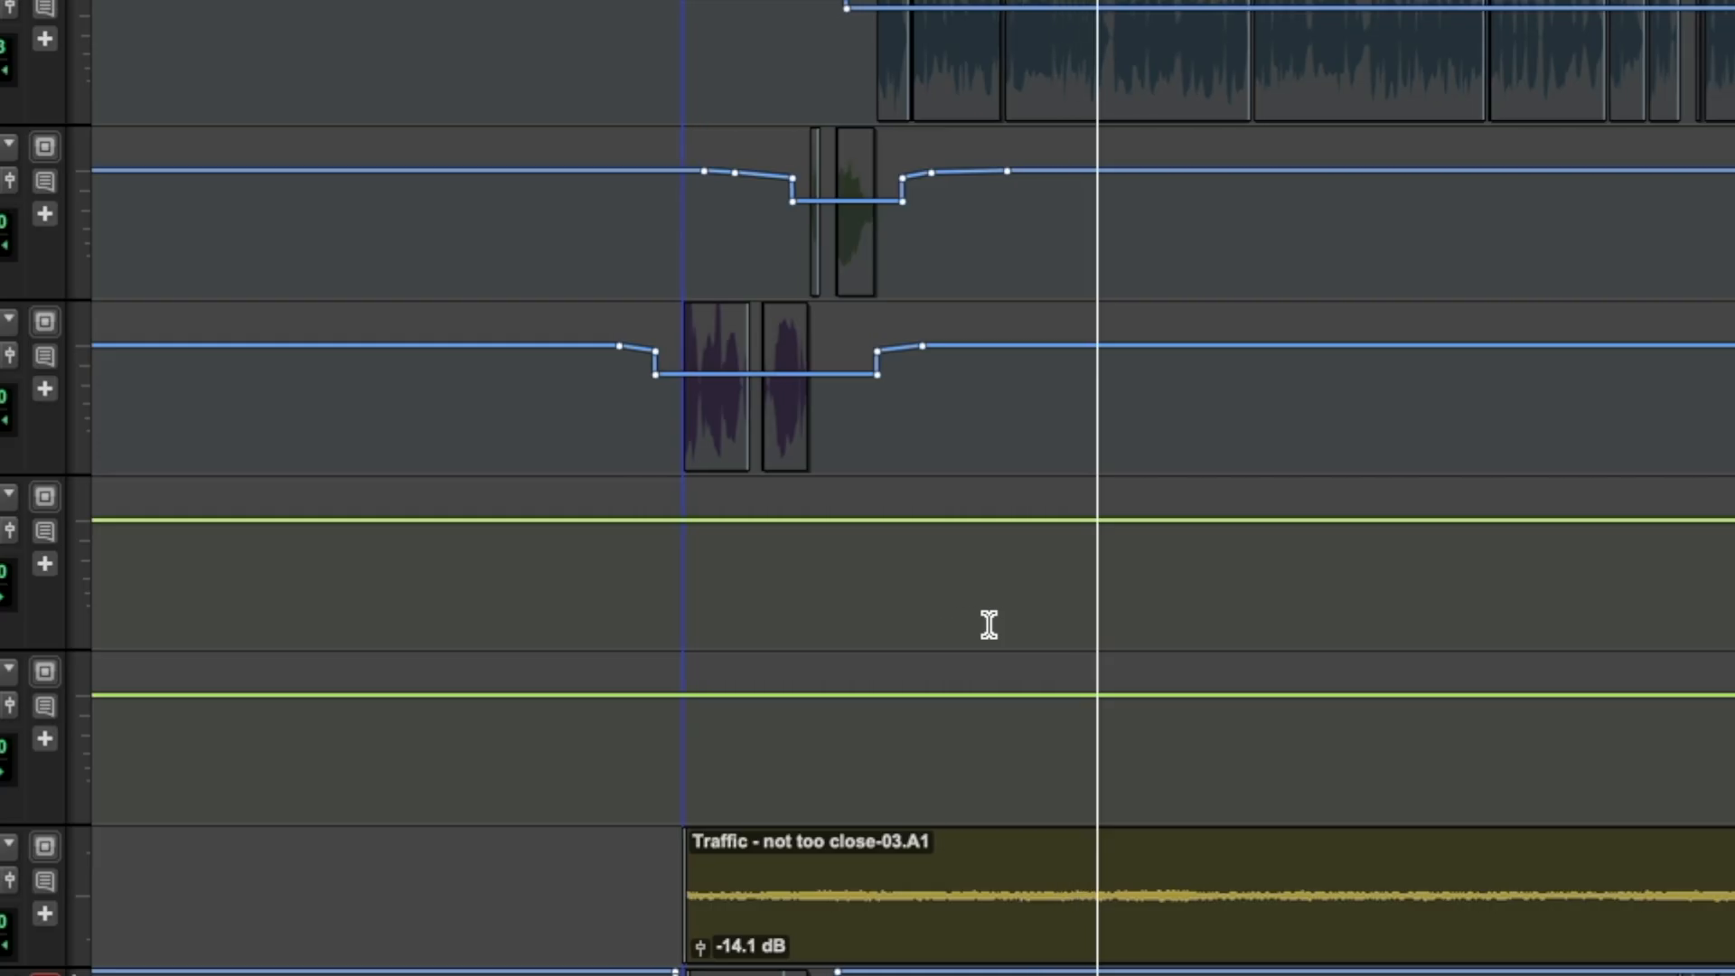
key(ctrl+minus)
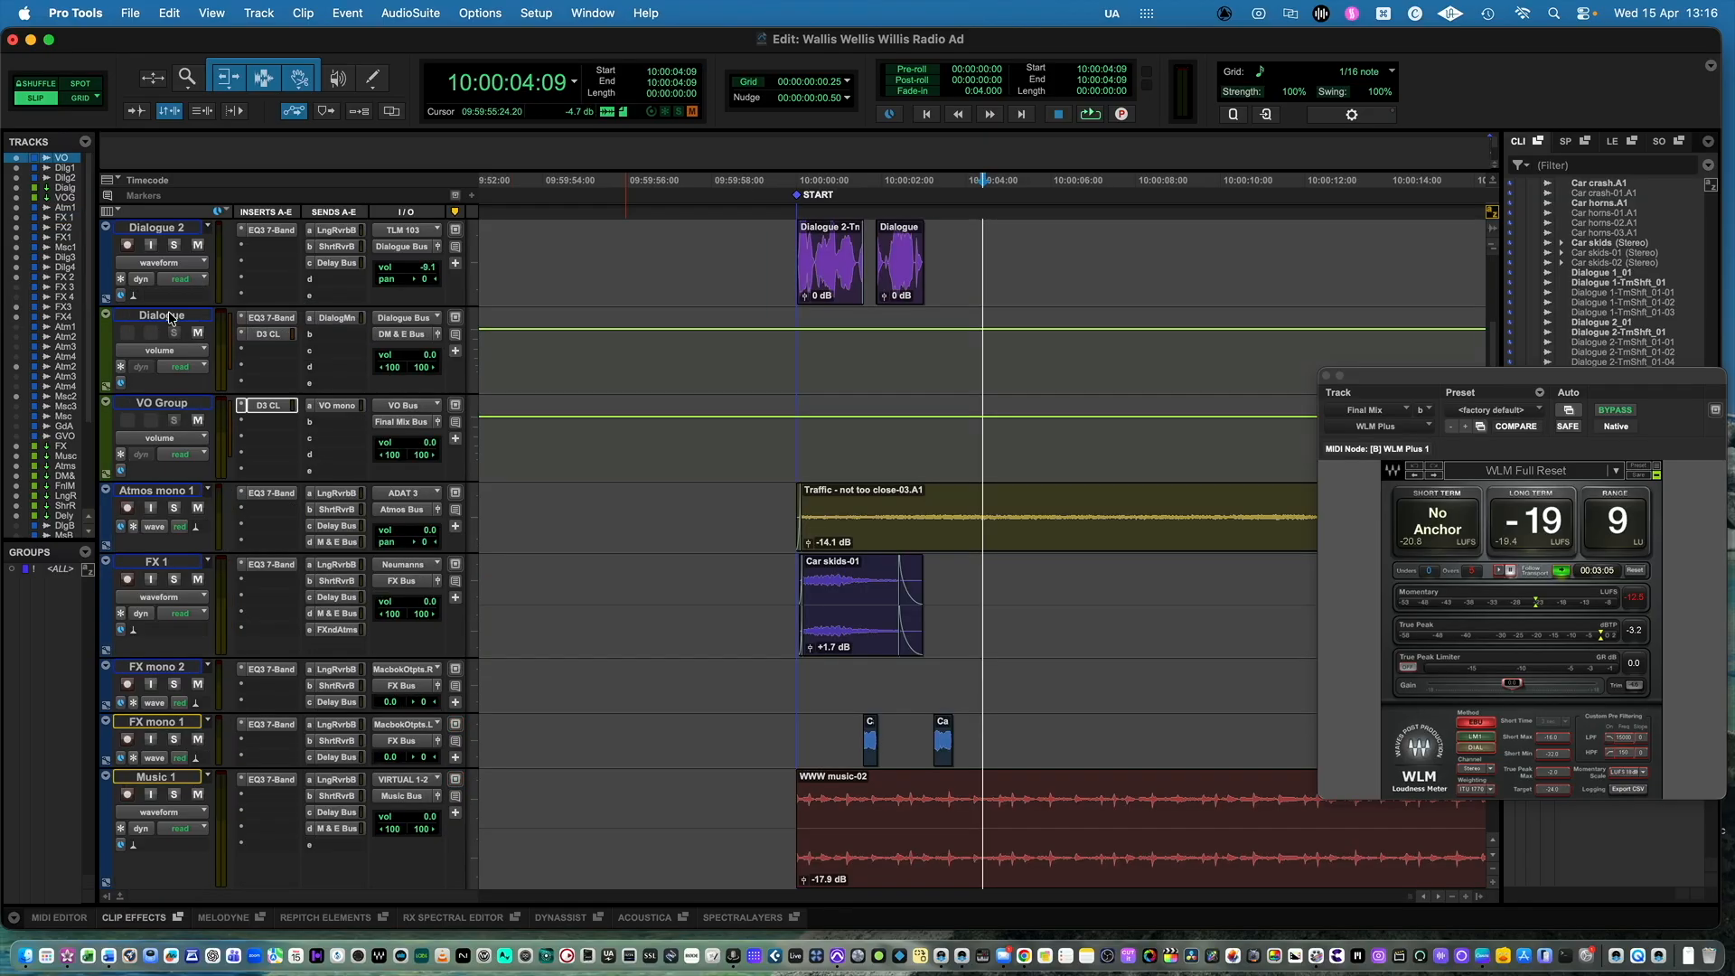
shift+click(170, 778)
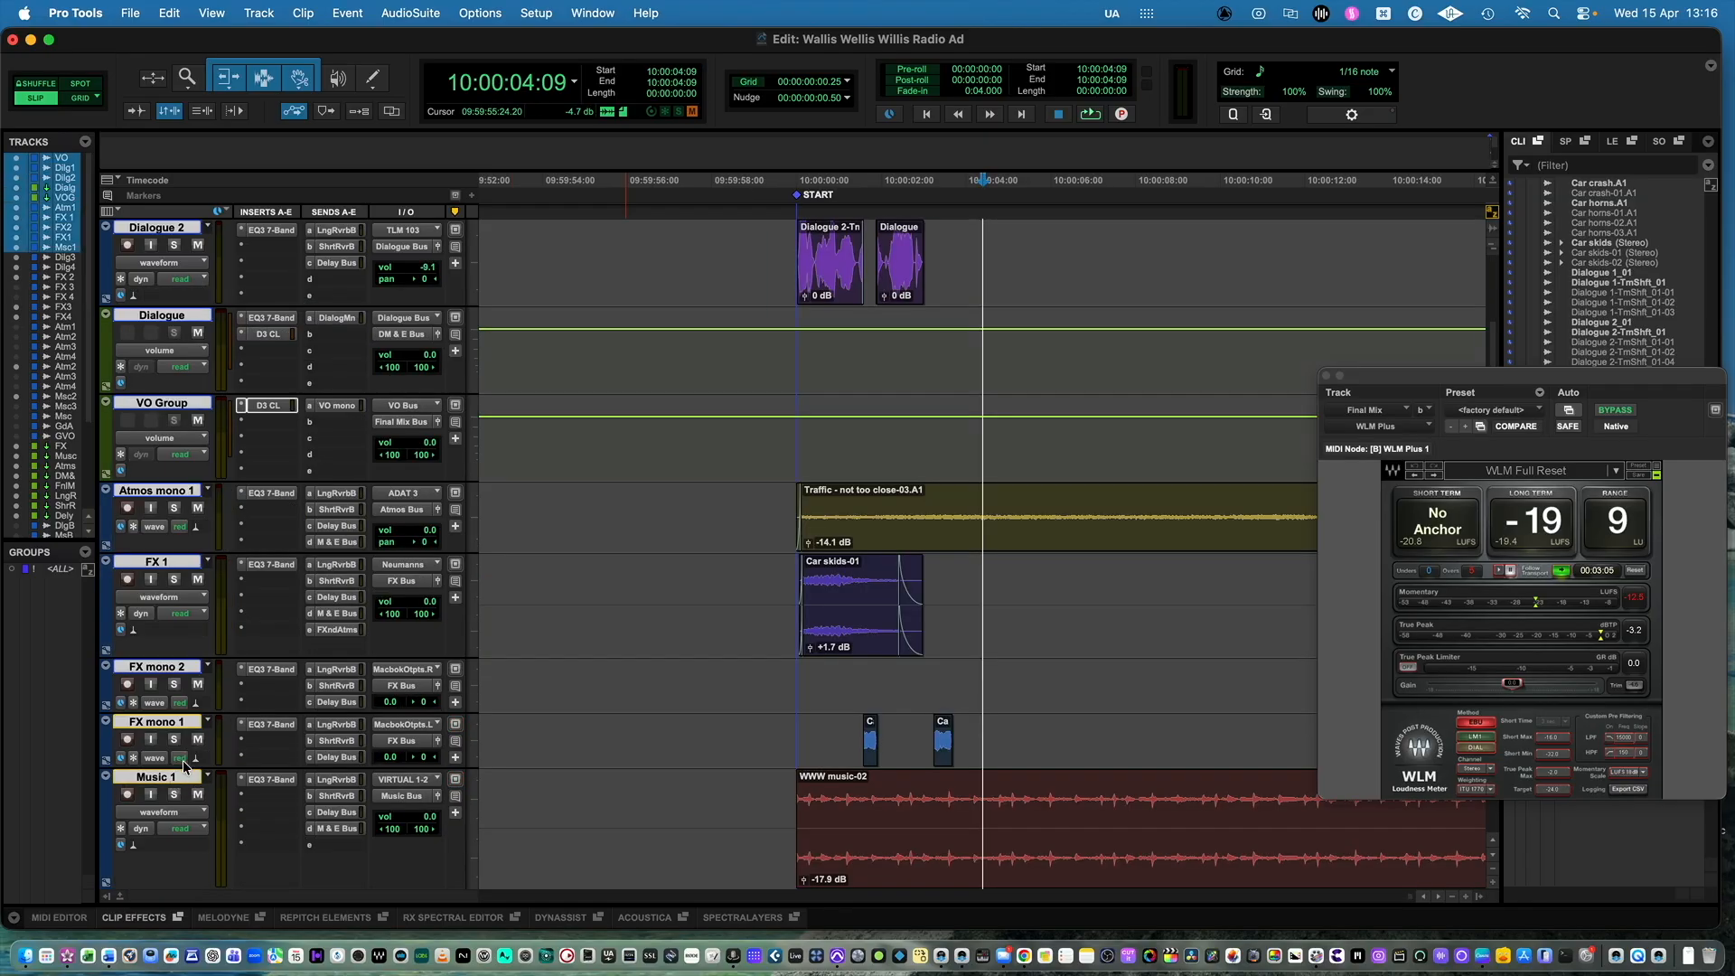
click(182, 760)
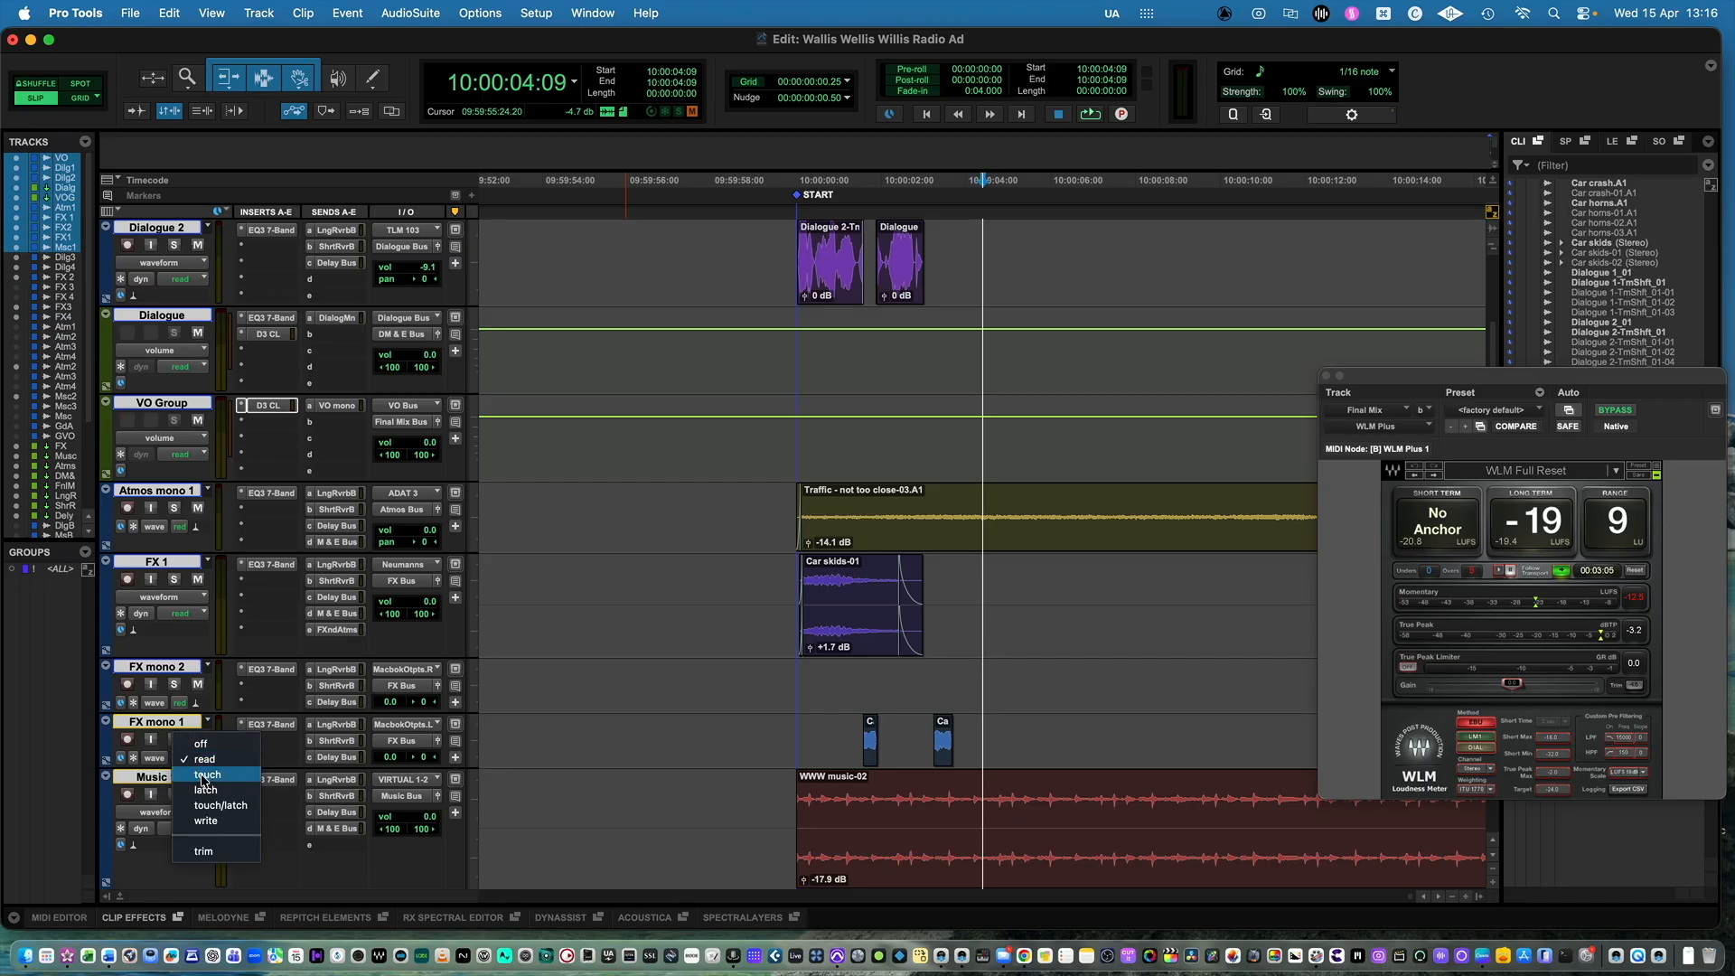
click(204, 775)
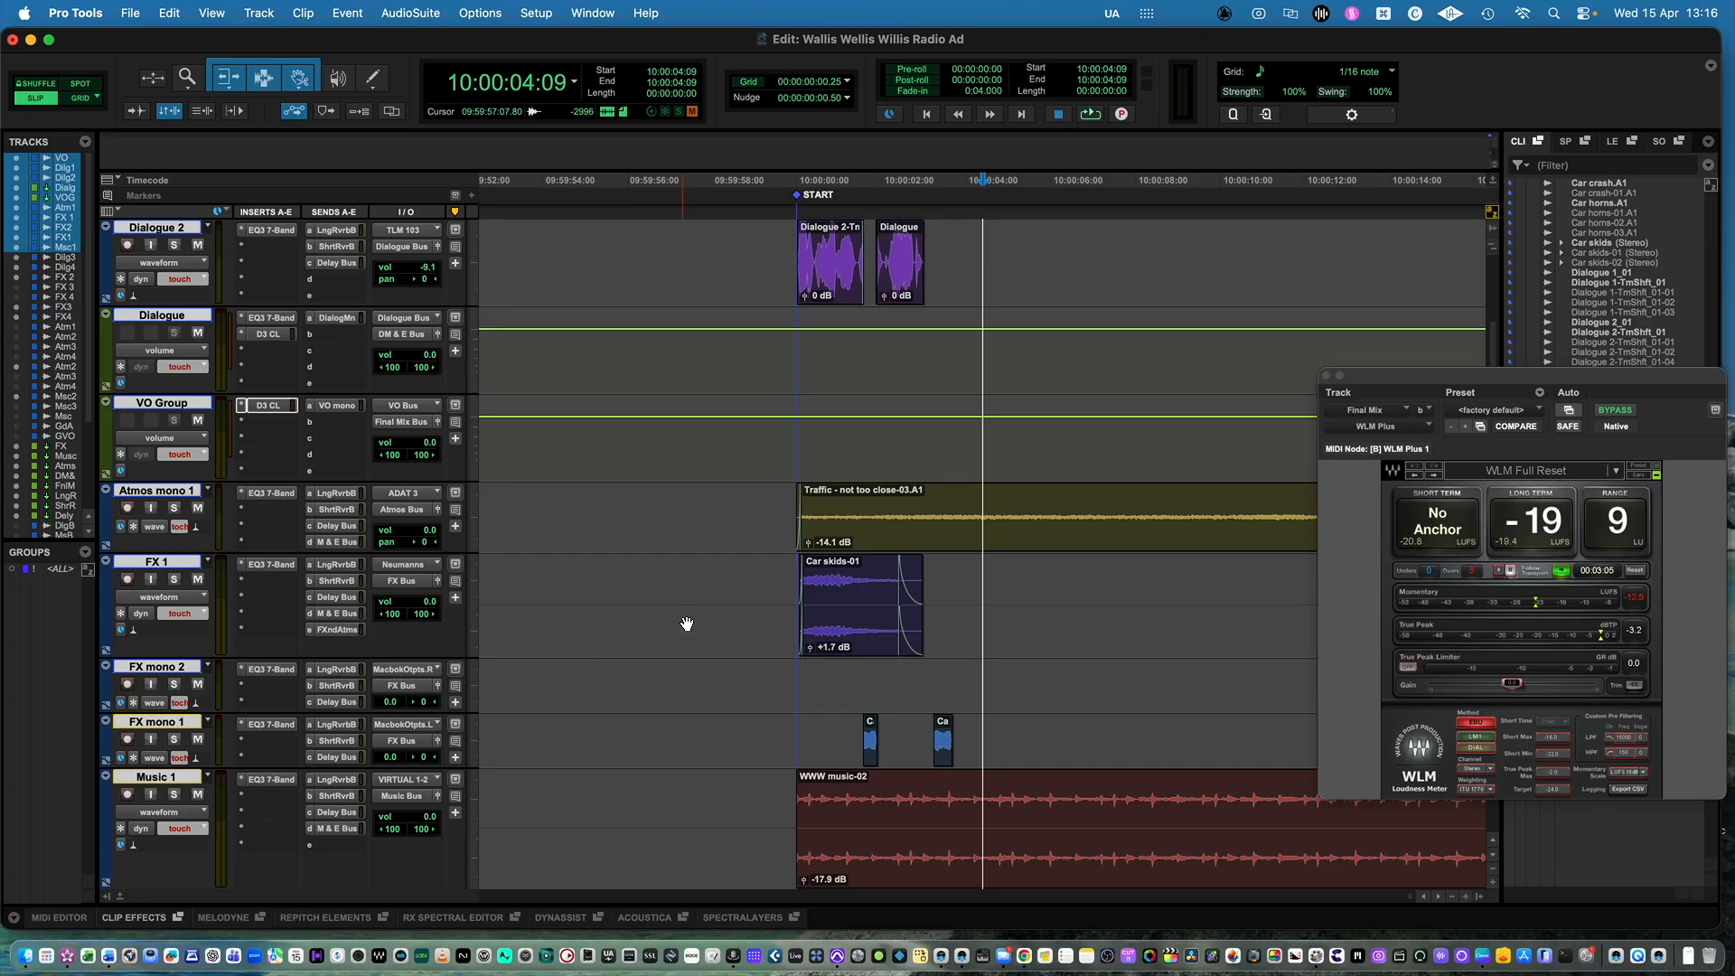
- Record touch volume automation on the VO track by riding its level through the voice-over clips
scroll(687, 624, up, 4)
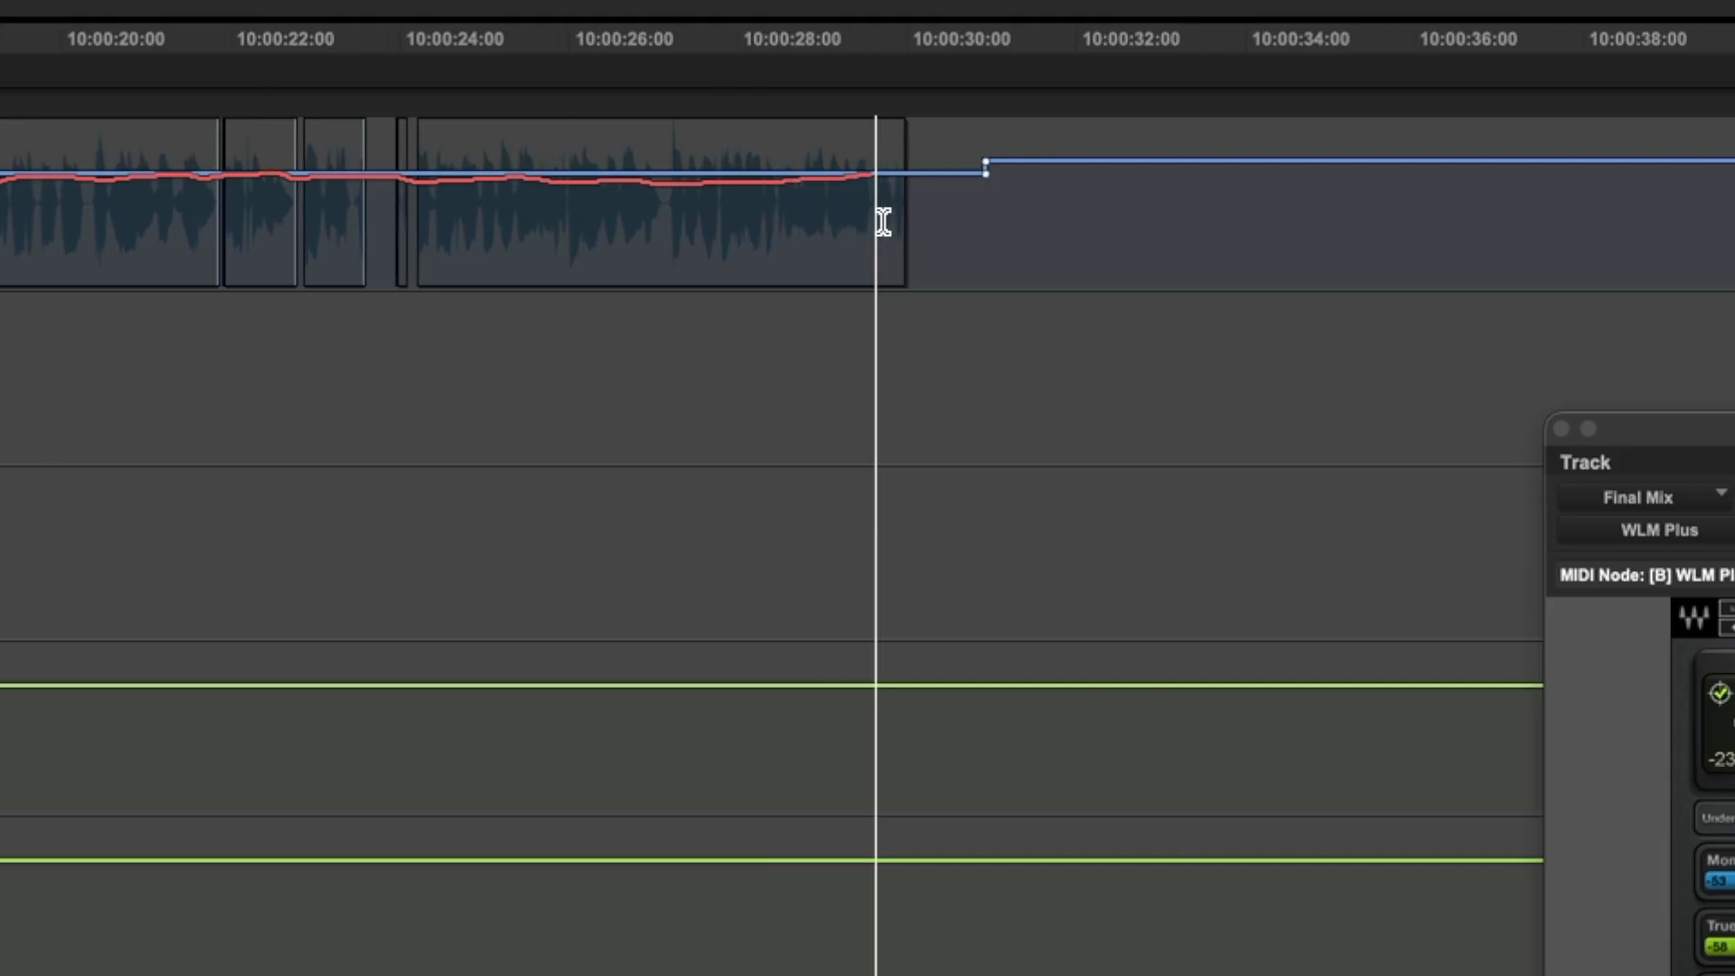
click(769, 291)
key(r)
key(r)
key(r)
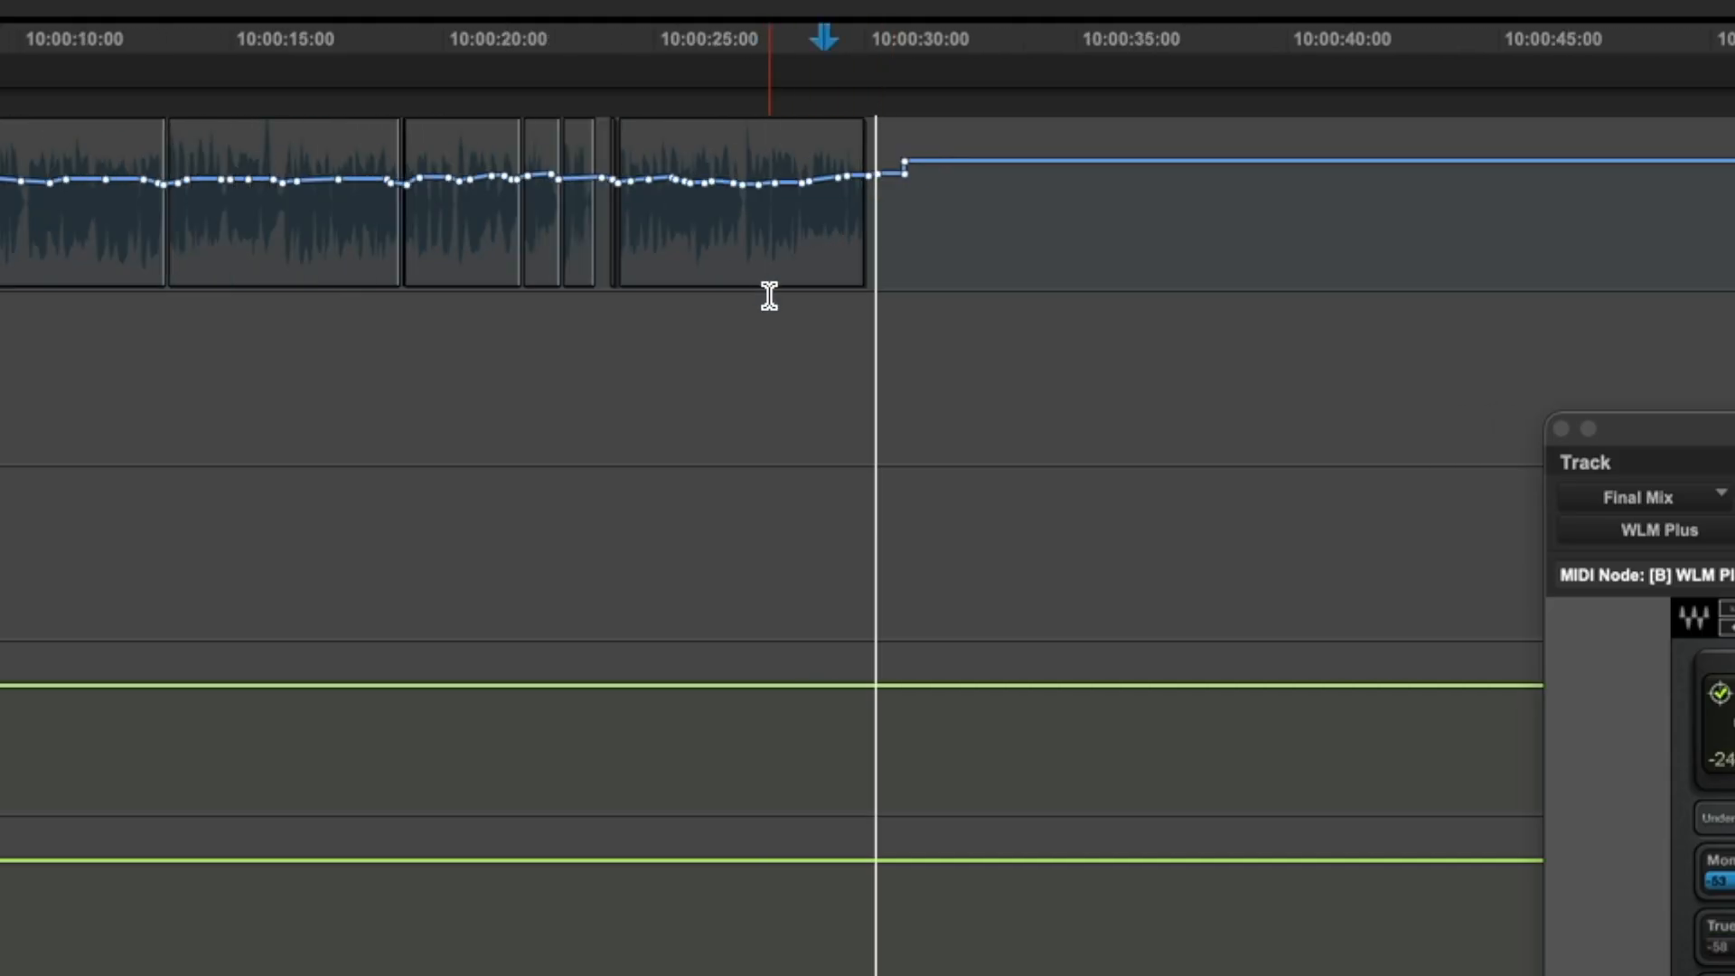
- Record touch volume automation on the Dialogue 2 and Dialogue 1 tracks around their opening lines
key(t)
key(t)
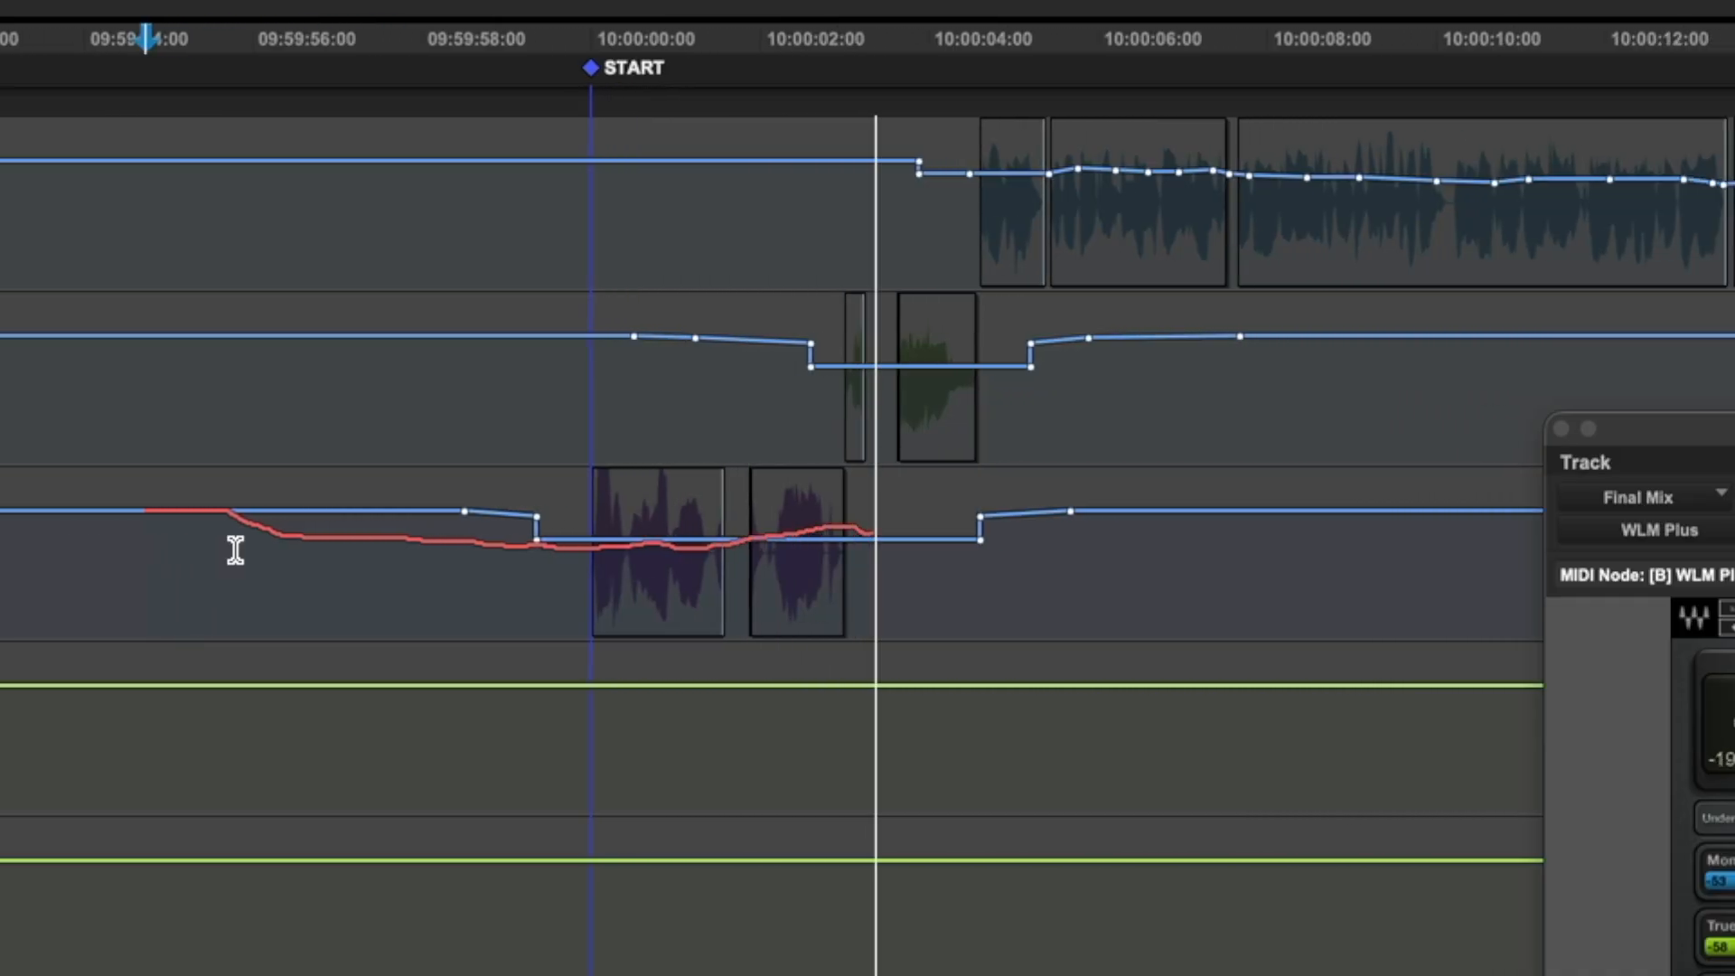
key(space)
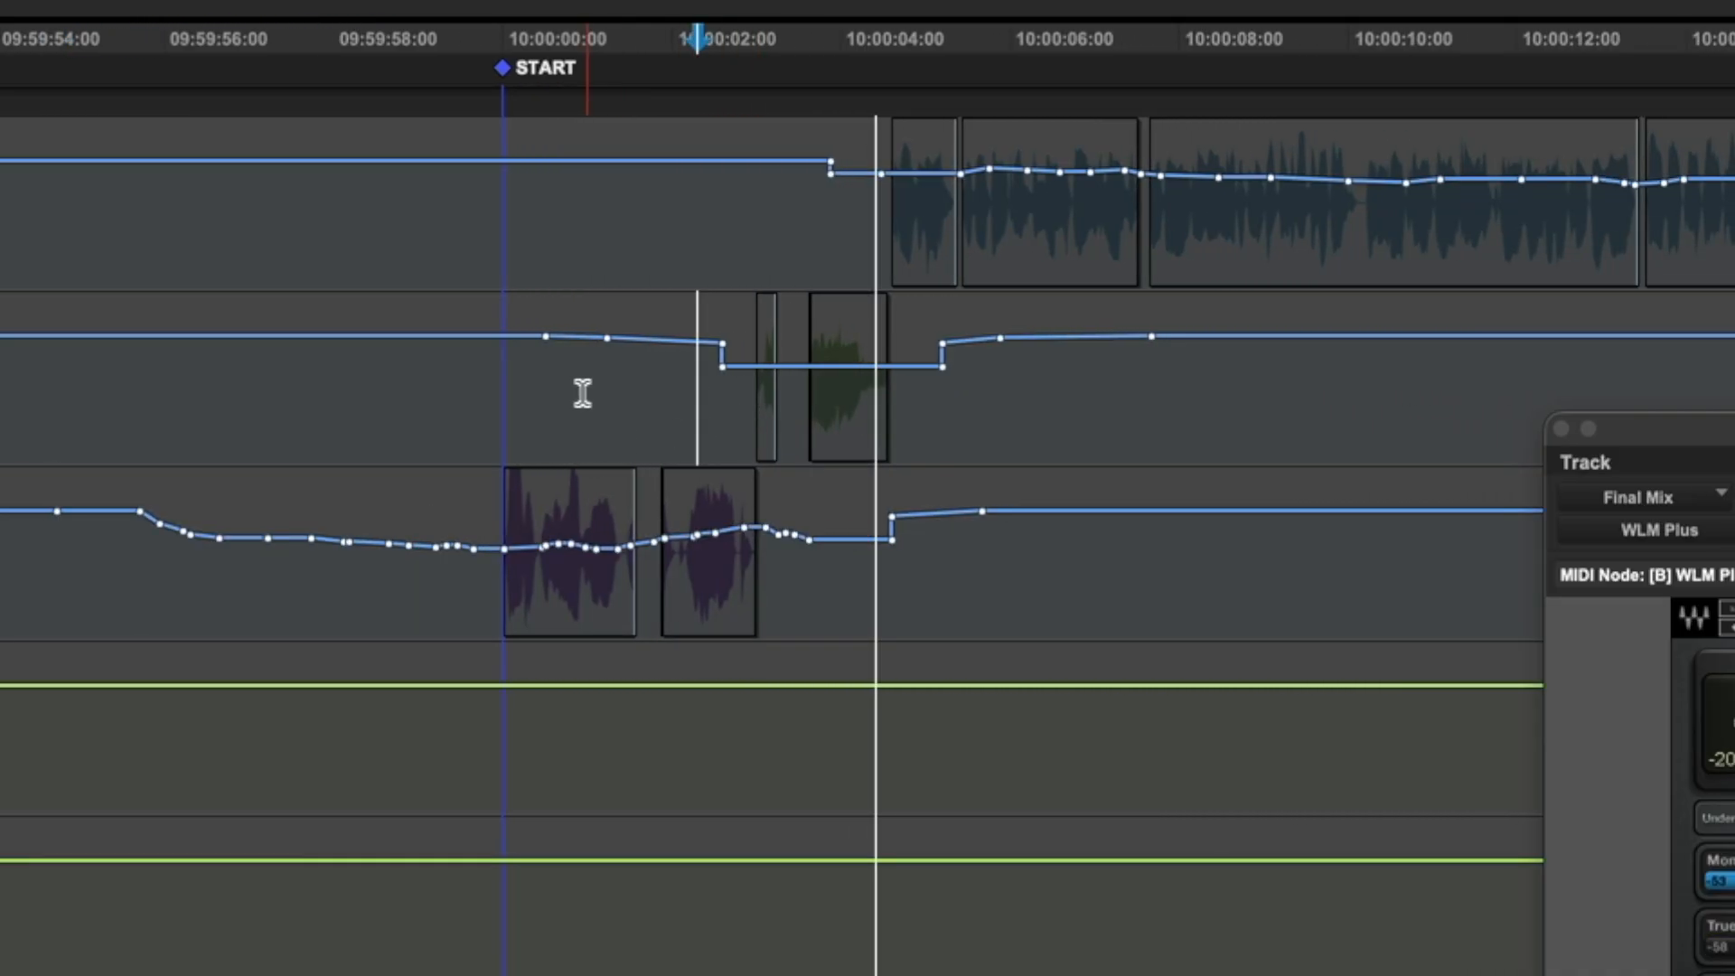
click(540, 389)
key(space)
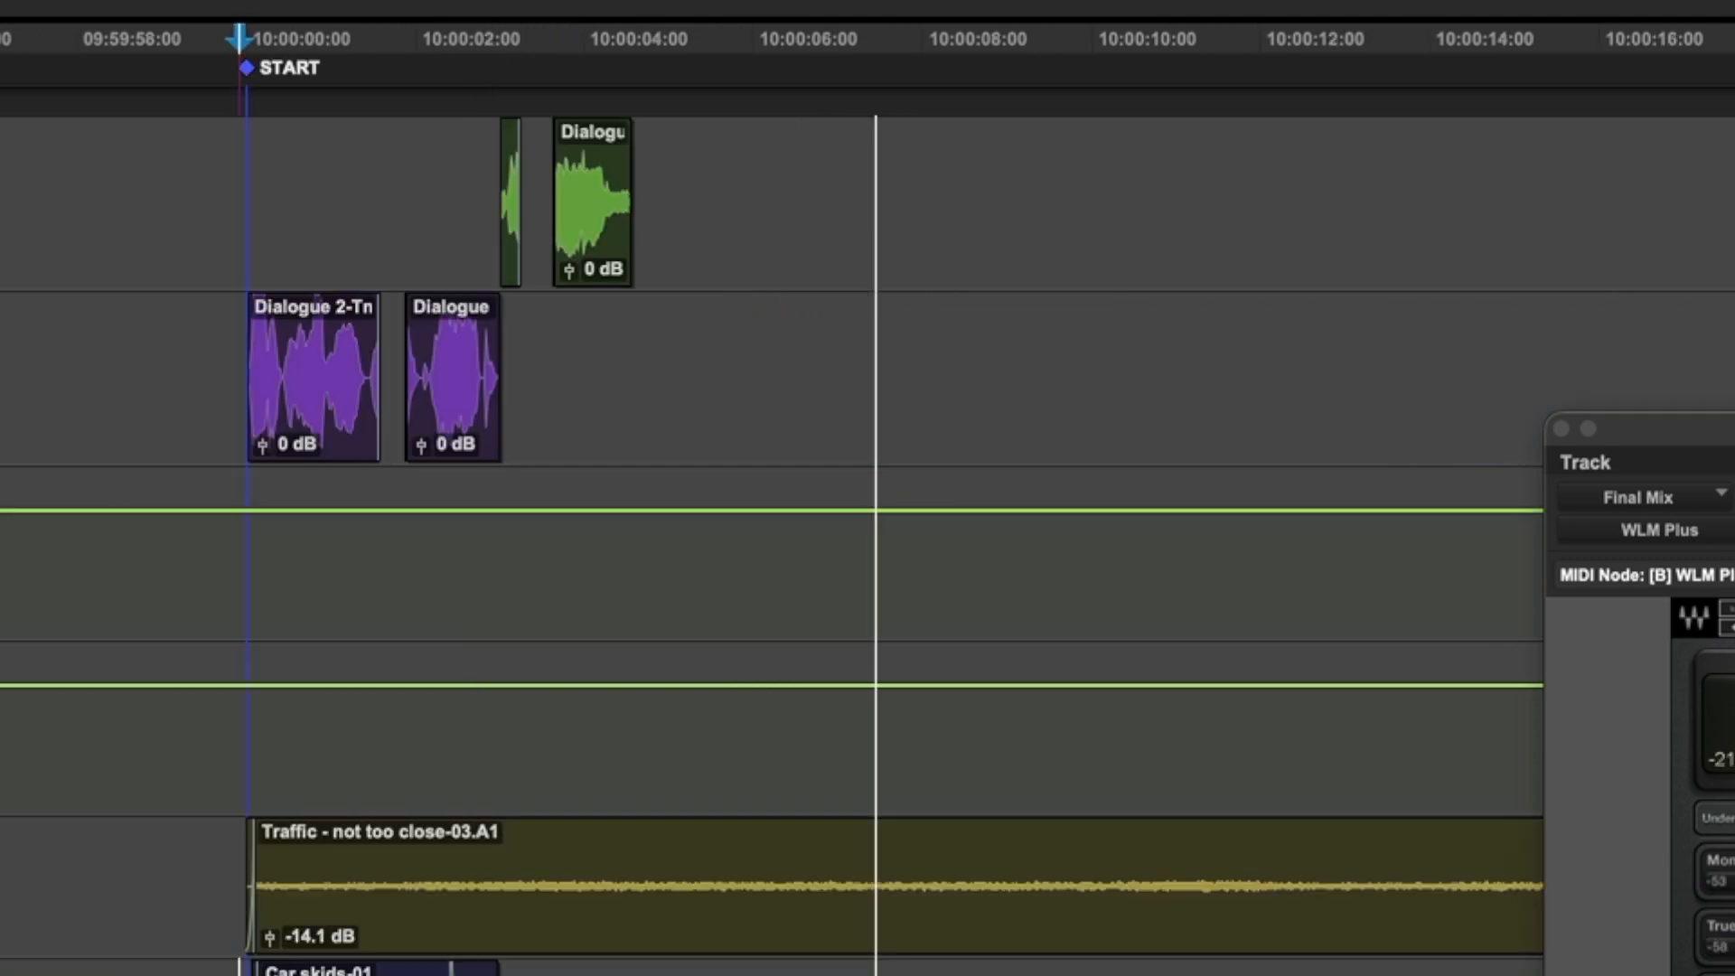
- Play the mix from just before the START marker to check the new volume rides and loudness
scroll(768, 543, down, 2)
scroll(244, 795, down, 3)
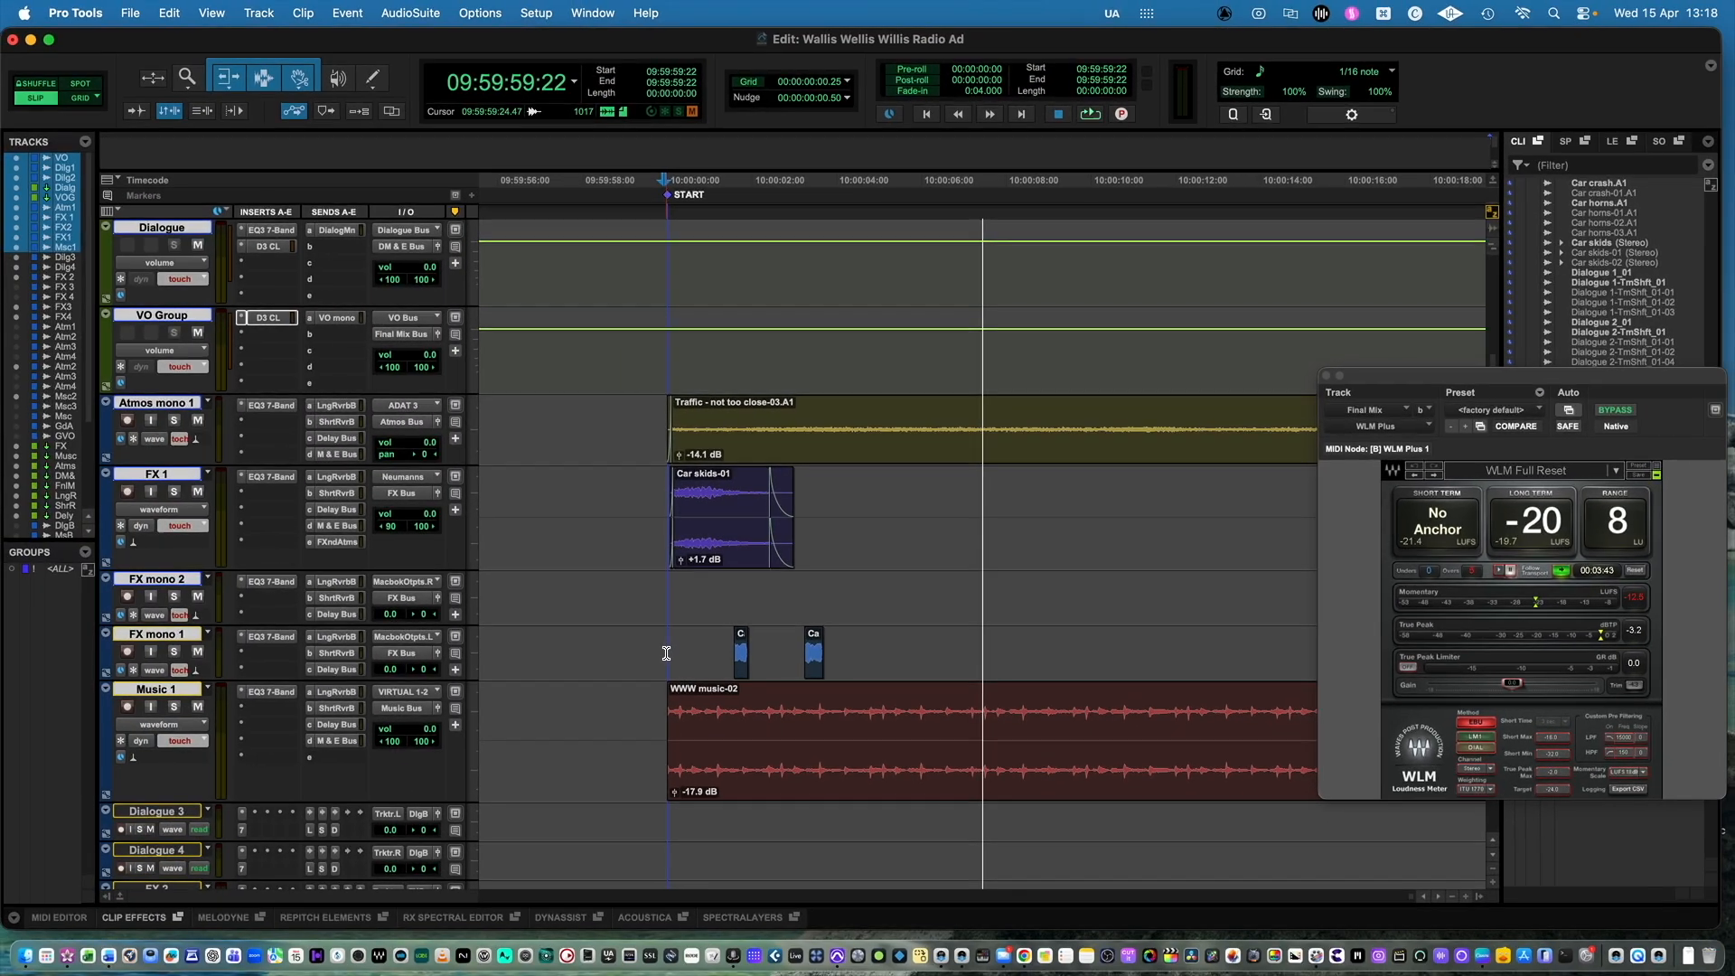
key(space)
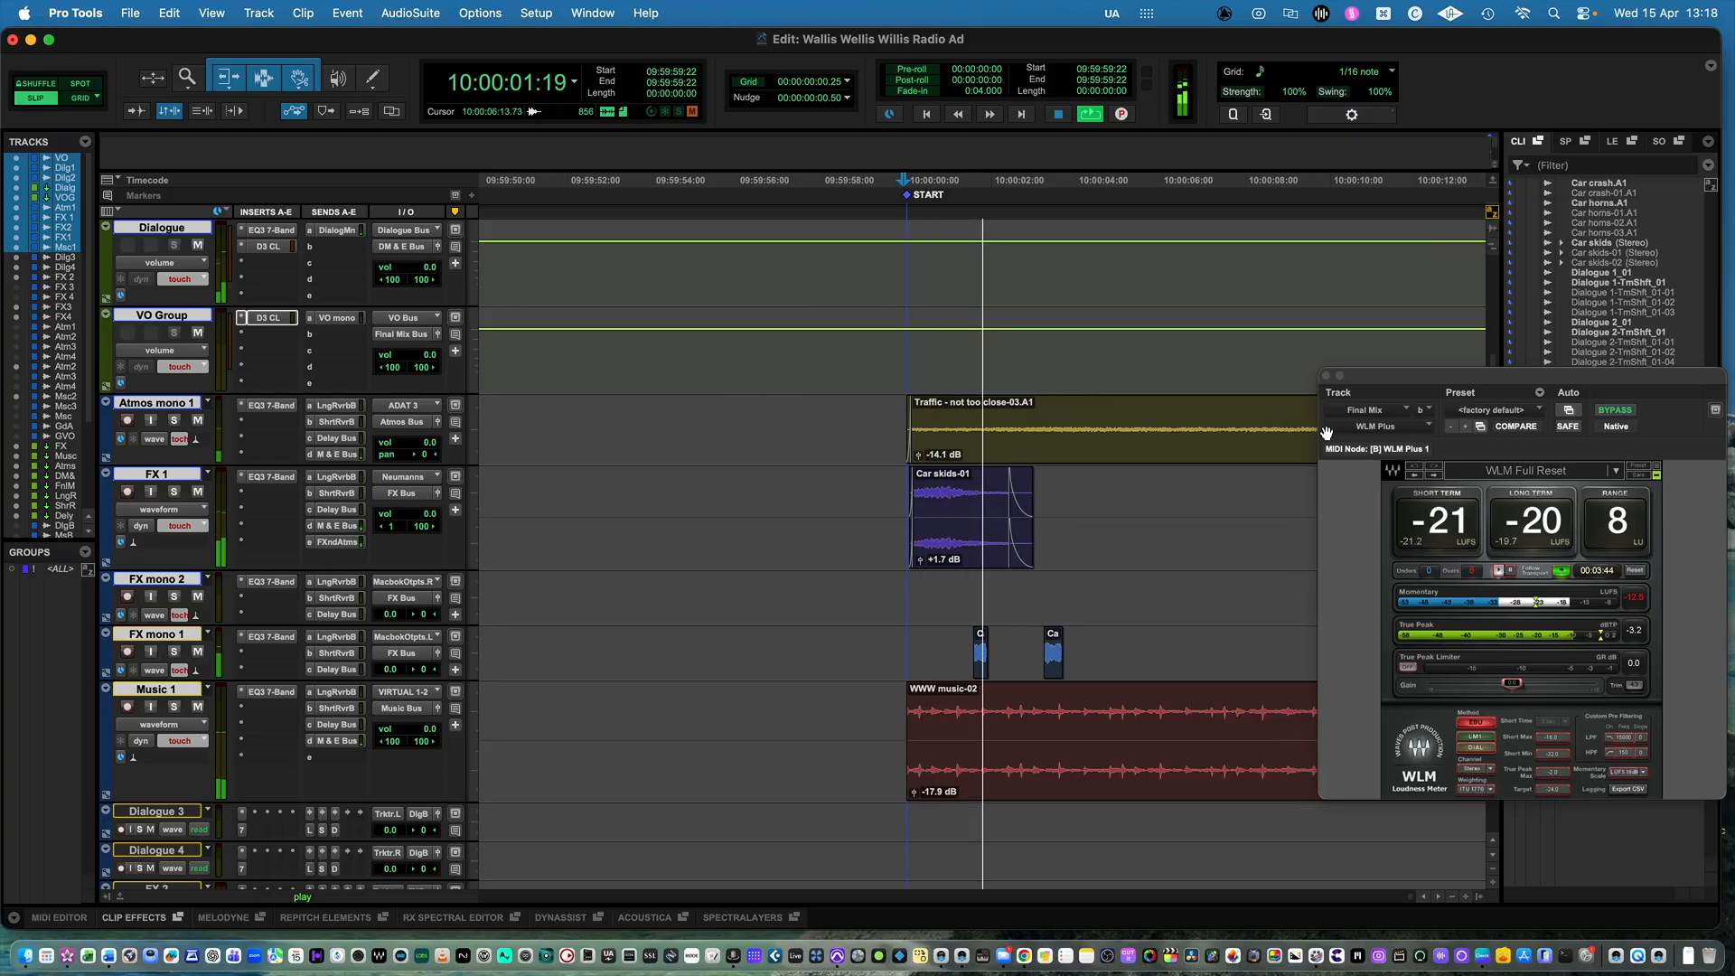
drag(1388, 382, 1380, 421)
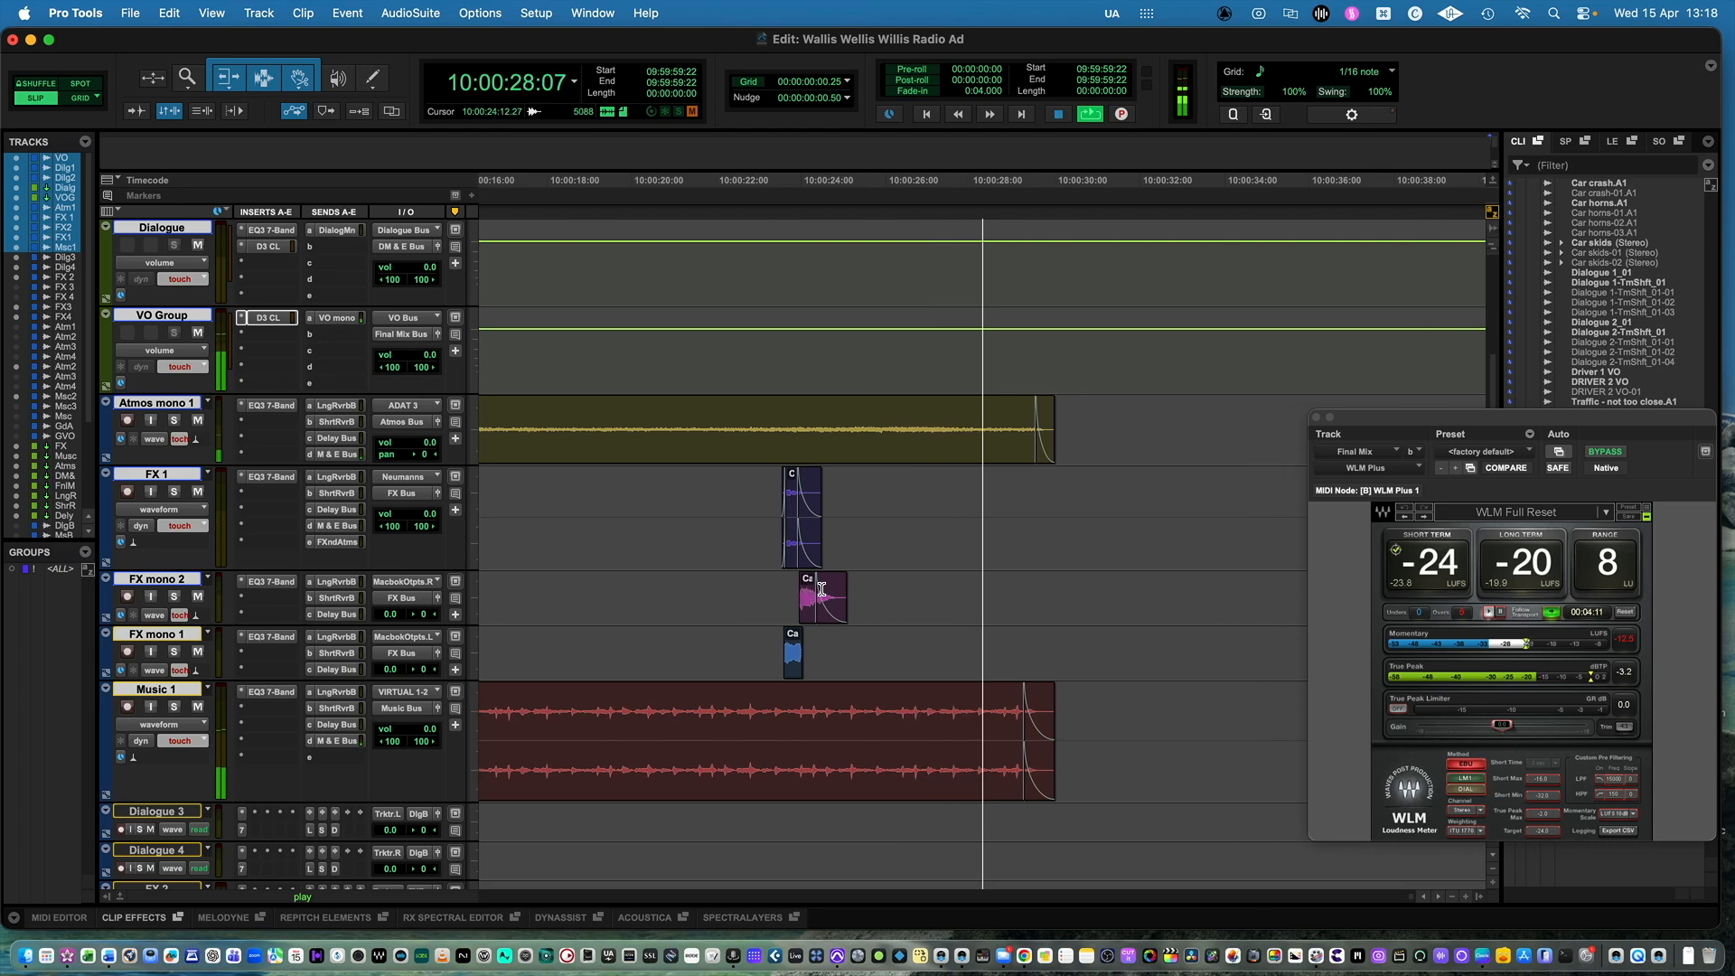
- Lower the volume automation around the car crash clip on FX mono 2 and play that section
click(710, 590)
click(711, 593)
key(minus)
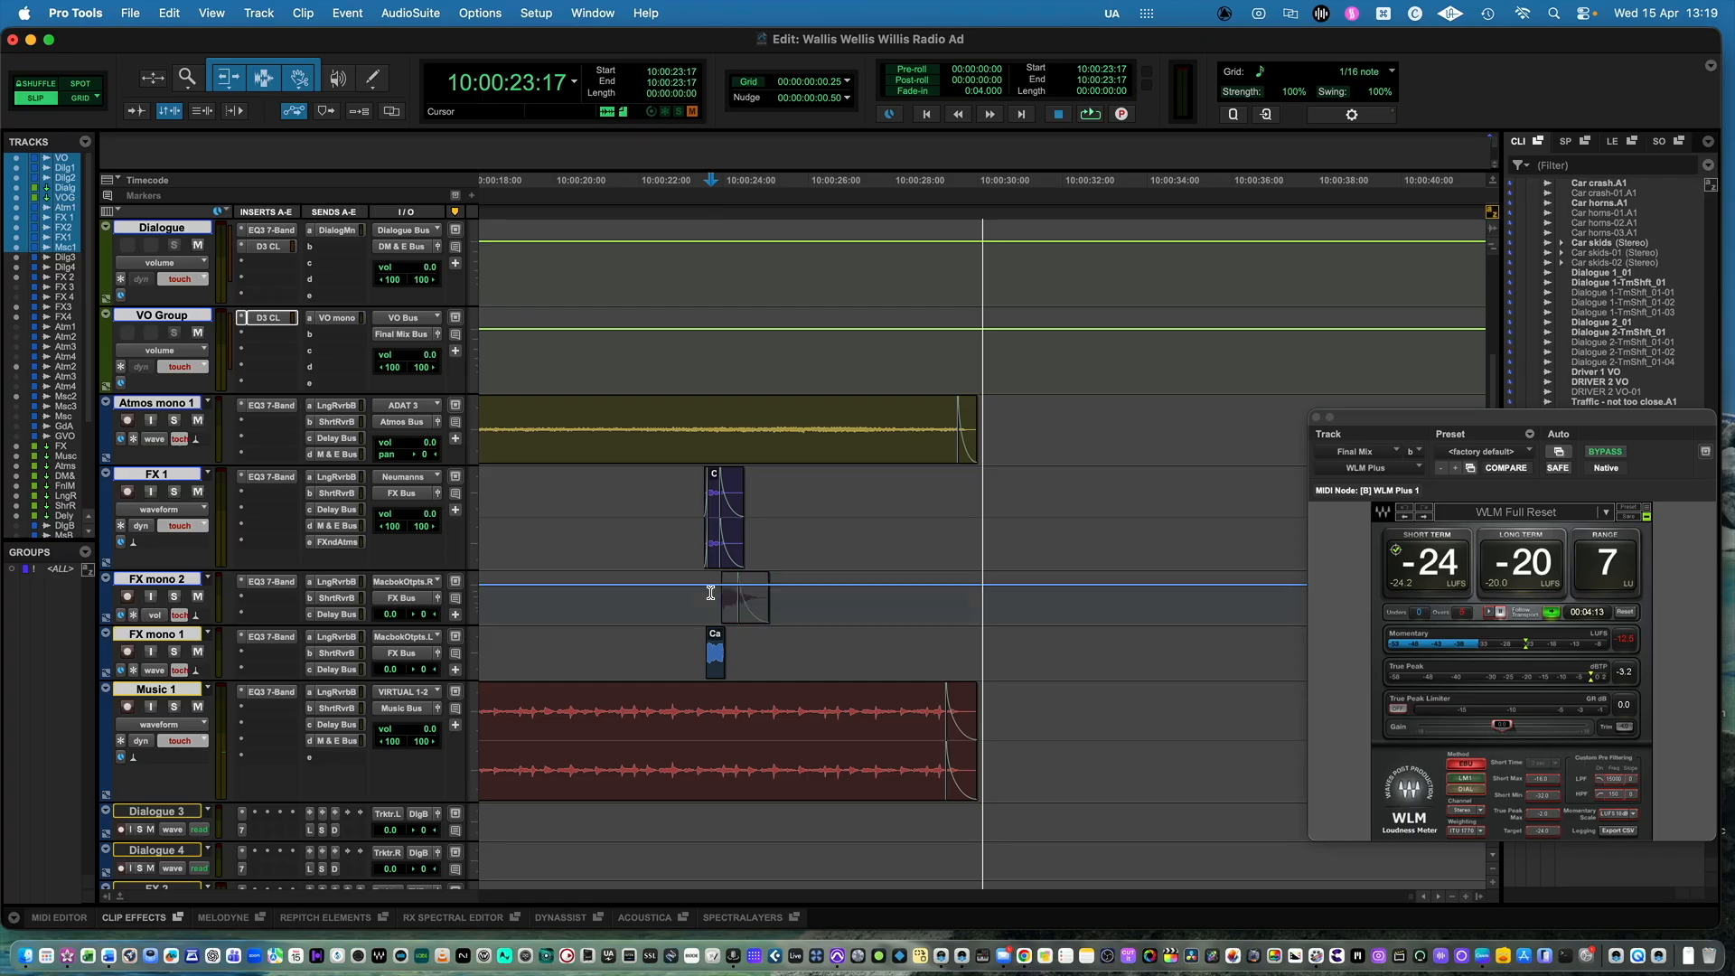
drag(716, 595, 762, 592)
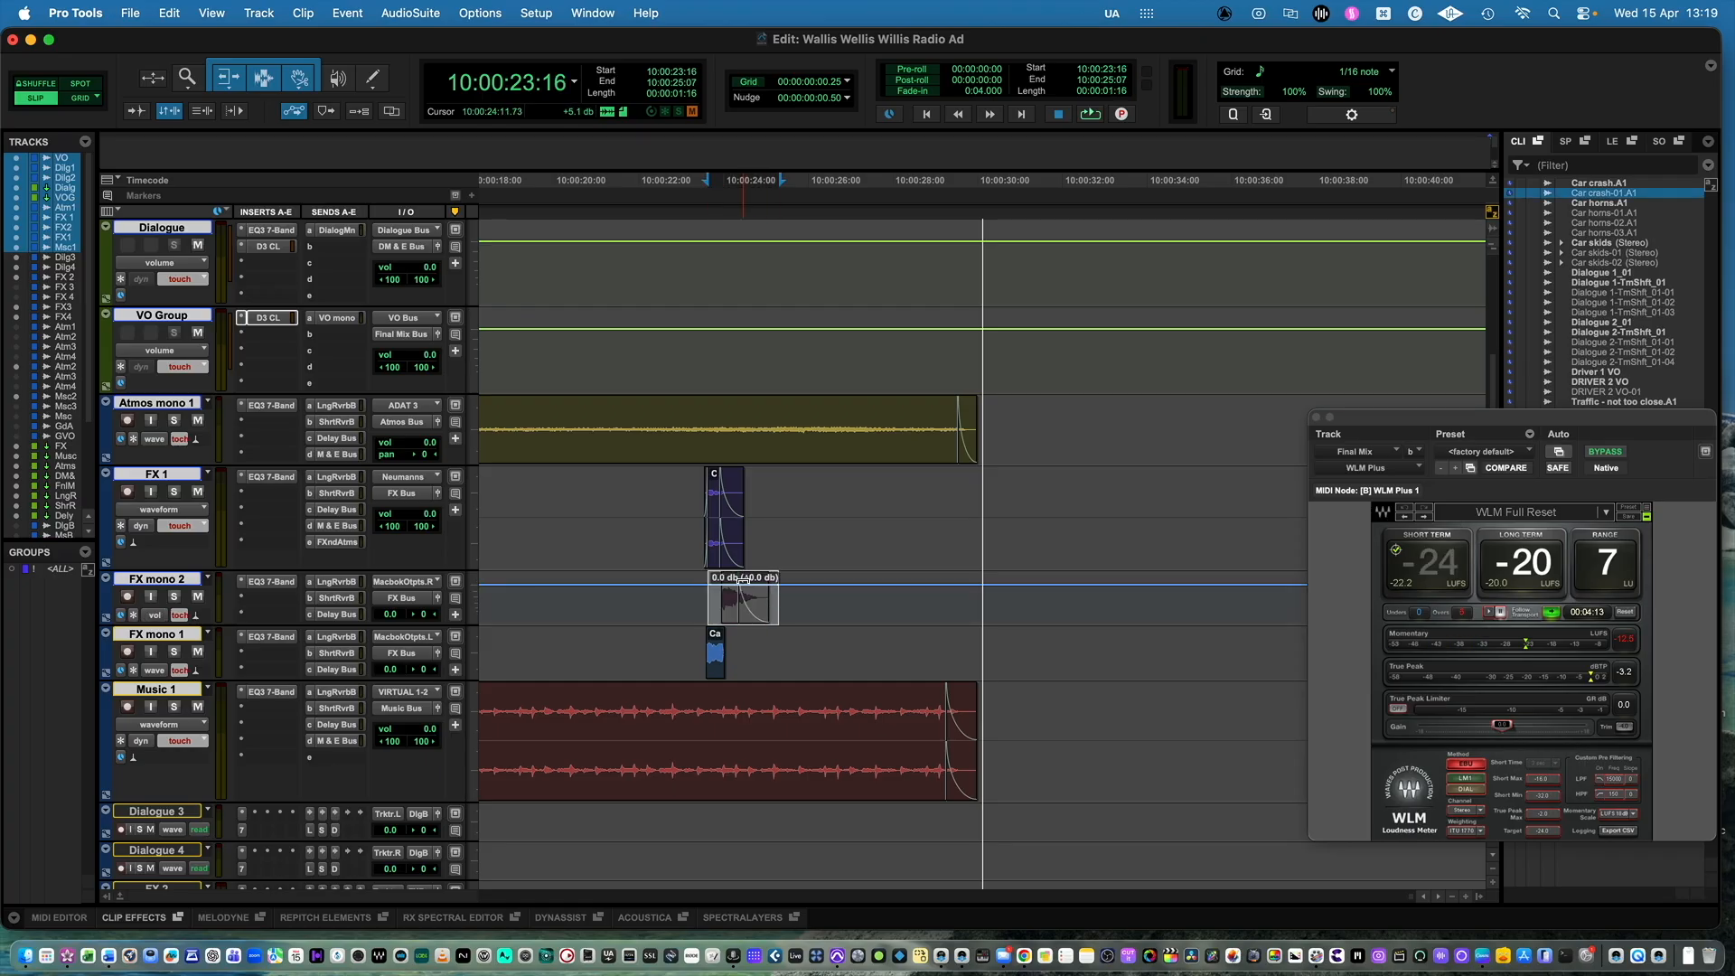
click(674, 600)
key(space)
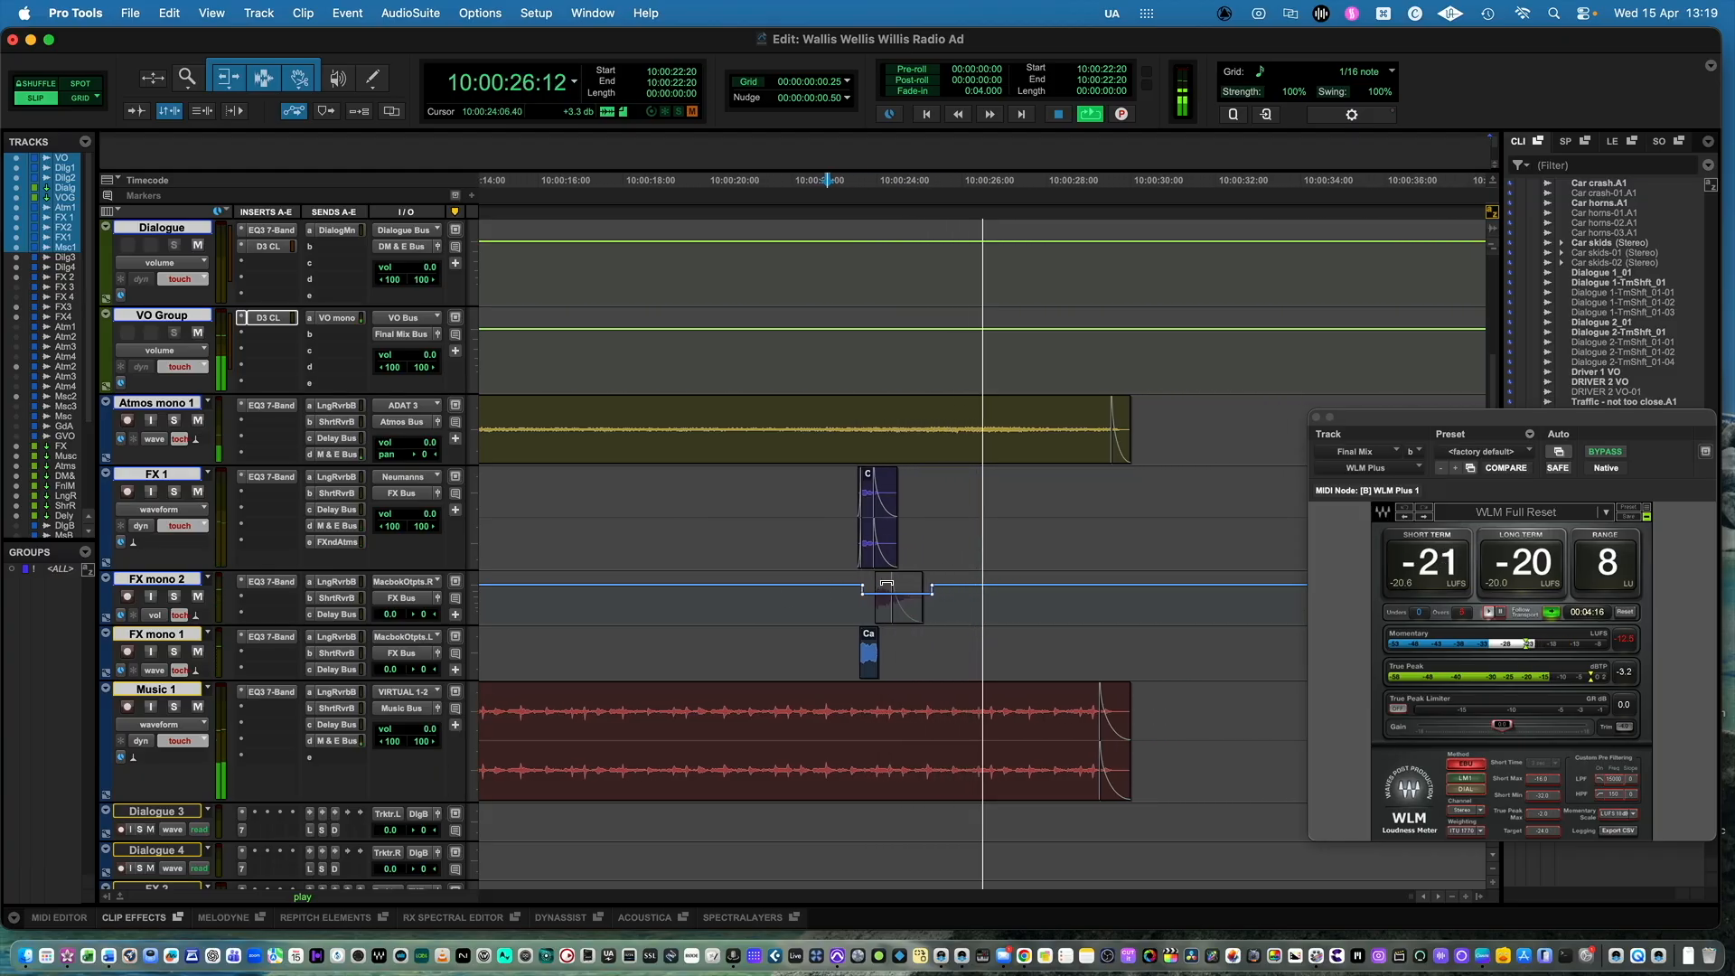
key(space)
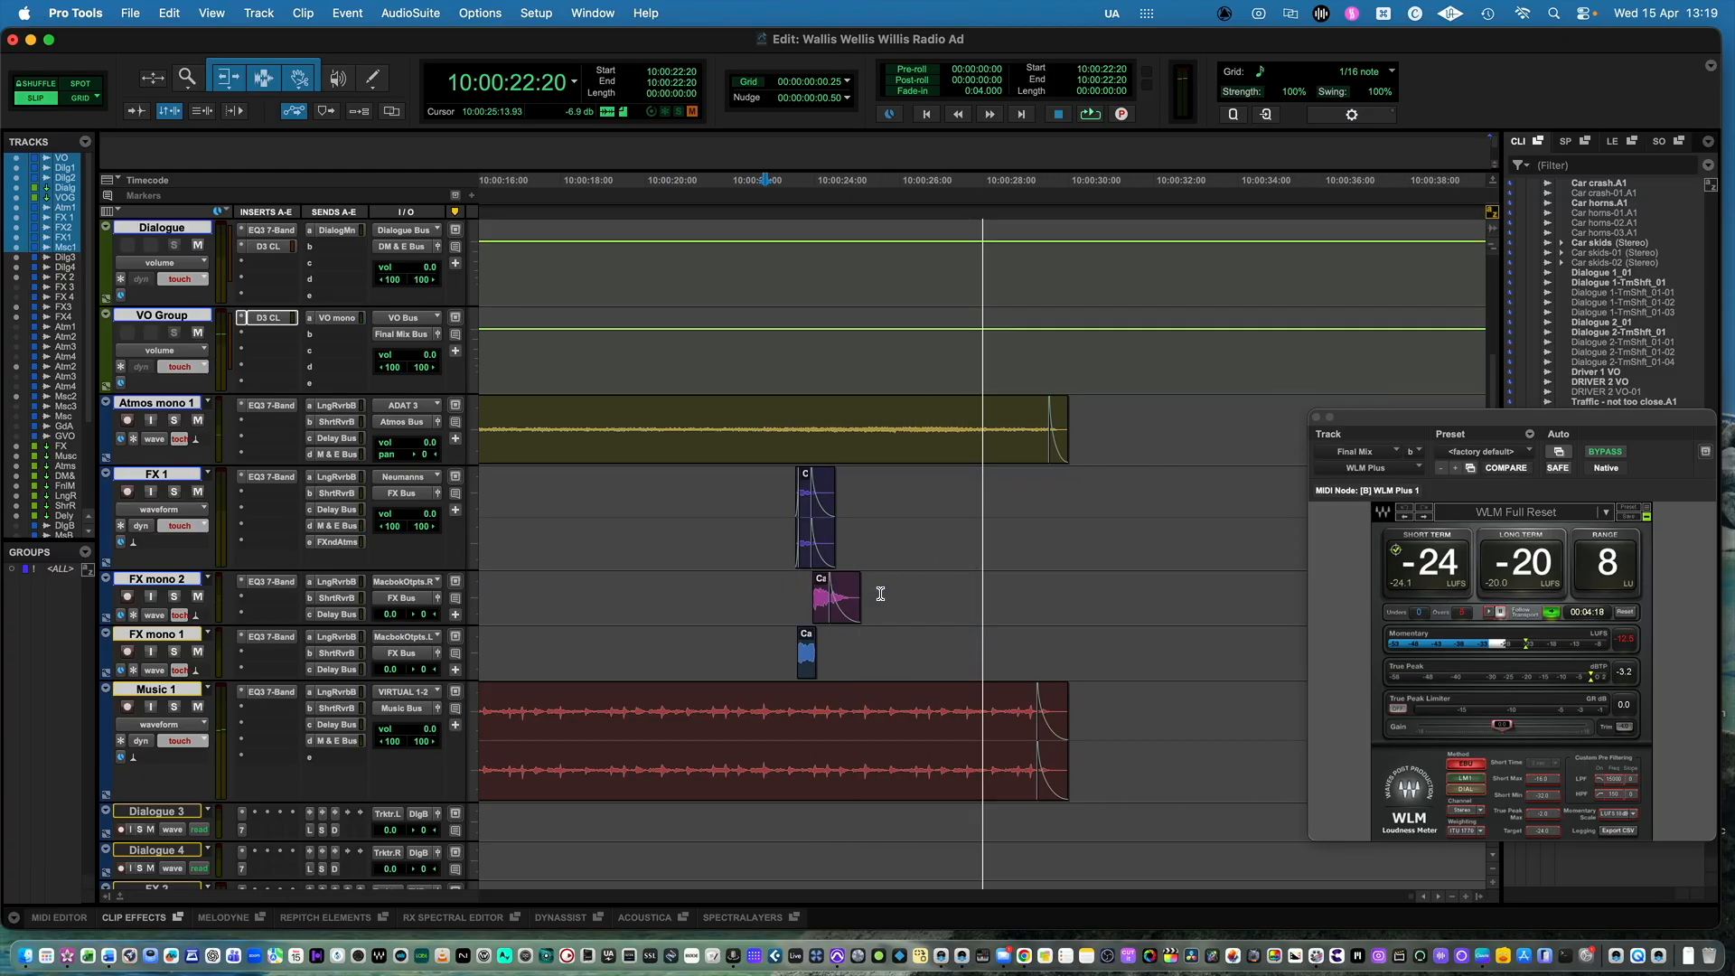
- Reset the WLM Plus loudness readings and place the playback position just before the START marker
click(1626, 613)
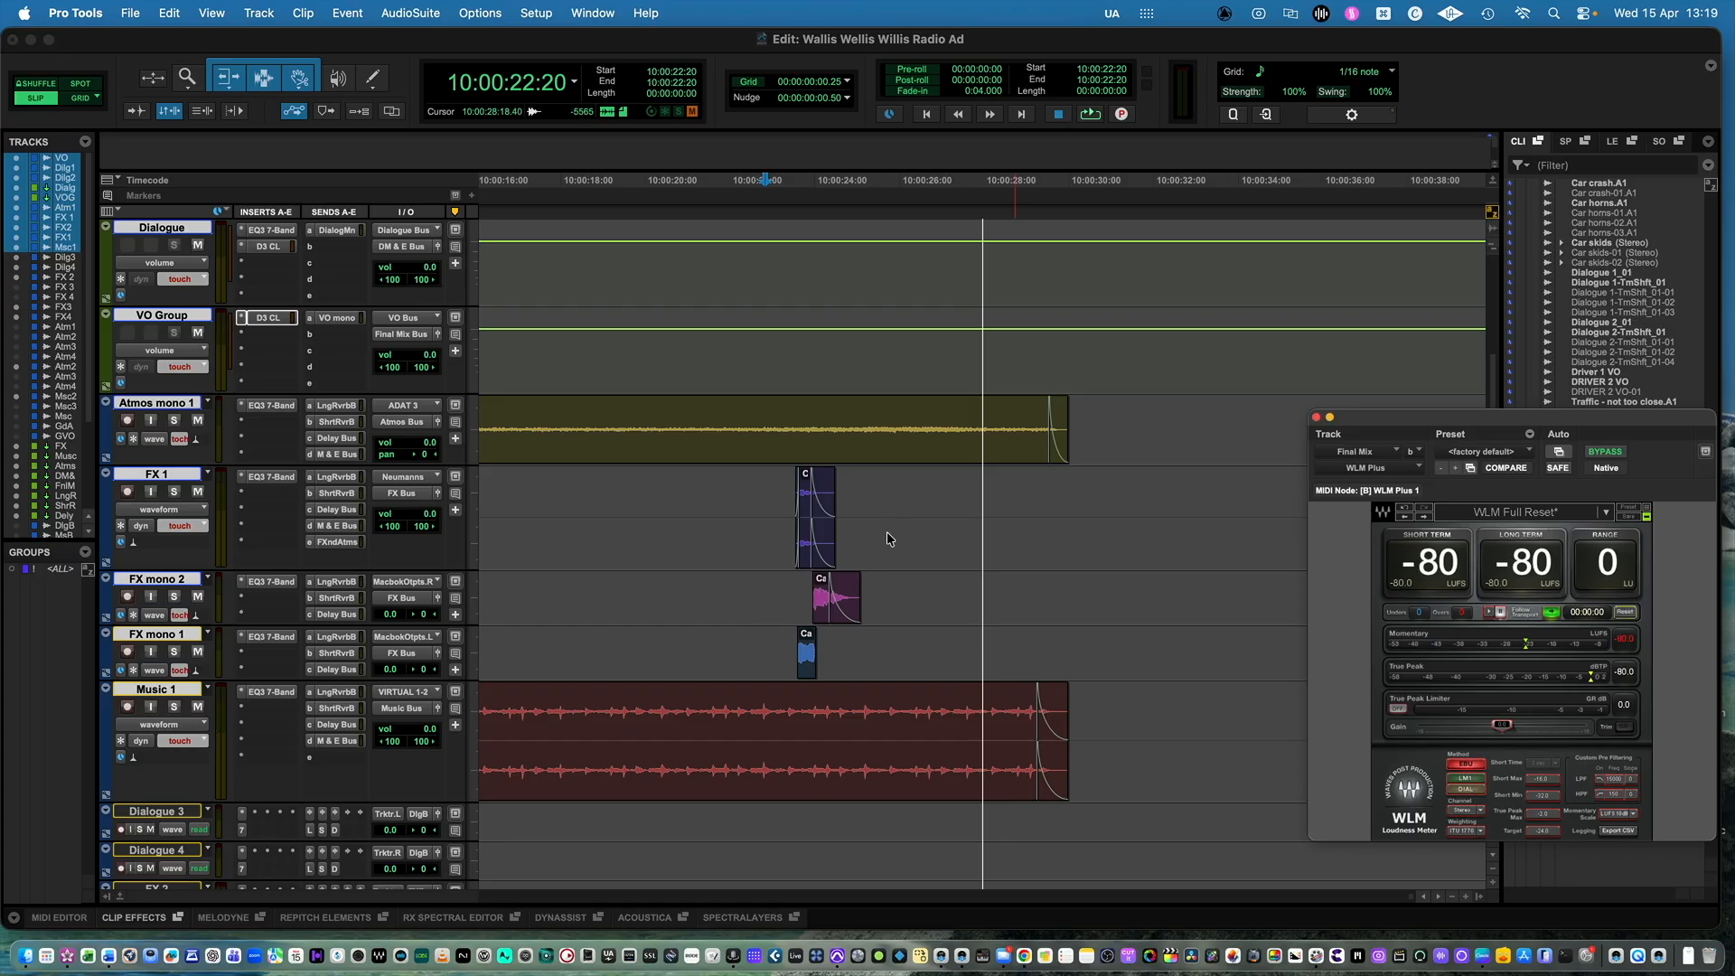
click(737, 500)
scroll(736, 497, down, 3)
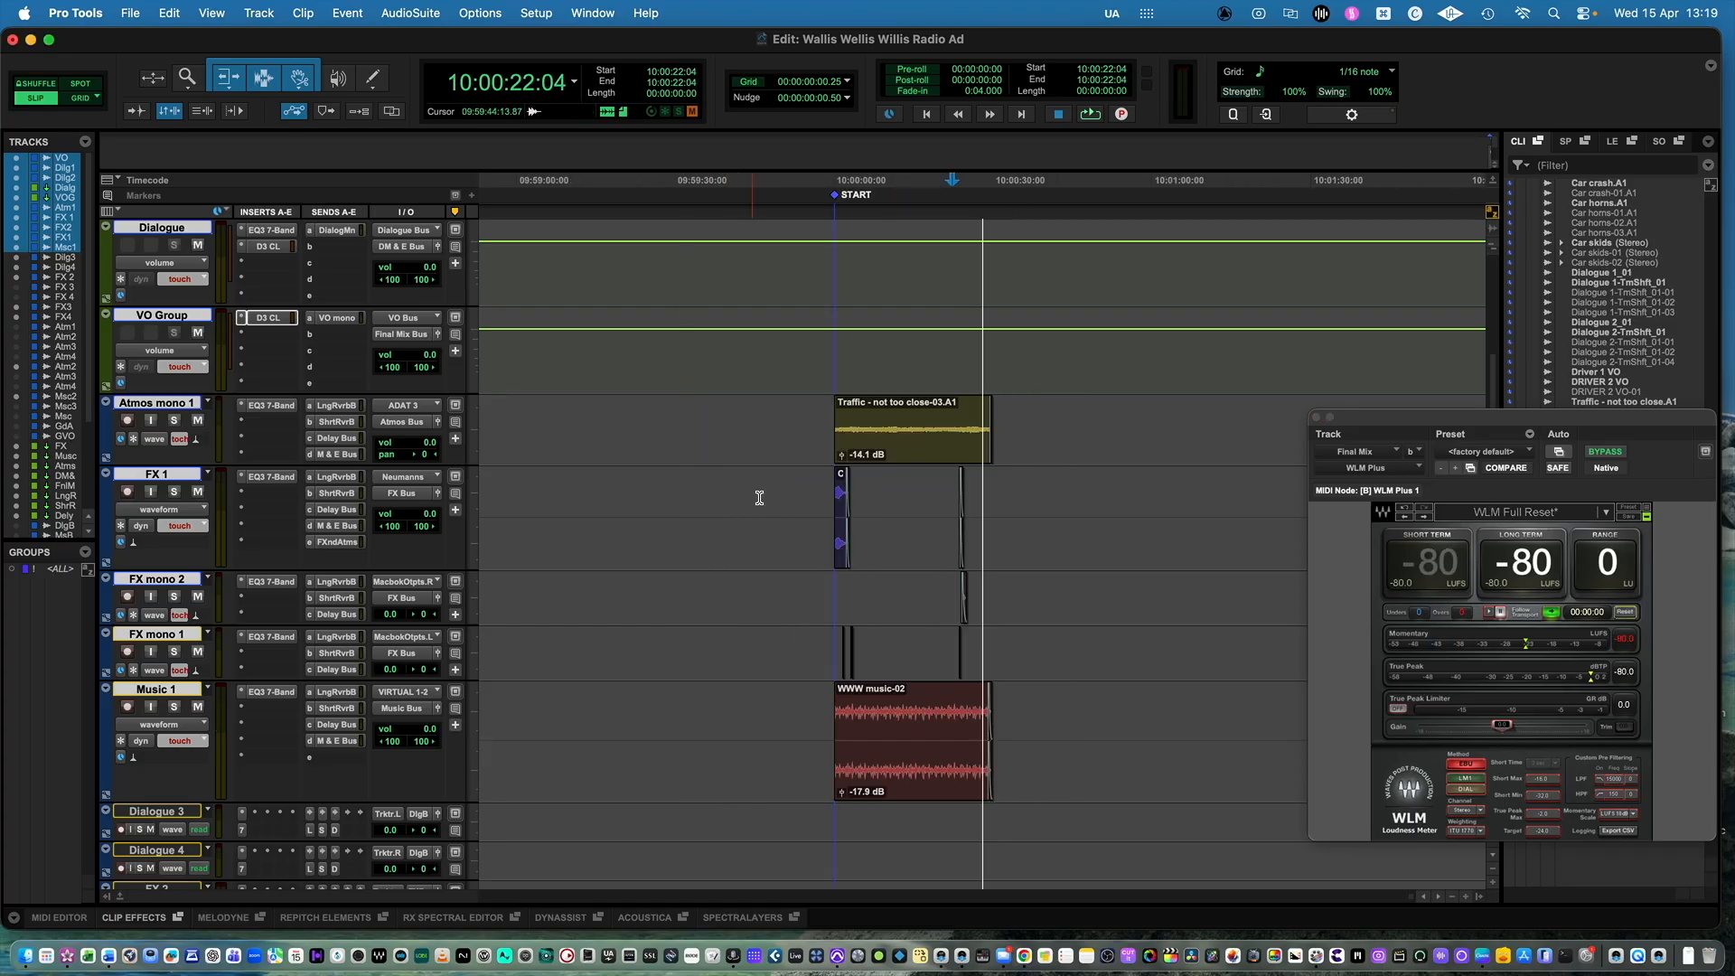
click(832, 486)
scroll(831, 486, up, 3)
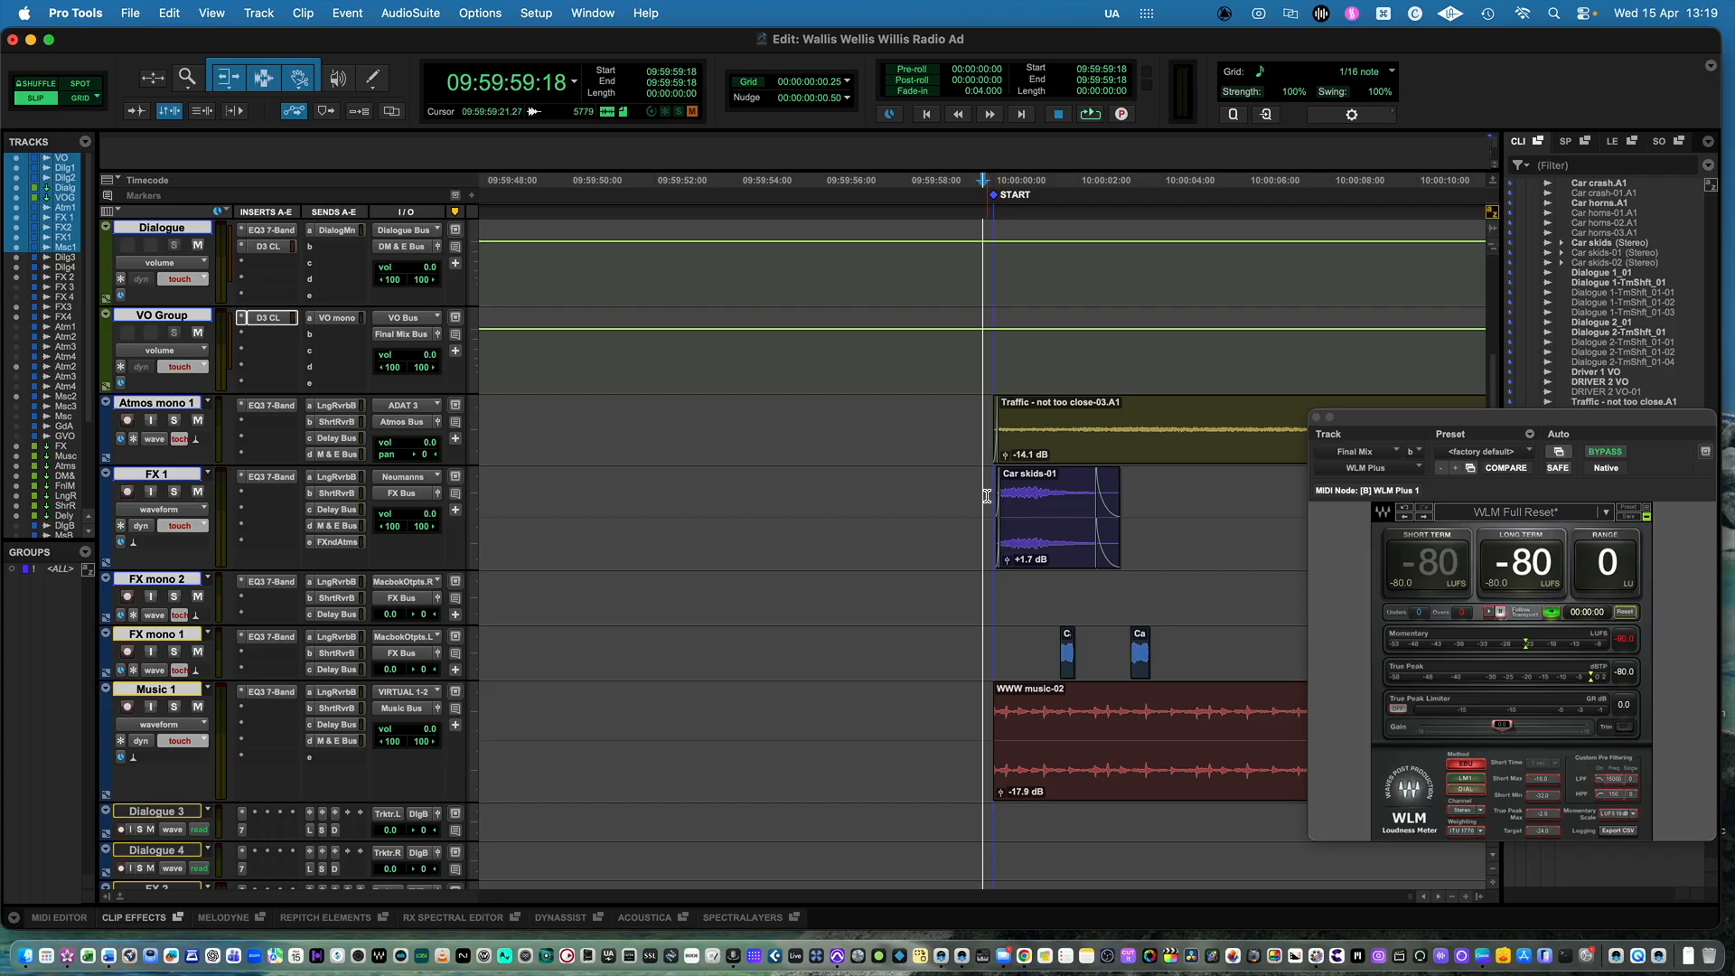
- Trim down the volume automation around the opening lines on Dialogue 2 and Dialogue 1, lowering Dialogue 1 by about 1.6 dB
scroll(987, 495, up, 3)
scroll(985, 434, down, 2)
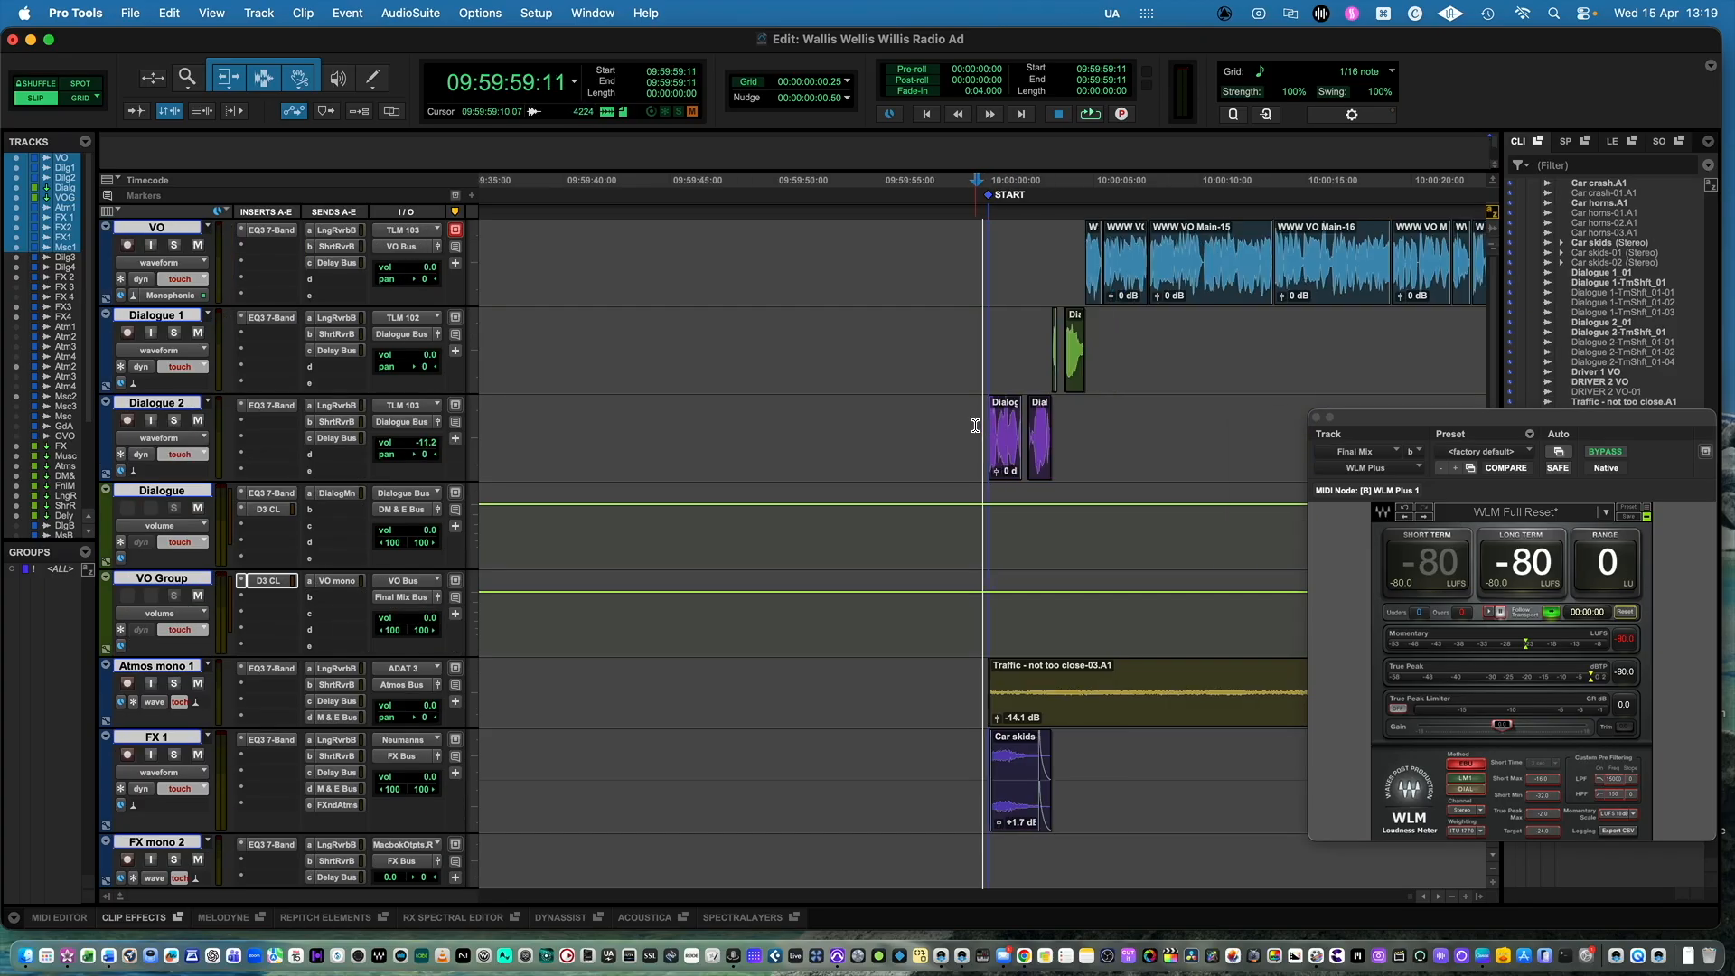
key(ctrl+minus)
drag(862, 434, 1127, 431)
key(ctrl+shift+Down)
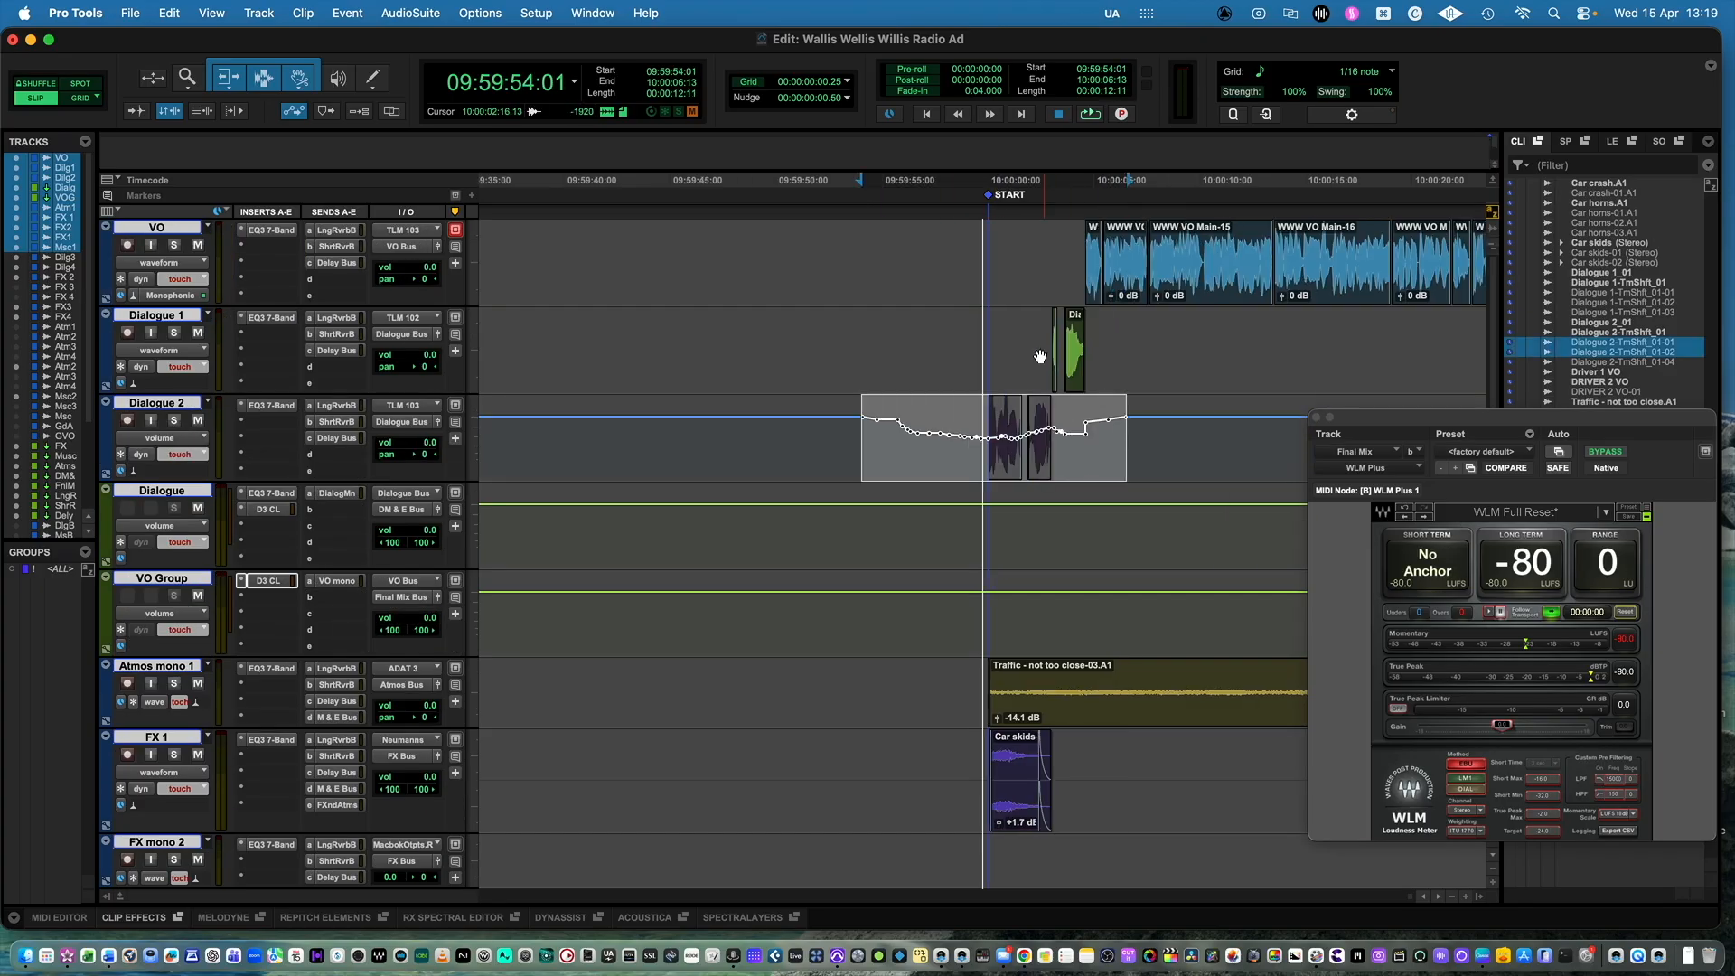
click(1039, 333)
key(ctrl+minus)
drag(973, 336, 1138, 341)
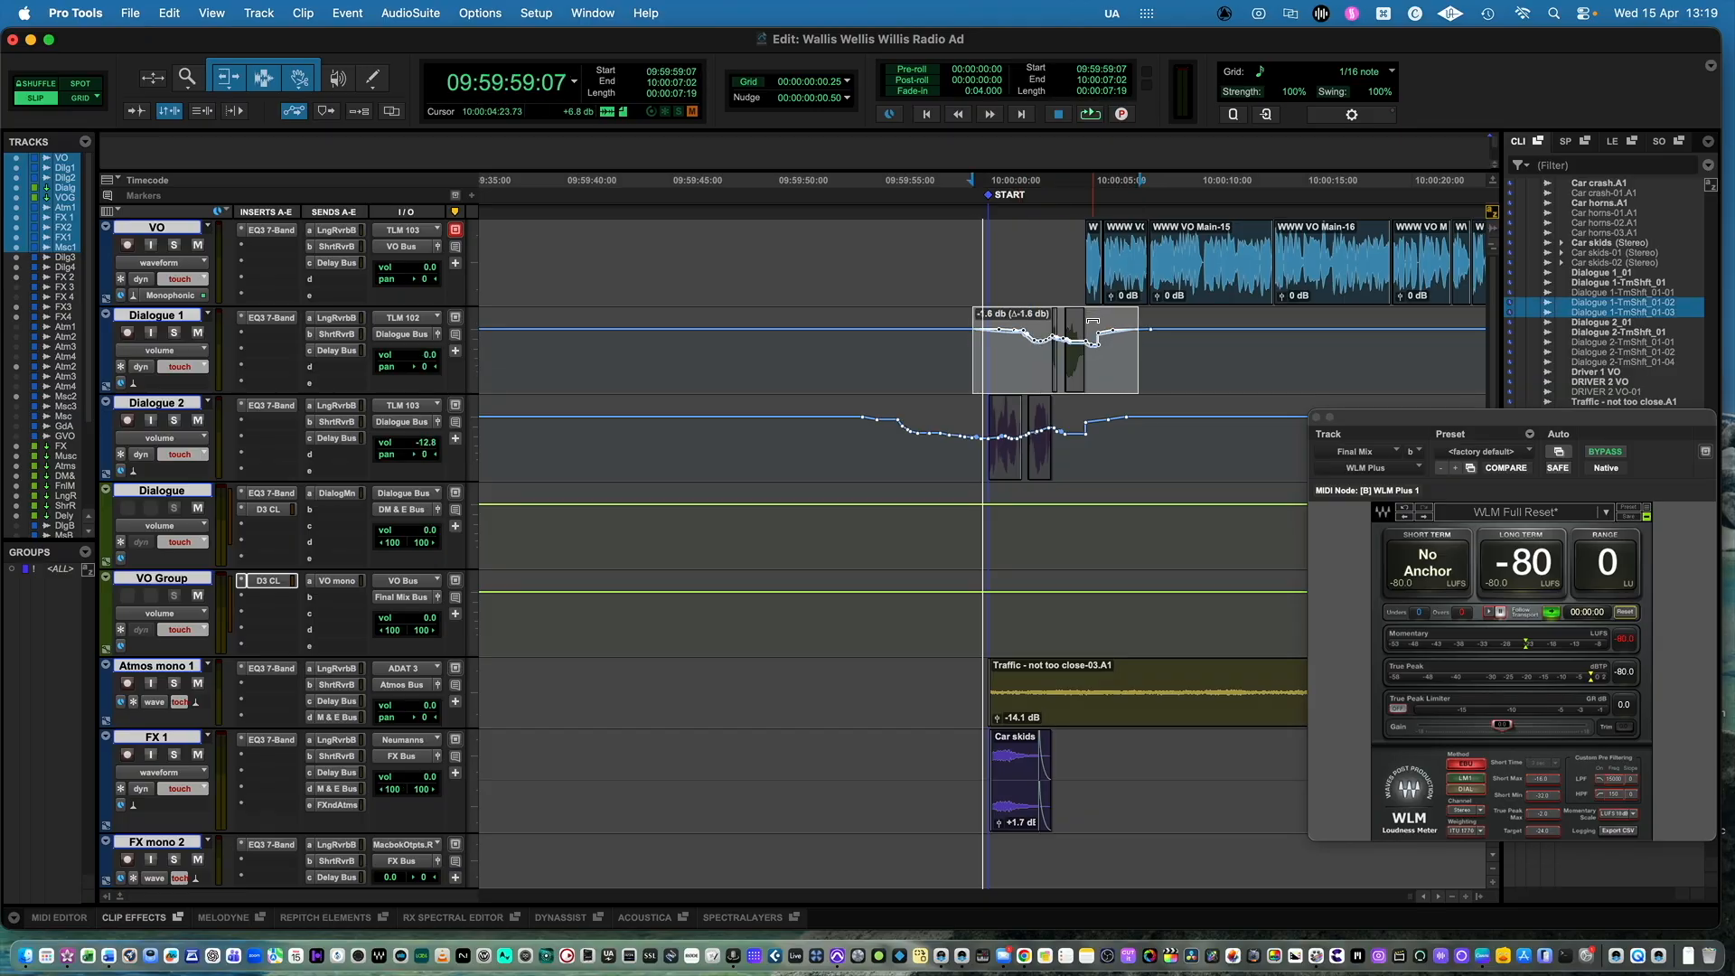
- Set the Music 1 clip's gain to -16.0 dB and play the mix from just before the START marker
click(928, 459)
scroll(928, 459, down, 3)
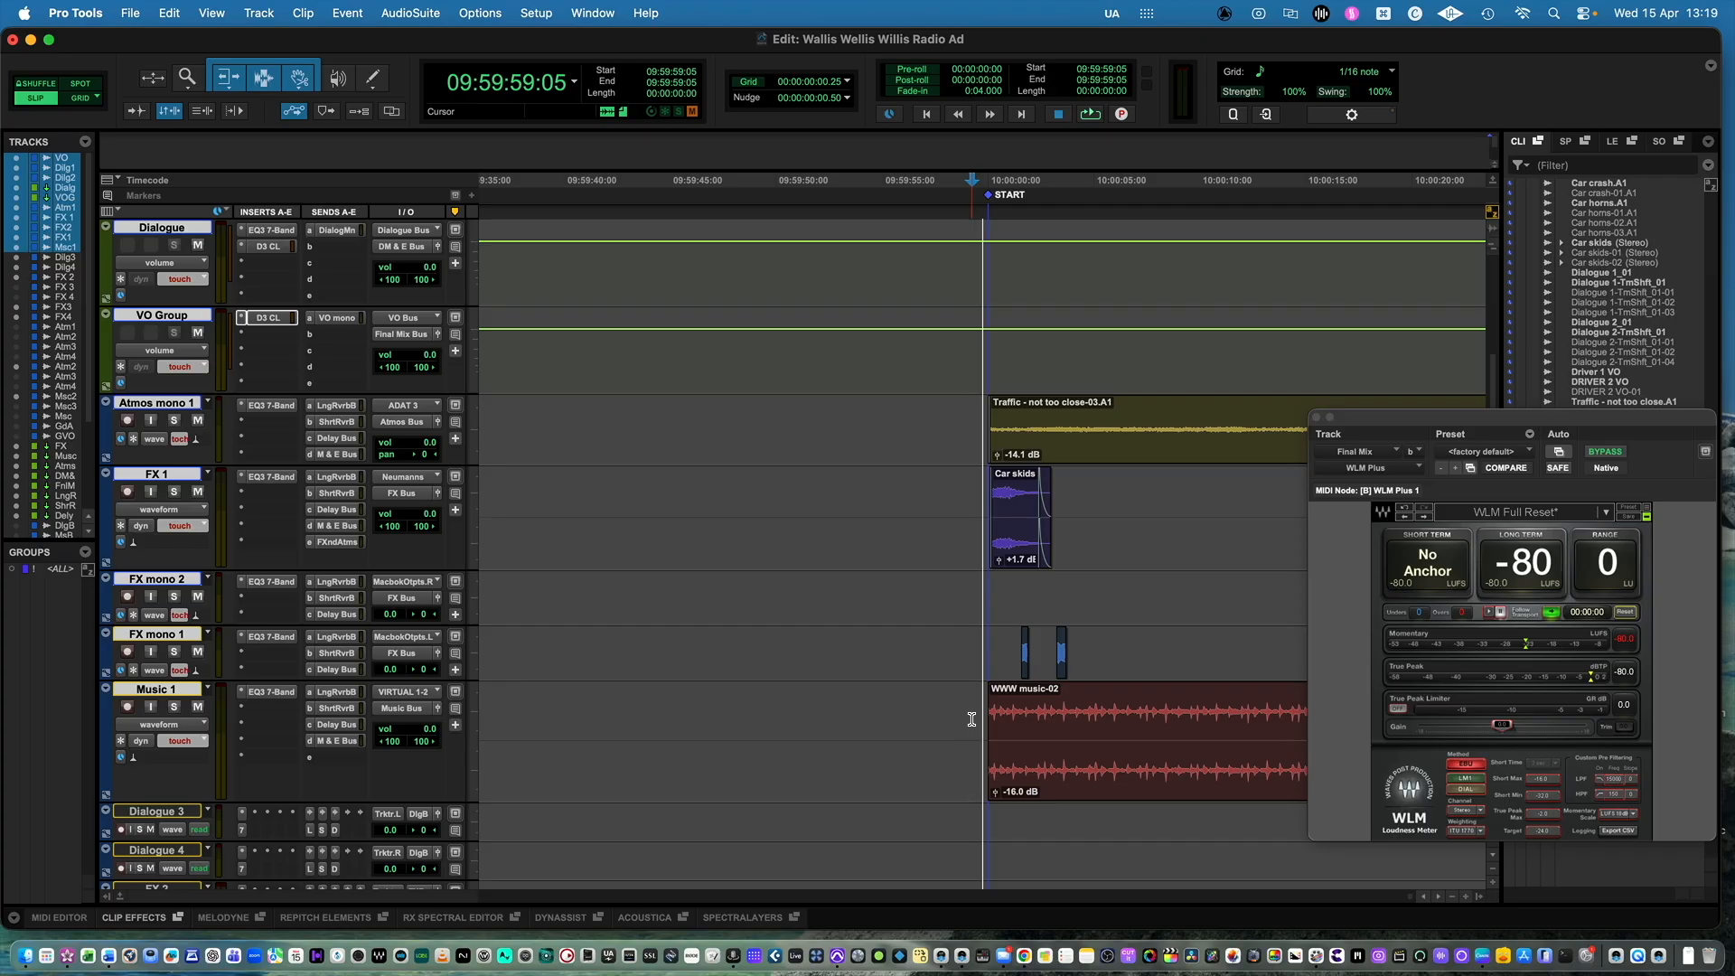
key(space)
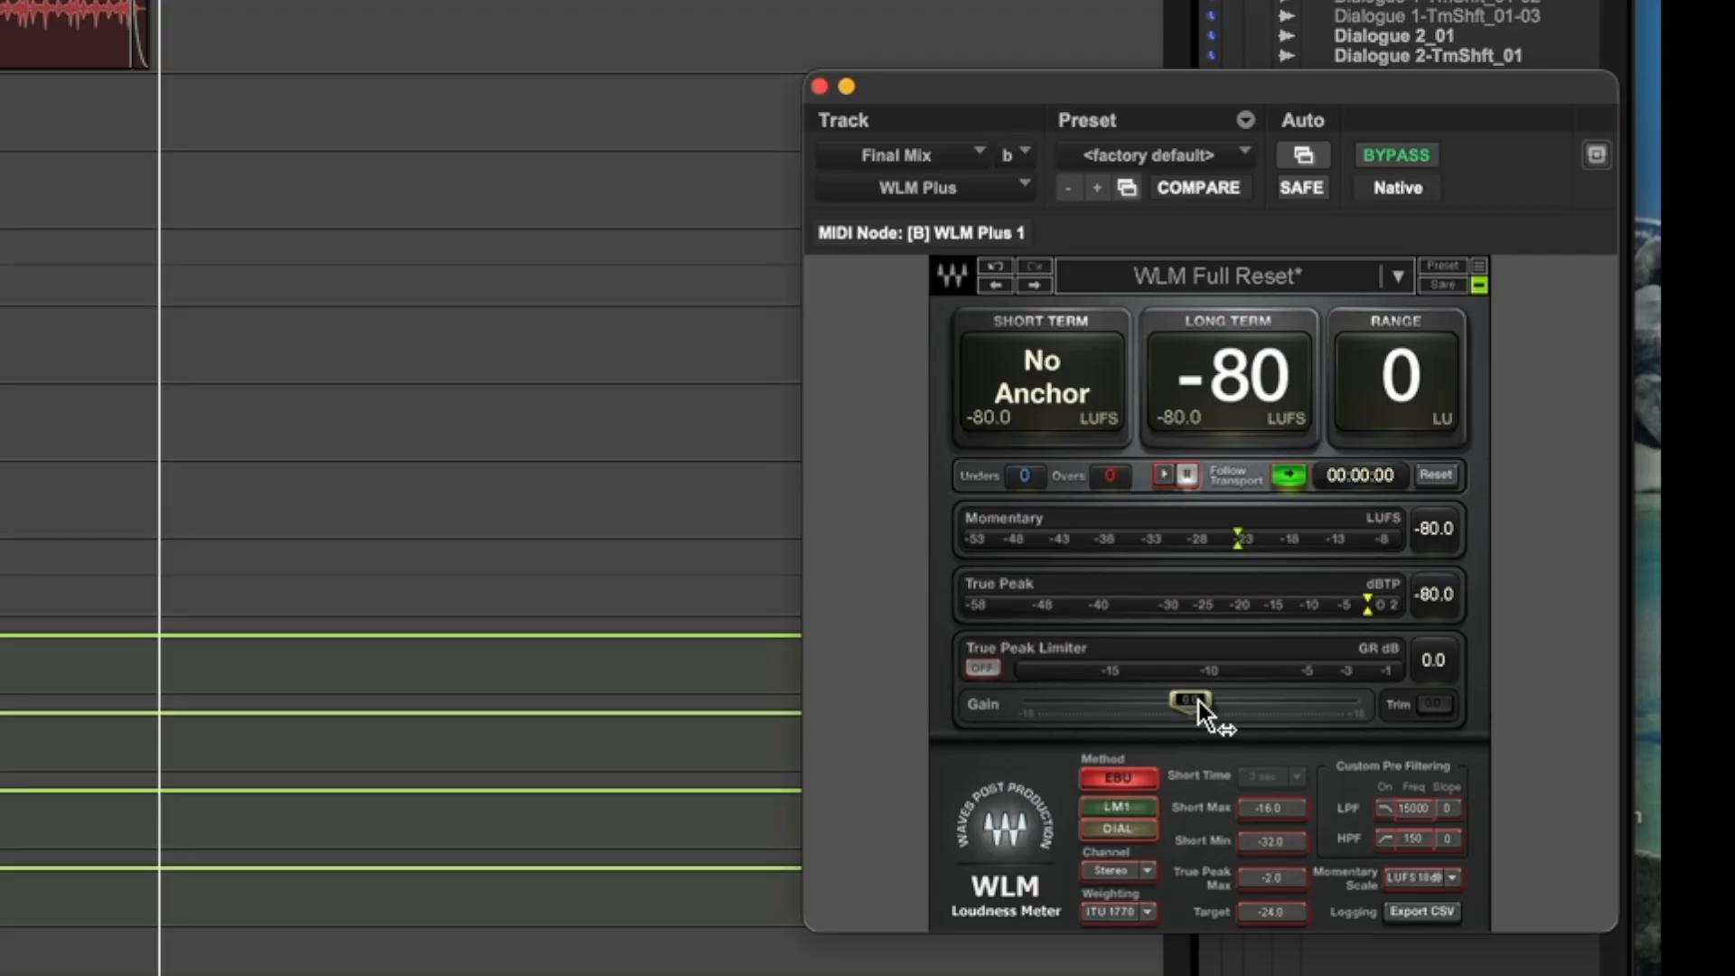
- Play the whole ad from just before the START marker and measure its loudness with WLM Plus
click(1200, 701)
key(Return)
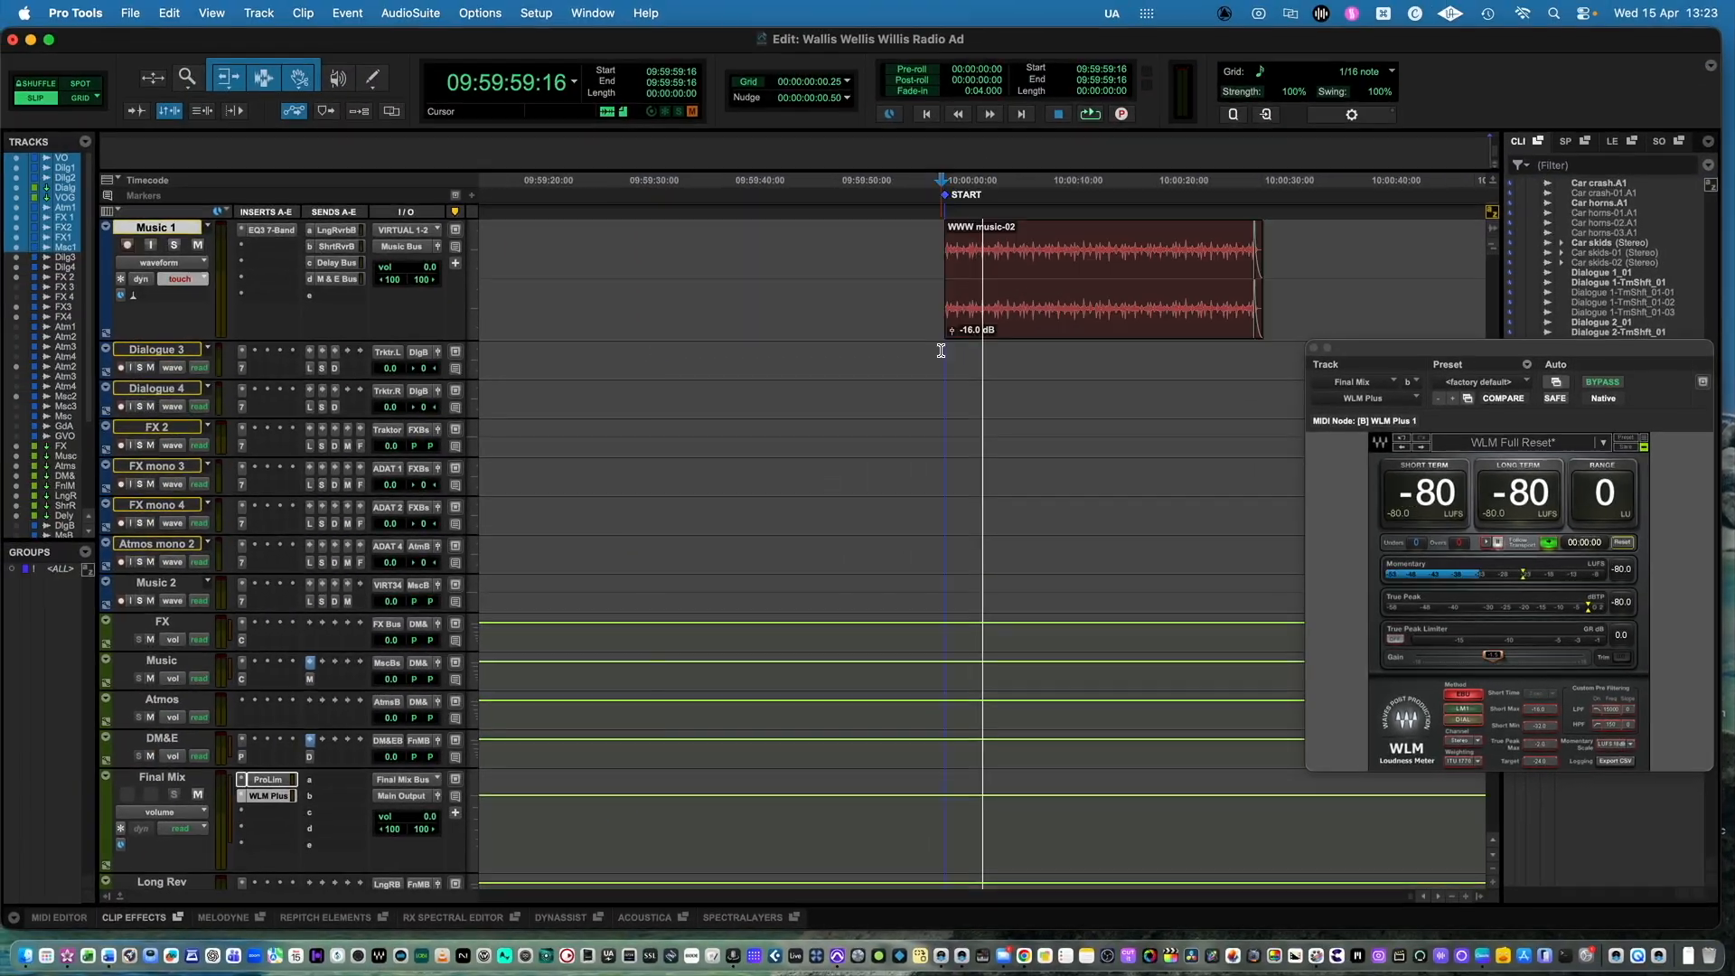
key(space)
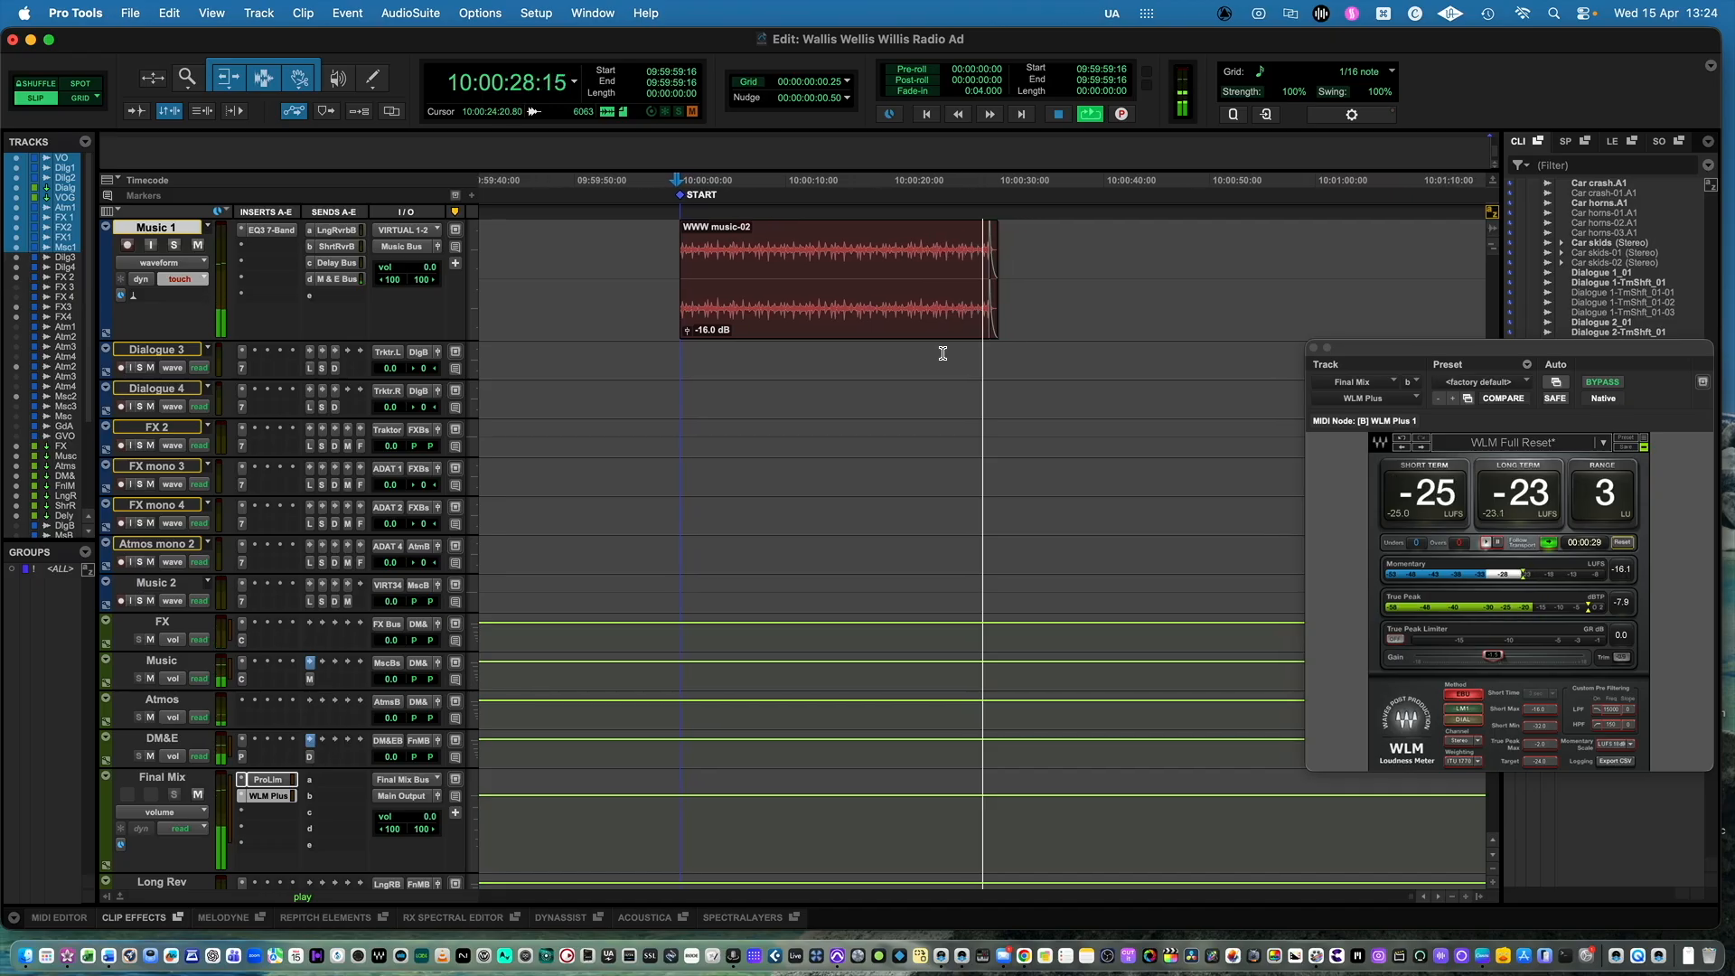
key(space)
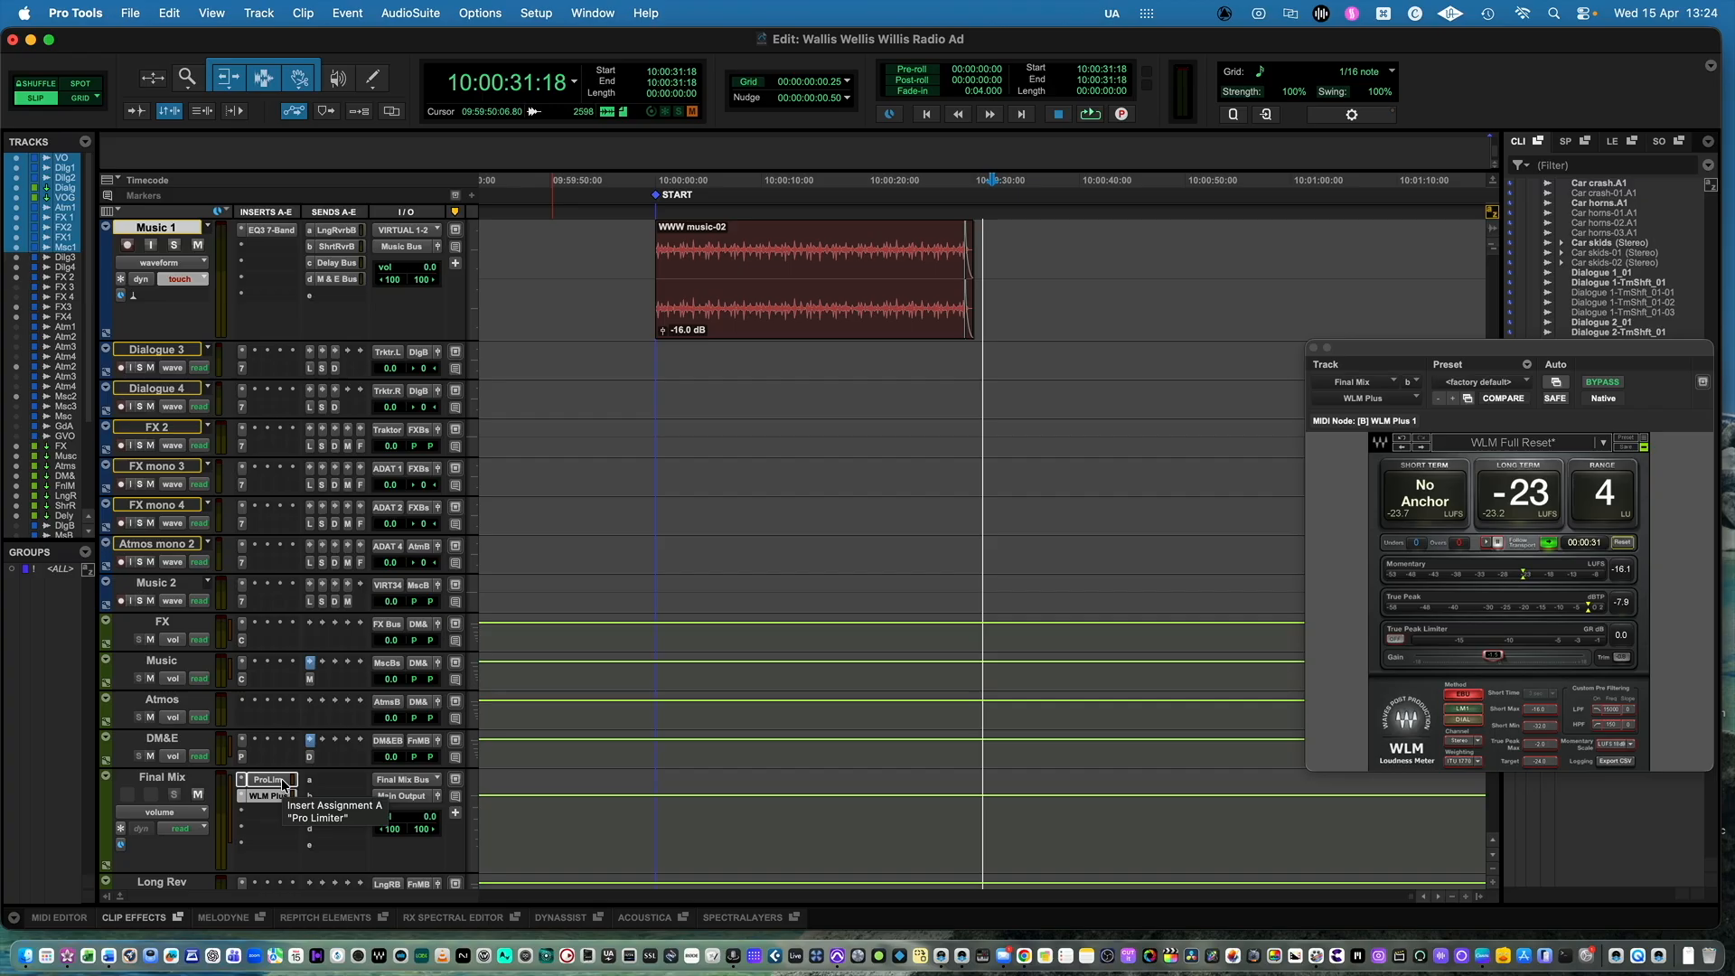
- Select the ad's range on the VO track from exactly 10:00:00:00 to 10:00:30:00
scroll(693, 485, up, 5)
scroll(693, 485, up, 5)
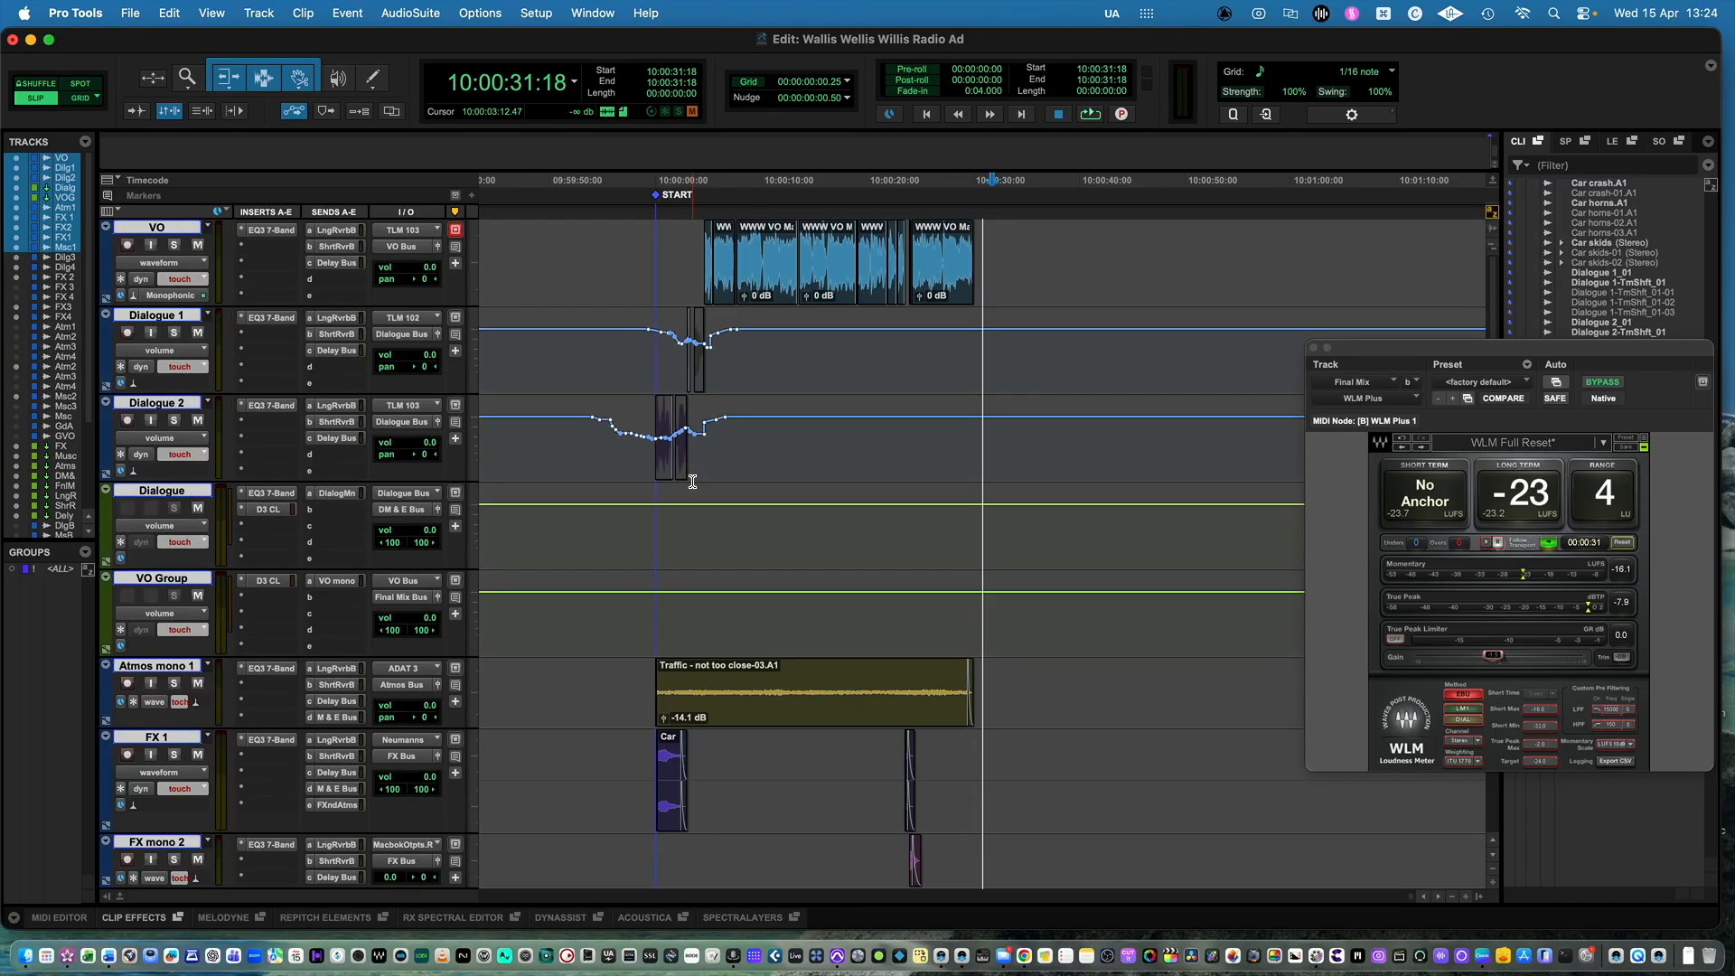
click(656, 242)
click(559, 85)
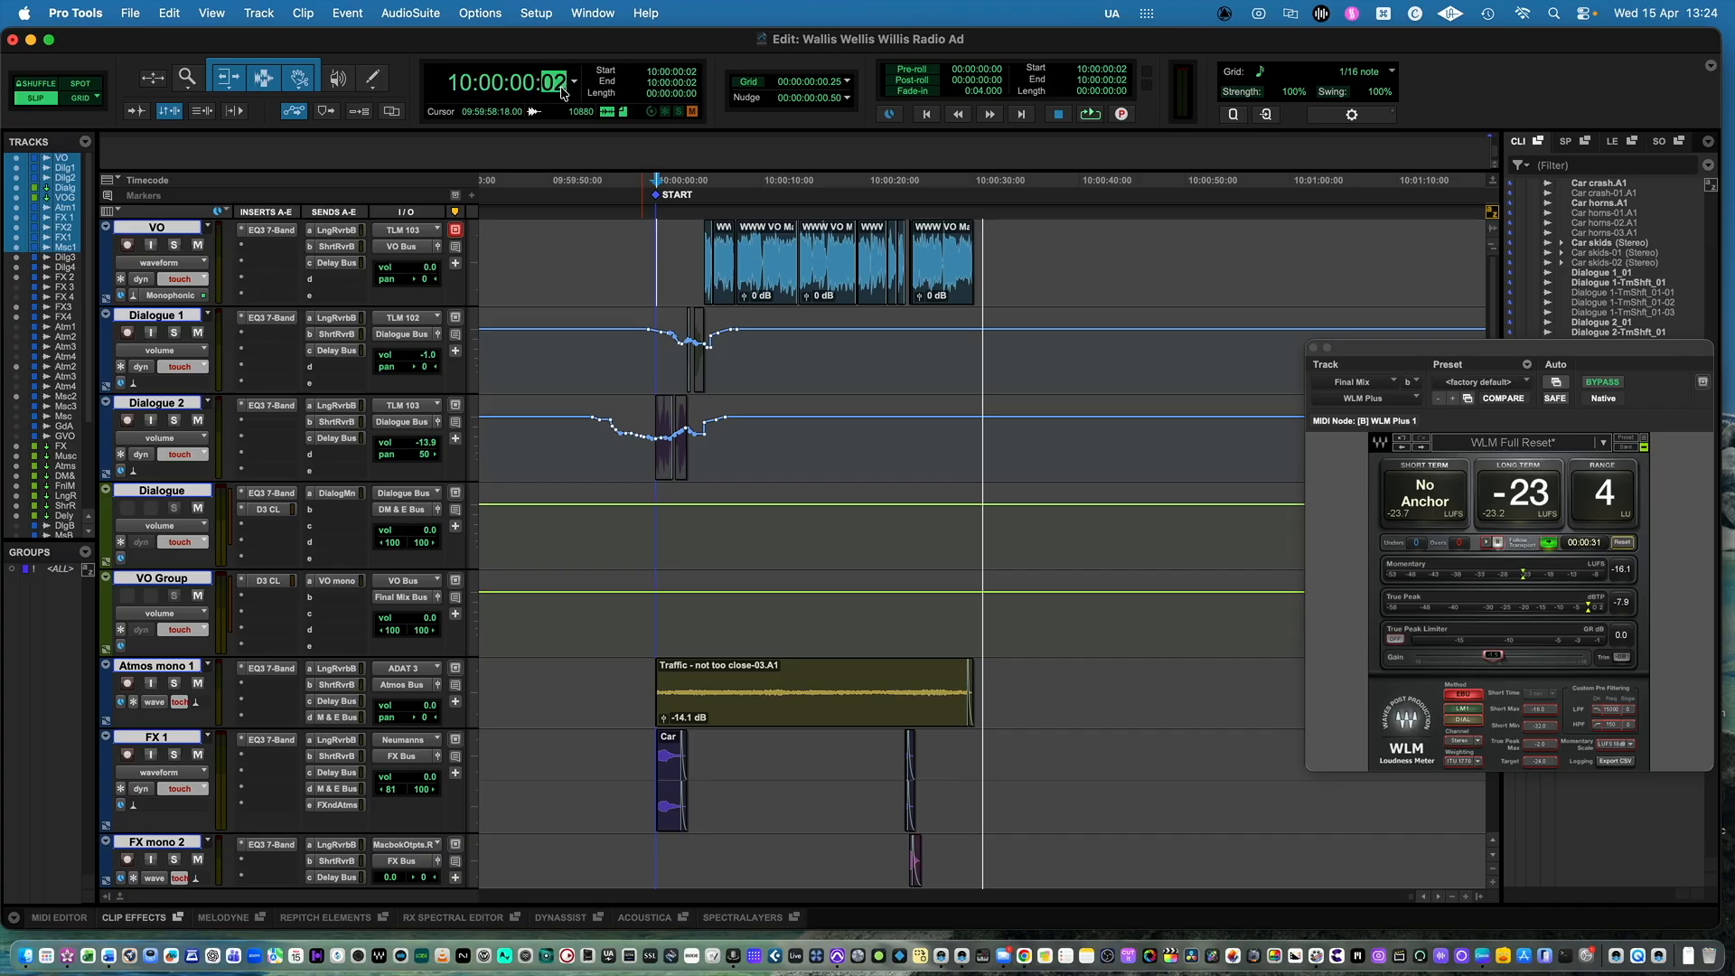
text(00)
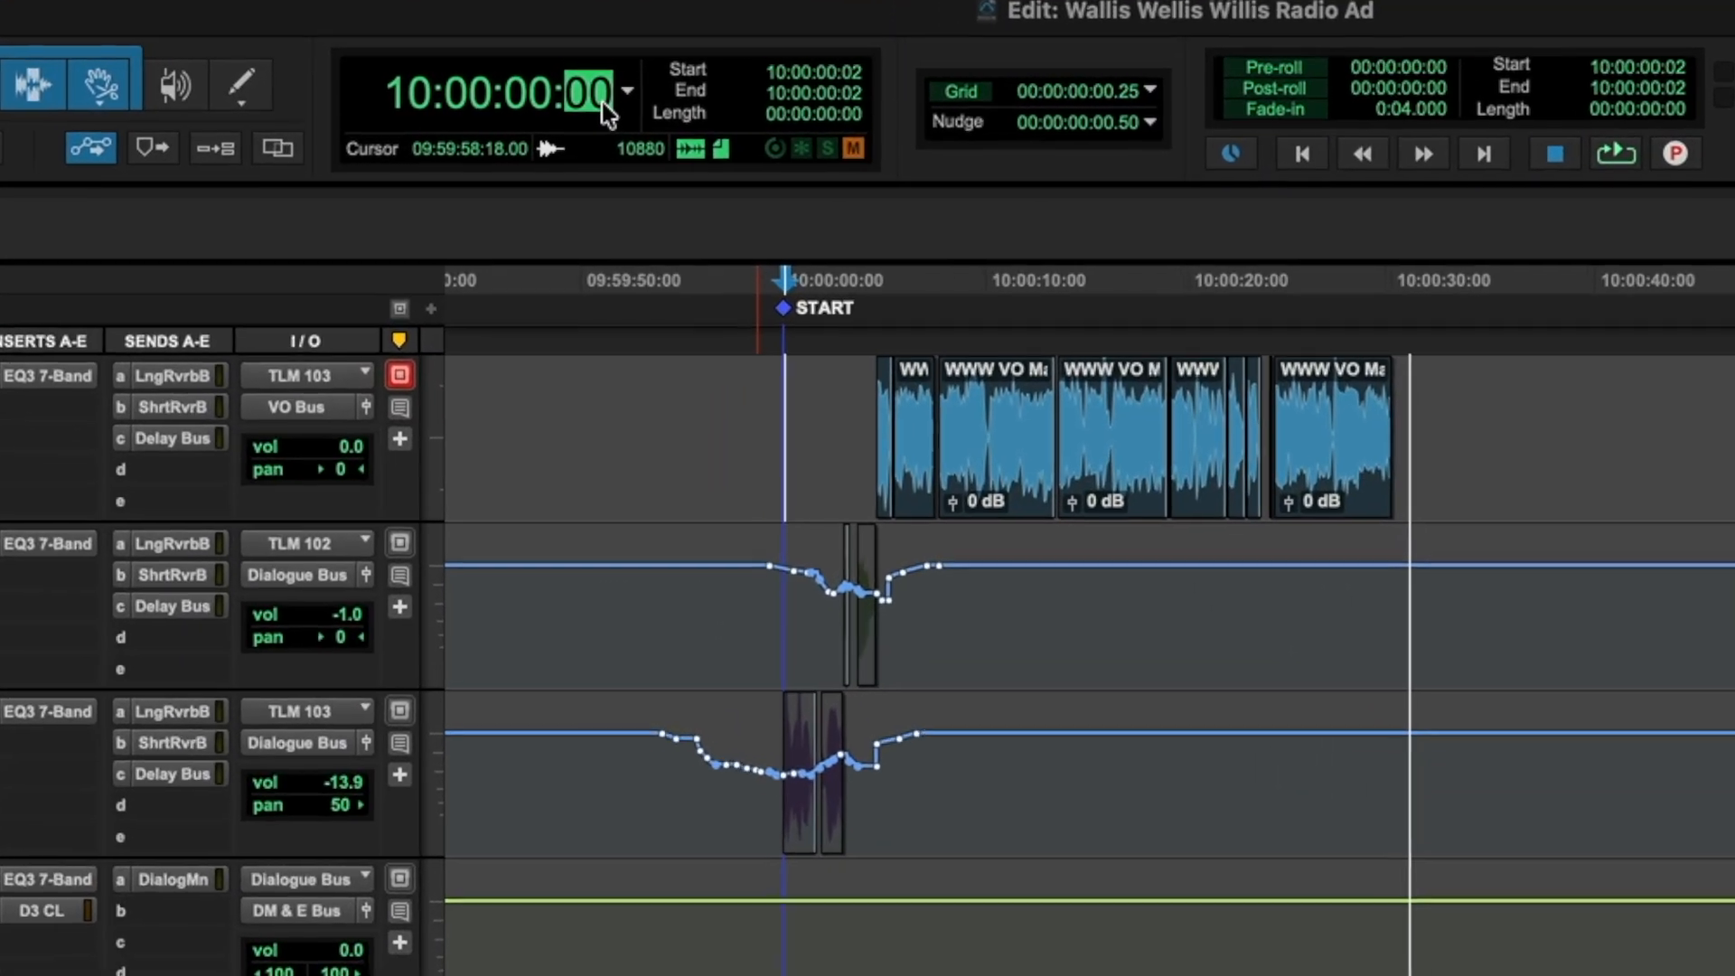
key(Return)
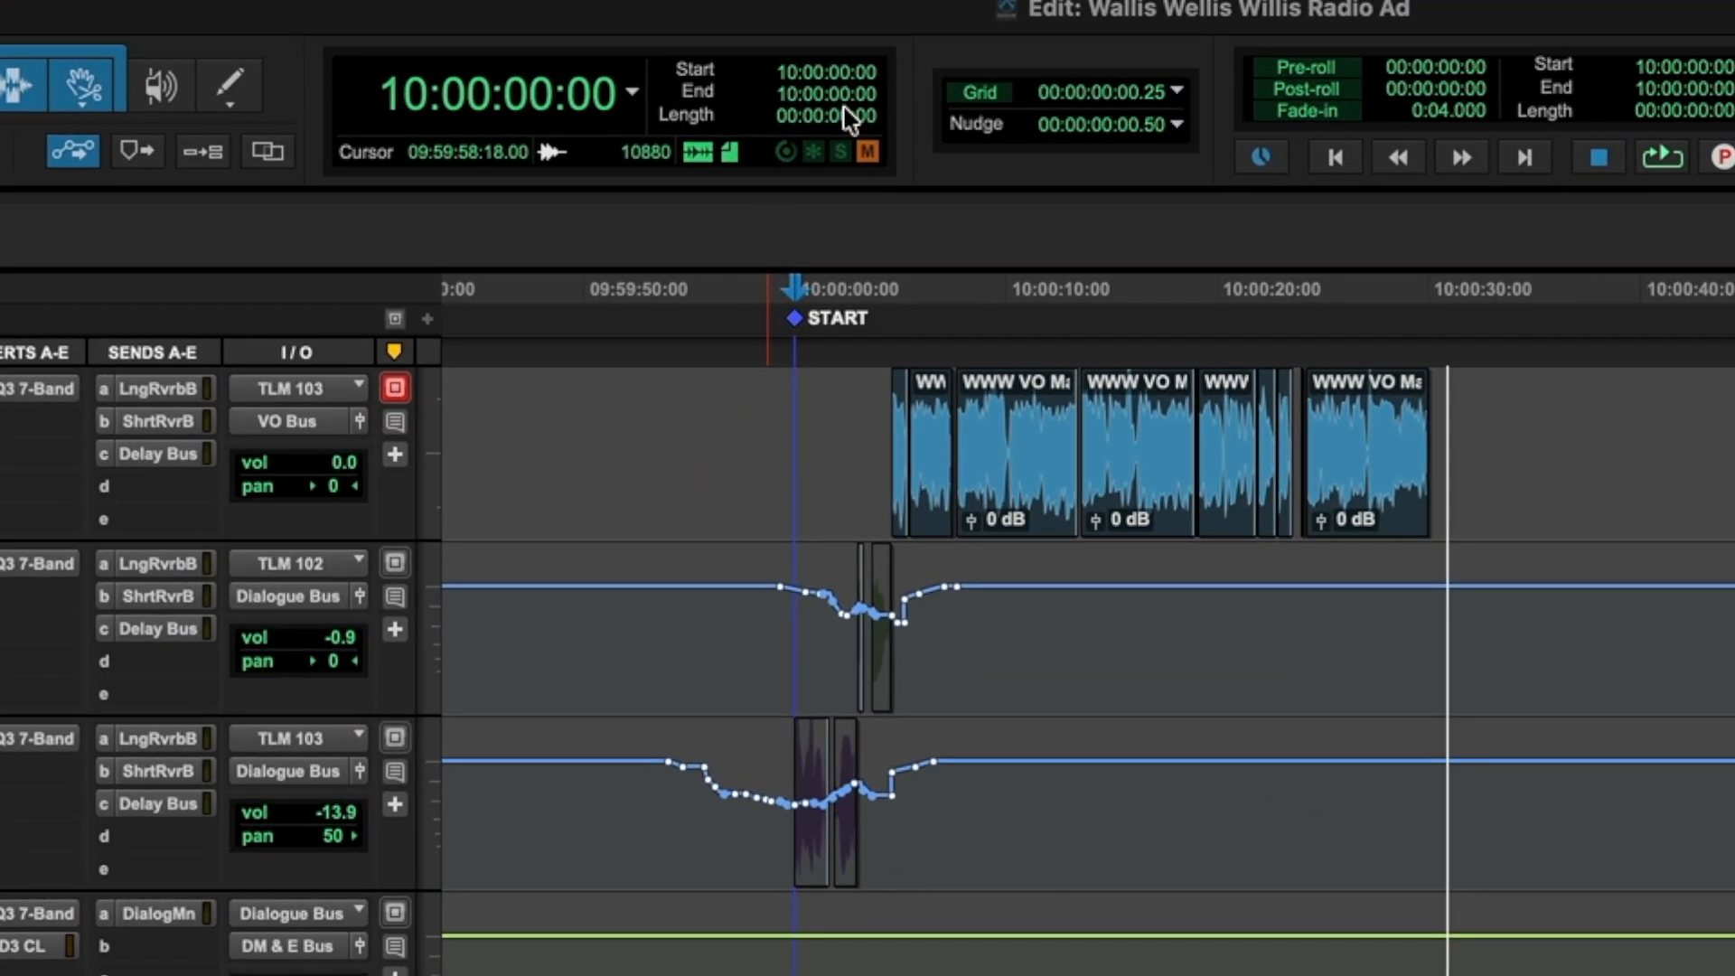
click(840, 96)
text(30)
key(Return)
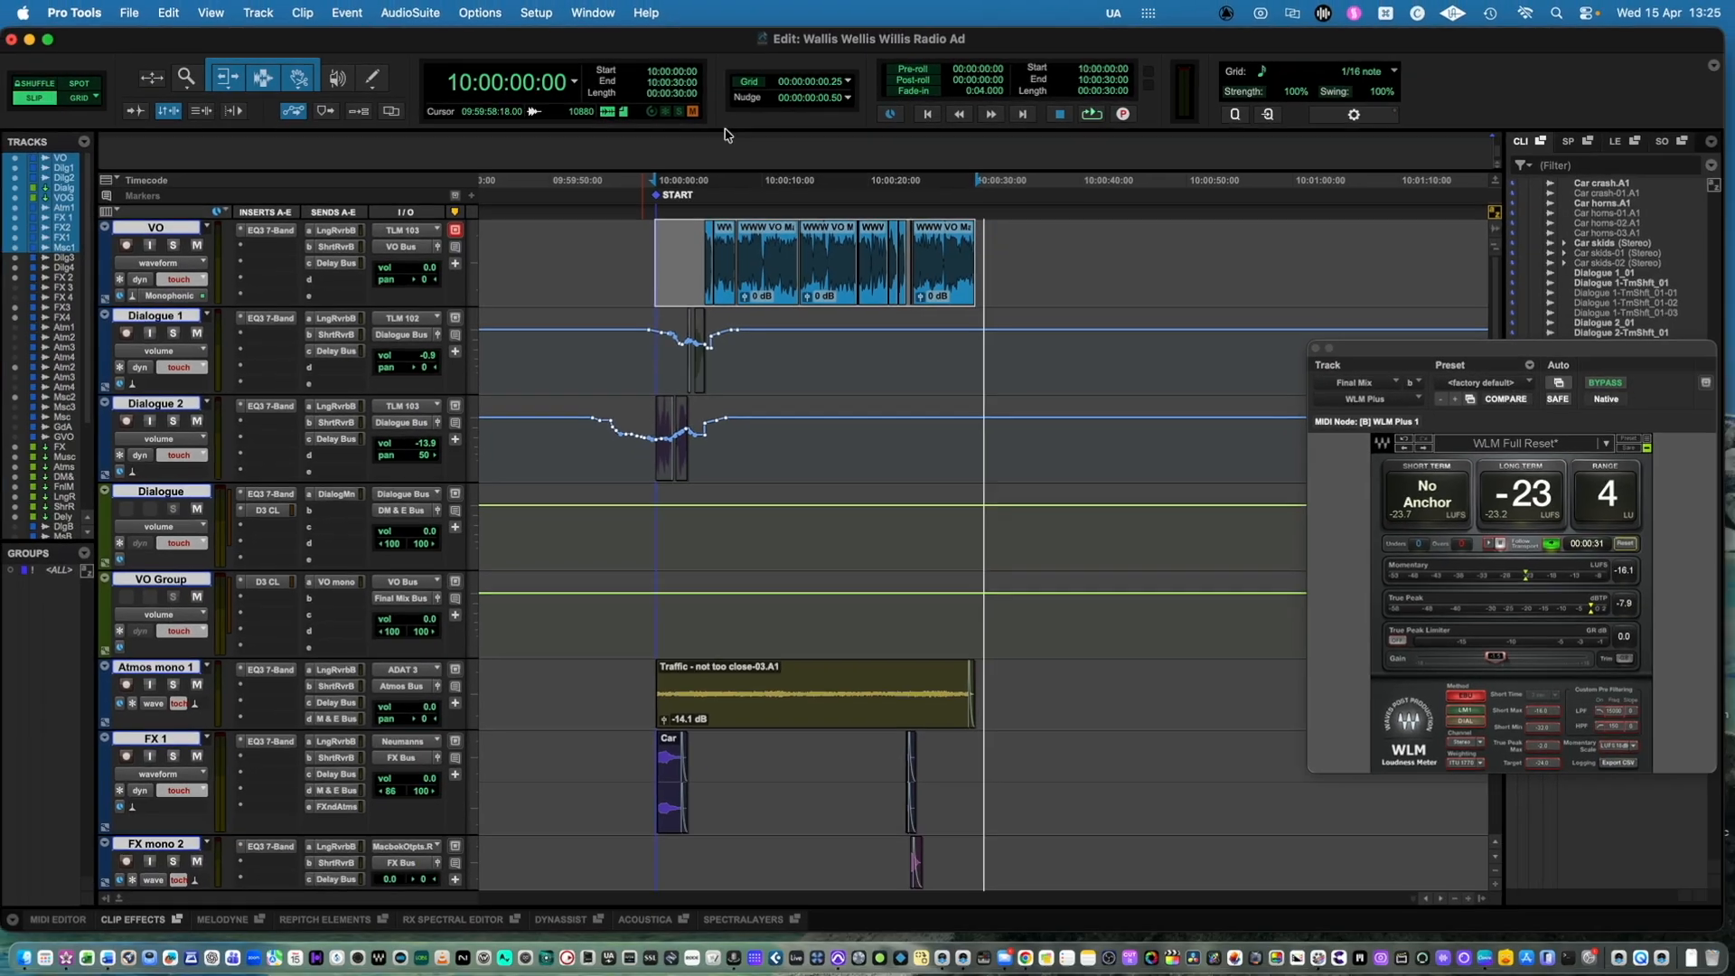
- Set up a mix bounce with export type WAV (BWF) and Final Mix Bus (Stereo) as the mix source
click(131, 11)
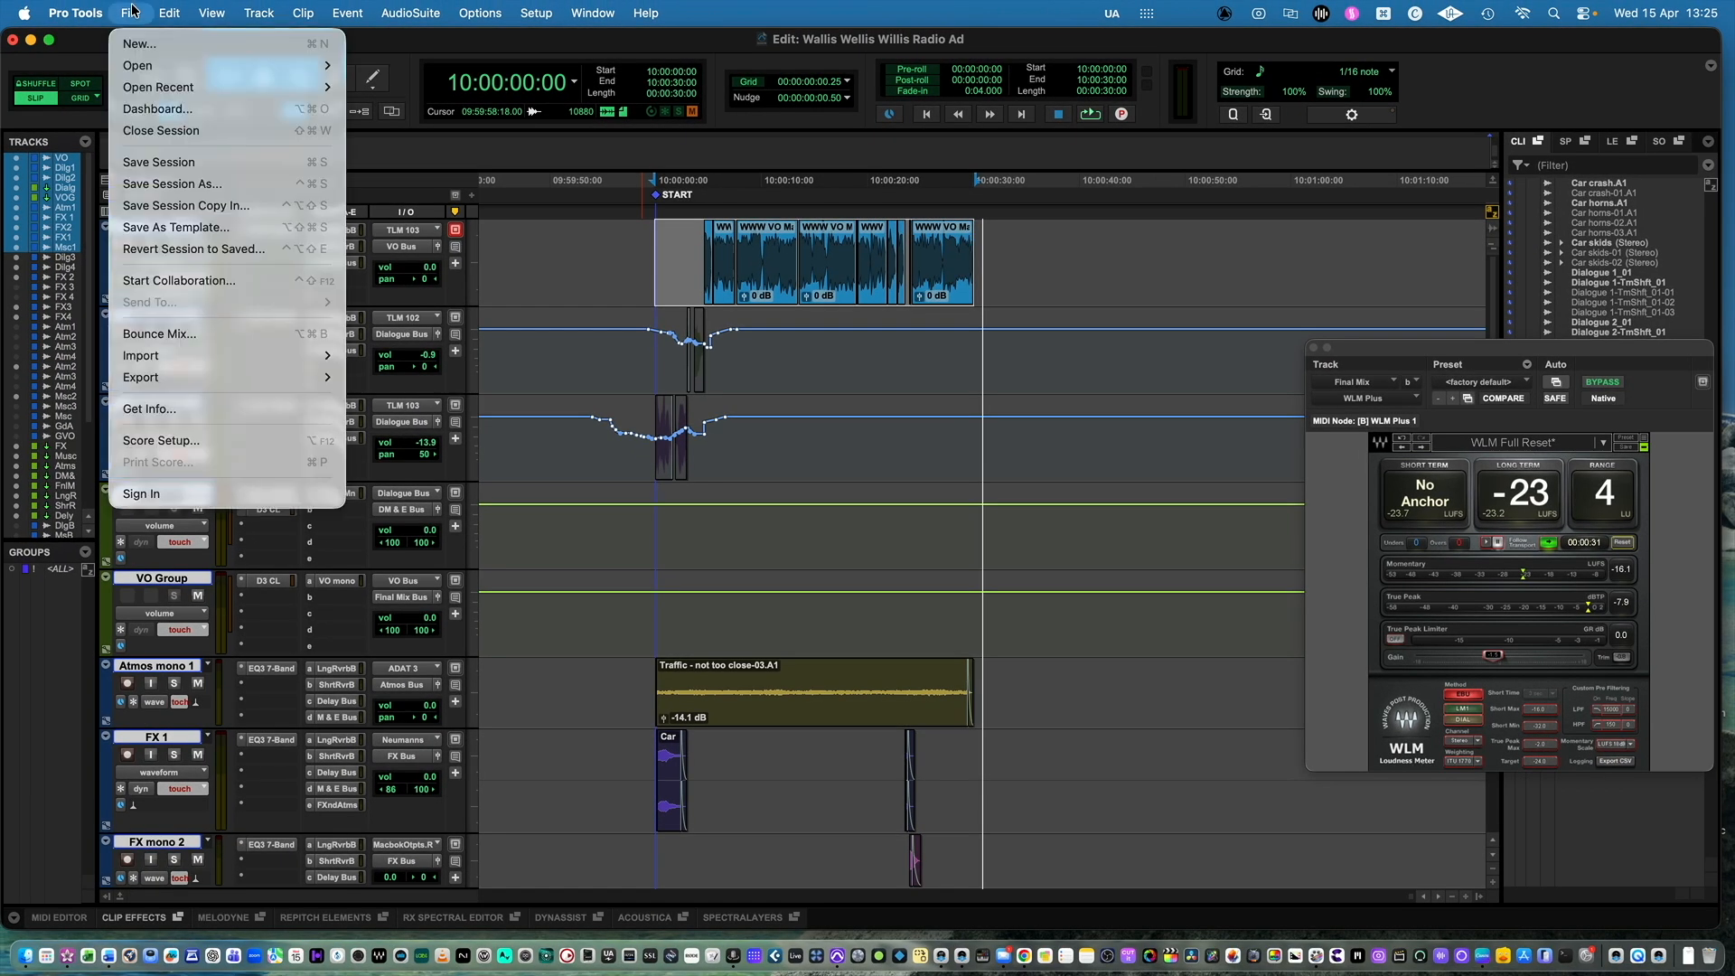
click(169, 335)
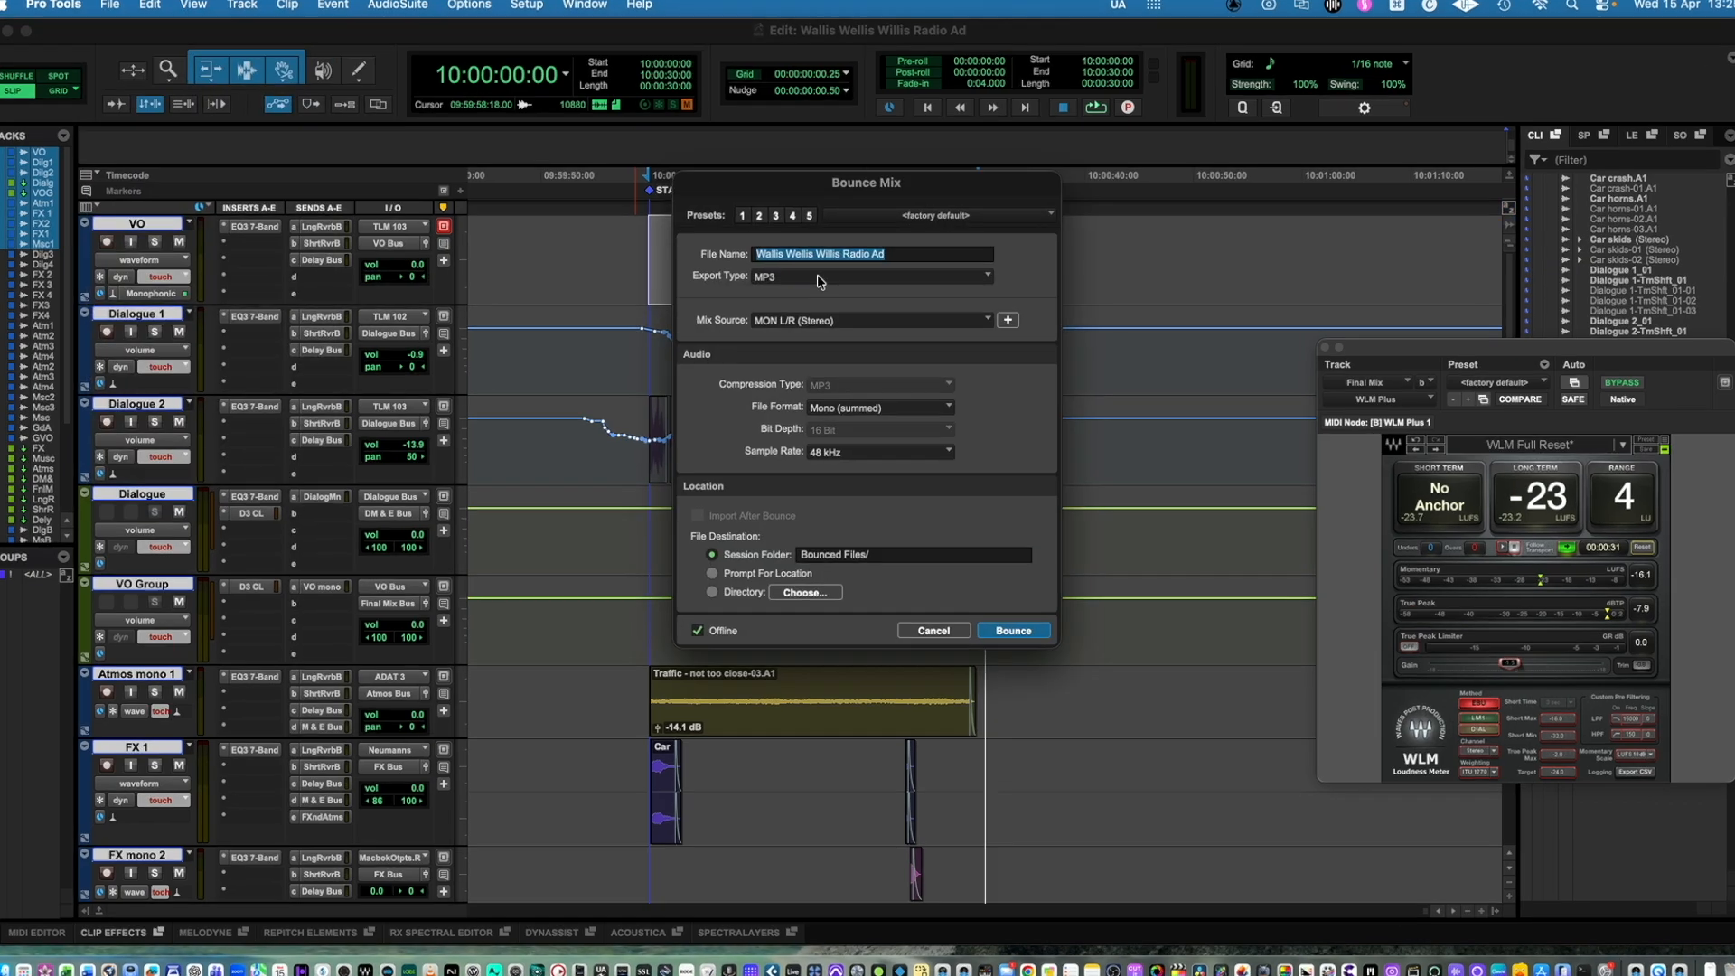
click(818, 282)
click(818, 249)
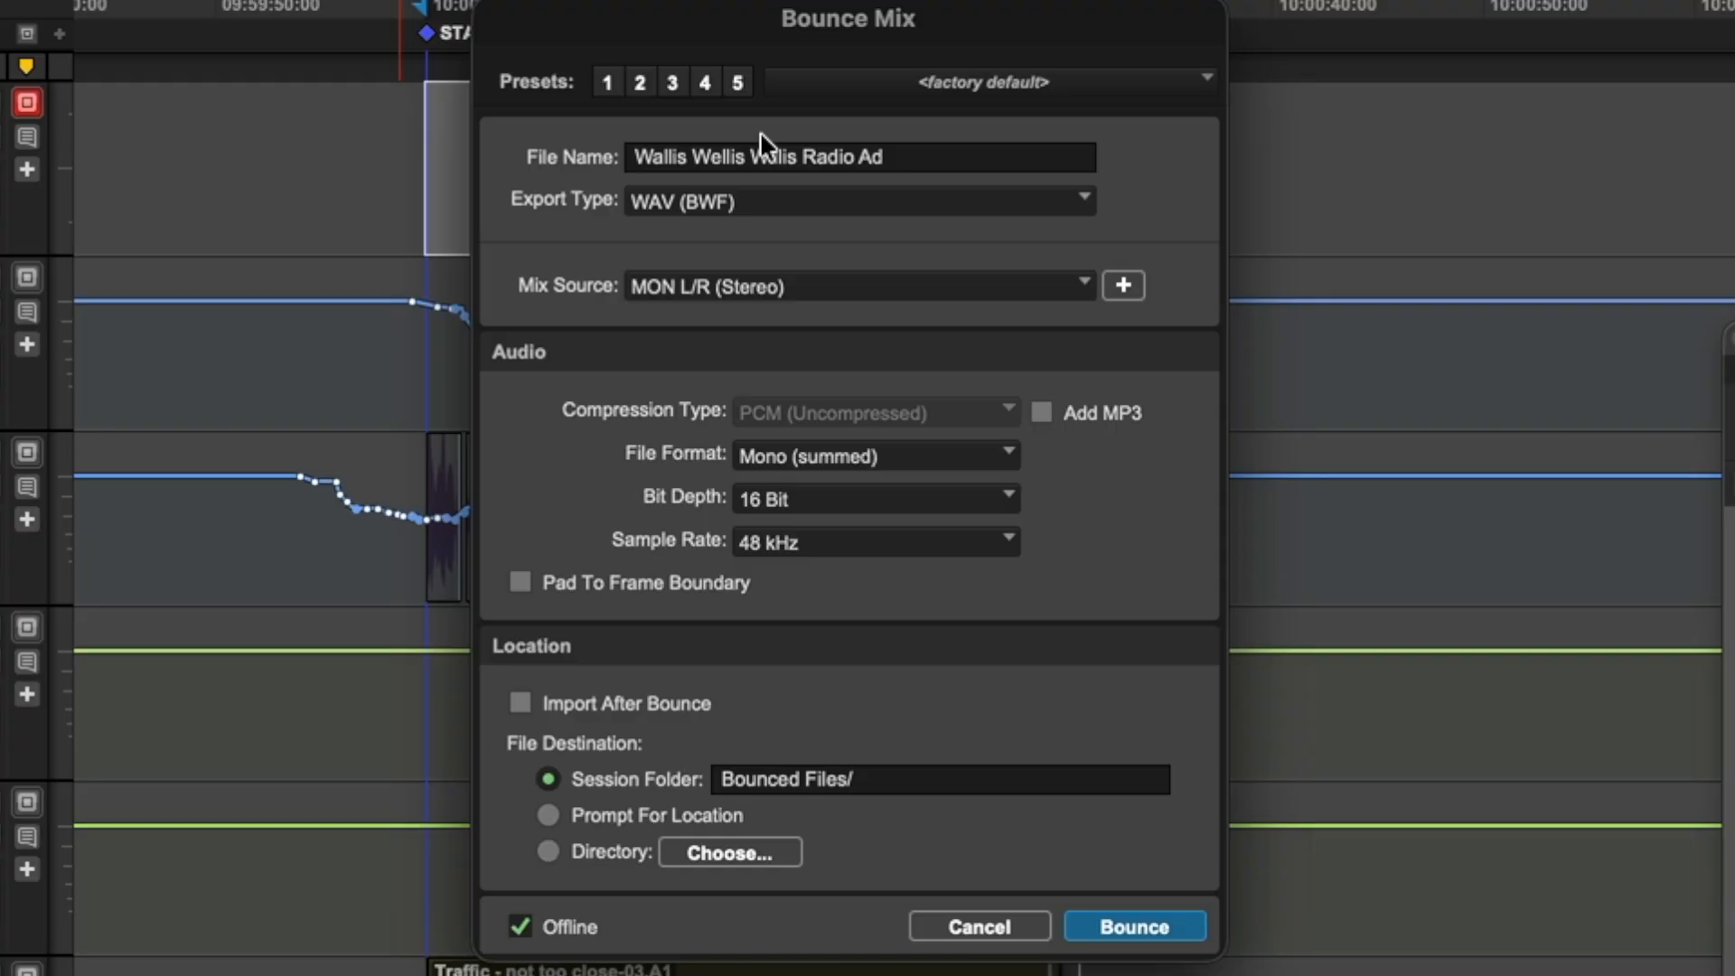
click(756, 271)
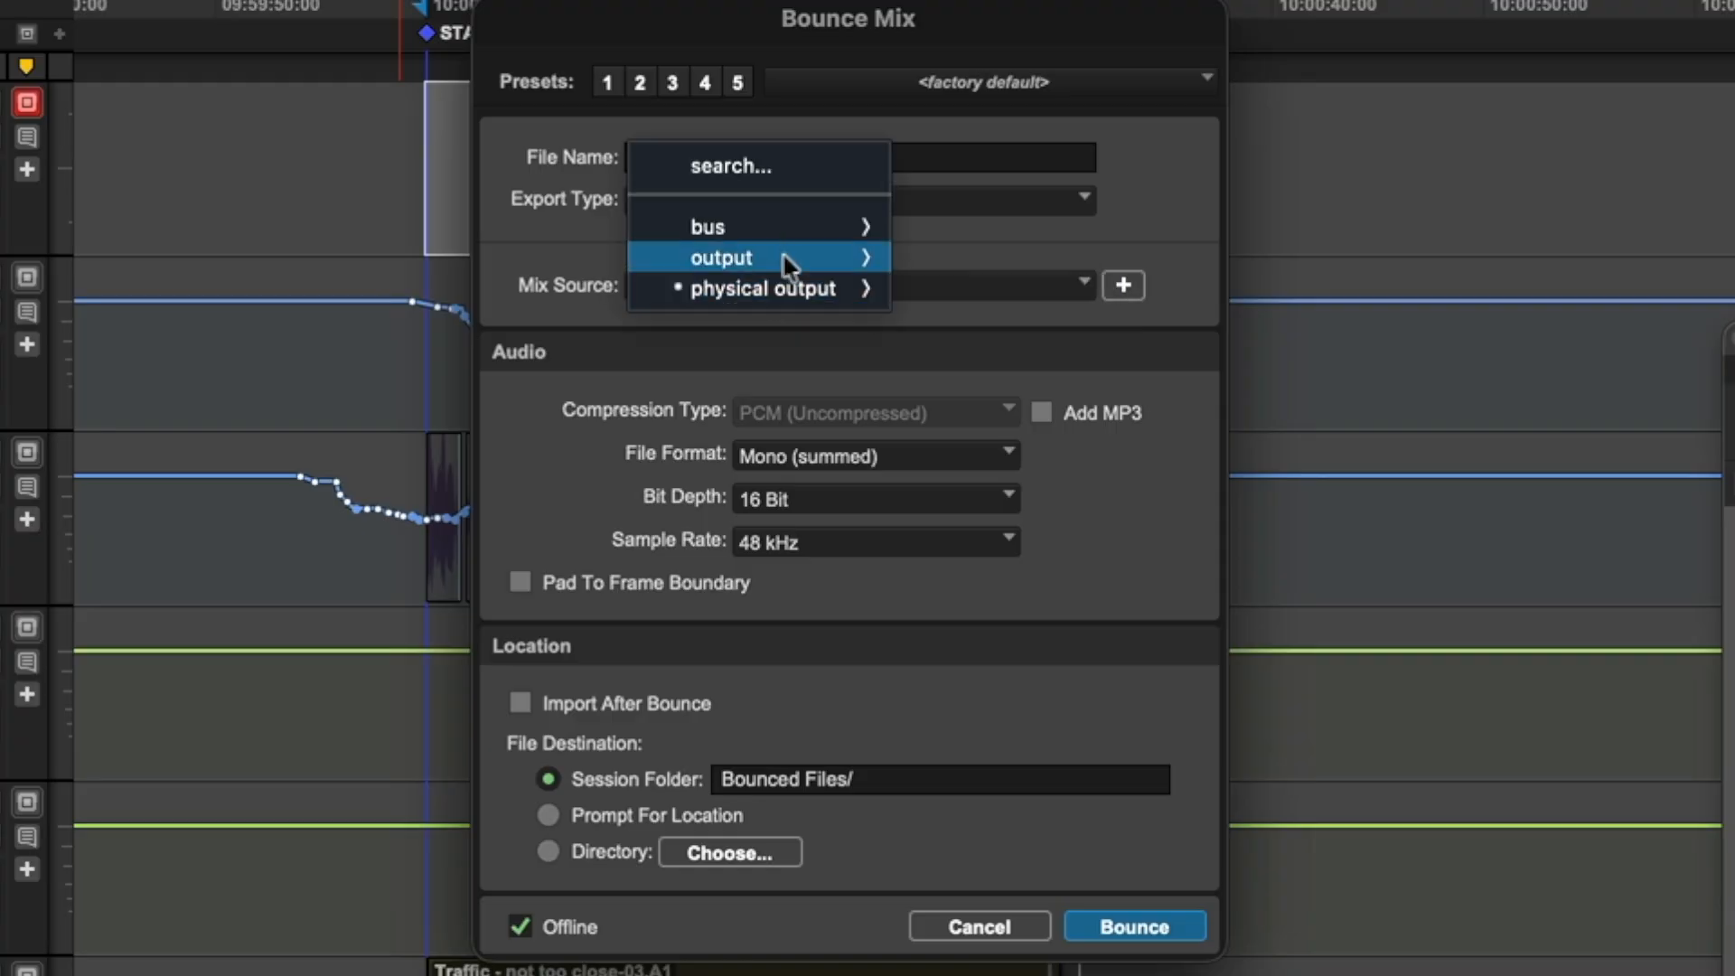
mouse_move(795, 228)
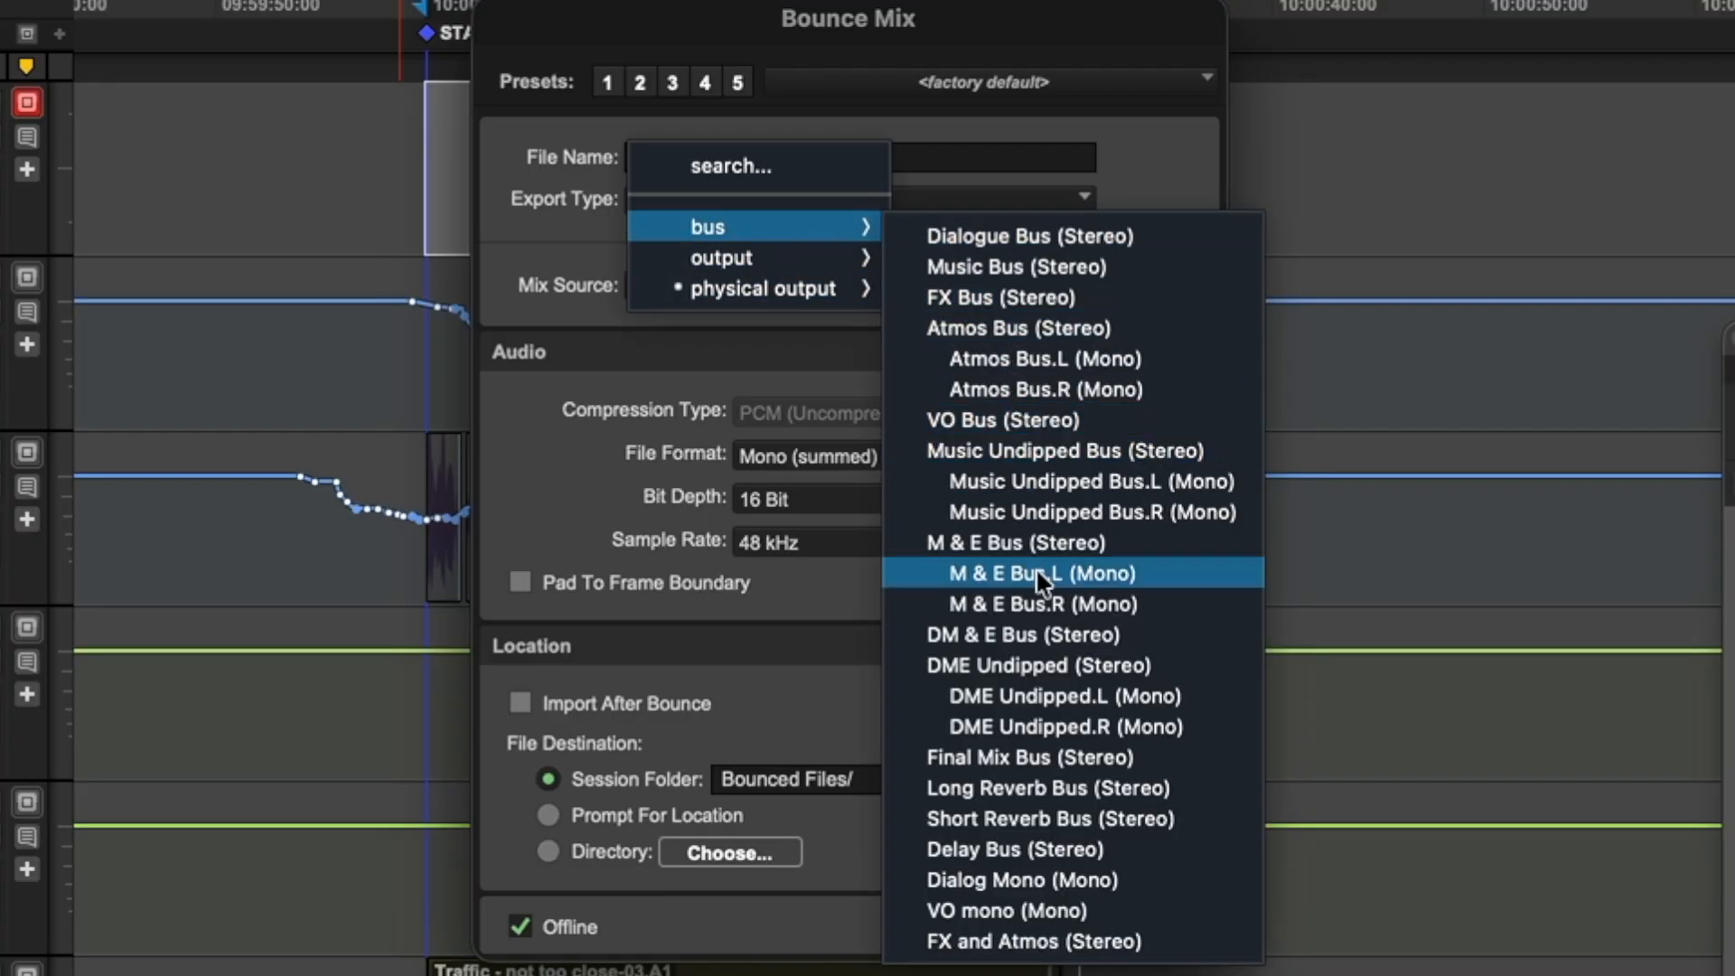
click(1030, 757)
- Set the bounce to an Interleaved file at 16 Bit with Import After Bounce enabled, and run the offline bounce
click(852, 456)
click(871, 530)
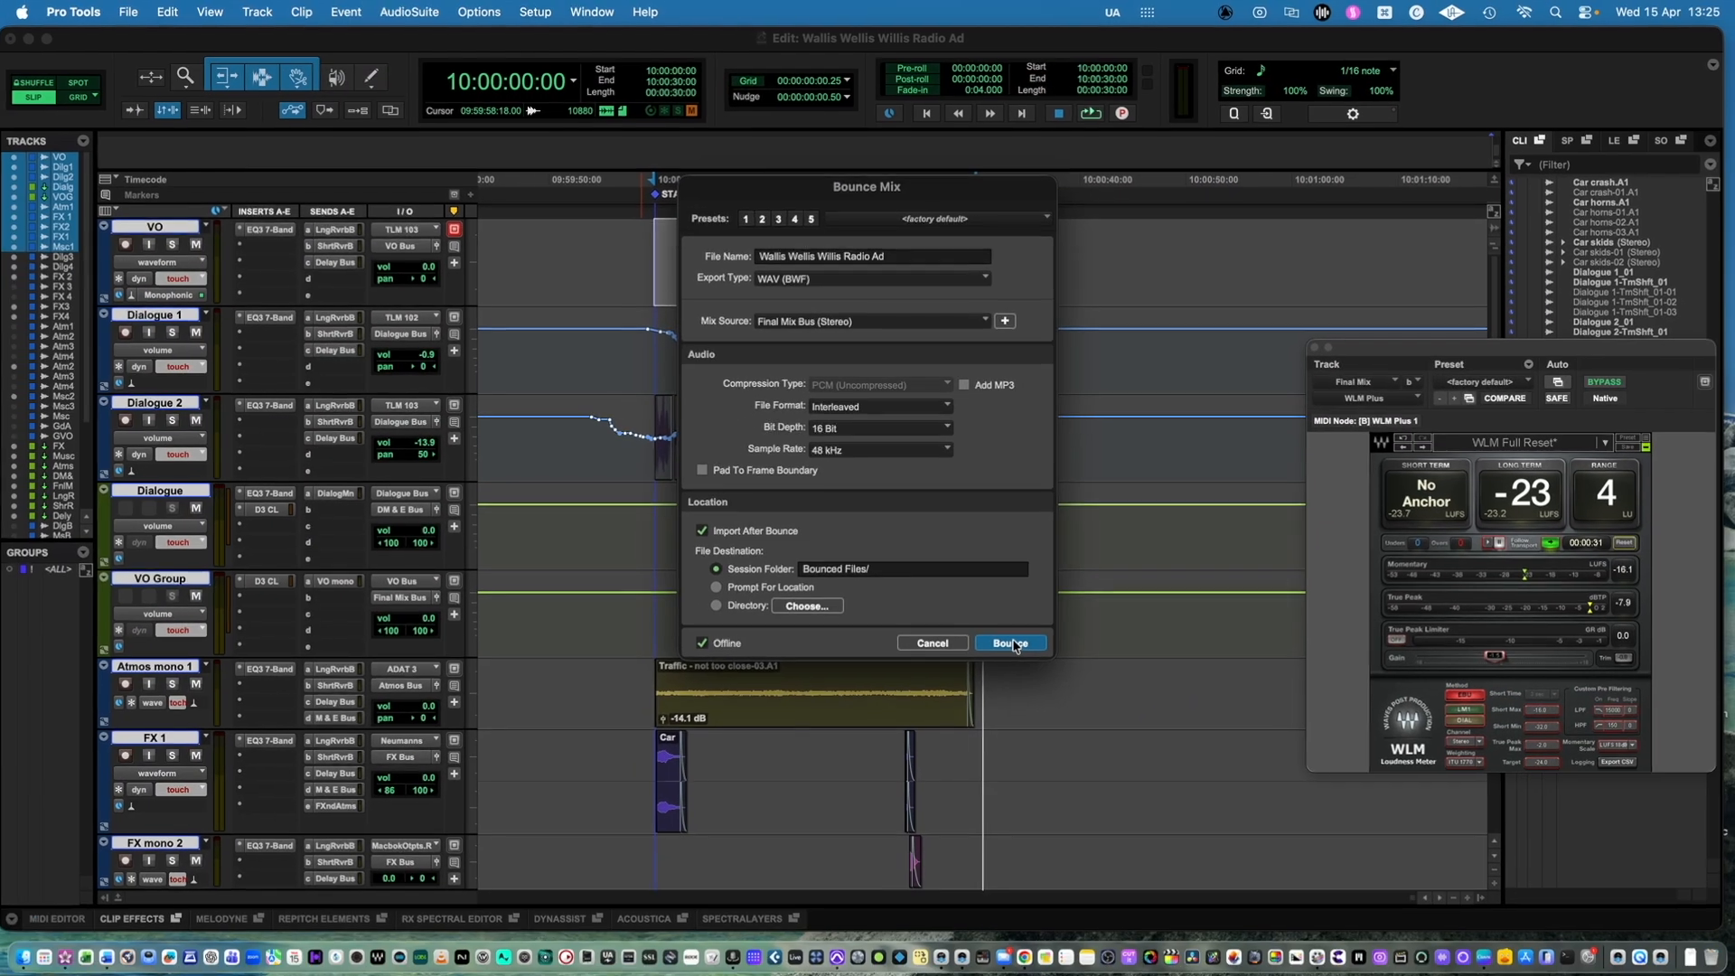
click(1034, 696)
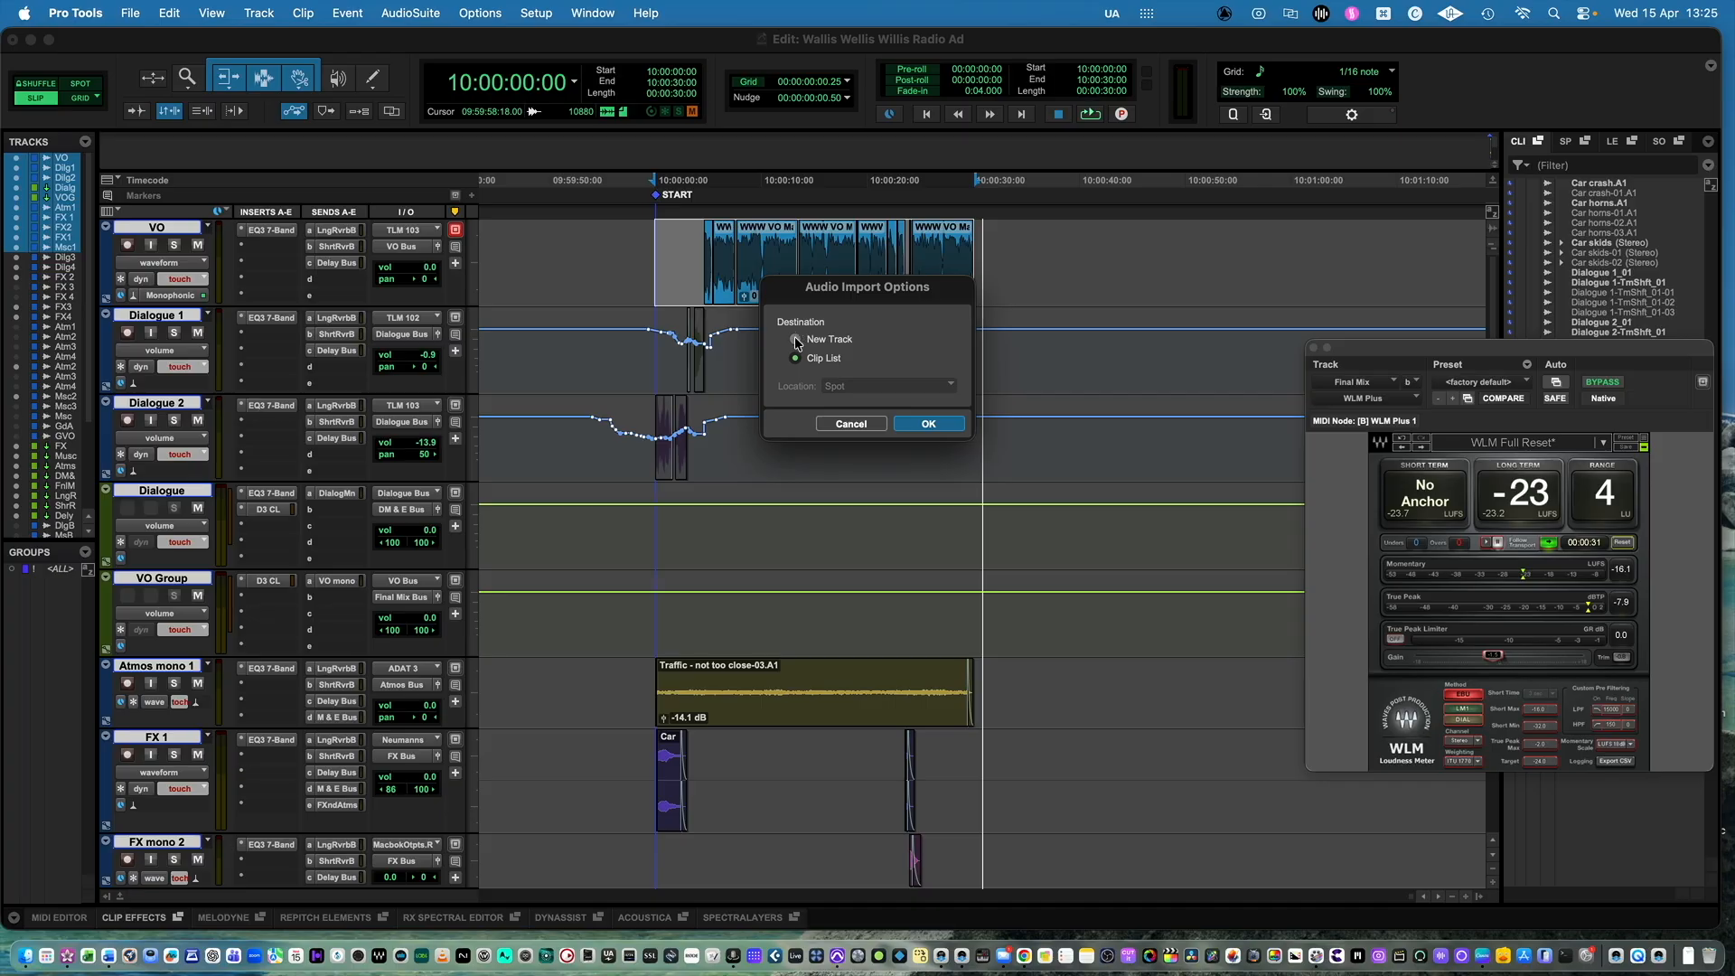
- Import the bounced mix to a new track spotted at 10:00:00:00 and mute that track
click(796, 339)
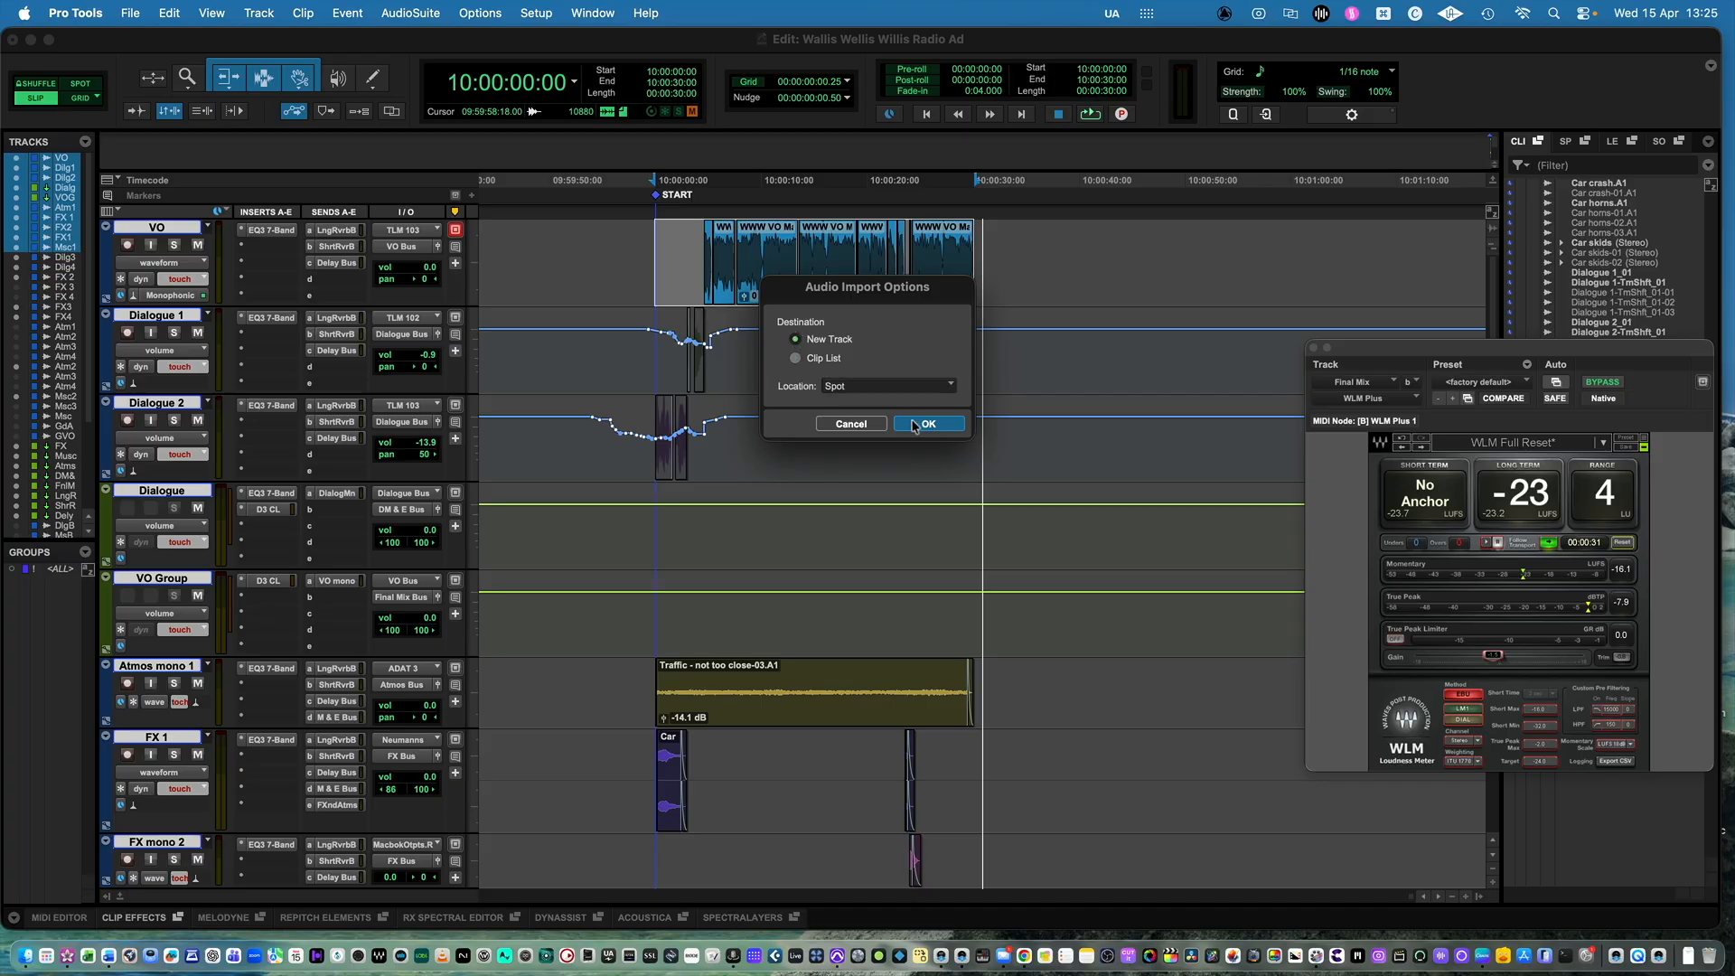
click(922, 425)
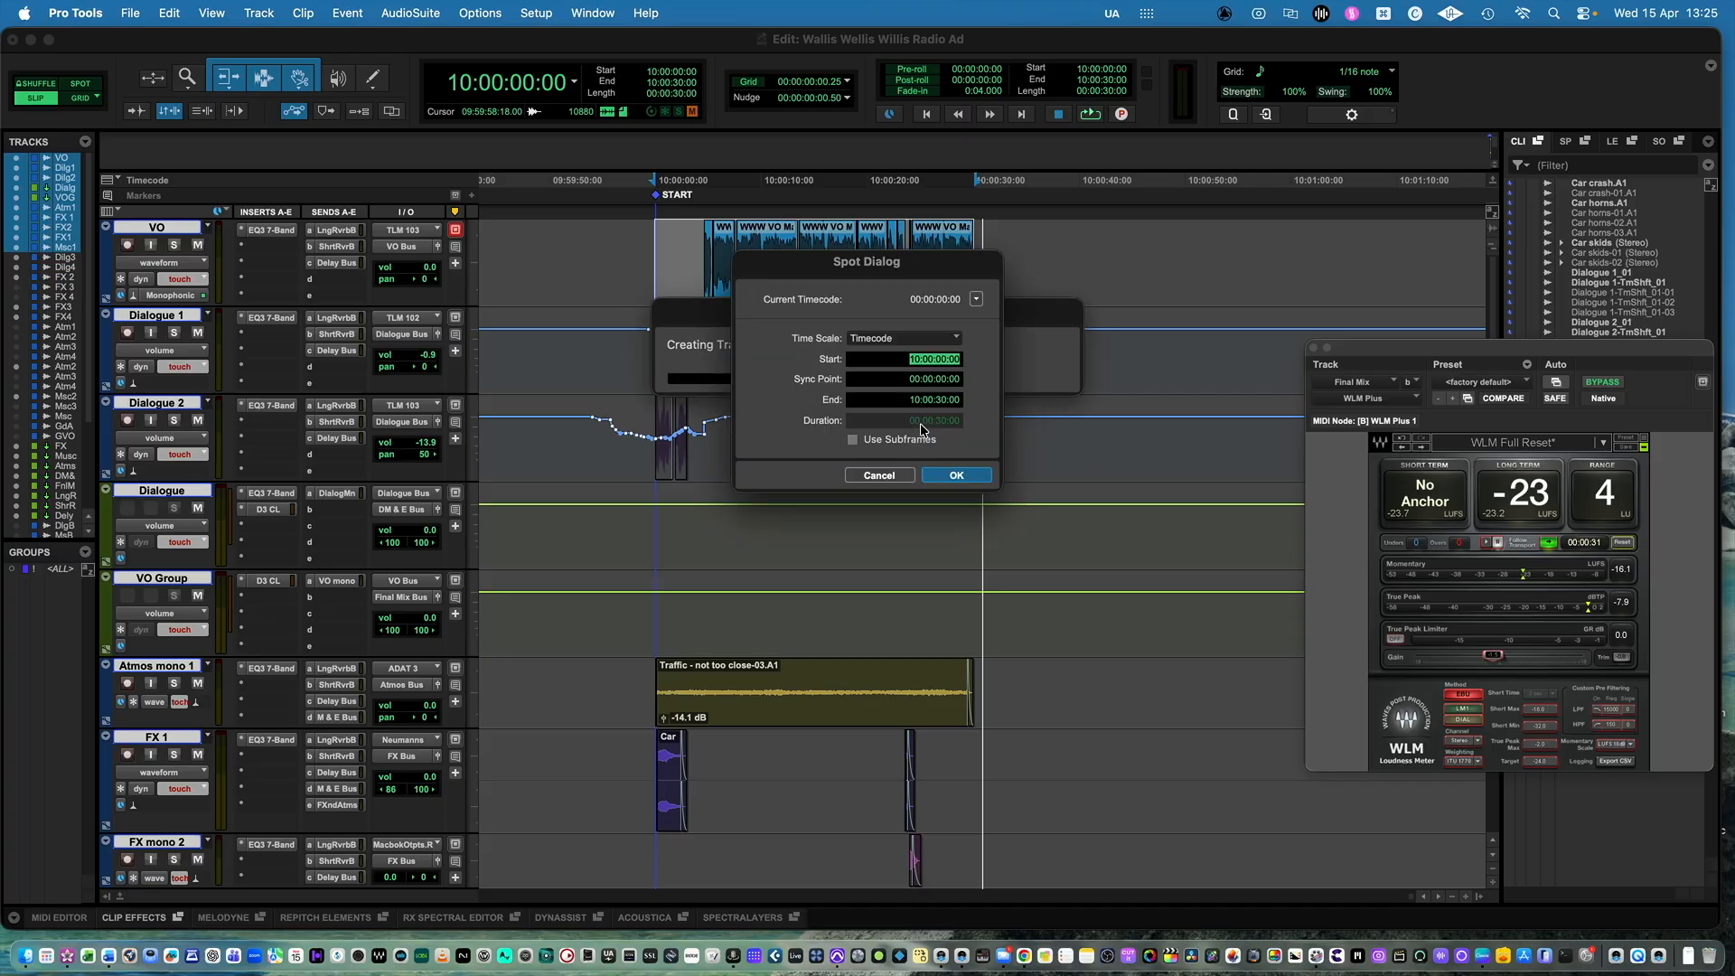
click(957, 475)
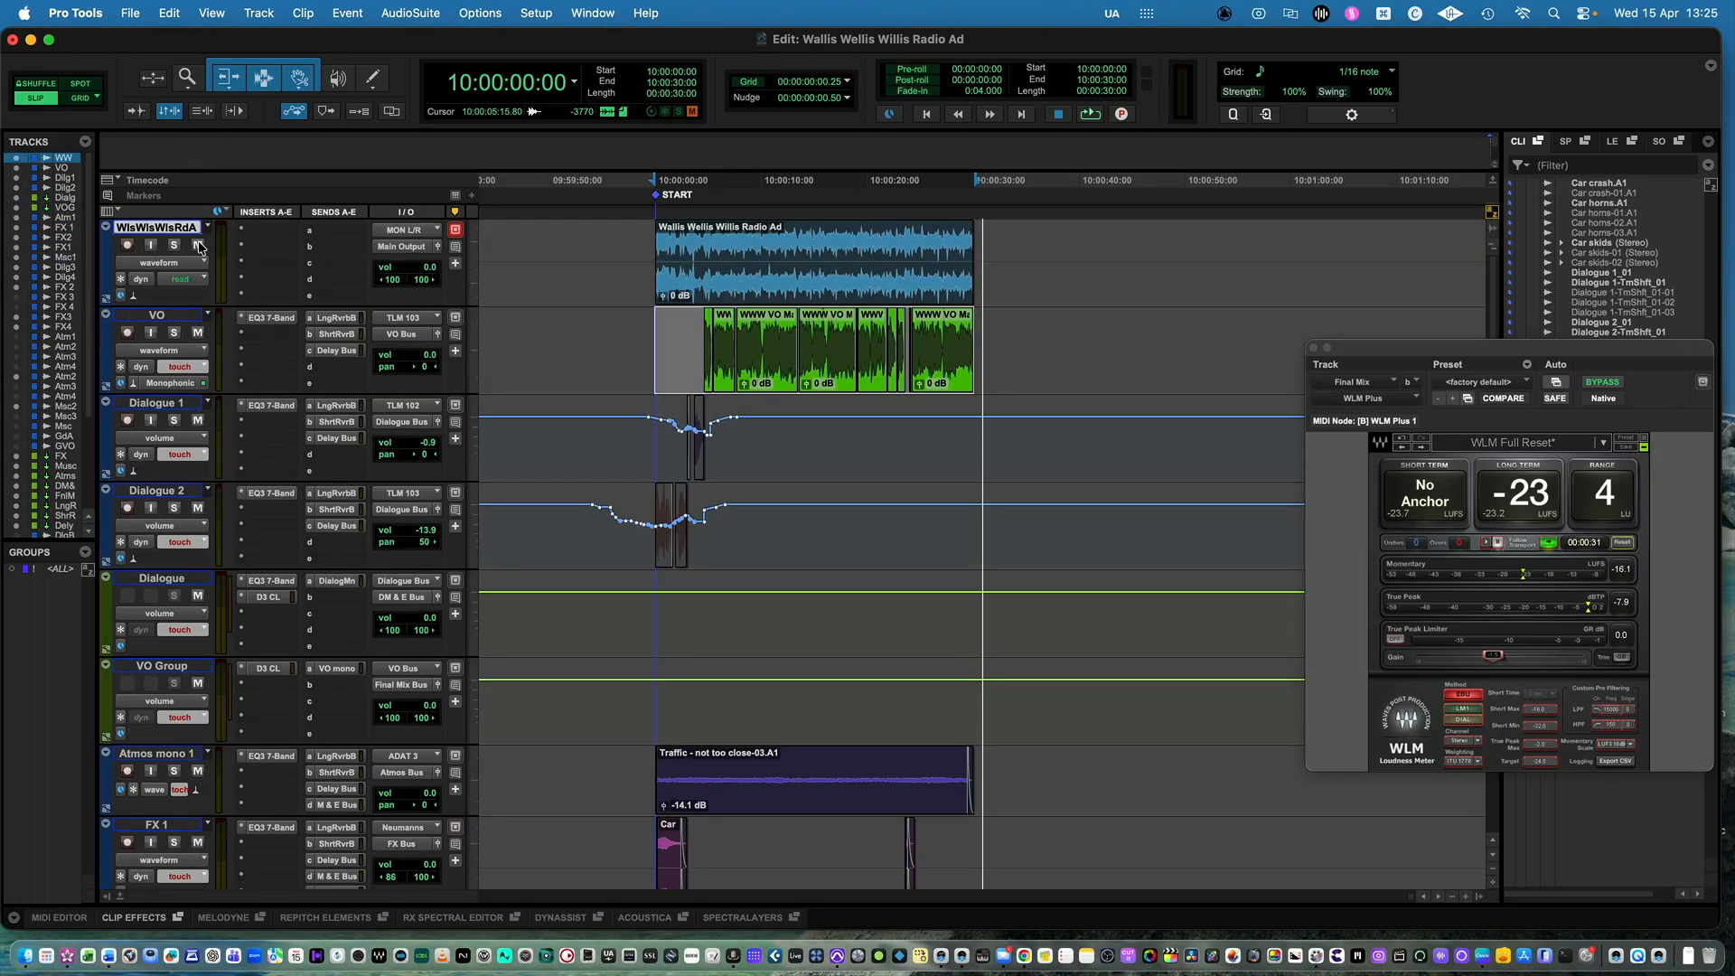
click(198, 246)
click(837, 248)
key(t)
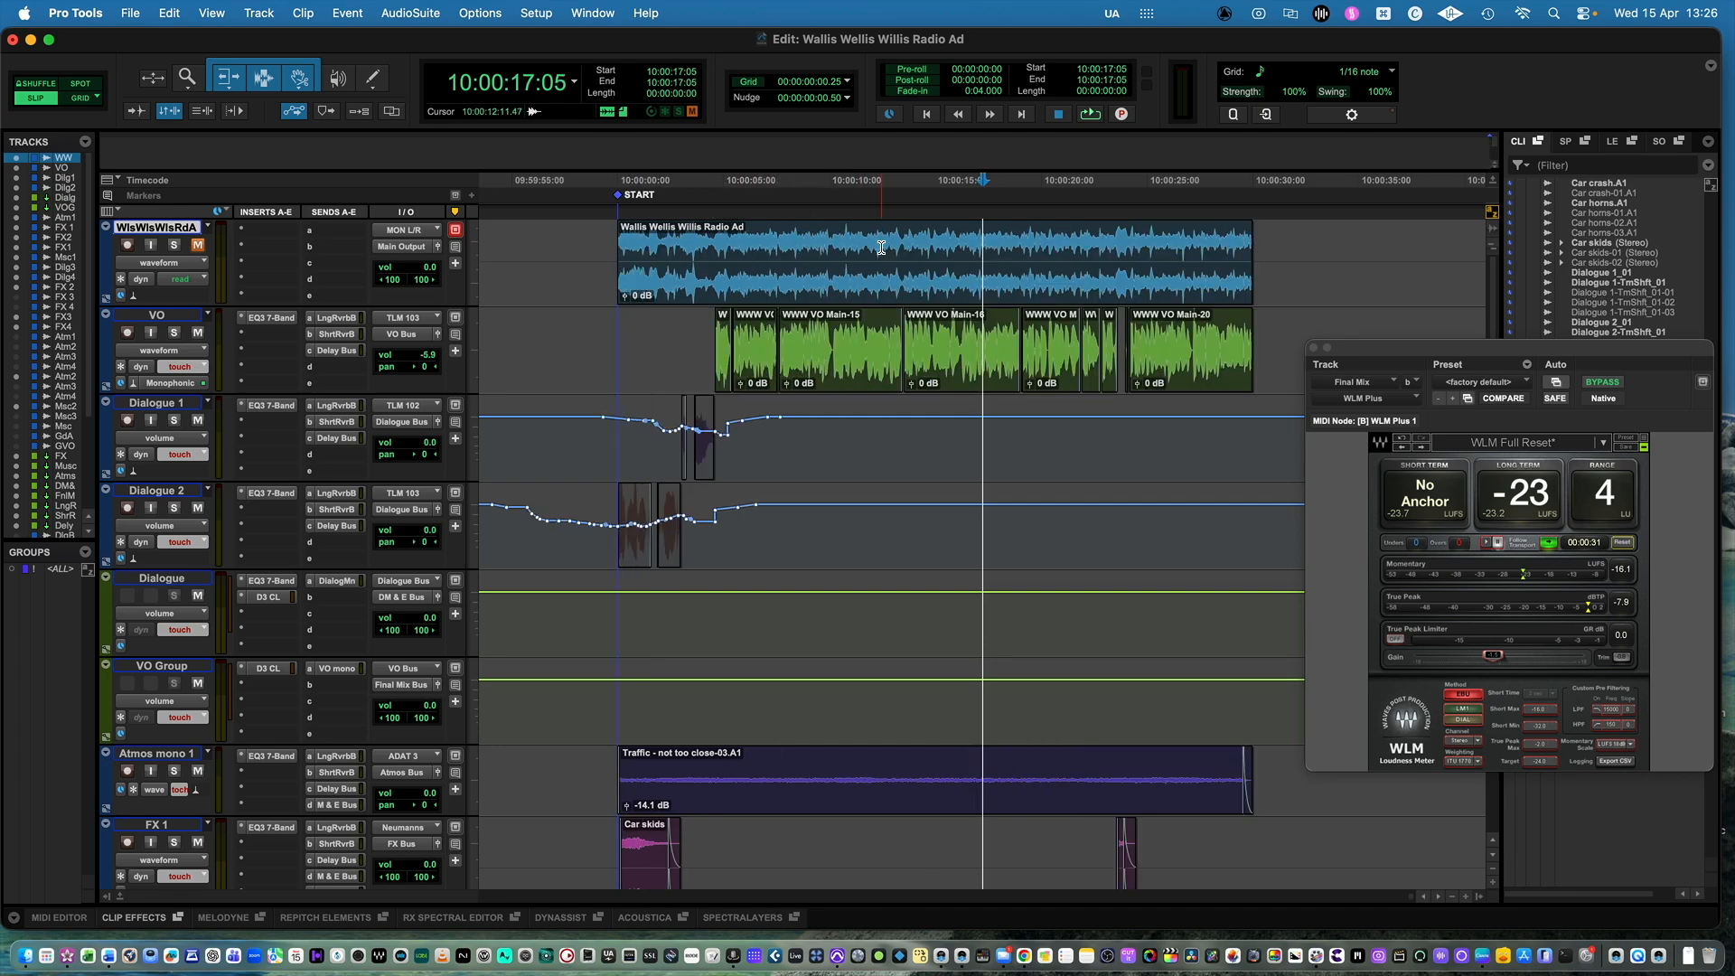
key(r)
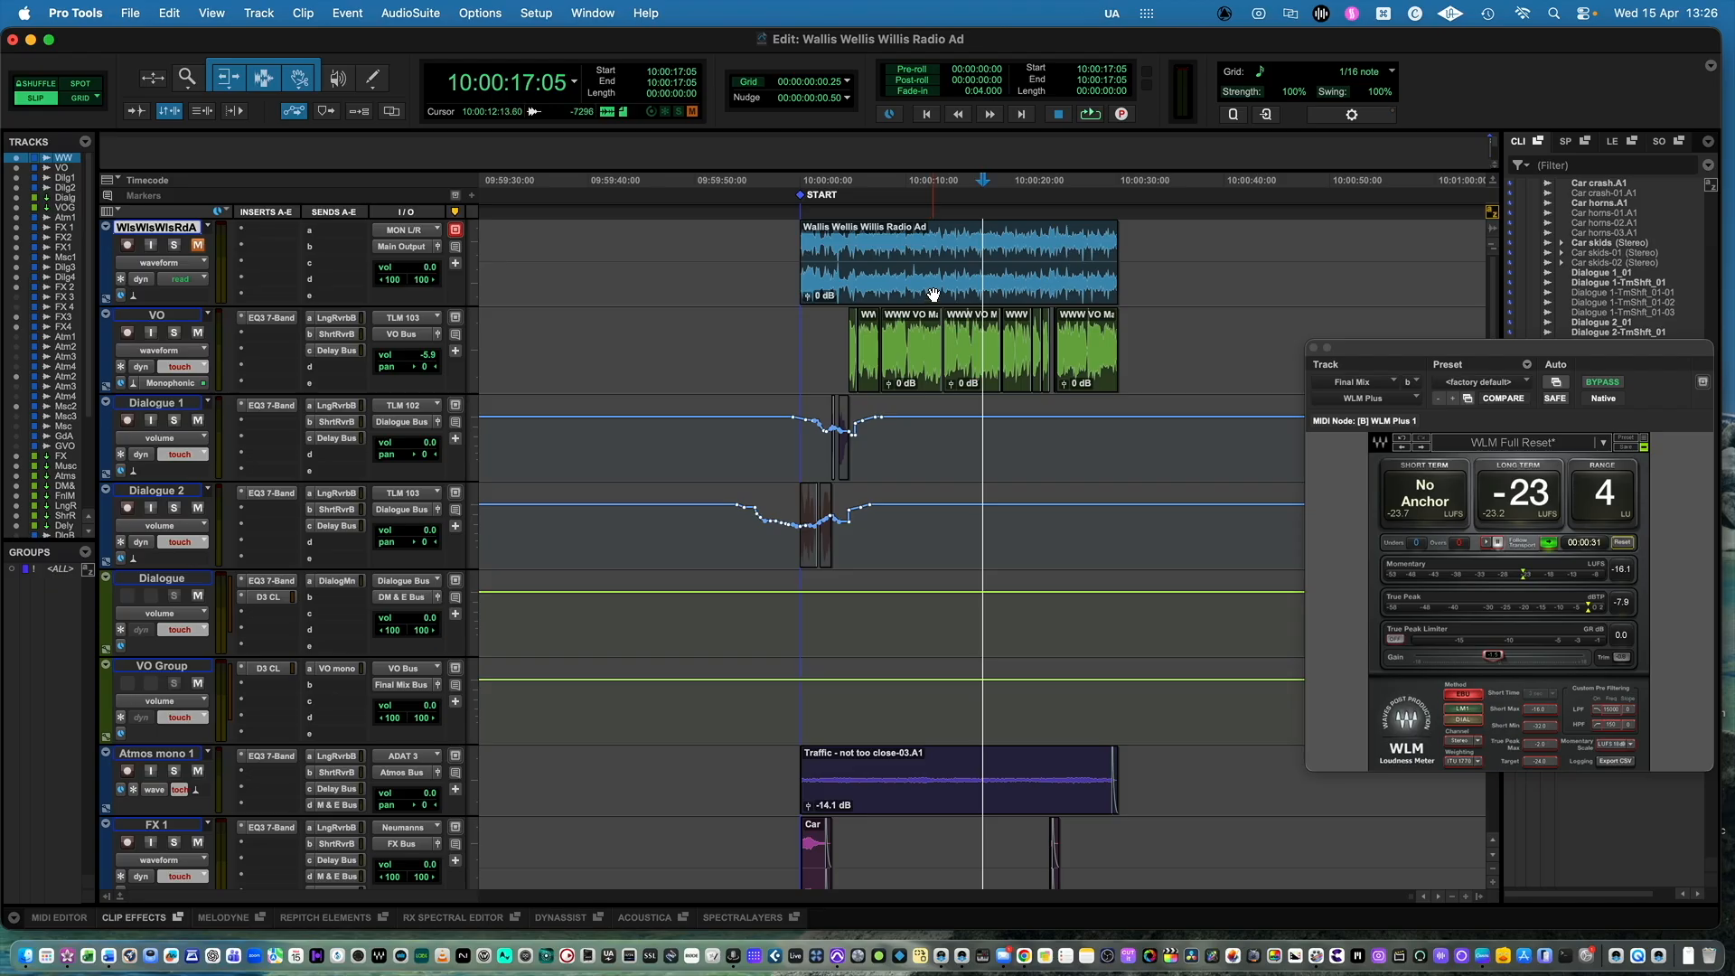
- Analyze the bounced mix clip with NUGEN LMCorrect2 and render it to the EBU R128 target of -23.0 LUFS
click(427, 7)
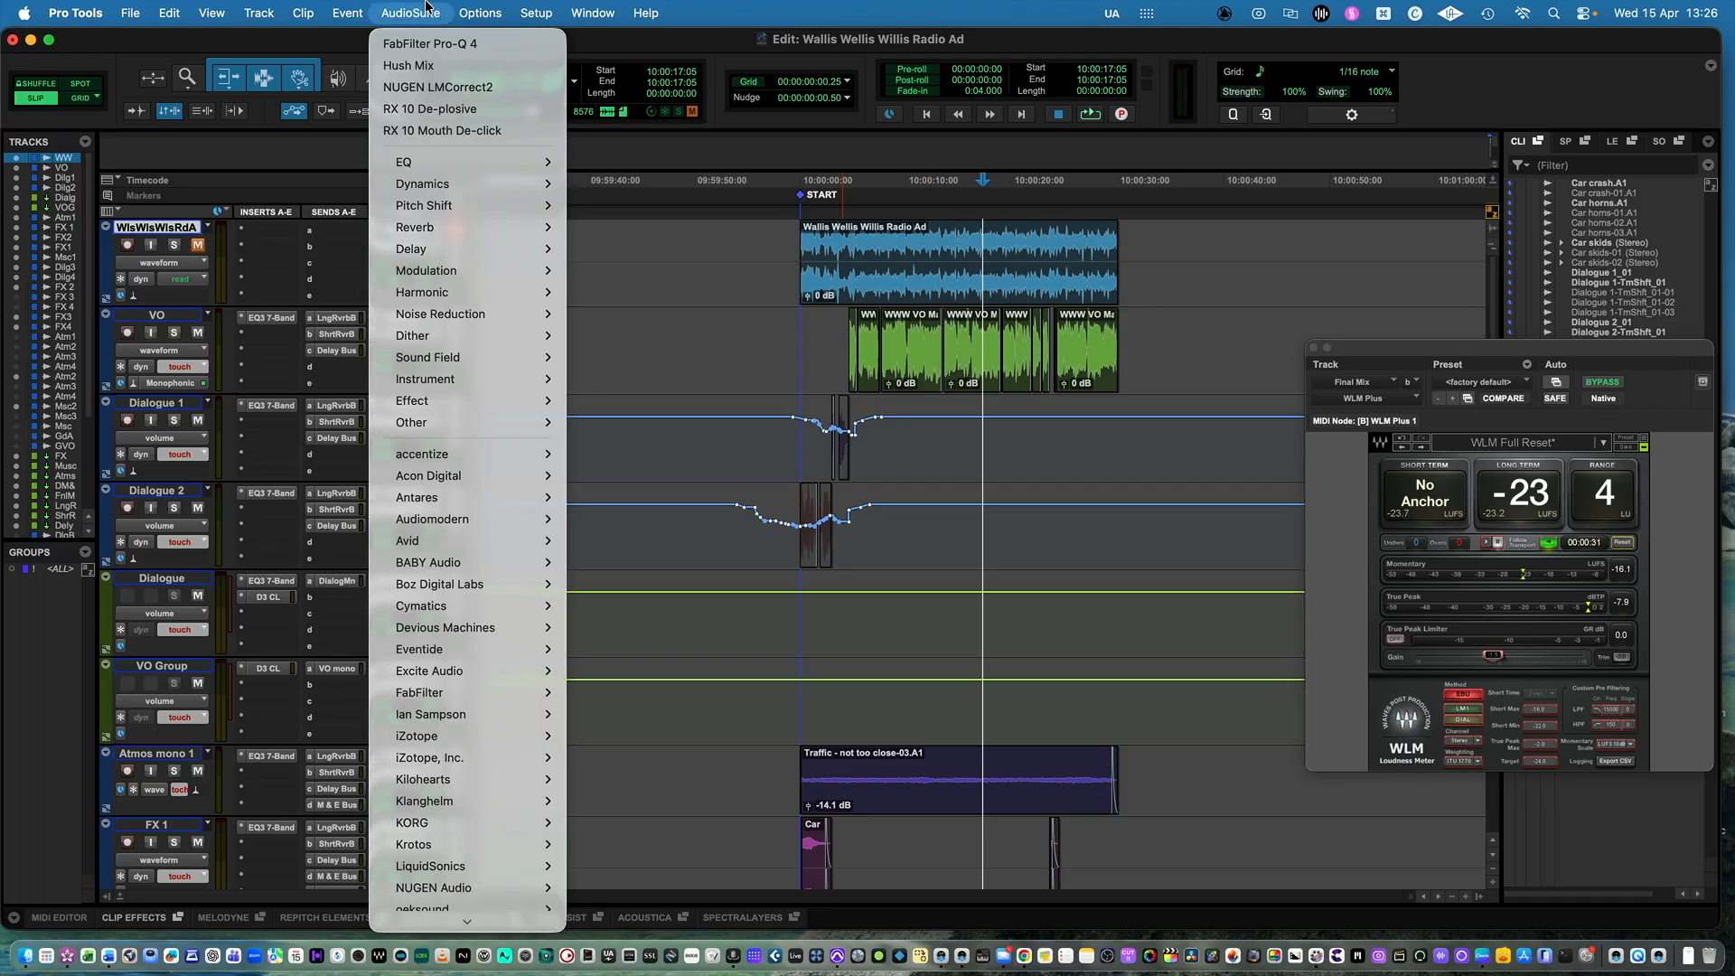
click(438, 87)
drag(600, 180, 578, 178)
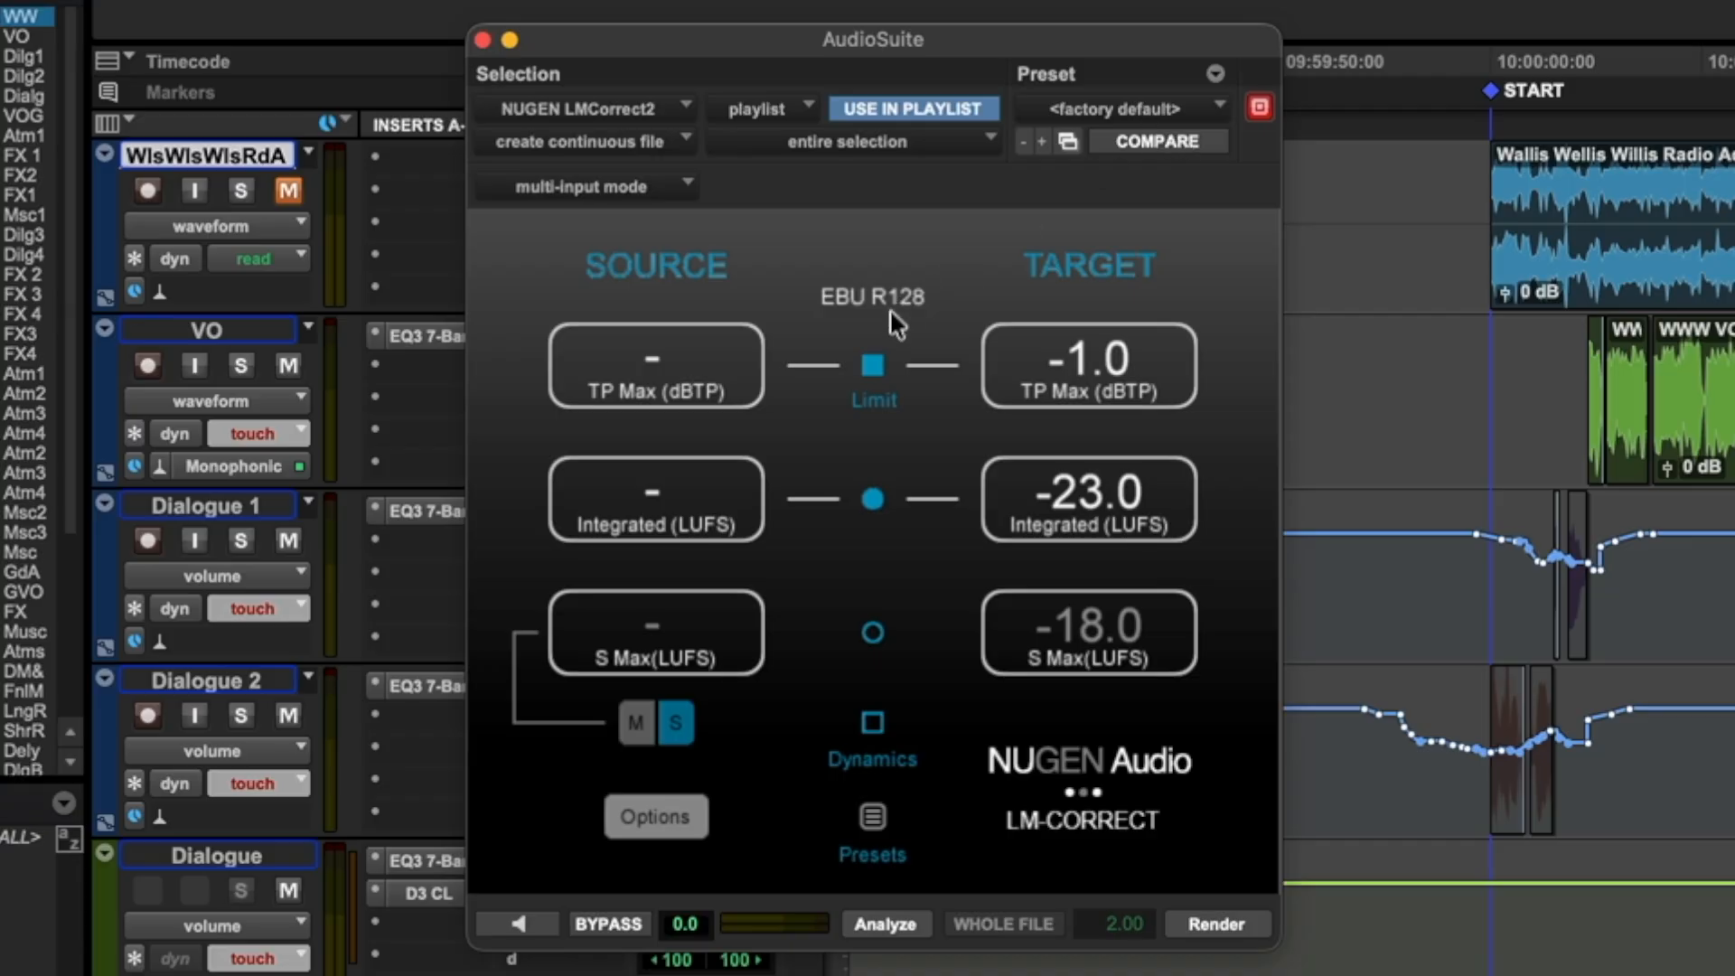
click(1677, 262)
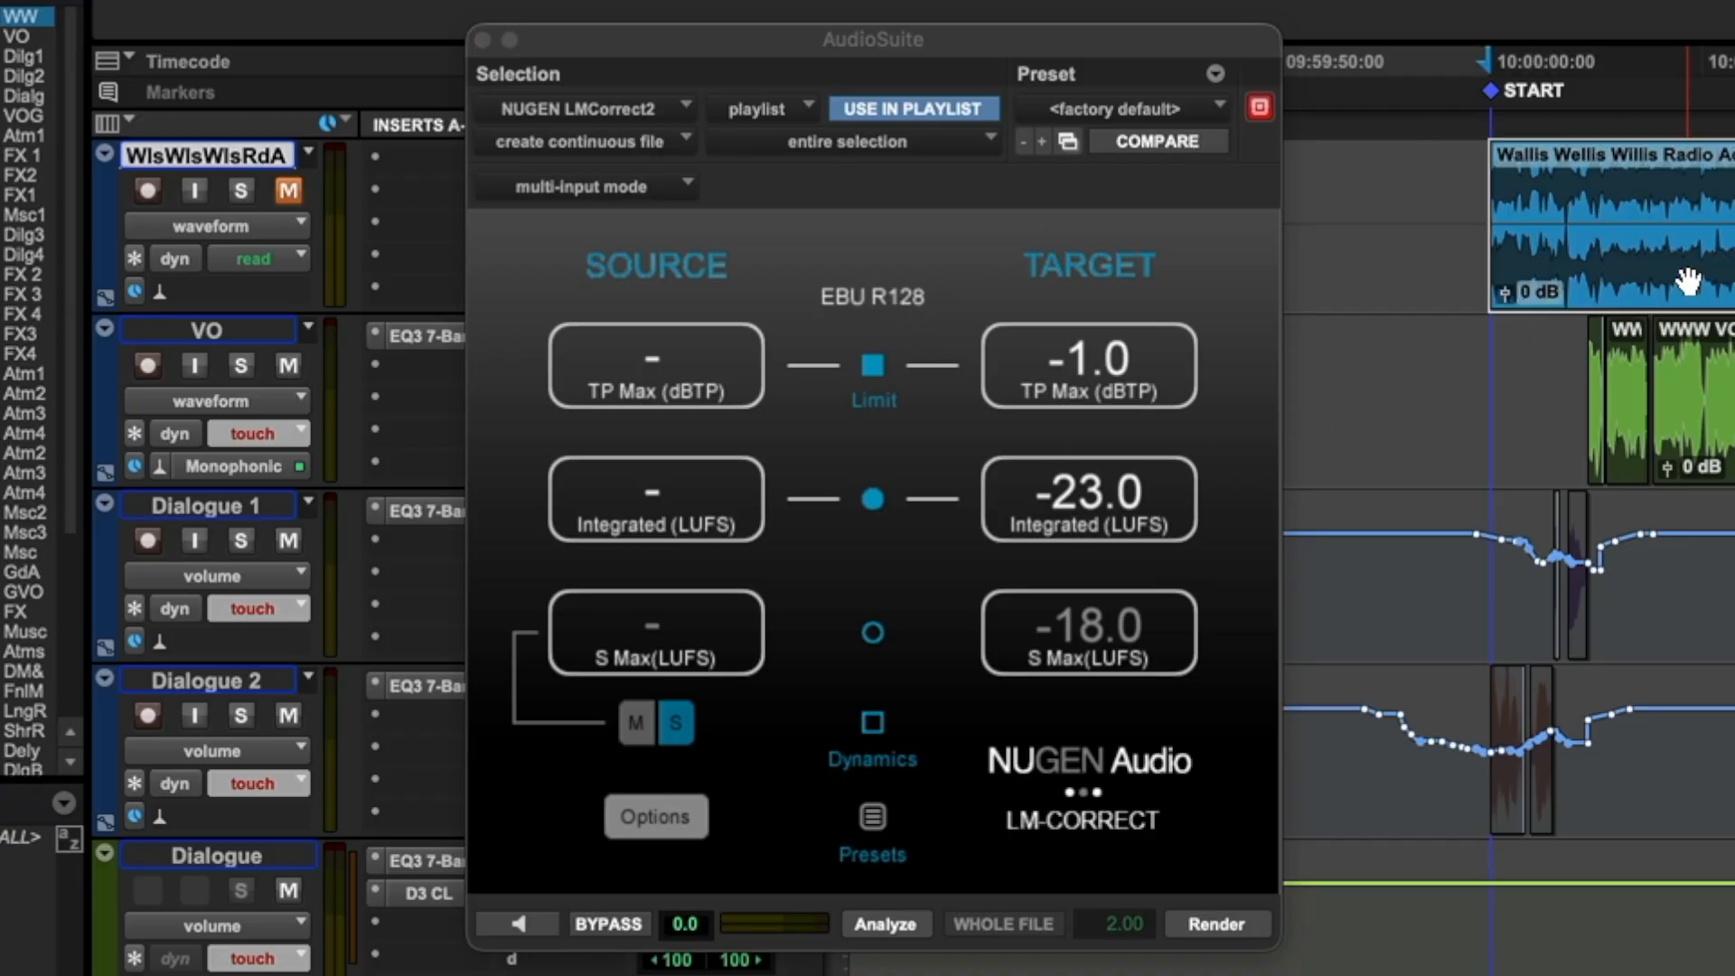
click(872, 927)
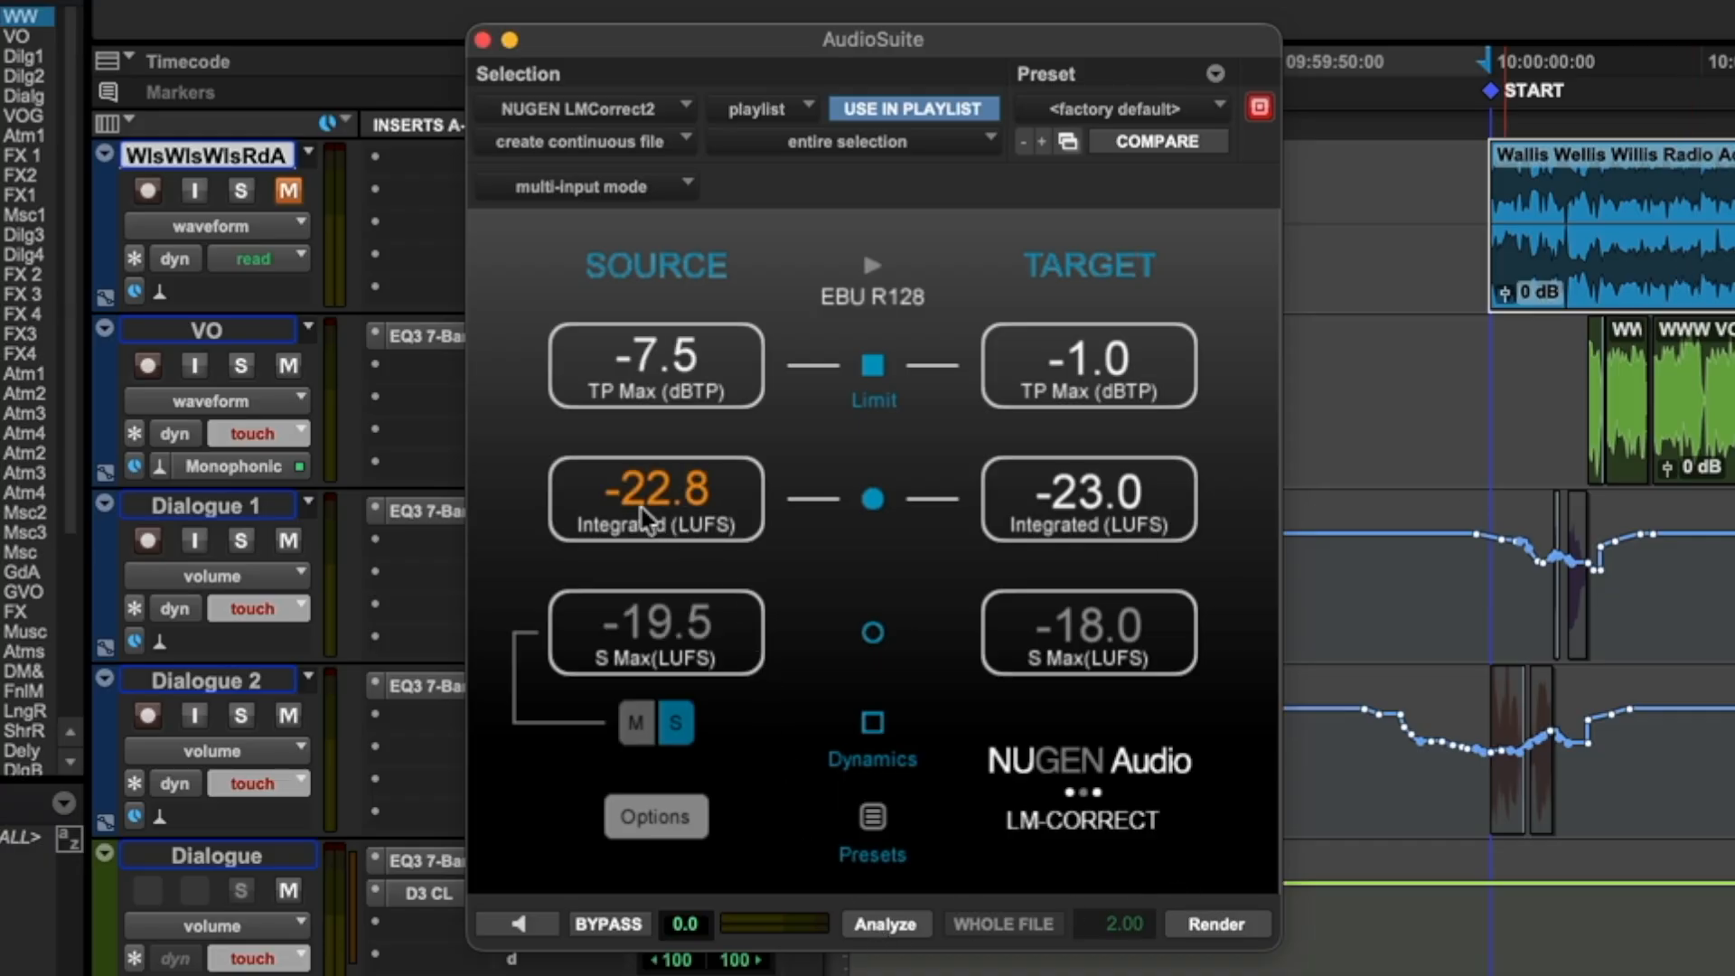
click(1234, 924)
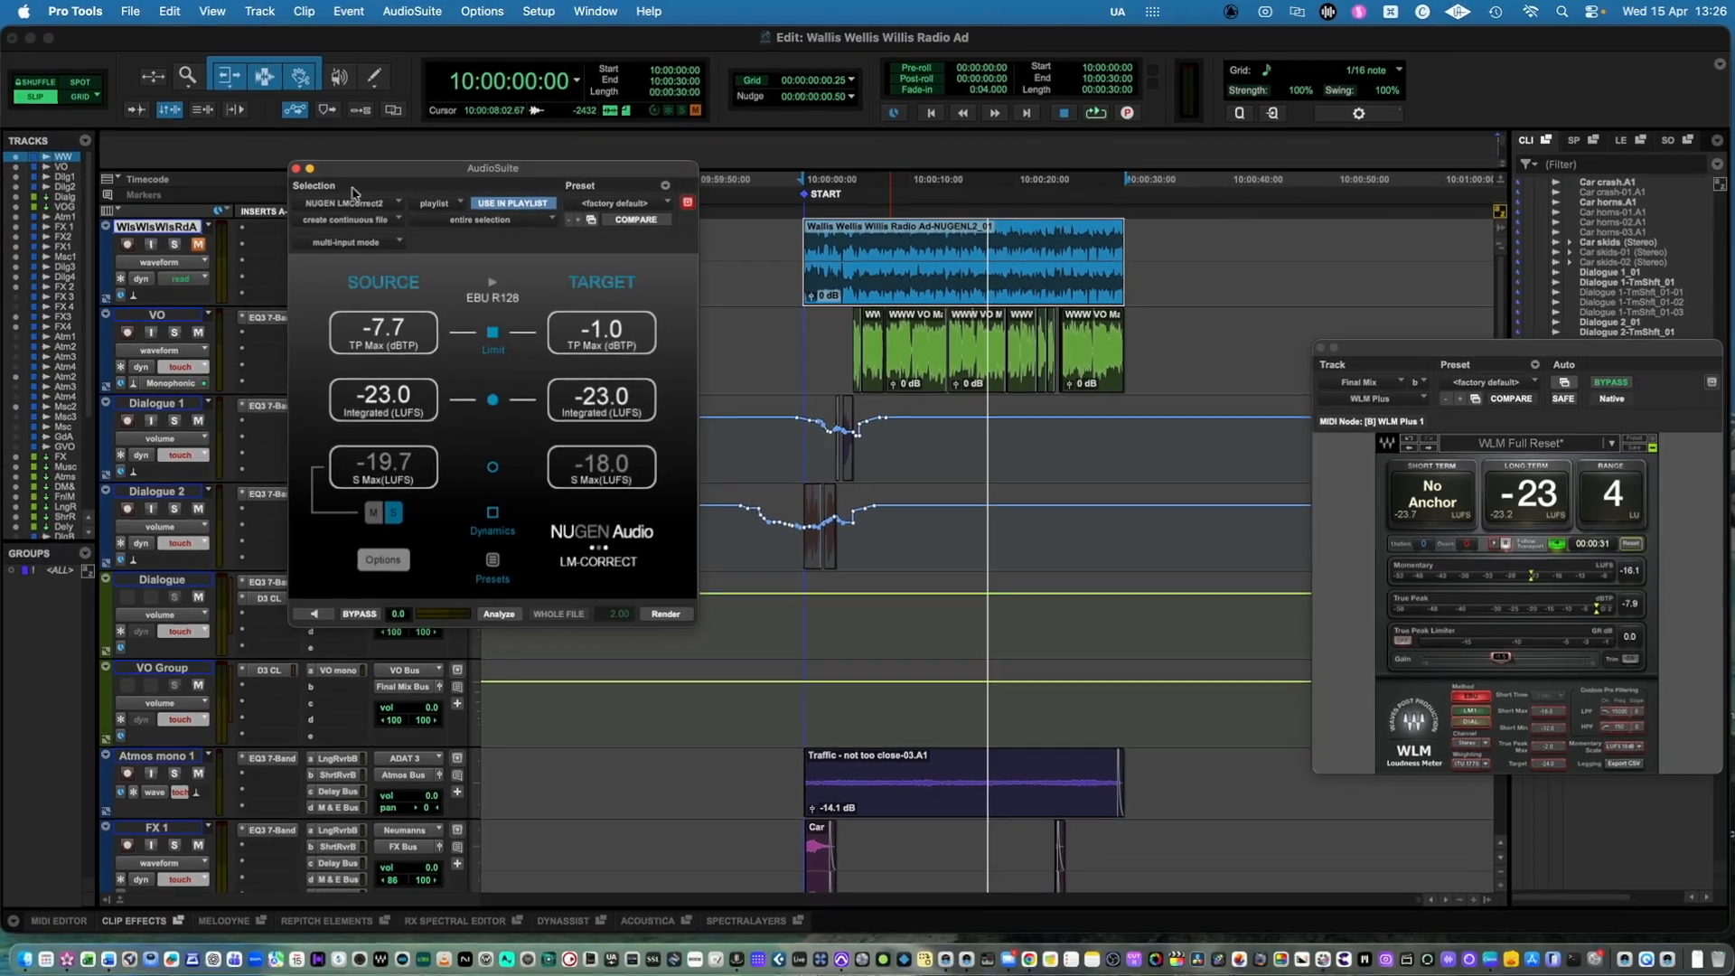
click(483, 39)
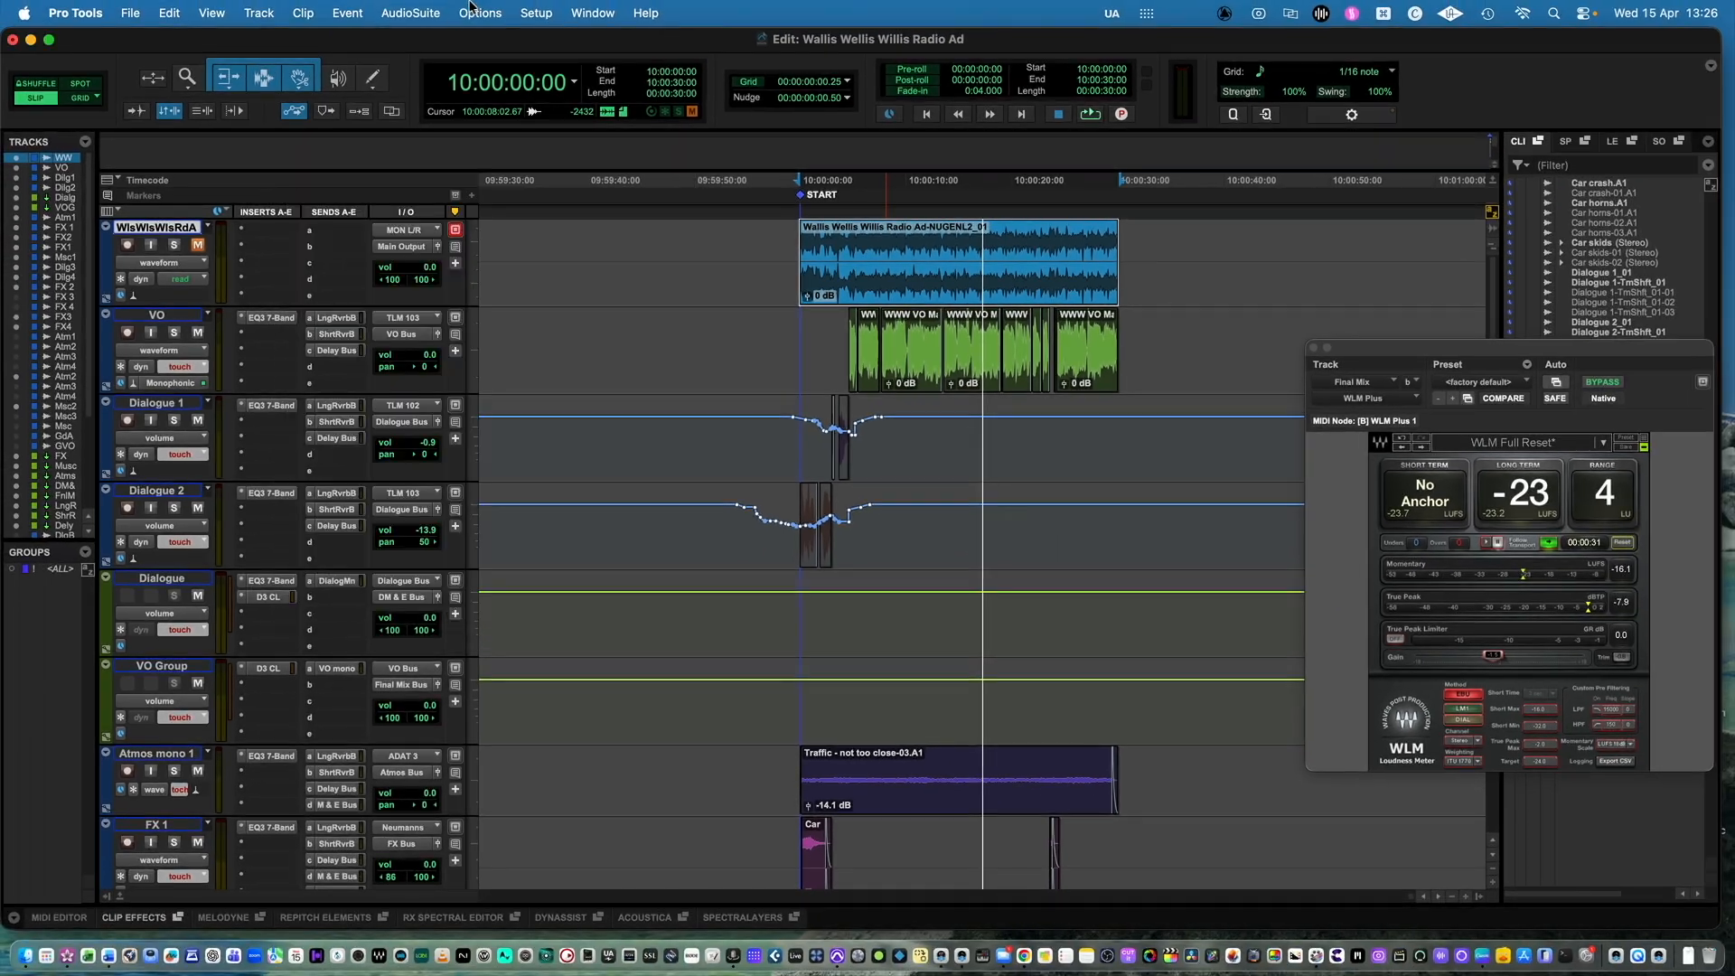
- Analyze the mix clip with LC2n Loudness Correct at a target of -23.0 LKFS and render the result
click(411, 12)
mouse_move(506, 844)
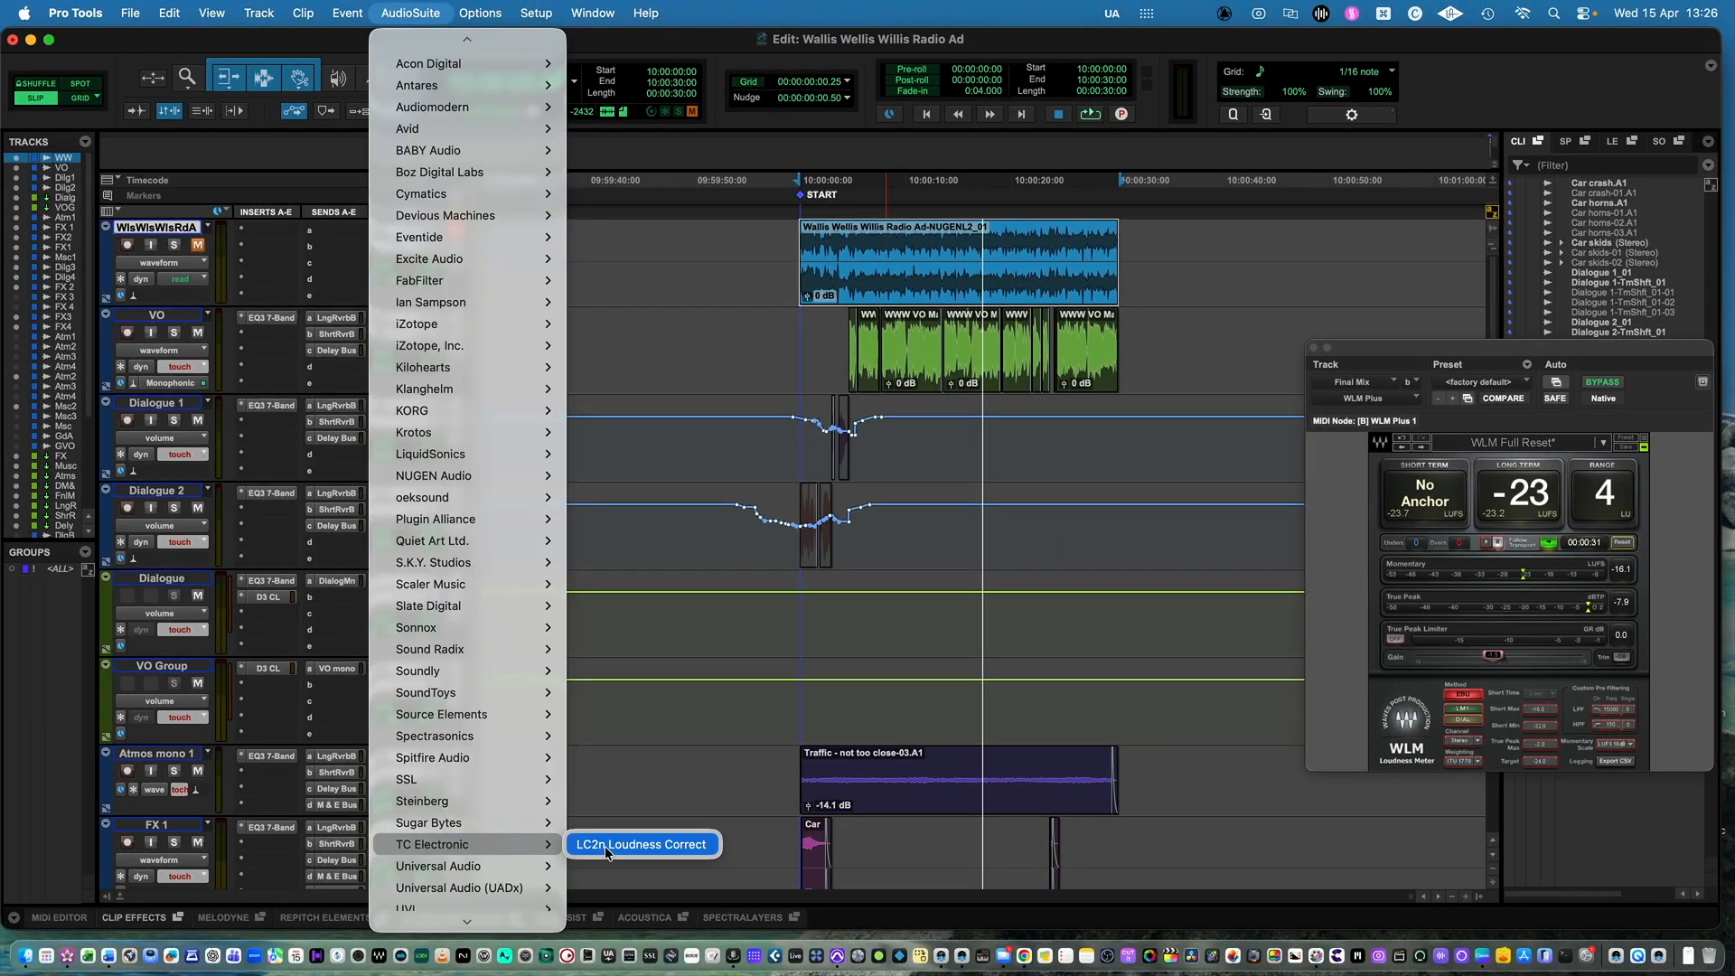
click(621, 844)
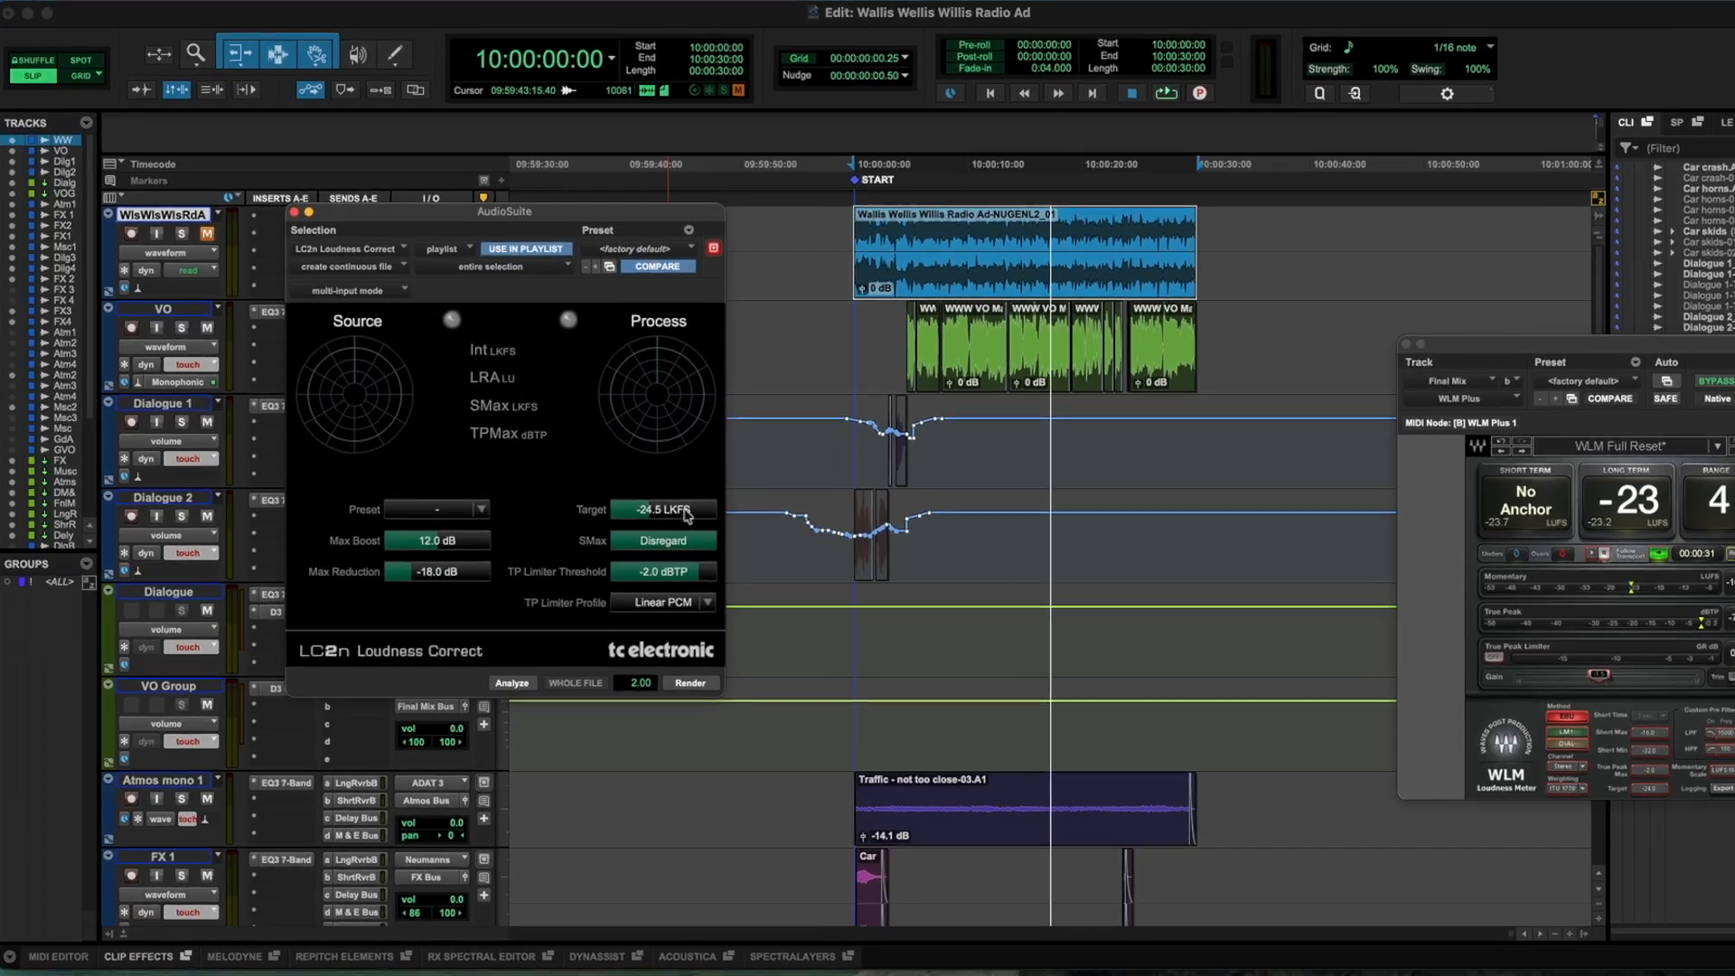
drag(685, 510, 666, 509)
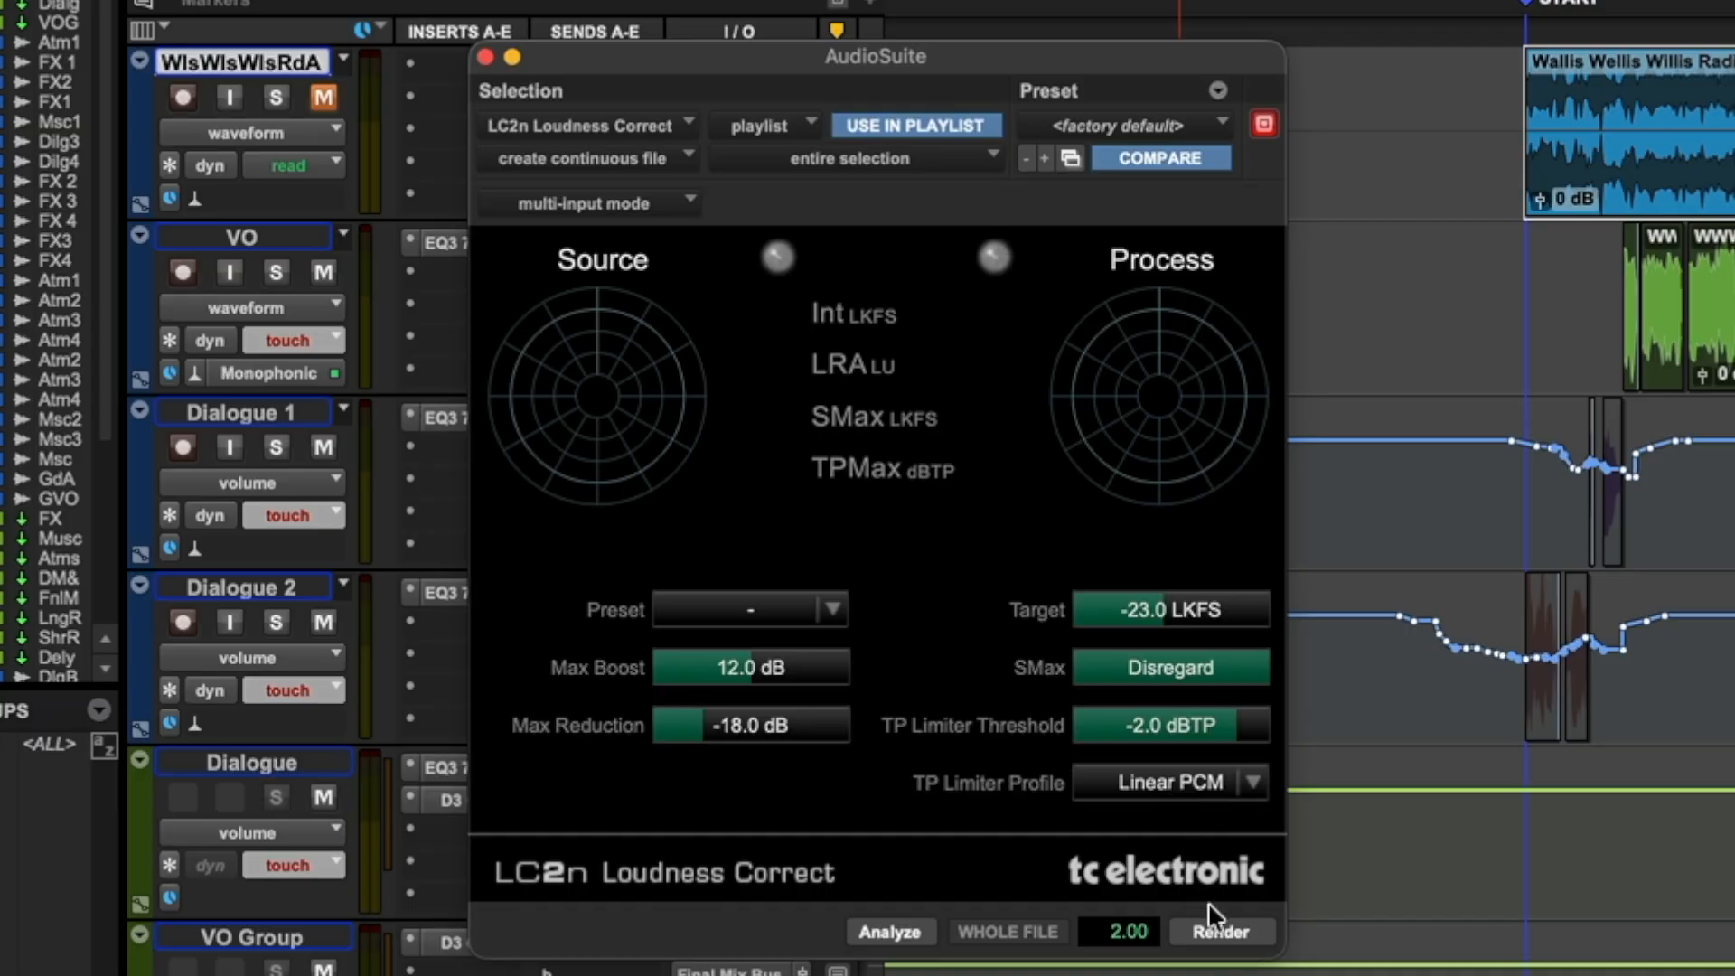
click(899, 931)
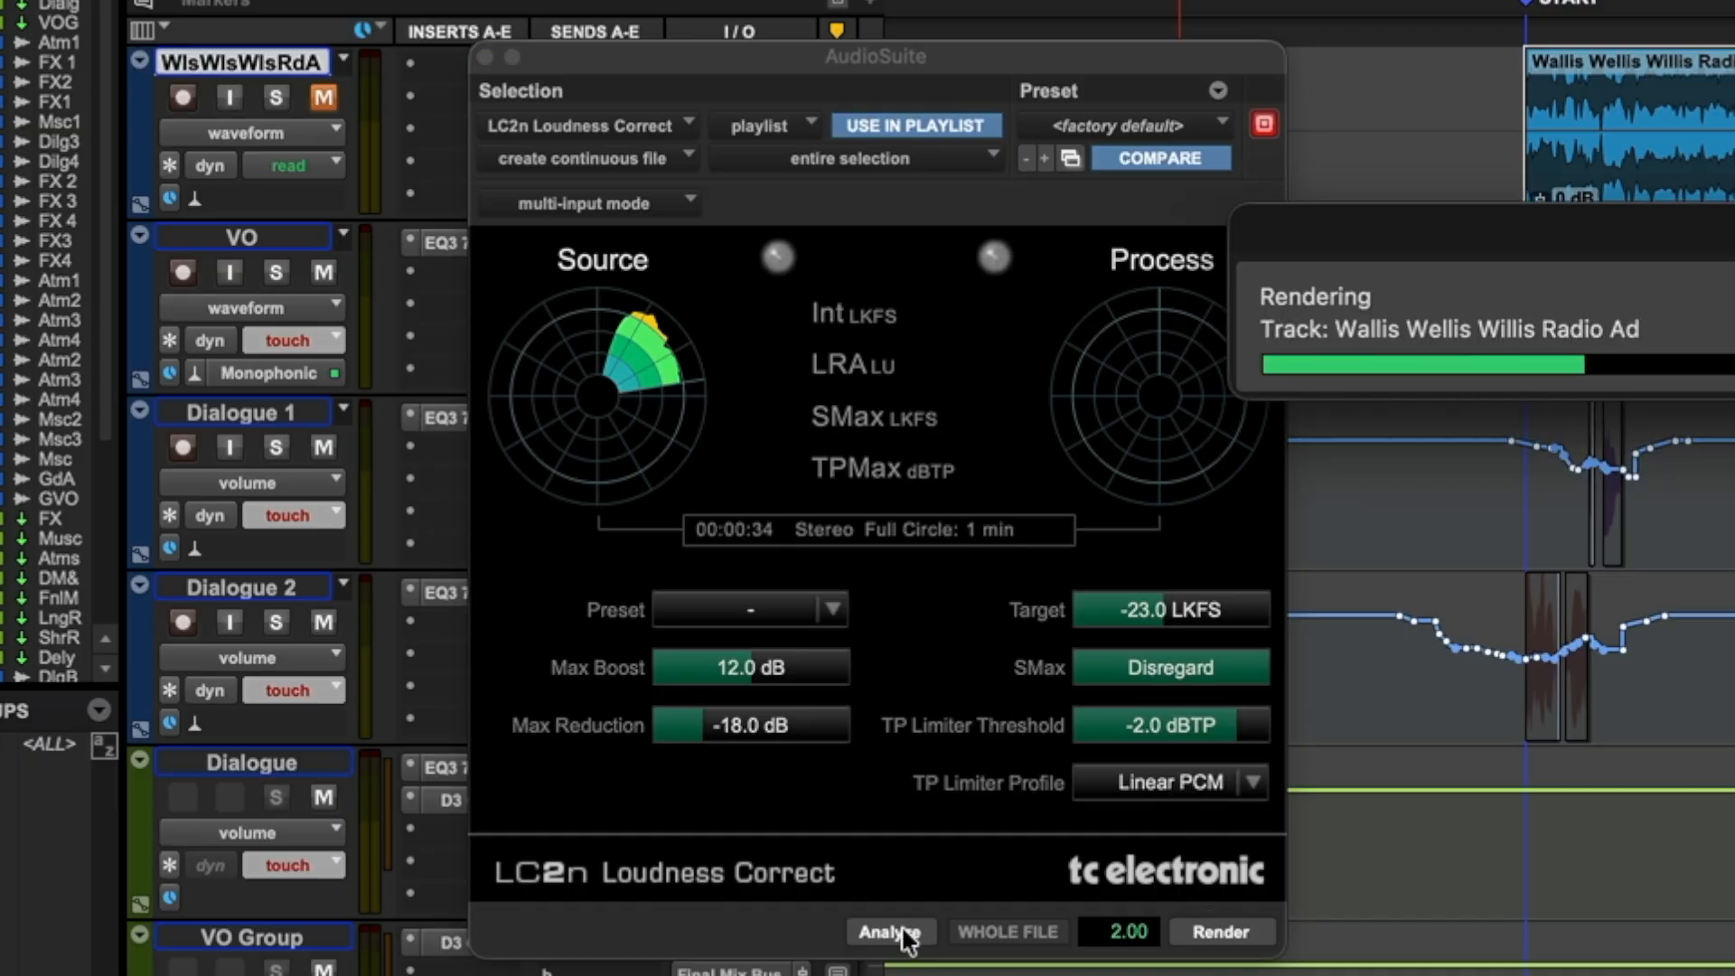
click(1236, 936)
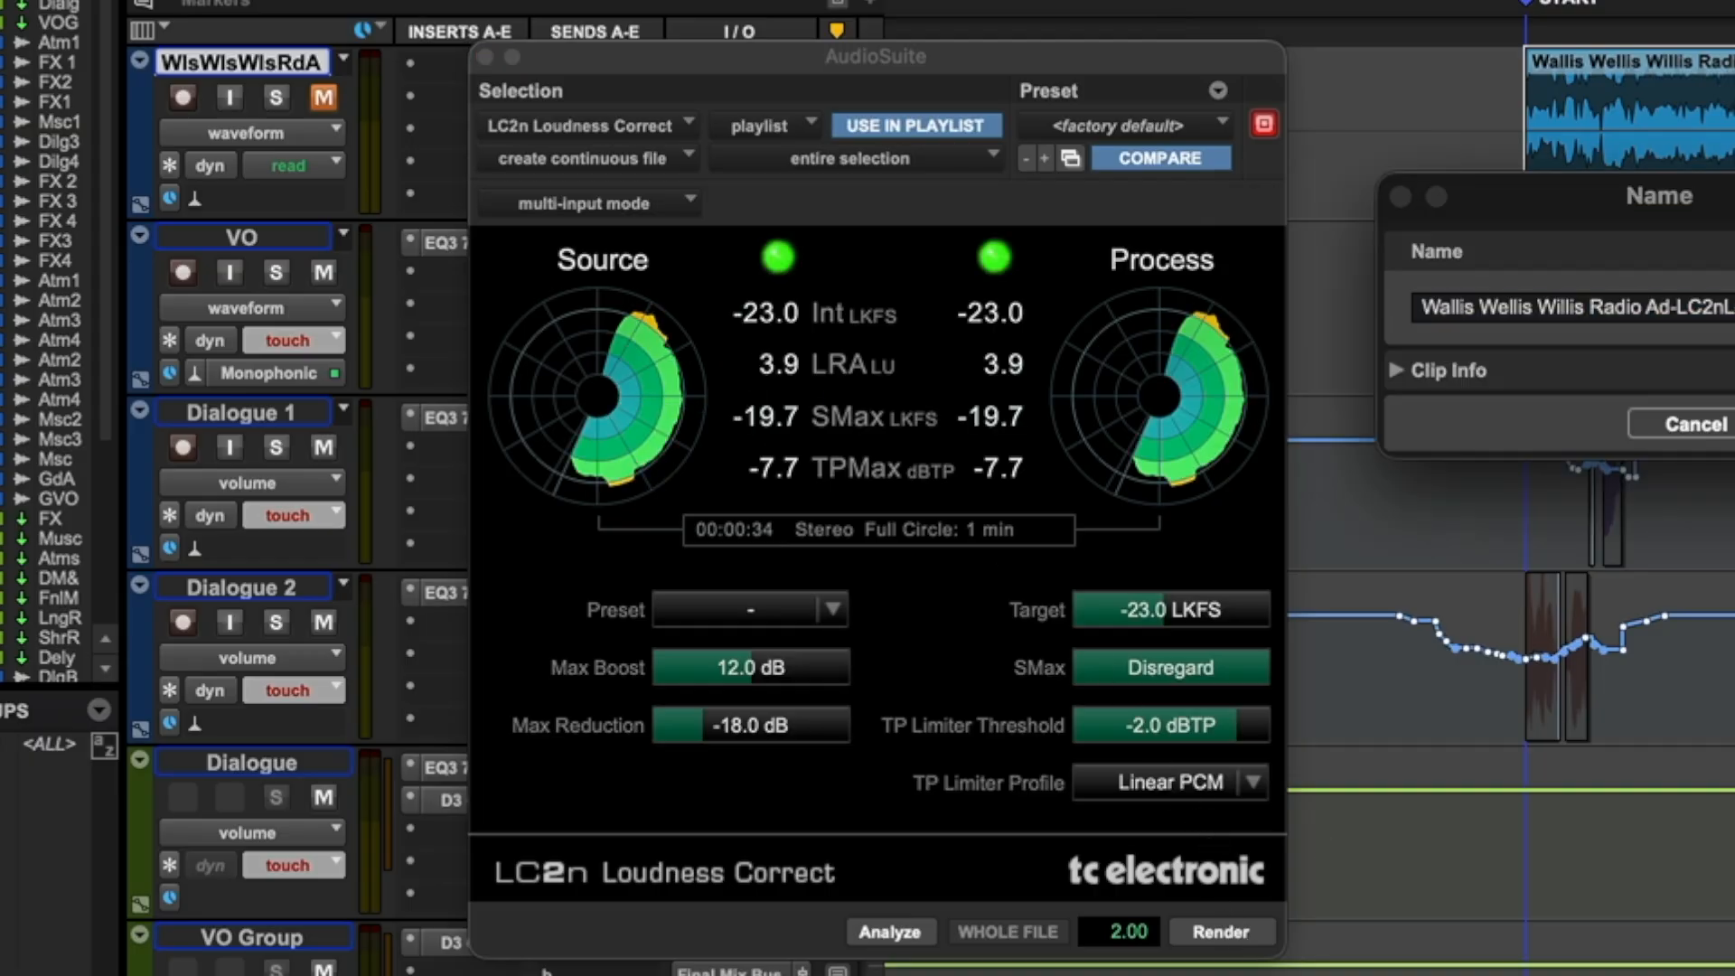
- Rename the rendered clip as Wallis Wellis Willis Radio Ad-Final Mix
key(BackSpace)
key(BackSpace)
key(BackSpace)
key(BackSpace)
key(BackSpace)
key(BackSpace)
key(BackSpace)
key(BackSpace)
key(BackSpace)
key(BackSpace)
text(Final Mix)
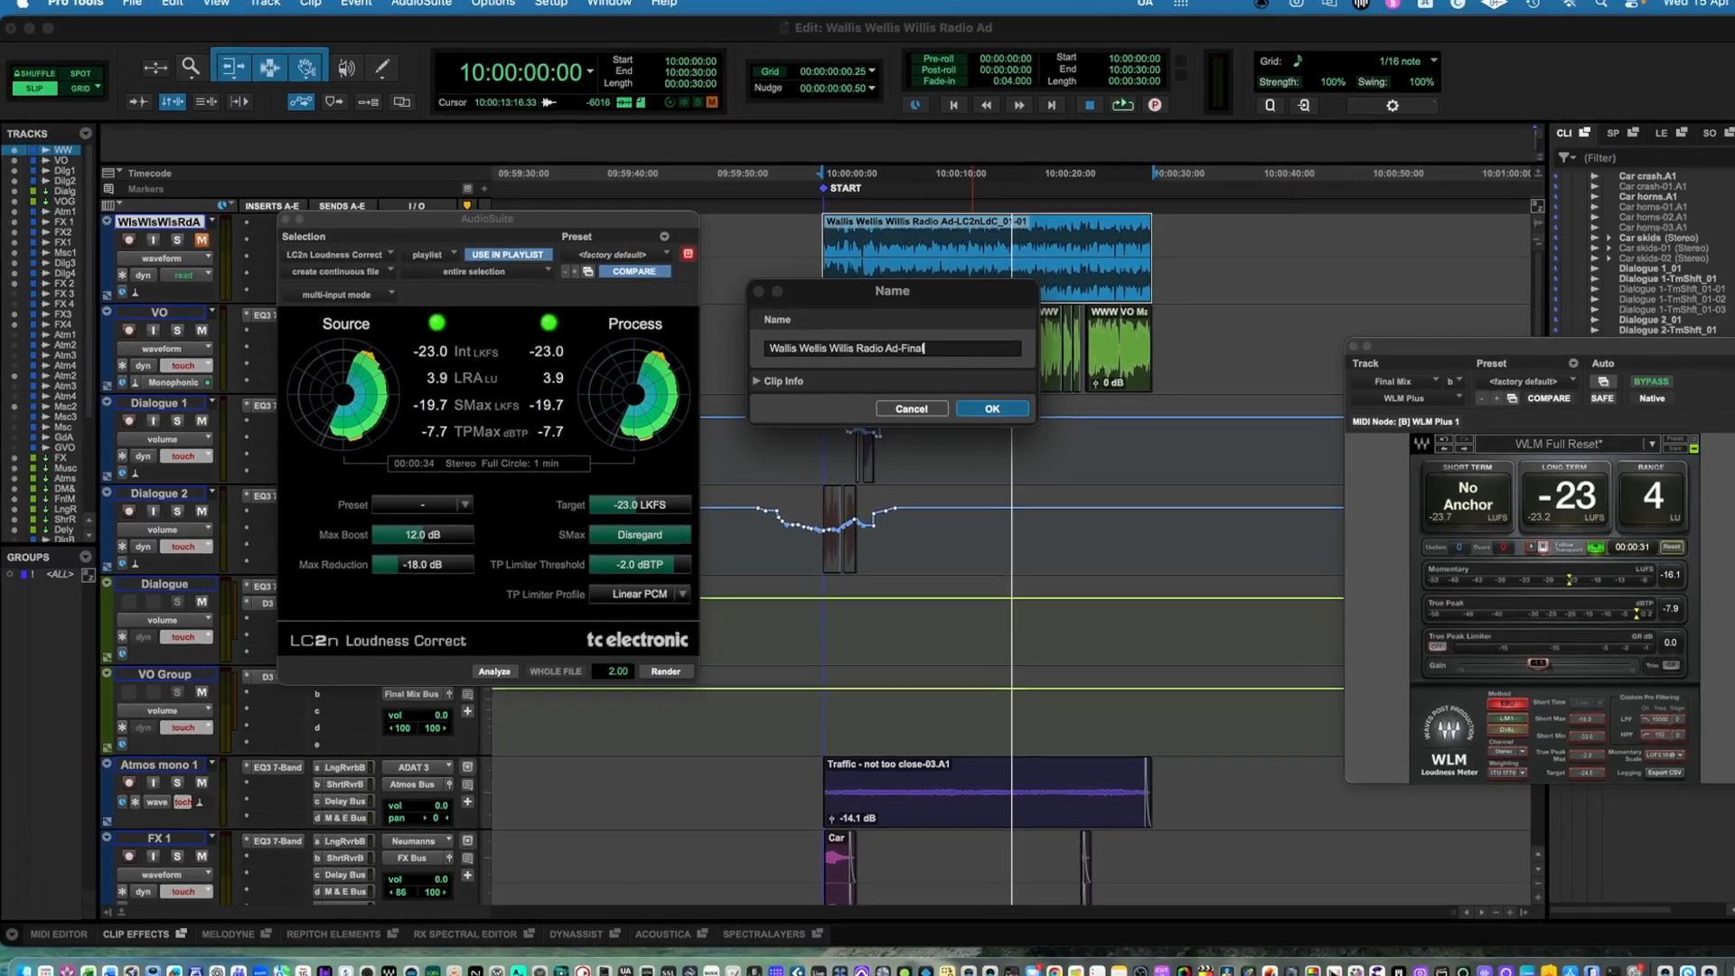
key(Return)
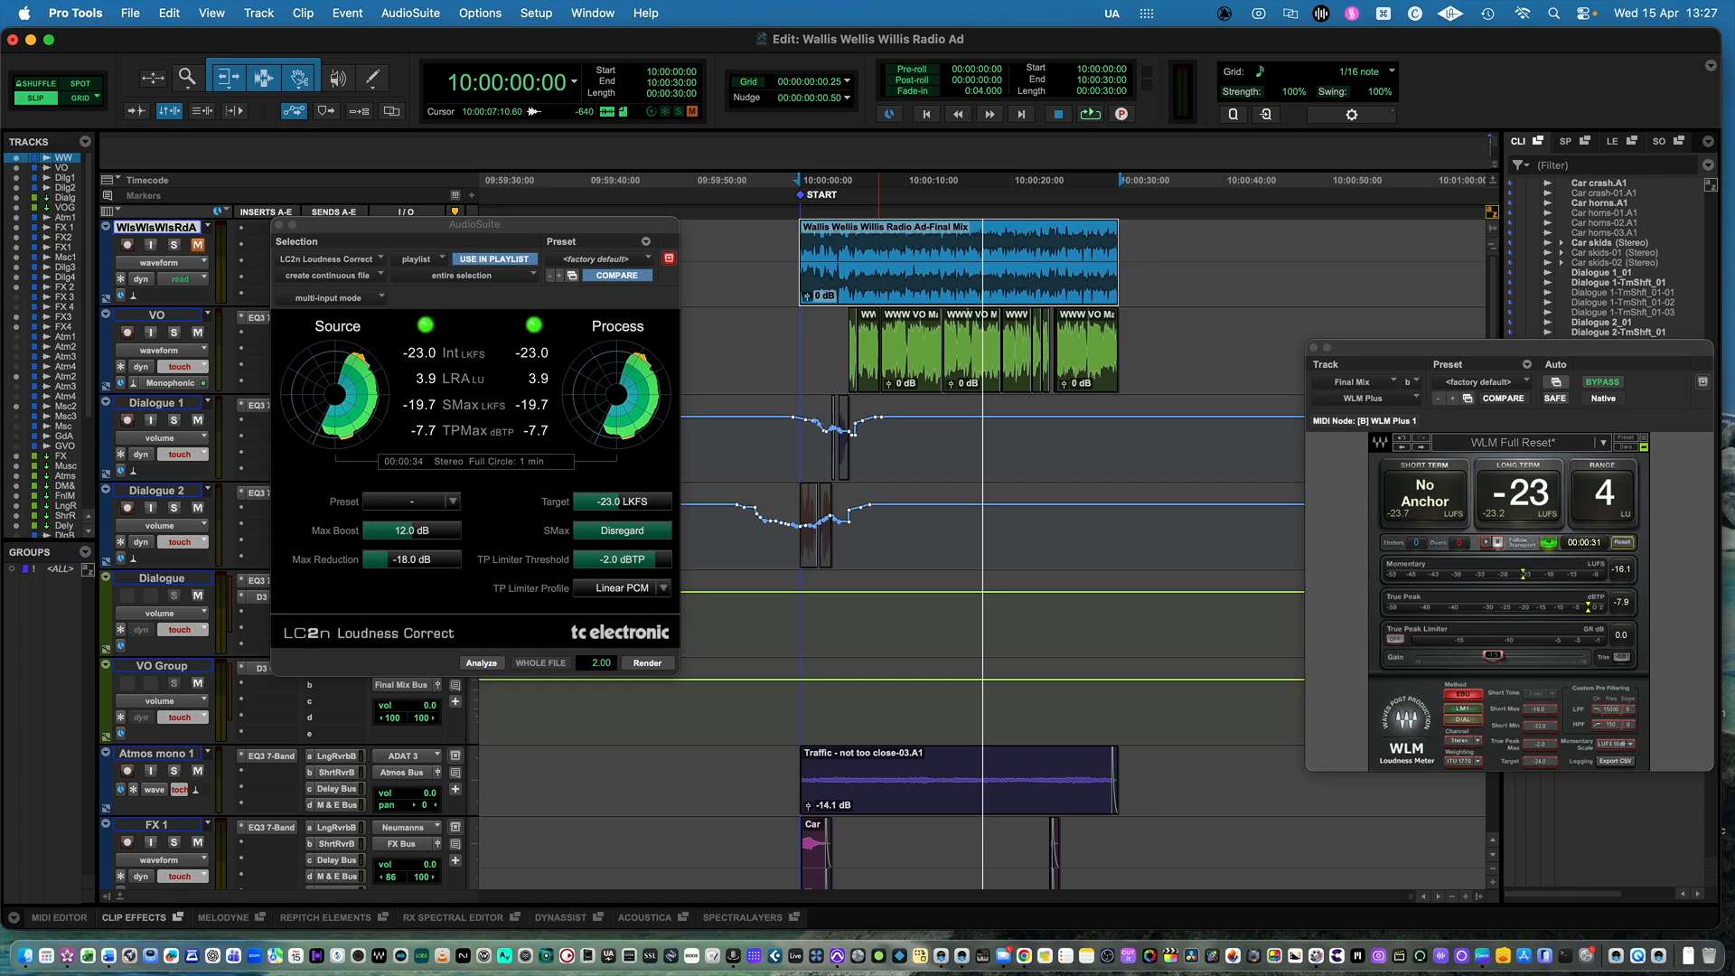
- Set up the Final Mix clip's file export as WAV, Interleaved, with a 16 Bit depth
key(super+shift+k)
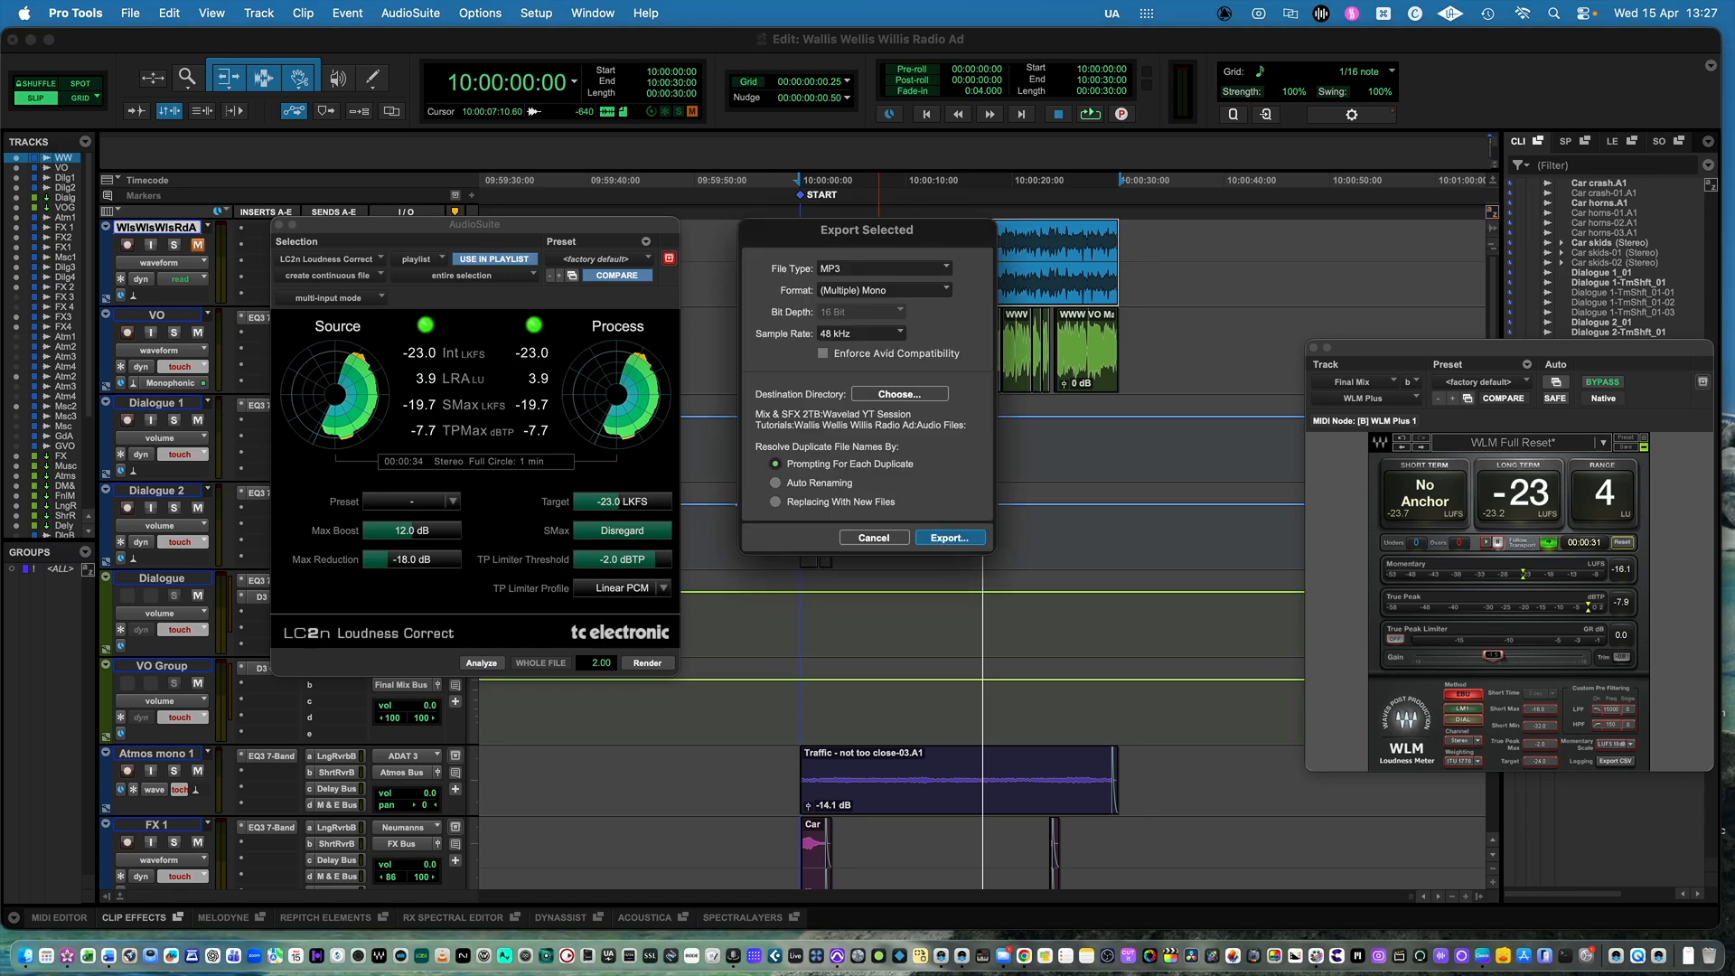
click(896, 540)
click(1708, 168)
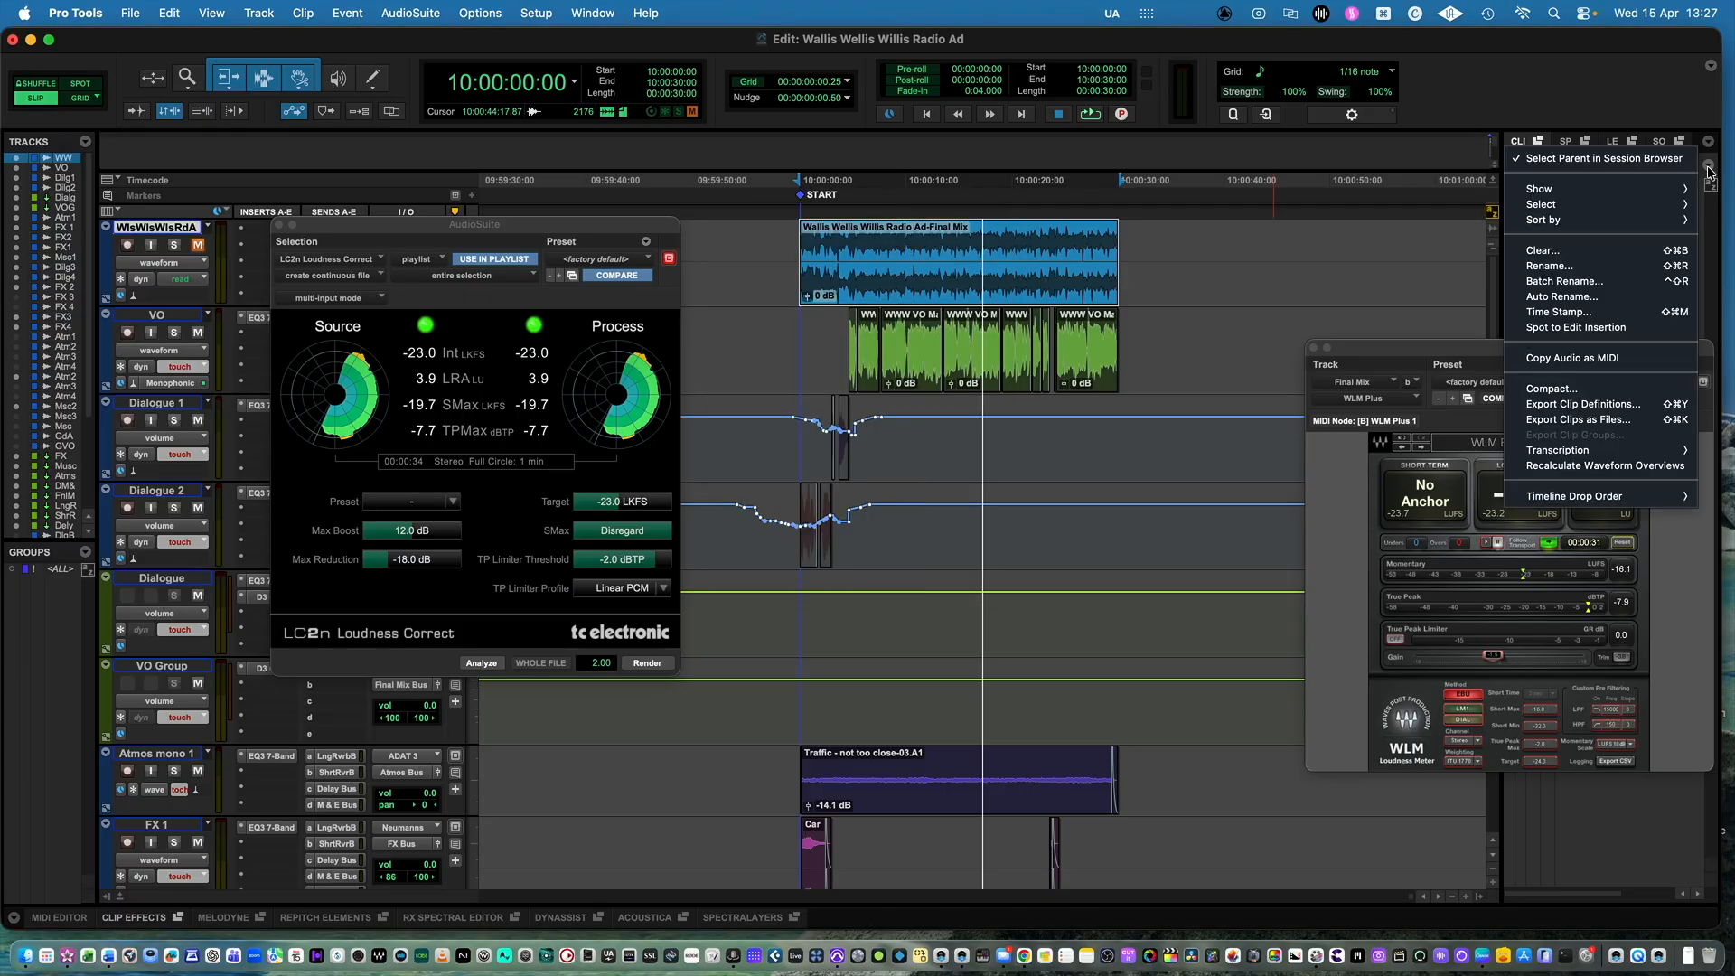
click(1607, 421)
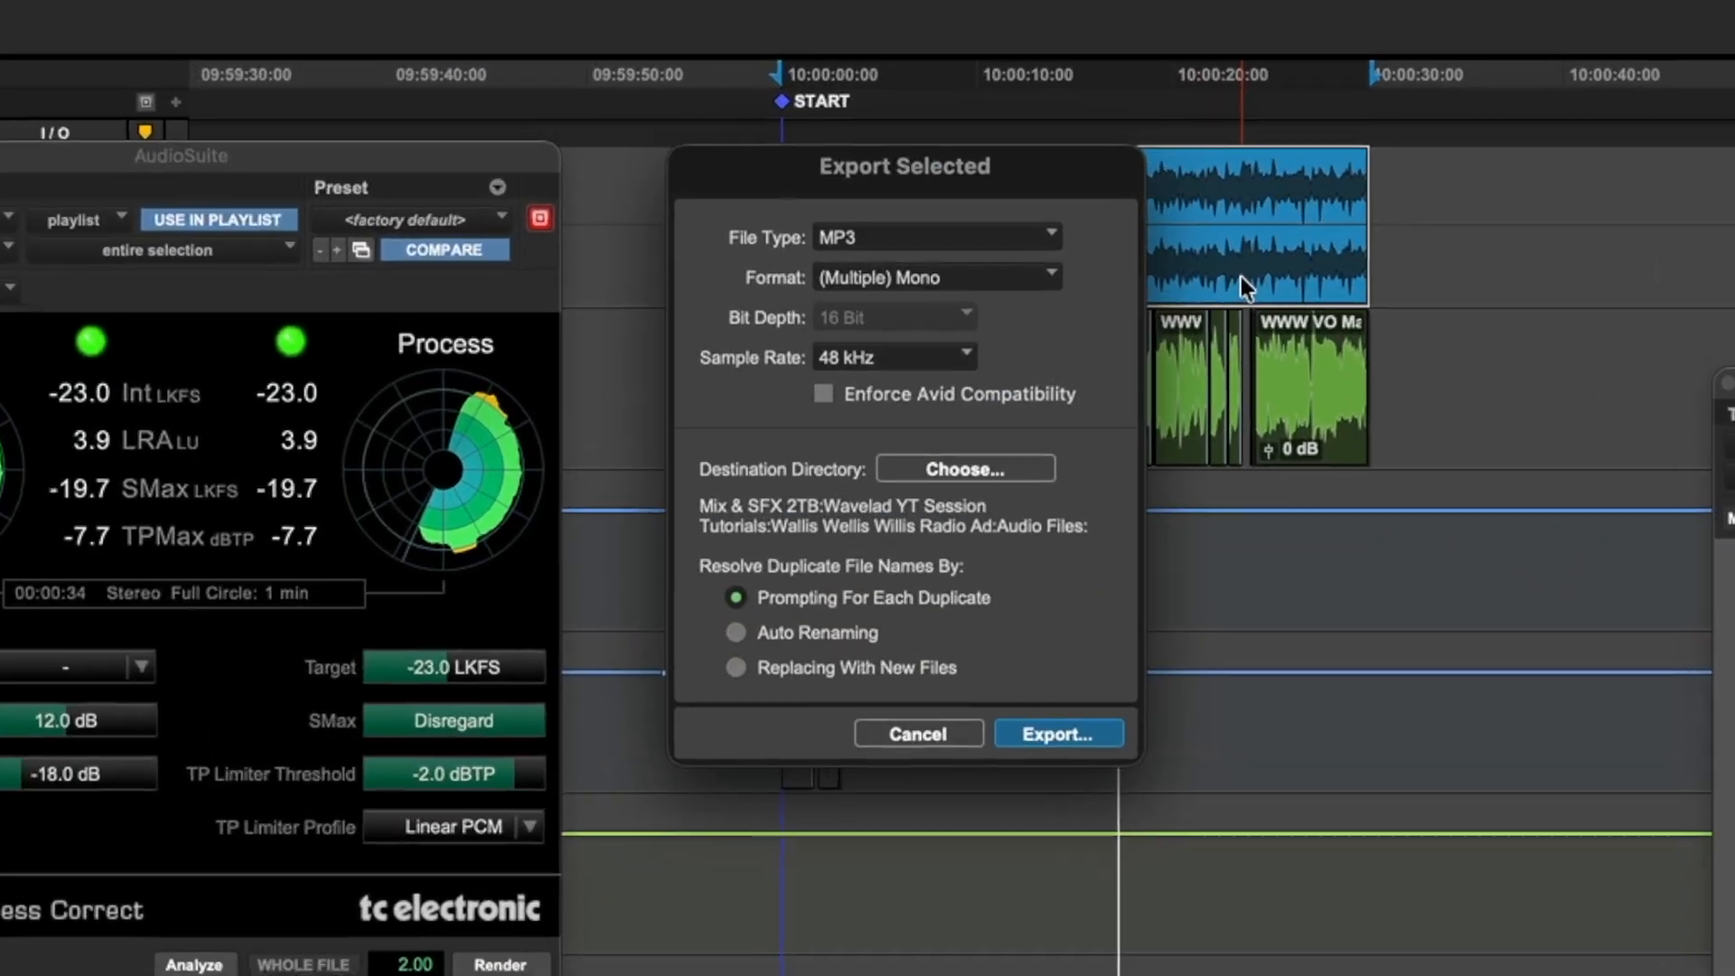
click(1052, 229)
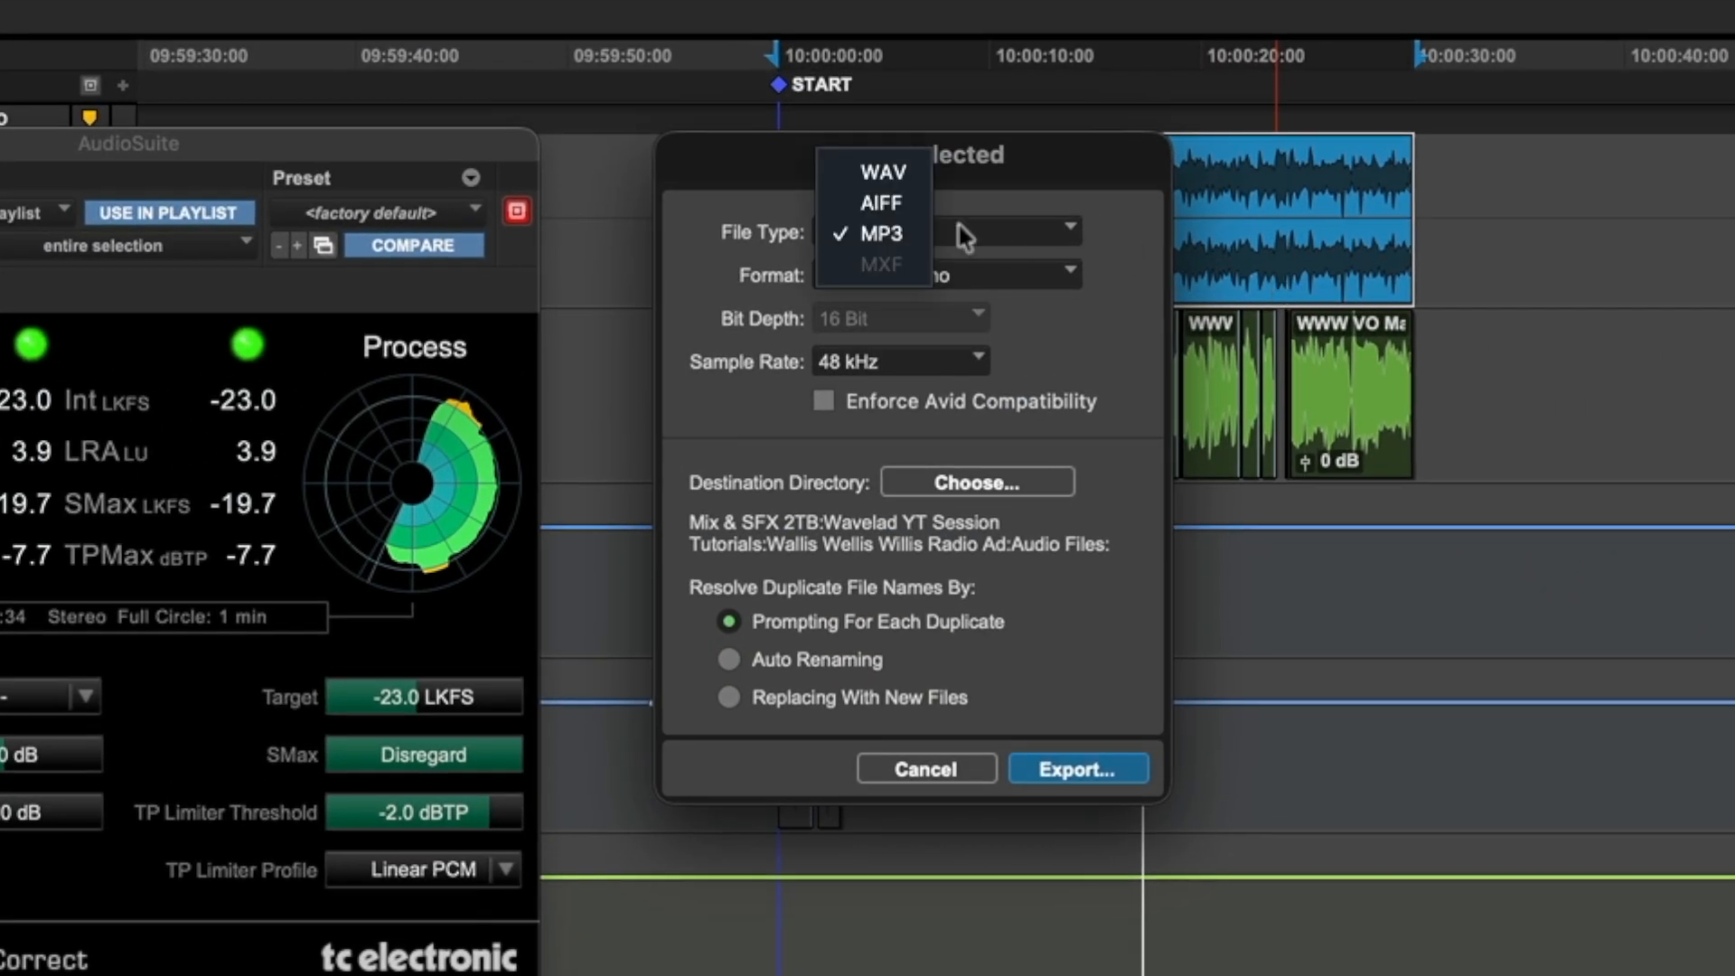
click(894, 175)
click(949, 274)
click(950, 312)
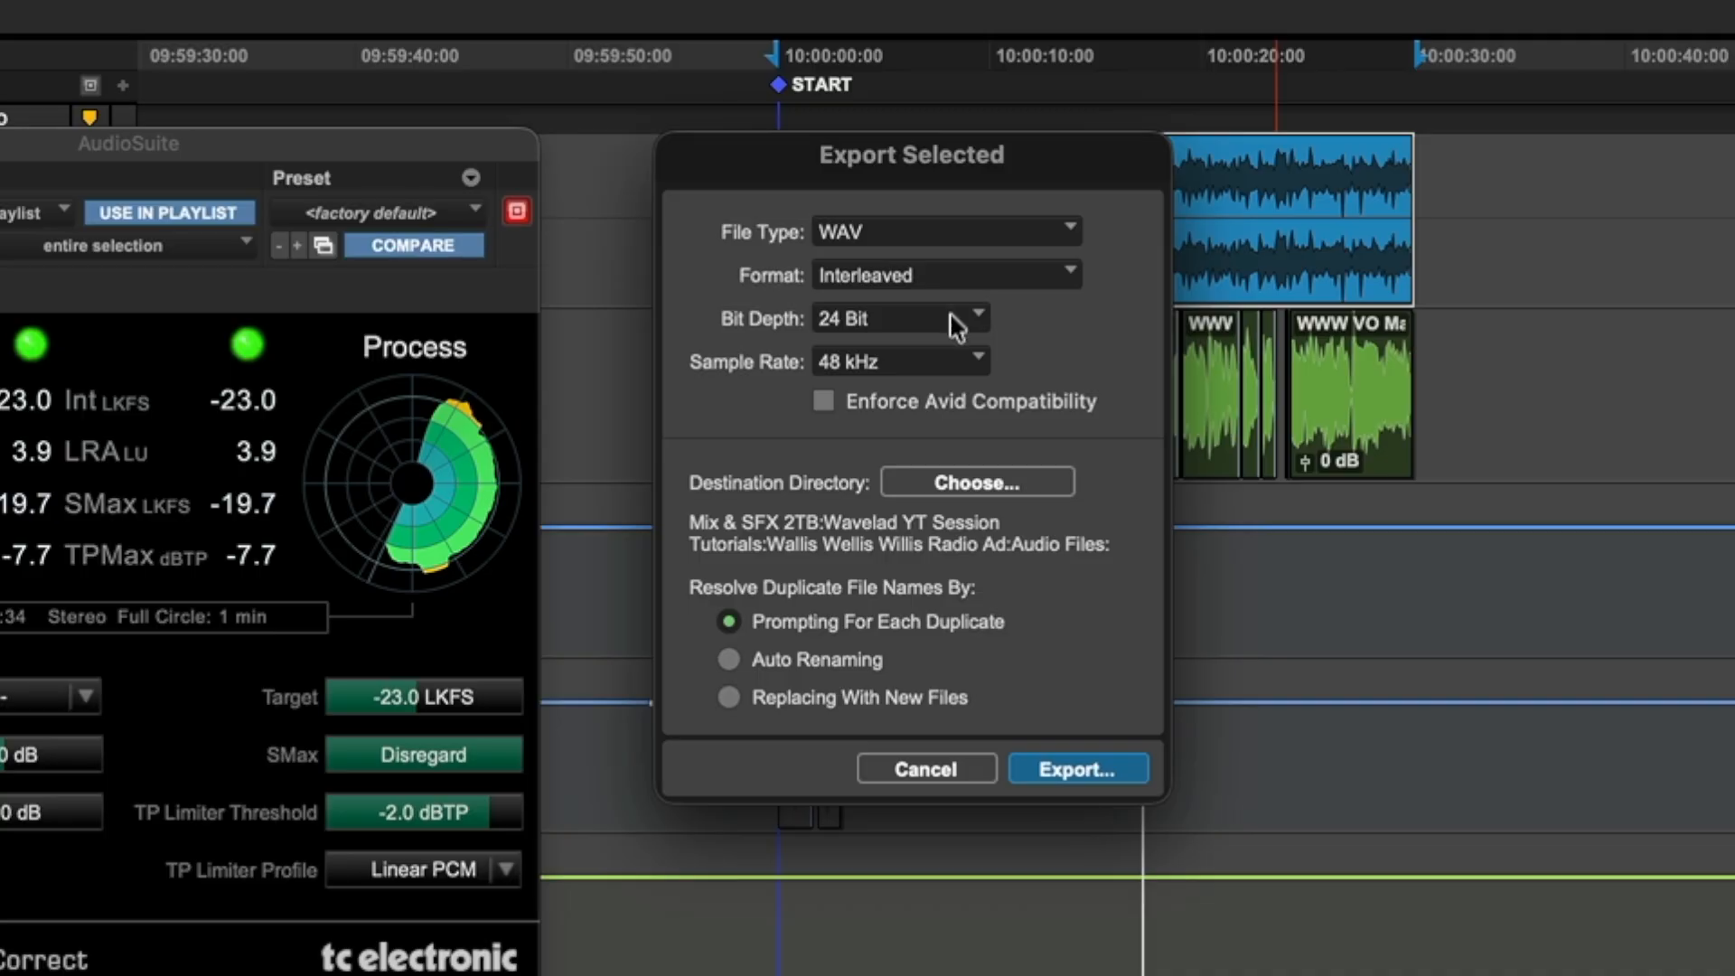
click(926, 320)
click(916, 291)
- Choose the Desktop as the destination folder and export the Final Mix clip
click(984, 480)
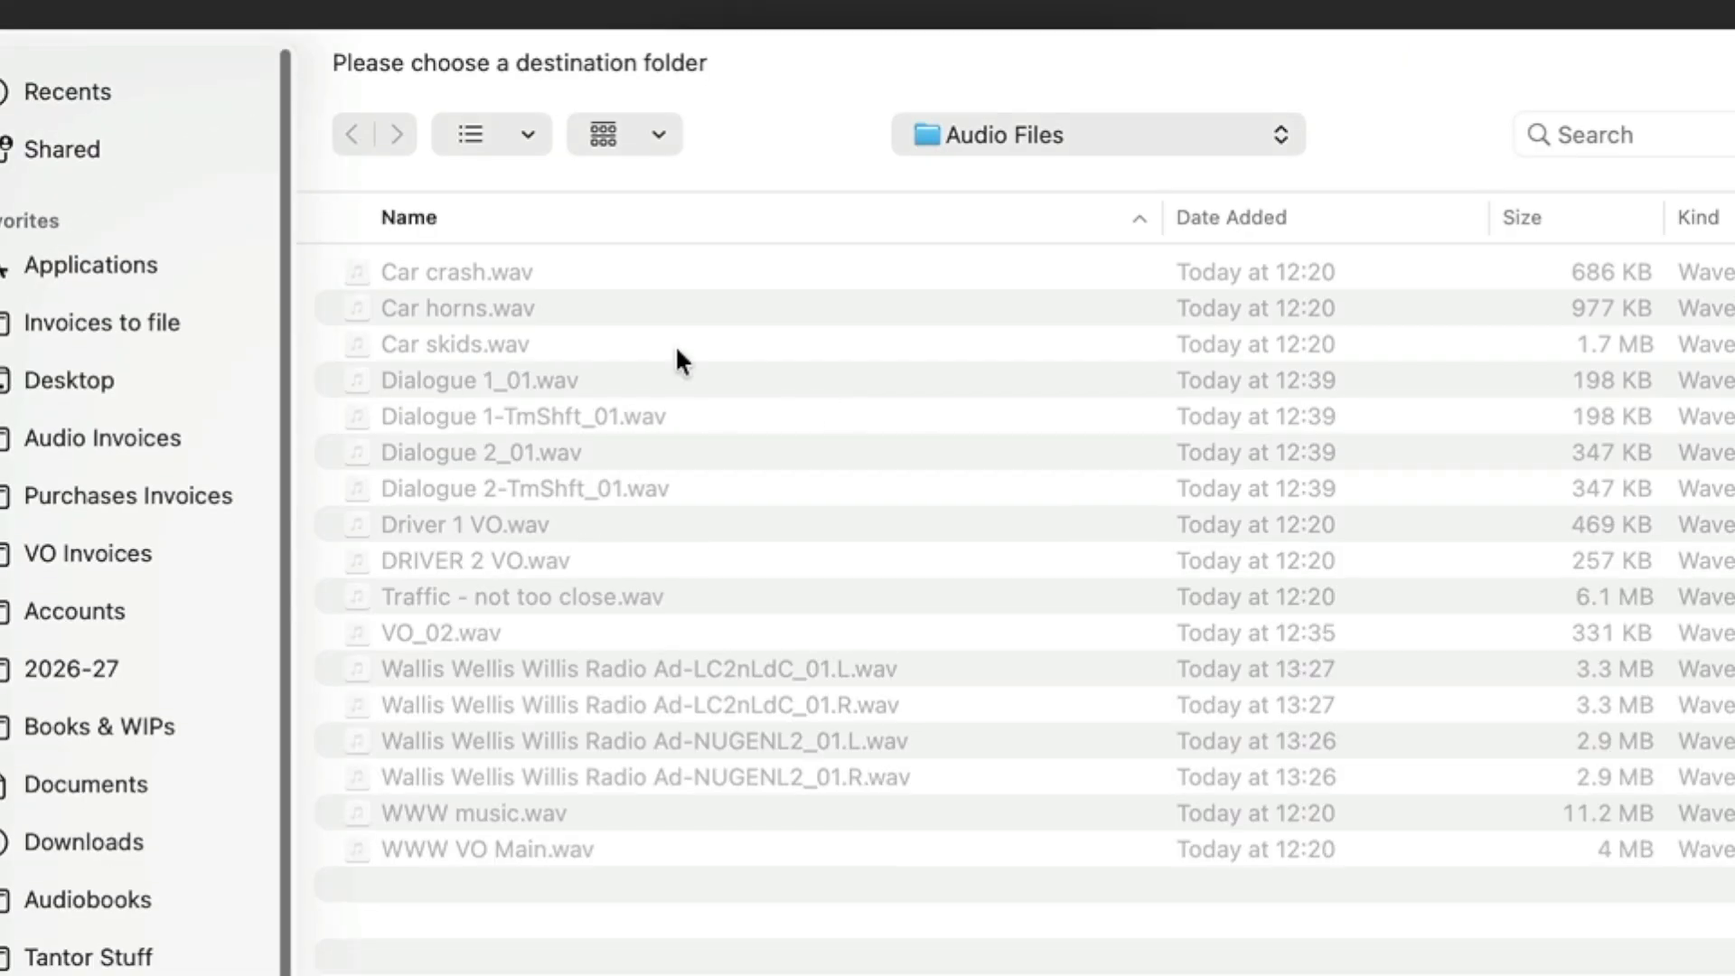
click(1105, 135)
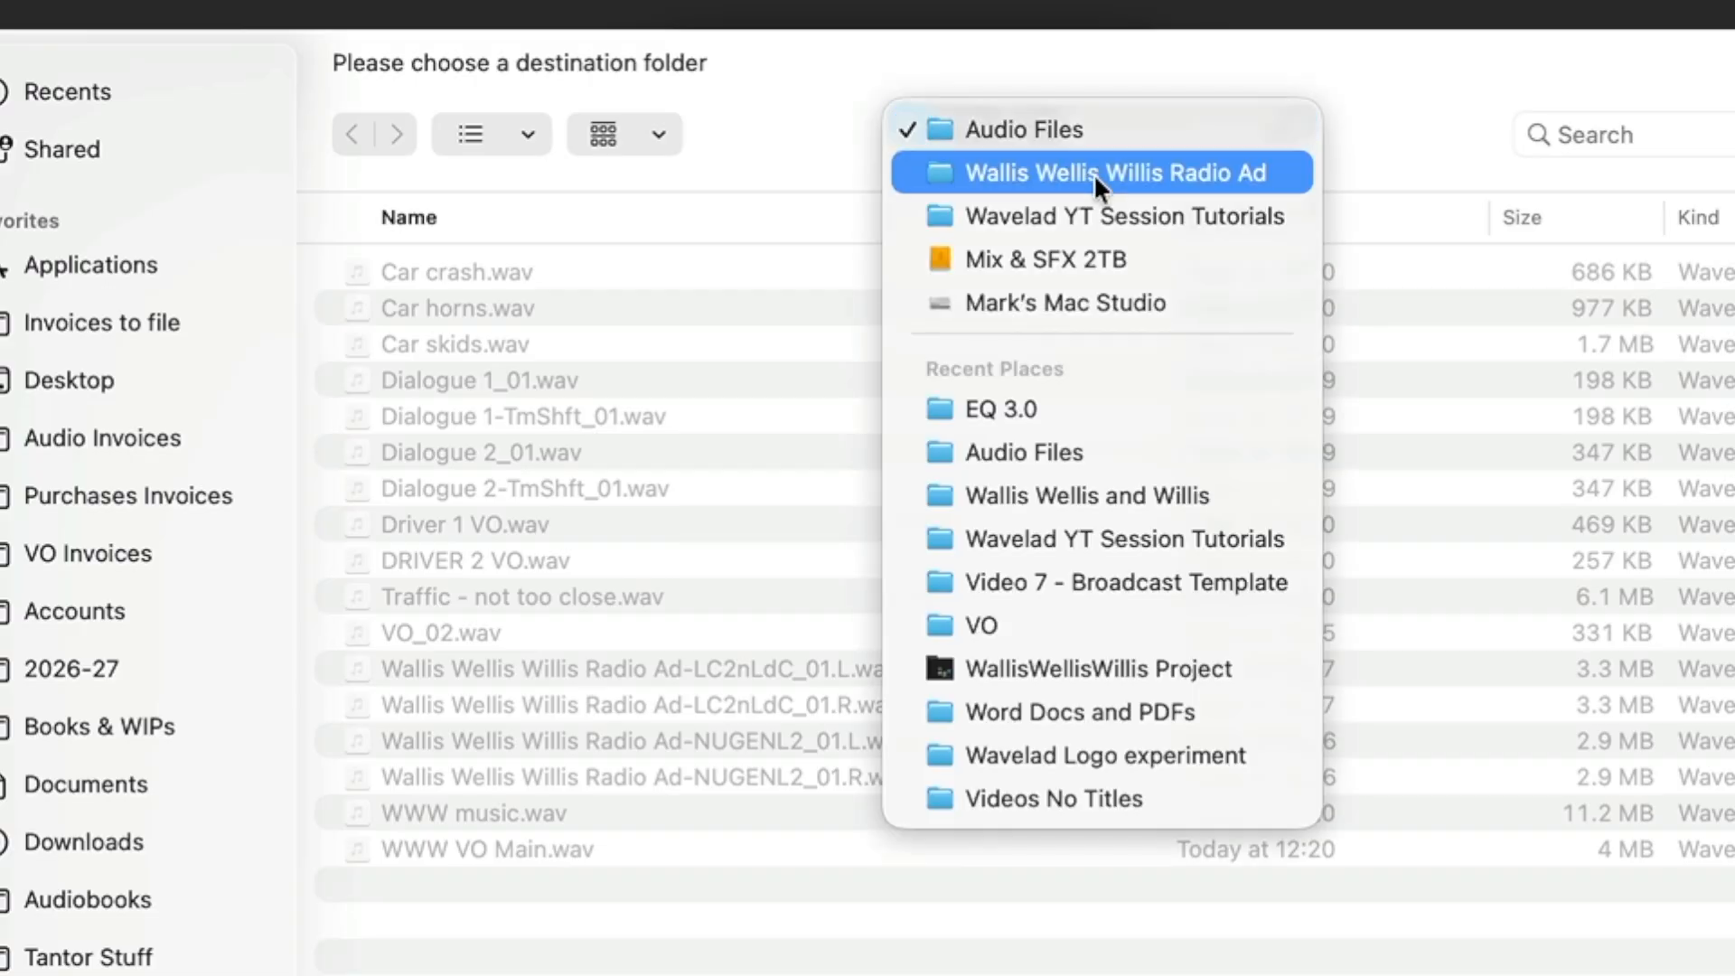
click(566, 253)
click(58, 388)
key(Return)
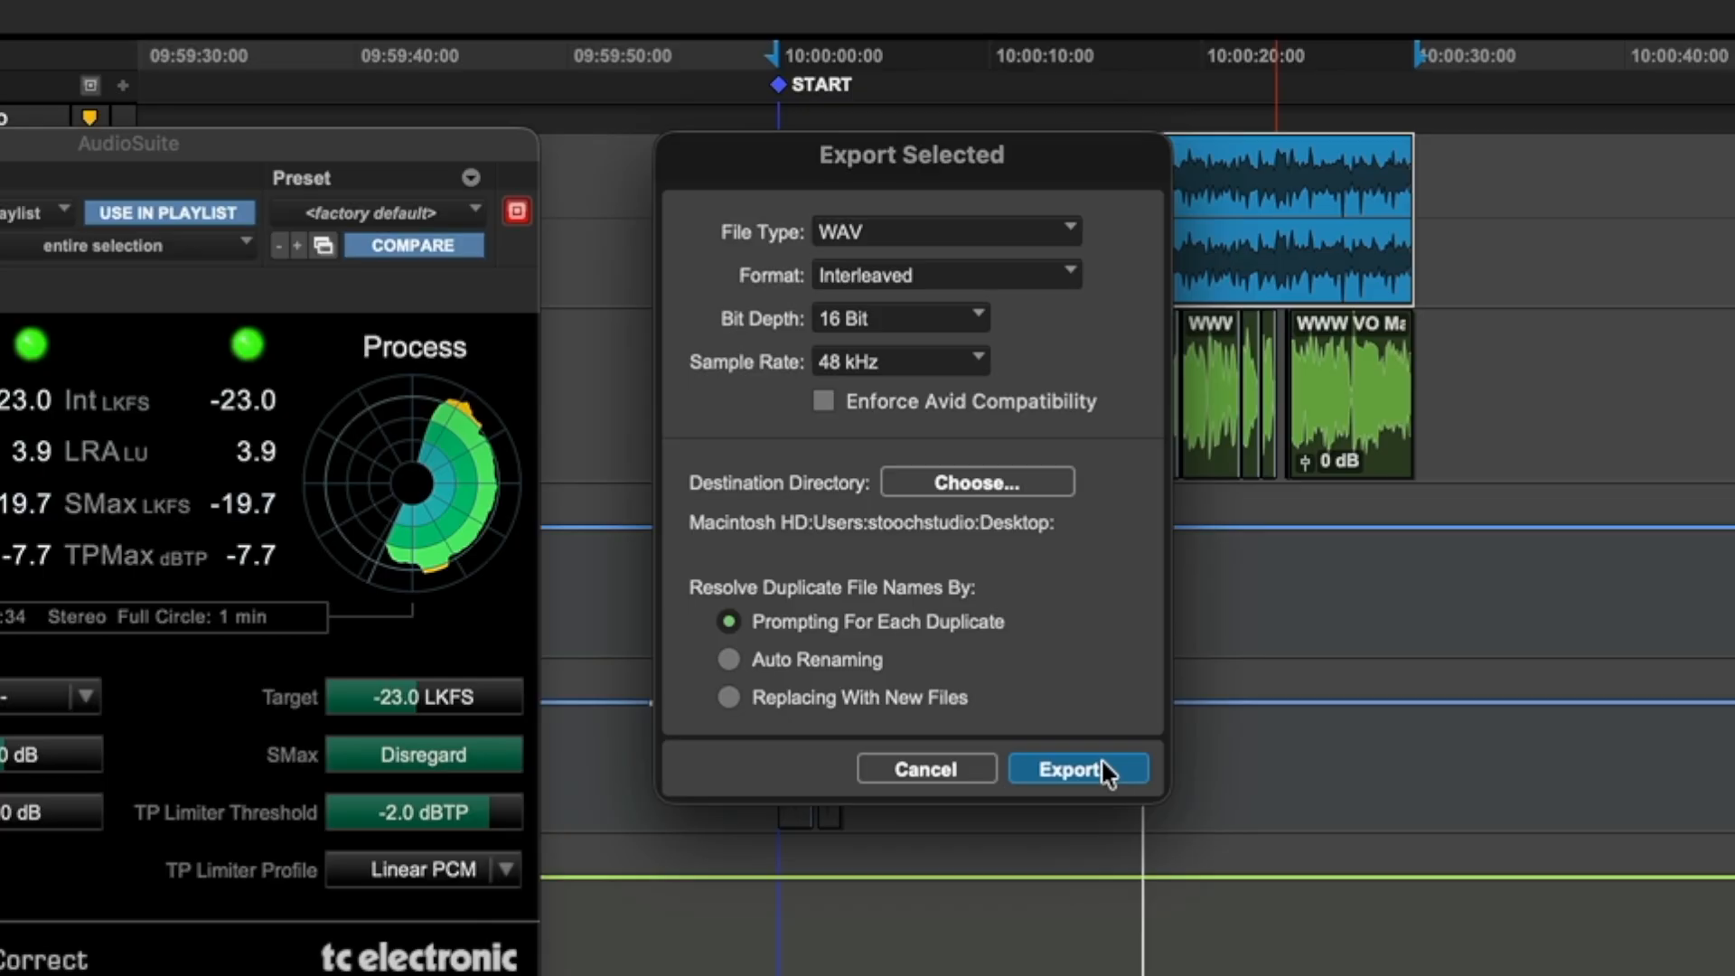
click(1101, 761)
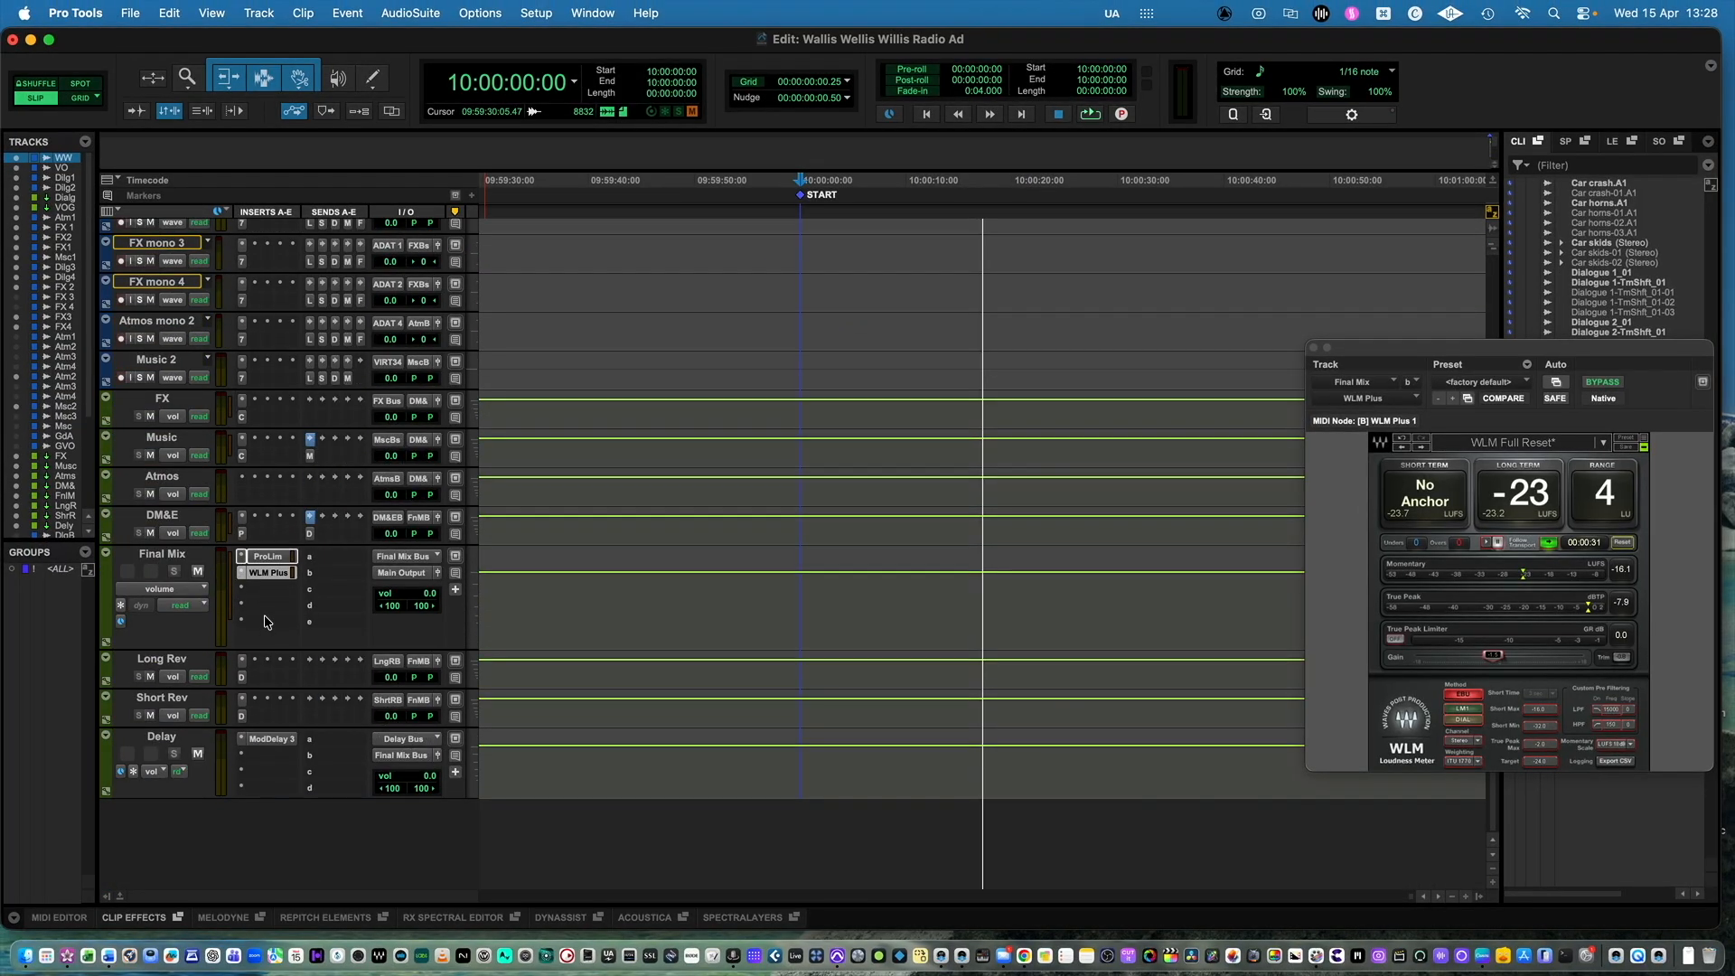
- Examine the Pro Limiter's threshold, ceiling and loudness meters on the Final Mix track, closing the plug-in when done
click(276, 557)
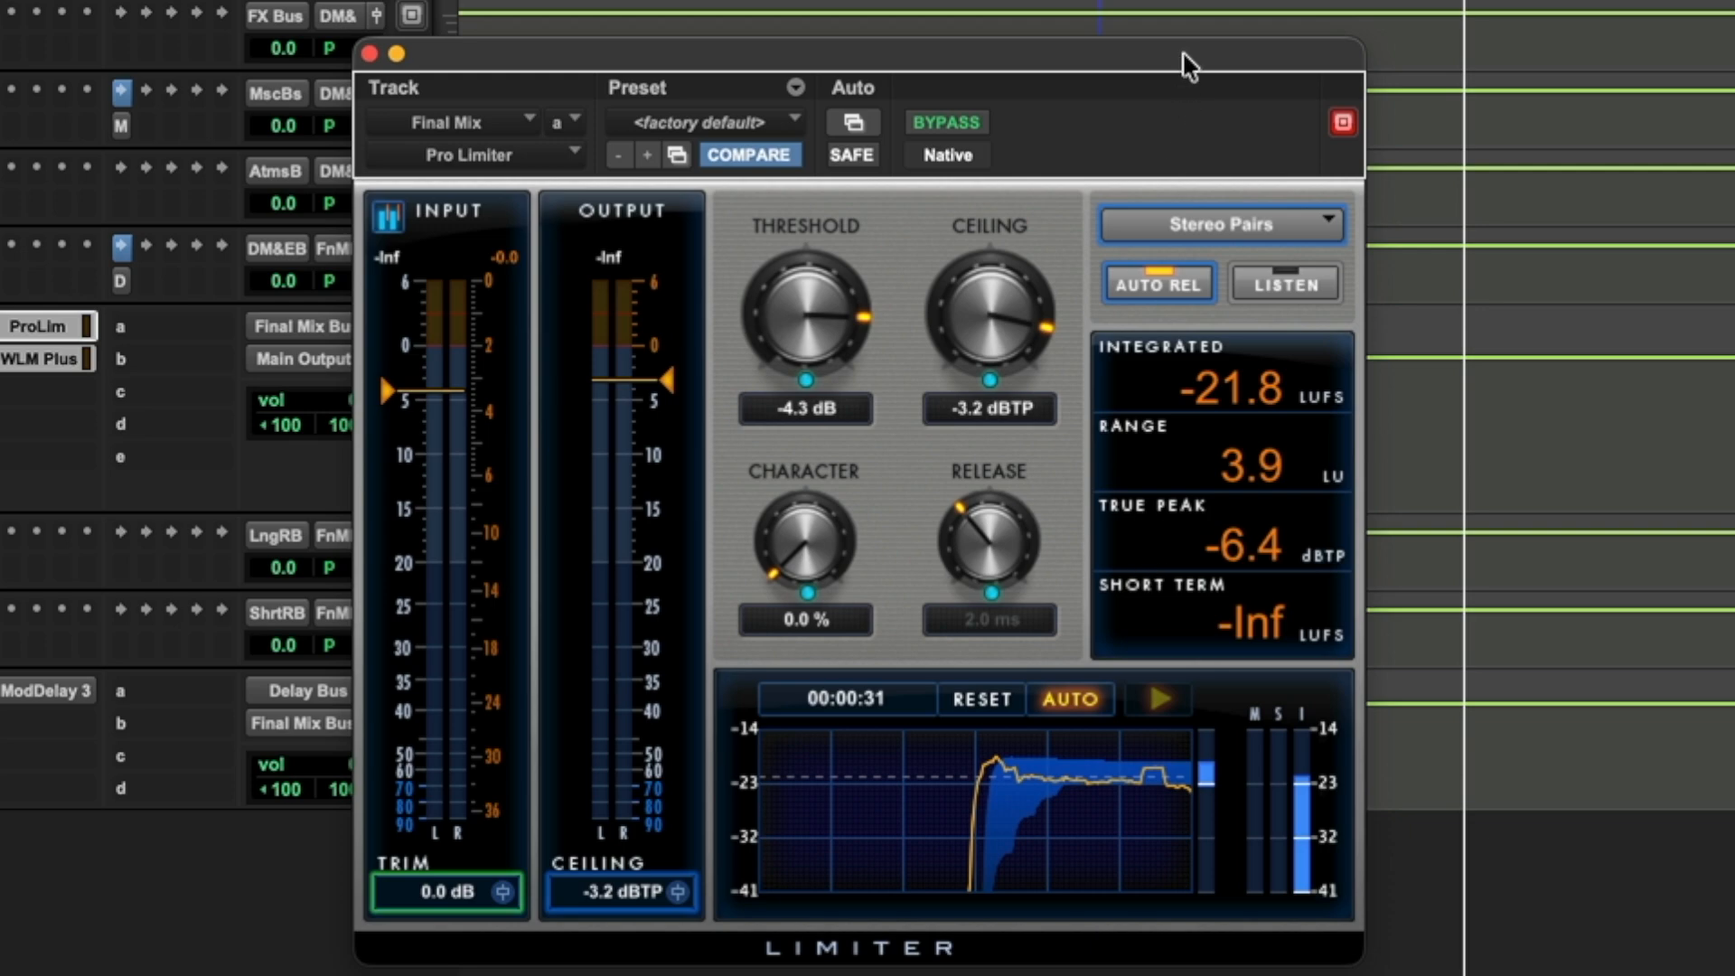
drag(1193, 50, 1191, 0)
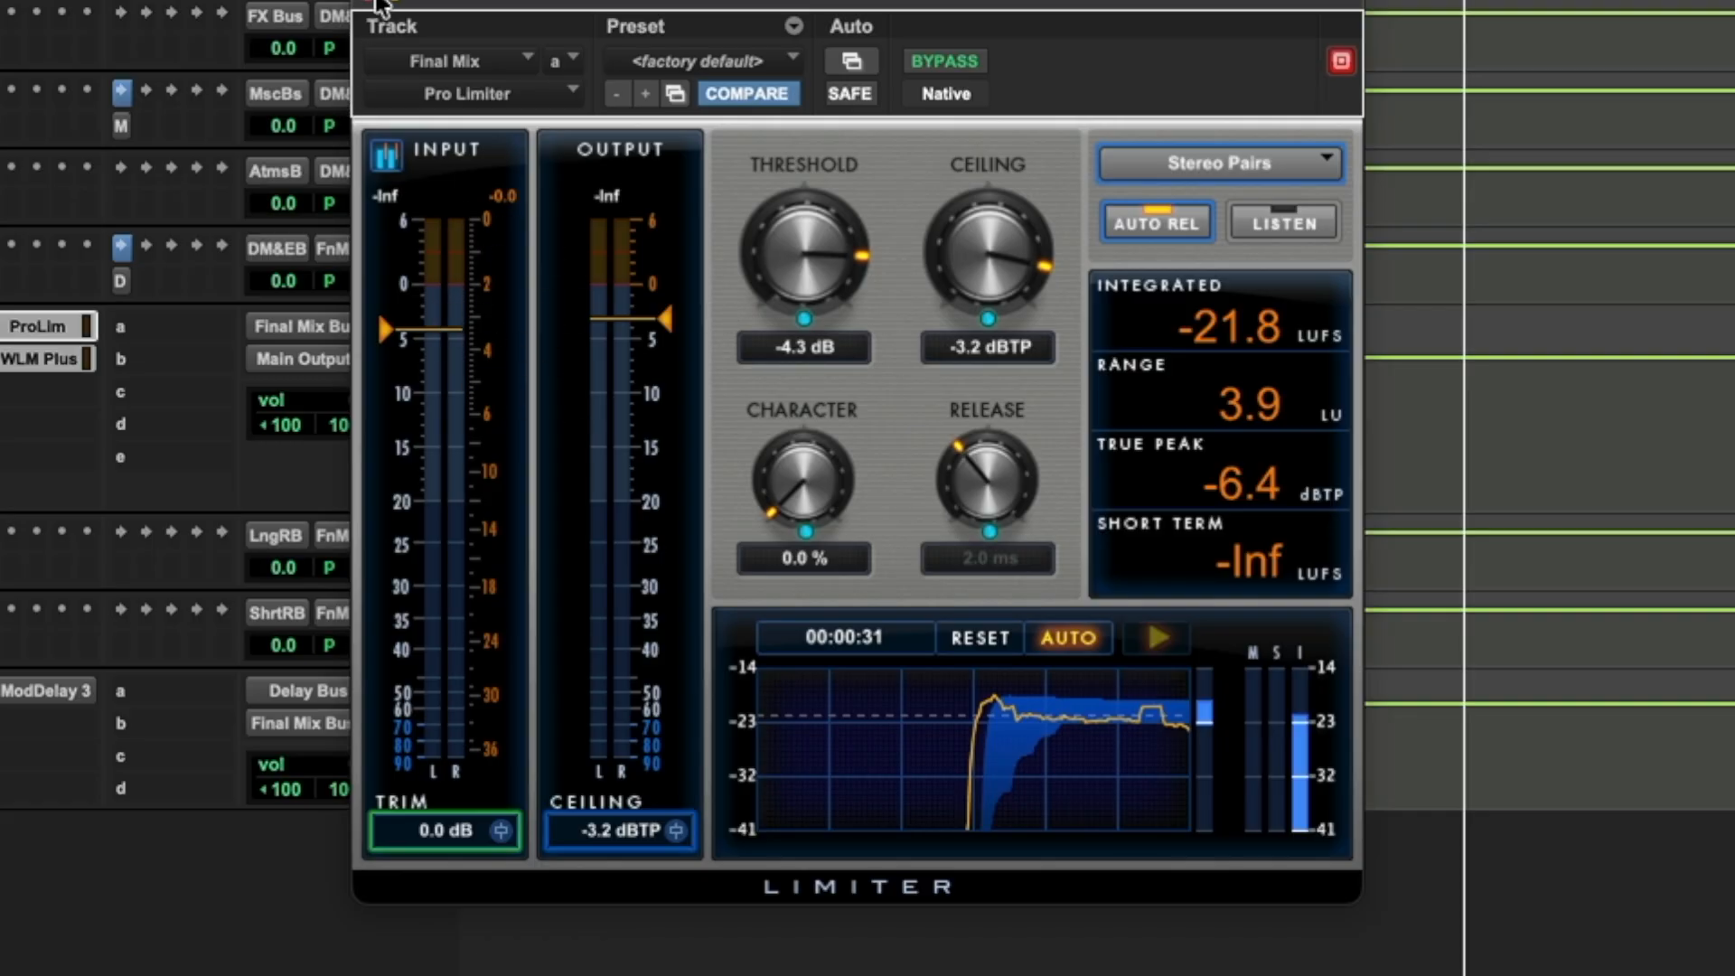
click(370, 3)
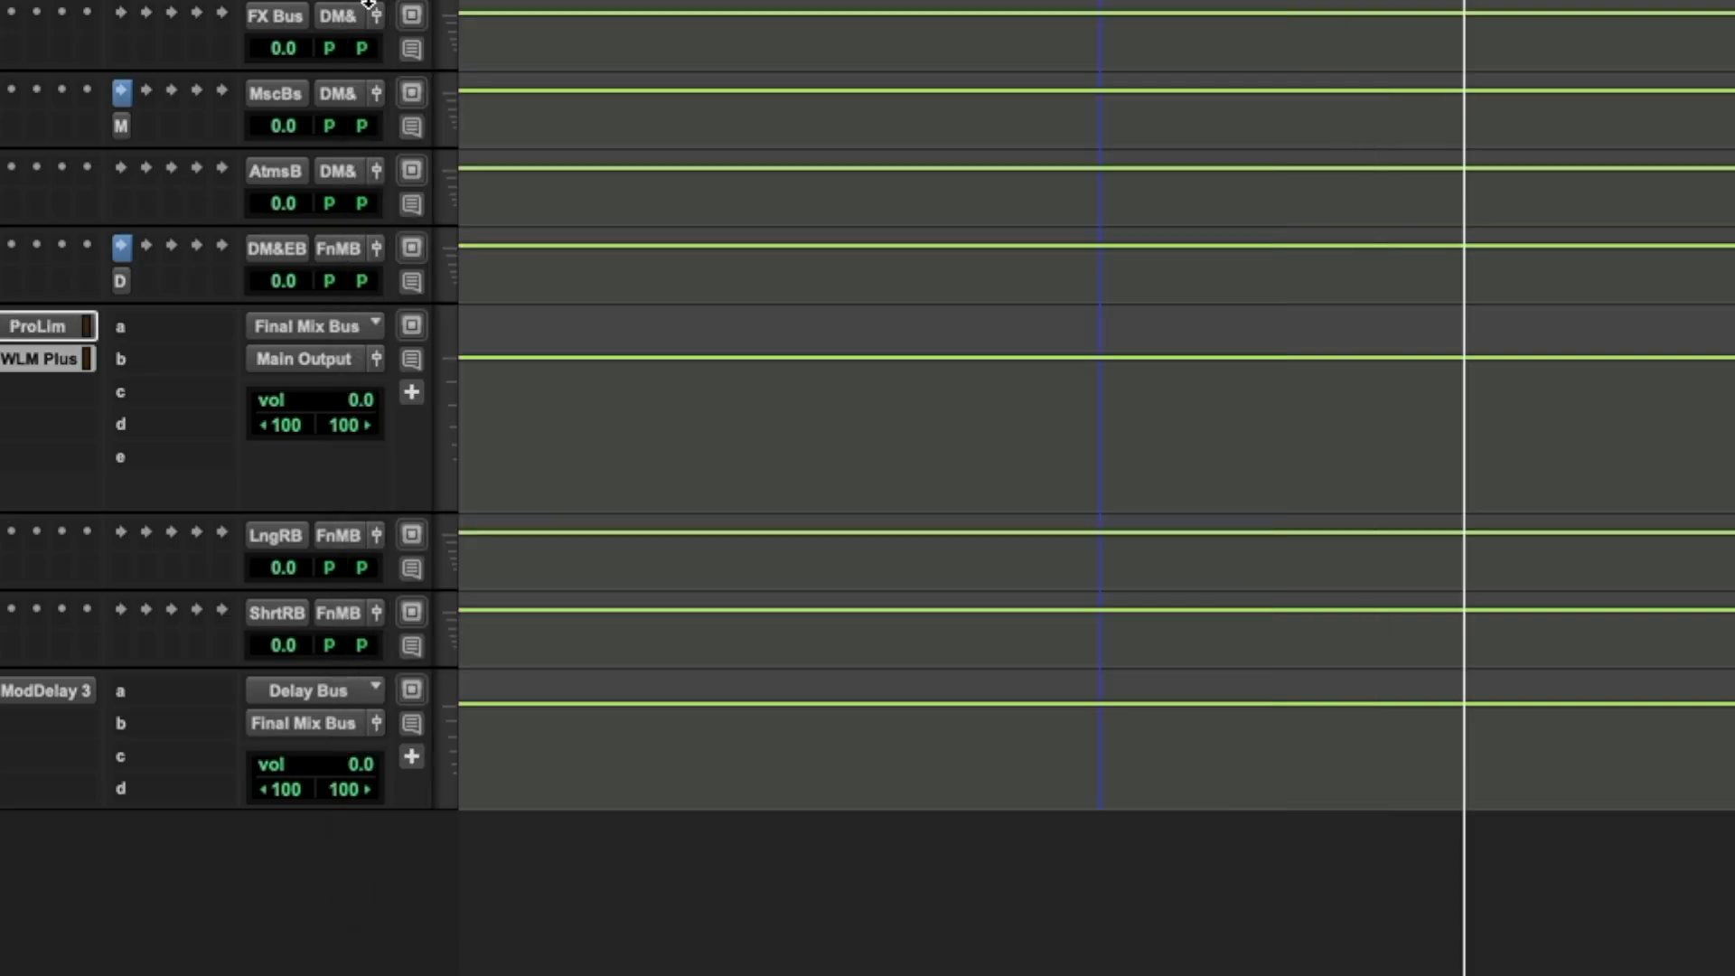
click(70, 327)
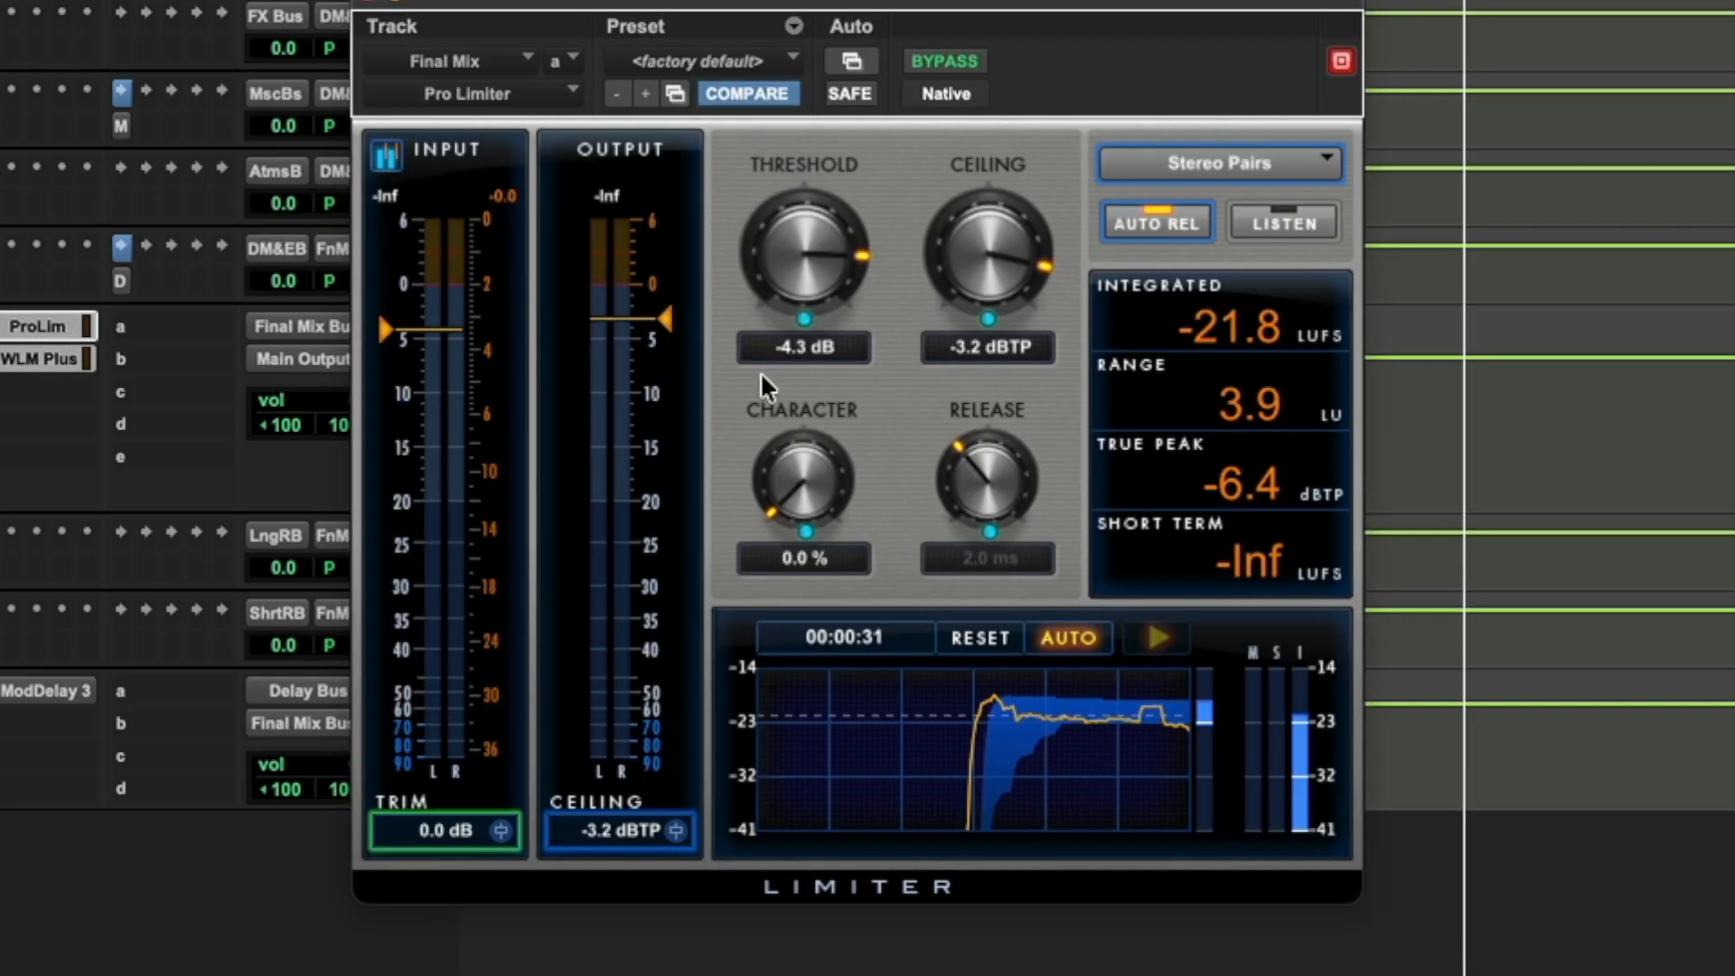
click(373, 3)
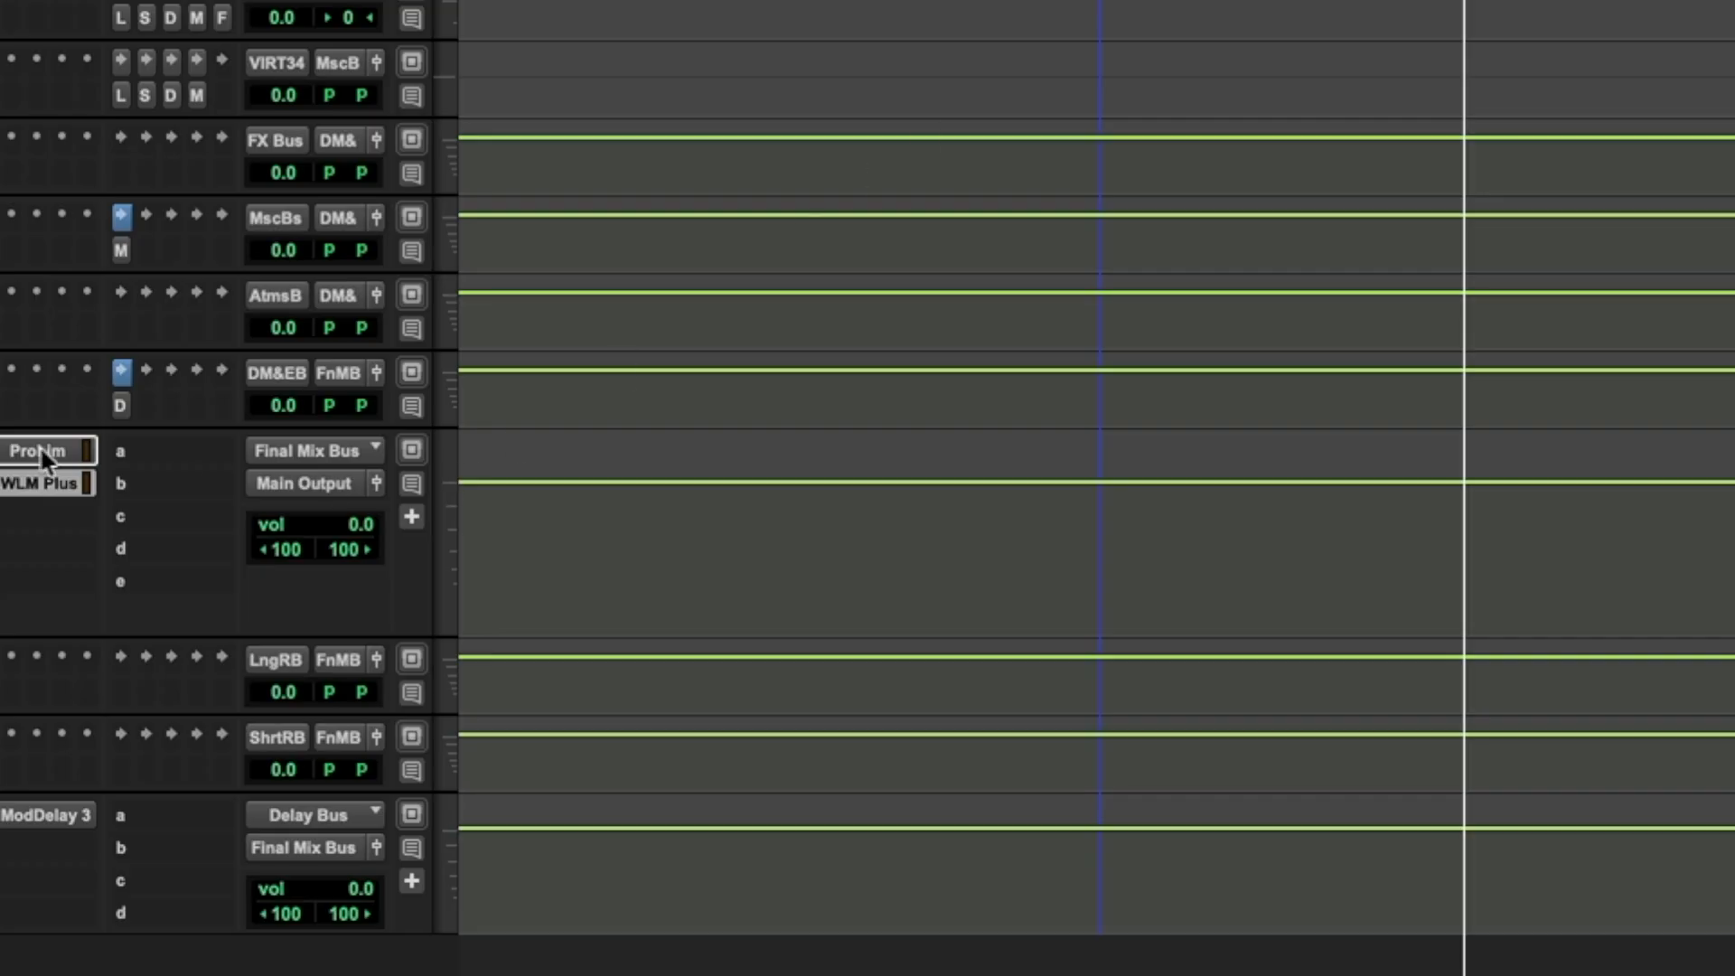
click(40, 447)
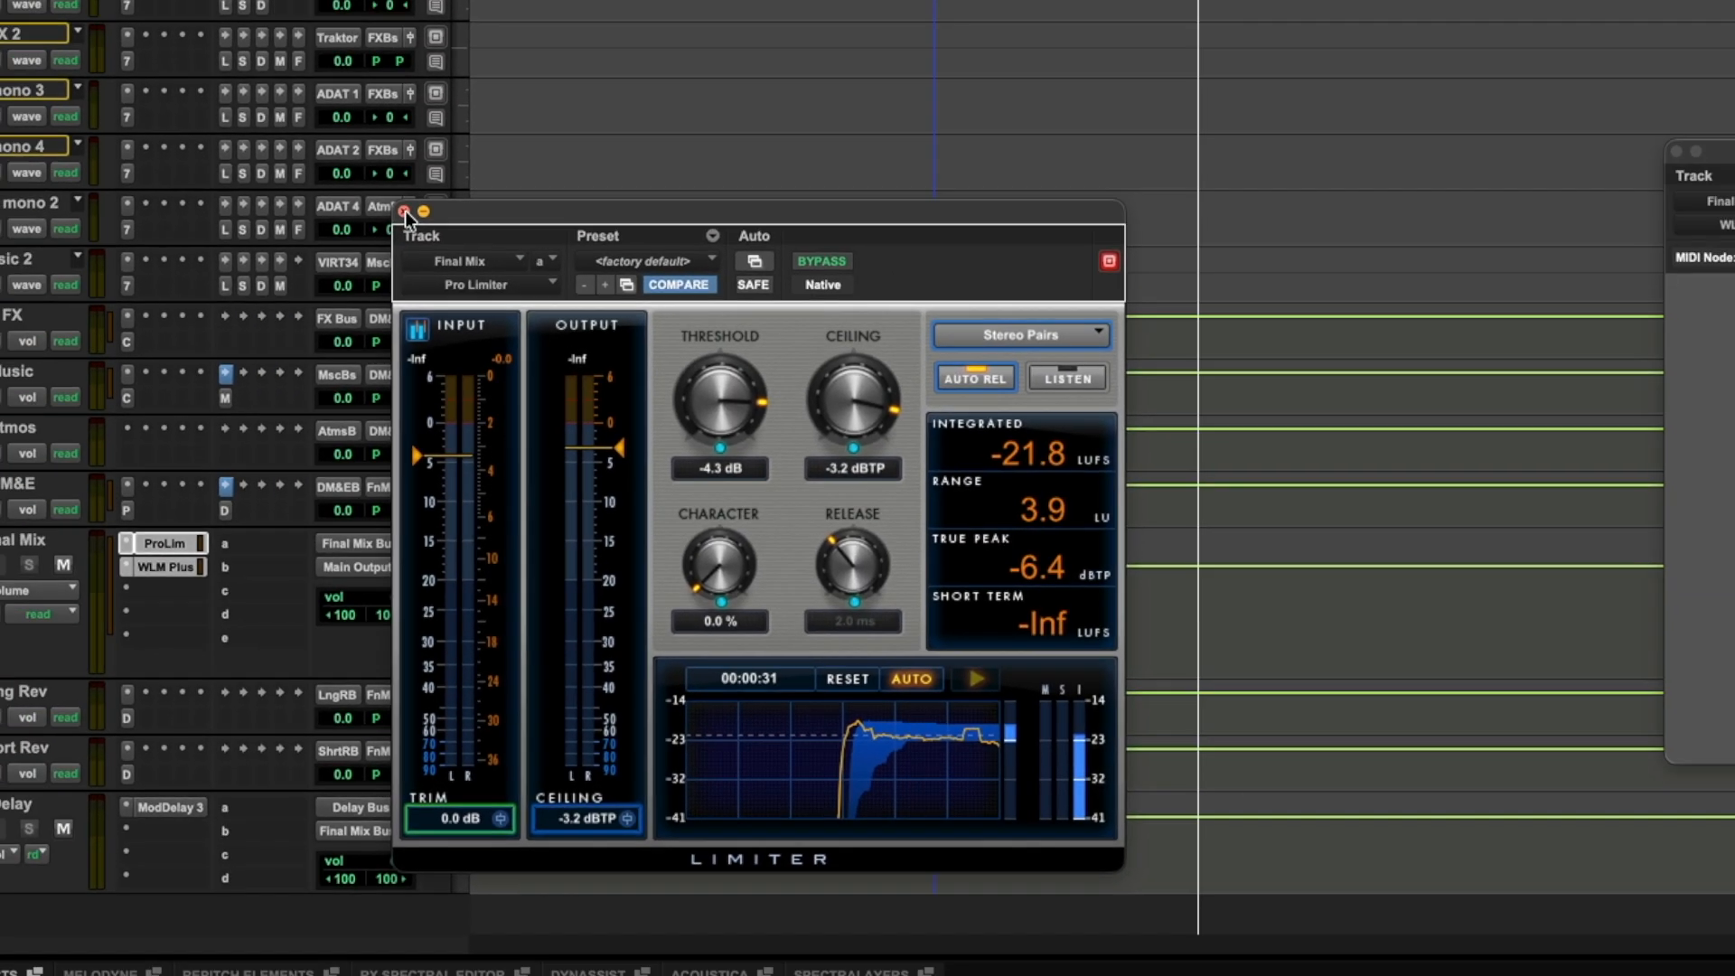
click(404, 212)
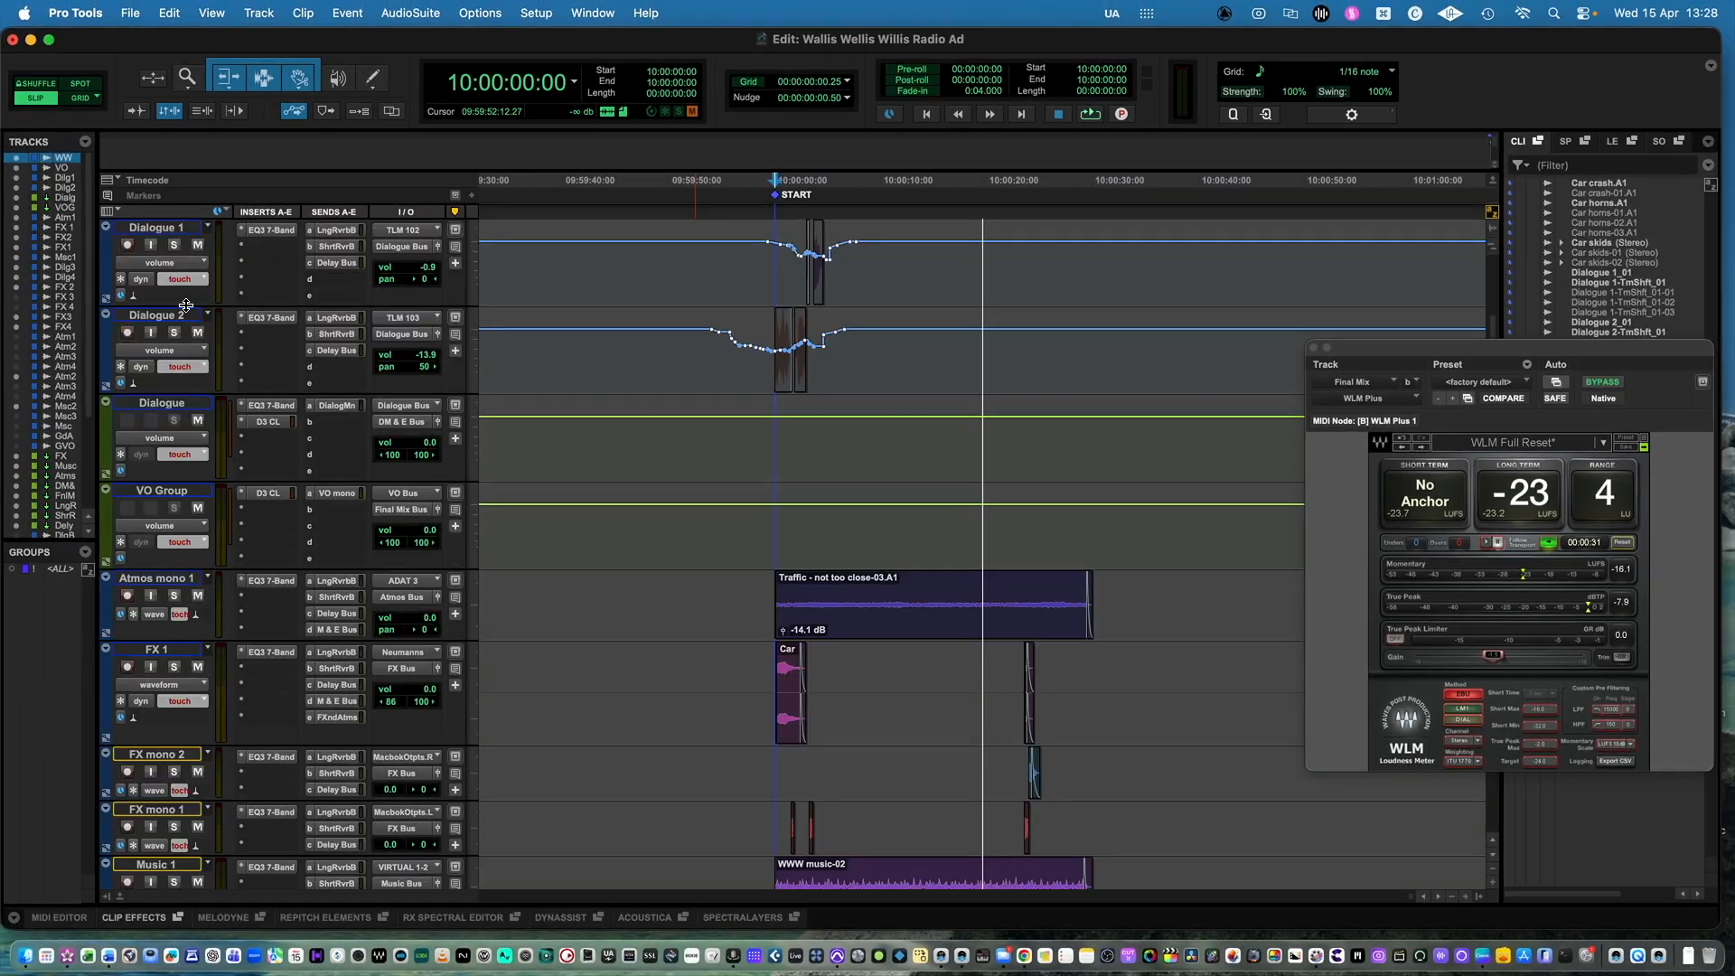
- Reduce the height of all tracks so the whole session fits in view
drag(186, 305, 184, 243)
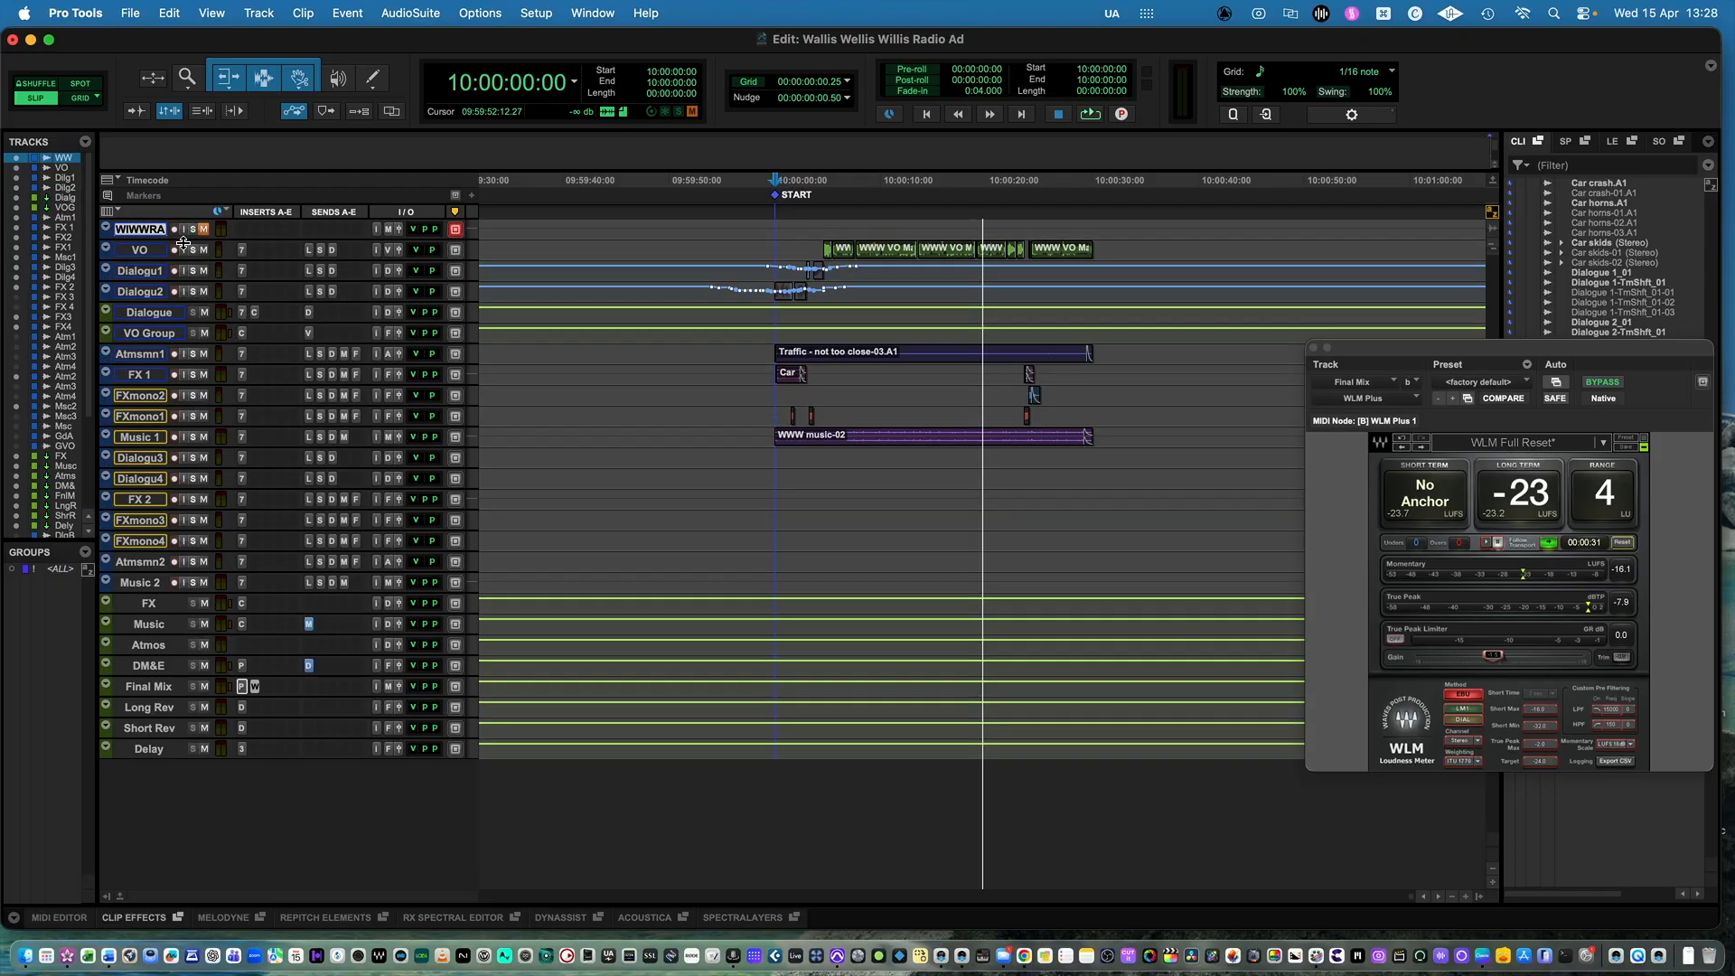